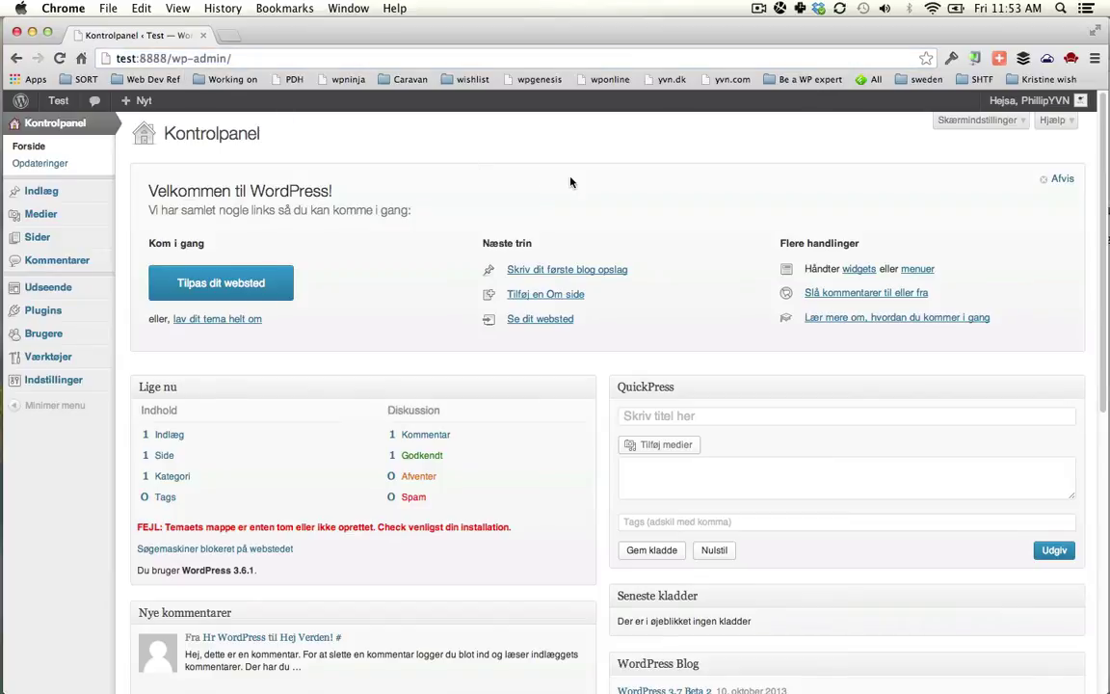
- Dismiss the welcome panel and hide every remaining dashboard widget through the screen options, from Andre WordPress-nyheder to Lige nu
{"action": "left_click", "coordinate": [1060, 178]}
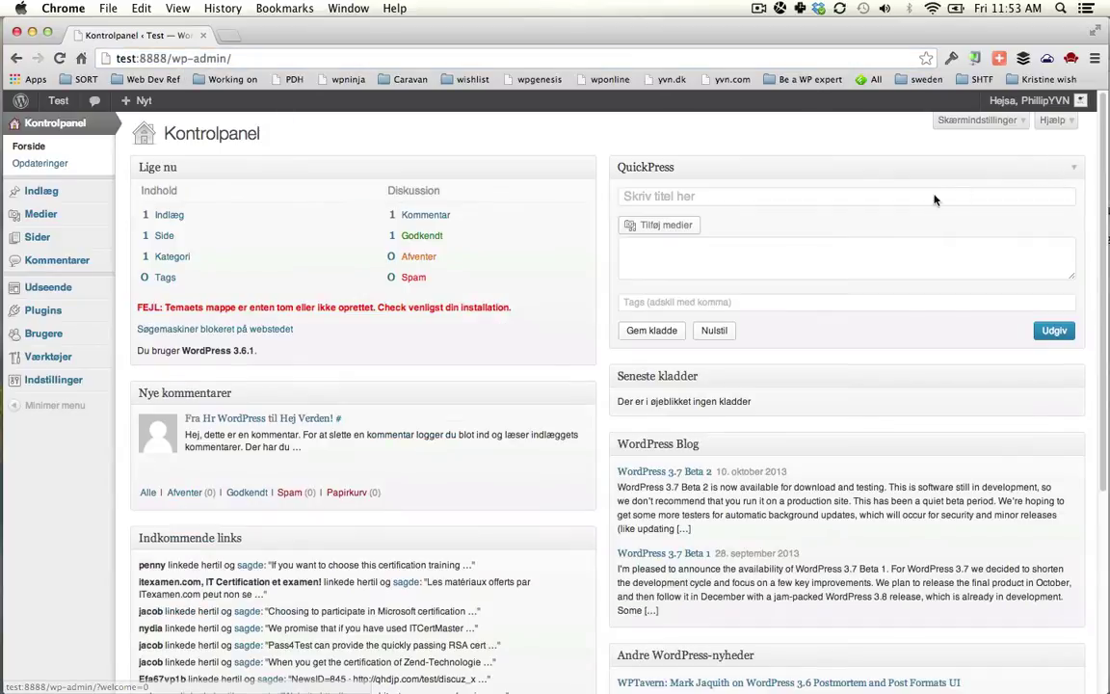
{"action": "left_click", "coordinate": [977, 120]}
{"action": "left_click", "coordinate": [760, 153]}
{"action": "left_click", "coordinate": [664, 153]}
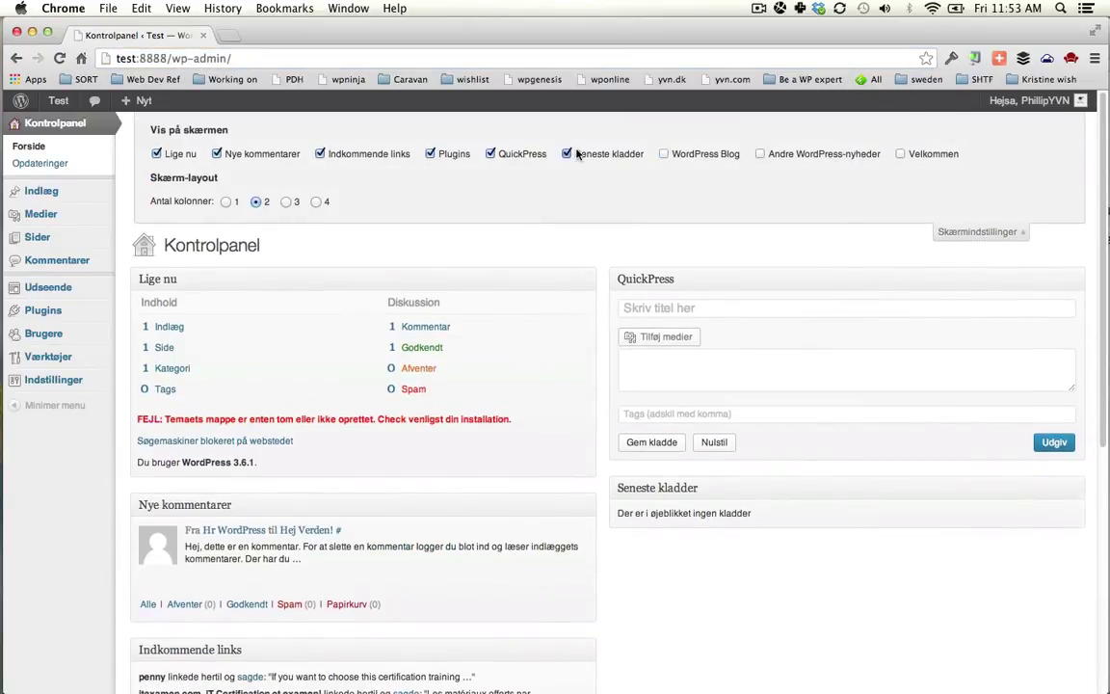
{"action": "left_click", "coordinate": [567, 153]}
{"action": "left_click", "coordinate": [520, 154]}
{"action": "left_click", "coordinate": [453, 153]}
{"action": "left_click", "coordinate": [334, 154]}
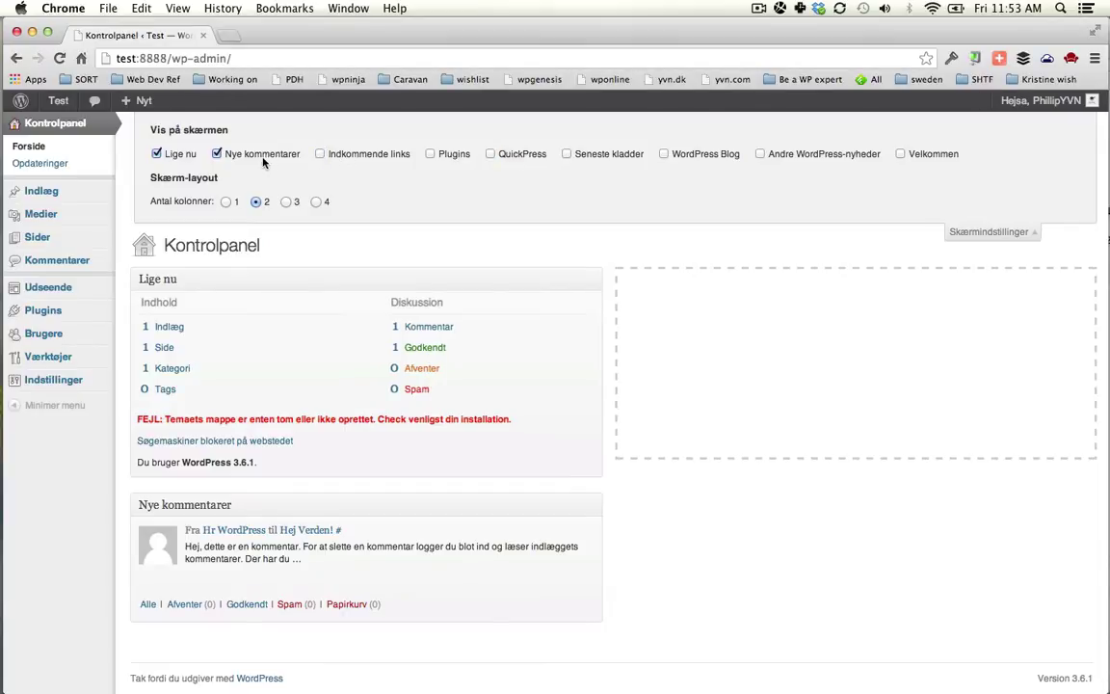
{"action": "left_click", "coordinate": [236, 153]}
{"action": "left_click", "coordinate": [158, 155]}
{"action": "left_click", "coordinate": [964, 234]}
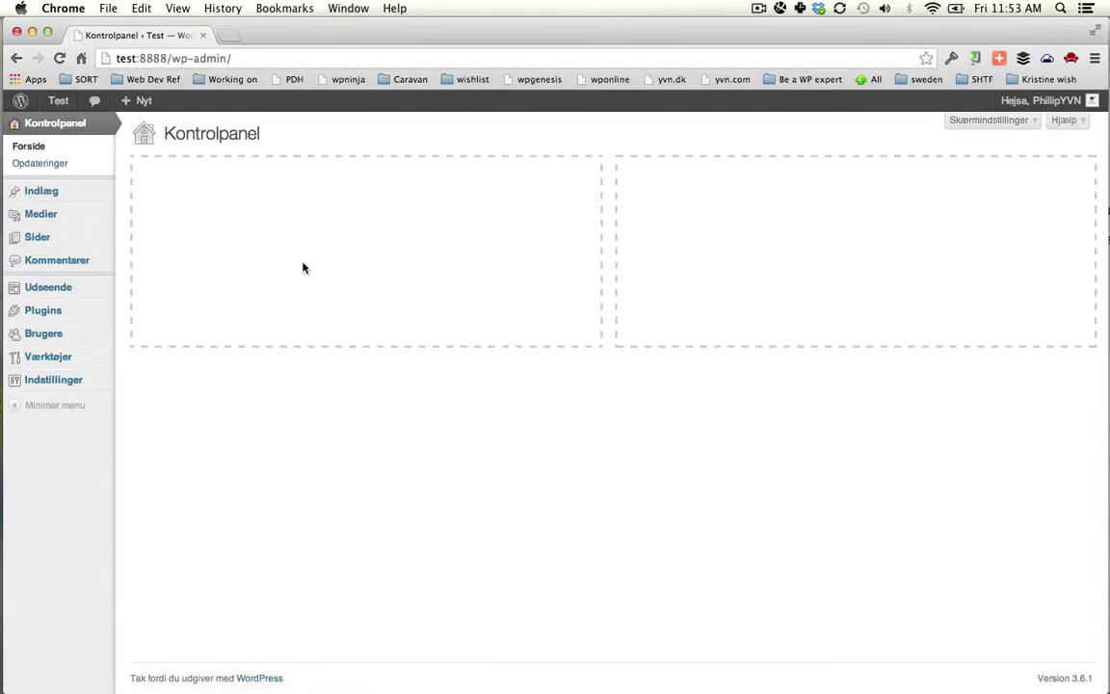
- Open the installed plugins list, select all plugins and apply the bulk action Slet to them
{"action": "mouse_move", "coordinate": [88, 310]}
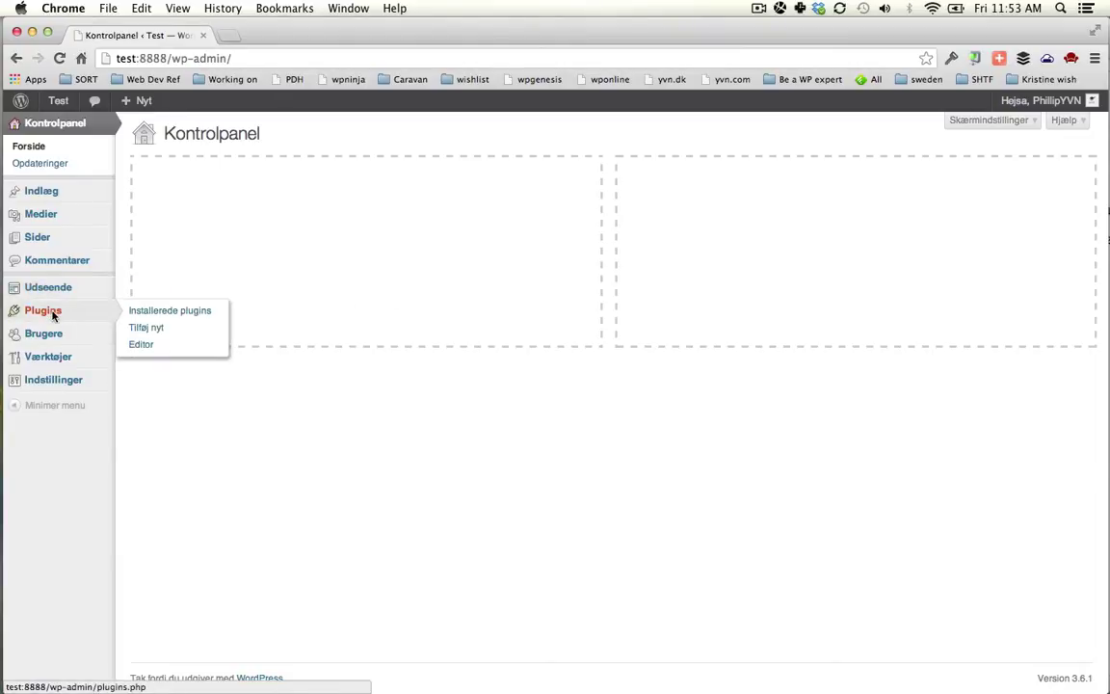
{"action": "left_click", "coordinate": [53, 313]}
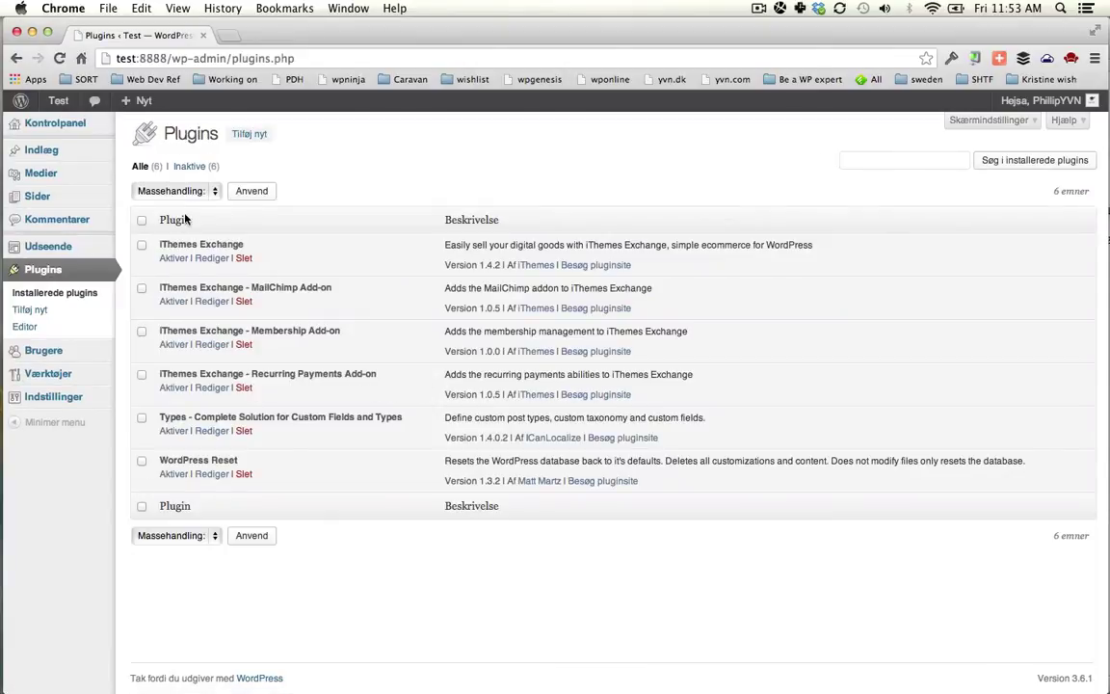
{"action": "left_click", "coordinate": [141, 220]}
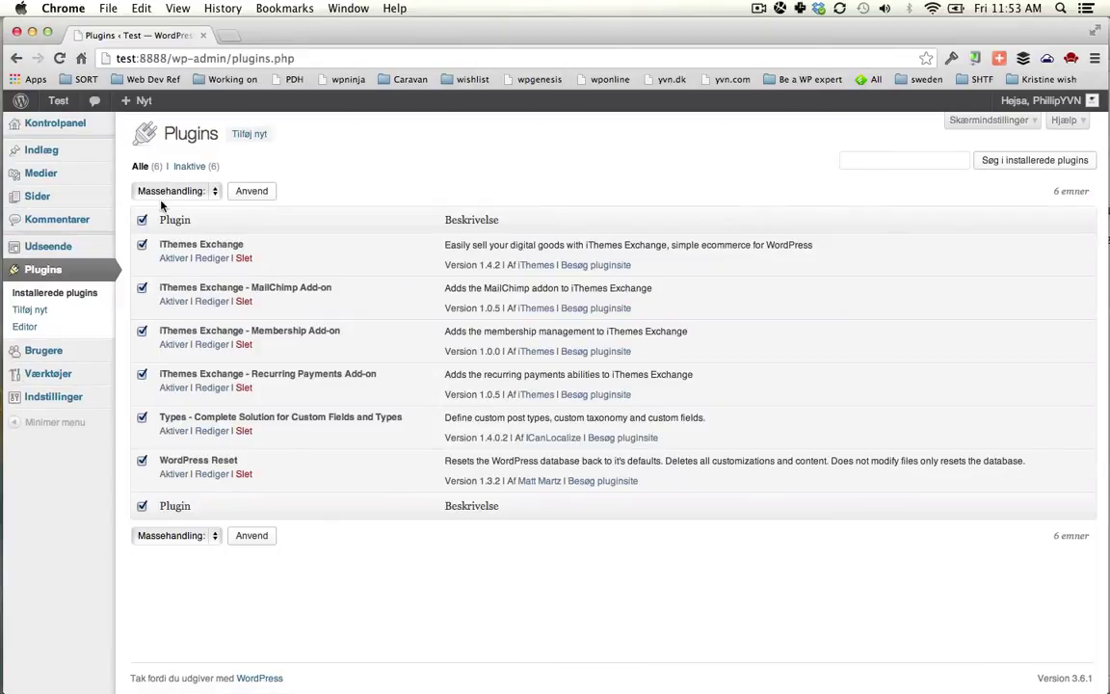
{"action": "left_click", "coordinate": [172, 191]}
{"action": "left_click", "coordinate": [147, 242]}
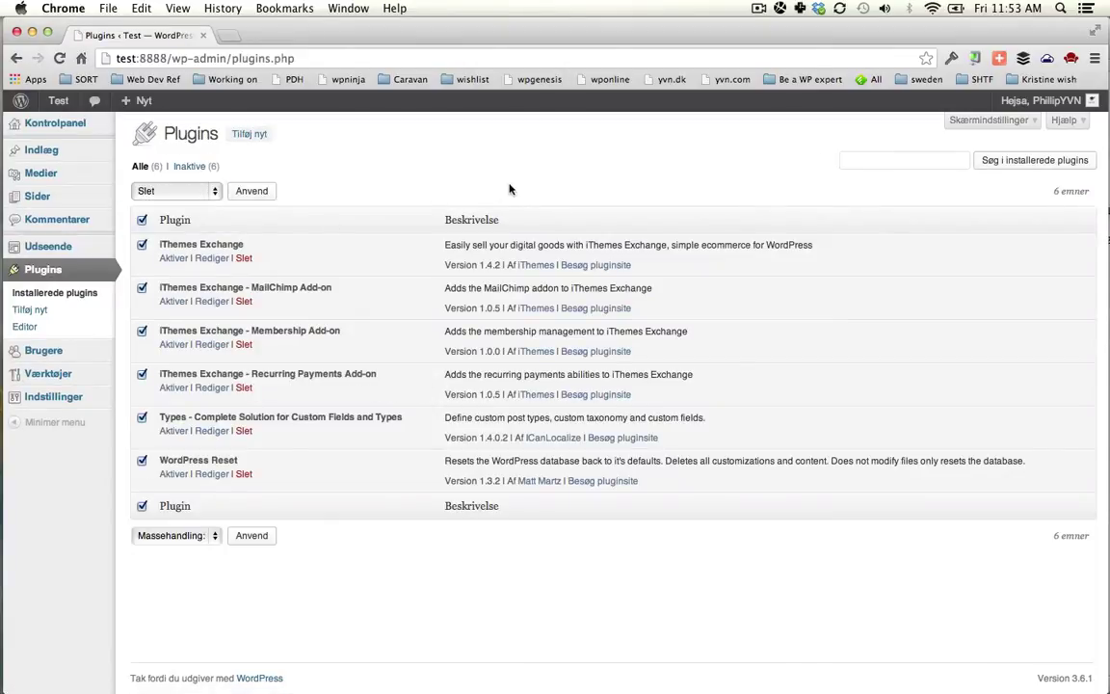
{"action": "left_click", "coordinate": [249, 191]}
- Switch to Finder, open the Genesis folder inside Web Development and select the genesis theme folder
{"action": "key", "text": "super+Tab"}
{"action": "key", "text": "super+Tab"}
{"action": "key", "text": "super+Tab"}
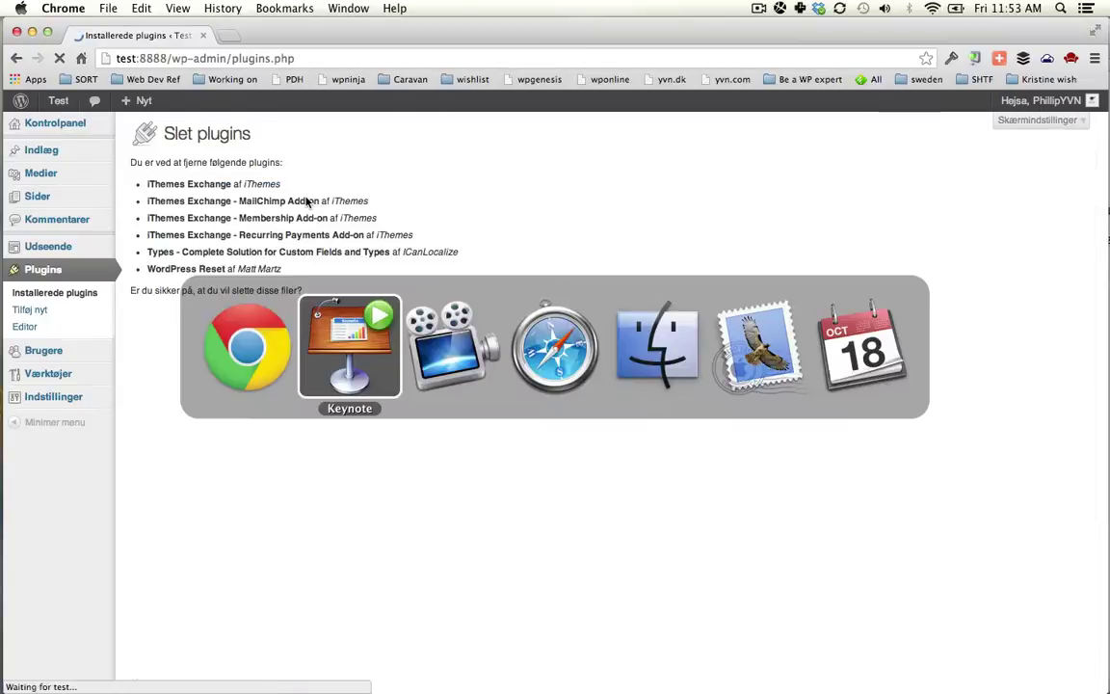
{"action": "key", "text": "super+Tab"}
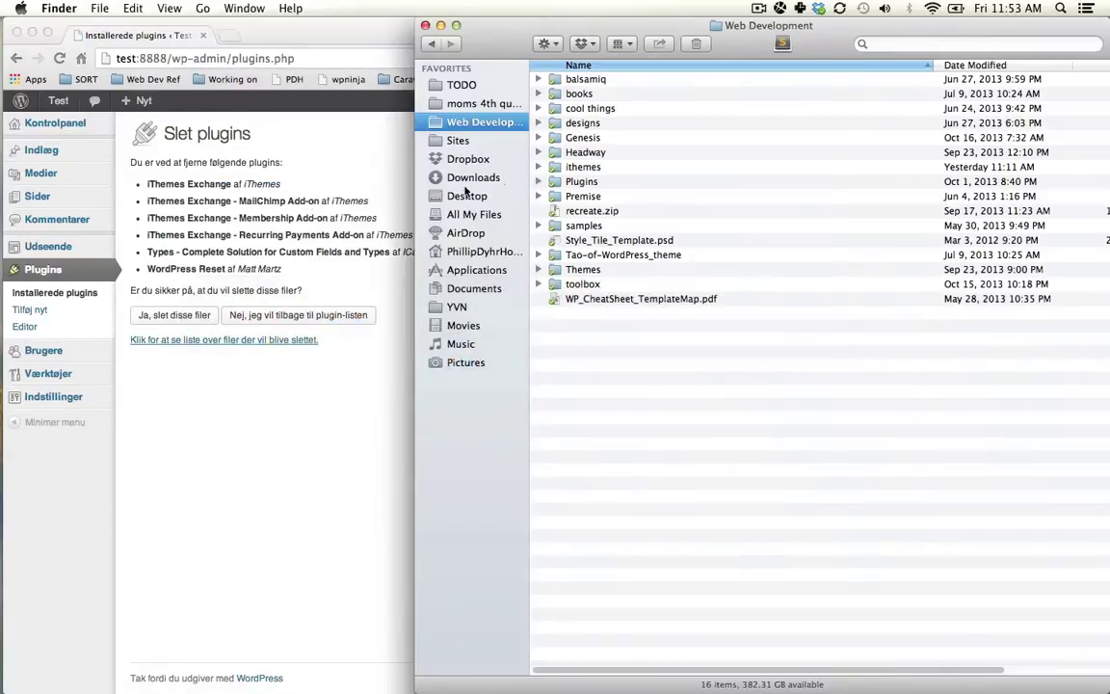
{"action": "double_click", "coordinate": [582, 138]}
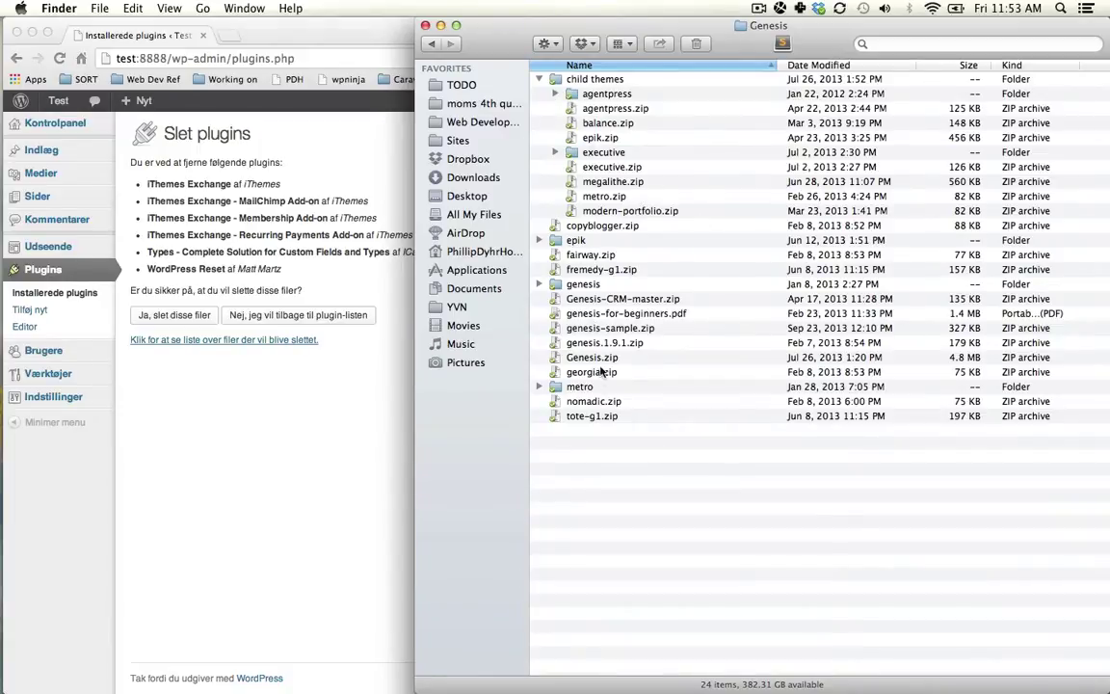
{"action": "left_click", "coordinate": [594, 285]}
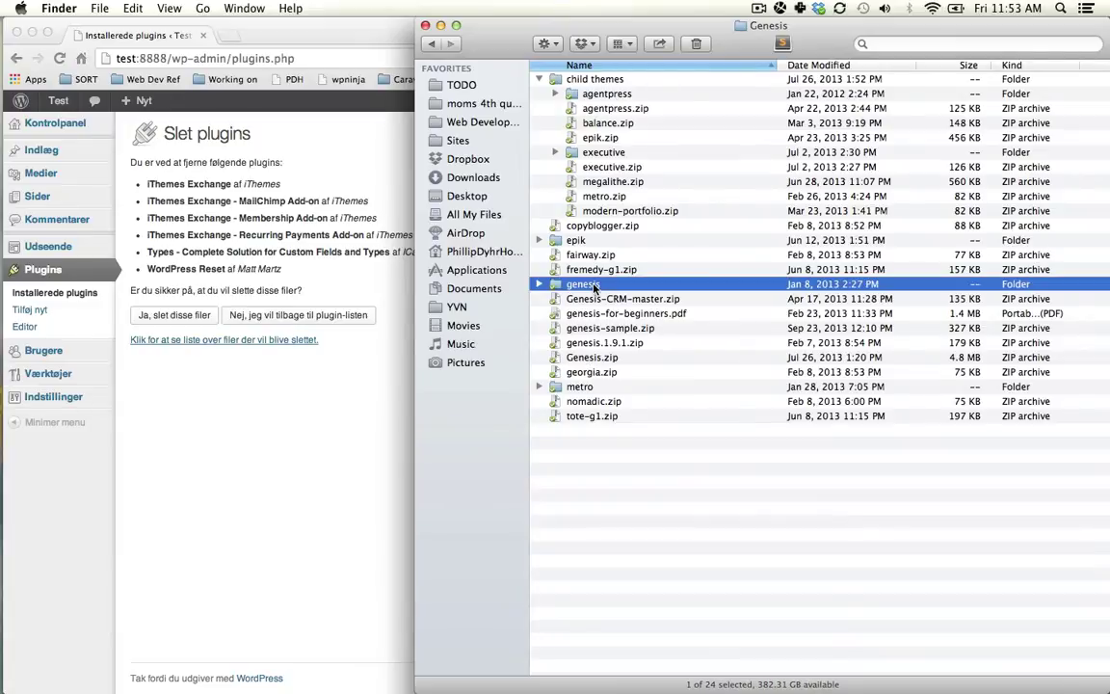
- Open a second Finder window showing the themes folder in wp-content of the test site under Sites
{"action": "key", "text": "super+n"}
{"action": "left_click", "coordinate": [55, 140]}
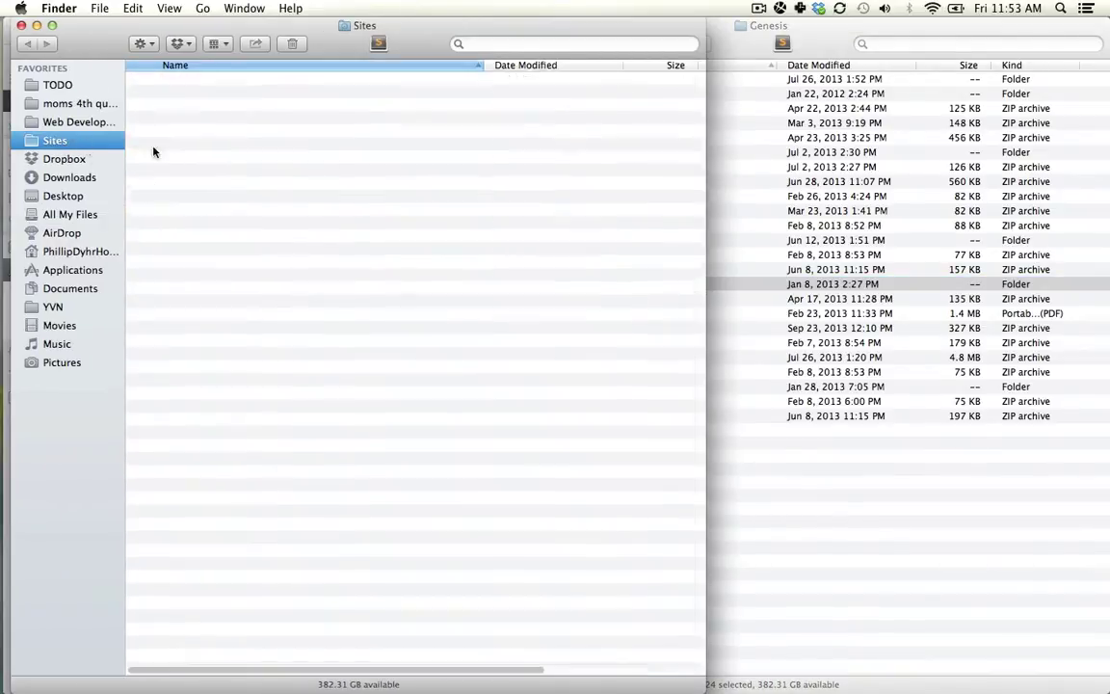
{"action": "double_click", "coordinate": [170, 284]}
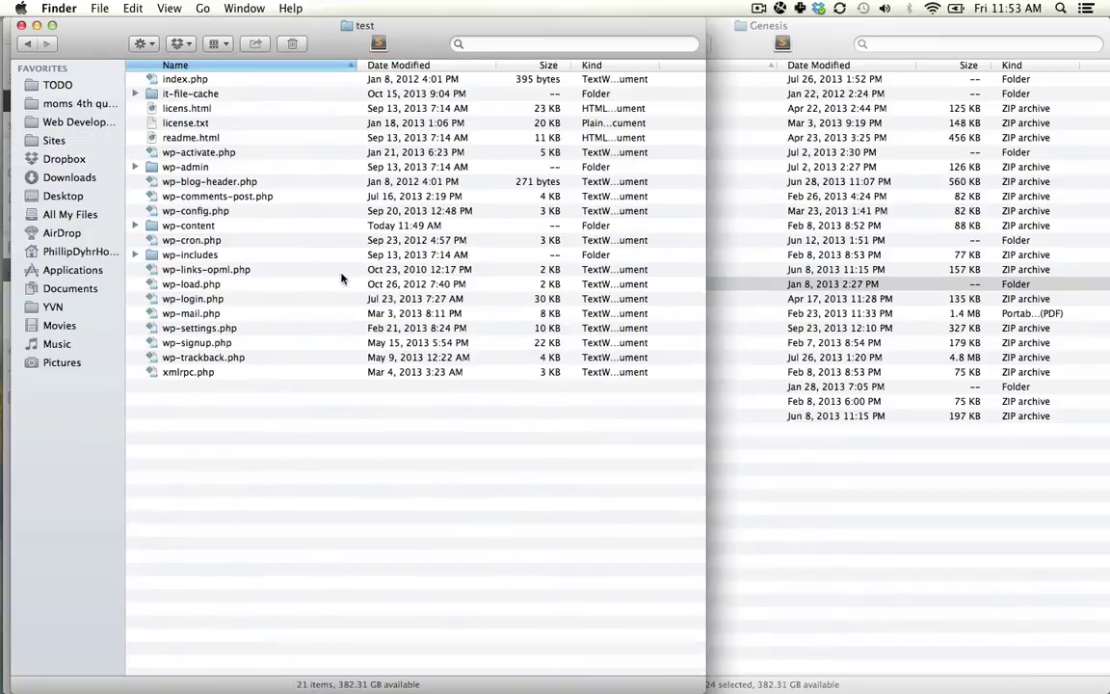
{"action": "double_click", "coordinate": [210, 227]}
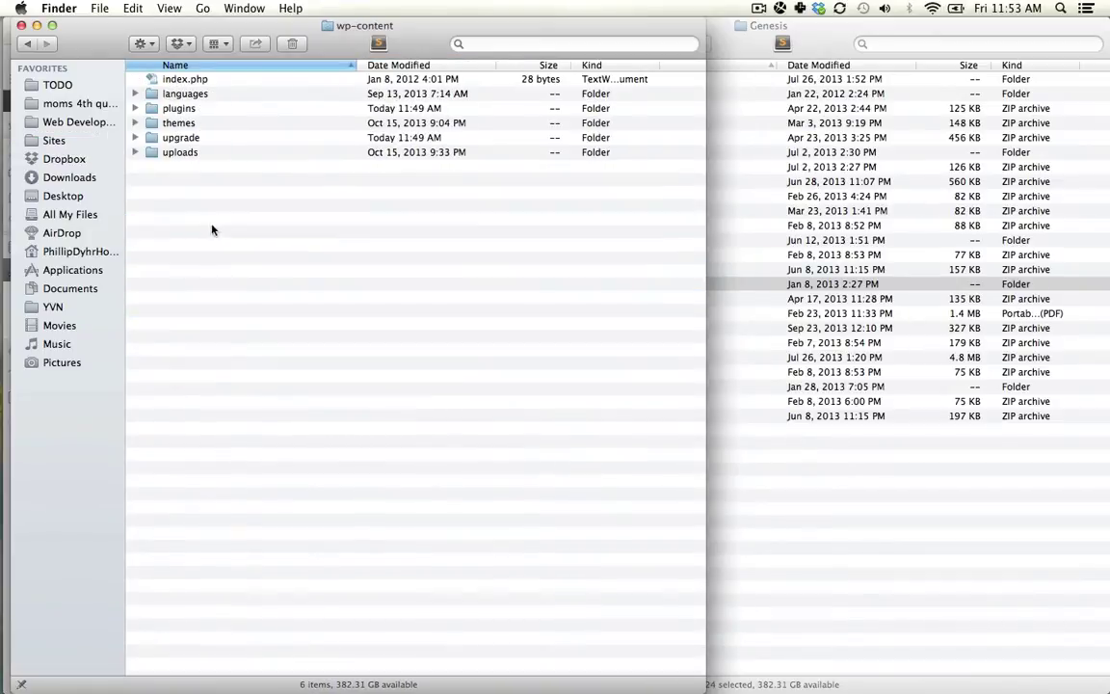
{"action": "double_click", "coordinate": [178, 124]}
- Try to copy the genesis folder into the test site's themes folder
{"action": "left_click", "coordinate": [896, 493]}
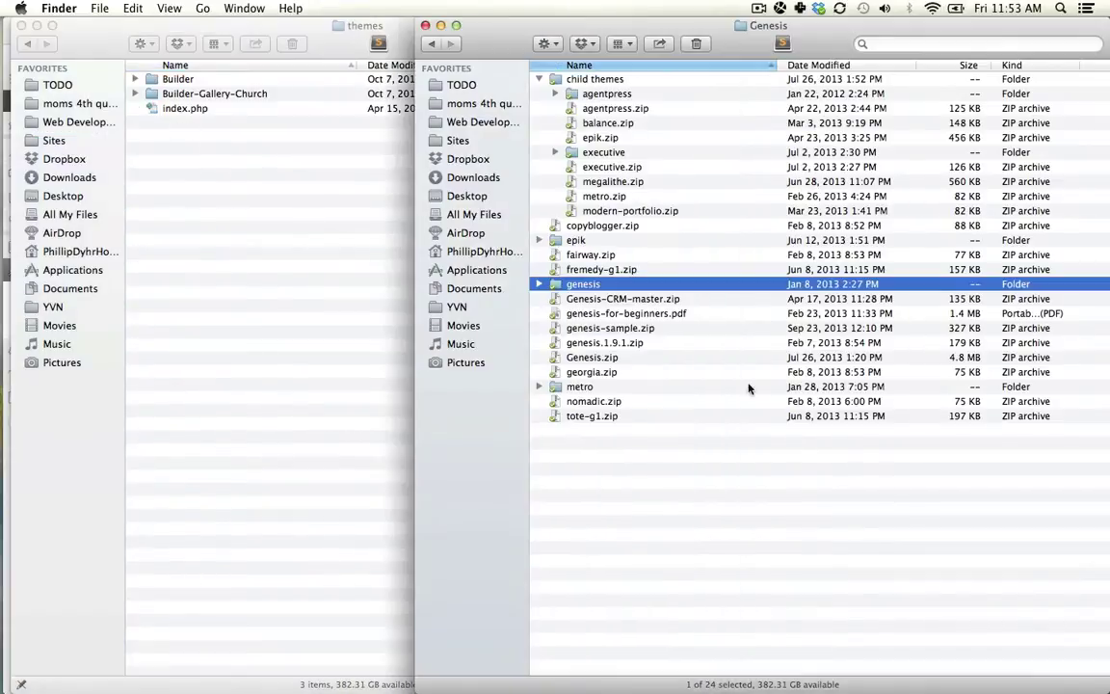
{"action": "left_click_drag", "start_coordinate": [588, 287], "coordinate": [295, 347]}
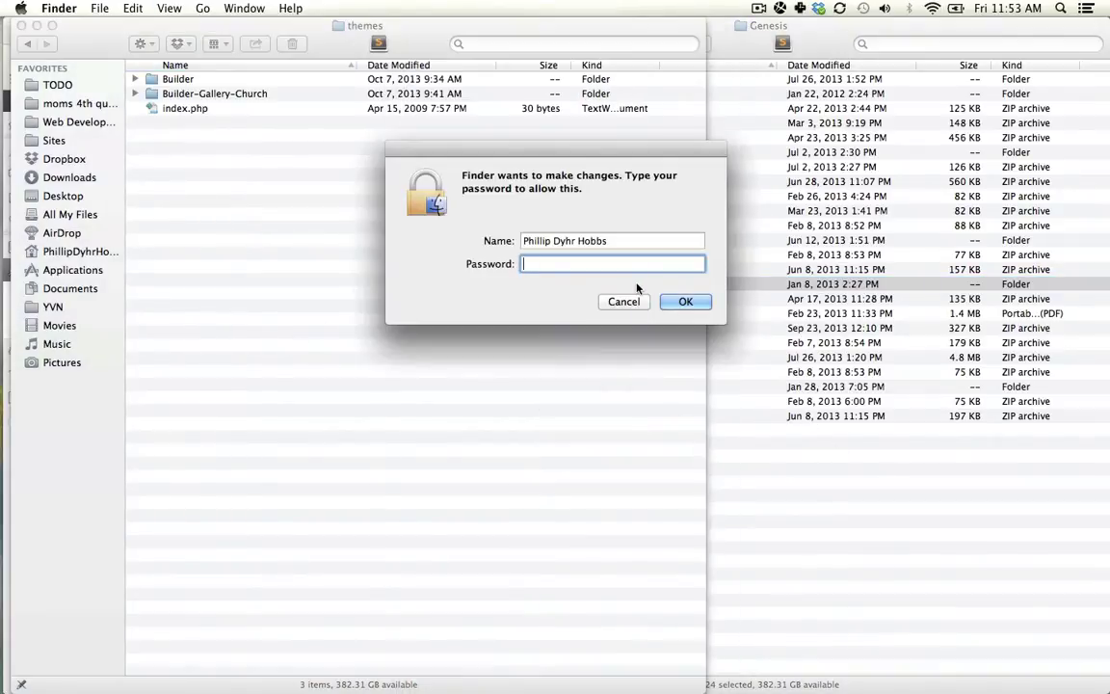
{"action": "key", "text": "Escape"}
- Launch MAMP PRO and open the disk permissions settings for the test host
{"action": "key", "text": "super+space"}
{"action": "type", "text": "mam"}
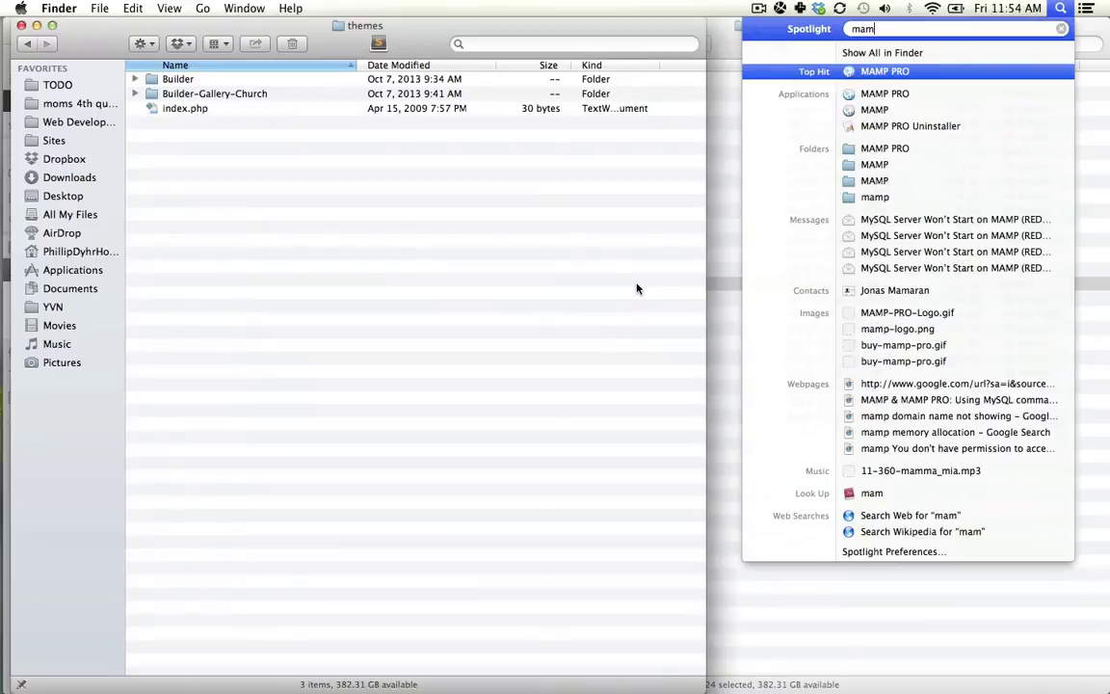
{"action": "key", "text": "Return"}
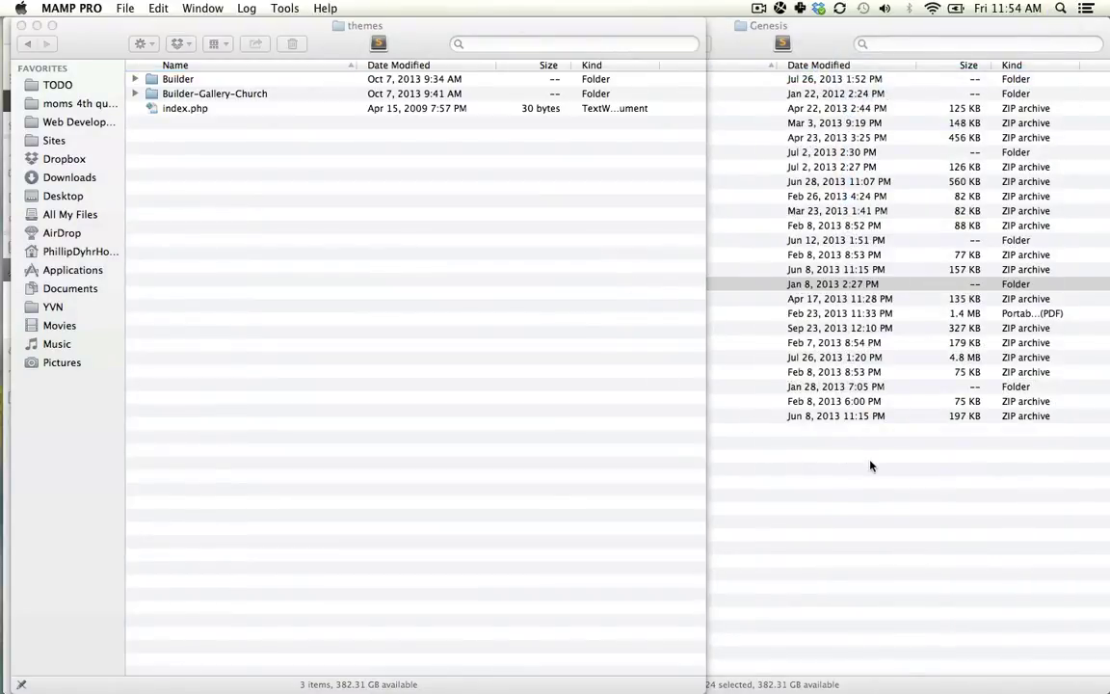
{"action": "mouse_move", "coordinate": [18, 387]}
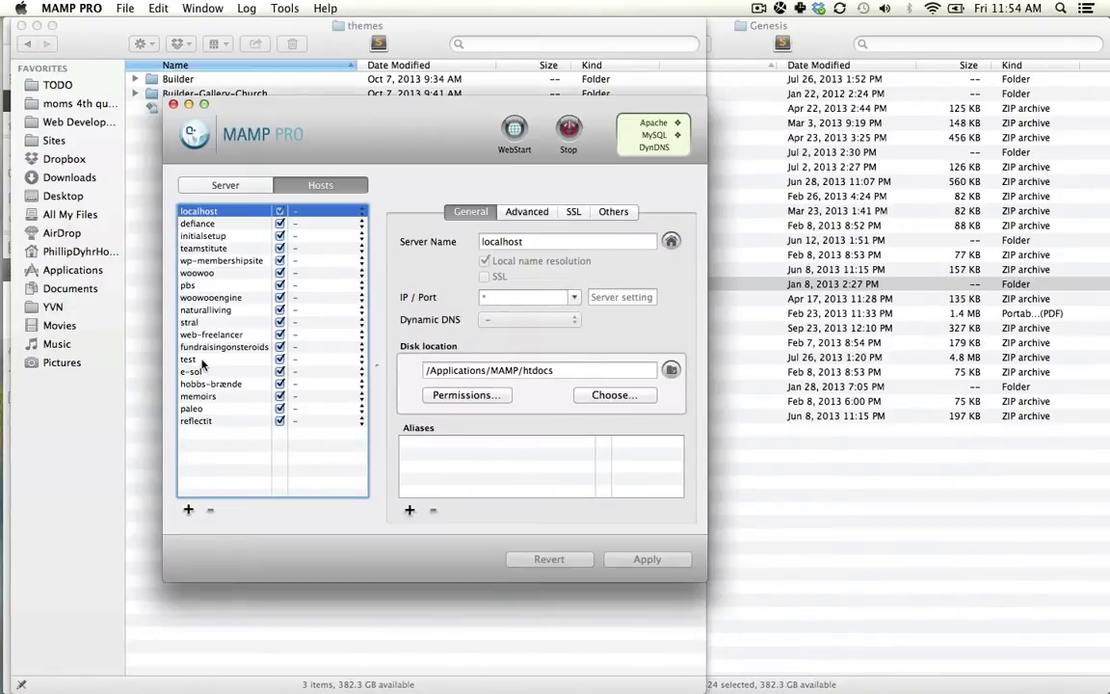
{"action": "left_click", "coordinate": [193, 360]}
{"action": "left_click", "coordinate": [485, 396]}
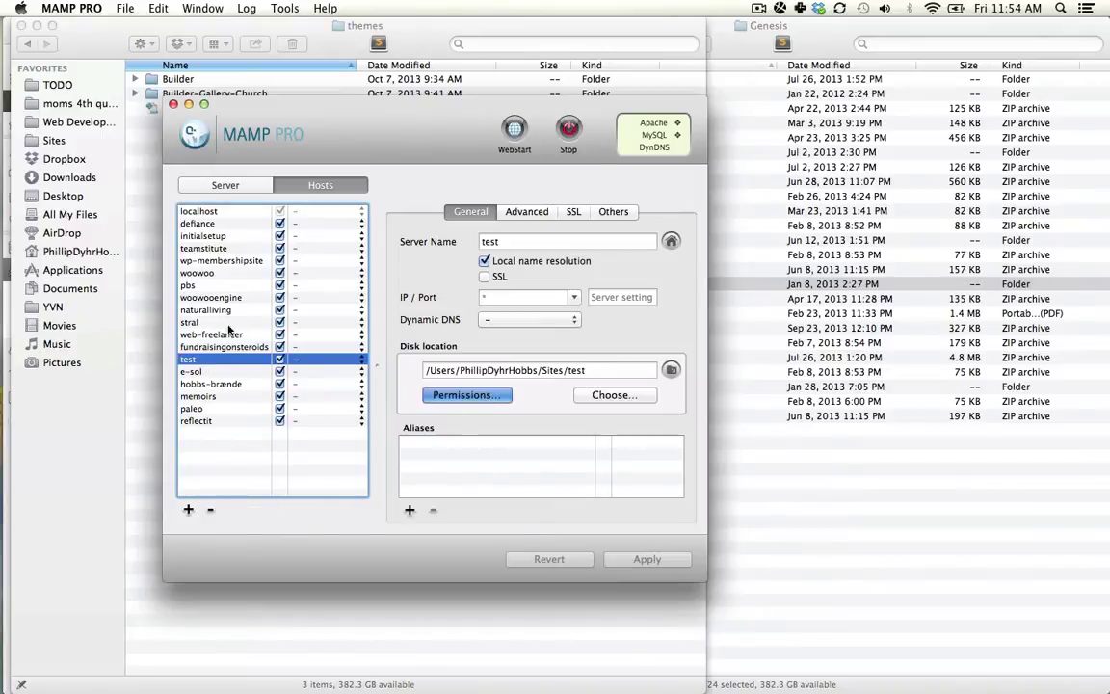
- Set the test folder's owner to the personal user account and its group to admin, authorizing with the account password
{"action": "left_click", "coordinate": [376, 170]}
{"action": "left_click", "coordinate": [372, 188]}
{"action": "left_click", "coordinate": [524, 170]}
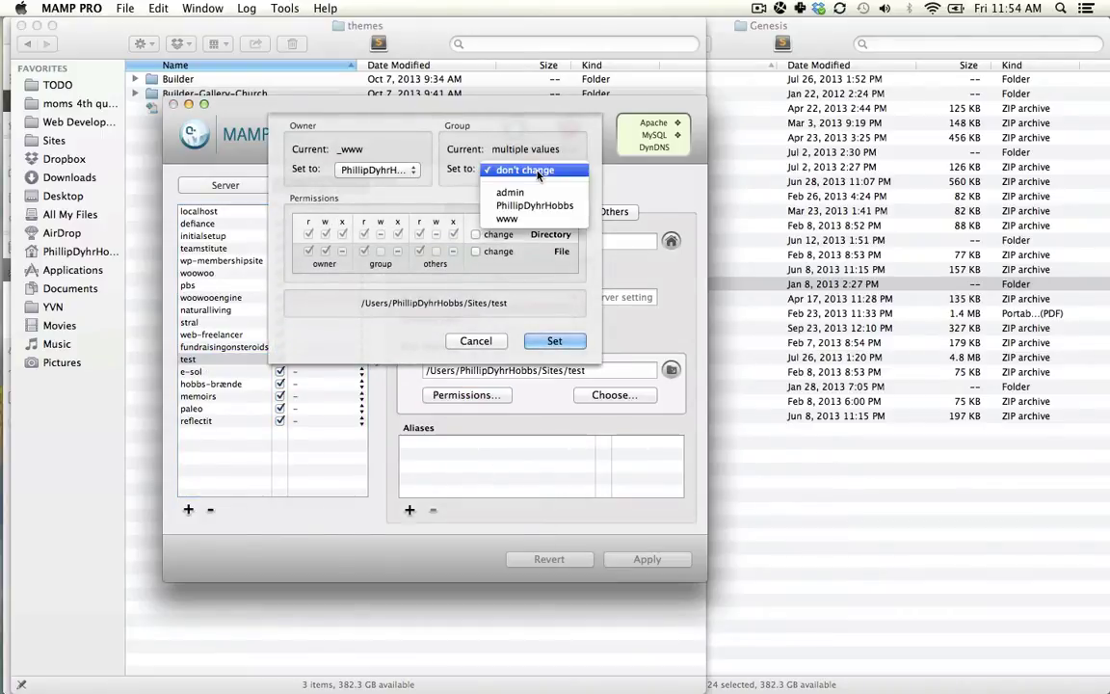
{"action": "left_click", "coordinate": [510, 191]}
{"action": "left_click", "coordinate": [554, 341]}
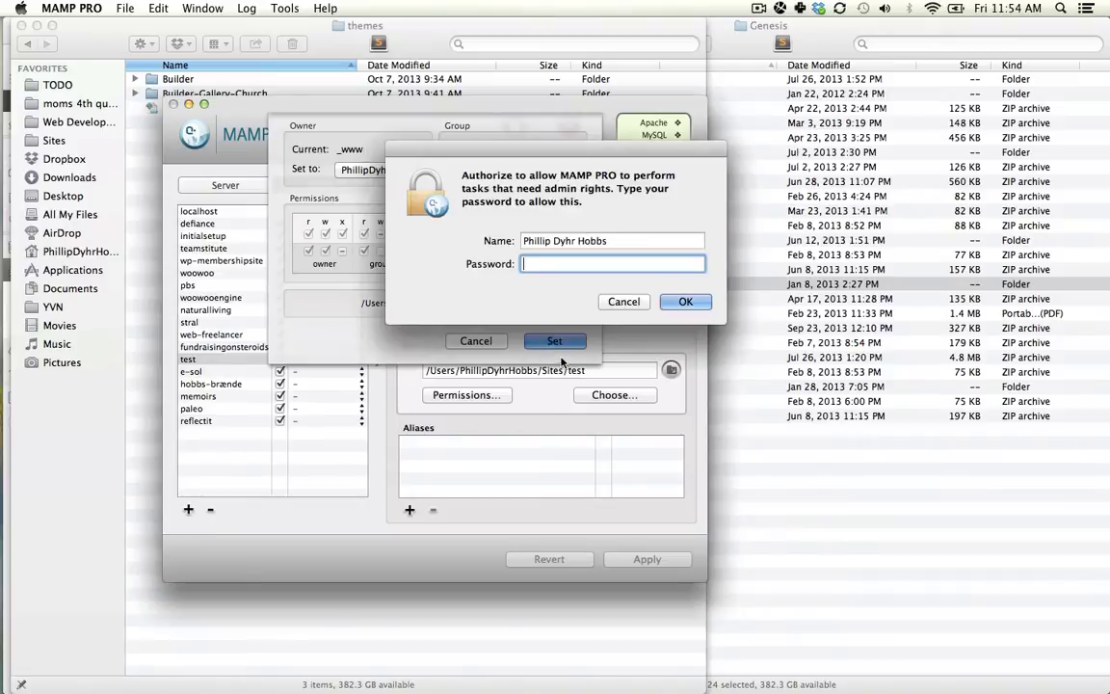
{"action": "type", "text": "••••••"}
{"action": "key", "text": "Return"}
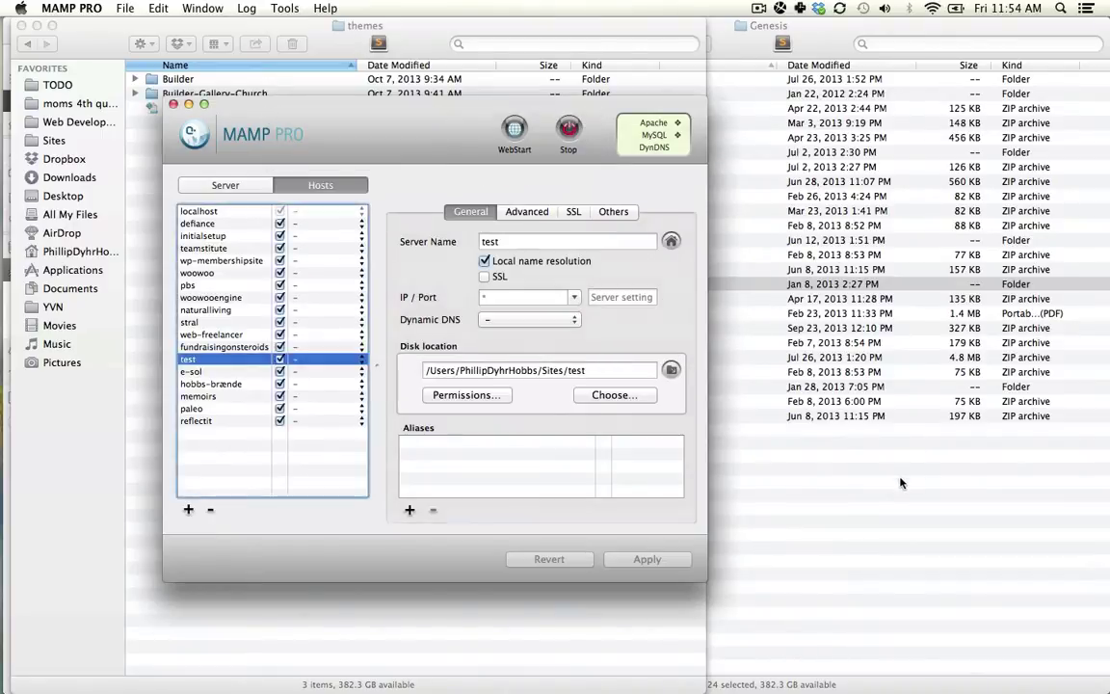
- Switch to Finder and copy the genesis folder into the test site's themes folder
{"action": "left_click", "coordinate": [969, 481]}
{"action": "left_click", "coordinate": [307, 603]}
{"action": "left_click", "coordinate": [951, 486]}
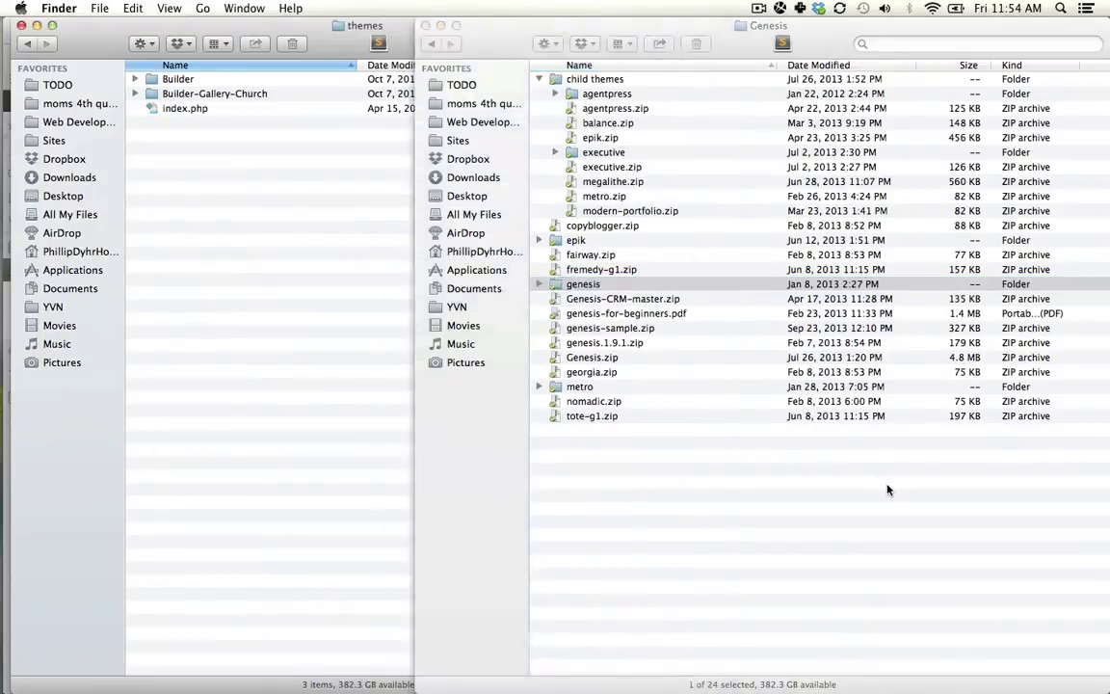
{"action": "key", "text": "super+c"}
{"action": "left_click", "coordinate": [144, 257]}
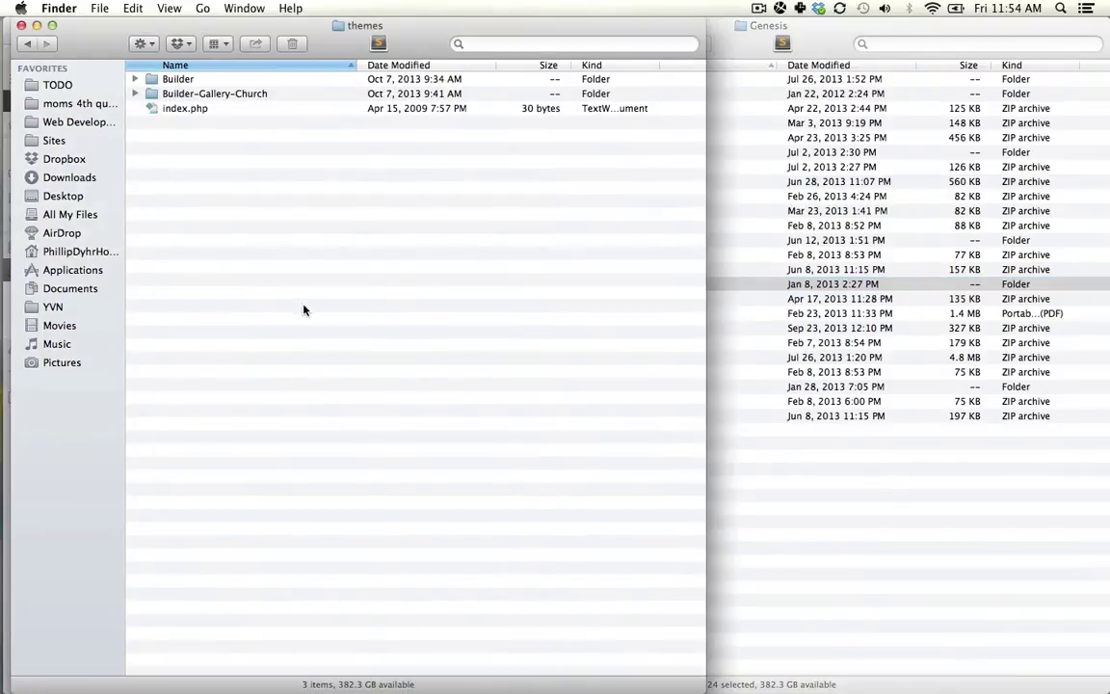
{"action": "key", "text": "super+v"}
- Copy the executive folder from child themes into the test site's themes folder
{"action": "left_click", "coordinate": [734, 385]}
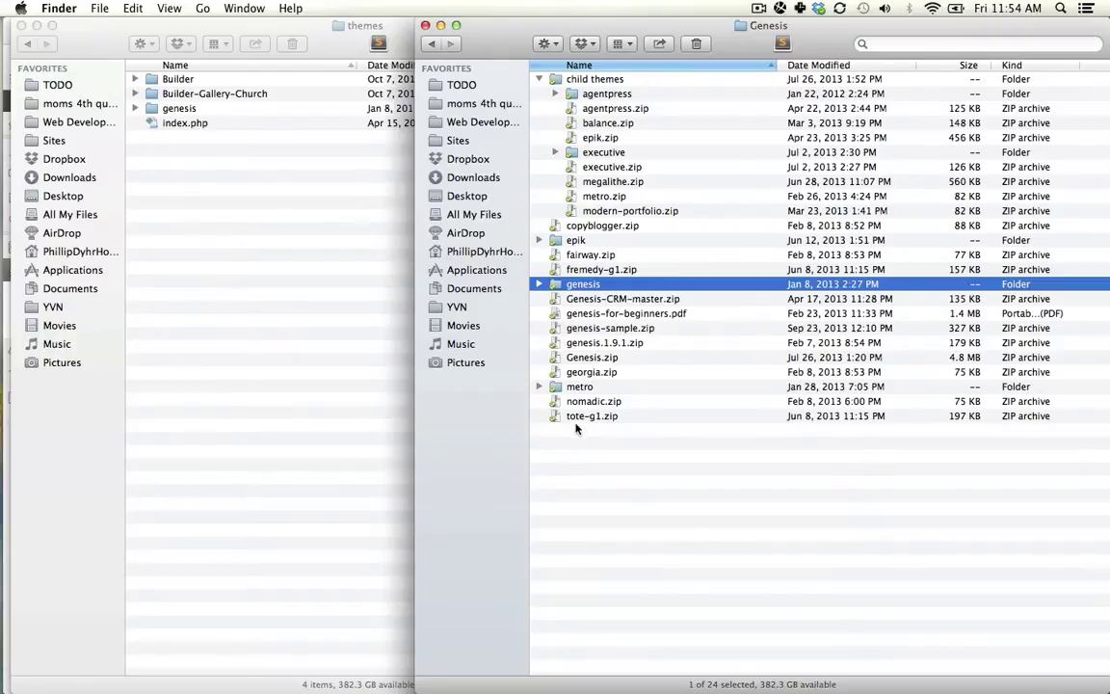
{"action": "left_click", "coordinate": [590, 154]}
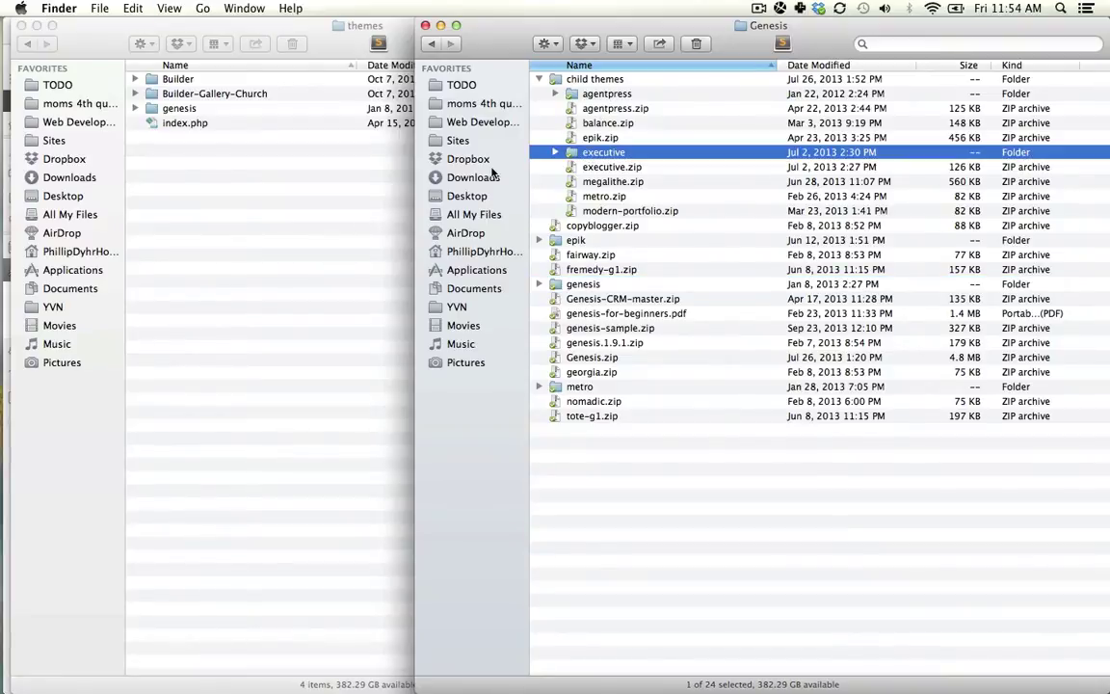
{"action": "left_click", "coordinate": [314, 203]}
{"action": "key", "text": "super+v"}
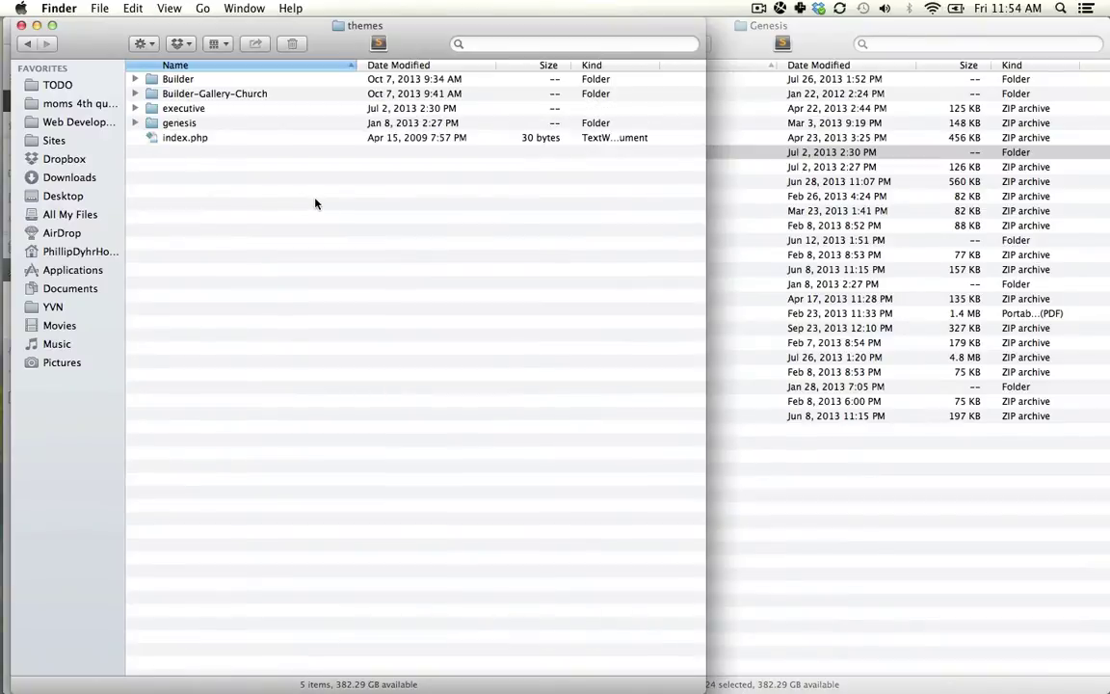
- Switch to Chrome and confirm deleting the files of the selected plugins
{"action": "key", "text": "super+Tab"}
{"action": "key", "text": "super+Tab"}
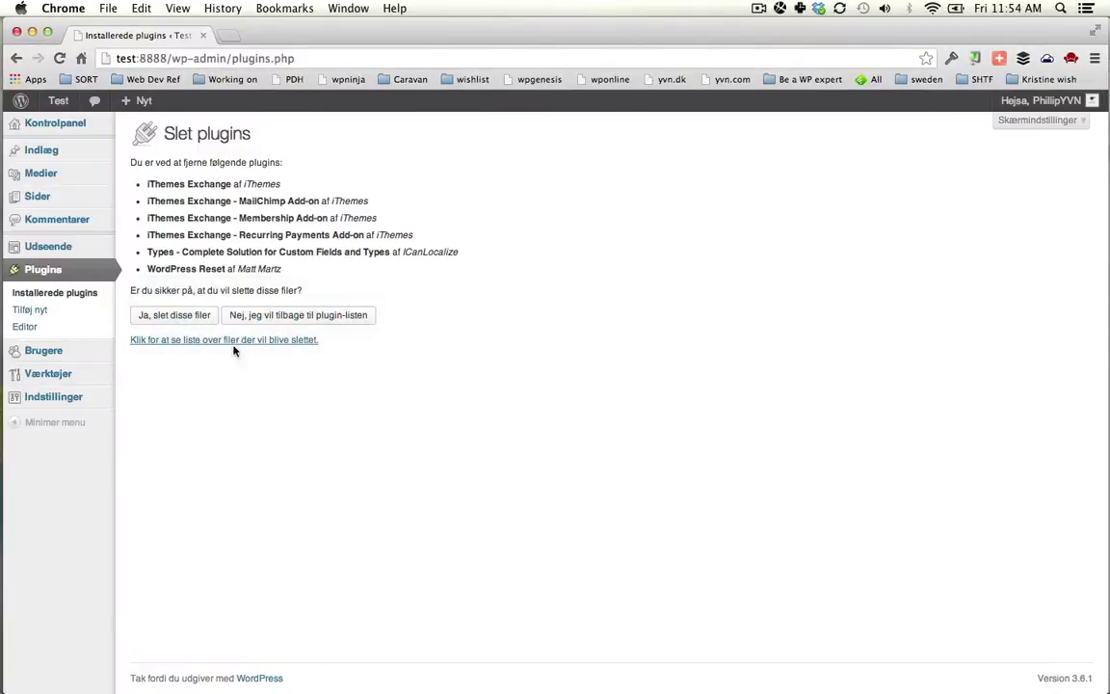
{"action": "left_click", "coordinate": [173, 315]}
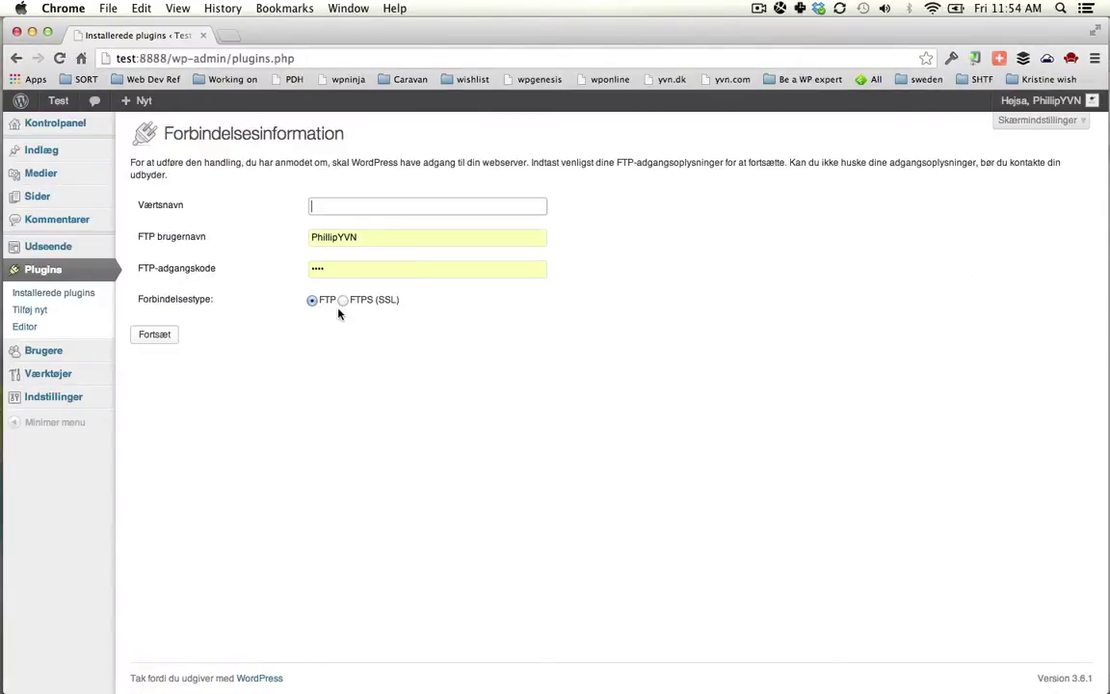
{"action": "key", "text": "super+Tab"}
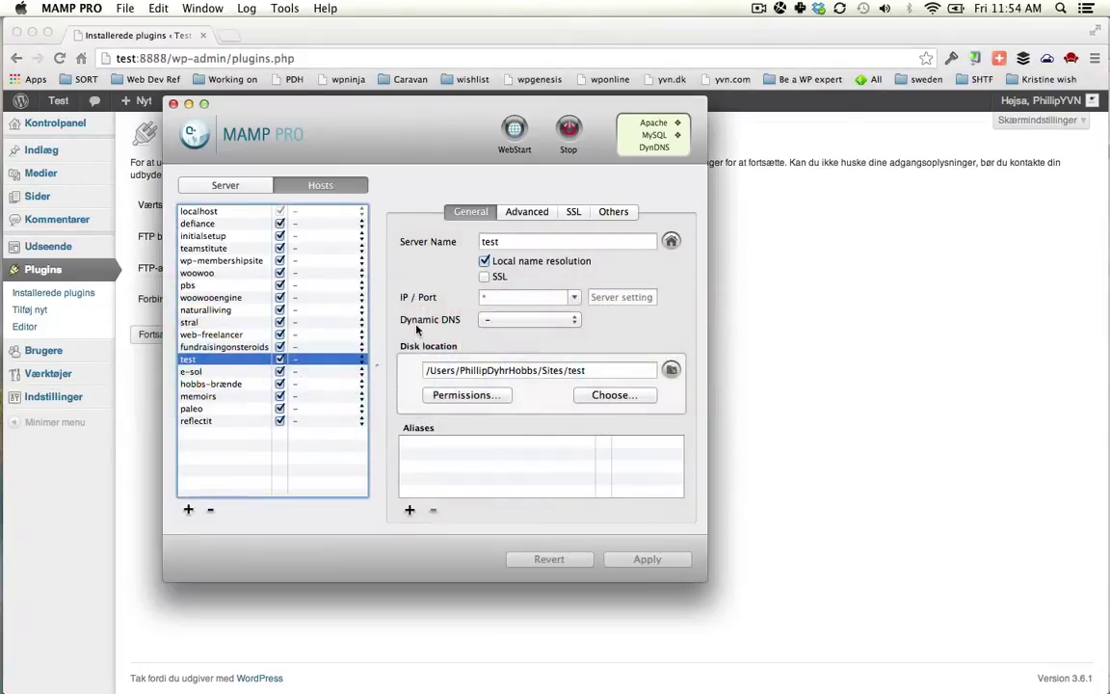
{"action": "left_click", "coordinate": [442, 400]}
{"action": "left_click", "coordinate": [371, 170]}
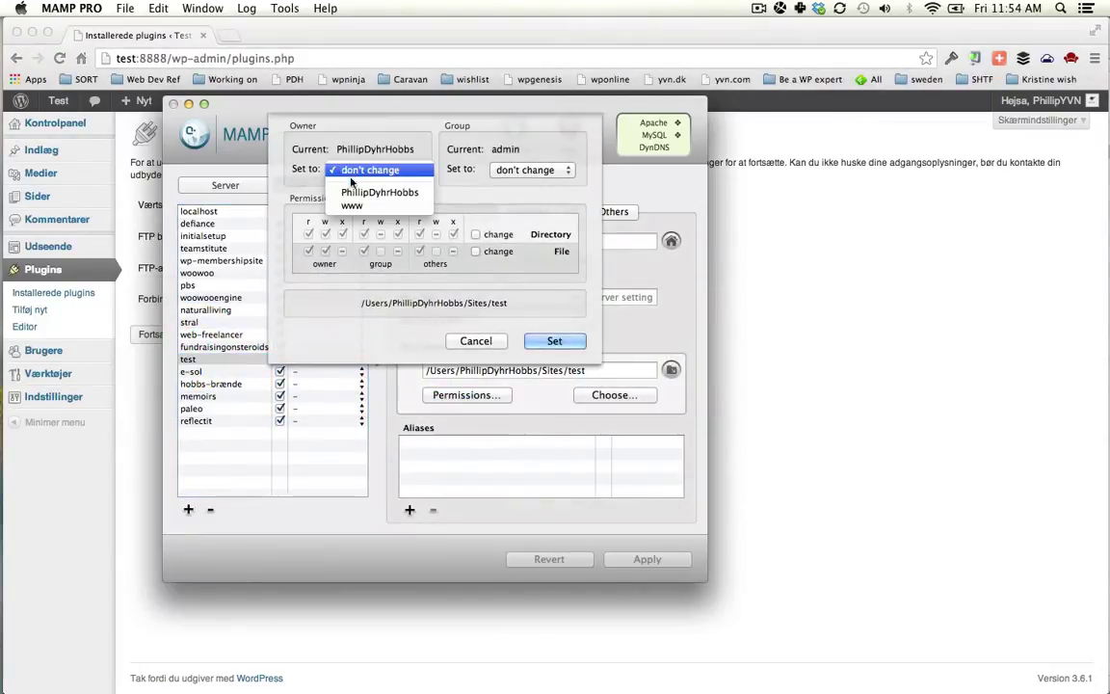
{"action": "left_click", "coordinate": [369, 206]}
{"action": "left_click", "coordinate": [511, 170]}
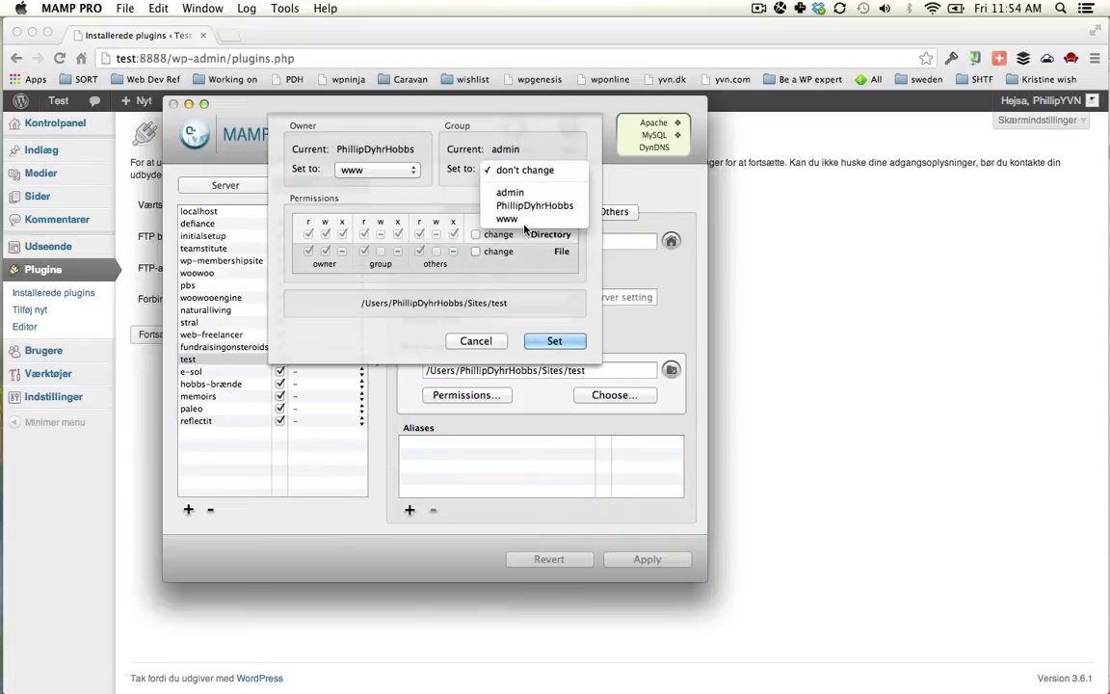
{"action": "left_click", "coordinate": [510, 218]}
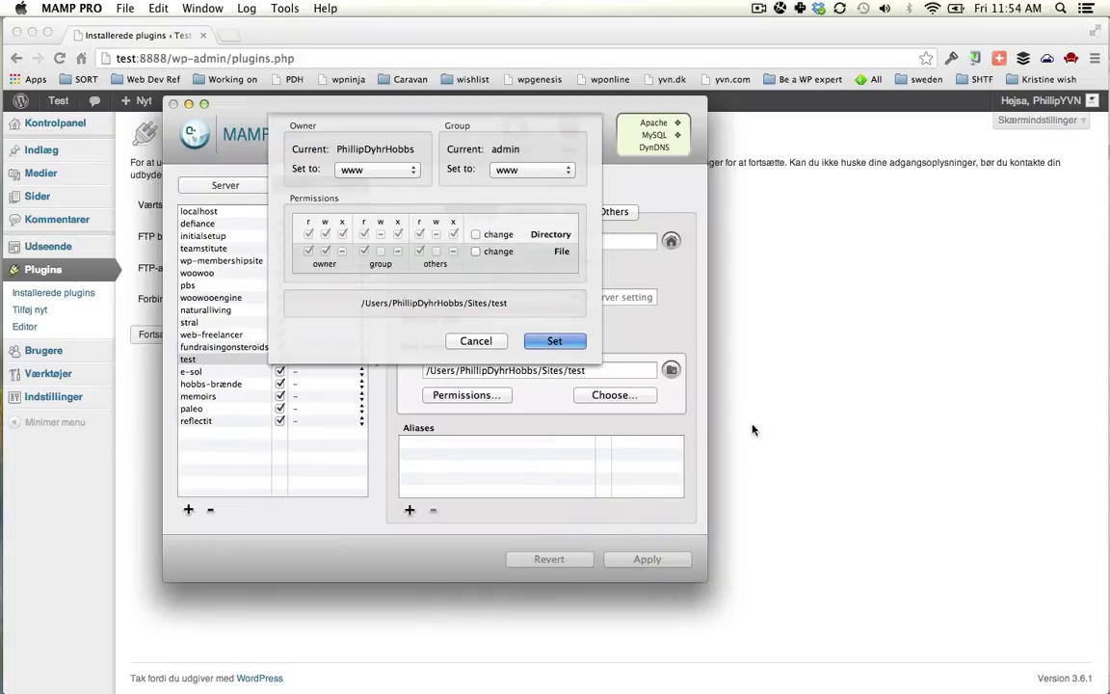
{"action": "key", "text": "Return"}
- Switch to Chrome and resubmit the deletion of the selected plugins by reloading the page
{"action": "left_click", "coordinate": [900, 322]}
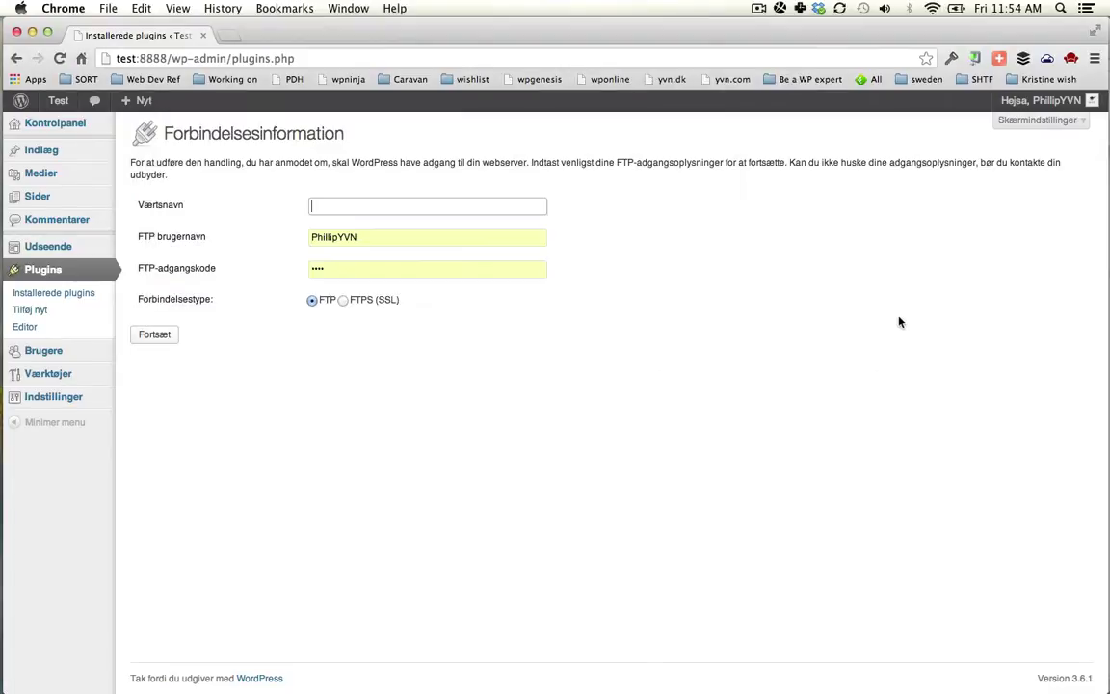
{"action": "key", "text": "super+r"}
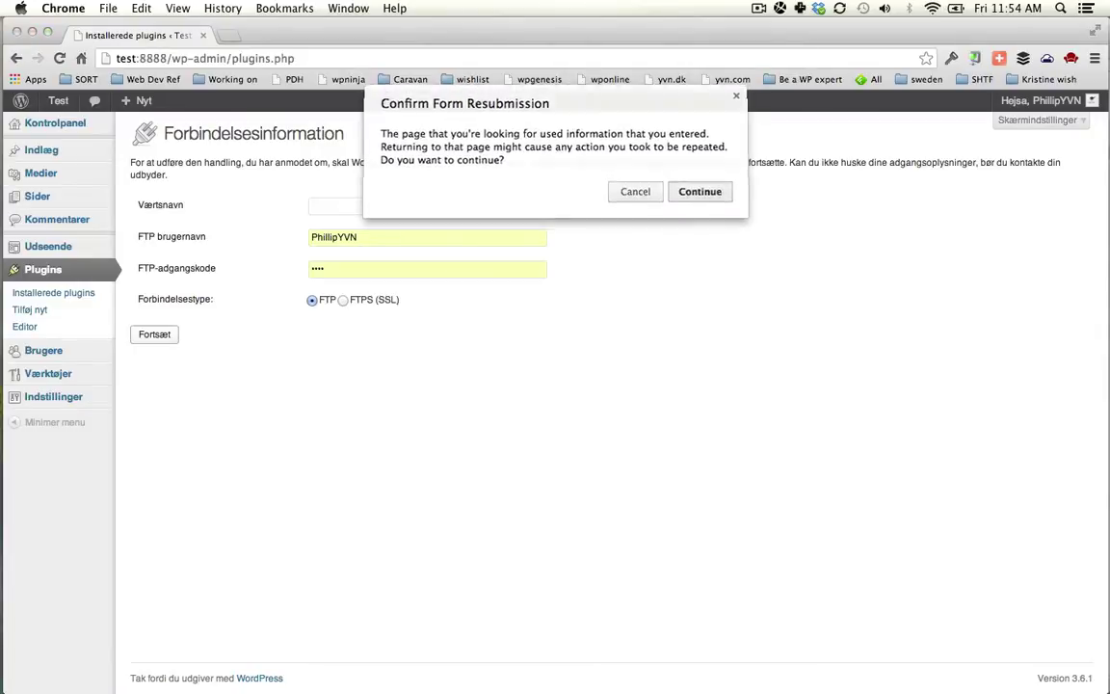
{"action": "key", "text": "Return"}
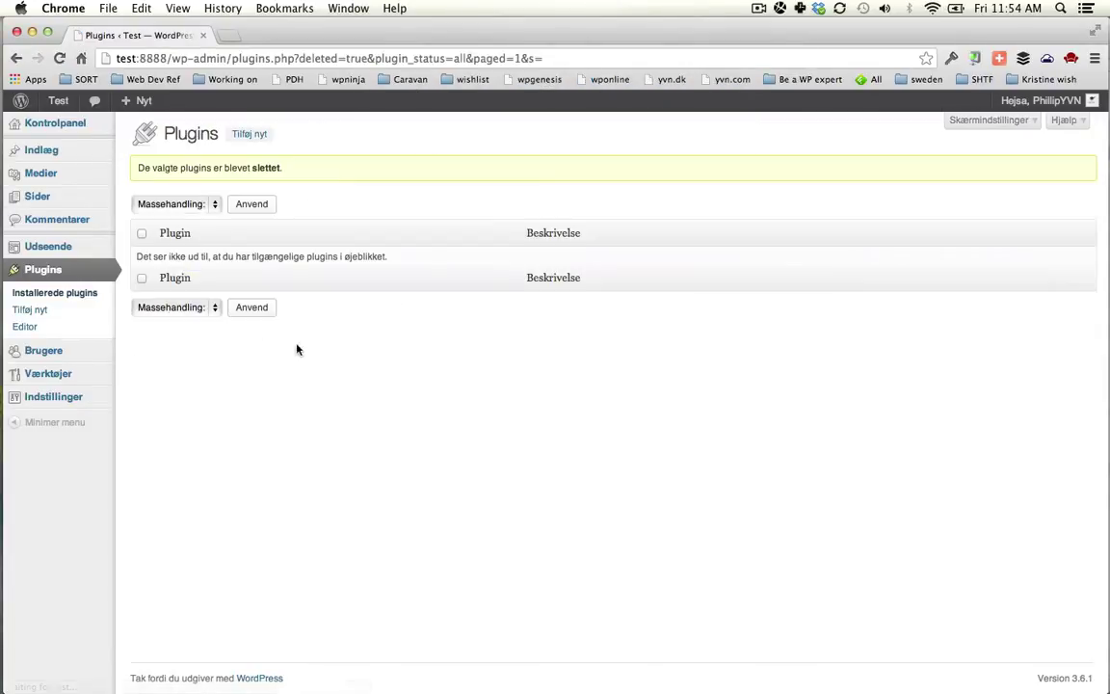
- Open the theme management page and activate the Executive Child Theme
{"action": "left_click", "coordinate": [43, 269]}
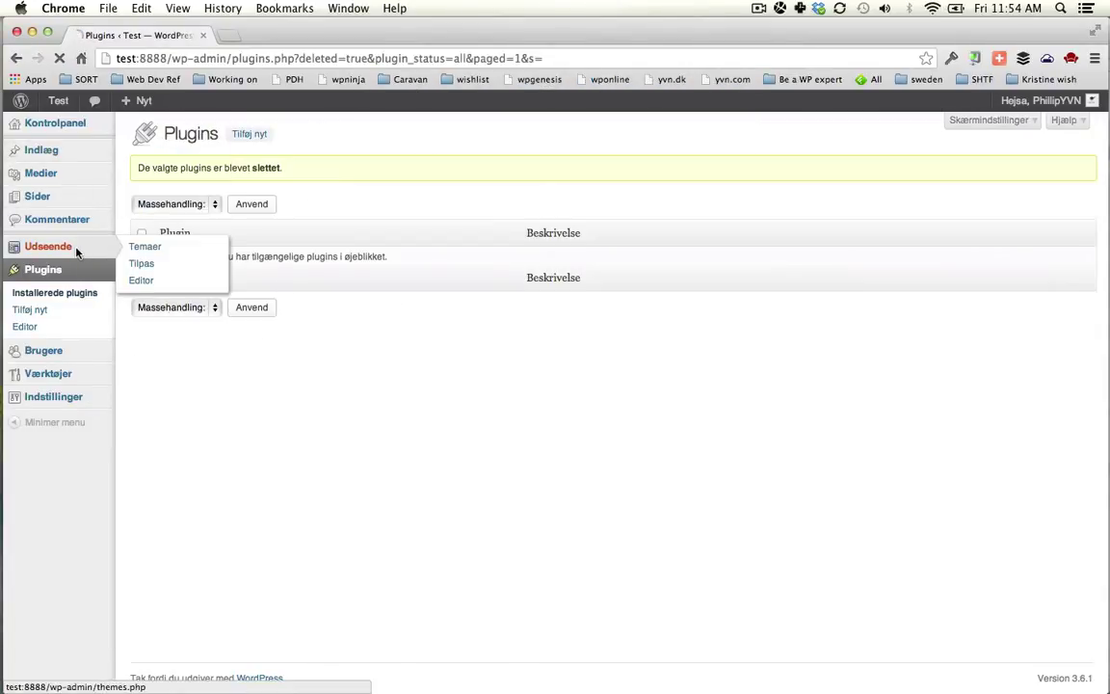
{"action": "left_click", "coordinate": [78, 249]}
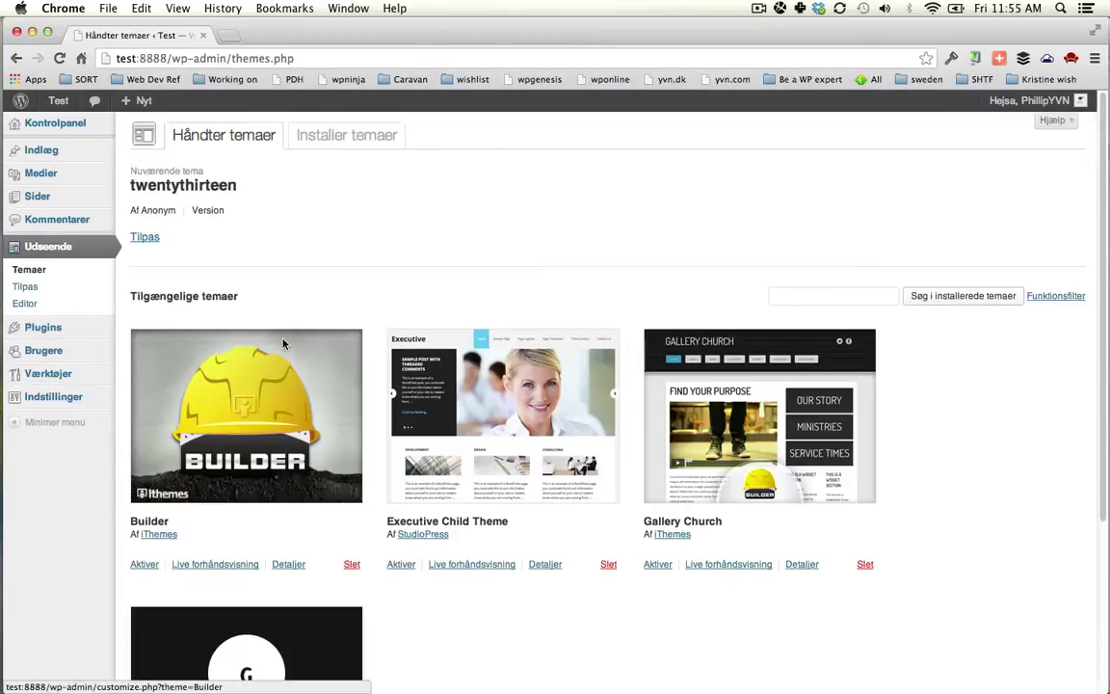
{"action": "scroll", "coordinate": [424, 395], "scroll_direction": "down", "scroll_amount": 3}
{"action": "scroll", "coordinate": [482, 424], "scroll_direction": "down", "scroll_amount": 2}
{"action": "scroll", "coordinate": [482, 386], "scroll_direction": "up", "scroll_amount": 5}
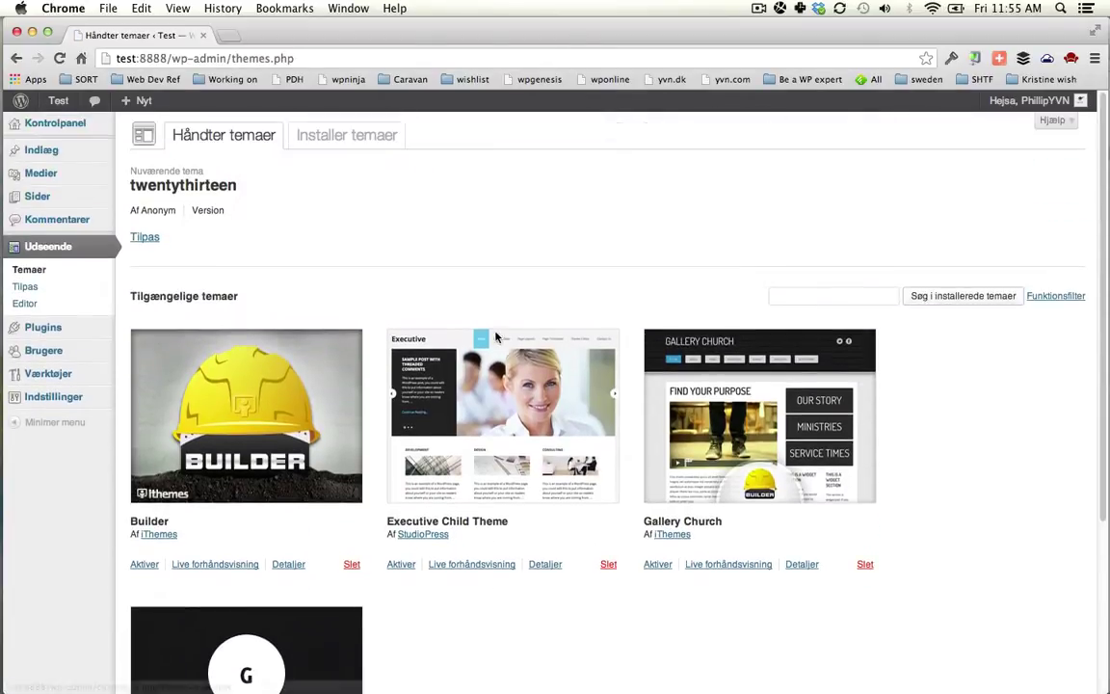
{"action": "left_click", "coordinate": [403, 564]}
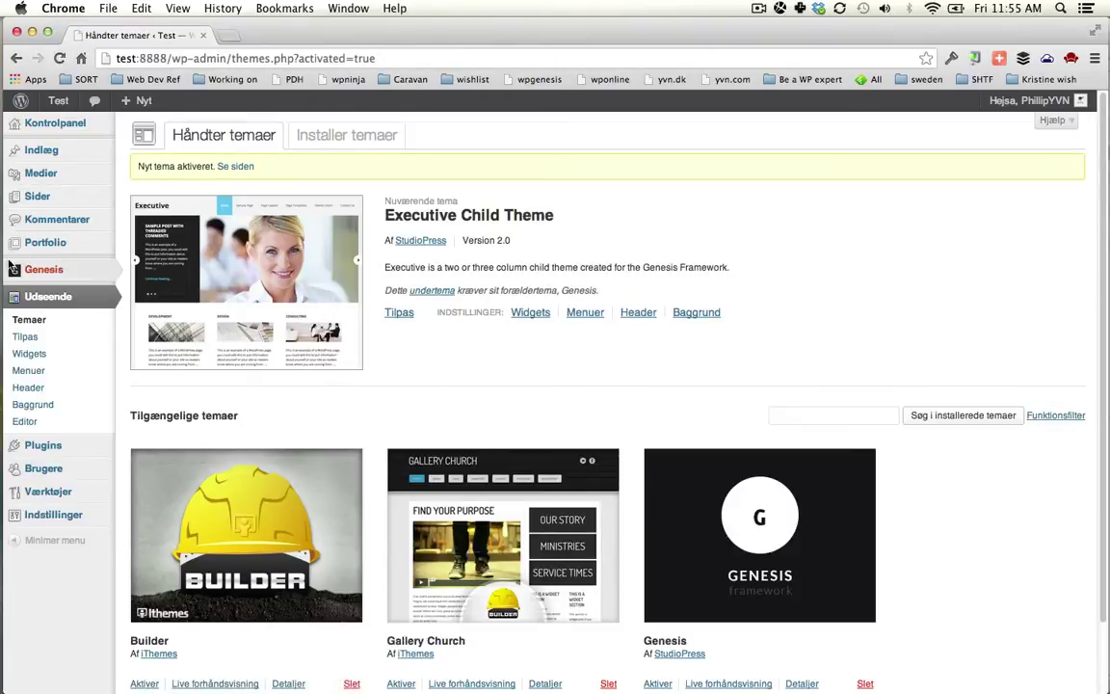
- Open the Genesis theme settings, update Genesis to version 2.0.1 and complete the upgrade
{"action": "mouse_move", "coordinate": [36, 273]}
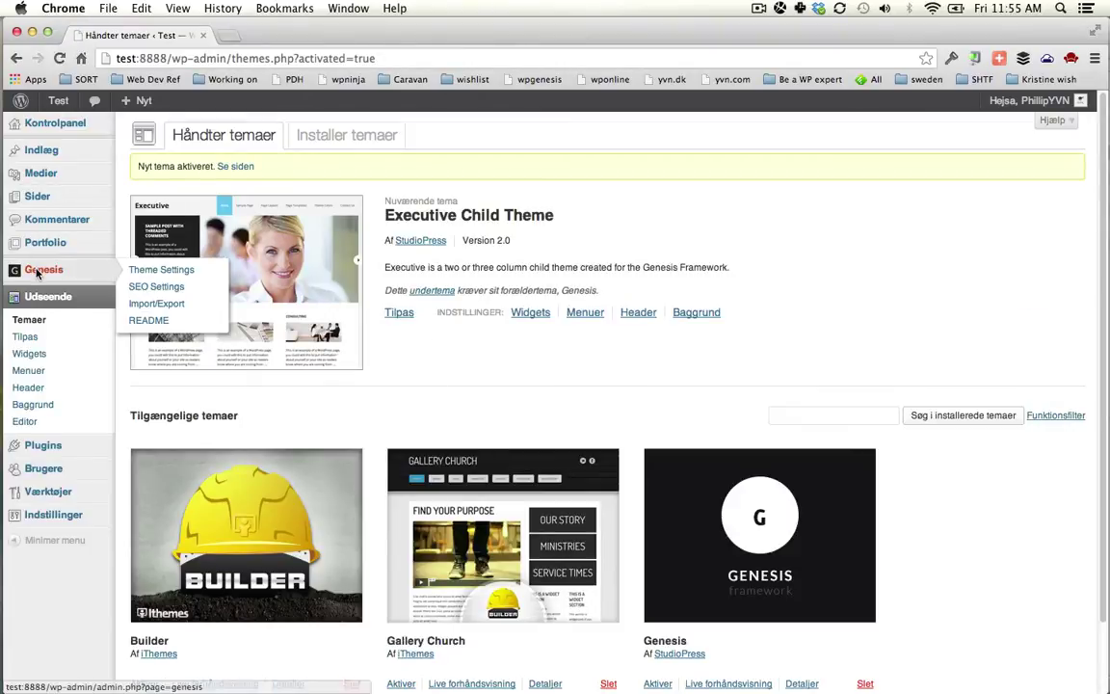
{"action": "left_click", "coordinate": [155, 273]}
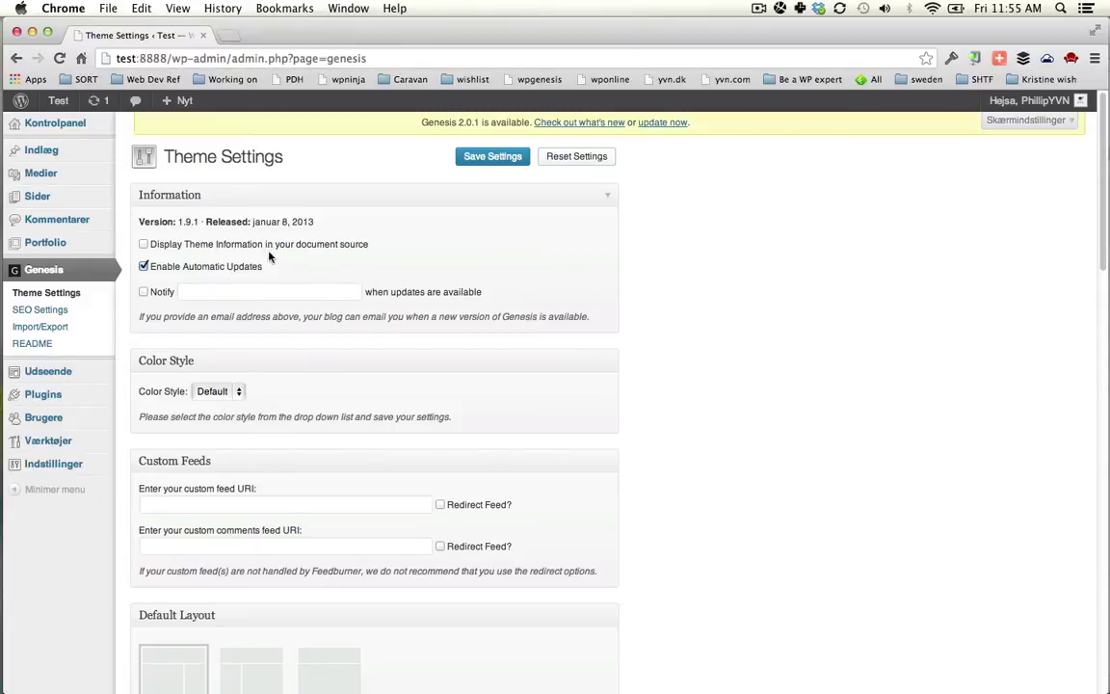
{"action": "scroll", "coordinate": [381, 287], "scroll_direction": "down", "scroll_amount": 1}
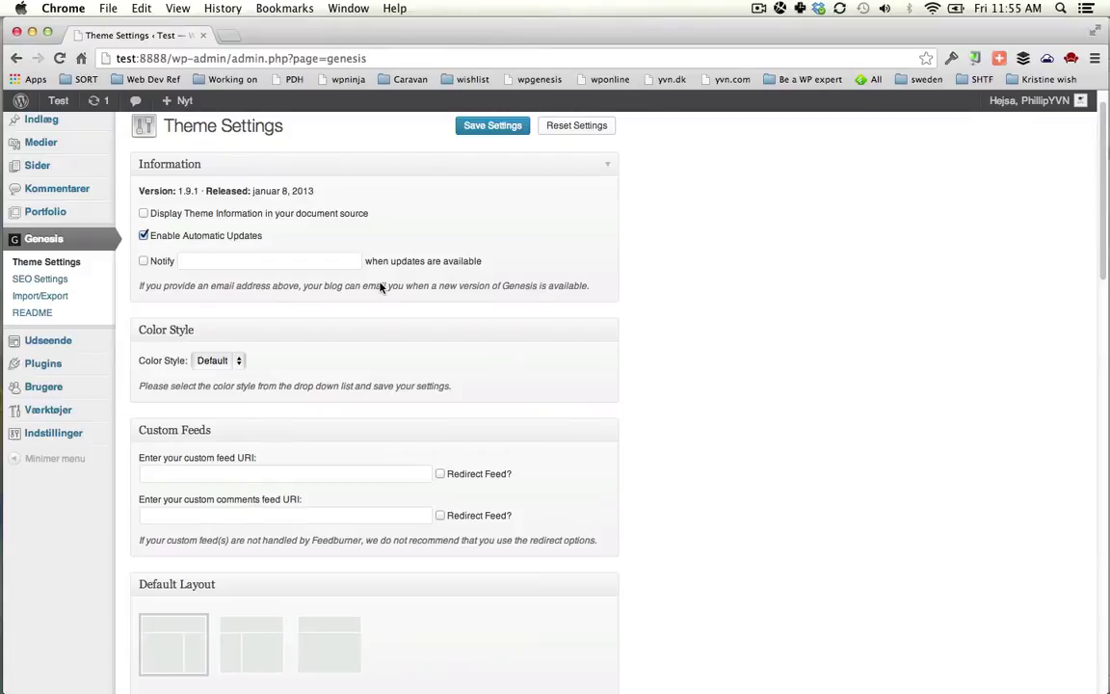
{"action": "scroll", "coordinate": [434, 270], "scroll_direction": "up", "scroll_amount": 1}
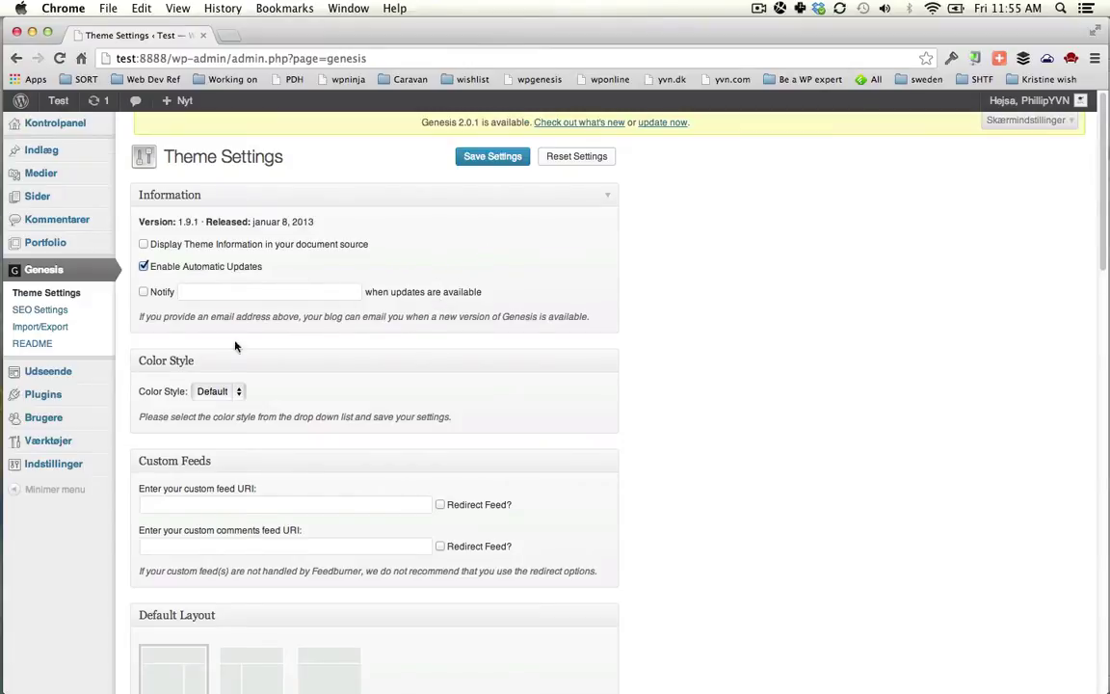
{"action": "left_click", "coordinate": [663, 123]}
{"action": "left_click", "coordinate": [663, 253]}
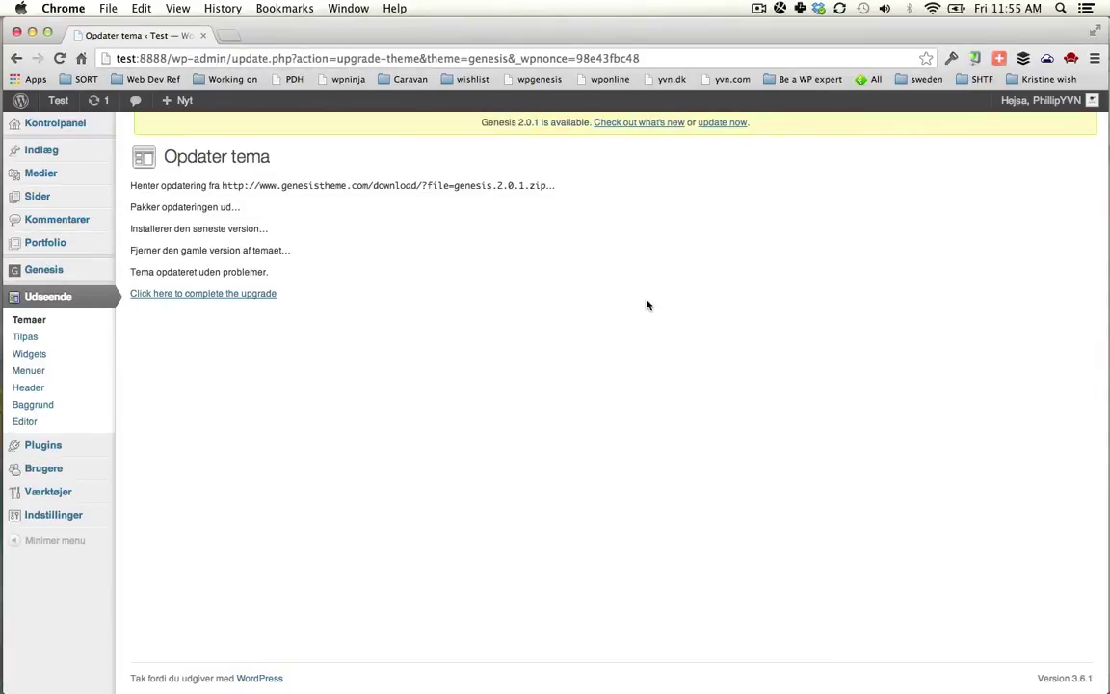
{"action": "left_click", "coordinate": [231, 294]}
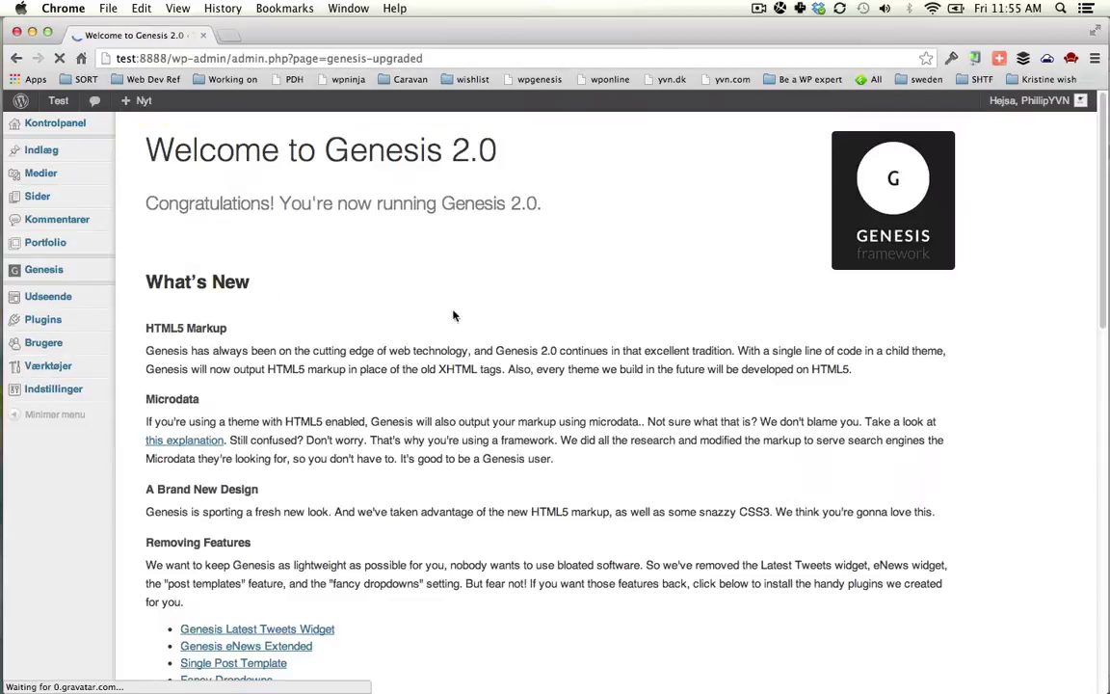
- Go to the dashboard, reopen the Genesis theme settings and view the available Color Style options
{"action": "left_click", "coordinate": [62, 124]}
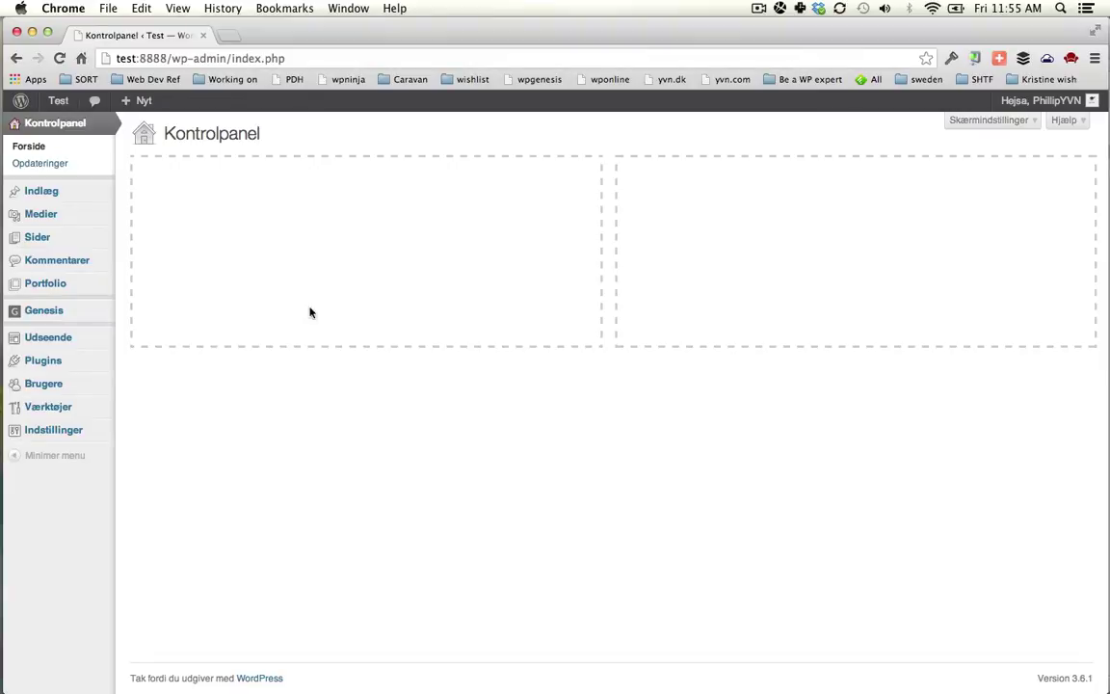
{"action": "mouse_move", "coordinate": [48, 313]}
{"action": "left_click", "coordinate": [148, 312]}
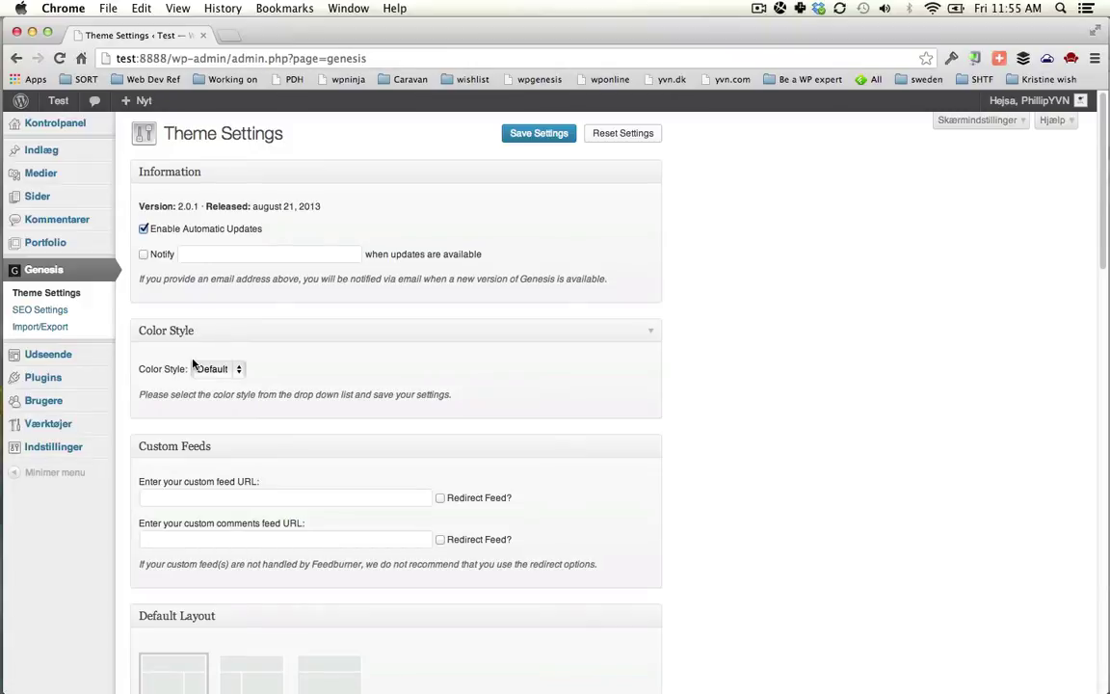
{"action": "scroll", "coordinate": [193, 363], "scroll_direction": "down", "scroll_amount": 3}
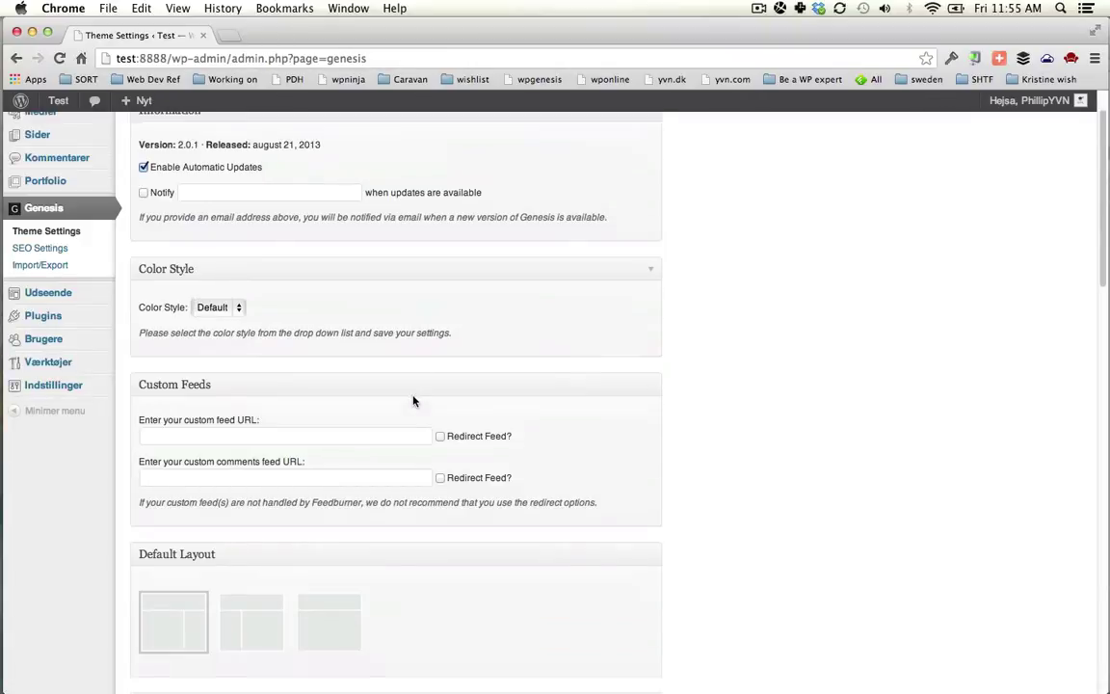
{"action": "left_click", "coordinate": [217, 281]}
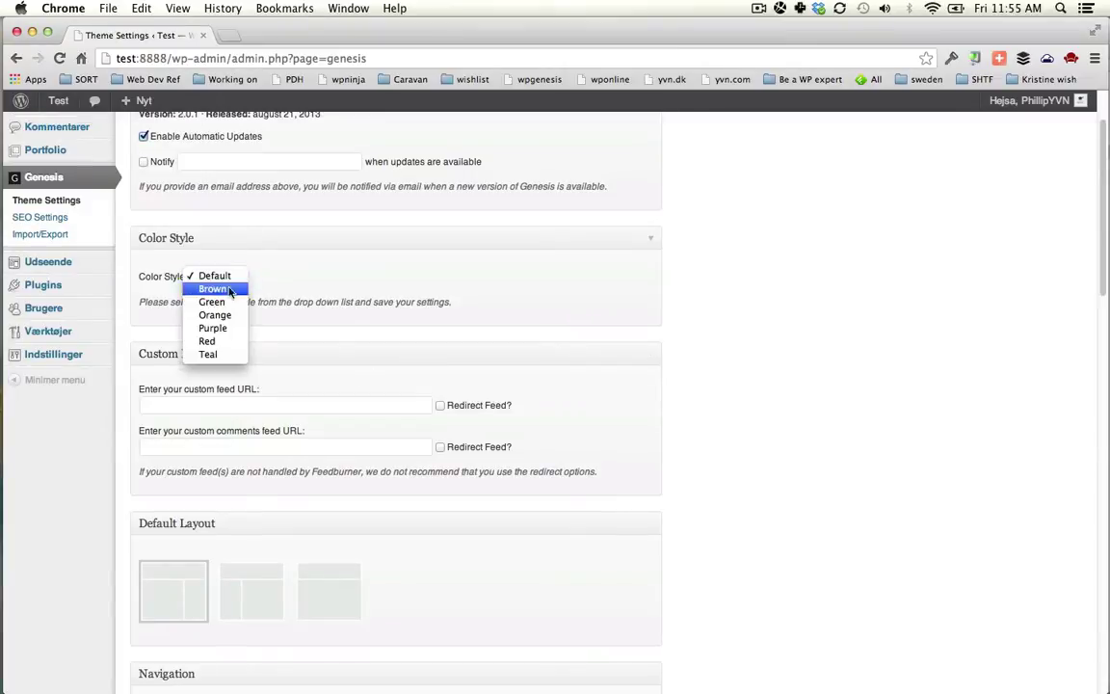
{"action": "left_click", "coordinate": [515, 318]}
- Select the full-width default layout without saving and open the test site's front page in a new tab
{"action": "scroll", "coordinate": [516, 318], "scroll_direction": "down", "scroll_amount": 7}
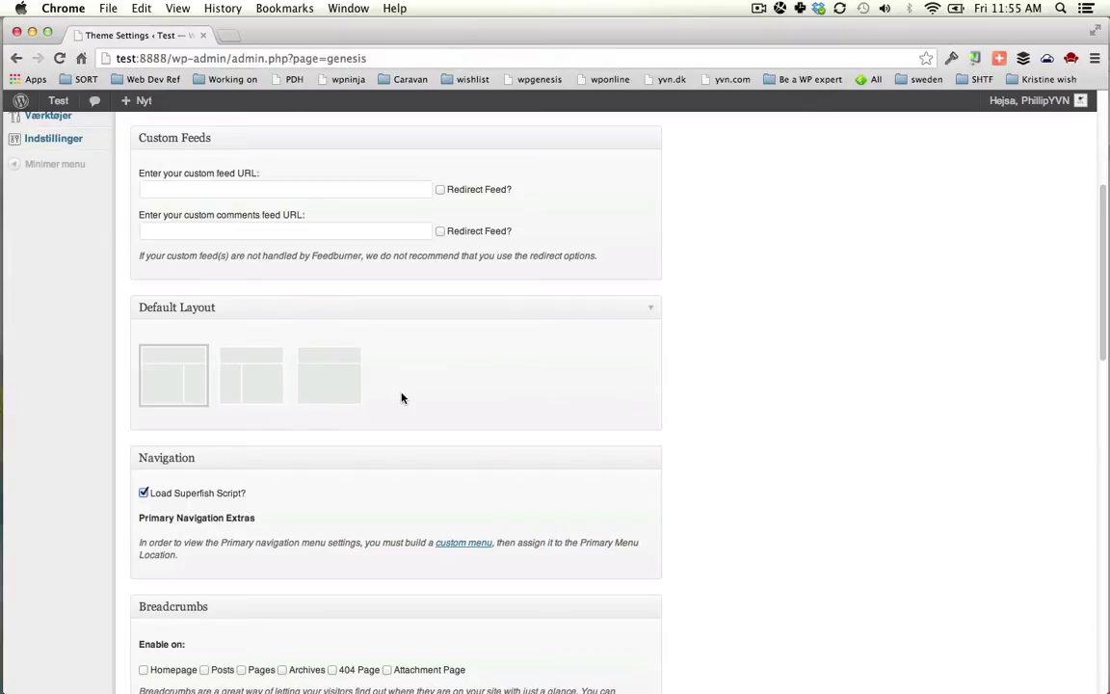
{"action": "left_click", "coordinate": [324, 386]}
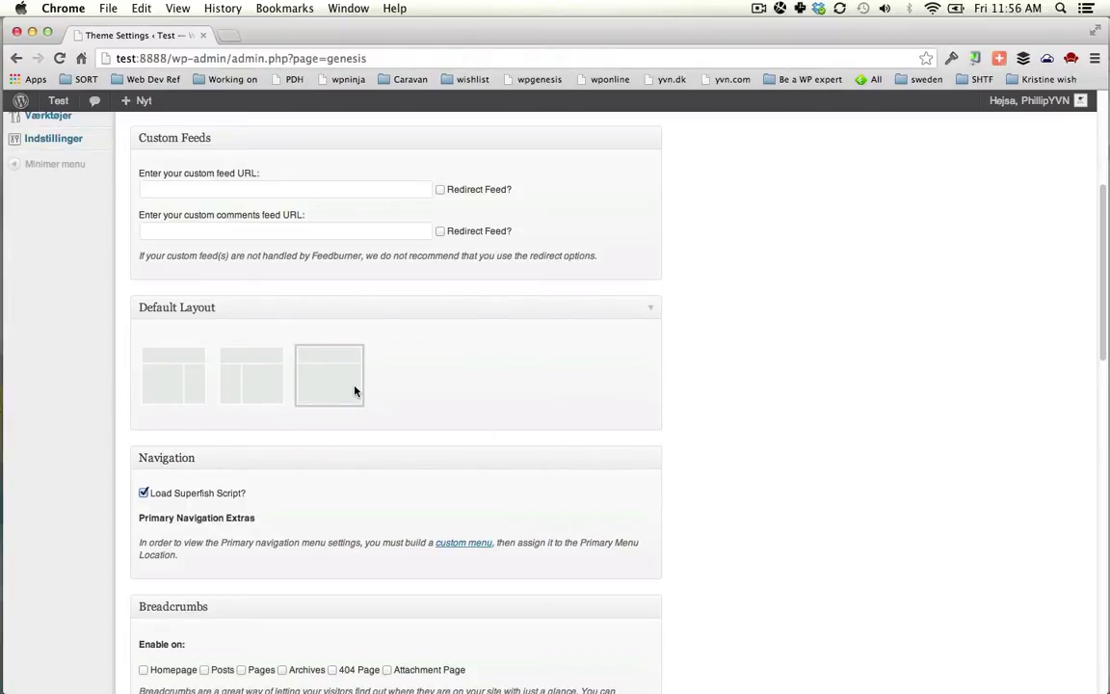
{"action": "left_click", "coordinate": [59, 106], "text": "shift+super"}
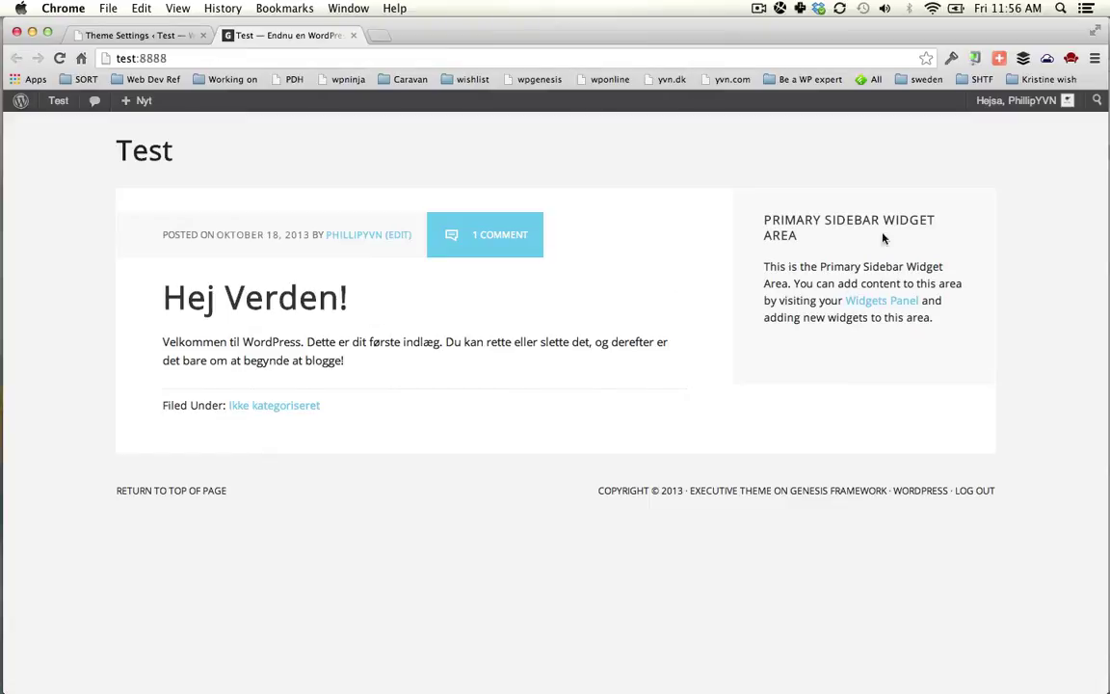
- Set the default layout to the one with the sidebar before the content, save the settings and reload the front page
{"action": "key", "text": "ctrl+shift+Tab"}
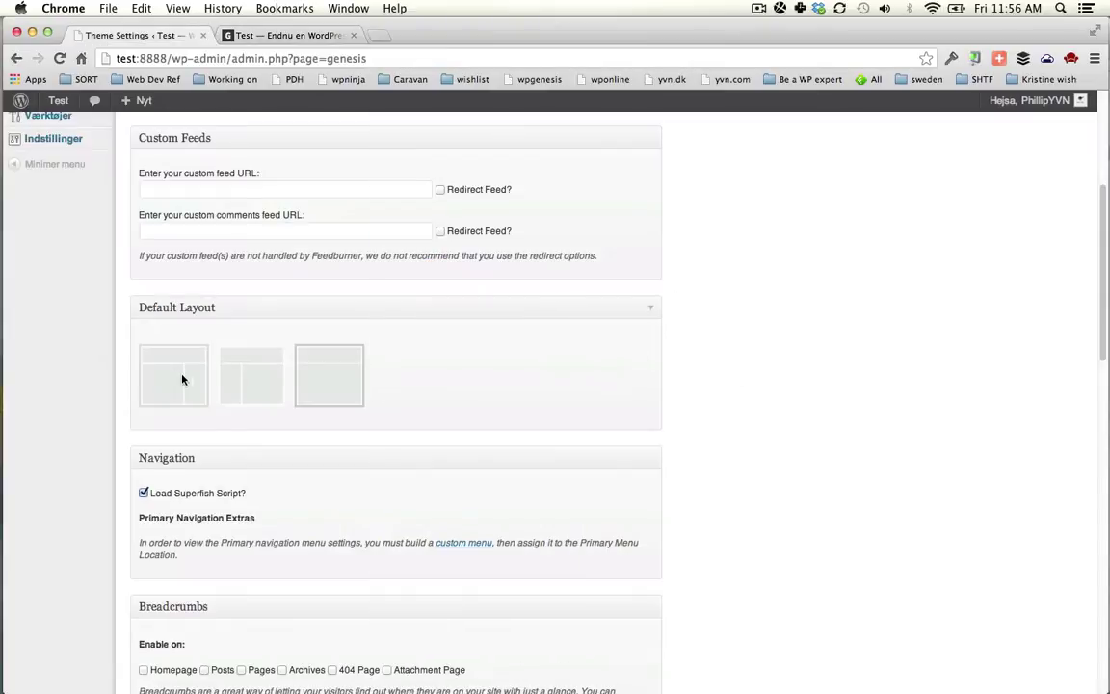
{"action": "scroll", "coordinate": [550, 525], "scroll_direction": "down", "scroll_amount": 10}
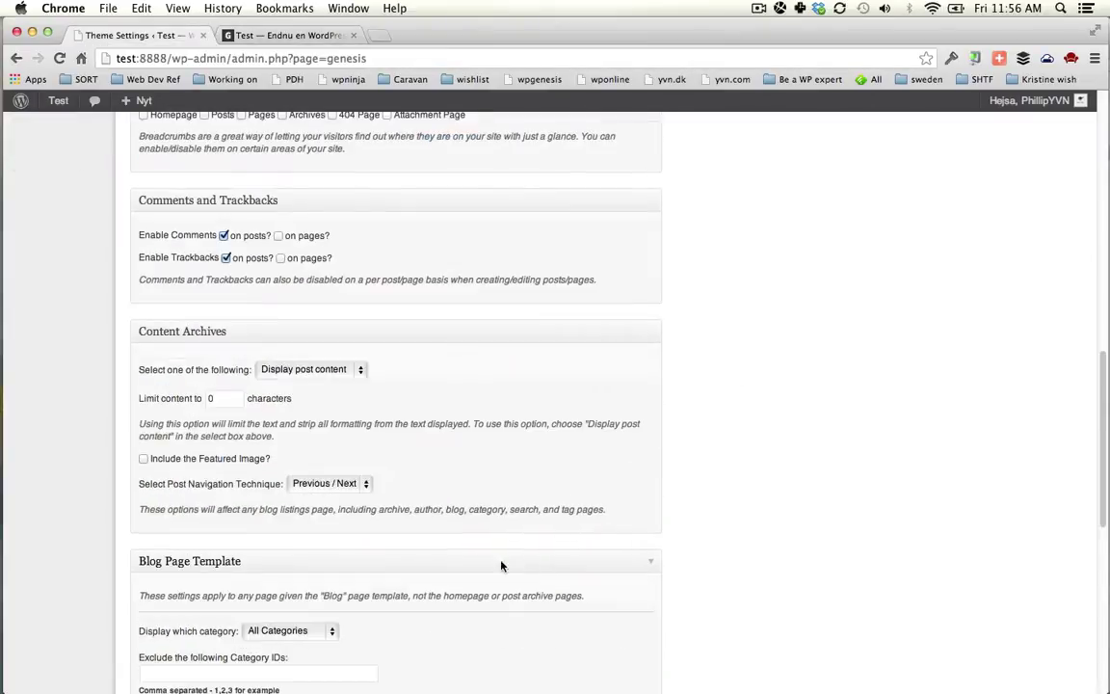
{"action": "scroll", "coordinate": [369, 588], "scroll_direction": "down", "scroll_amount": 3}
{"action": "left_click", "coordinate": [537, 620]}
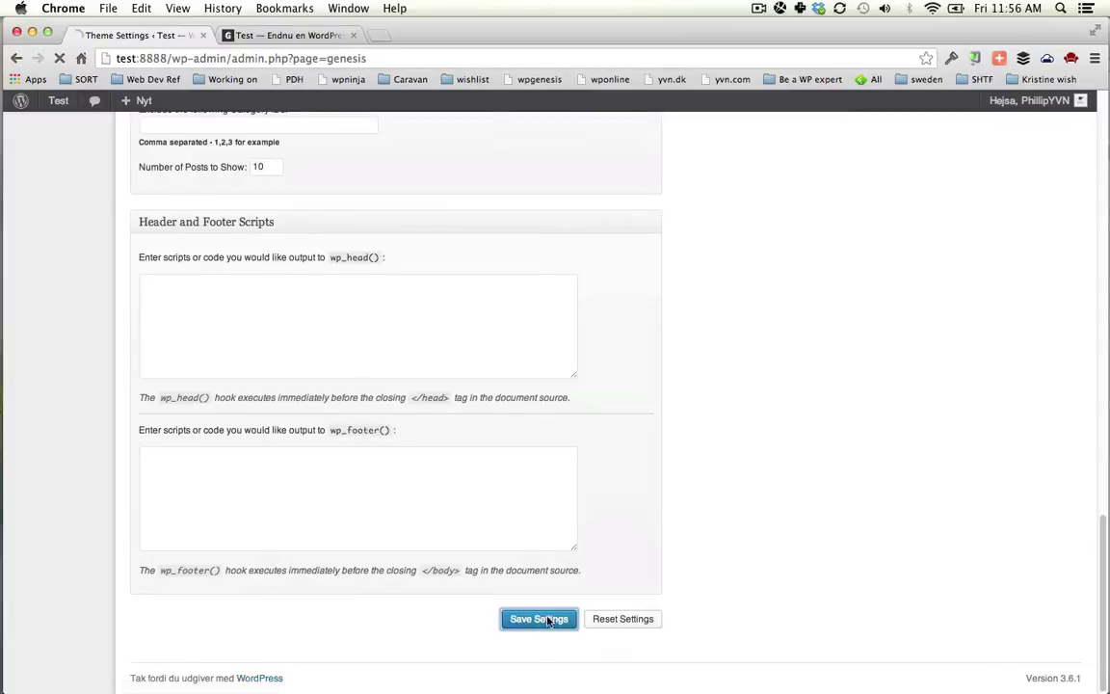
{"action": "key", "text": "ctrl+Tab"}
{"action": "key", "text": "super+r"}
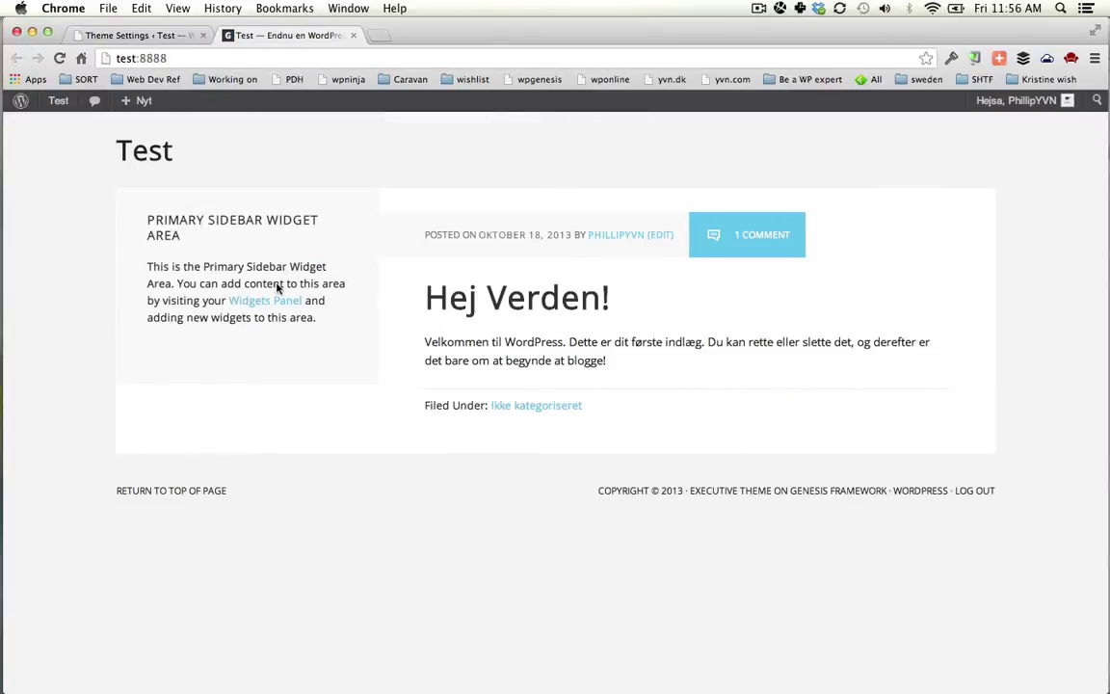
- Set the default layout to full width without a sidebar, save the settings and reload the front page
{"action": "key", "text": "ctrl+shift+Tab"}
{"action": "scroll", "coordinate": [348, 444], "scroll_direction": "down", "scroll_amount": 4}
{"action": "left_click", "coordinate": [348, 445]}
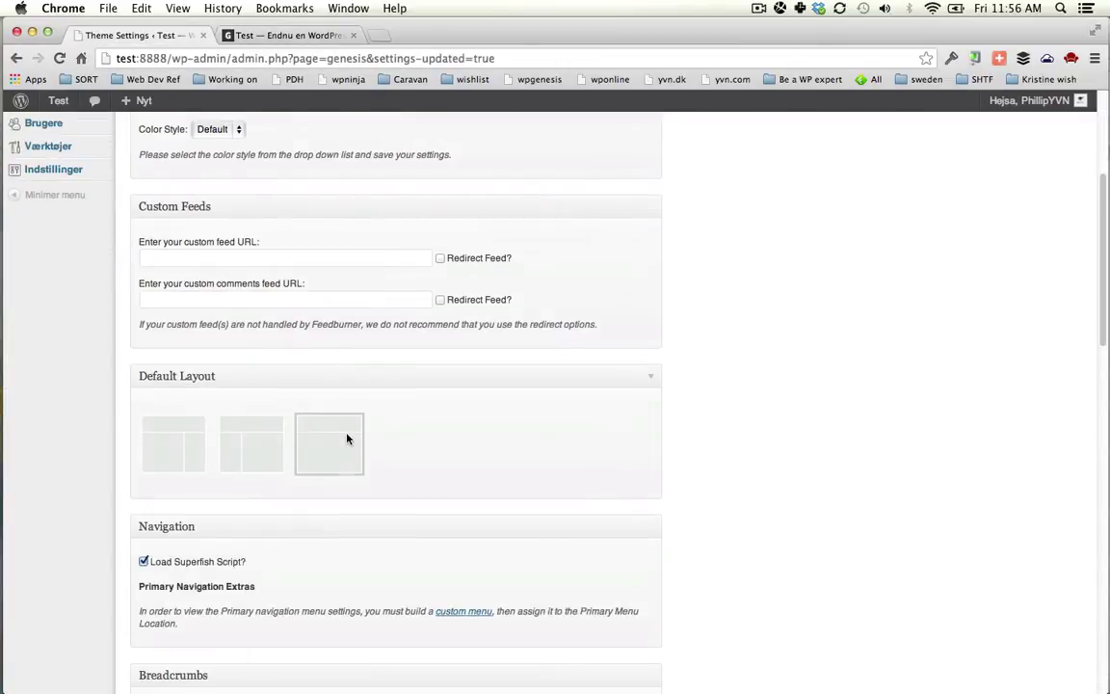
{"action": "scroll", "coordinate": [645, 451], "scroll_direction": "down", "scroll_amount": 10}
{"action": "scroll", "coordinate": [594, 507], "scroll_direction": "down", "scroll_amount": 5}
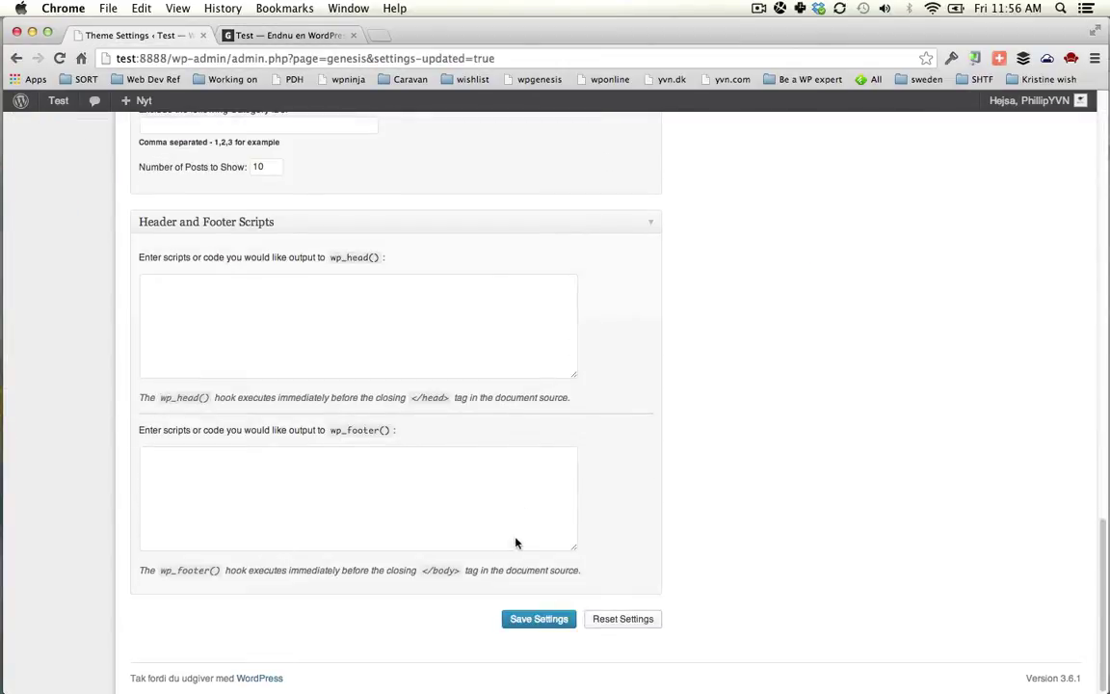
{"action": "left_click", "coordinate": [543, 620]}
{"action": "key", "text": "ctrl+Tab"}
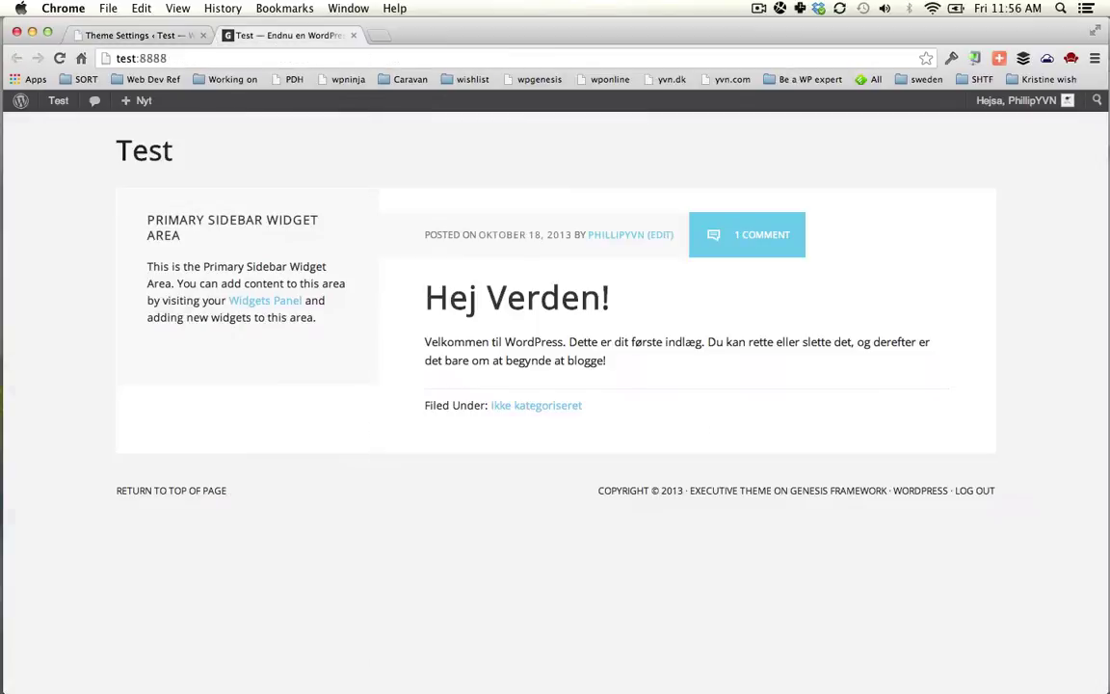
{"action": "key", "text": "super+r"}
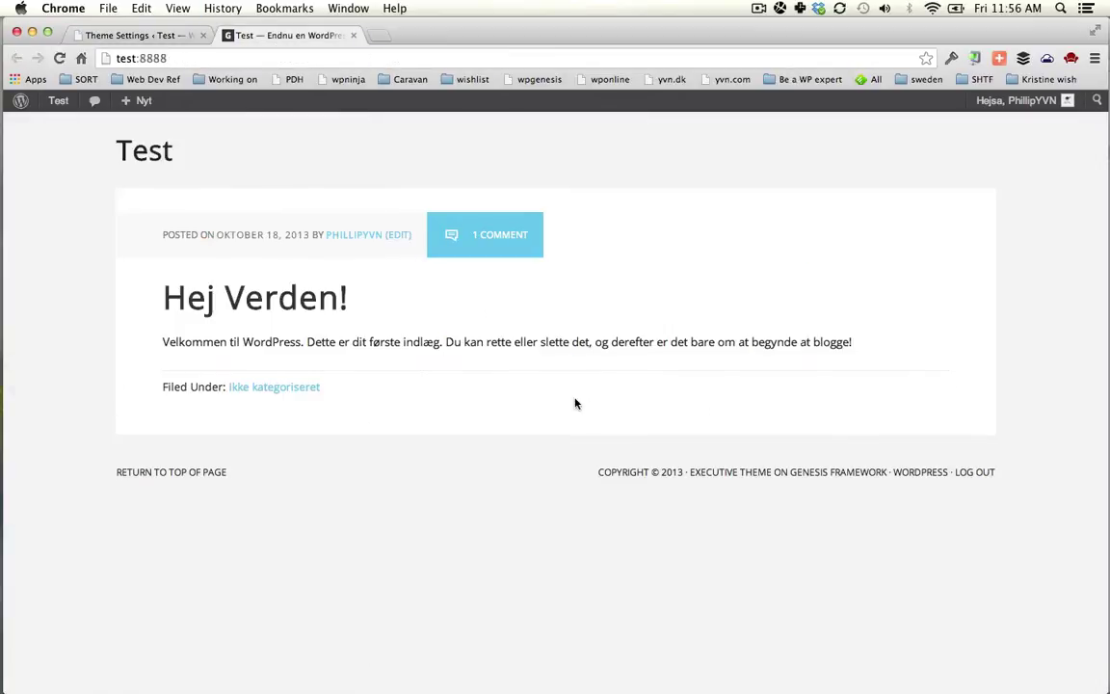
- Enable breadcrumbs on the homepage in the Genesis theme settings, save the settings and reload the front page
{"action": "key", "text": "ctrl+Tab"}
{"action": "scroll", "coordinate": [337, 439], "scroll_direction": "down", "scroll_amount": 12}
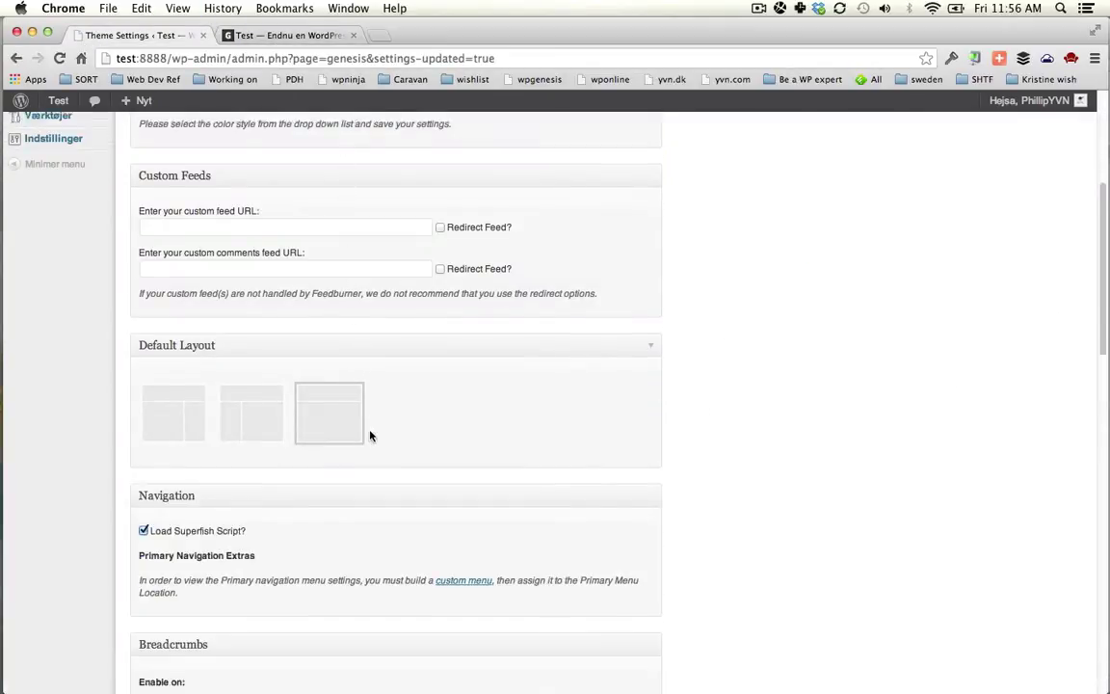
{"action": "scroll", "coordinate": [333, 450], "scroll_direction": "down", "scroll_amount": 2}
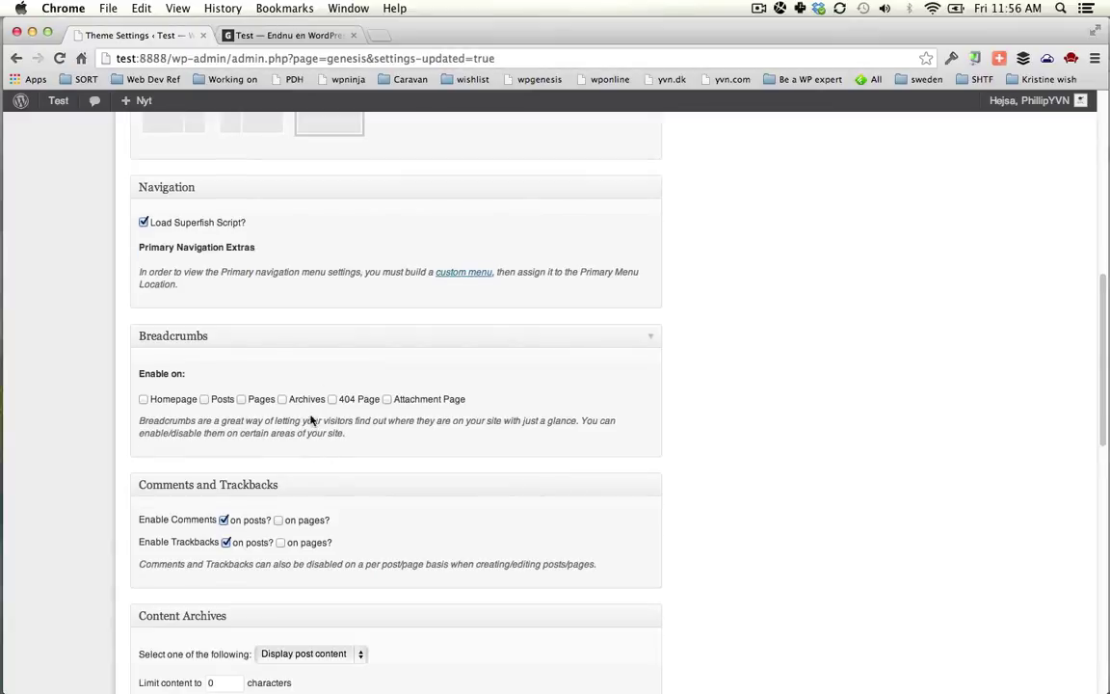
{"action": "scroll", "coordinate": [311, 420], "scroll_direction": "down", "scroll_amount": 1}
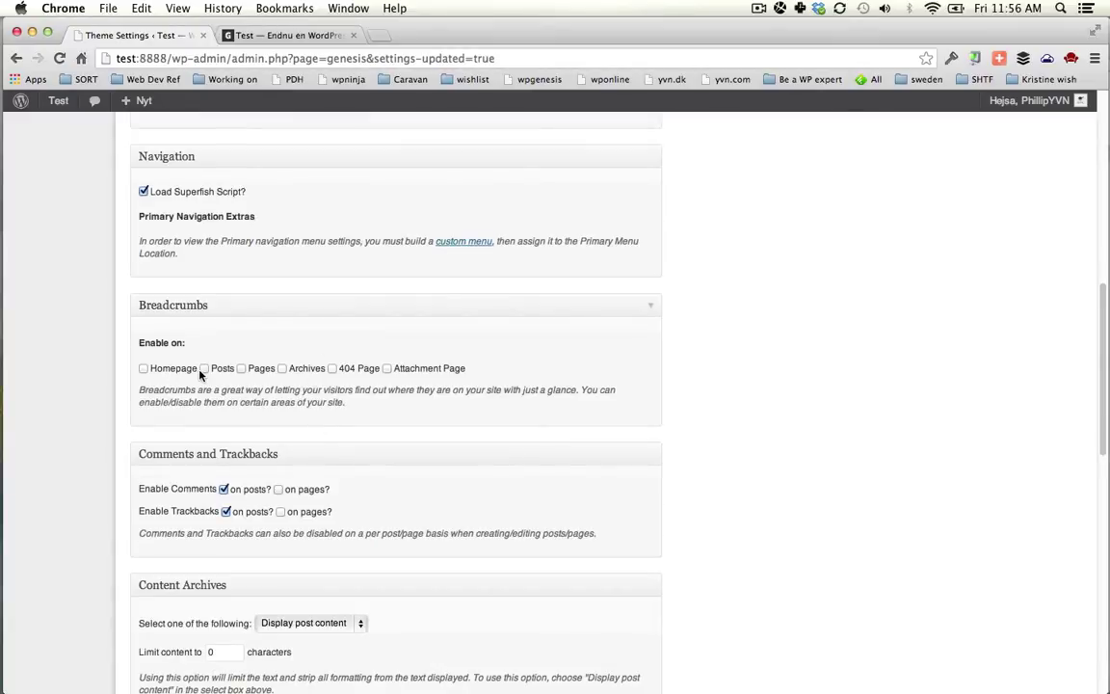
{"action": "scroll", "coordinate": [594, 458], "scroll_direction": "down", "scroll_amount": 15}
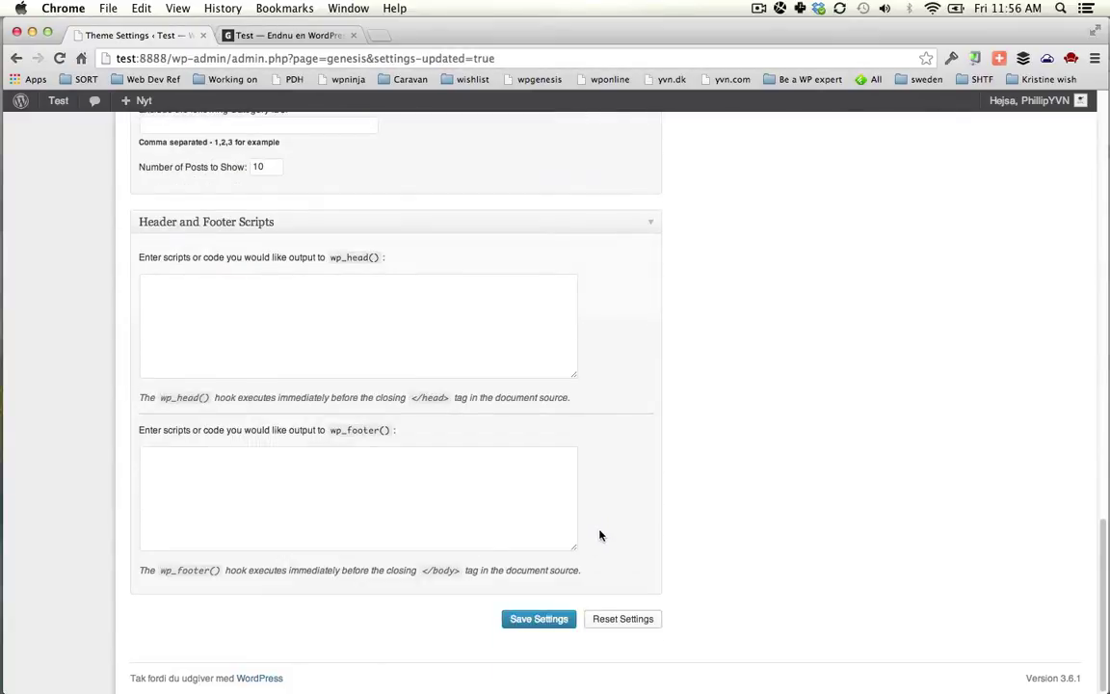
{"action": "left_click", "coordinate": [536, 620]}
{"action": "key", "text": "ctrl+Tab"}
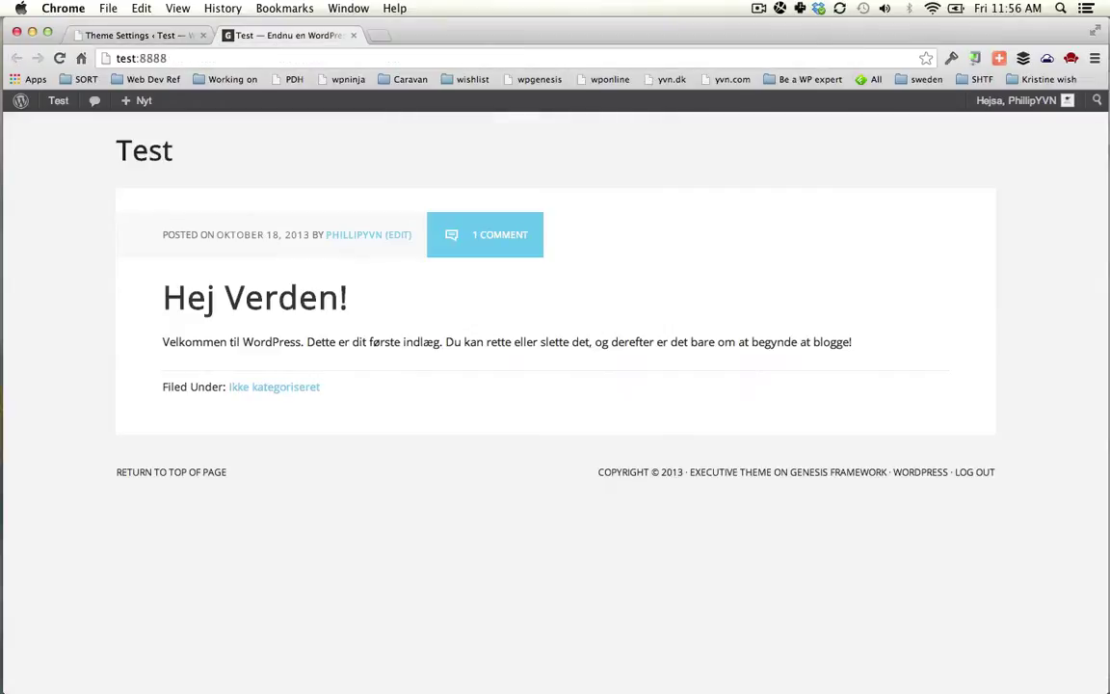
{"action": "key", "text": "super+r"}
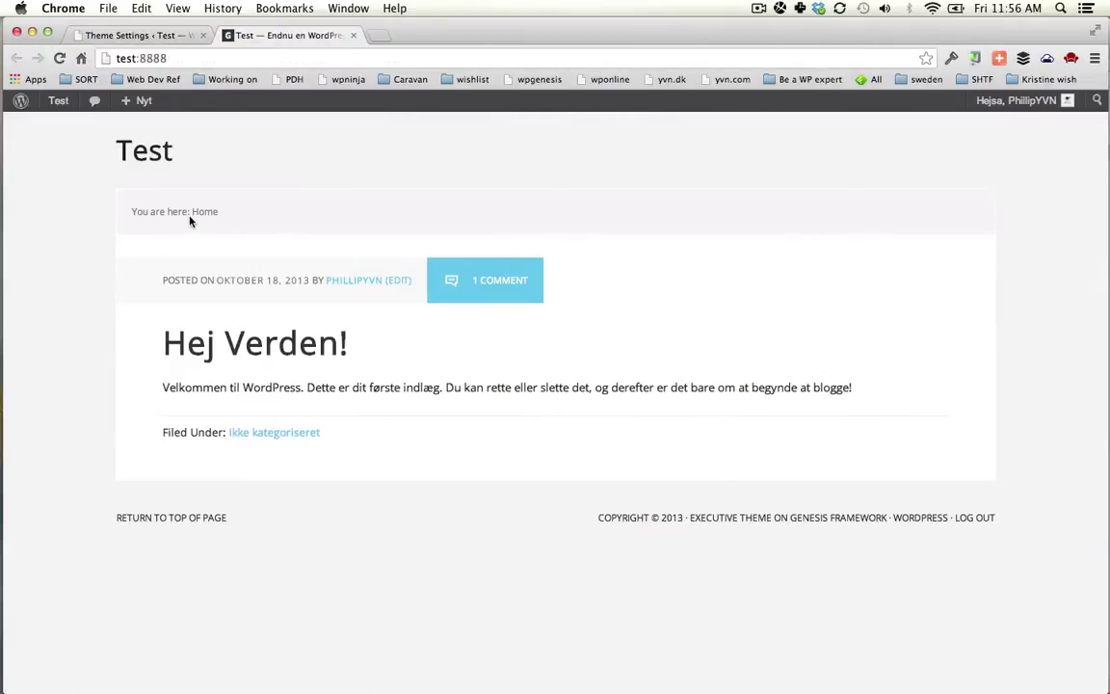
- Return to the theme settings and disable comments and trackbacks on posts
{"action": "key", "text": "ctrl+shift+Tab"}
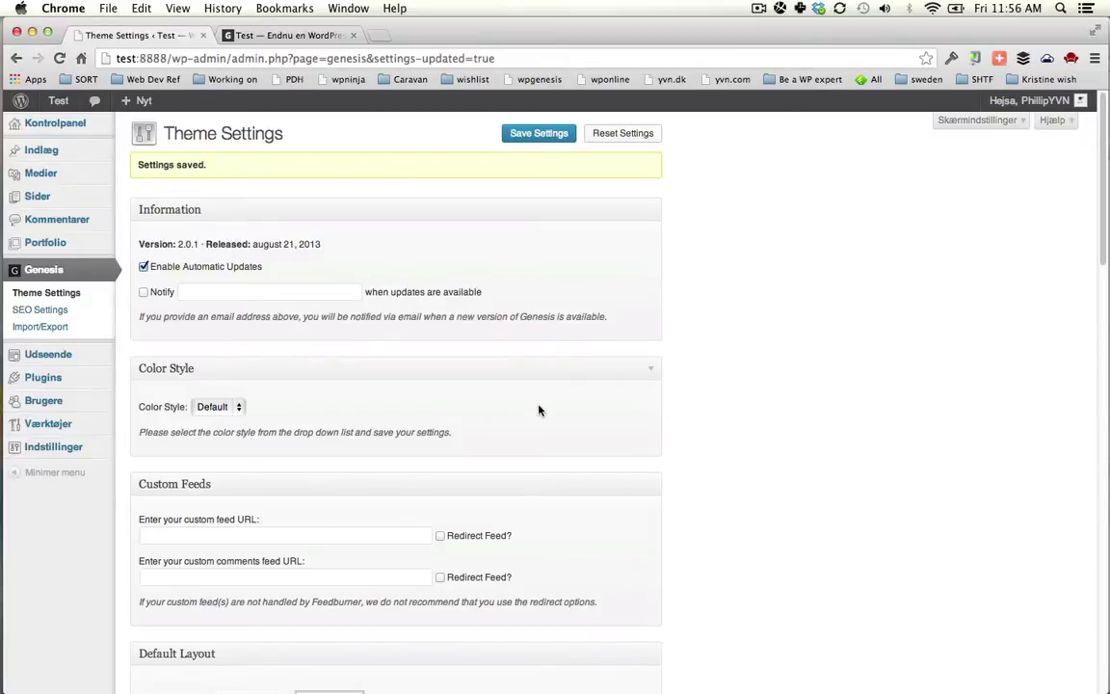
{"action": "scroll", "coordinate": [540, 411], "scroll_direction": "down", "scroll_amount": 5}
{"action": "scroll", "coordinate": [538, 410], "scroll_direction": "down", "scroll_amount": 9}
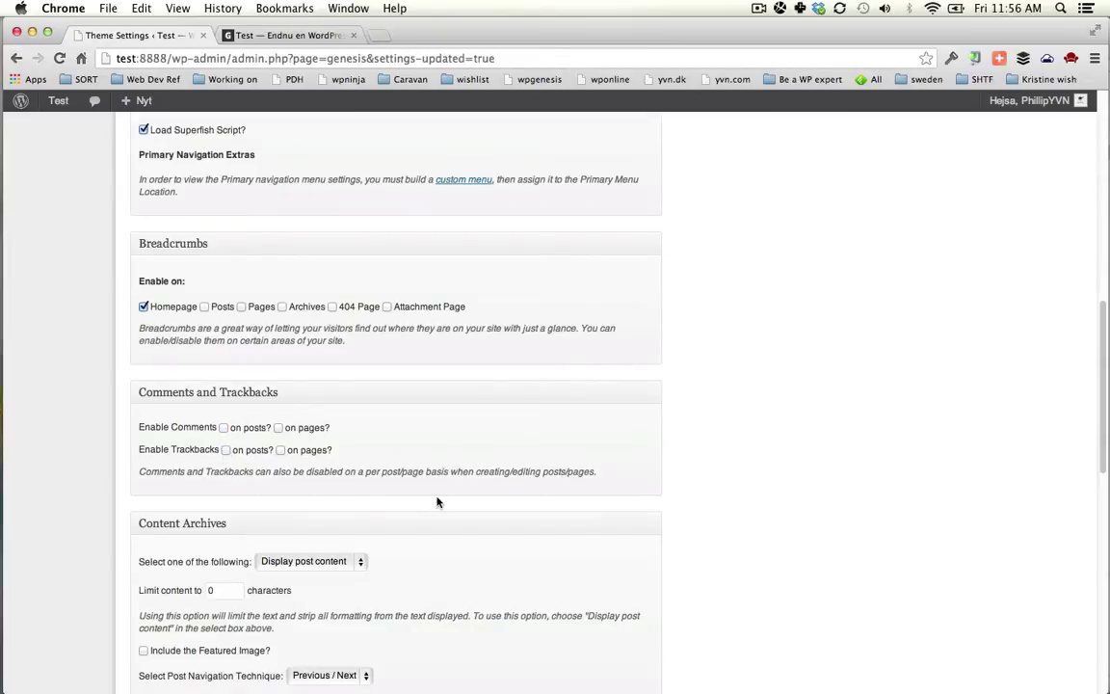
{"action": "scroll", "coordinate": [437, 502], "scroll_direction": "down", "scroll_amount": 10}
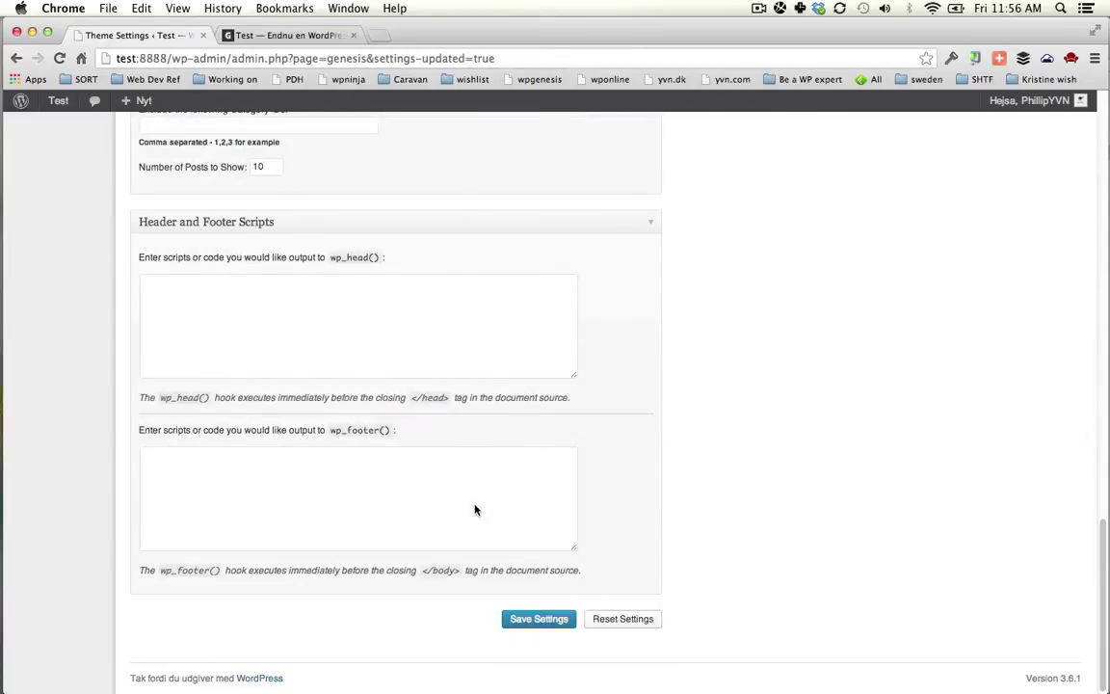
- View the available category choices for the Blog Page Template without changing the selection
{"action": "scroll", "coordinate": [474, 510], "scroll_direction": "up", "scroll_amount": 5}
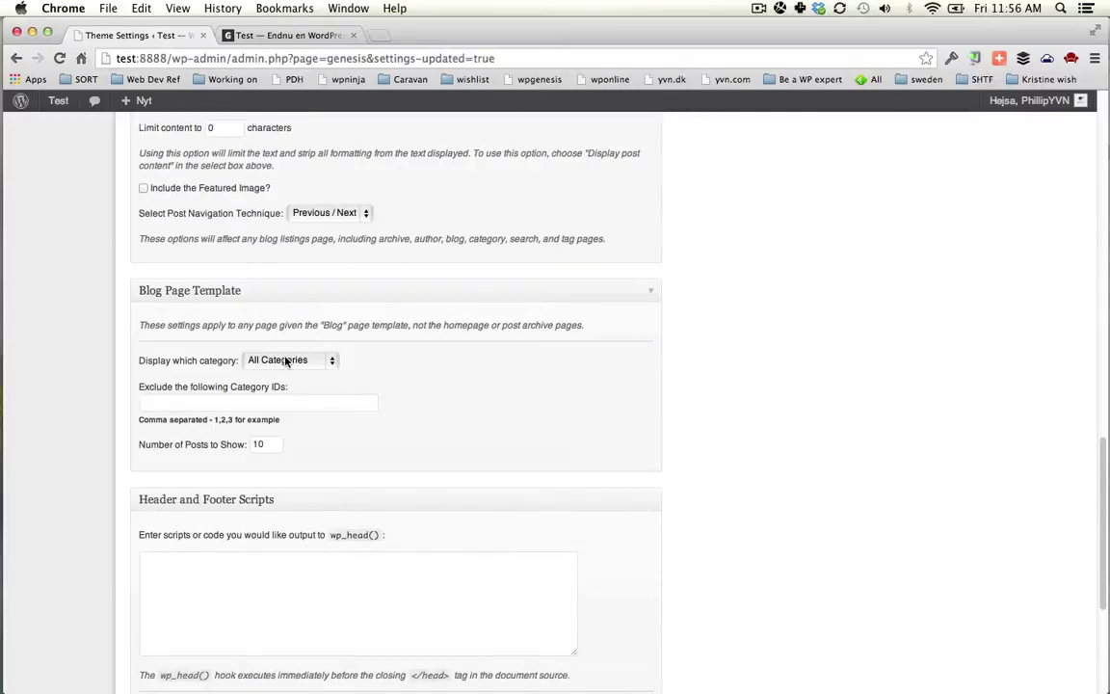
{"action": "left_click", "coordinate": [269, 361]}
{"action": "left_click", "coordinate": [383, 387]}
{"action": "scroll", "coordinate": [383, 386], "scroll_direction": "up", "scroll_amount": 3}
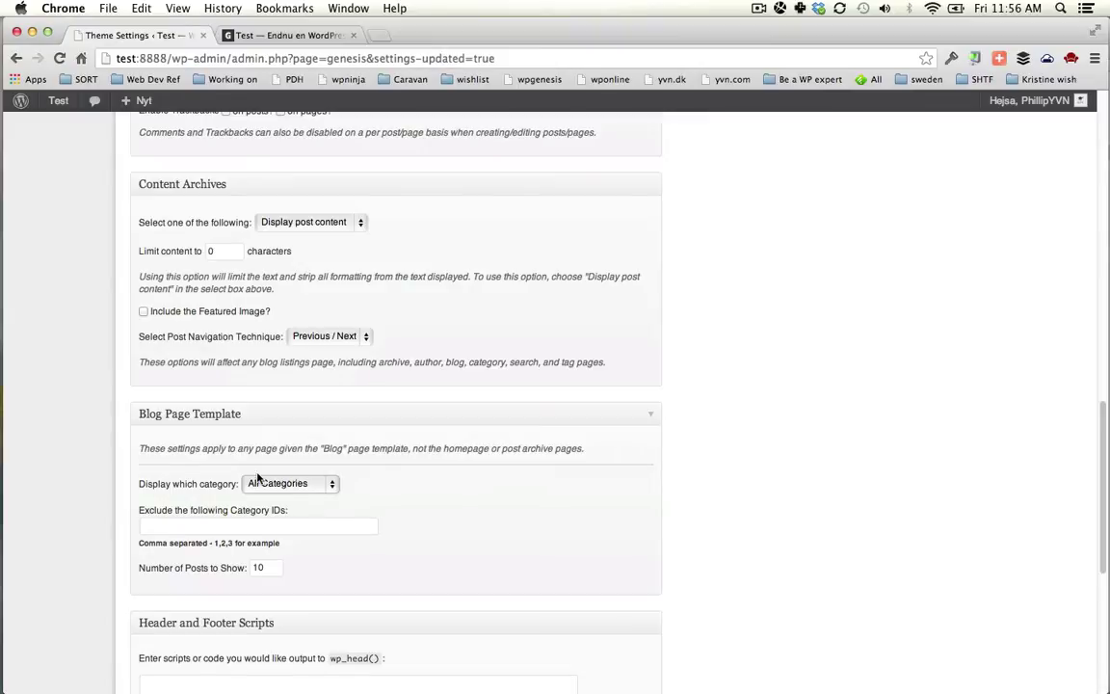
- Set the content archives to display post excerpts and include the featured image at medium (300 × 300) size
{"action": "scroll", "coordinate": [472, 483], "scroll_direction": "up", "scroll_amount": 5}
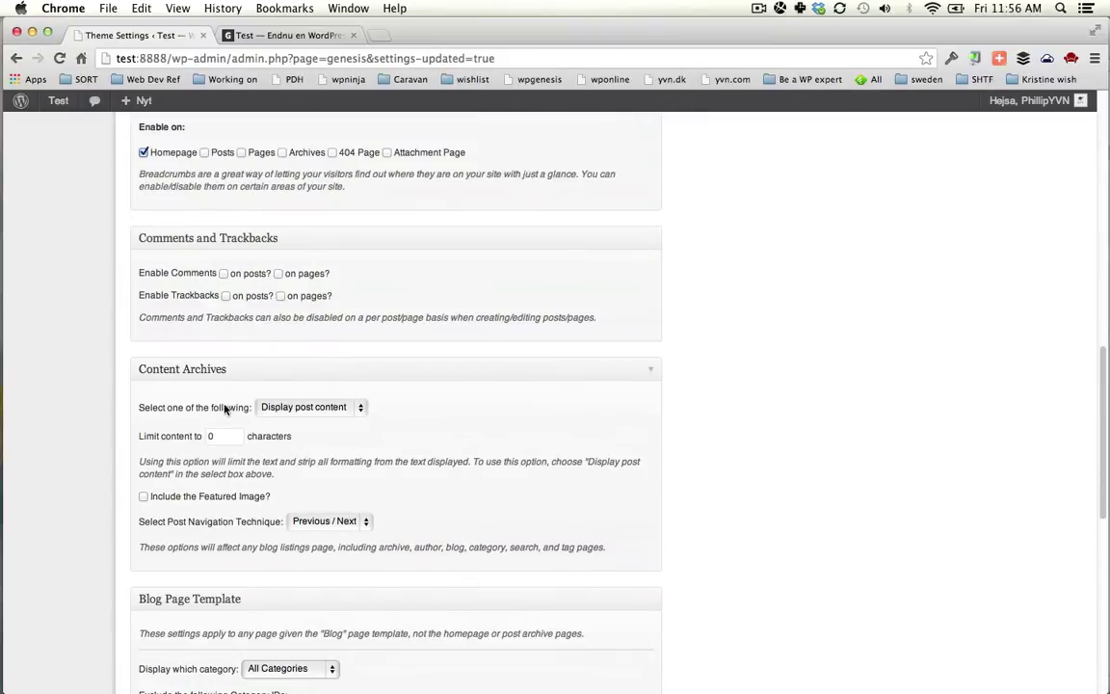
{"action": "scroll", "coordinate": [404, 421], "scroll_direction": "up", "scroll_amount": 4}
{"action": "scroll", "coordinate": [408, 421], "scroll_direction": "down", "scroll_amount": 5}
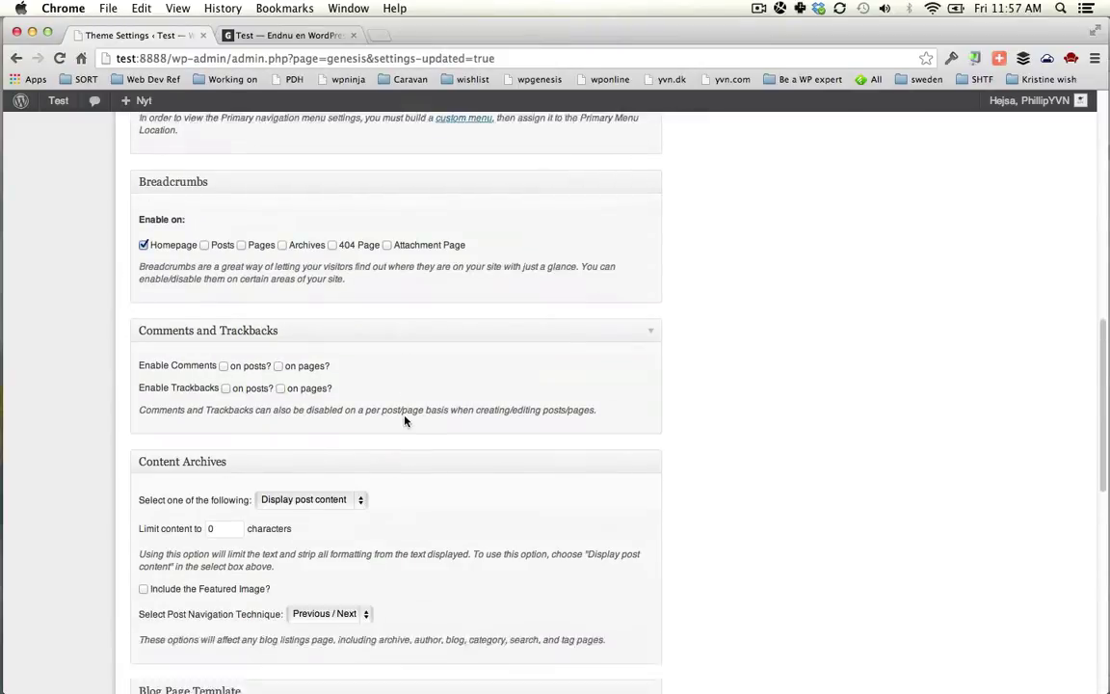
{"action": "left_click", "coordinate": [278, 377]}
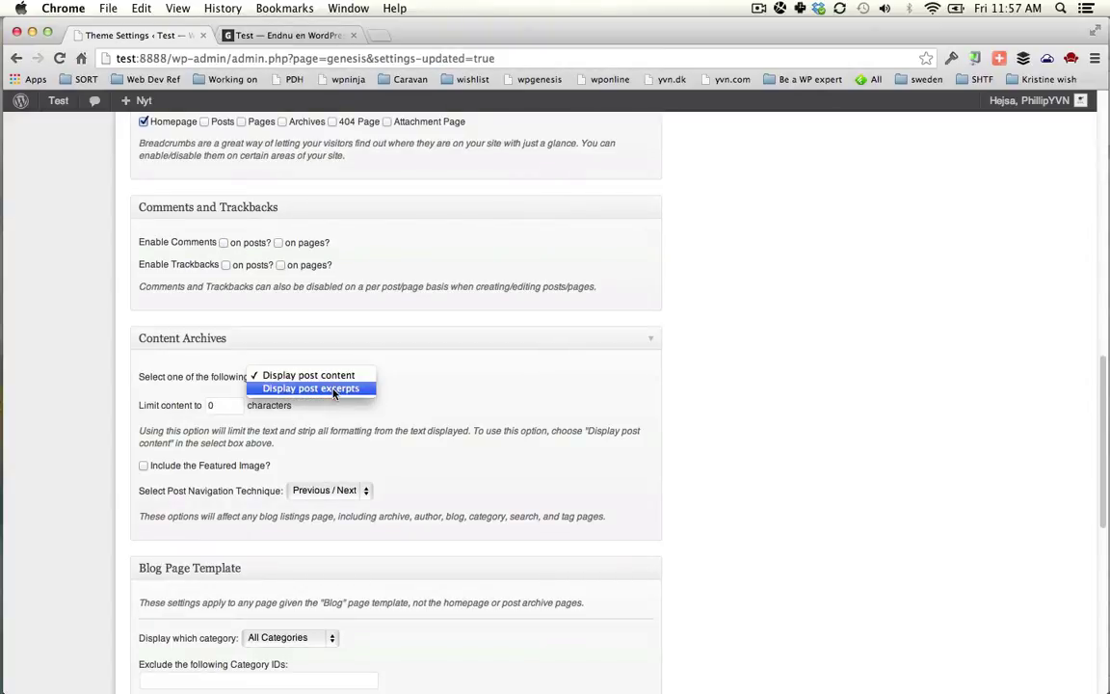
{"action": "left_click", "coordinate": [333, 391]}
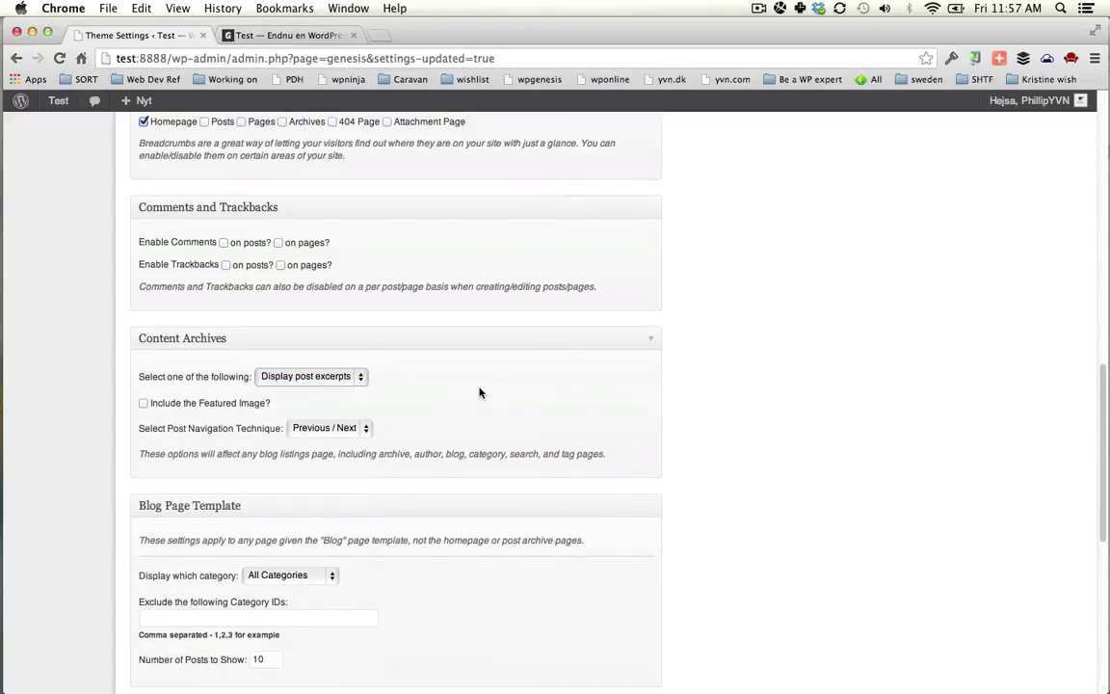
{"action": "left_click", "coordinate": [217, 409]}
{"action": "left_click", "coordinate": [253, 428]}
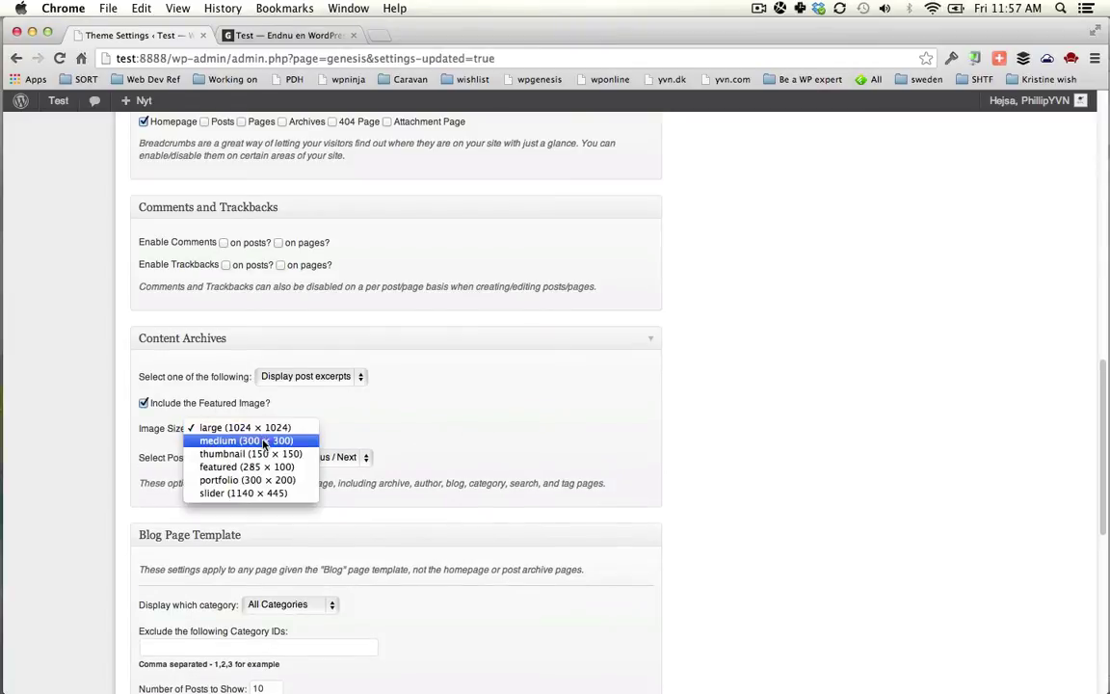
{"action": "left_click", "coordinate": [263, 444]}
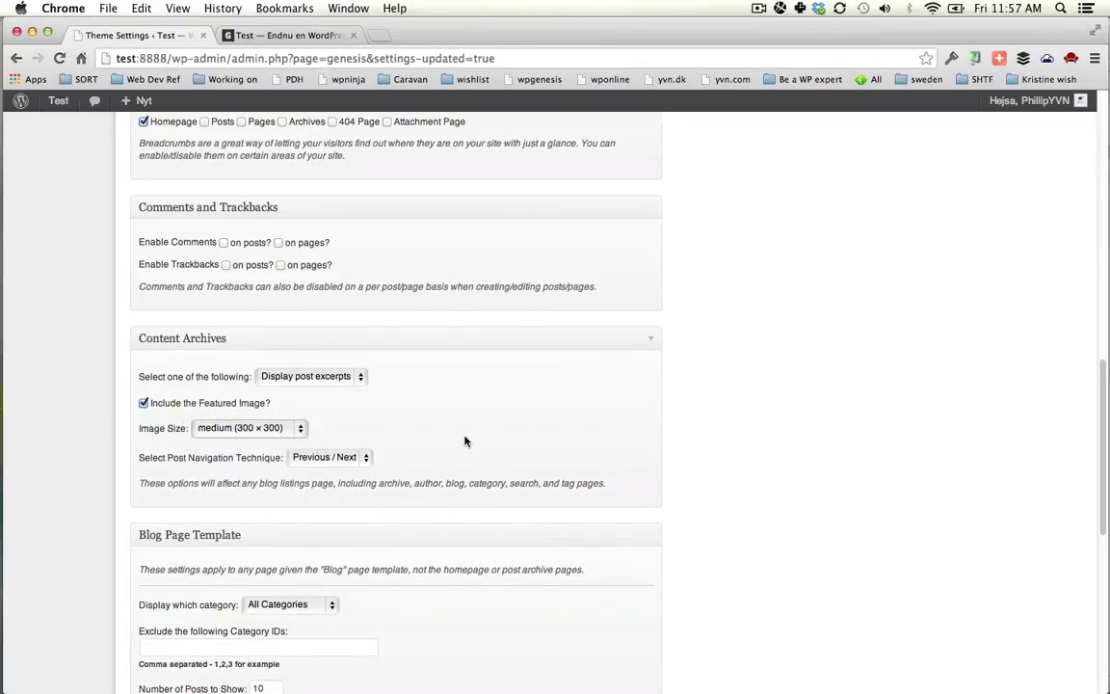
- Keep Previous / Next as the post navigation technique for content archives and save the theme settings
{"action": "left_click", "coordinate": [343, 452]}
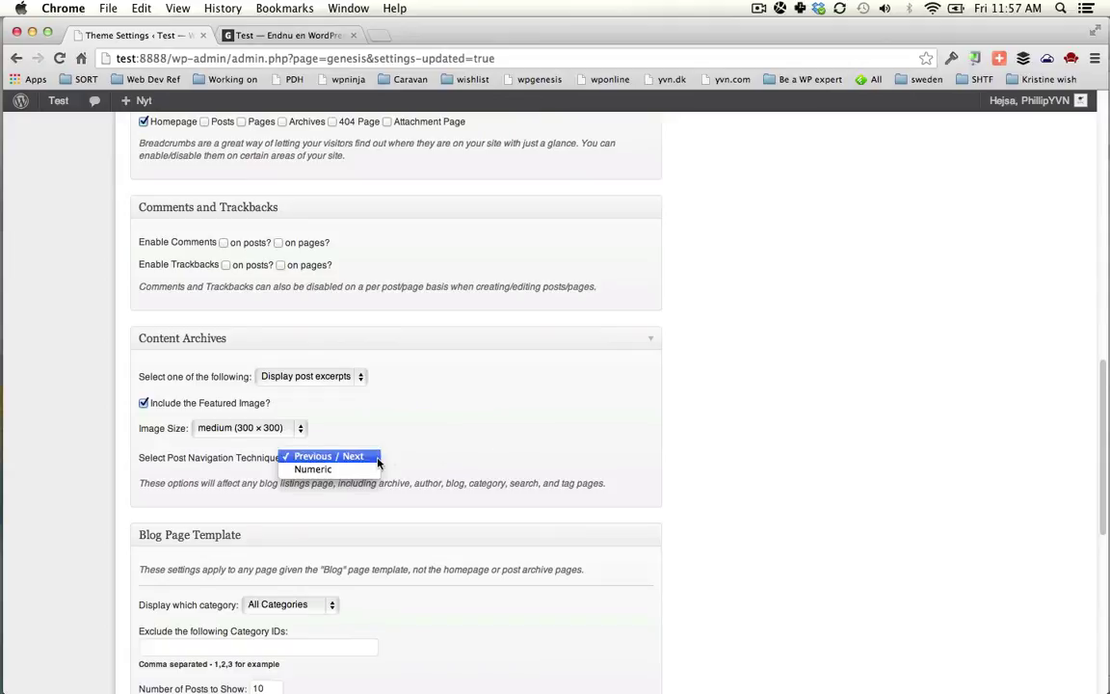
{"action": "left_click", "coordinate": [578, 446]}
{"action": "scroll", "coordinate": [776, 478], "scroll_direction": "down", "scroll_amount": 5}
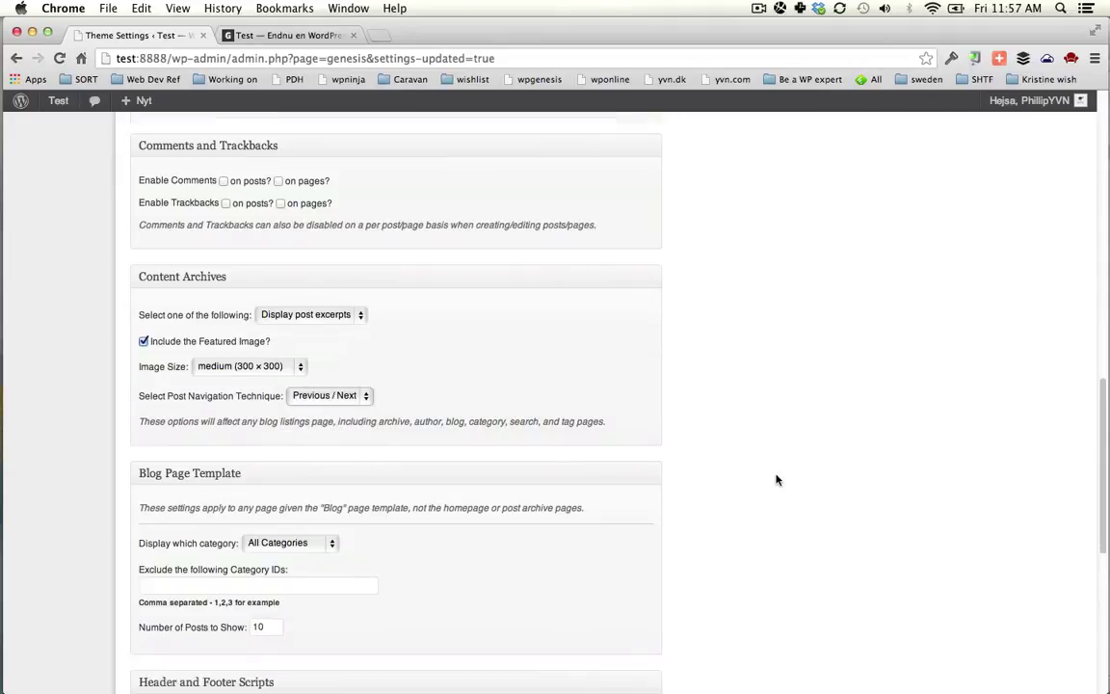
{"action": "scroll", "coordinate": [697, 469], "scroll_direction": "down", "scroll_amount": 4}
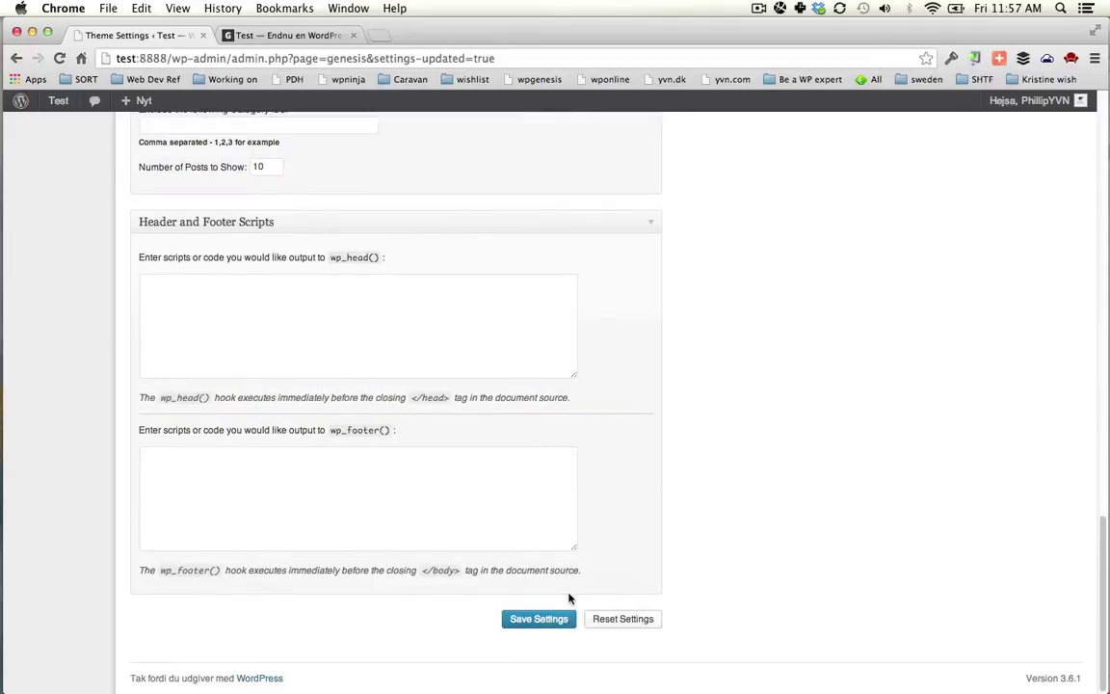
{"action": "left_click", "coordinate": [540, 618]}
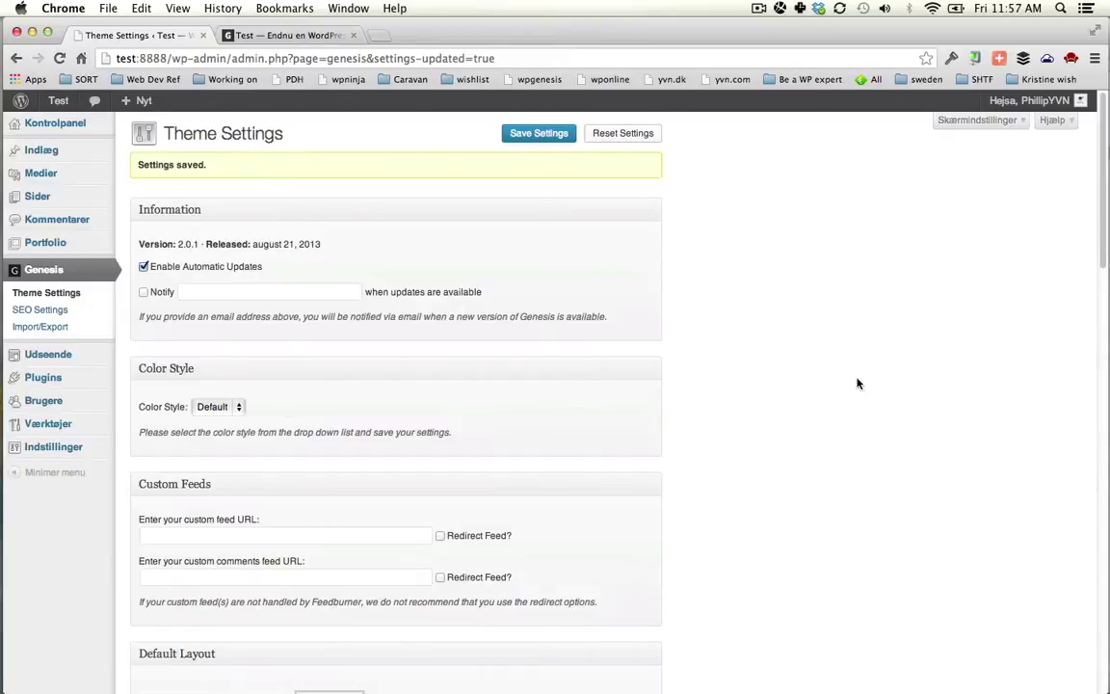
- Open the Genesis SEO settings and review the options from the document title down to the archives settings
{"action": "left_click_drag", "start_coordinate": [1104, 203], "coordinate": [1098, 641]}
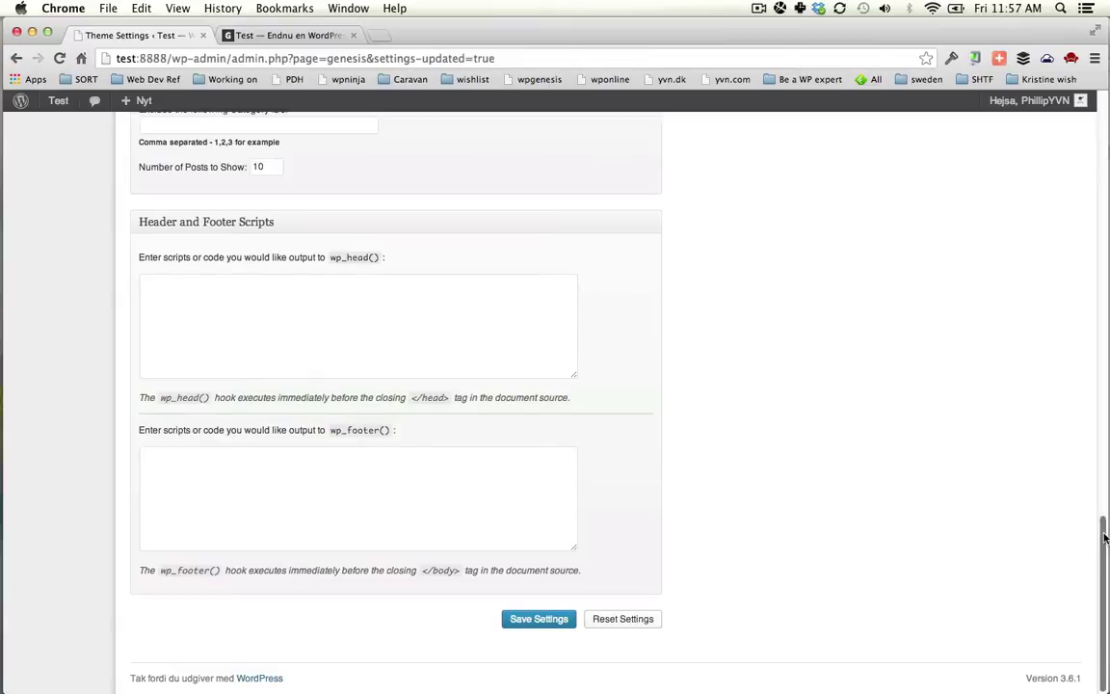
{"action": "scroll", "coordinate": [1104, 537], "scroll_direction": "up", "scroll_amount": 20}
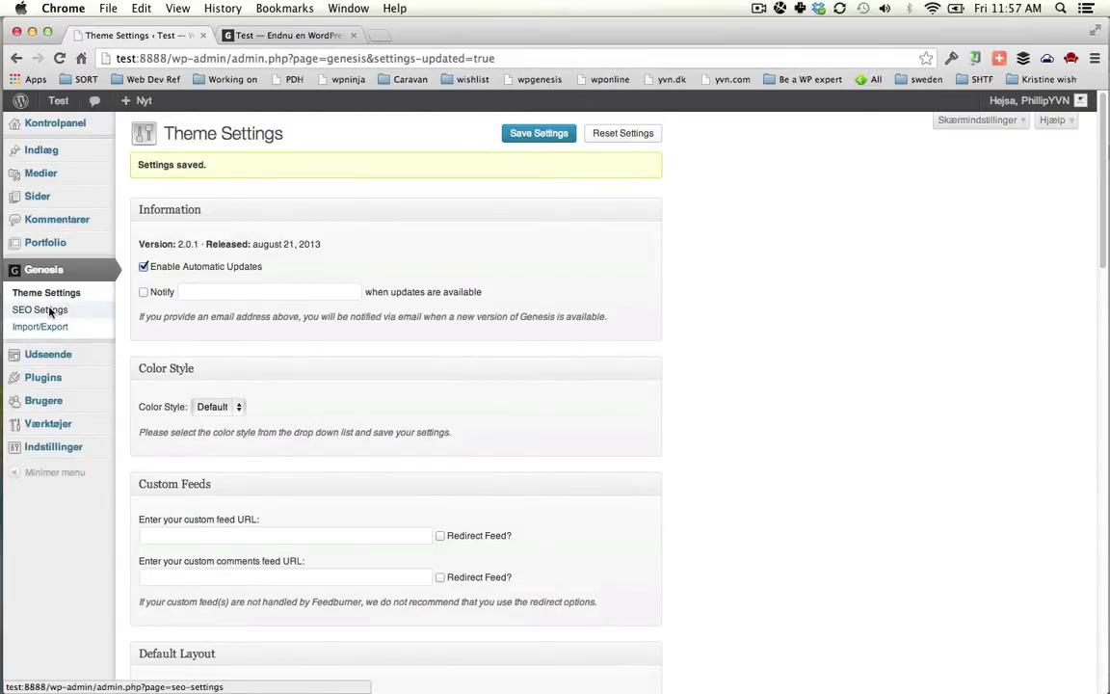
{"action": "left_click", "coordinate": [50, 312]}
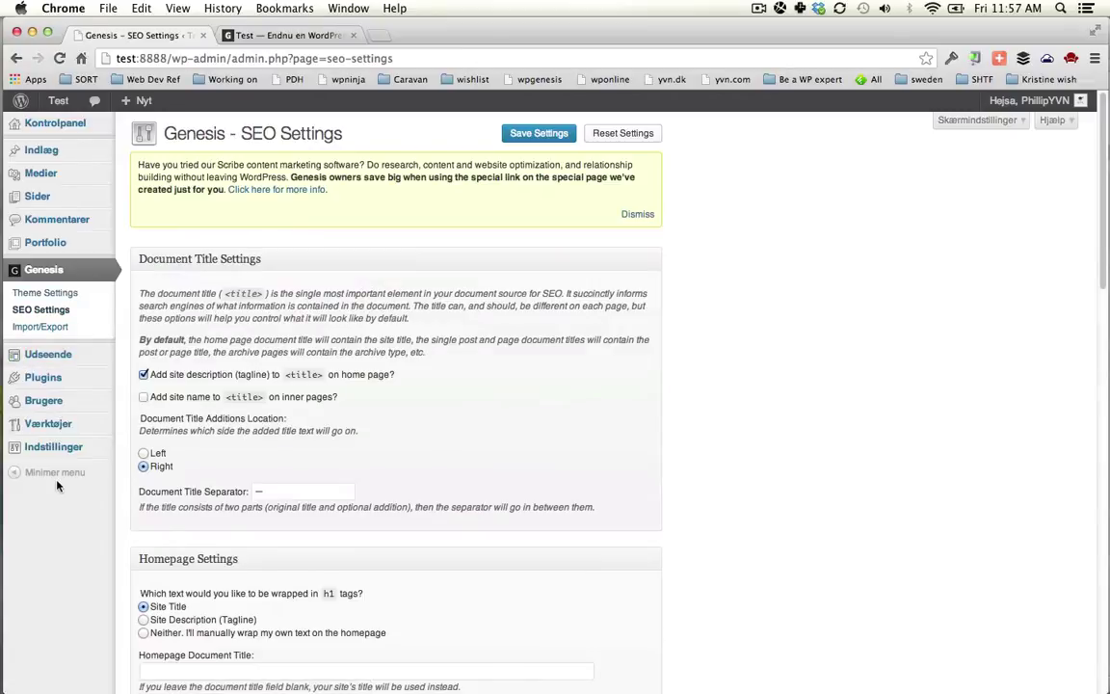
{"action": "scroll", "coordinate": [375, 405], "scroll_direction": "down", "scroll_amount": 3}
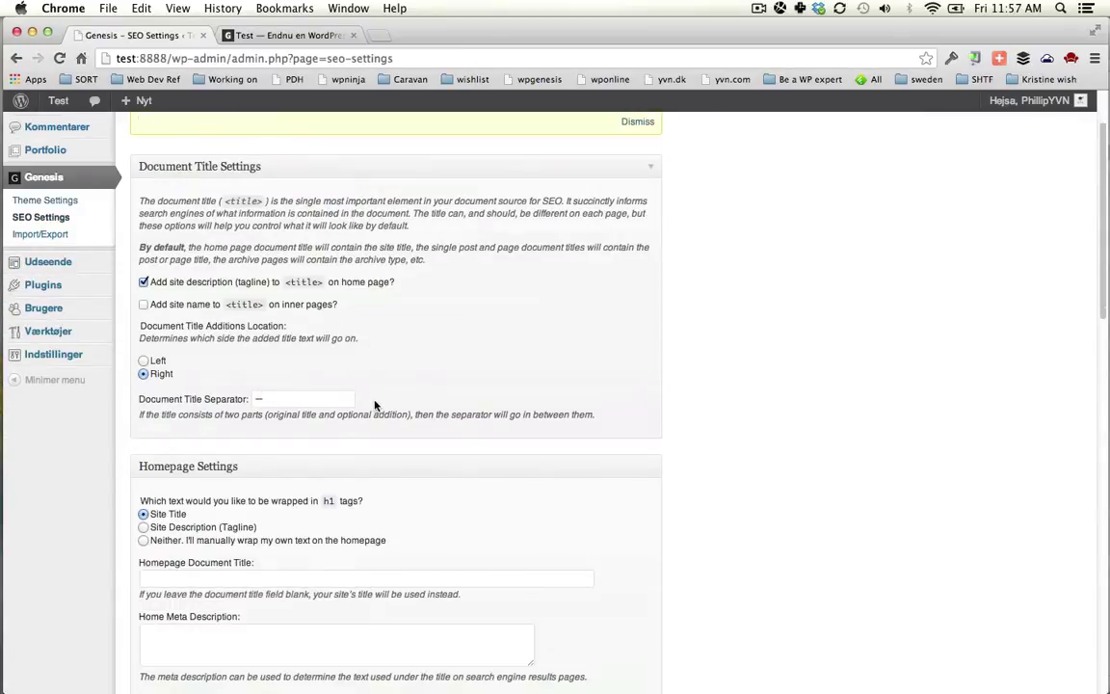
{"action": "scroll", "coordinate": [375, 404], "scroll_direction": "down", "scroll_amount": 5}
{"action": "scroll", "coordinate": [374, 405], "scroll_direction": "down", "scroll_amount": 20}
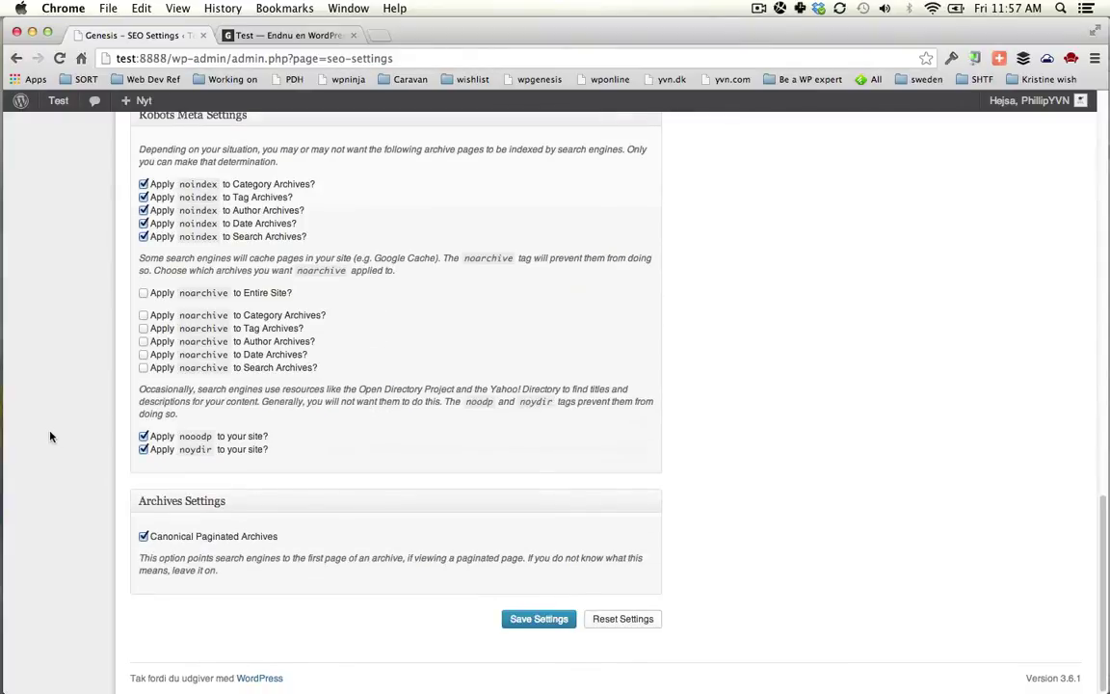
{"action": "scroll", "coordinate": [411, 367], "scroll_direction": "up", "scroll_amount": 20}
{"action": "scroll", "coordinate": [335, 342], "scroll_direction": "up", "scroll_amount": 5}
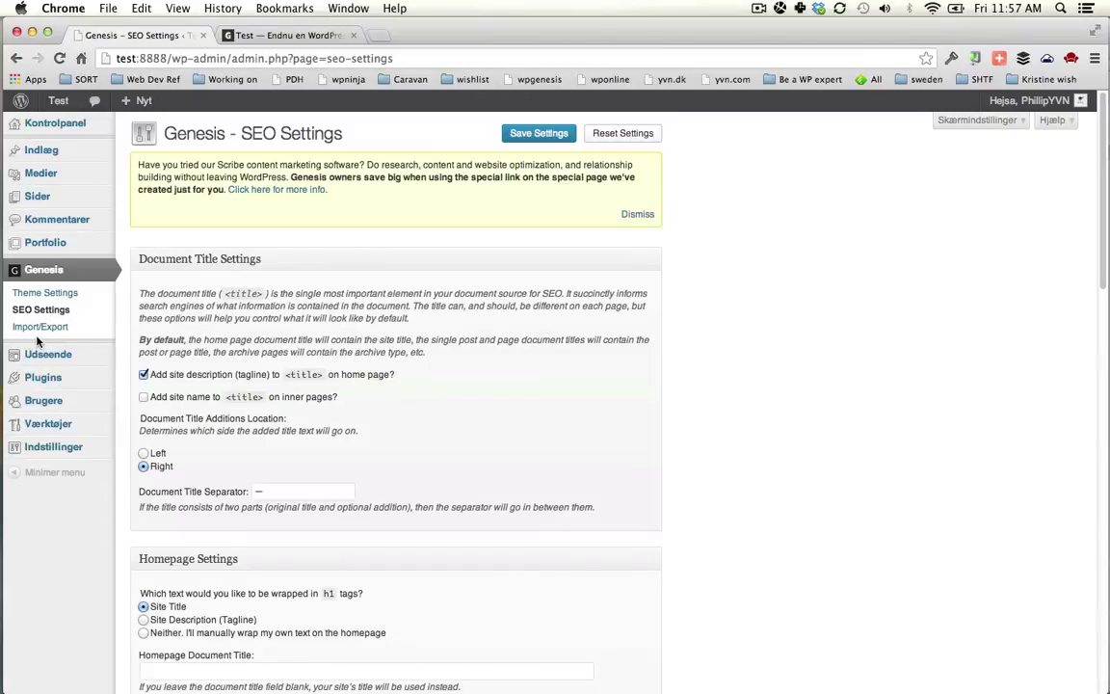
{"action": "left_click", "coordinate": [758, 8]}
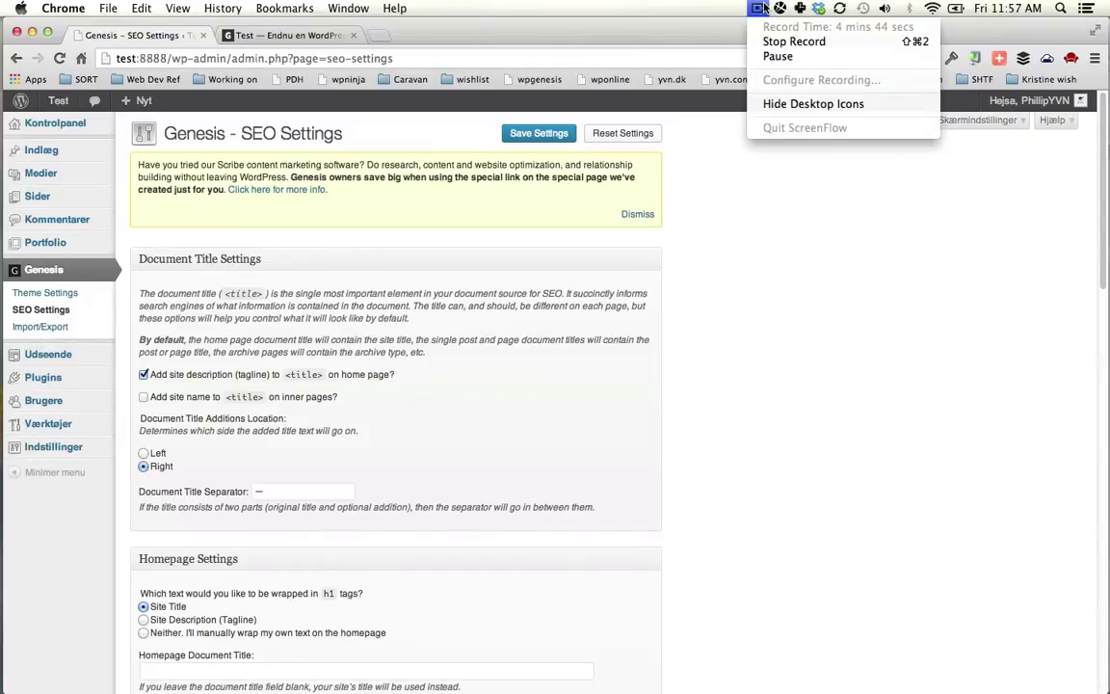
{"action": "left_click", "coordinate": [787, 58]}
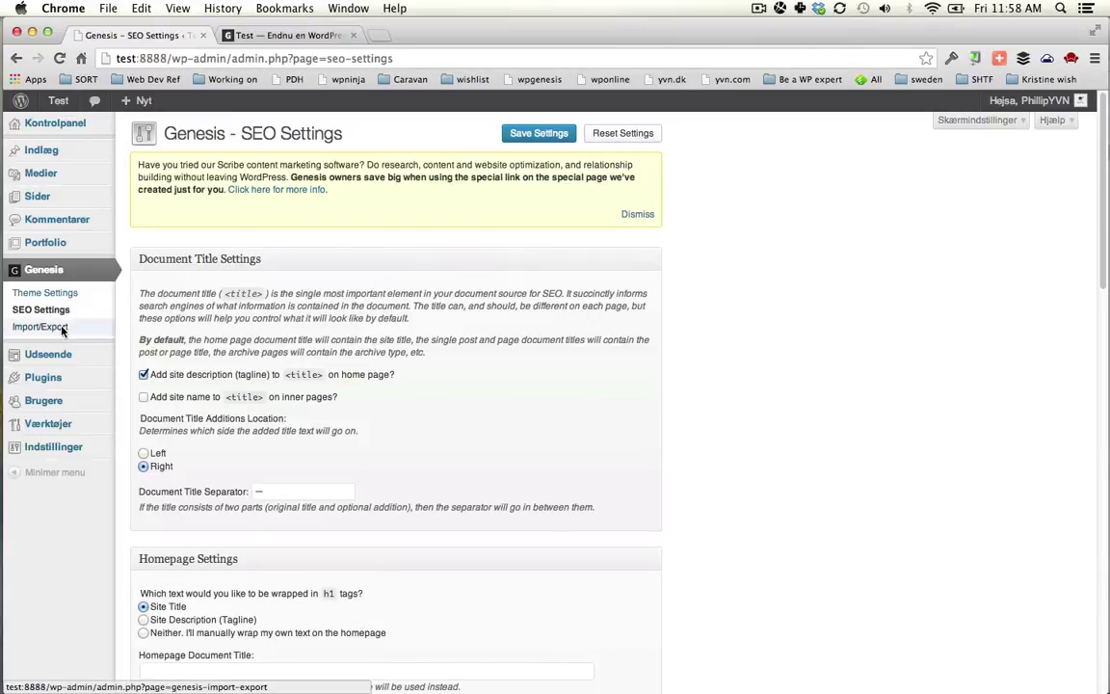
- View the Genesis import and export page, and go to the overview of installed themes
{"action": "left_click", "coordinate": [63, 328]}
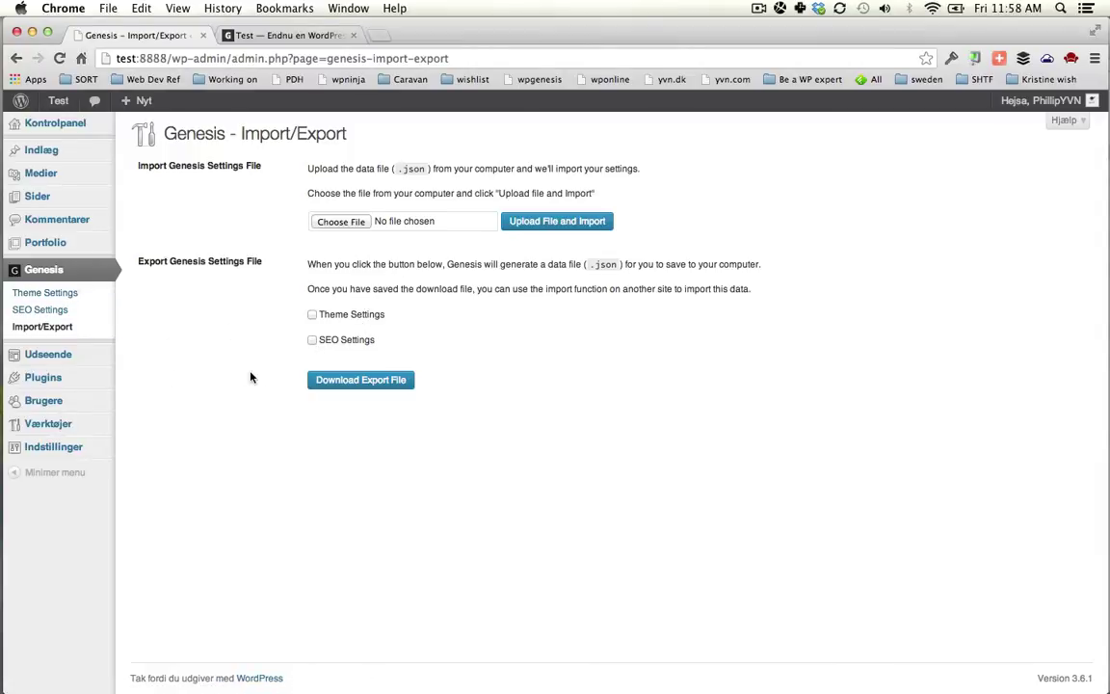
{"action": "mouse_move", "coordinate": [60, 360]}
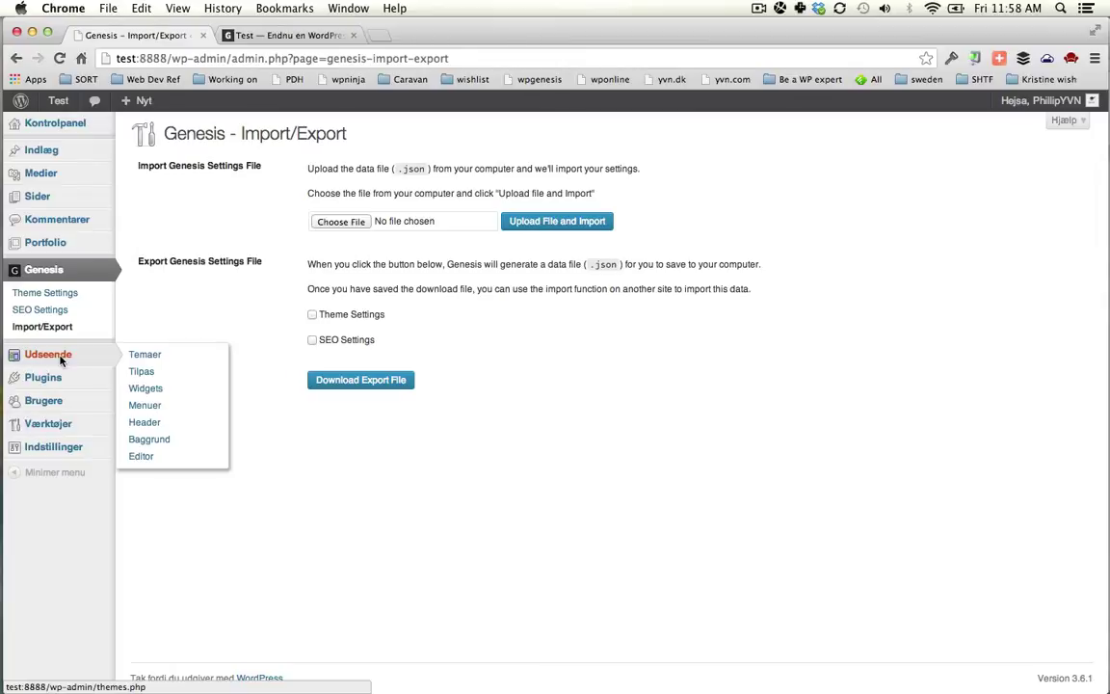
{"action": "left_click", "coordinate": [143, 356]}
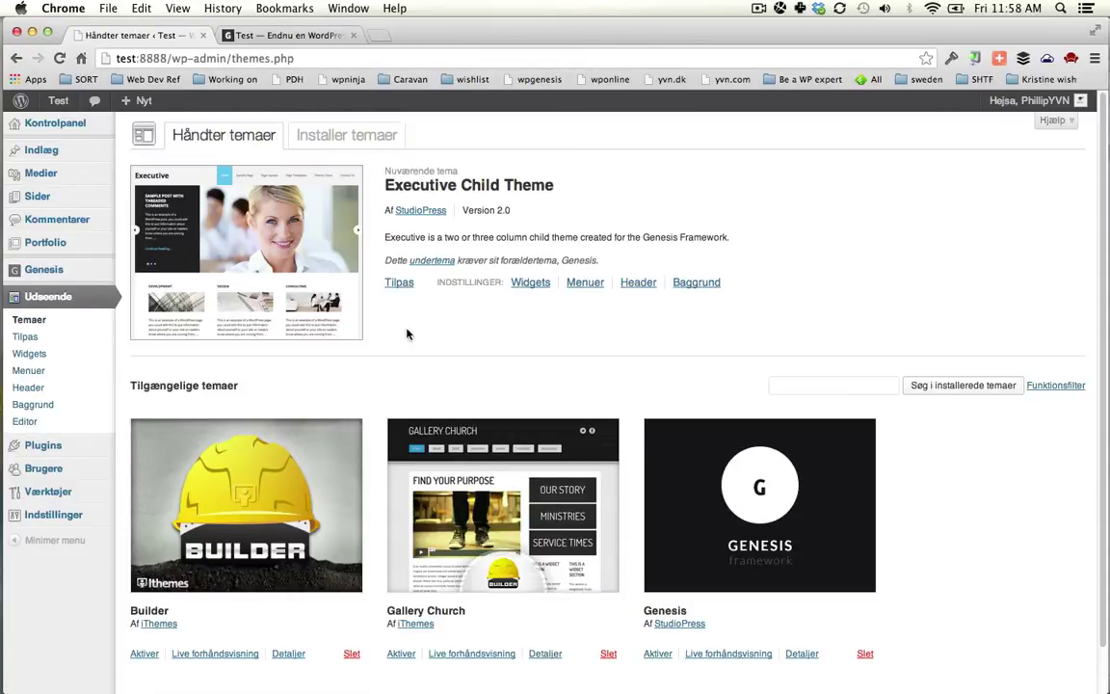
- Open the customizer for the Executive Child Theme and view its color and background image options
{"action": "left_click", "coordinate": [399, 282]}
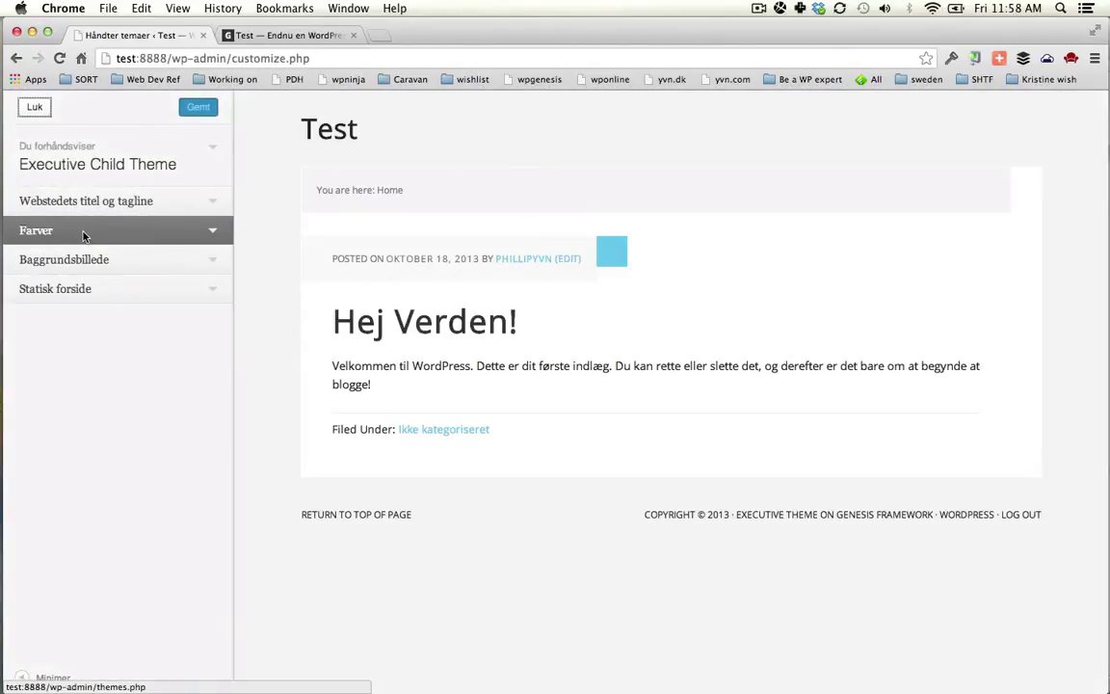
{"action": "left_click", "coordinate": [83, 235]}
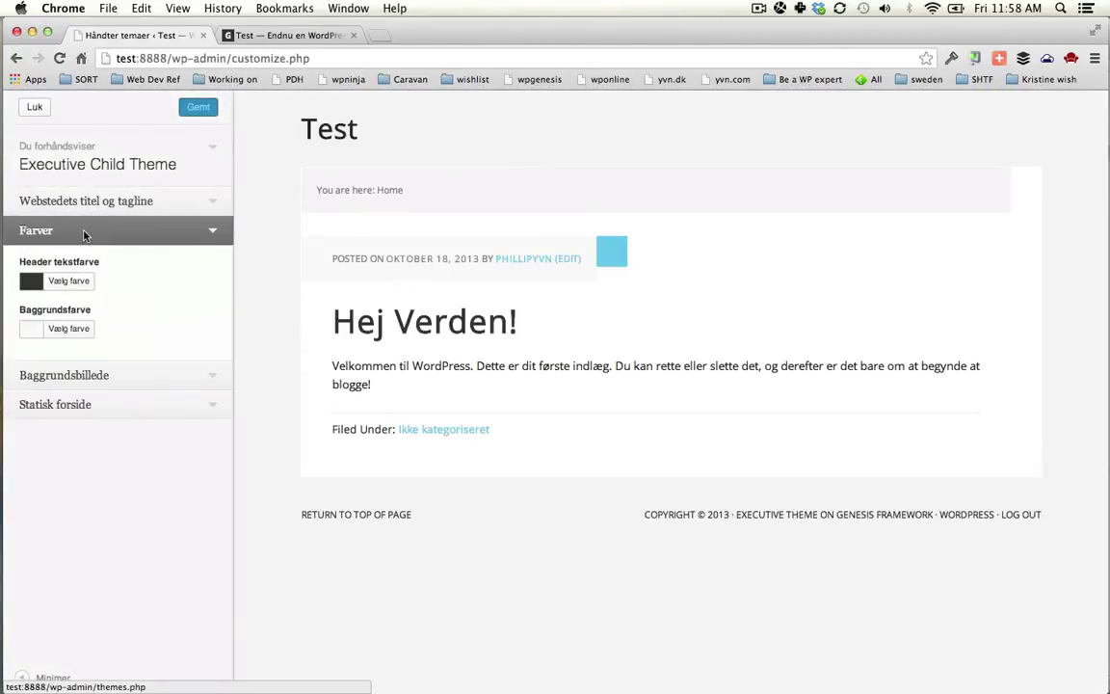
{"action": "left_click", "coordinate": [94, 372]}
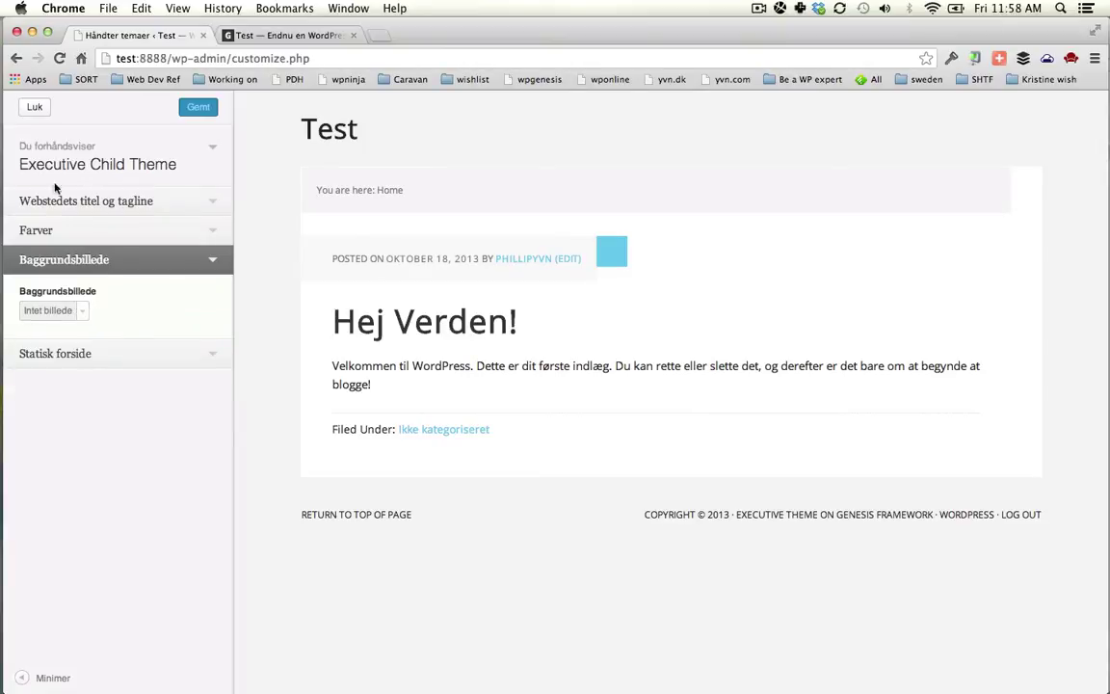
- View the site title and tagline options in the customizer and close it
{"action": "left_click", "coordinate": [86, 201]}
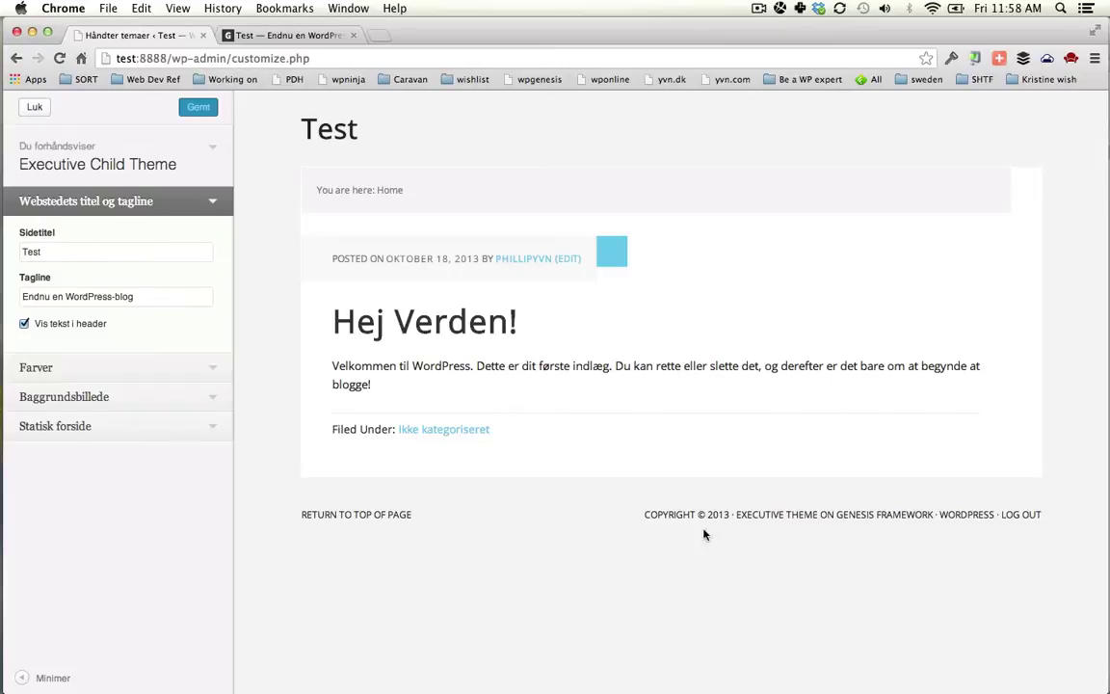
{"action": "left_click", "coordinate": [36, 106]}
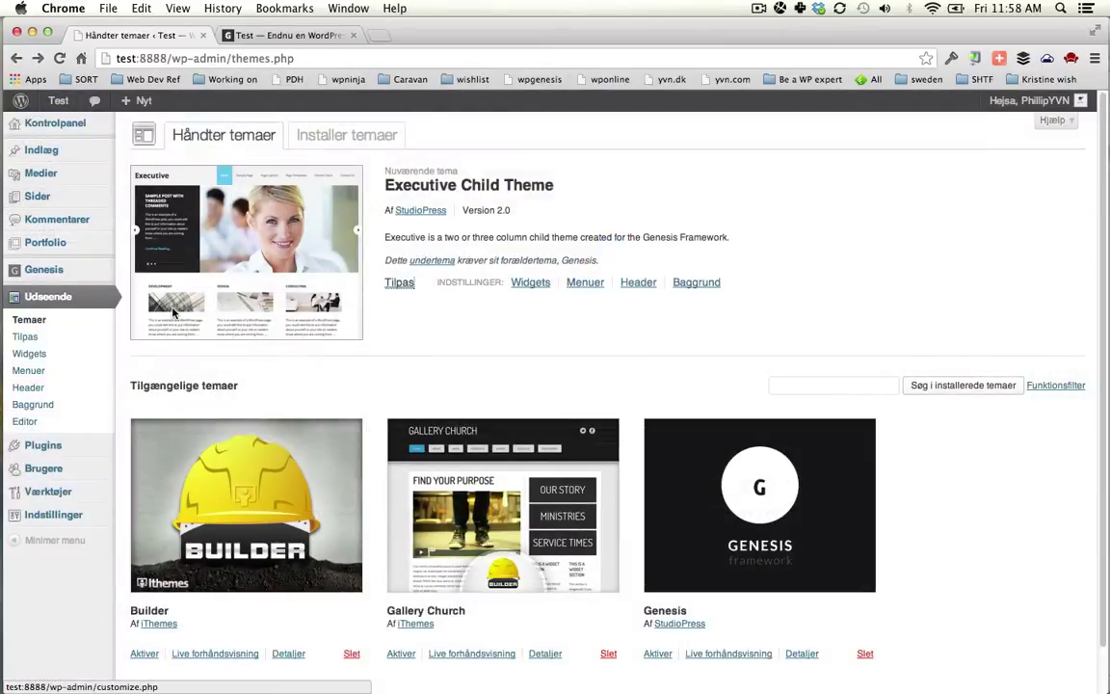
- Create a new page titled Home with the default template and publish it
{"action": "left_click", "coordinate": [71, 130]}
{"action": "mouse_move", "coordinate": [56, 197]}
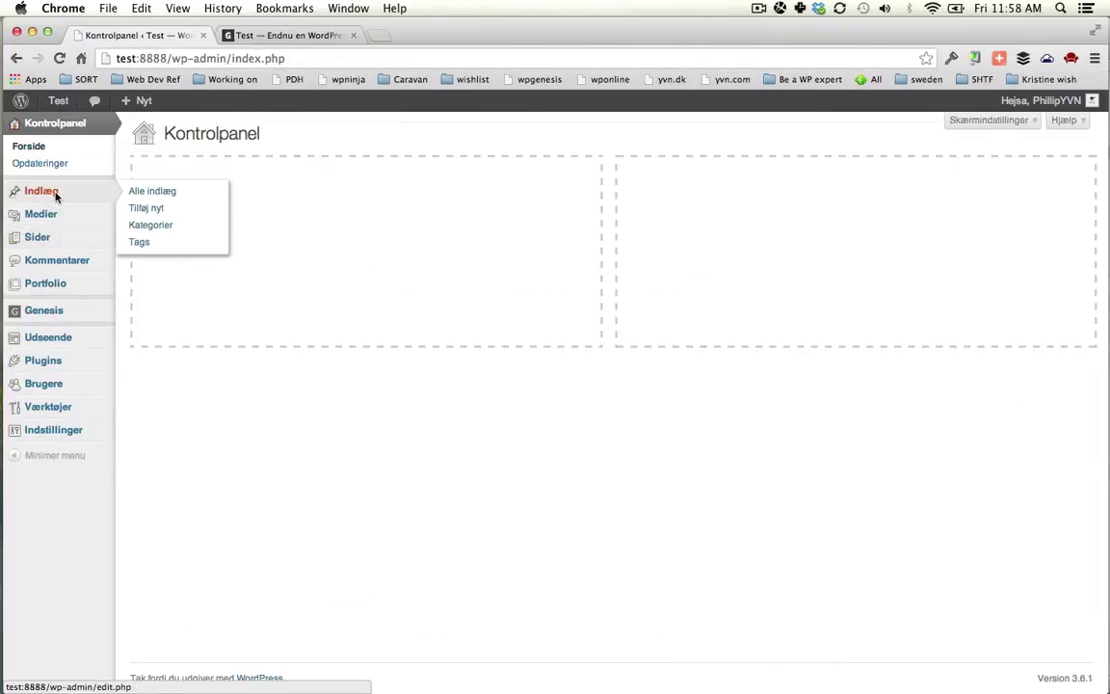
{"action": "left_click", "coordinate": [56, 239]}
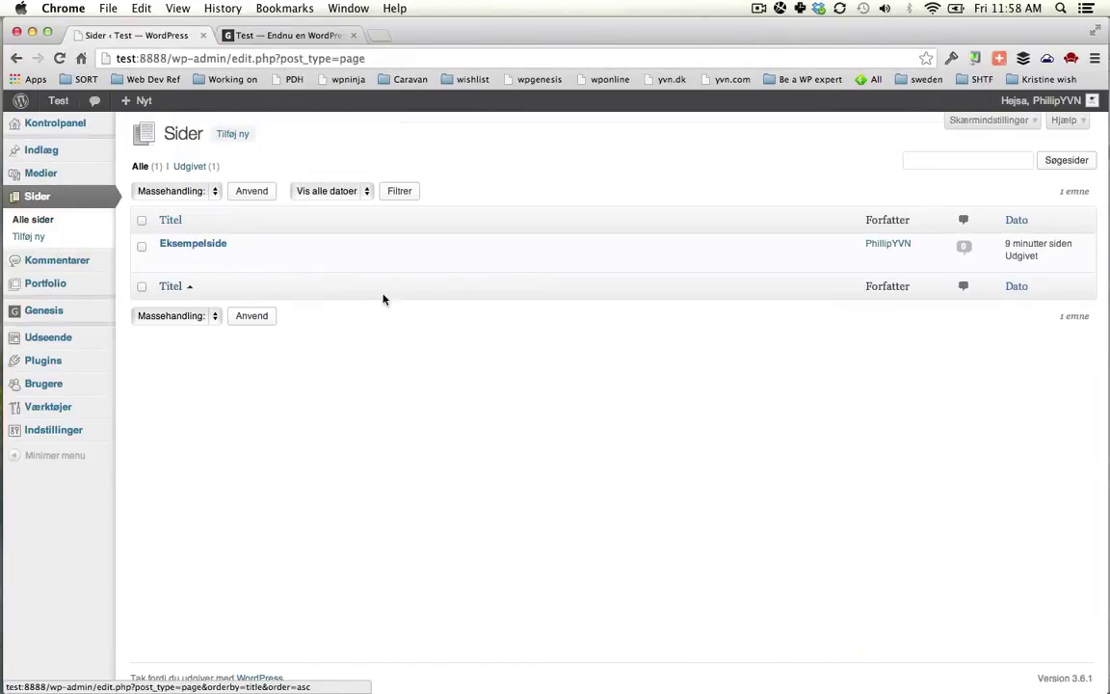
{"action": "left_click", "coordinate": [232, 134]}
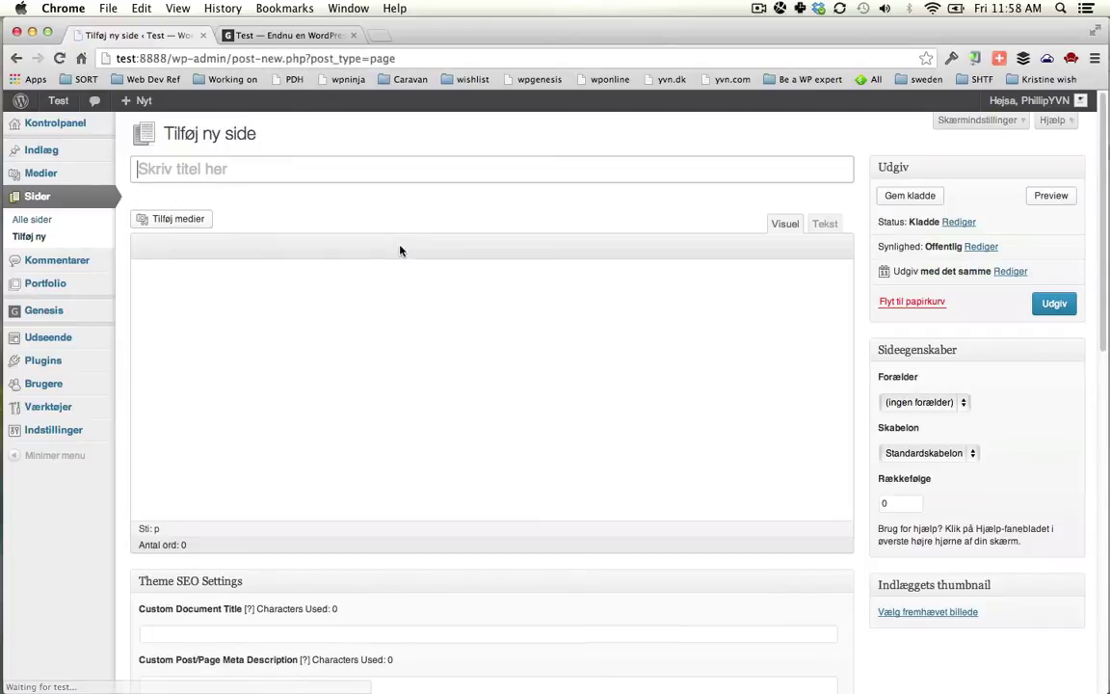
{"action": "type", "text": "Home"}
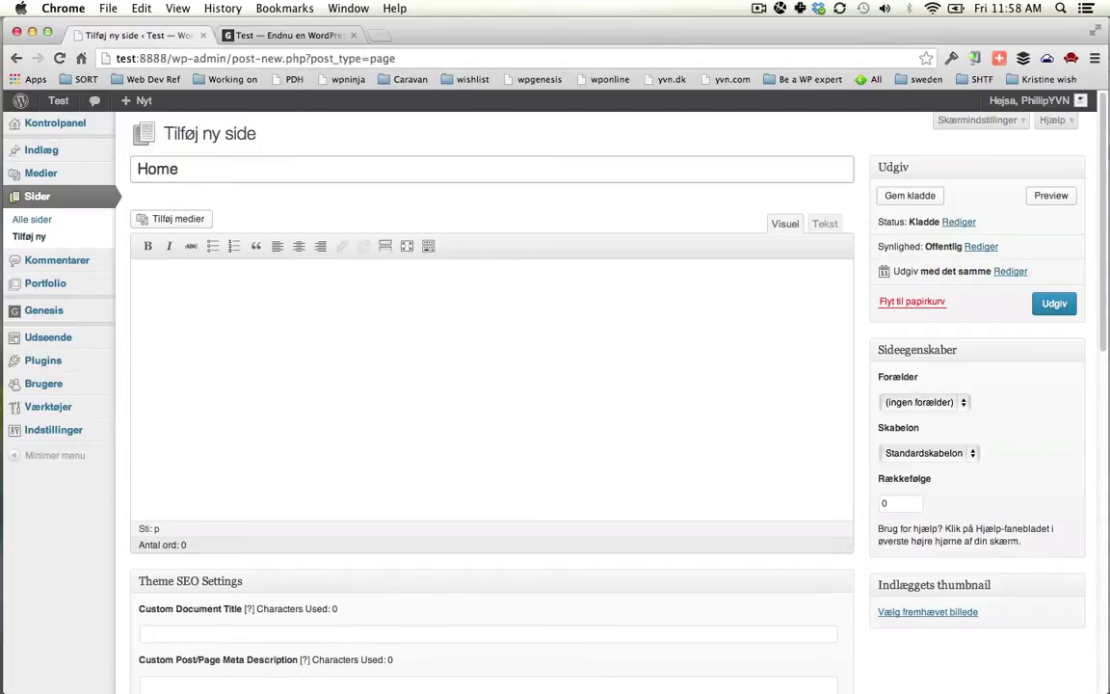
{"action": "left_click", "coordinate": [954, 453]}
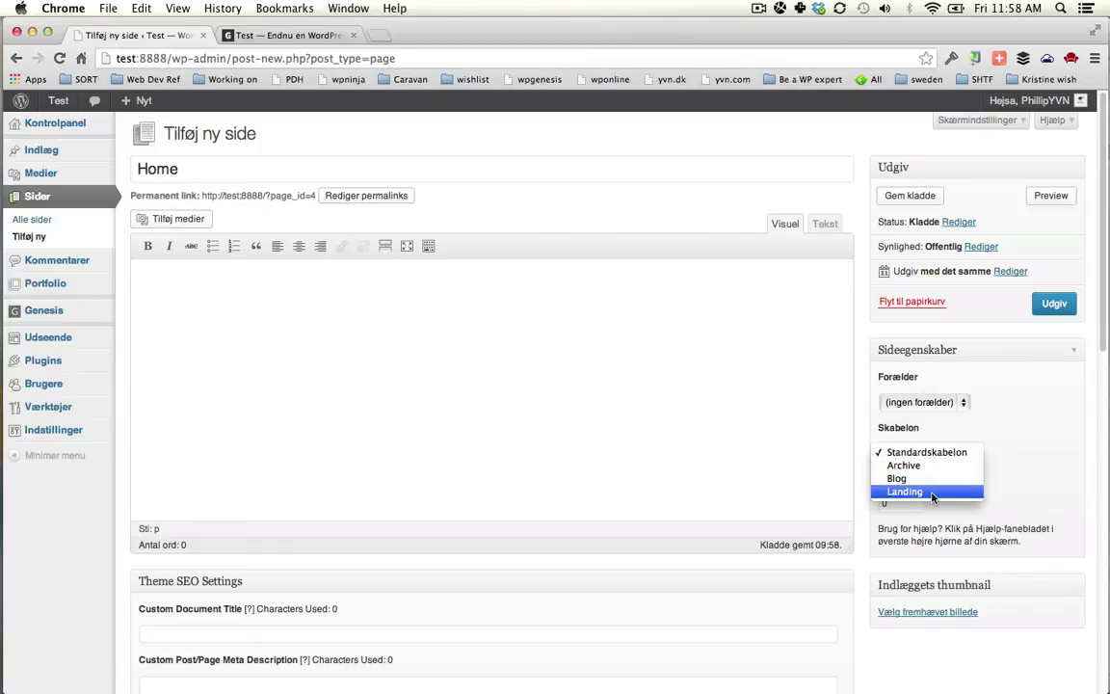
{"action": "left_click", "coordinate": [959, 339]}
{"action": "left_click", "coordinate": [1054, 303]}
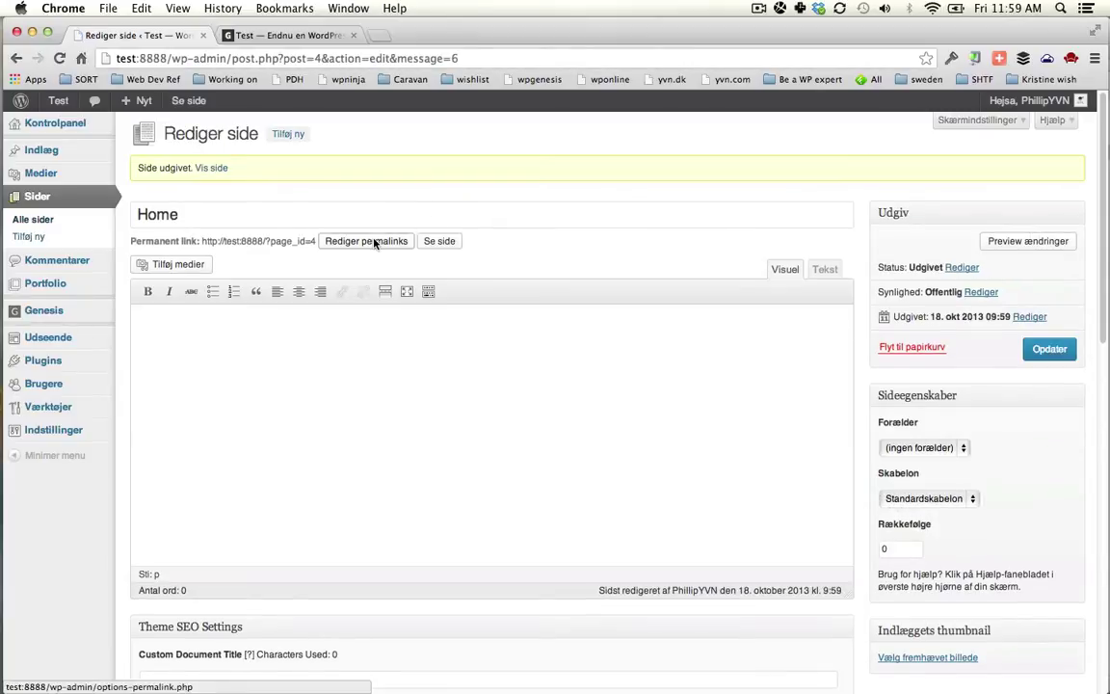
- Set the permalink structure to the post name option in a separate tab, save it, and close the old site preview
{"action": "left_click", "coordinate": [372, 240], "text": "super"}
{"action": "key", "text": "super+alt+Right"}
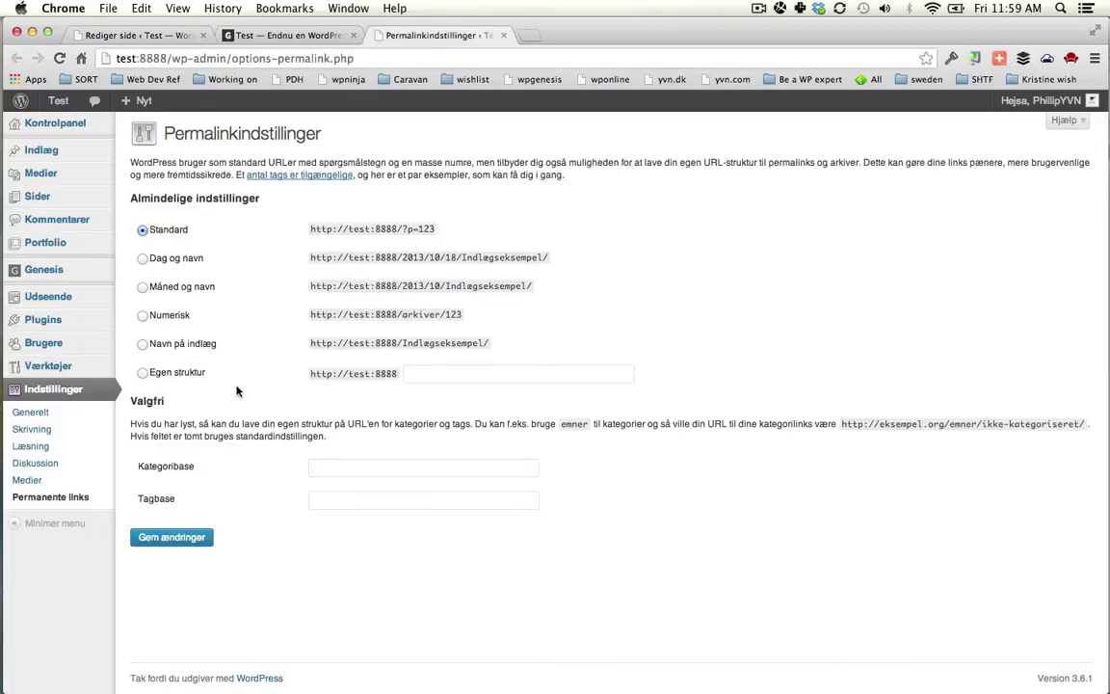
{"action": "left_click", "coordinate": [143, 344]}
{"action": "left_click", "coordinate": [161, 534]}
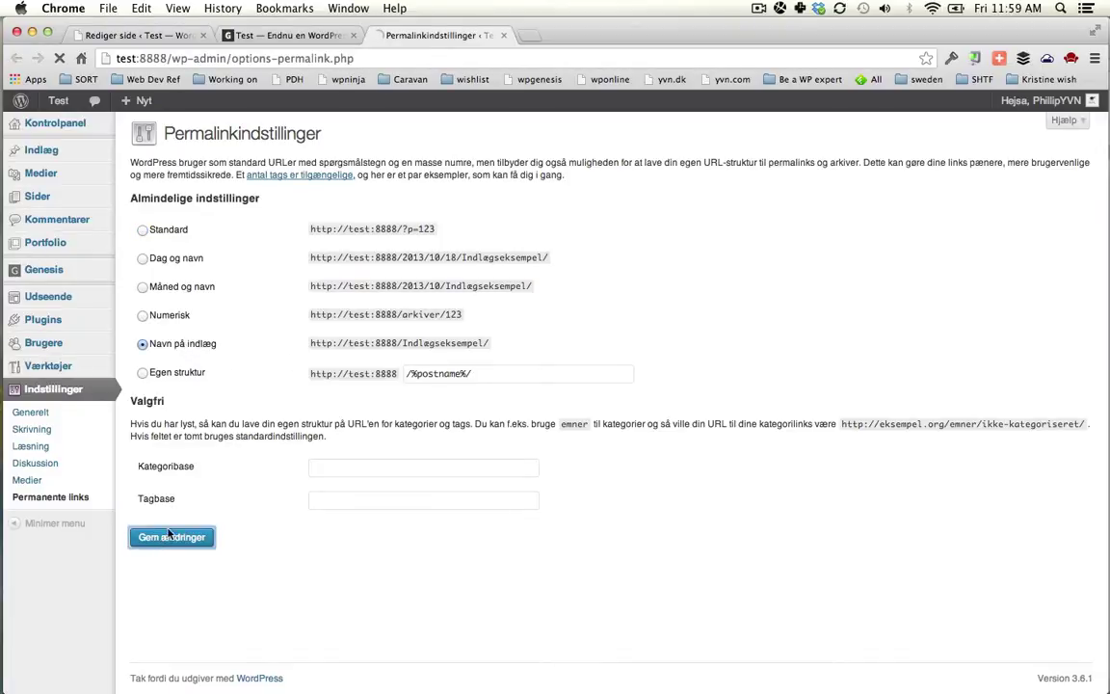
{"action": "key", "text": "super+alt+Right"}
{"action": "key", "text": "super+alt+Right"}
{"action": "key", "text": "super+w"}
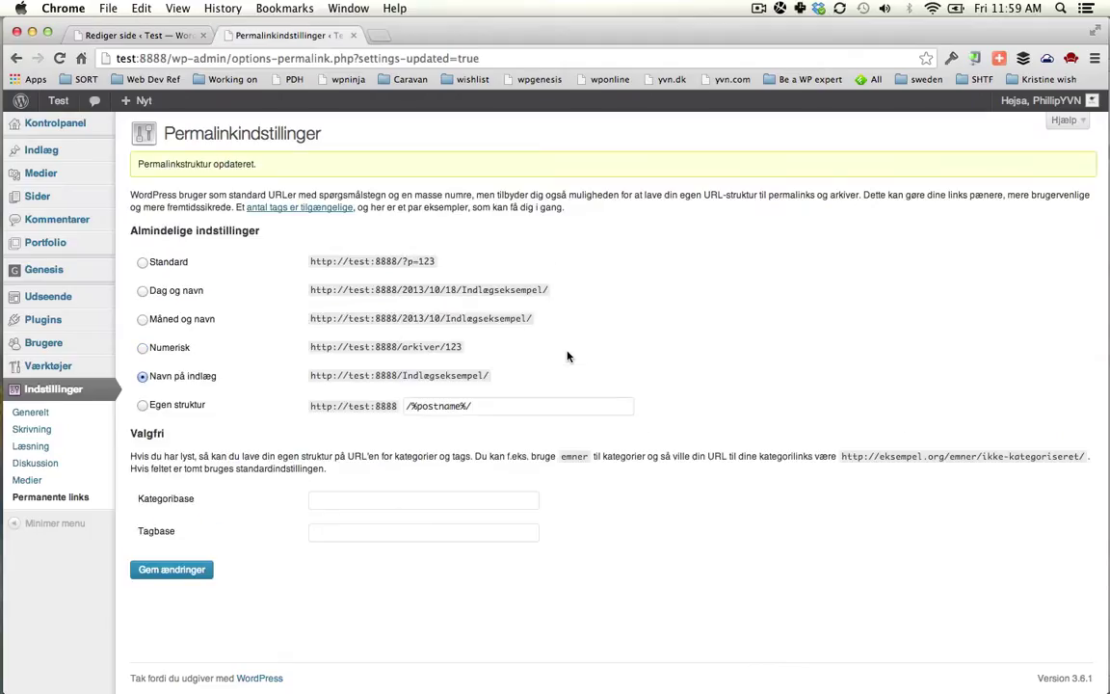
- Generate placeholder text with LittleIpsum and insert it three times as paragraphs in the Home page's content
{"action": "key", "text": "super+alt+Left"}
{"action": "key", "text": "super+space"}
{"action": "type", "text": "ip"}
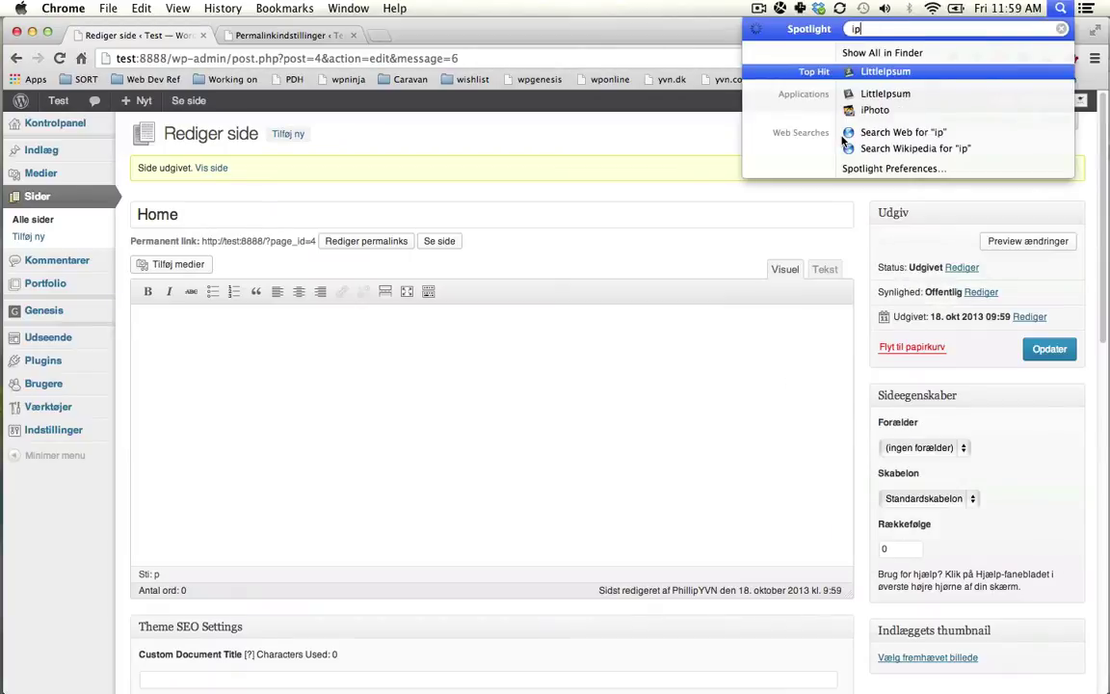
{"action": "key", "text": "Return"}
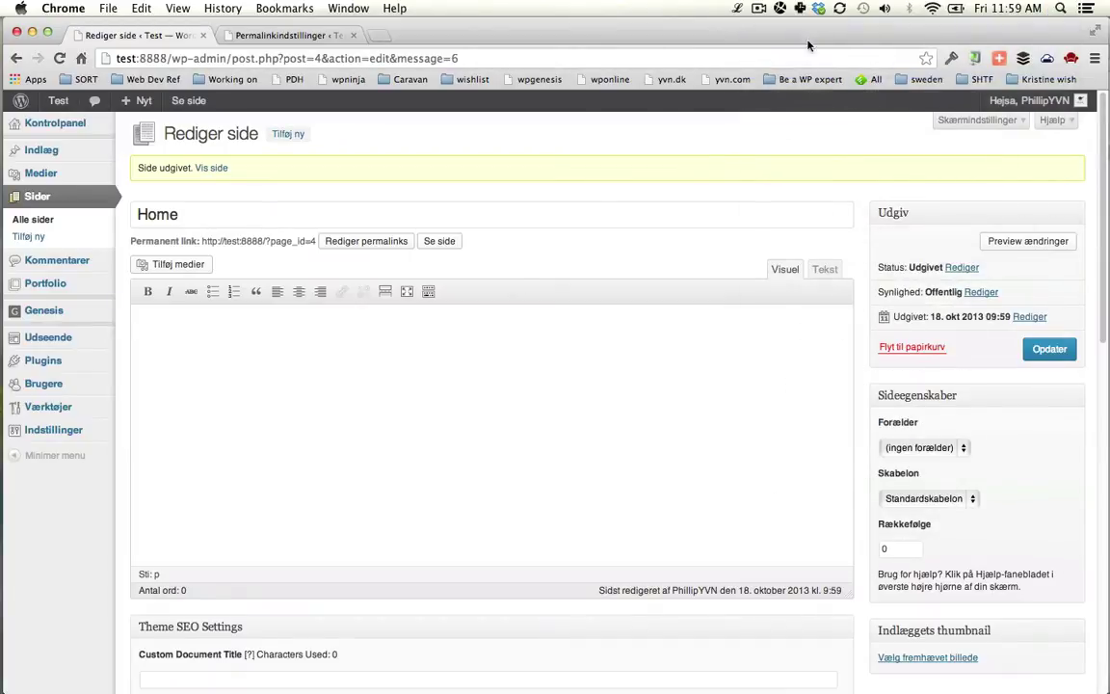
{"action": "left_click", "coordinate": [737, 8]}
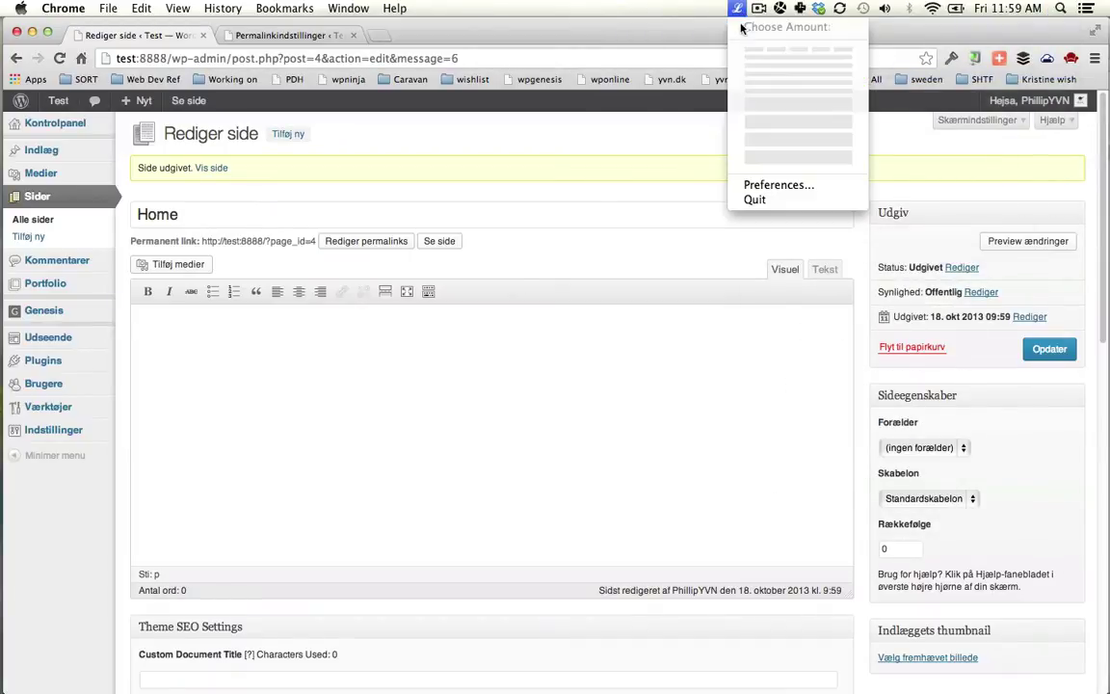
{"action": "left_click", "coordinate": [761, 125]}
{"action": "left_click", "coordinate": [439, 394]}
{"action": "type", "text": "Donec sed odio dui. Integer posuere erat a ante venenatis dapibus posuere velit aliquet. Praesent commodo cursus magna, vel scelerisque nisl consectetur et. Vestibulum id ligula porta felis euismod semper. Morbi leo risus, porta ac consectetur ac, vestibulum at eros. Vivamus sagittis lacus vel augue laoreet rutrum faucibus dolor auctor. Lorem ipsum dolor sit amet, consectetur adipiscing elit. Praesent commodo cursus magna, vel scelerisque nisl consectetur et. Etiam porta sem malesuada magna mollis euismod. Donec sed odio dui."}
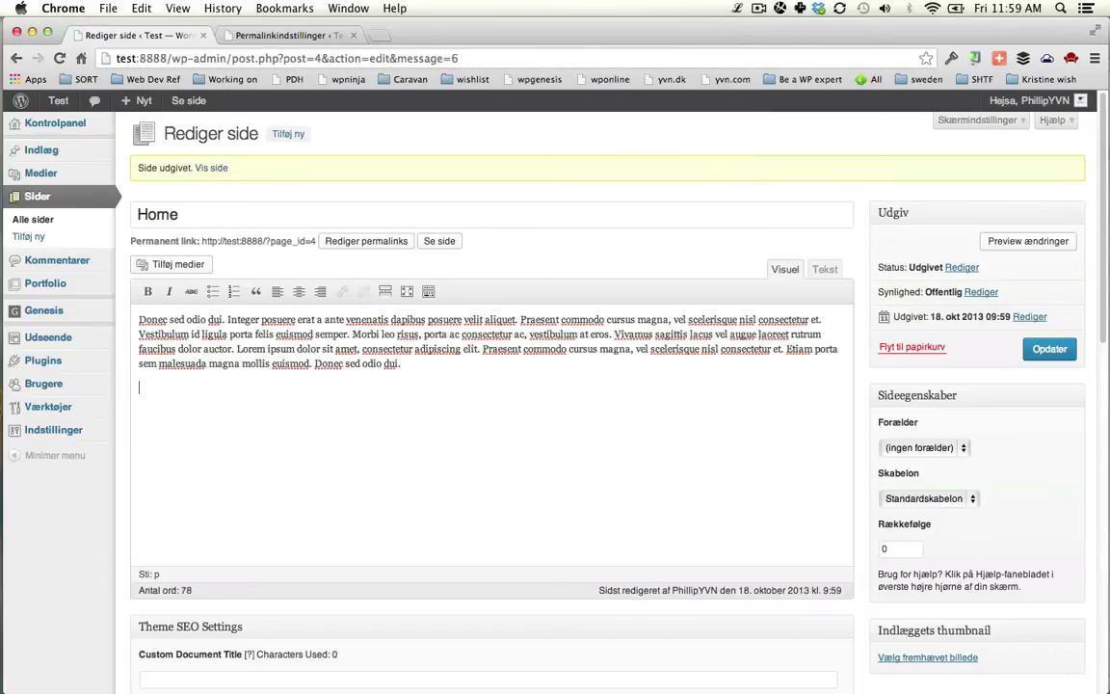
{"action": "type", "text": "Donec sed odio dui. Integer posuere erat a ante venenatis dapibus posuere velit aliquet. Praesent commodo cursus magna, vel scelerisque nisl consectetur et. Vestibulum id ligula porta felis euismod semper. Morbi leo risus, porta ac consectetur ac, vestibulum at eros. Vivamus sagittis lacus vel augue laoreet rutrum faucibus dolor auctor. Lorem ipsum dolor sit amet, consectetur adipiscing elit. Praesent commodo cursus magna, vel scelerisque nisl consectetur et. Etiam porta sem malesuada magna mollis euismod. Donec sed odio dui."}
{"action": "type", "text": "Donec sed odio dui. Integer posuere erat a ante venenatis dapibus posuere velit aliquet. Praesent commodo cursus magna, vel scelerisque nisl consectetur et. Vestibulum id ligula porta felis euismod semper. Morbi leo risus, porta ac consectetur ac, vestibulum at eros. Vivamus sagittis lacus vel augue laoreet rutrum faucibus dolor auctor. Lorem ipsum dolor sit amet, consectetur adipiscing elit. Praesent commodo cursus magna, vel scelerisque nisl consectetur et. Etiam porta sem malesuada magna mollis euismod. Donec sed odio dui."}
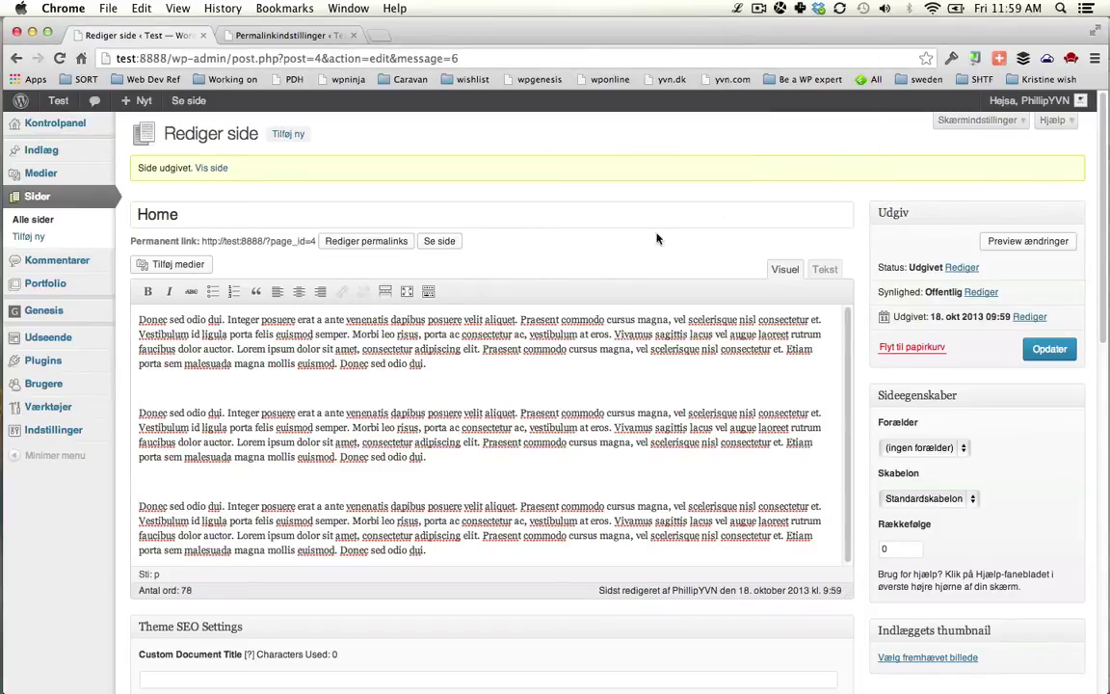
- View the featured image chooser for the Home page and close it without choosing an image
{"action": "scroll", "coordinate": [884, 294], "scroll_direction": "down", "scroll_amount": 2}
{"action": "left_click", "coordinate": [927, 564]}
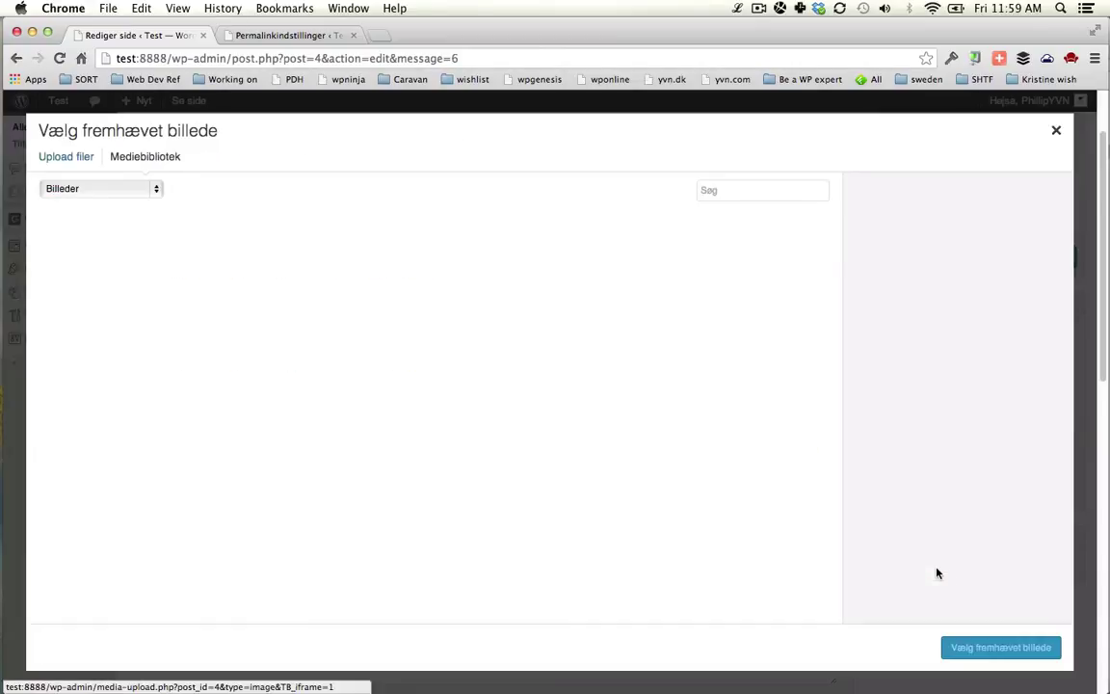
{"action": "key", "text": "Escape"}
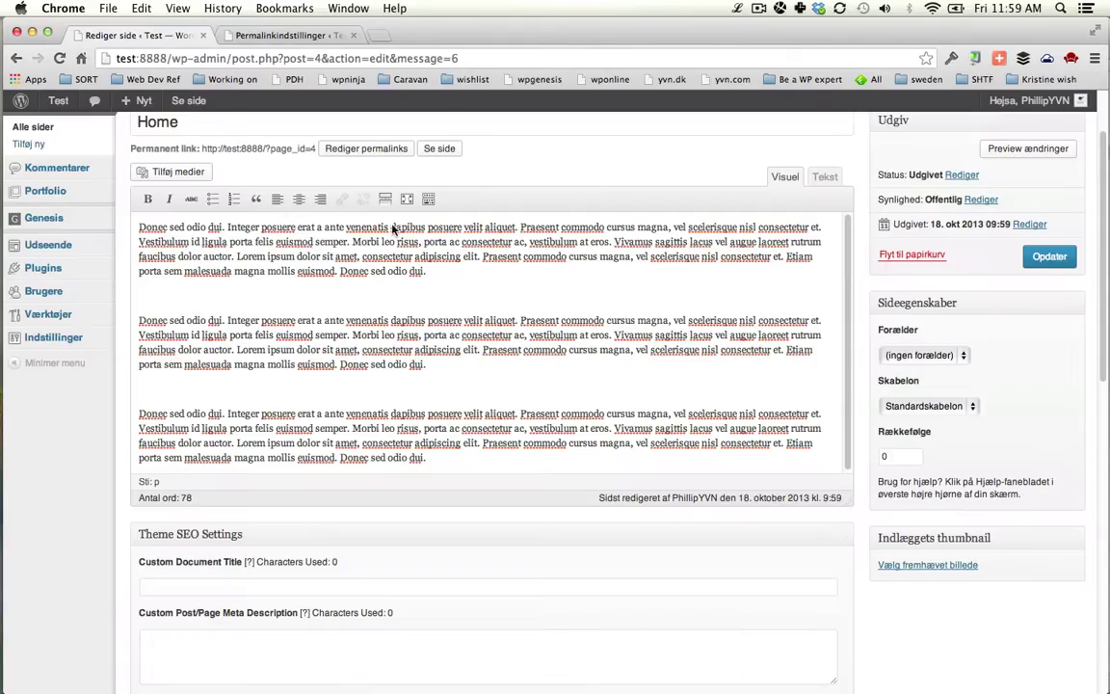
{"action": "scroll", "coordinate": [404, 461], "scroll_direction": "down", "scroll_amount": 5}
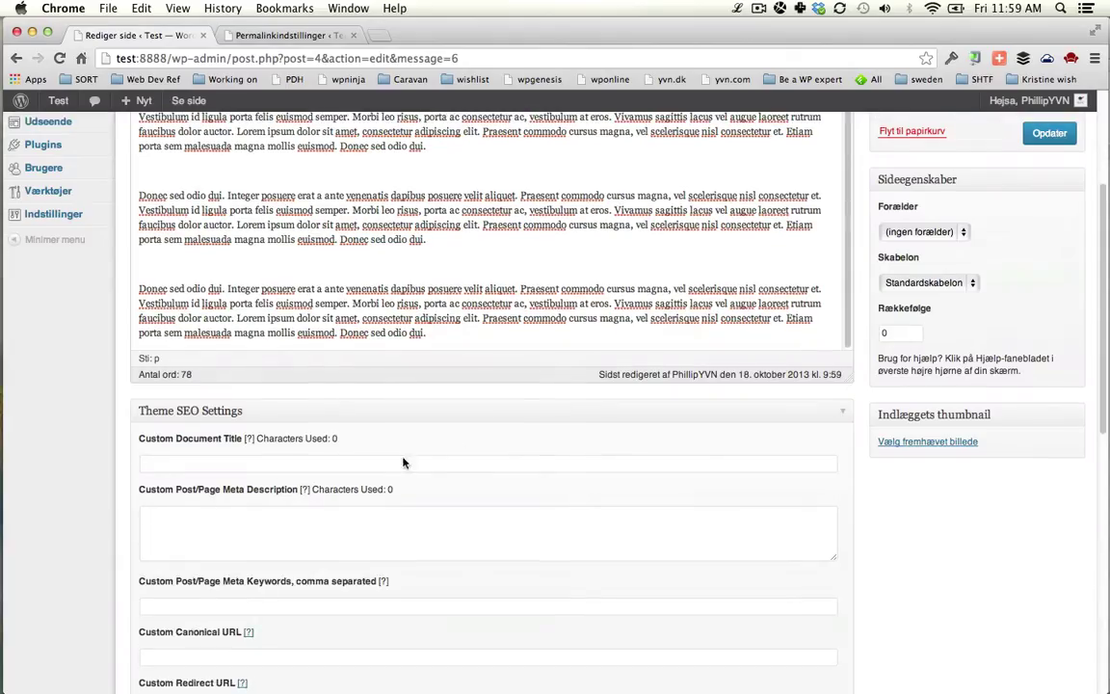
{"action": "right_click", "coordinate": [153, 359]}
{"action": "left_click", "coordinate": [207, 420]}
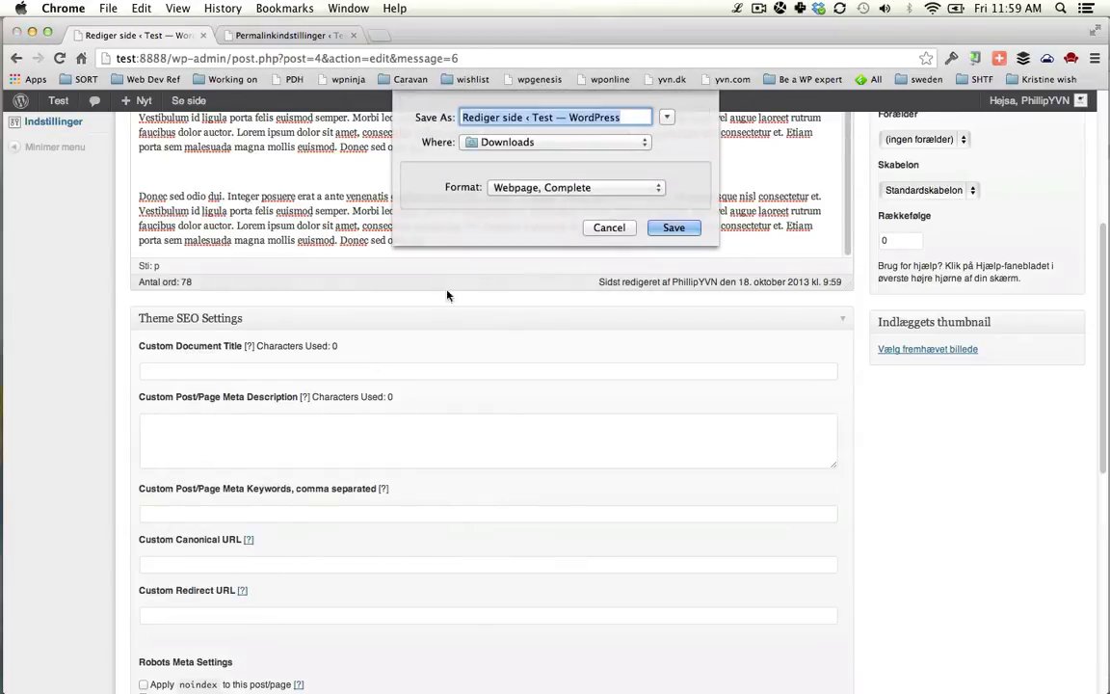
{"action": "left_click", "coordinate": [604, 227]}
- Try the custom document title "dsad" in the page's theme SEO settings and clear it
{"action": "left_click", "coordinate": [220, 372]}
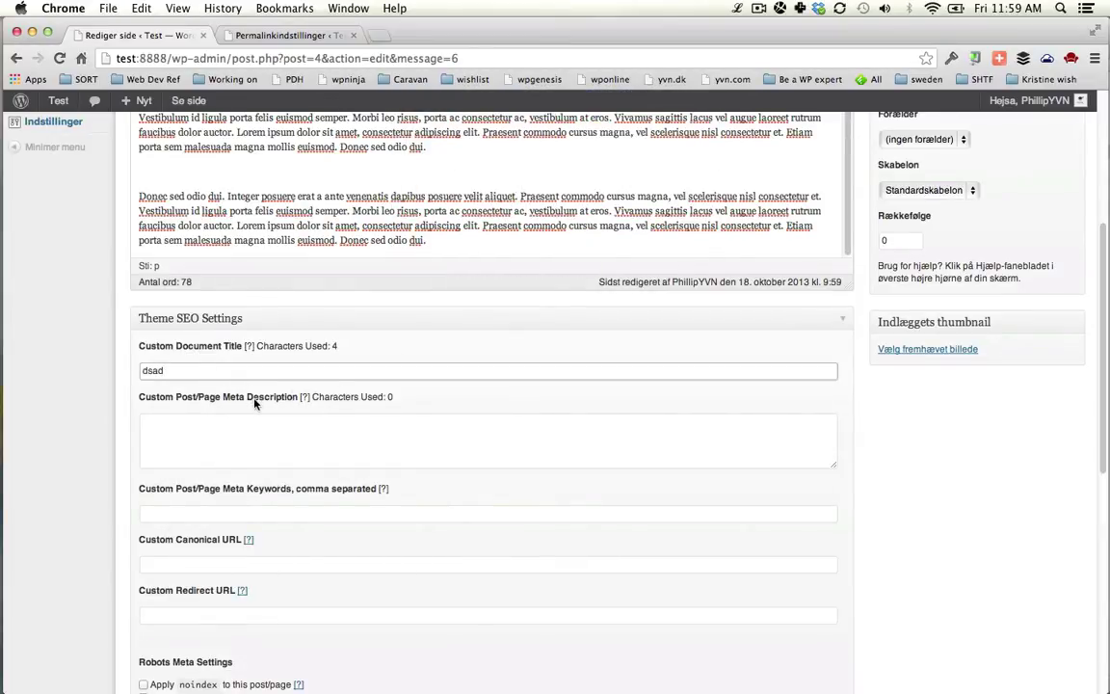
{"action": "key", "text": "super+a"}
{"action": "key", "text": "BackSpace"}
- Give the Home page the content layout with a right sidebar and the custom body class "home", and update the page
{"action": "scroll", "coordinate": [281, 505], "scroll_direction": "down", "scroll_amount": 8}
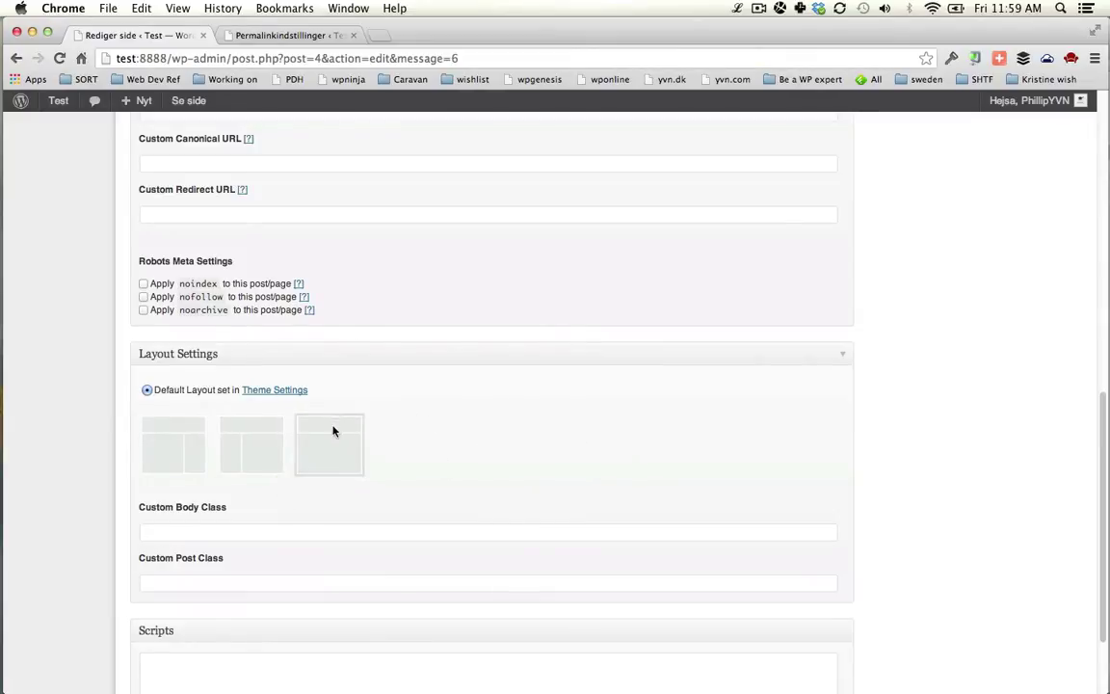
{"action": "left_click", "coordinate": [167, 453]}
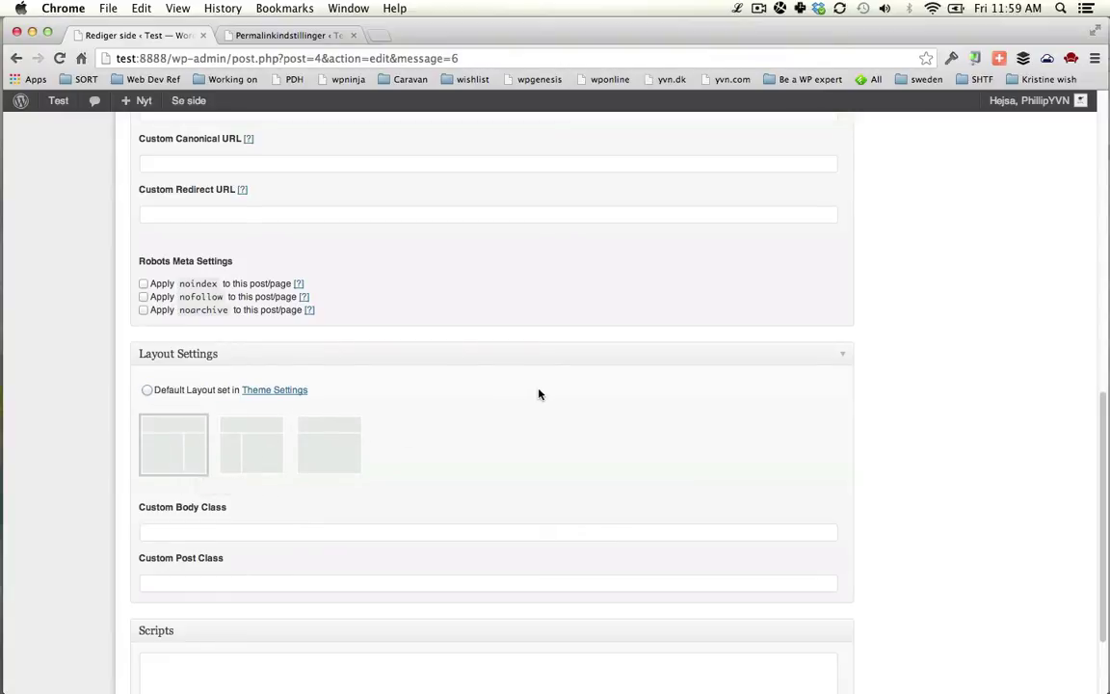
{"action": "scroll", "coordinate": [501, 376], "scroll_direction": "down", "scroll_amount": 3}
{"action": "left_click", "coordinate": [285, 420]}
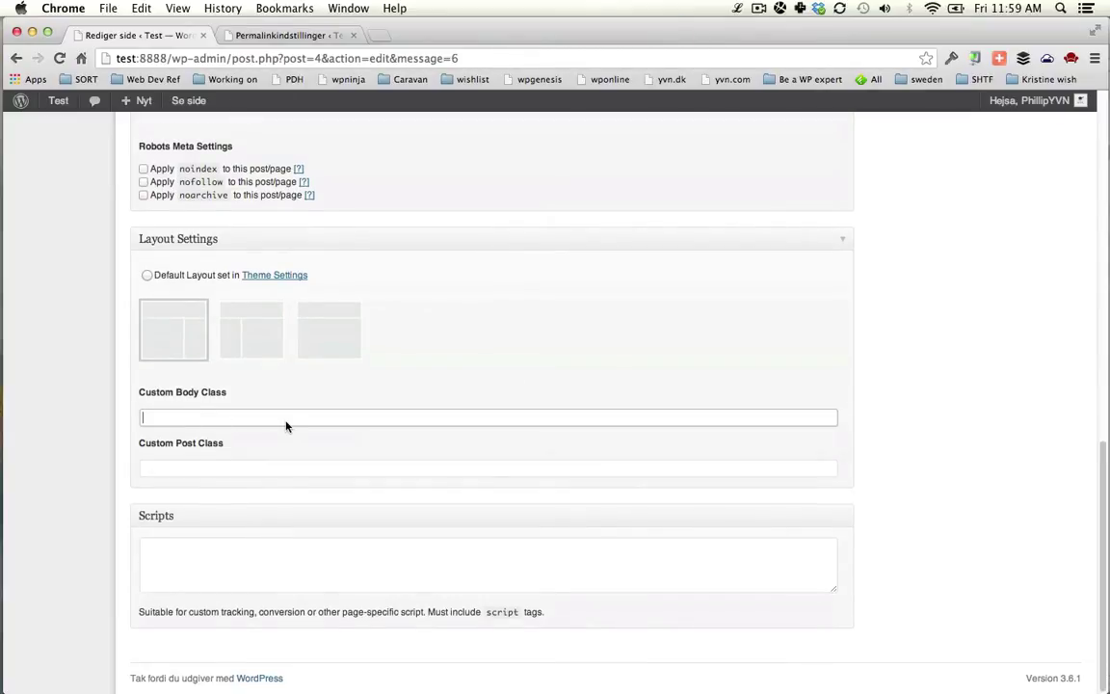
{"action": "type", "text": "home"}
{"action": "scroll", "coordinate": [724, 578], "scroll_direction": "up", "scroll_amount": 2}
{"action": "scroll", "coordinate": [724, 577], "scroll_direction": "up", "scroll_amount": 10}
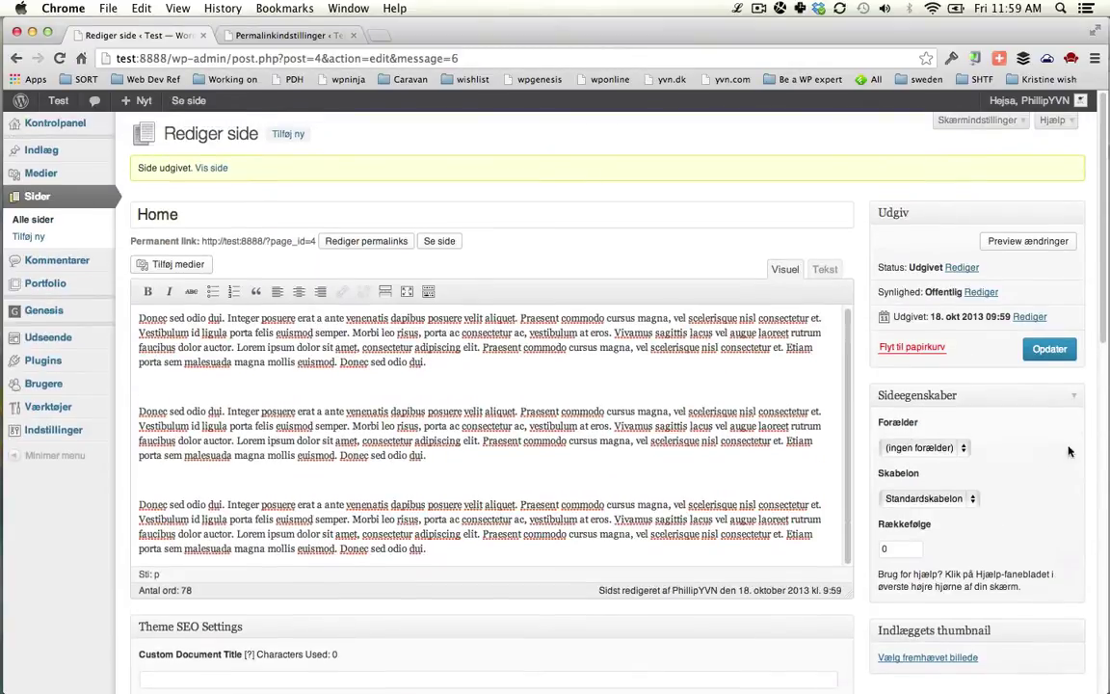
{"action": "left_click", "coordinate": [1060, 350]}
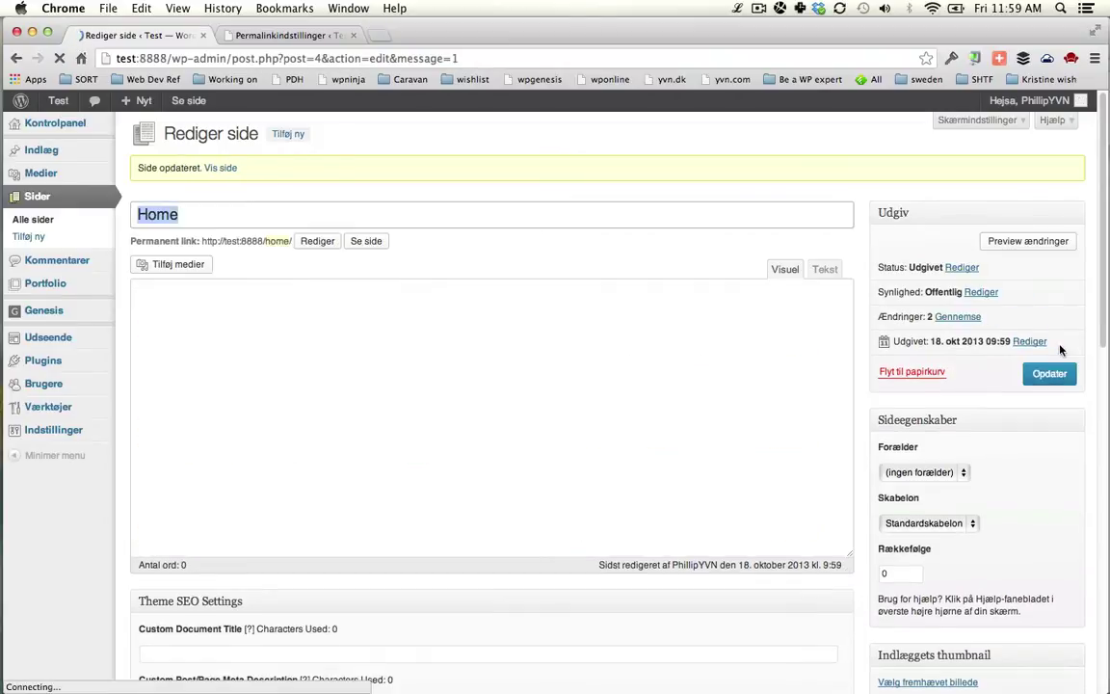
- Examine the published Home page from title to footer in place of the permalink settings, and open the widgets overview from its sidebar
{"action": "left_click", "coordinate": [366, 241], "text": "super"}
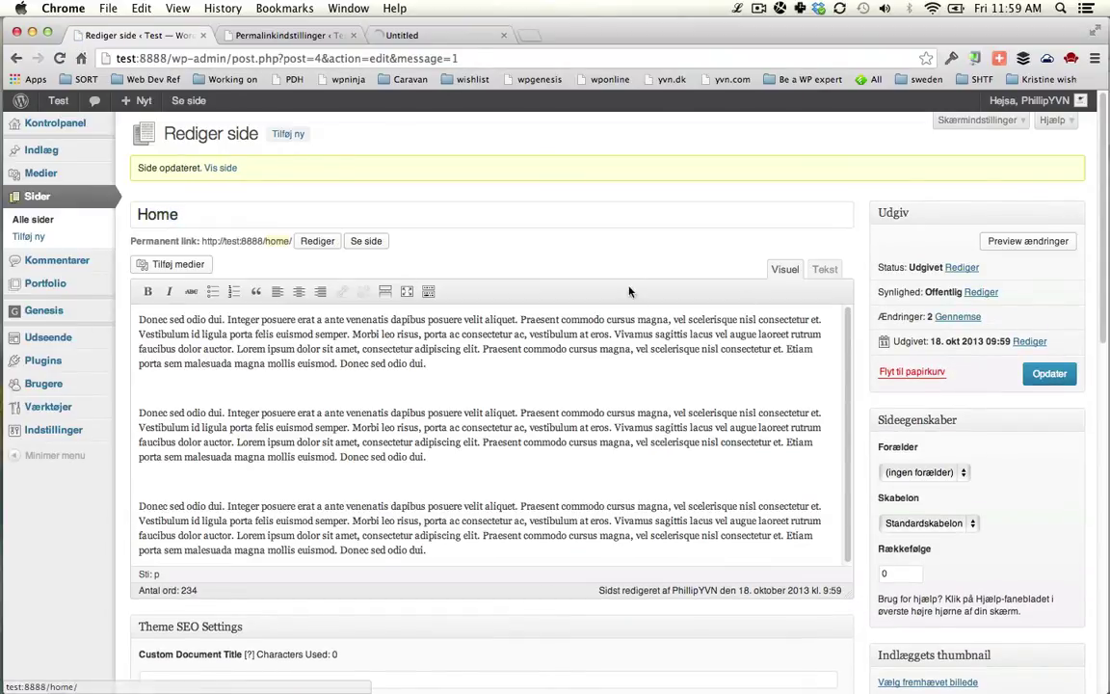
{"action": "key", "text": "ctrl+Tab"}
{"action": "key", "text": "super+w"}
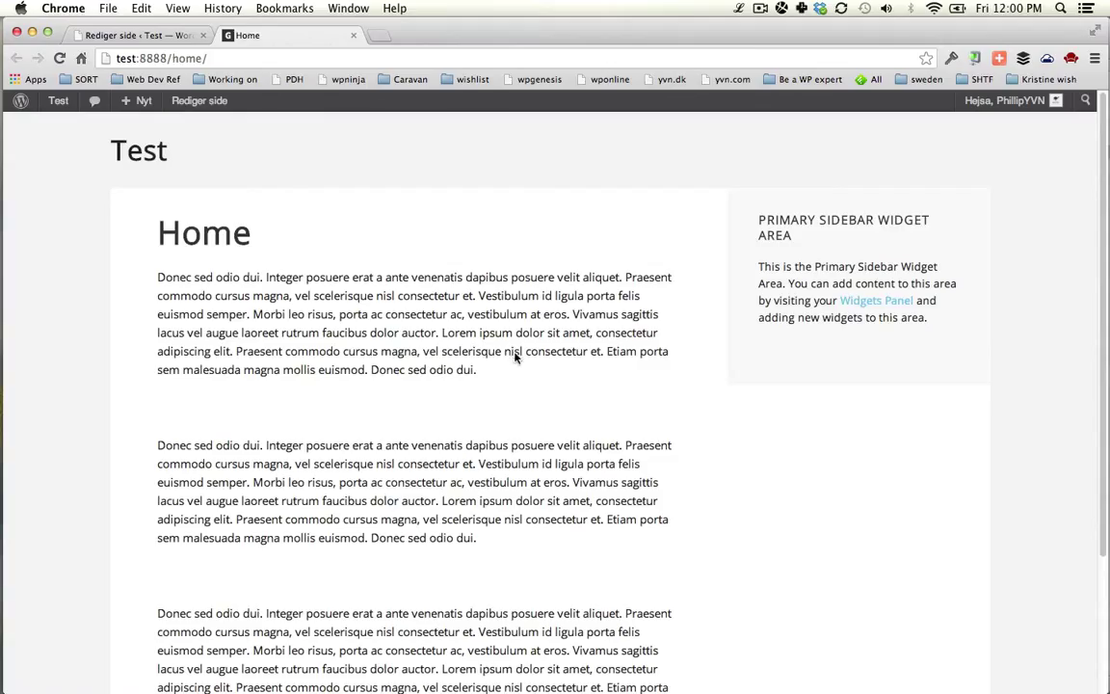
{"action": "scroll", "coordinate": [858, 357], "scroll_direction": "down", "scroll_amount": 3}
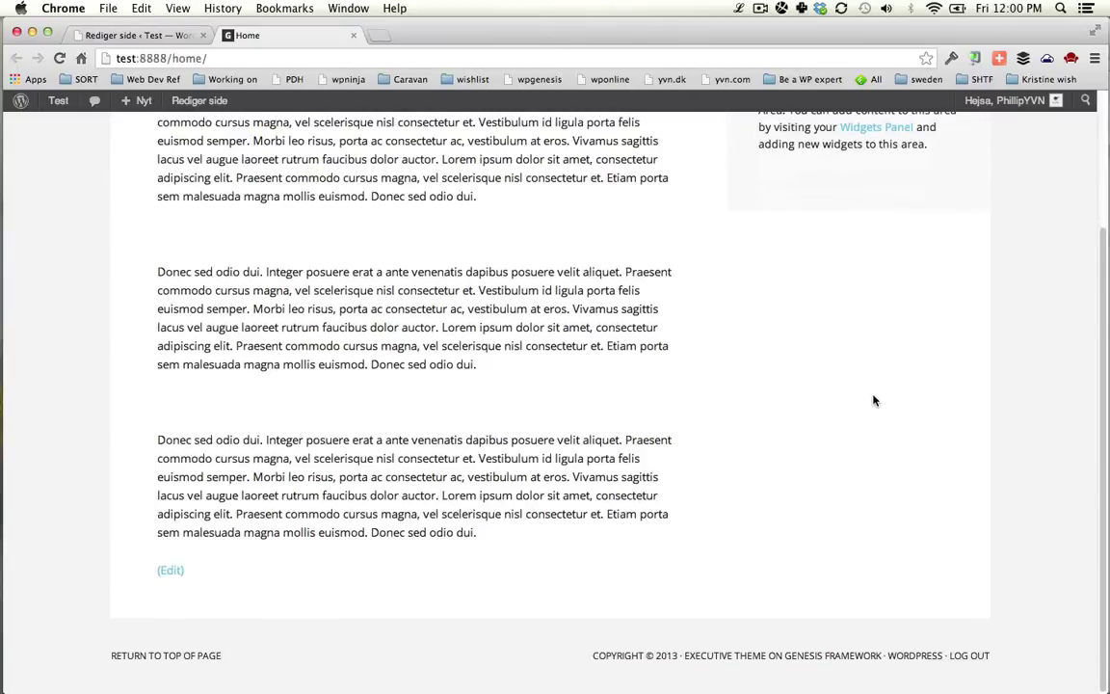
{"action": "scroll", "coordinate": [874, 401], "scroll_direction": "up", "scroll_amount": 3}
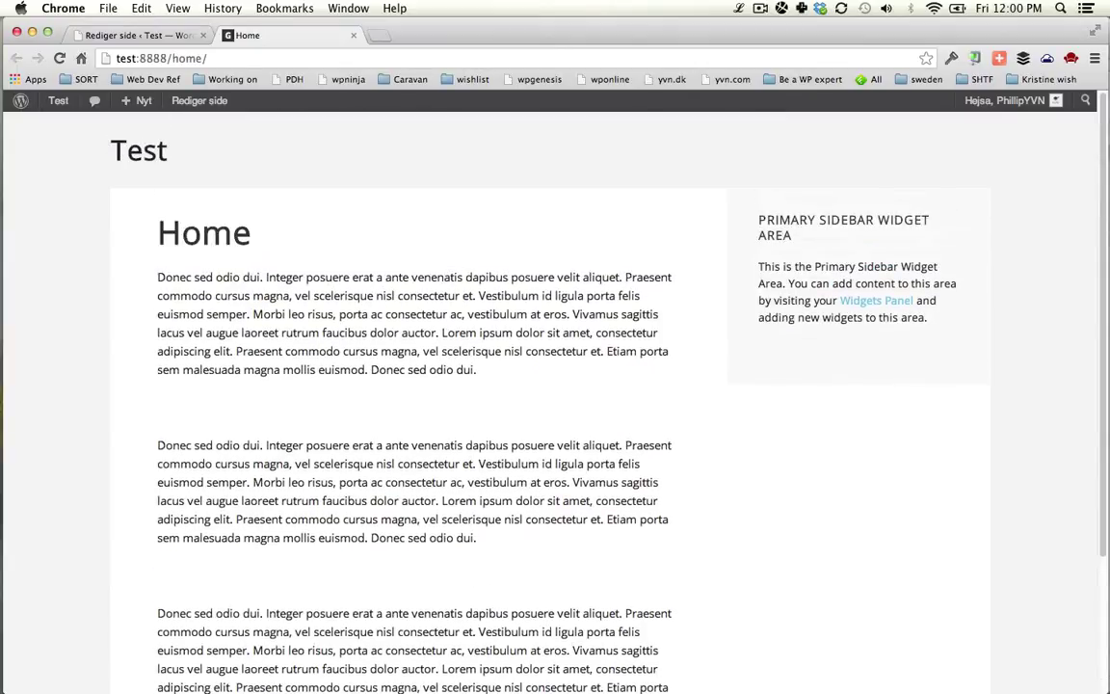
{"action": "left_click", "coordinate": [877, 301]}
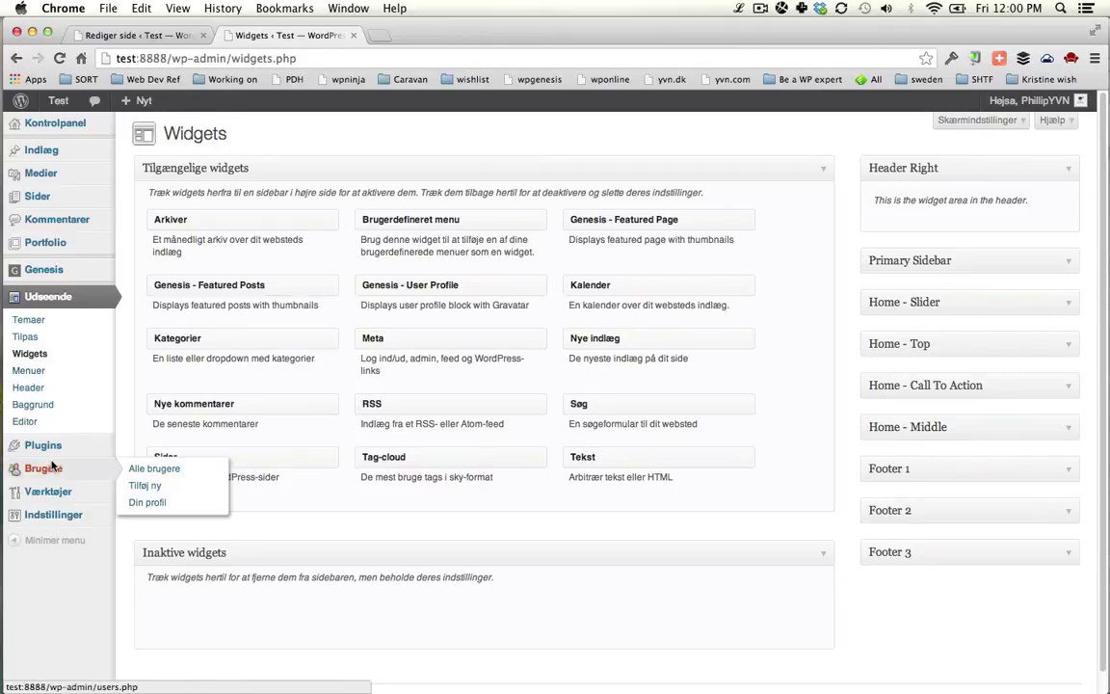
- Activate the Genesis parent theme from the theme overview in a separate tab and return to the Home page editor
{"action": "left_click", "coordinate": [45, 323], "text": "super"}
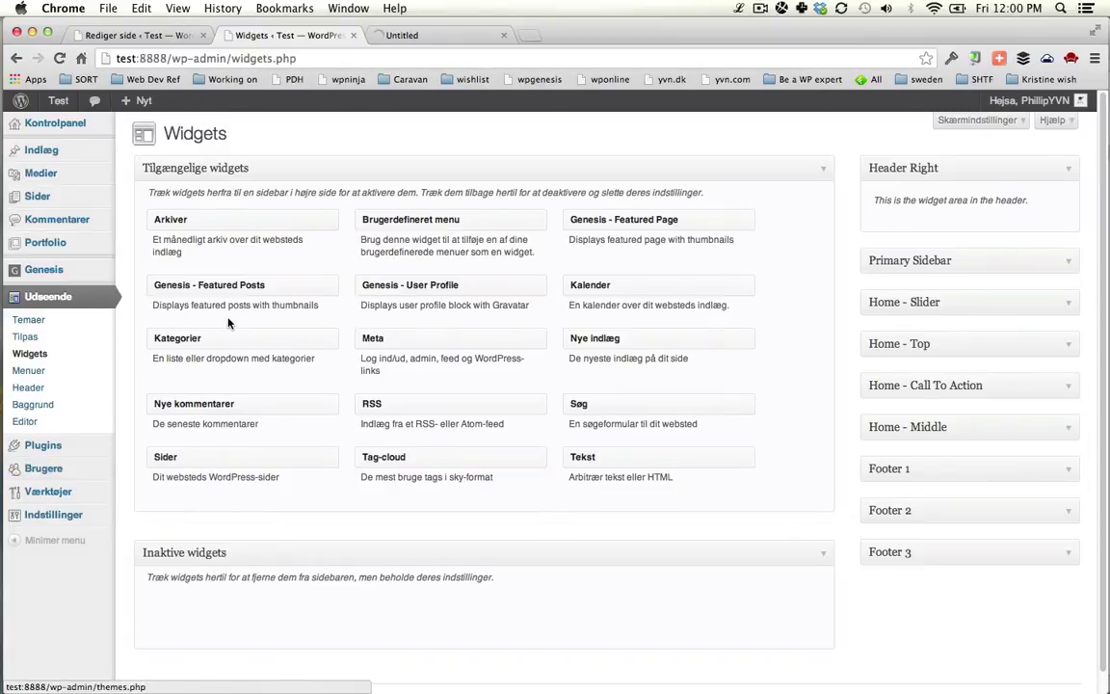
{"action": "scroll", "coordinate": [520, 575], "scroll_direction": "down", "scroll_amount": 2}
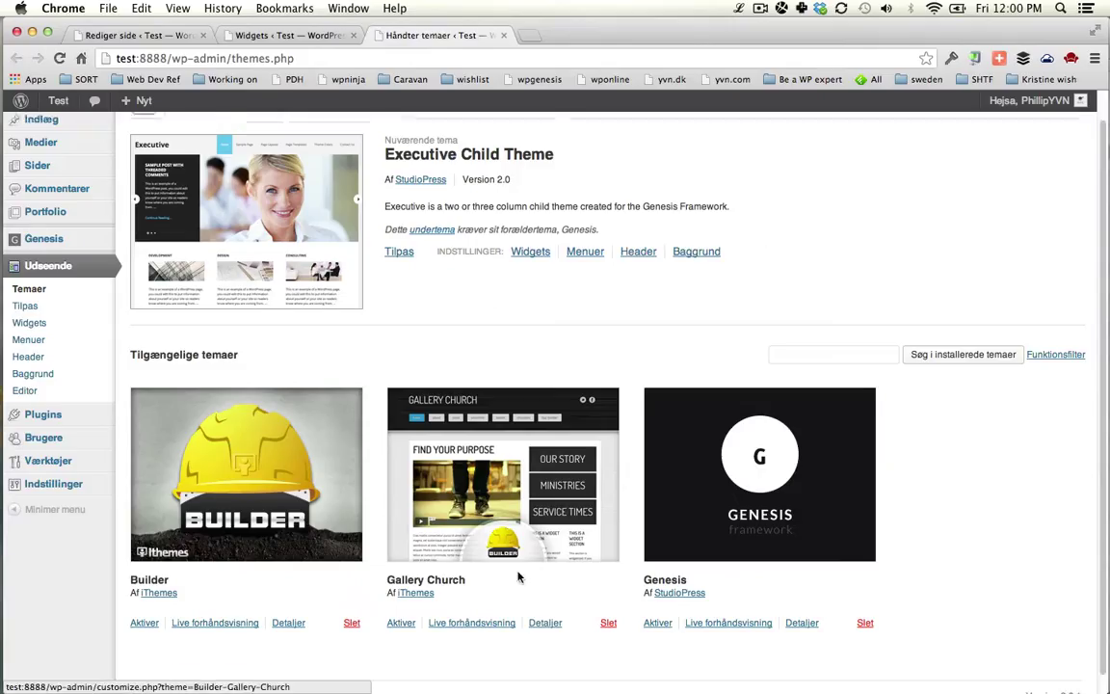
{"action": "left_click", "coordinate": [658, 605]}
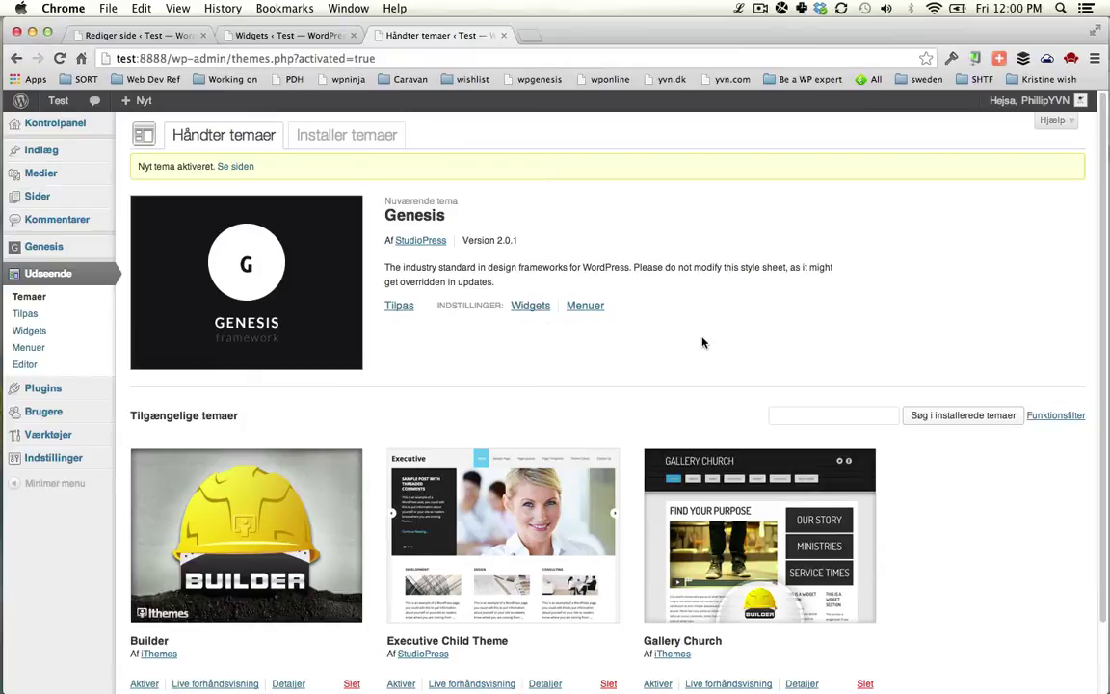
{"action": "key", "text": "super+1"}
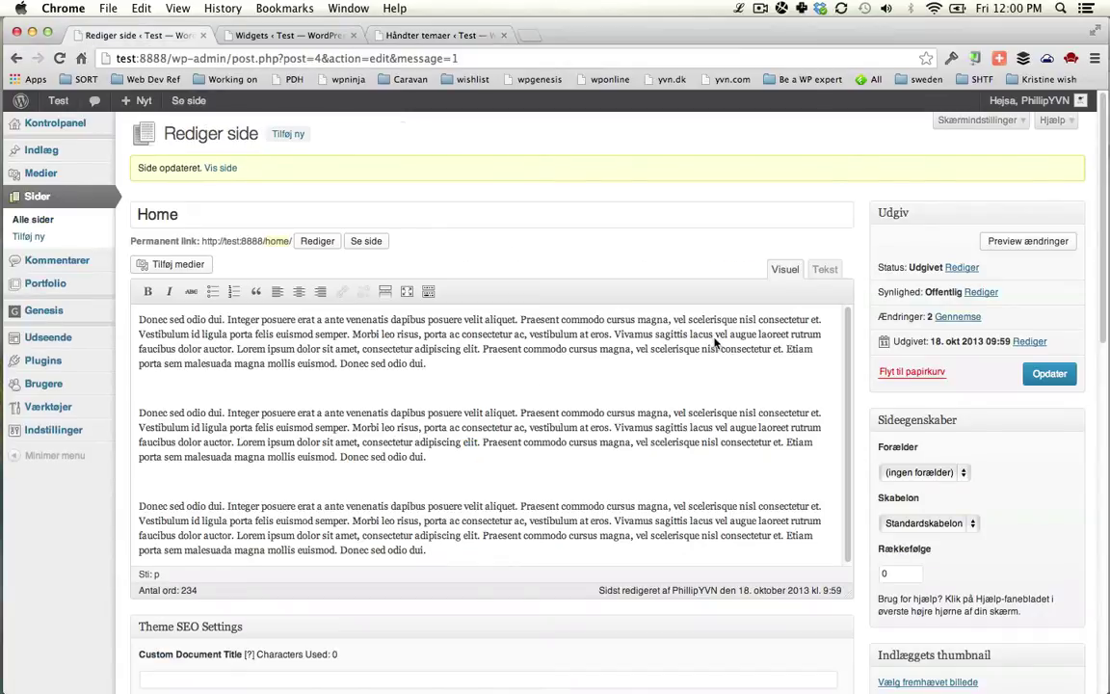
- Reload the widgets overview and examine the widget areas offered by the Genesis parent theme, including Header Right
{"action": "key", "text": "super+2"}
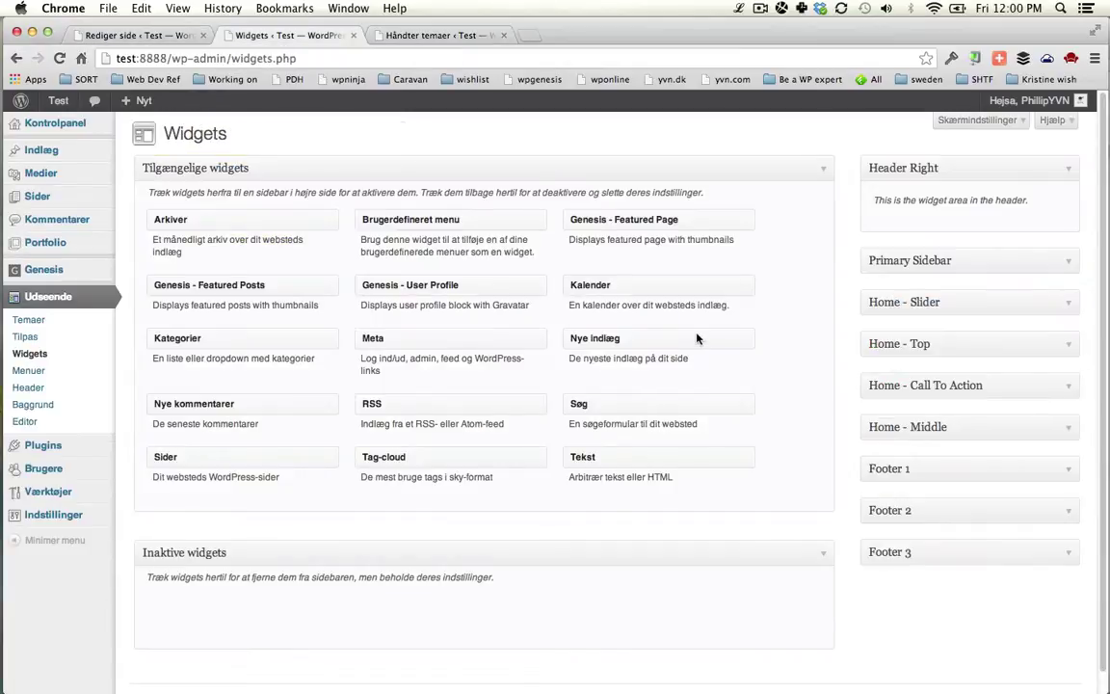
{"action": "key", "text": "super+r"}
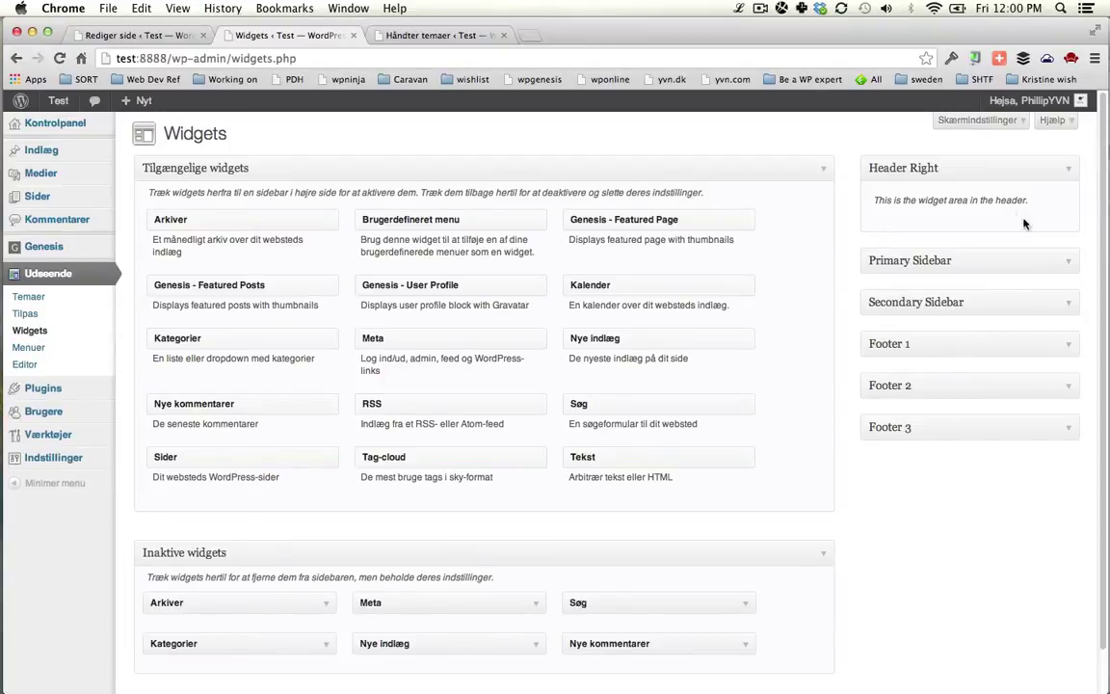
{"action": "left_click", "coordinate": [971, 168]}
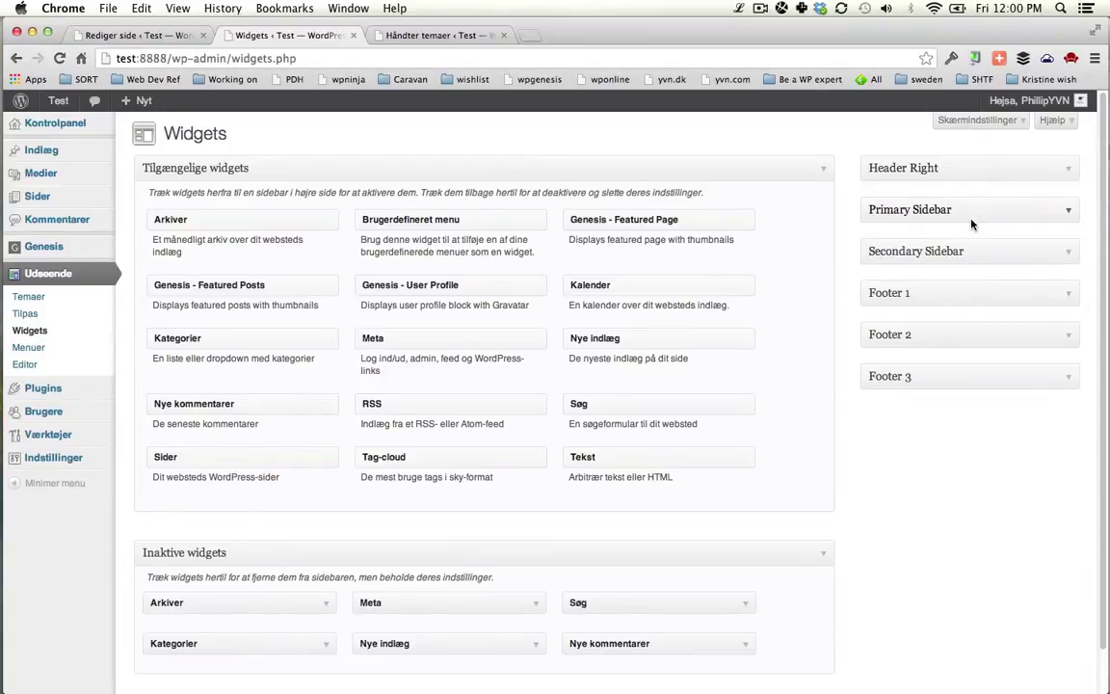
{"action": "left_click", "coordinate": [973, 169]}
- View the published Home page and compare its header, sidebar and footer with the available widget areas
{"action": "key", "text": "super+3"}
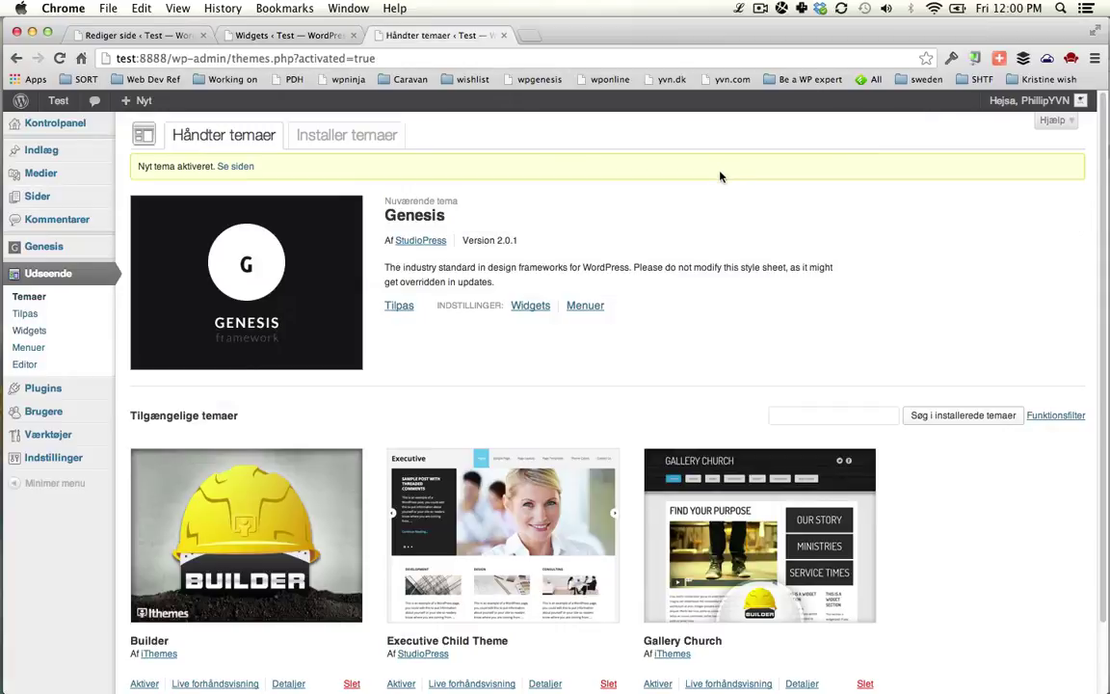
{"action": "key", "text": "super+1"}
{"action": "left_click", "coordinate": [220, 168]}
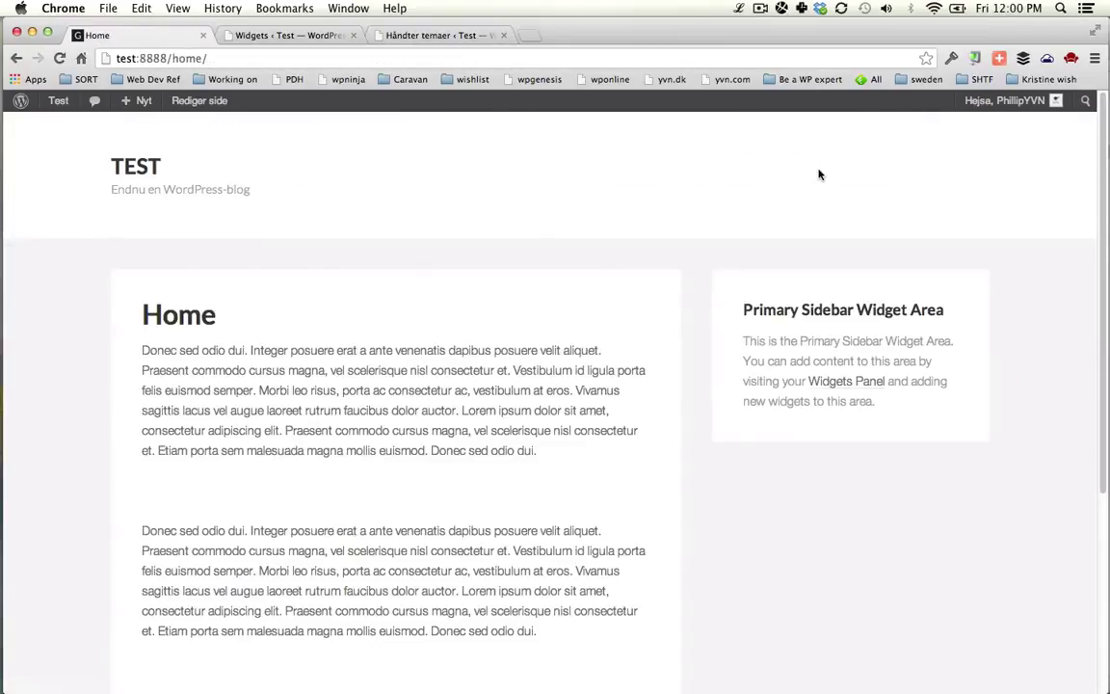
{"action": "key", "text": "super+2"}
{"action": "key", "text": "super+1"}
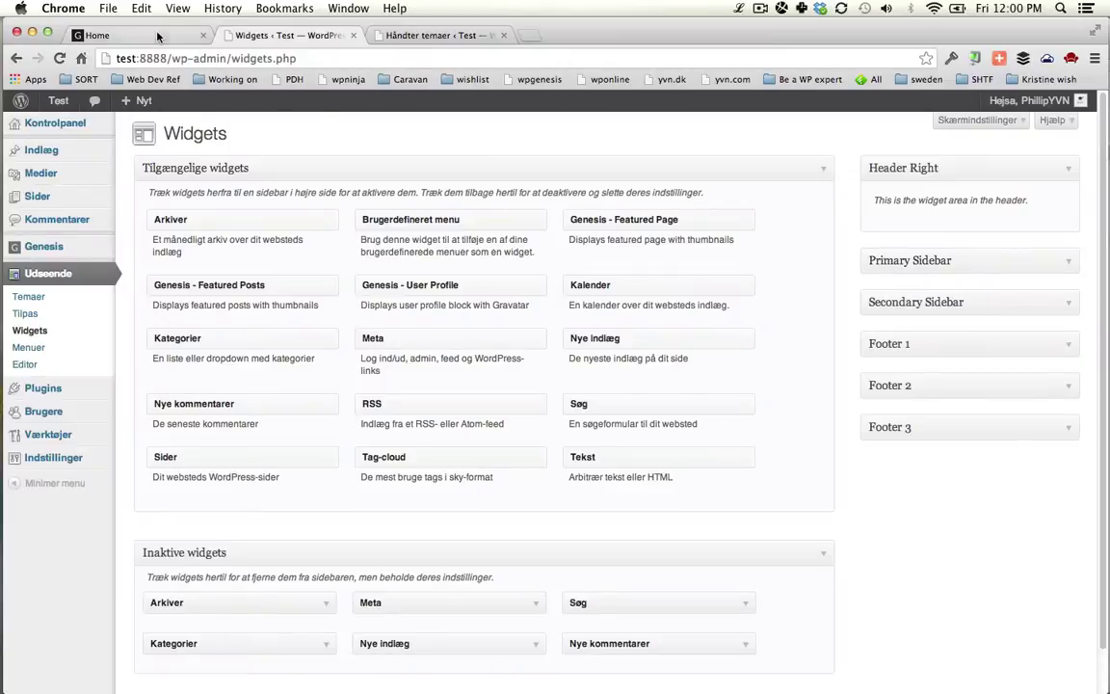
{"action": "scroll", "coordinate": [834, 469], "scroll_direction": "down", "scroll_amount": 5}
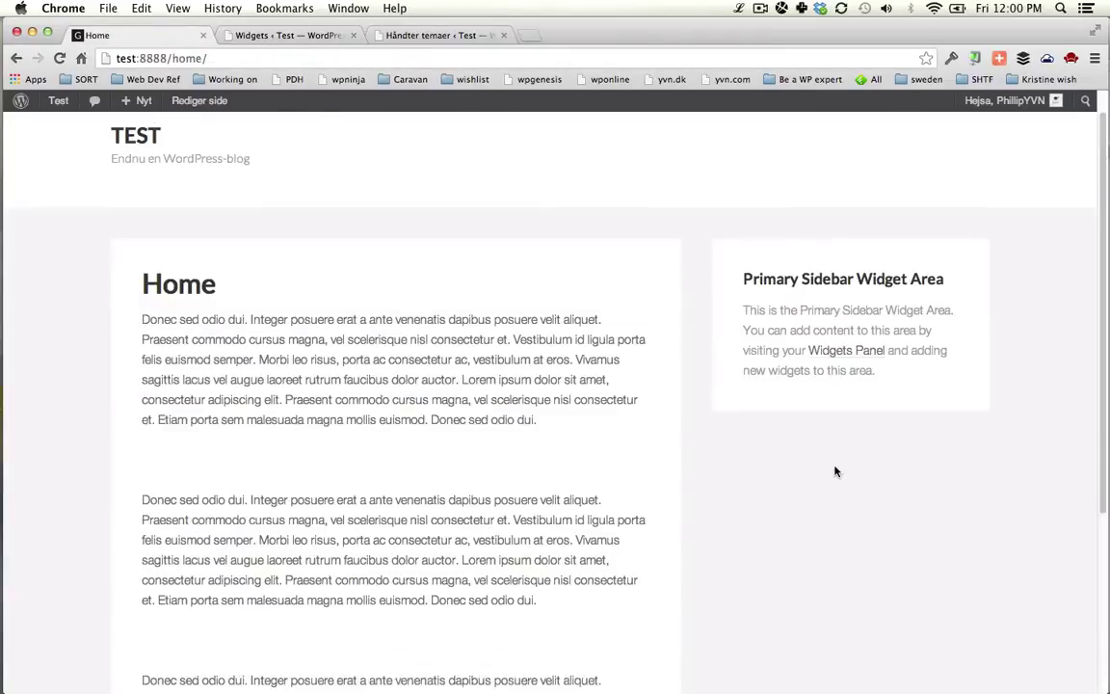
{"action": "key", "text": "super+2"}
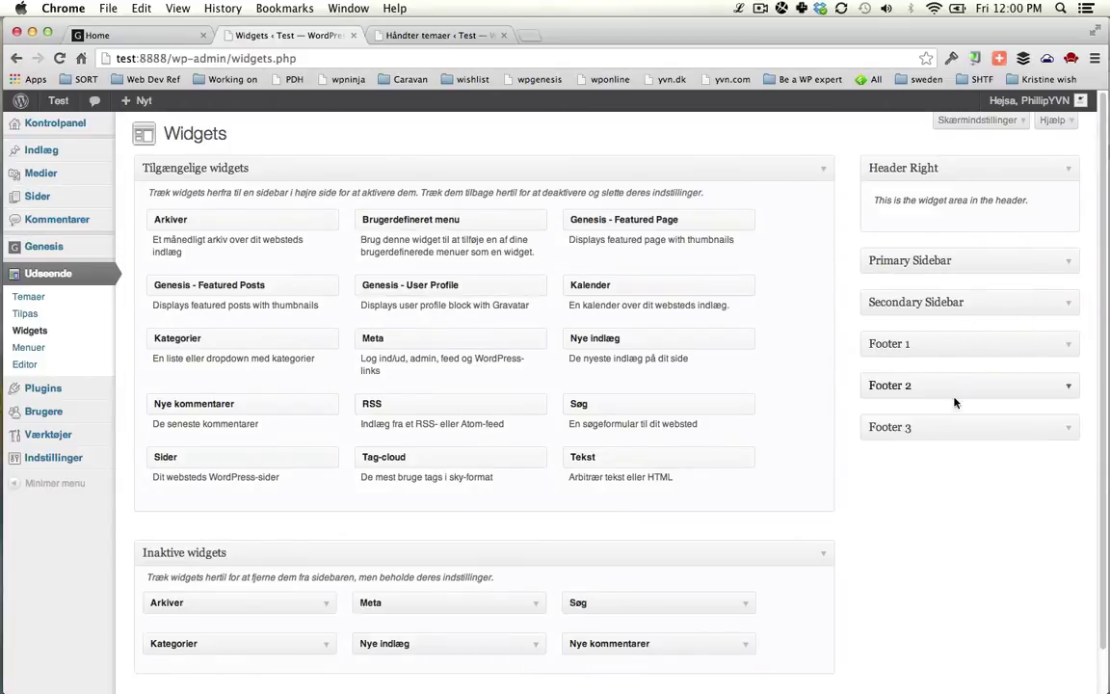
{"action": "left_click", "coordinate": [132, 38]}
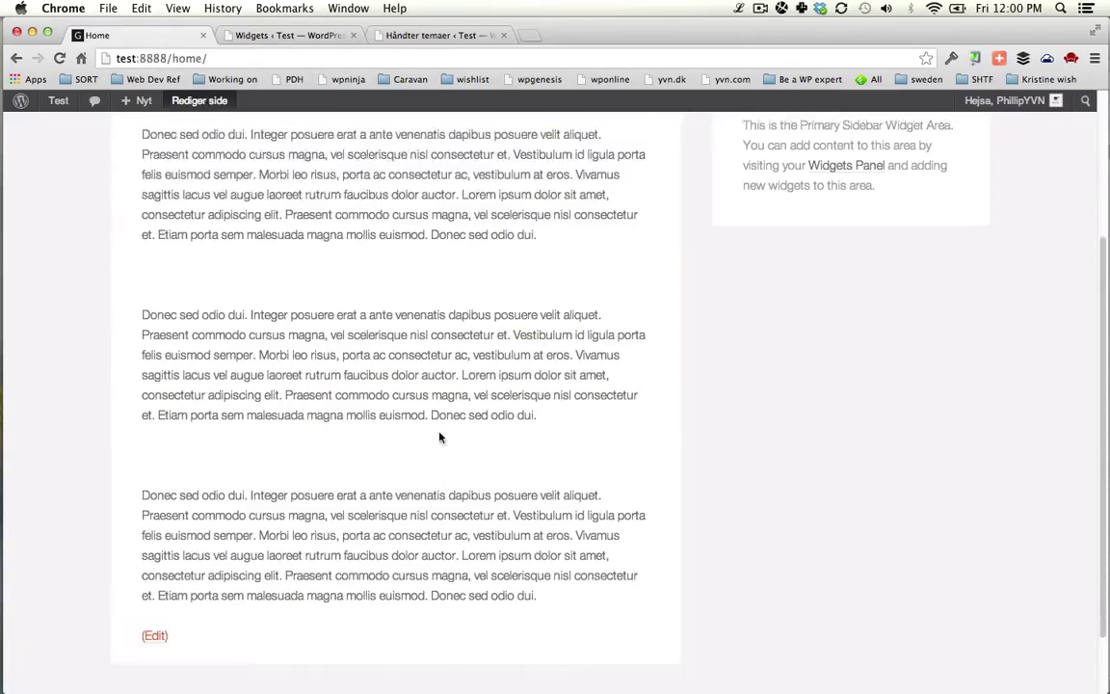
{"action": "key", "text": "super+2"}
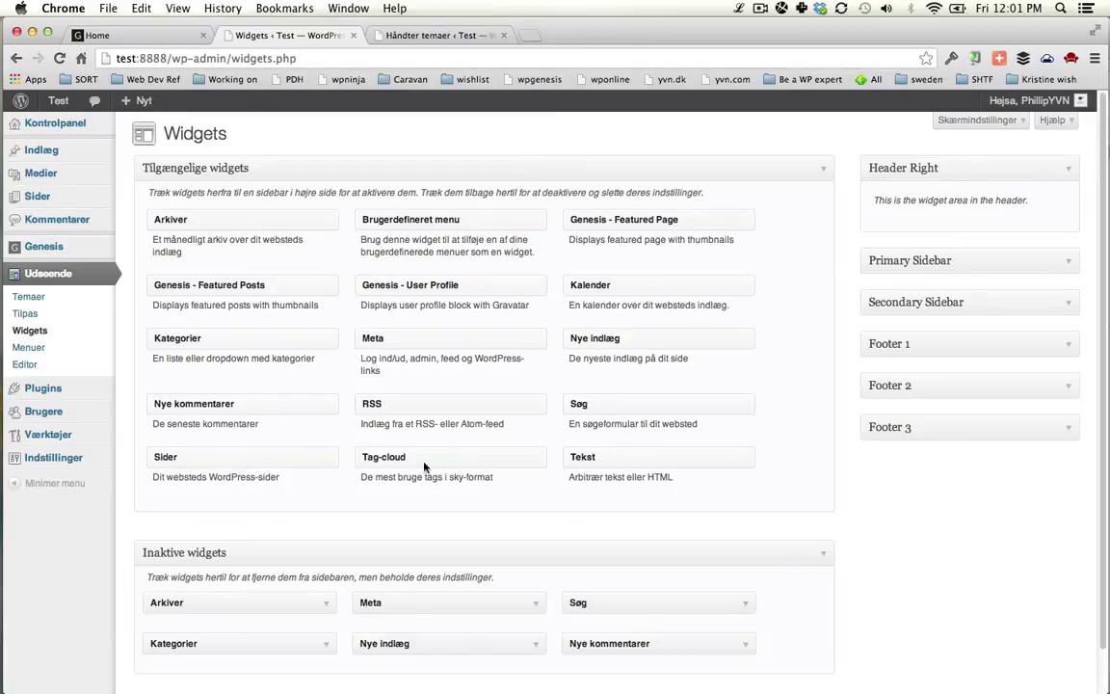
{"action": "scroll", "coordinate": [335, 338], "scroll_direction": "down", "scroll_amount": 2}
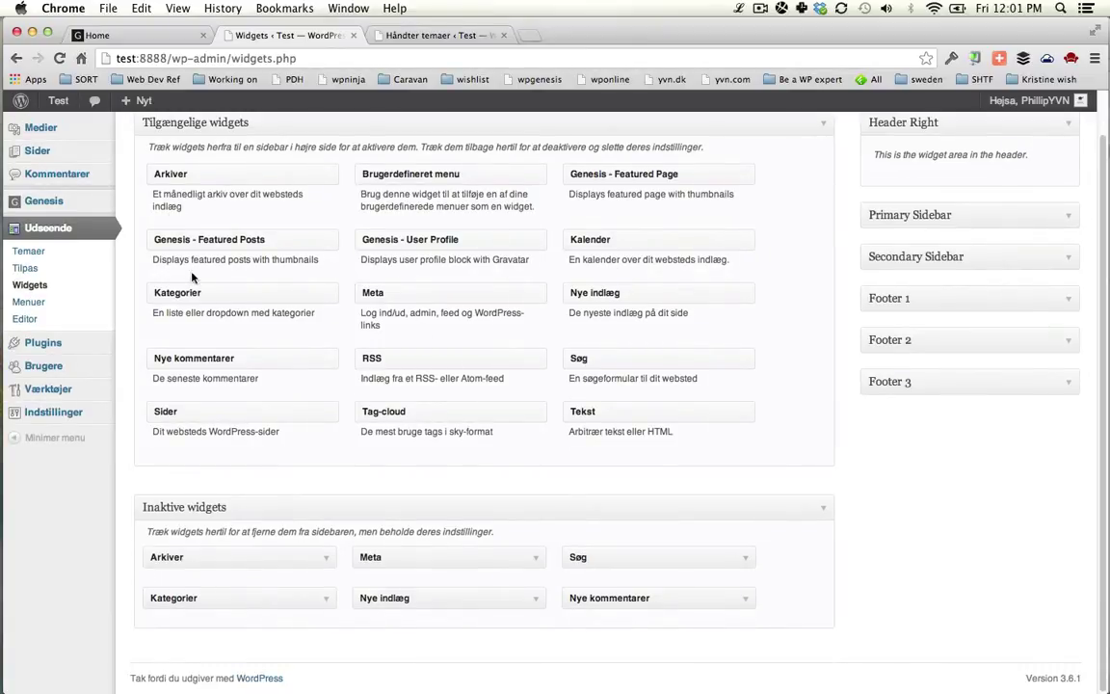
- Place a custom menu widget in the Header Right area and create a new navigation menu named "main"
{"action": "left_click_drag", "start_coordinate": [425, 186], "coordinate": [993, 193]}
{"action": "left_click", "coordinate": [944, 221]}
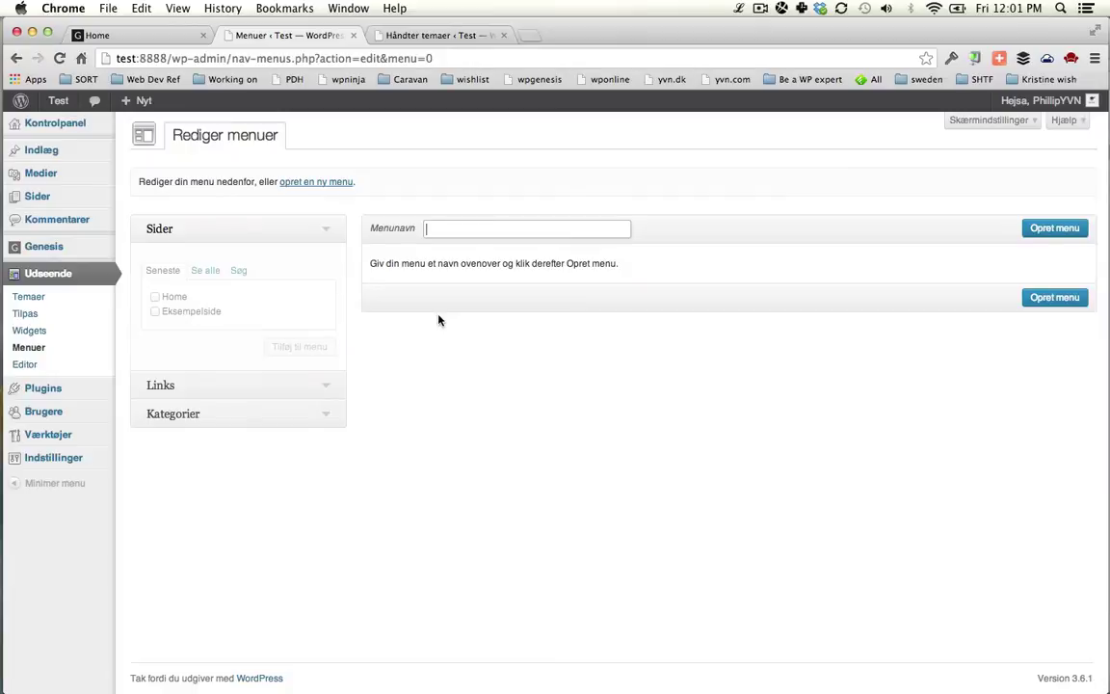
{"action": "type", "text": "main"}
{"action": "key", "text": "Return"}
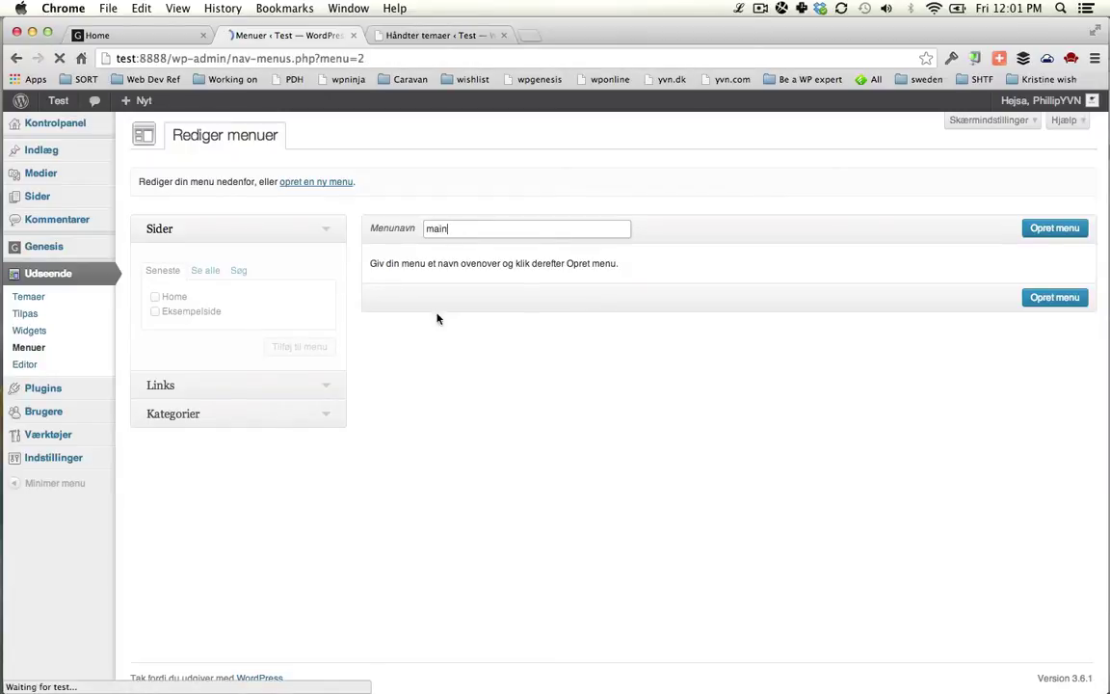
- Add a custom link with the URL "#" and the link text "home" to the main menu
{"action": "left_click", "coordinate": [164, 386]}
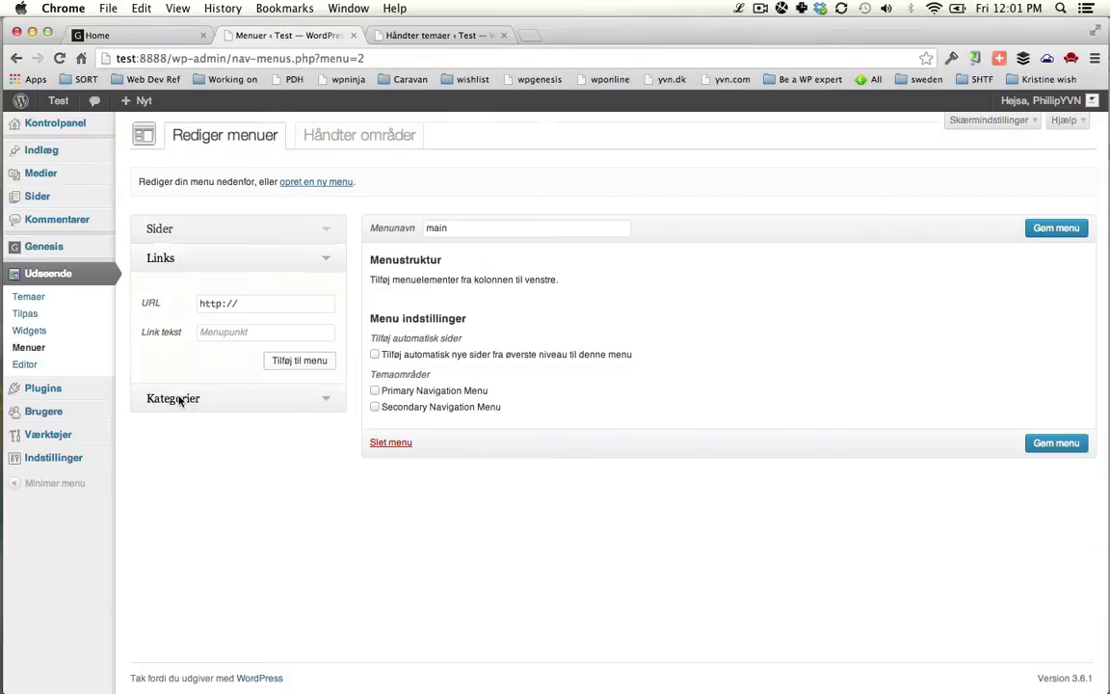
{"action": "triple_click", "coordinate": [258, 305]}
{"action": "type", "text": "#"}
{"action": "left_click", "coordinate": [225, 333]}
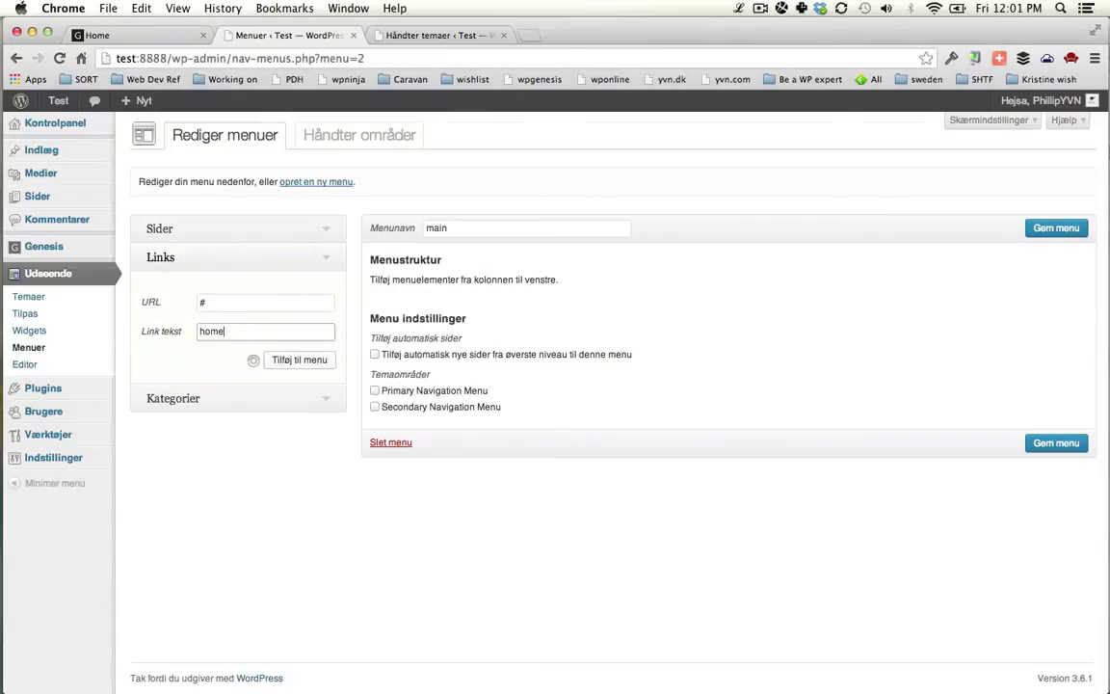
{"action": "key", "text": "Return"}
- Add a custom link with the URL "#" and the link text "about" to the main menu
{"action": "triple_click", "coordinate": [253, 304]}
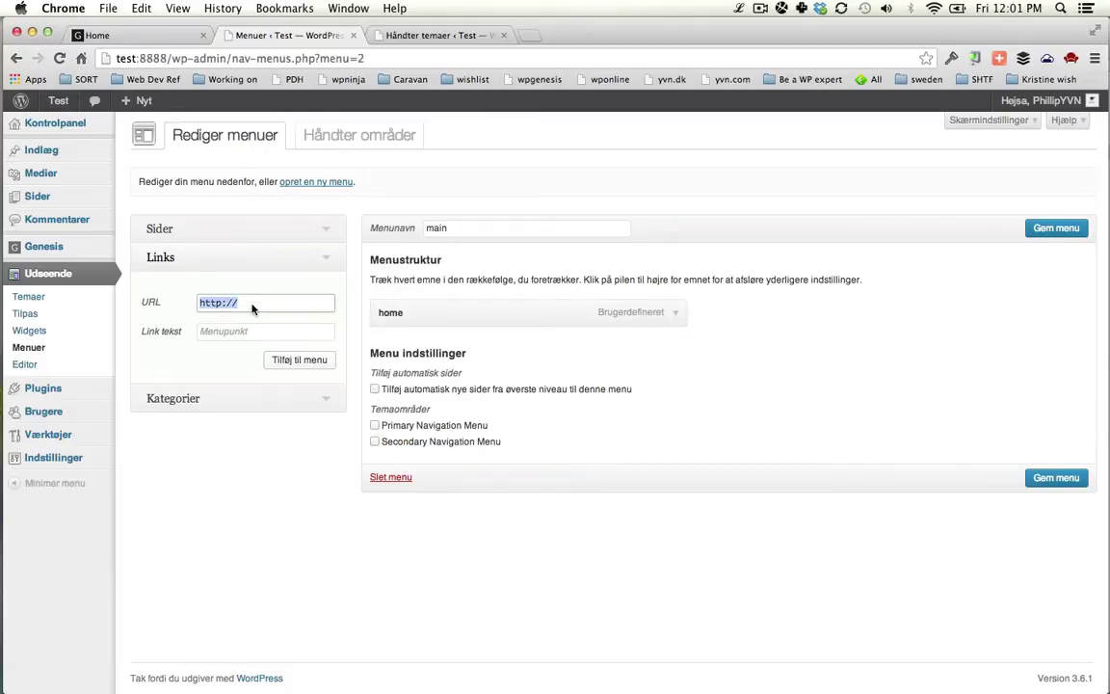
{"action": "type", "text": "#"}
{"action": "key", "text": "BackSpace"}
{"action": "key", "text": "Tab"}
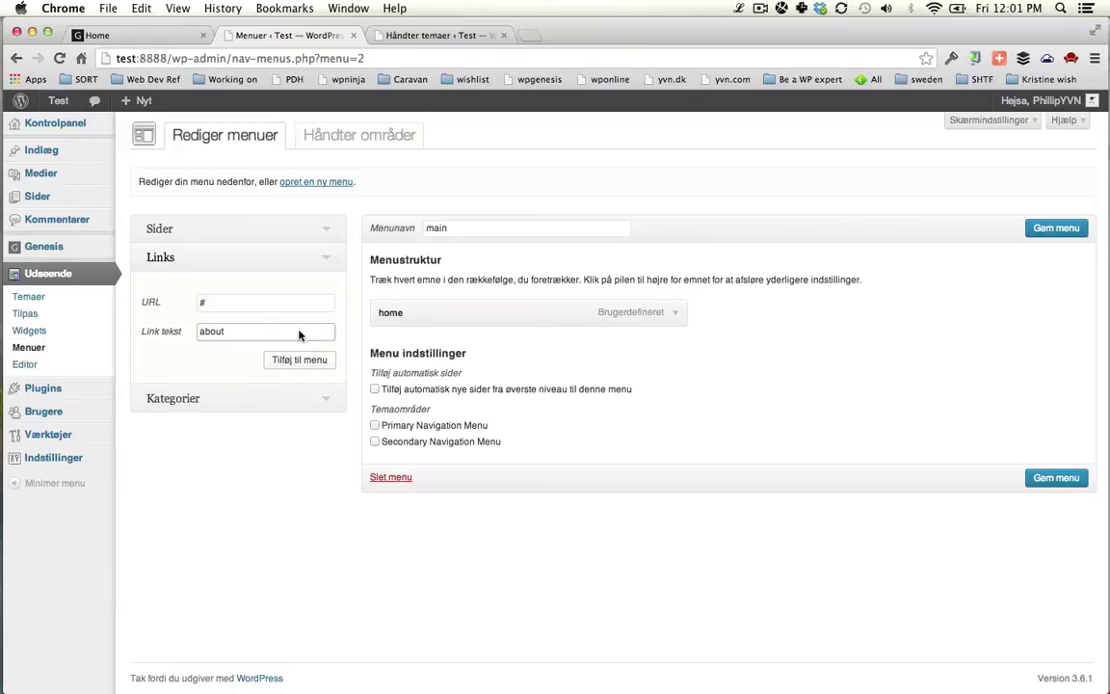
{"action": "left_click", "coordinate": [300, 359]}
- Add a custom link with the URL "#" and the link text "contact", and save the main menu
{"action": "triple_click", "coordinate": [254, 305]}
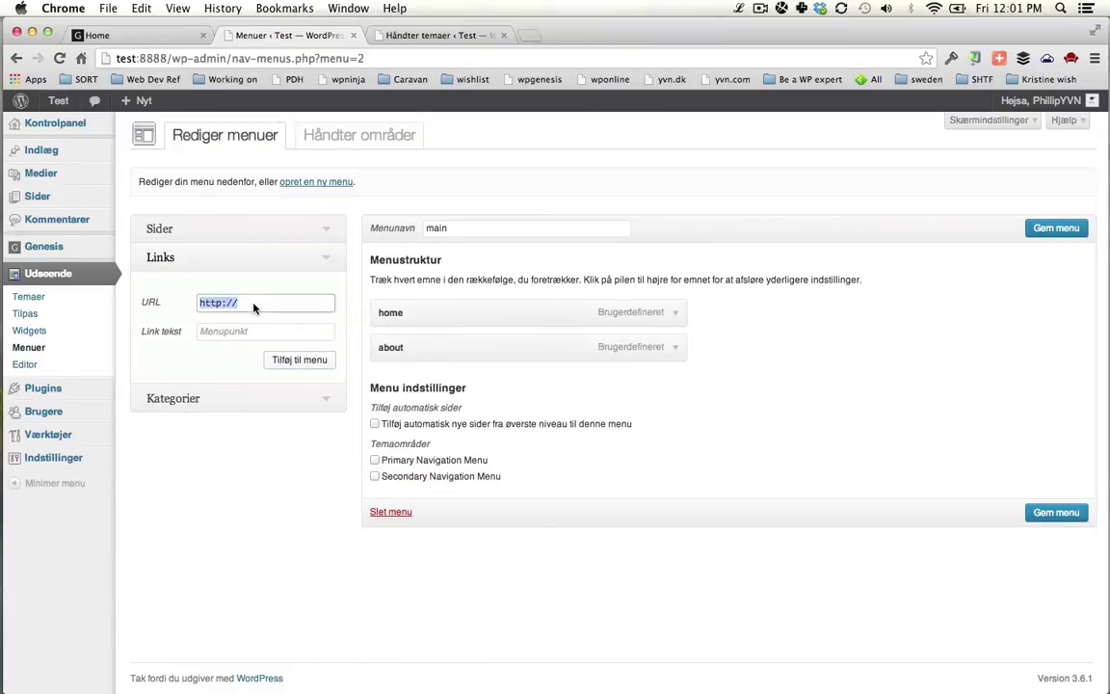
{"action": "type", "text": "#"}
{"action": "left_click", "coordinate": [237, 333]}
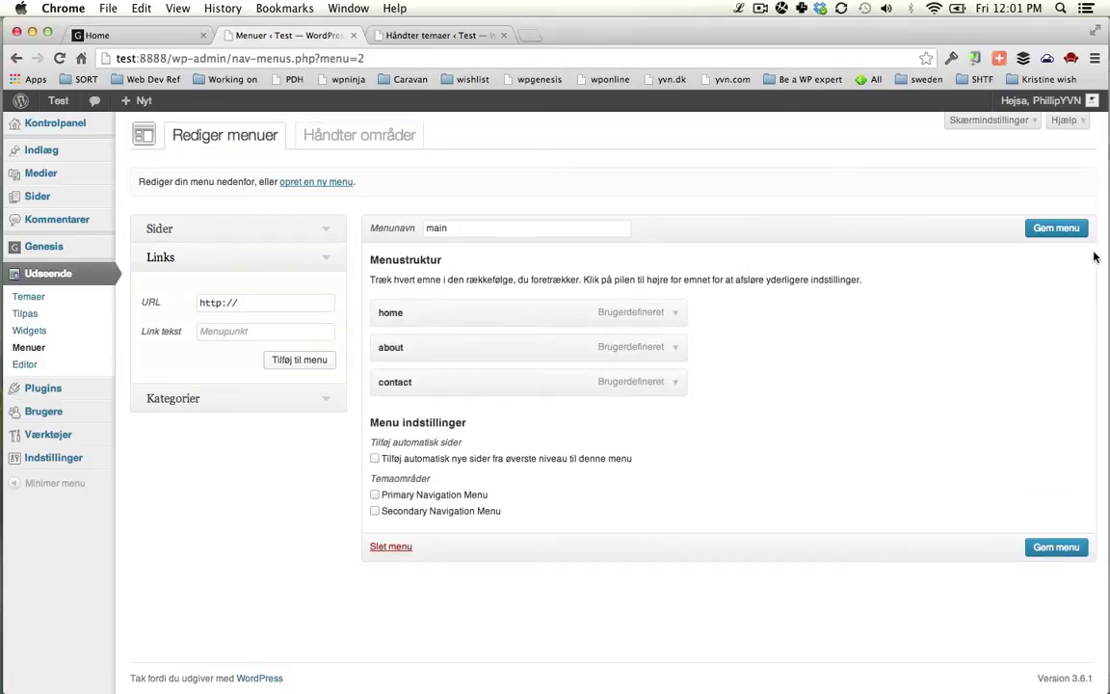
{"action": "left_click", "coordinate": [1055, 228]}
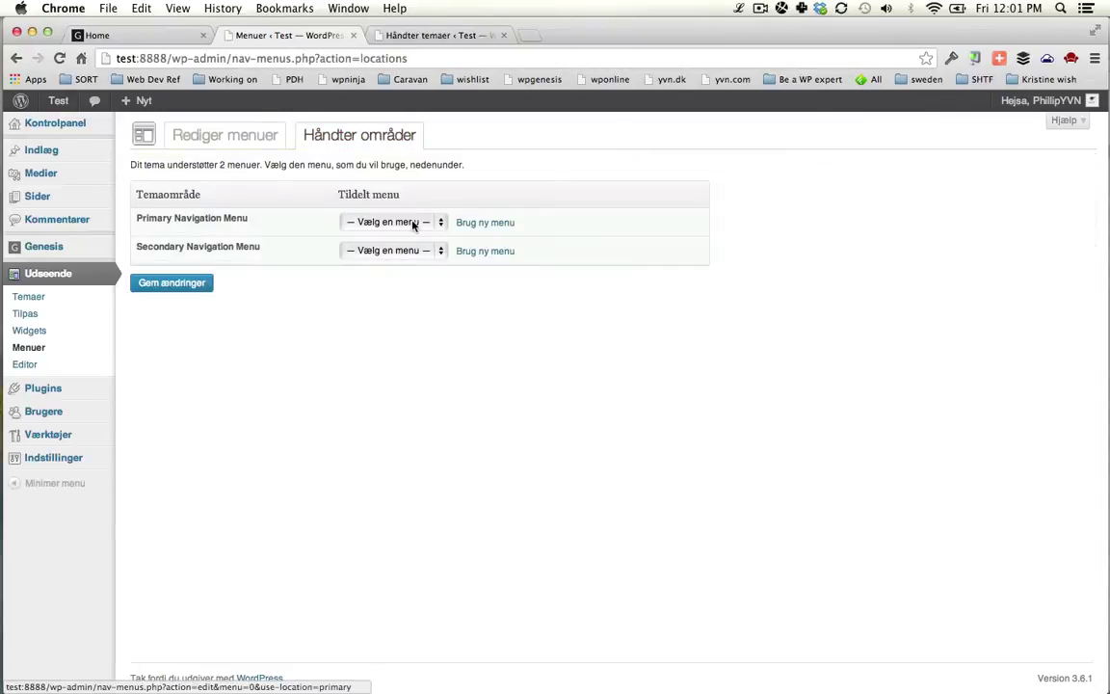
- Open the widgets overview in a separate tab and save the Header Right custom menu widget with the menu "main"
{"action": "left_click", "coordinate": [29, 330], "text": "shift+super"}
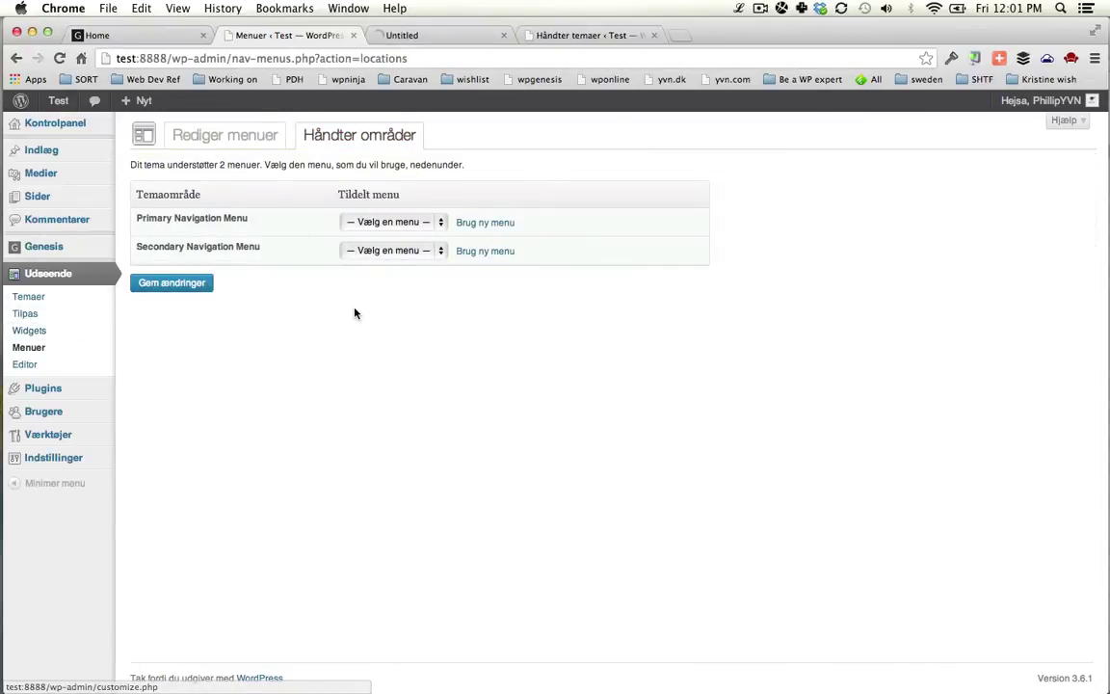
{"action": "left_click", "coordinate": [1008, 234]}
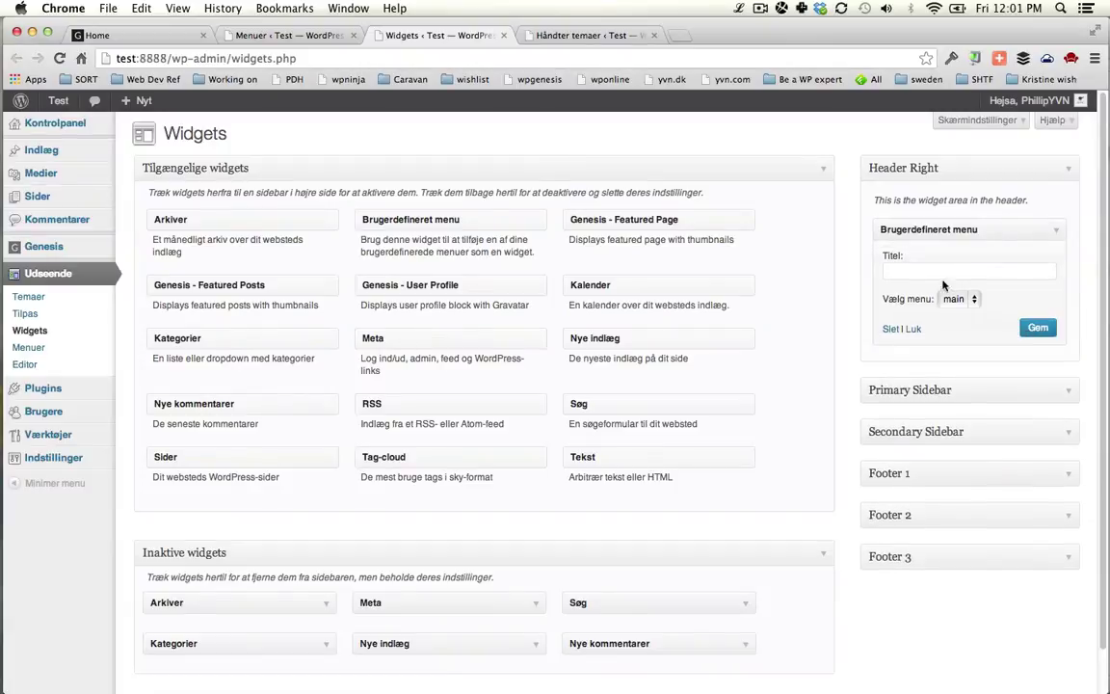
{"action": "left_click", "coordinate": [1038, 329]}
- Reload the published Home page and check the navigation menu in its header
{"action": "key", "text": "ctrl+Tab"}
{"action": "key", "text": "ctrl+Tab"}
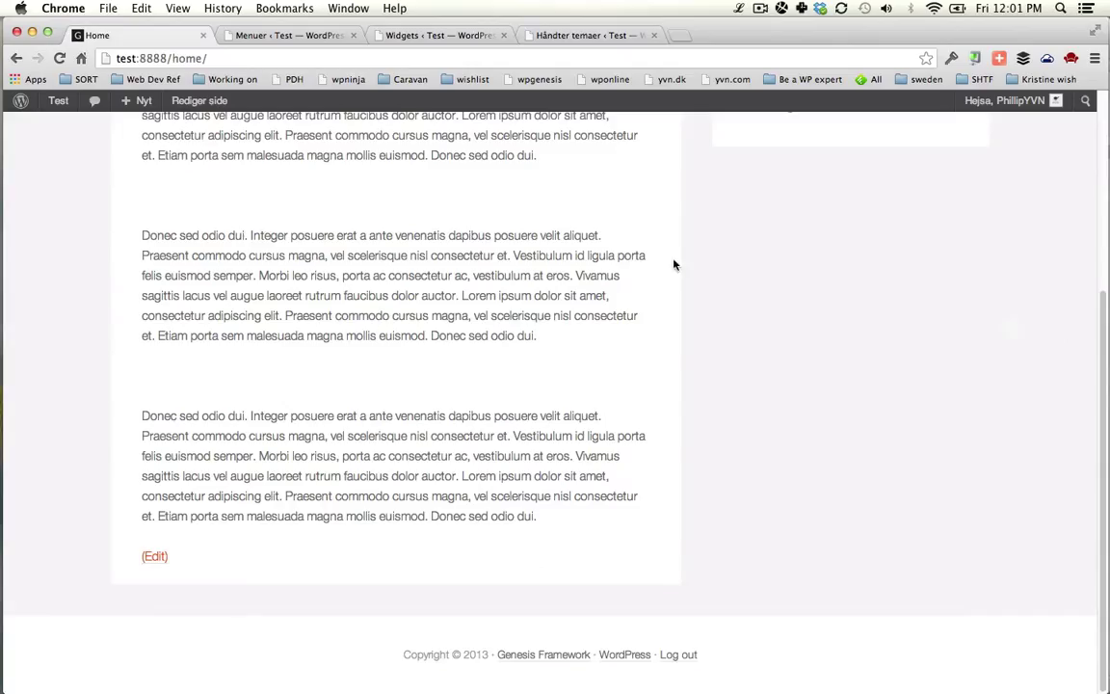
{"action": "scroll", "coordinate": [735, 344], "scroll_direction": "up", "scroll_amount": 5}
{"action": "key", "text": "super+r"}
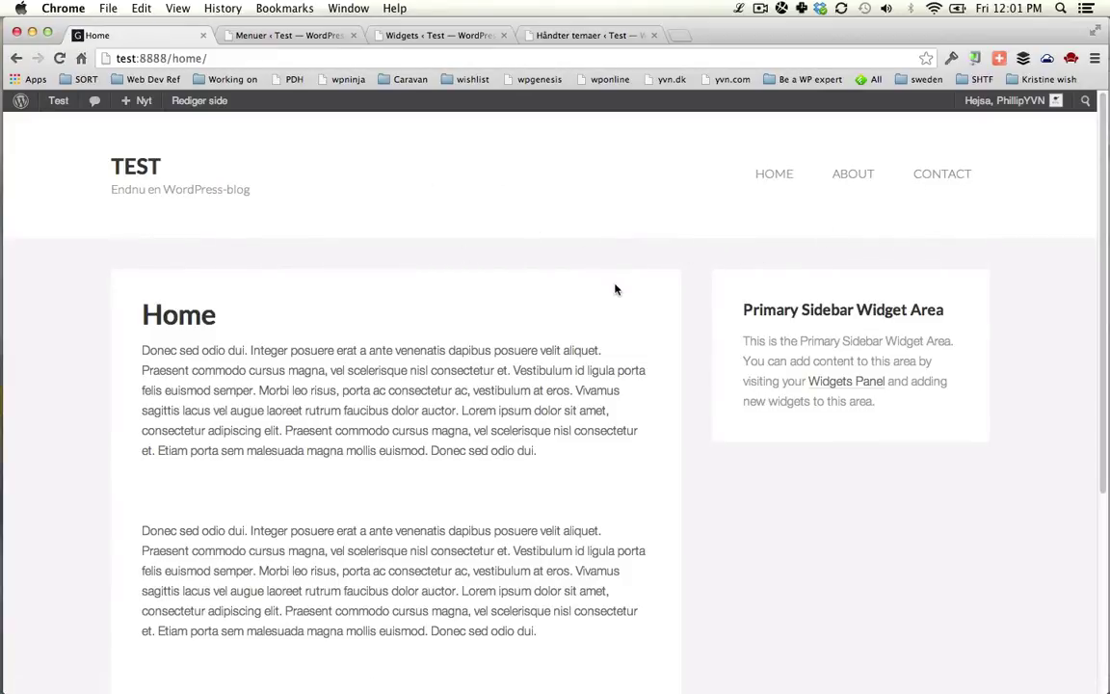
- Return to the widgets tab, open the theme overview from there and activate the Executive Child Theme
{"action": "key", "text": "ctrl+Tab"}
{"action": "key", "text": "ctrl+Tab"}
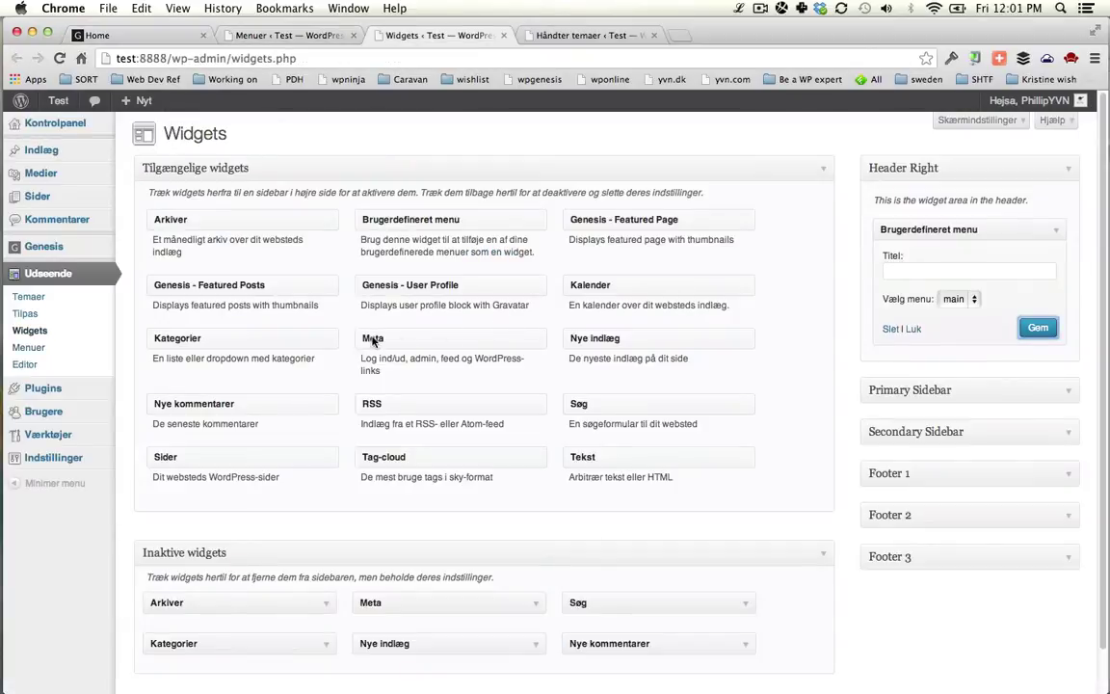
{"action": "left_click", "coordinate": [29, 296]}
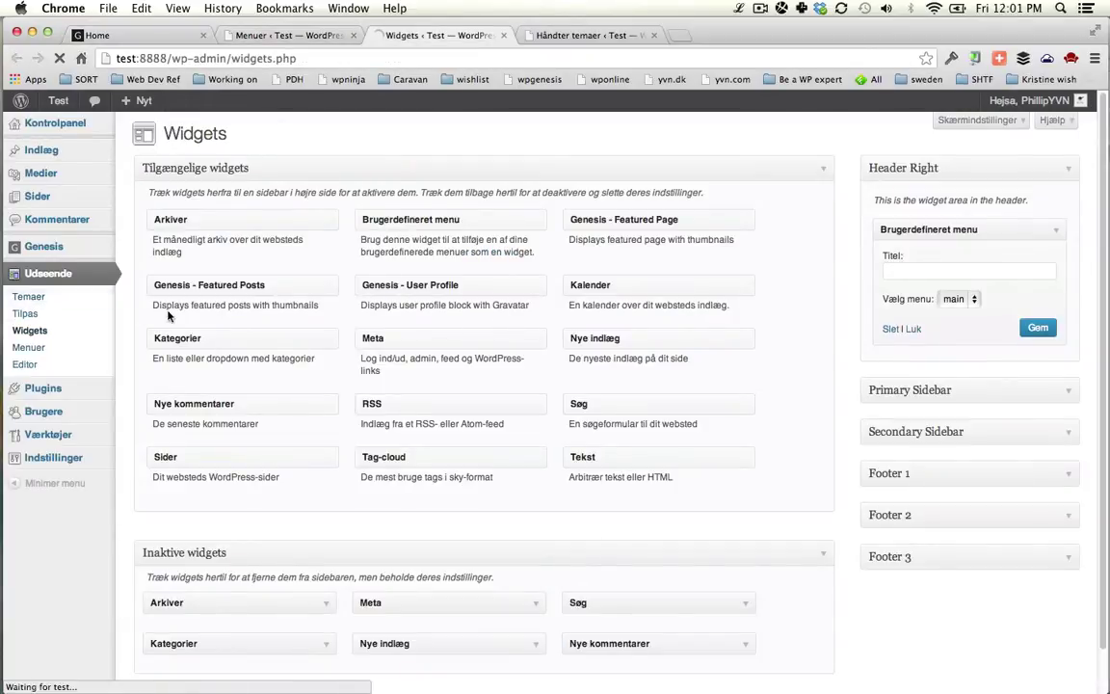
{"action": "scroll", "coordinate": [429, 293], "scroll_direction": "down", "scroll_amount": 1}
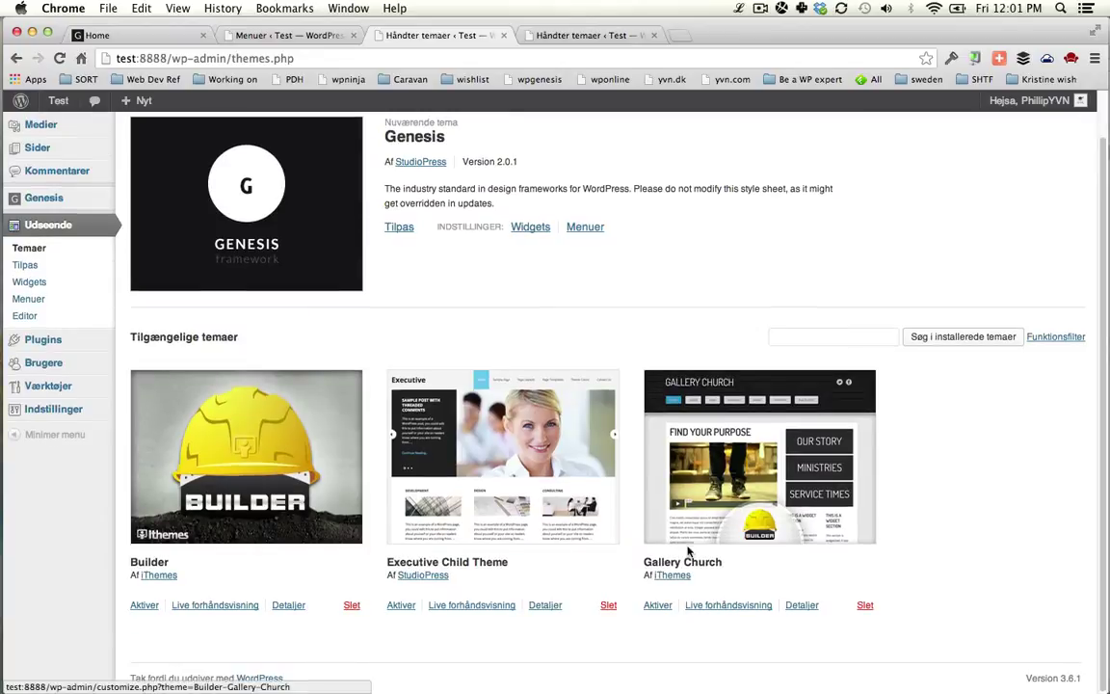
{"action": "left_click", "coordinate": [401, 605]}
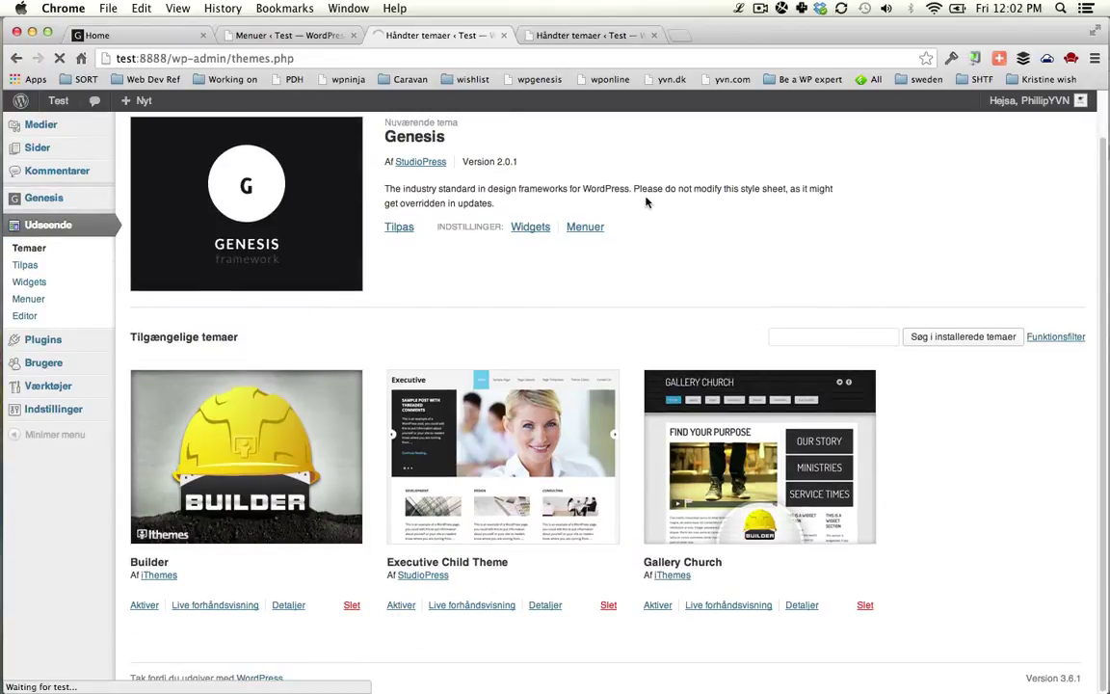
- Reload the published Home page to inspect it under the Executive theme and return to the theme overview
{"action": "key", "text": "super+1"}
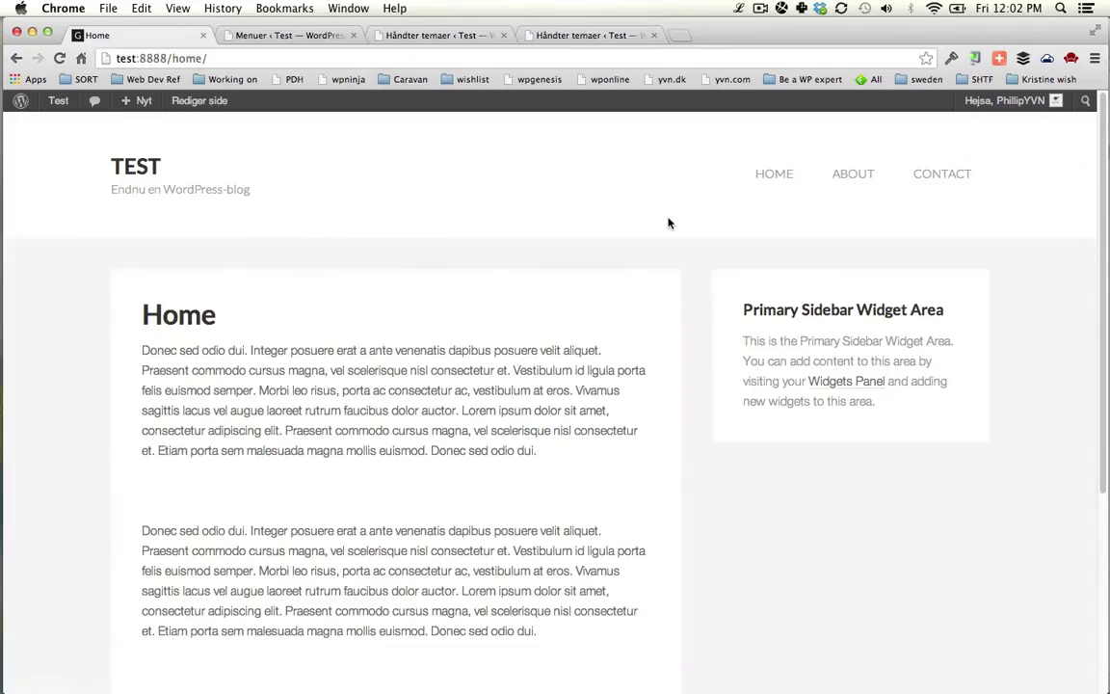
{"action": "key", "text": "super+r"}
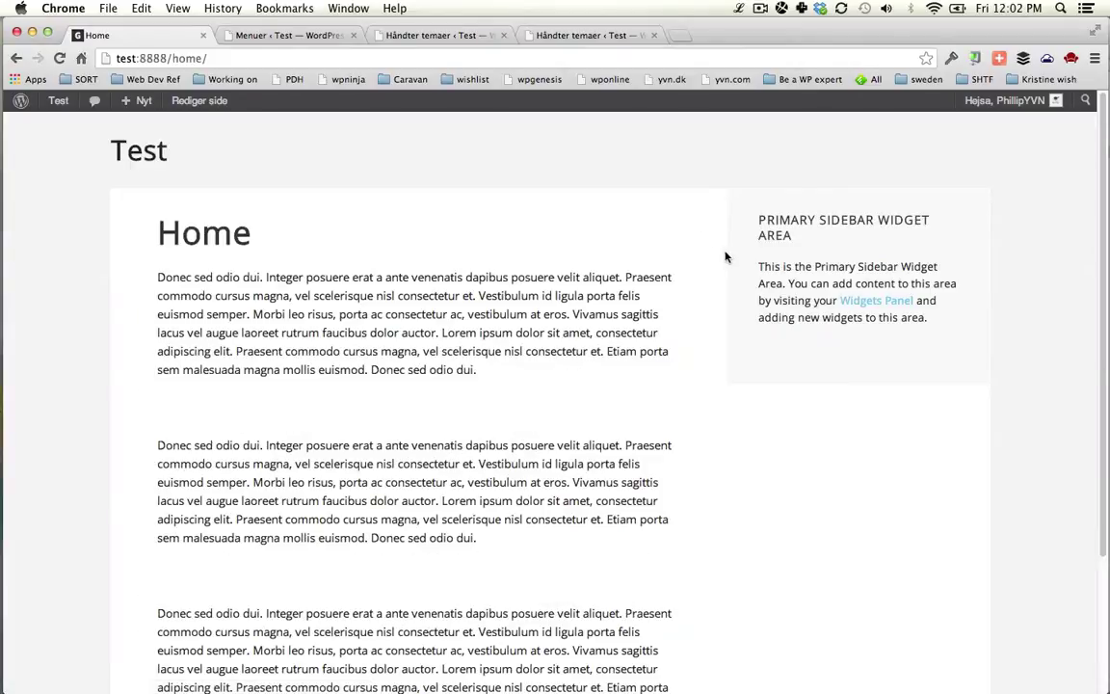
{"action": "key", "text": "ctrl+Tab"}
{"action": "key", "text": "ctrl+Tab"}
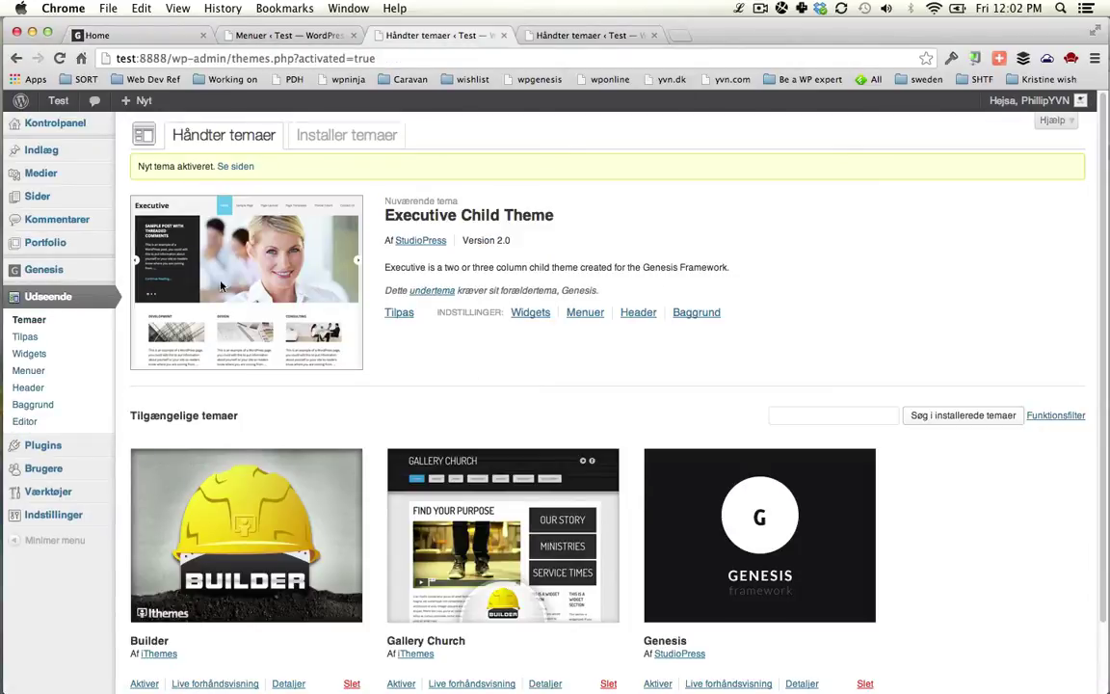
- Open the Executive theme's widgets and remove Arkiver, Kategorier, Meta, Søg, Nye indlæg and Nye kommentarer from the inactive widgets
{"action": "left_click", "coordinate": [530, 313]}
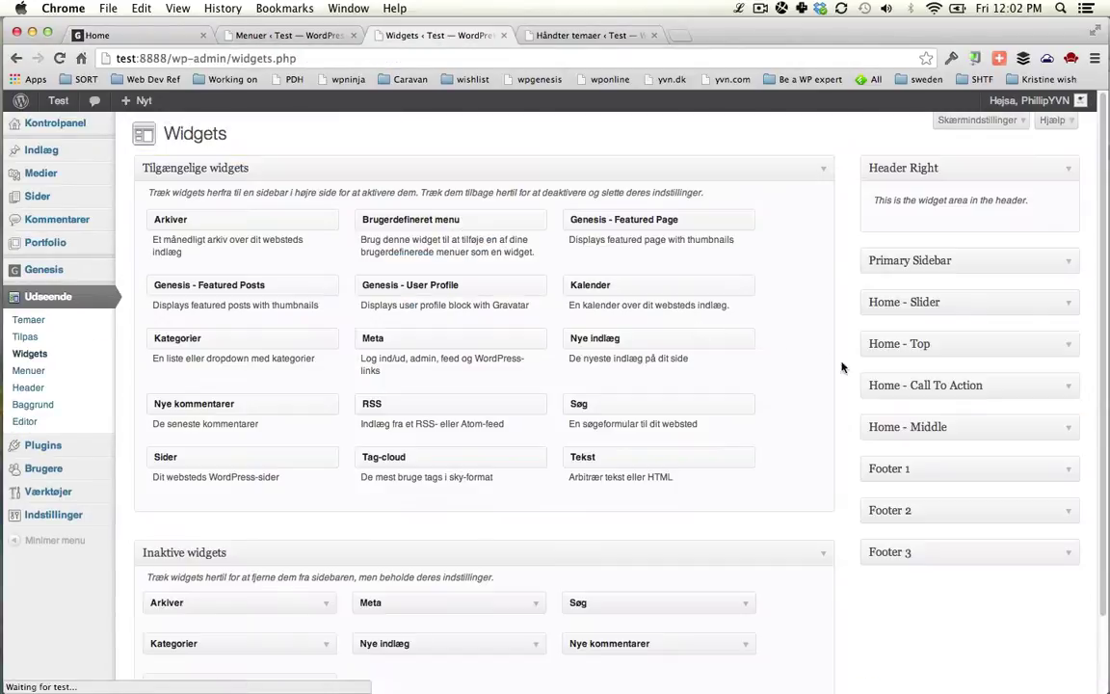
{"action": "scroll", "coordinate": [559, 463], "scroll_direction": "down", "scroll_amount": 2}
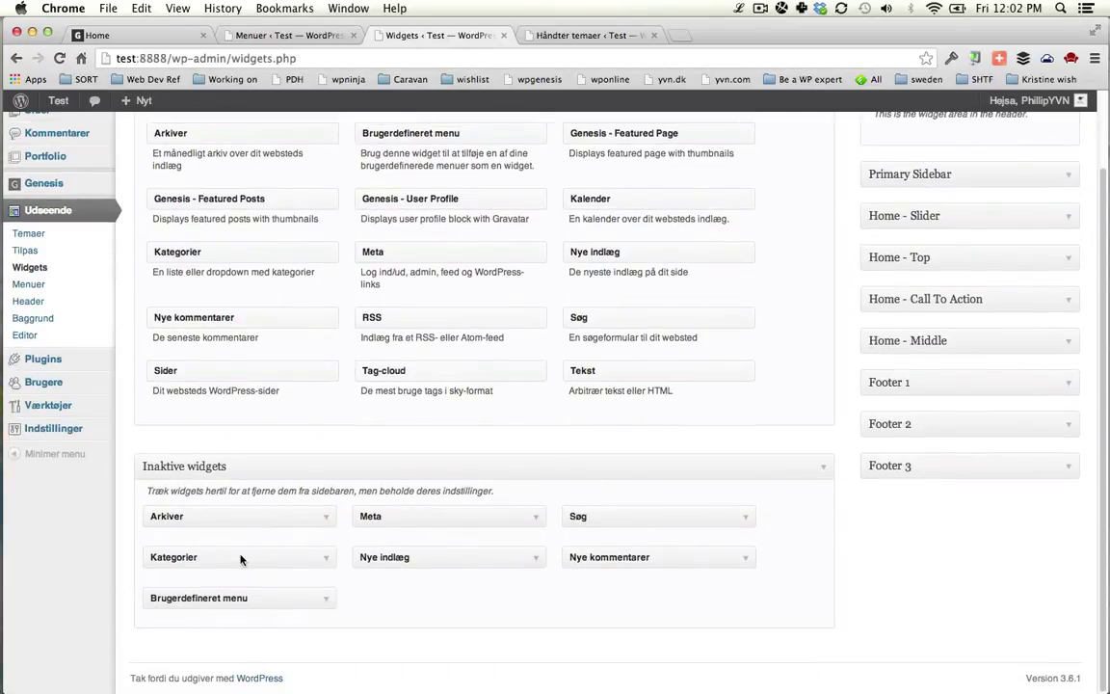
{"action": "left_click_drag", "start_coordinate": [241, 560], "coordinate": [270, 424]}
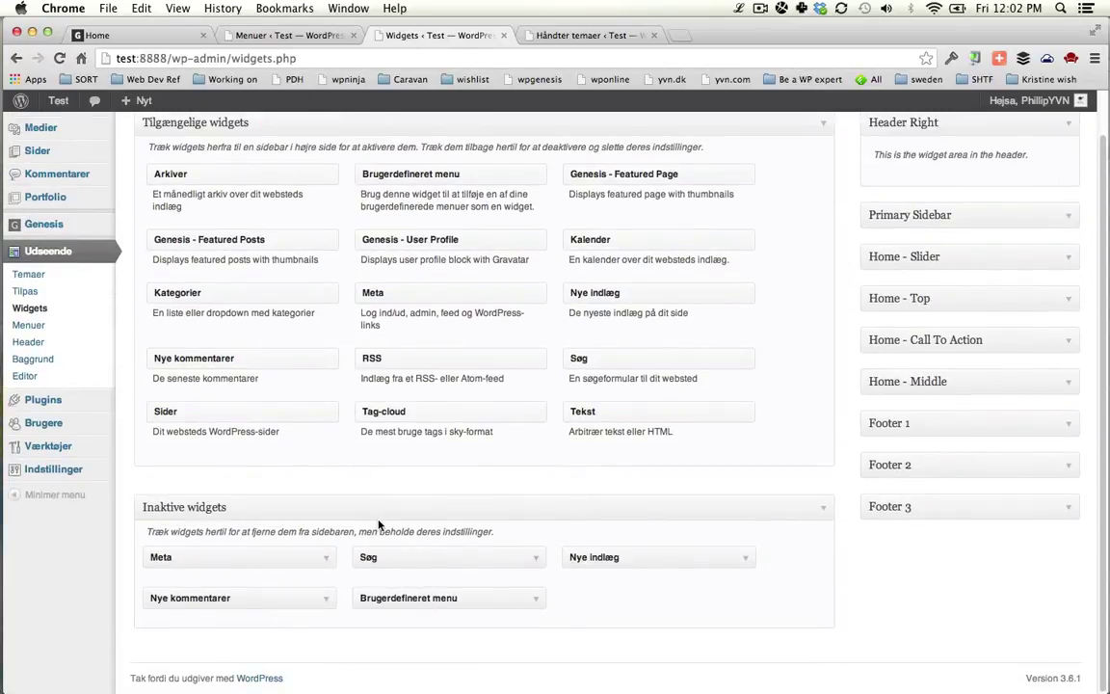
{"action": "left_click_drag", "start_coordinate": [382, 562], "coordinate": [409, 337]}
{"action": "left_click_drag", "start_coordinate": [578, 557], "coordinate": [549, 357]}
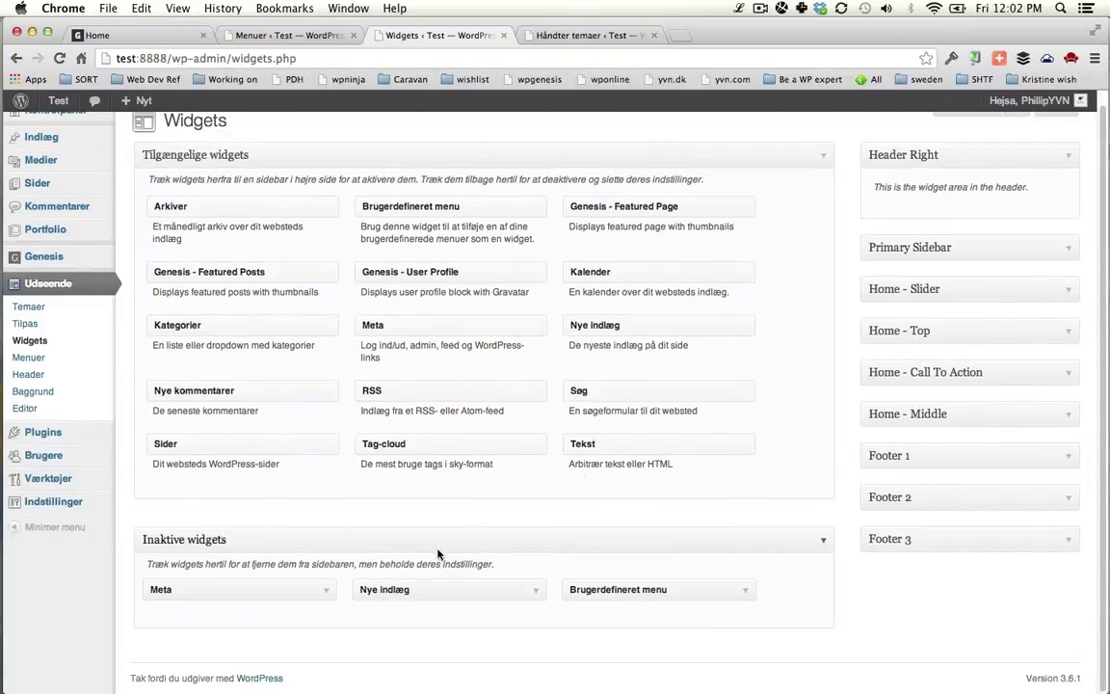
{"action": "left_click_drag", "start_coordinate": [401, 589], "coordinate": [415, 375]}
{"action": "left_click_drag", "start_coordinate": [220, 593], "coordinate": [236, 453]}
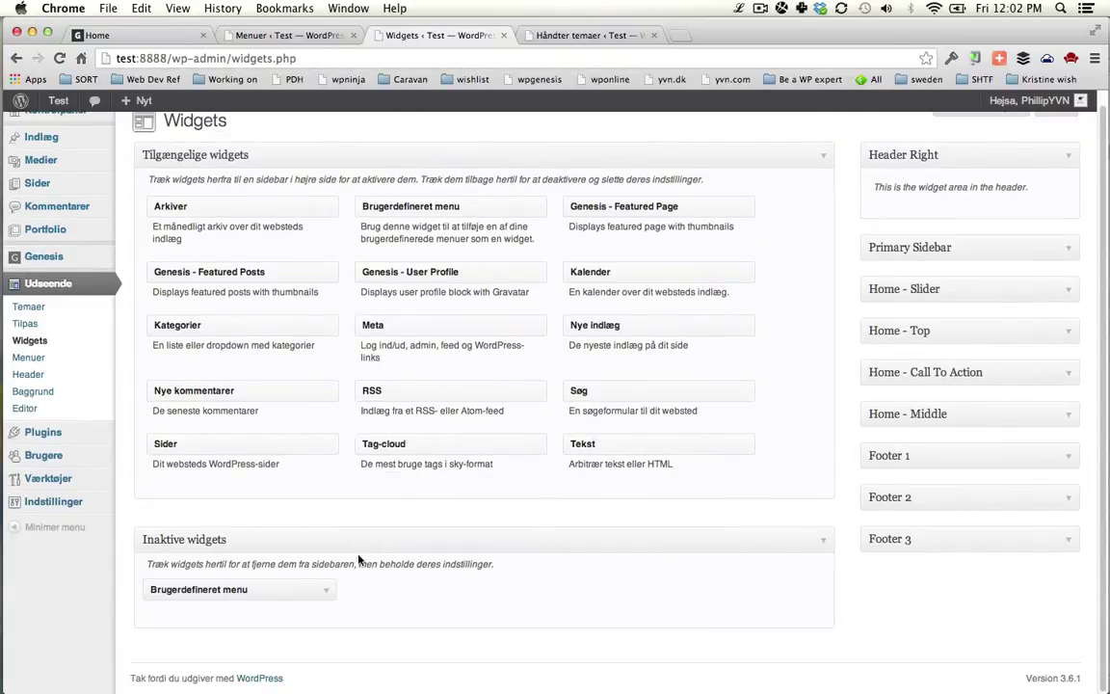
- Move the inactive custom menu widget into the Header Right area and reload the published Home page to check it
{"action": "left_click_drag", "start_coordinate": [260, 589], "coordinate": [1052, 174]}
{"action": "key", "text": "ctrl+Tab"}
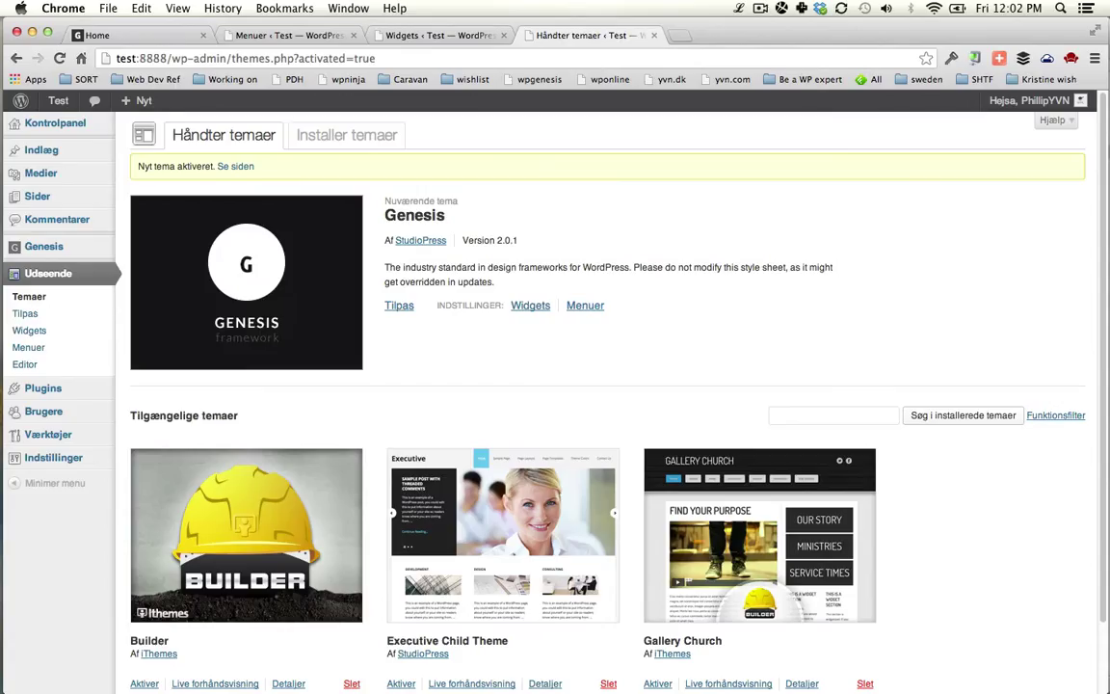
{"action": "key", "text": "ctrl+Tab"}
{"action": "key", "text": "super+r"}
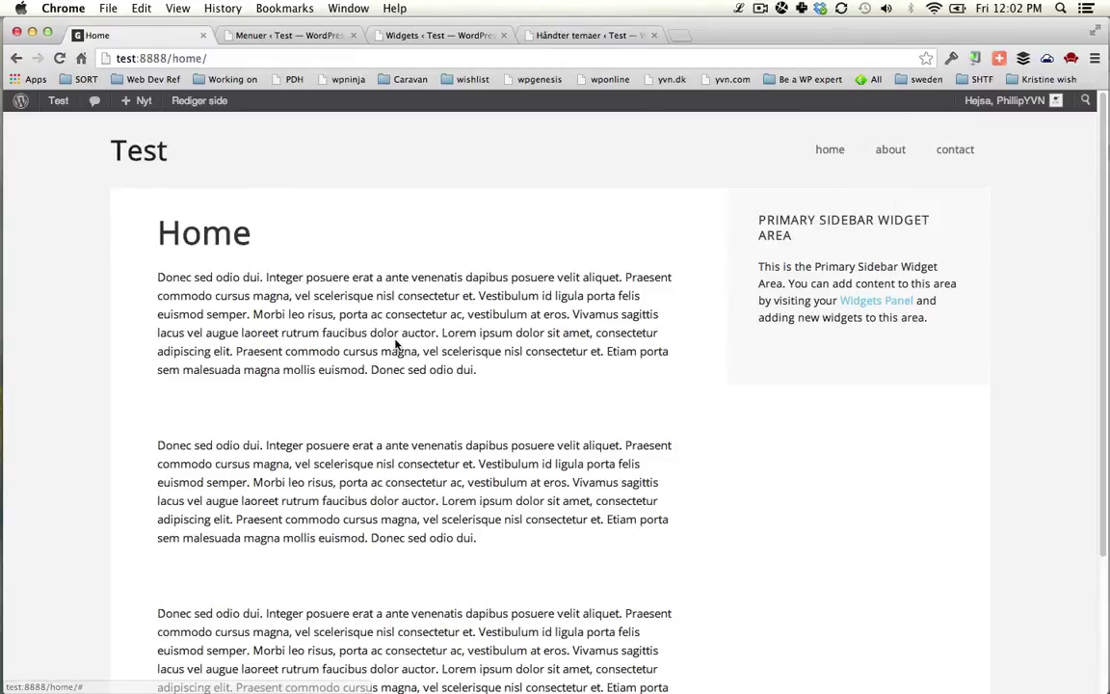
- Open the Genesis Theme Settings in a separate tab, look through the layout, navigation, archive and blog options, and close the tab
{"action": "key", "text": "ctrl+Tab"}
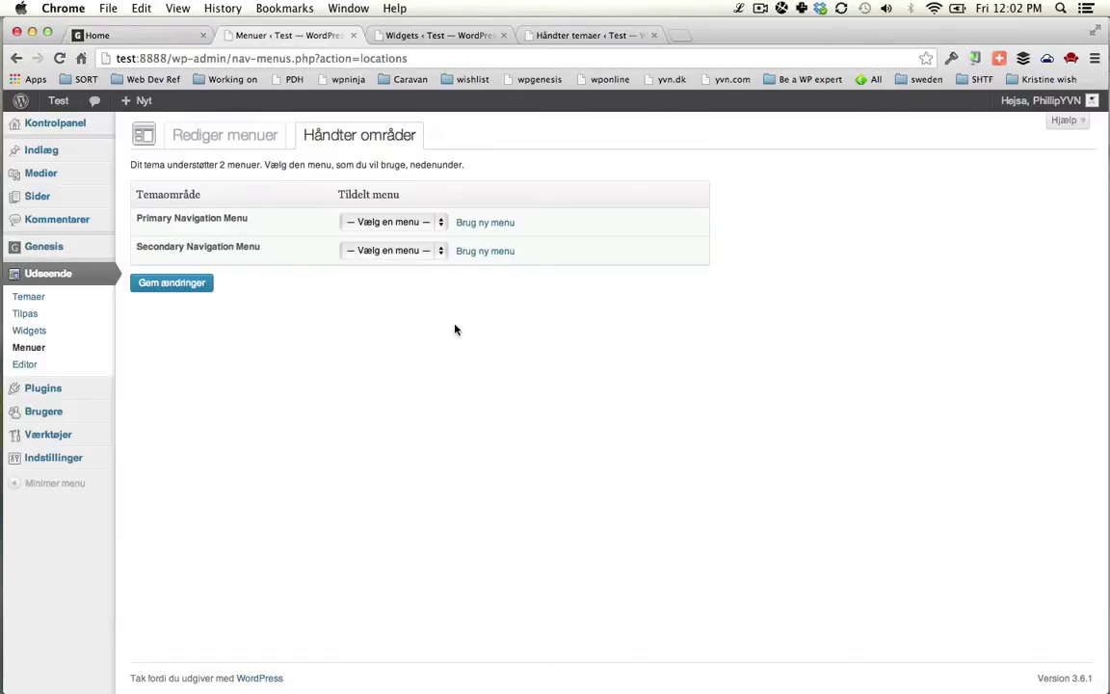
{"action": "key", "text": "ctrl+Tab"}
{"action": "key", "text": "ctrl+shift+Tab"}
{"action": "key", "text": "ctrl+shift+Tab"}
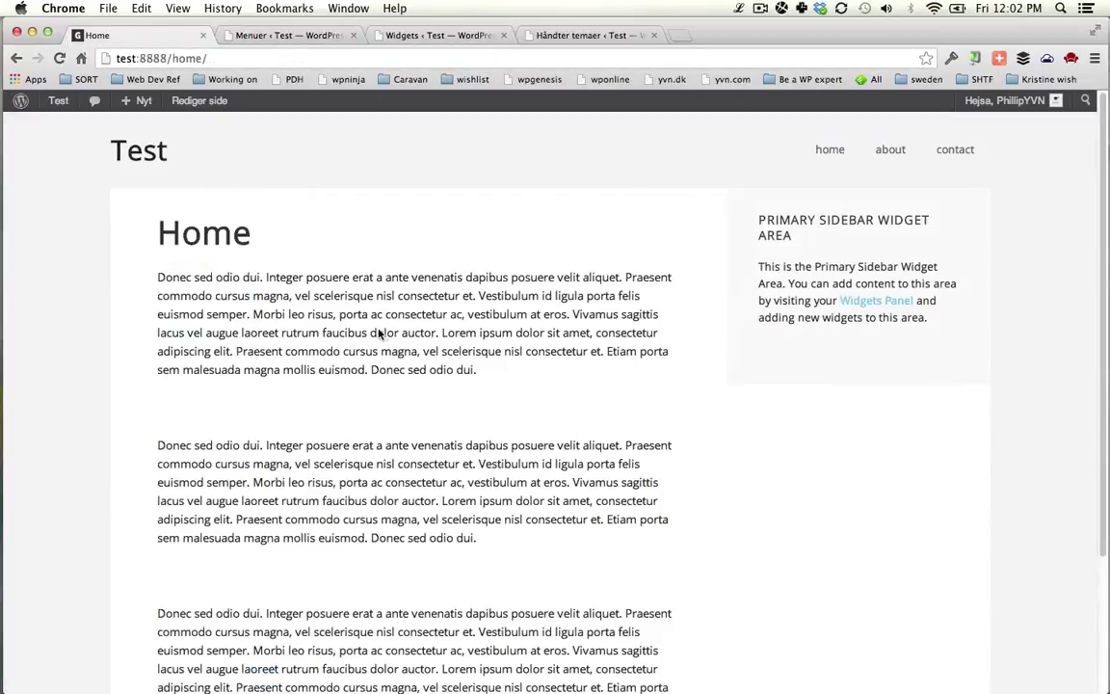
{"action": "key", "text": "ctrl+Tab"}
{"action": "mouse_move", "coordinate": [85, 248]}
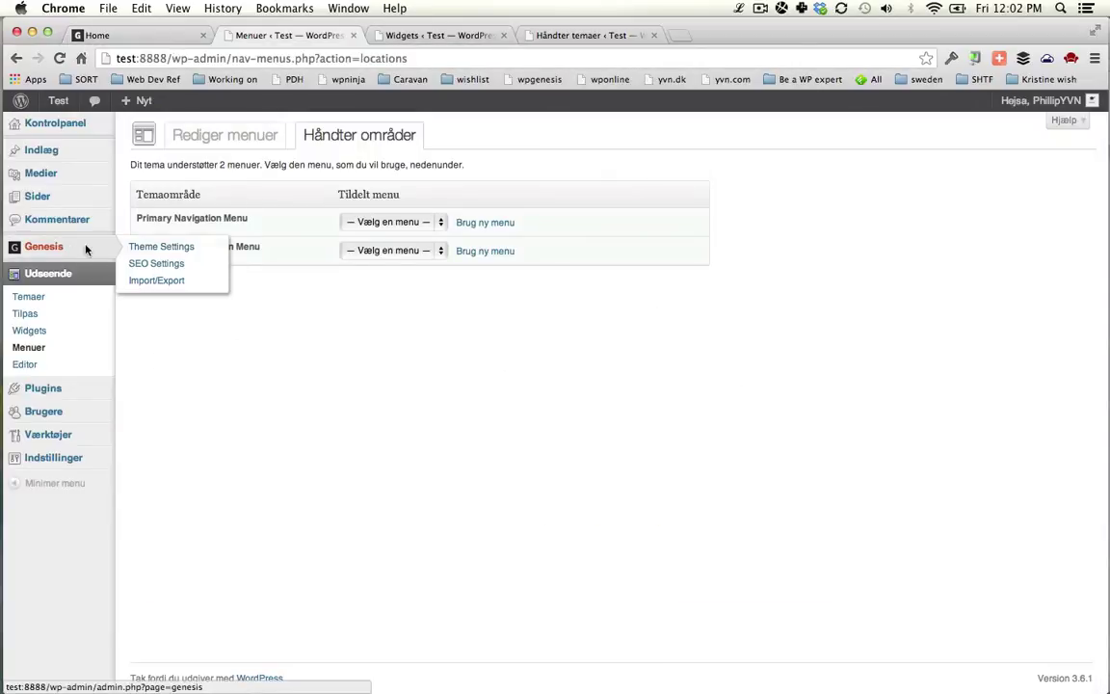
{"action": "left_click", "coordinate": [165, 246], "text": "super"}
{"action": "key", "text": "ctrl+Tab"}
{"action": "scroll", "coordinate": [409, 292], "scroll_direction": "down", "scroll_amount": 2}
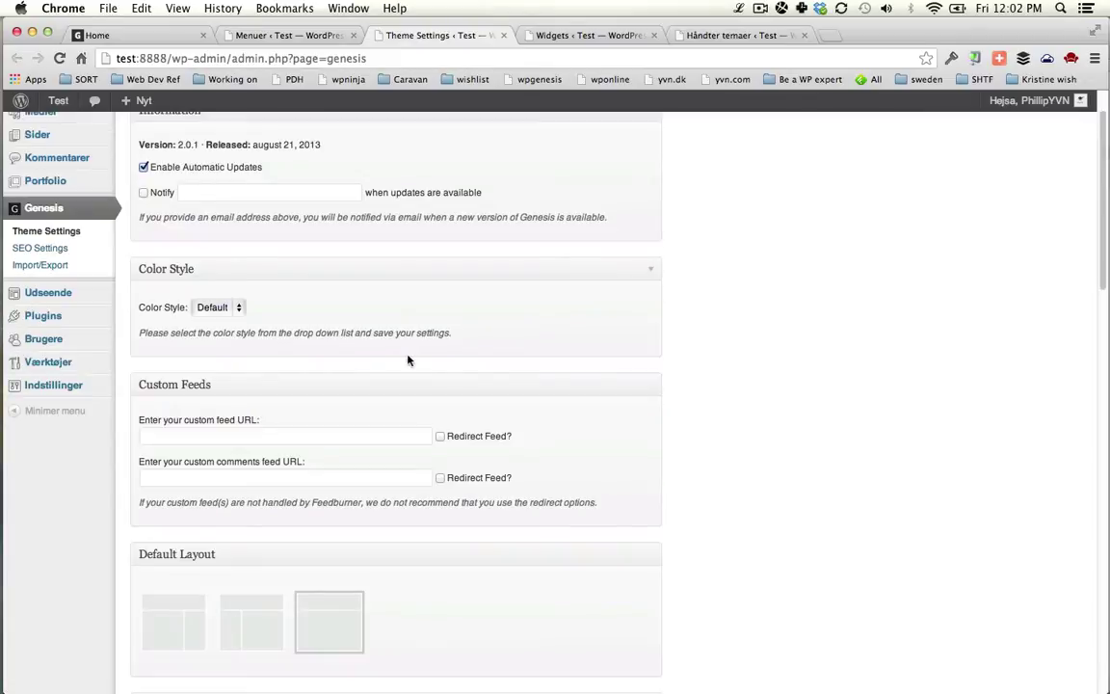
{"action": "scroll", "coordinate": [291, 340], "scroll_direction": "down", "scroll_amount": 10}
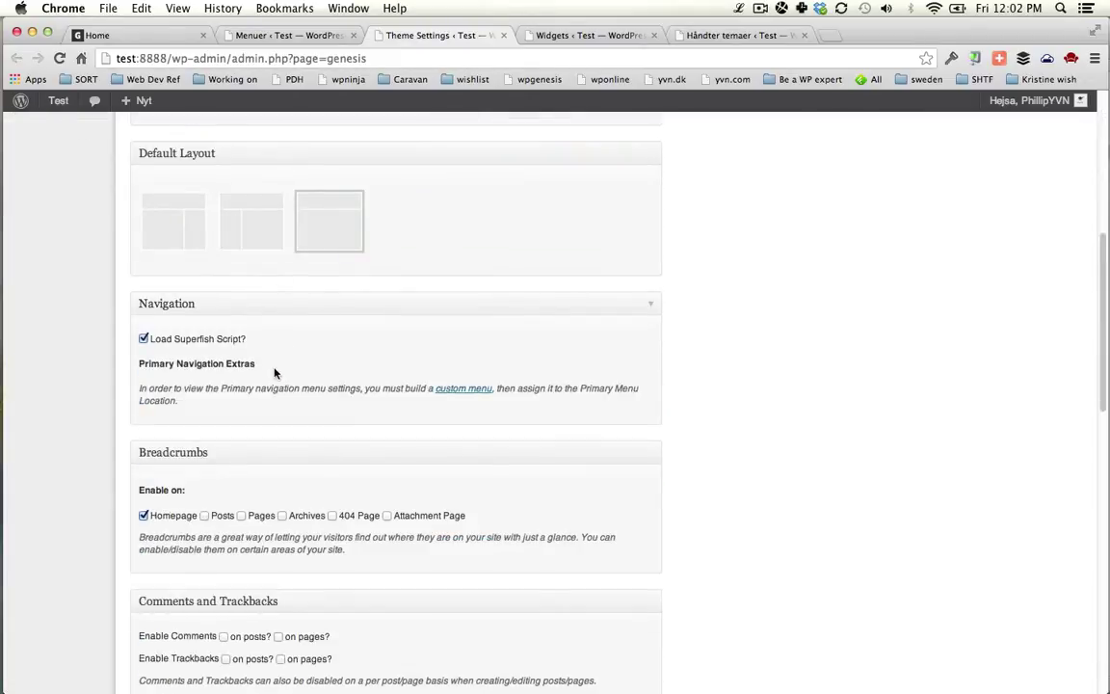
{"action": "scroll", "coordinate": [191, 476], "scroll_direction": "down", "scroll_amount": 12}
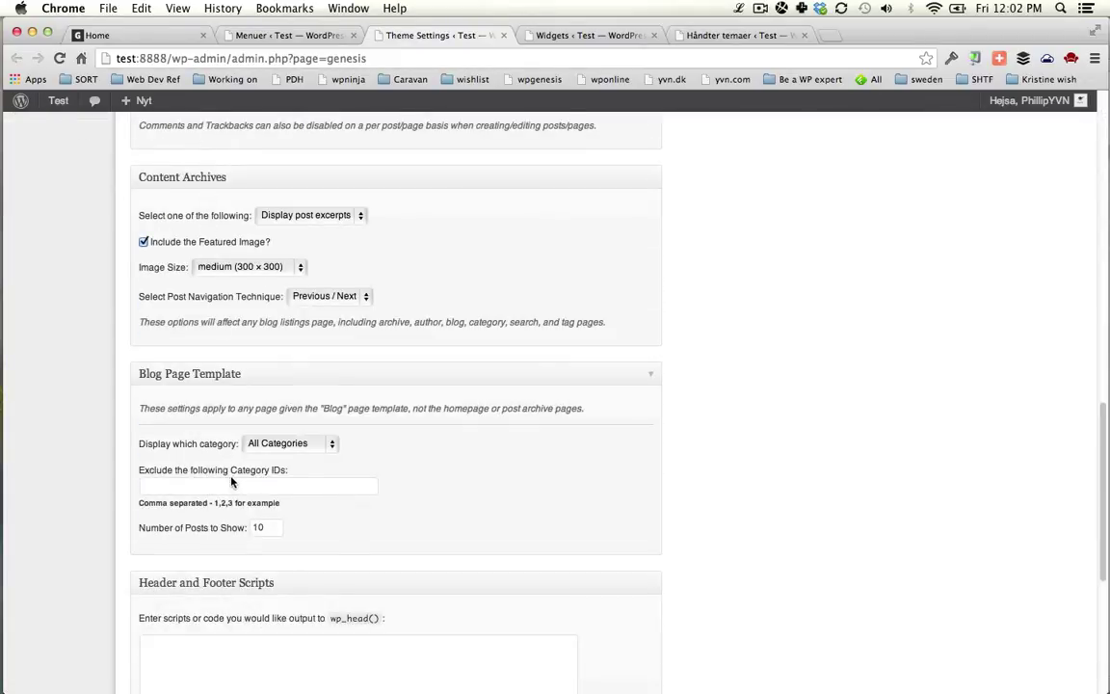
{"action": "scroll", "coordinate": [271, 479], "scroll_direction": "down", "scroll_amount": 3}
{"action": "key", "text": "super+w"}
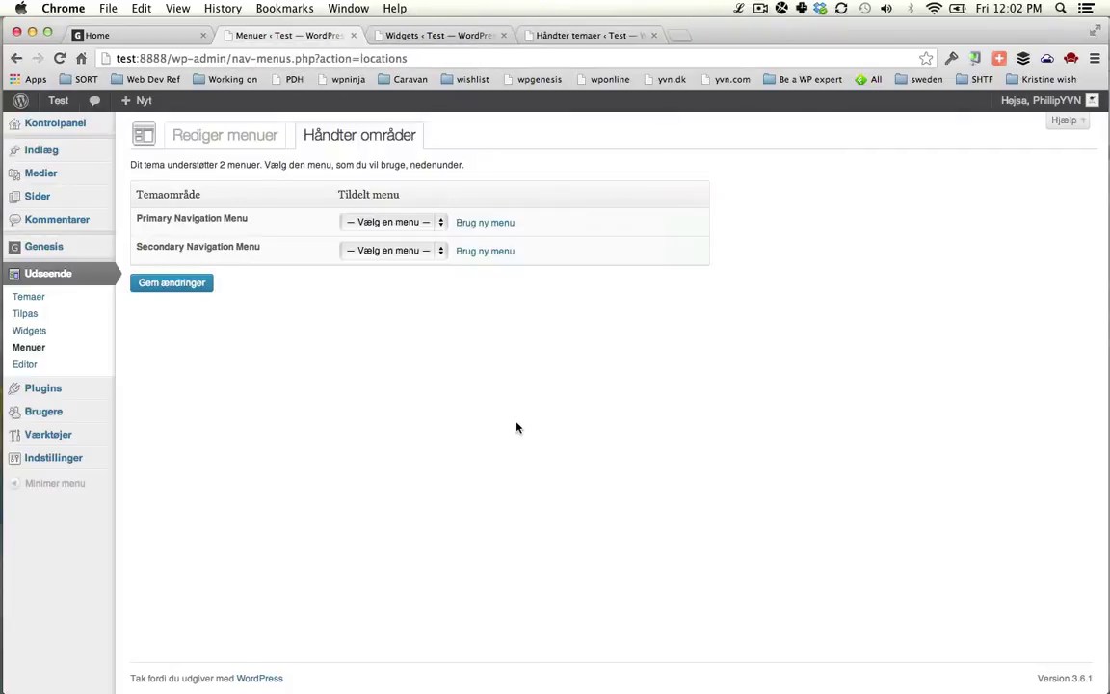
- Close the leftover theme overview tab and return to the widgets overview
{"action": "key", "text": "ctrl+Tab"}
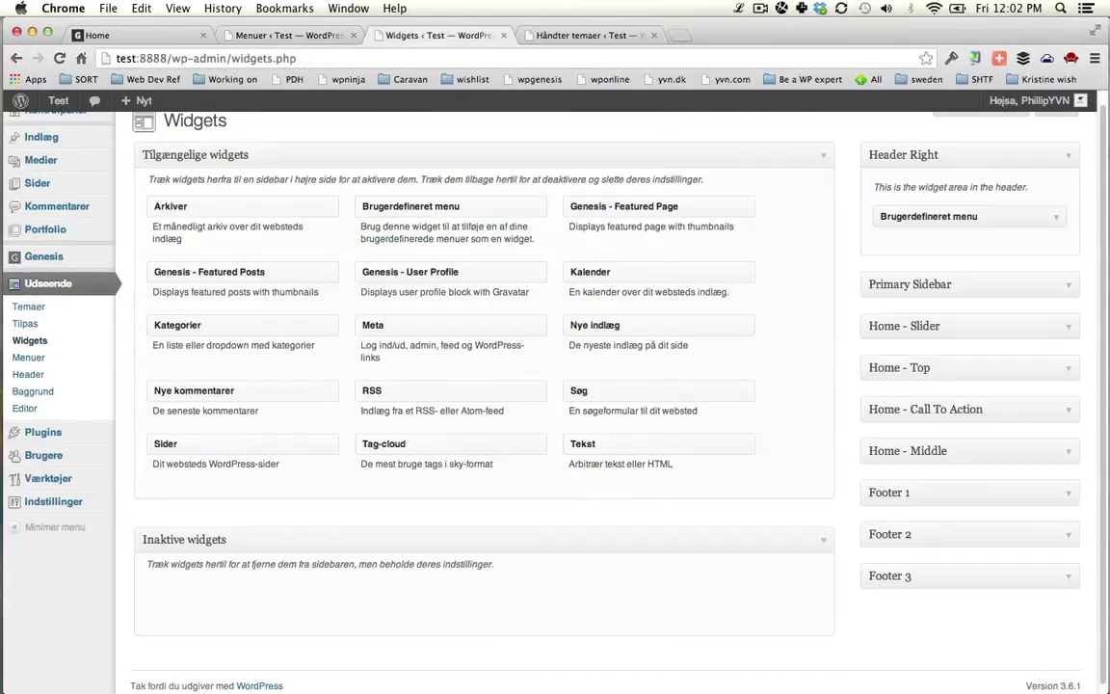
{"action": "key", "text": "ctrl+Tab"}
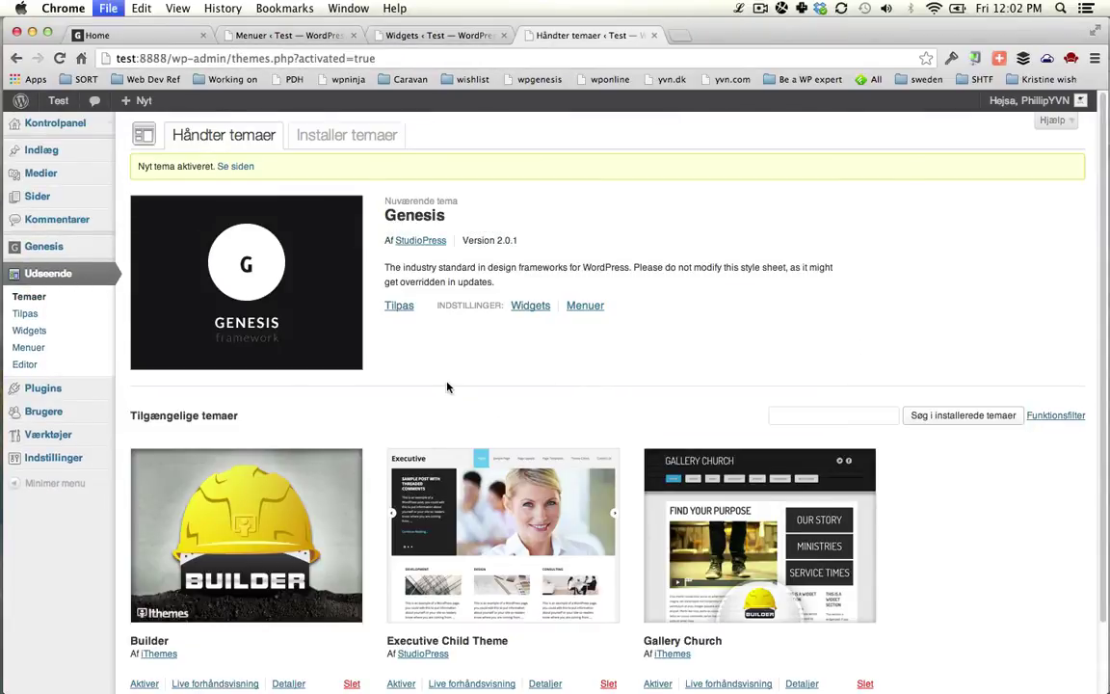
{"action": "key", "text": "super+w"}
{"action": "key", "text": "ctrl+Tab"}
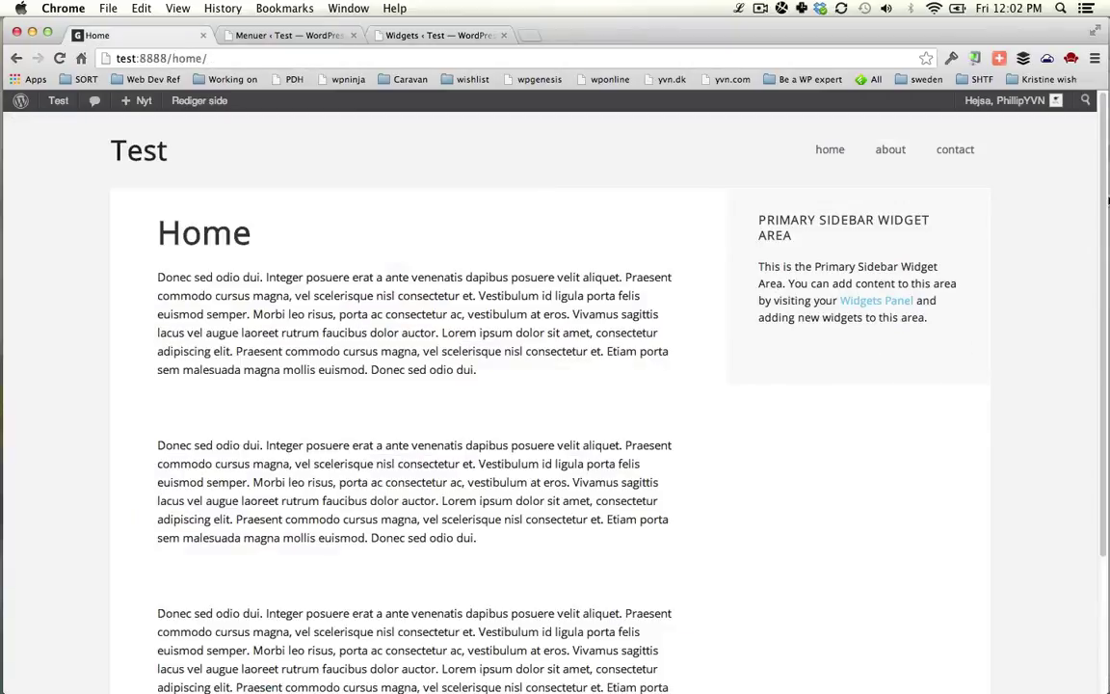
{"action": "key", "text": "ctrl+Tab"}
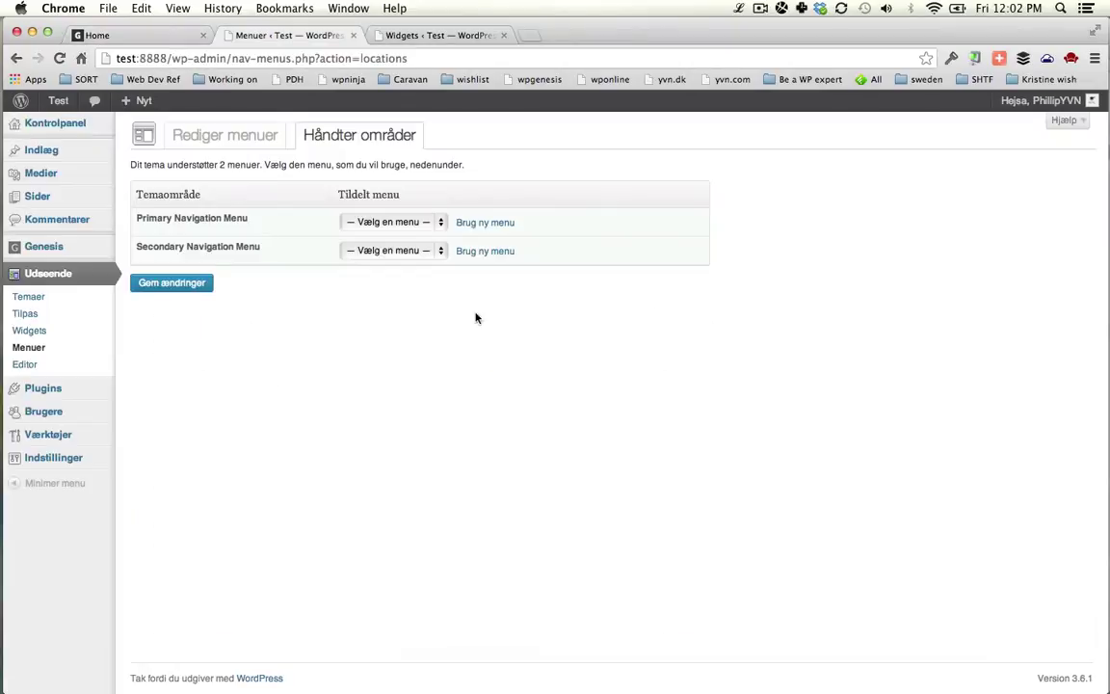
{"action": "key", "text": "ctrl+Tab"}
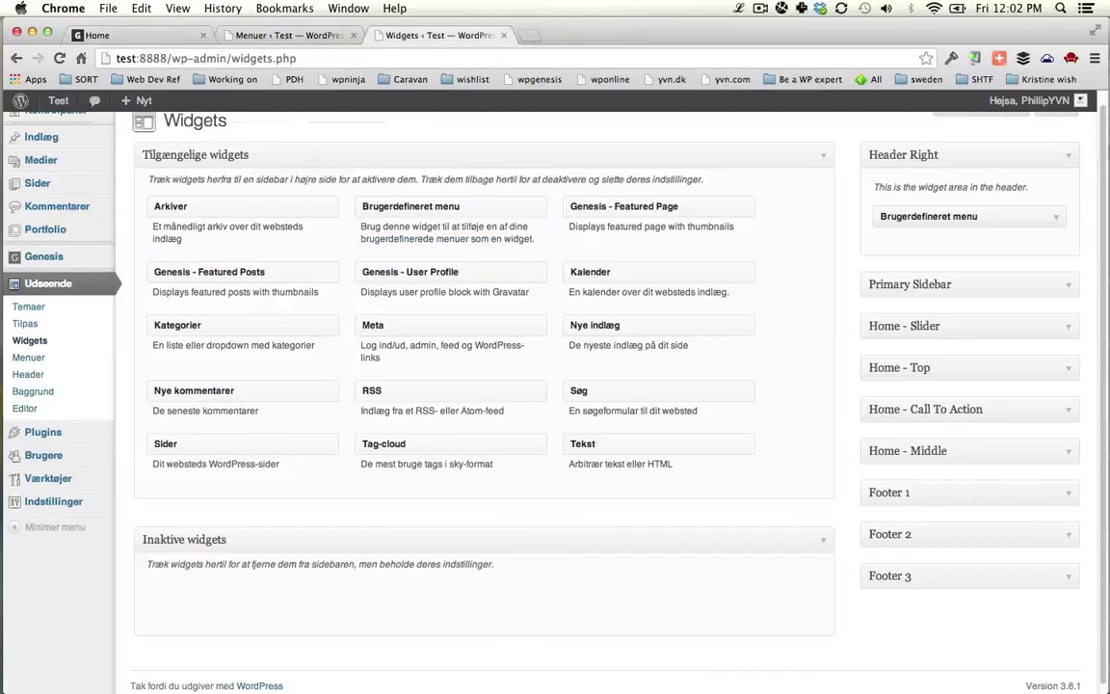
- Add the Genesis - User Profile widget to the Primary Sidebar with Gravatar size Large (85px) and alignment Left
{"action": "left_click", "coordinate": [941, 283]}
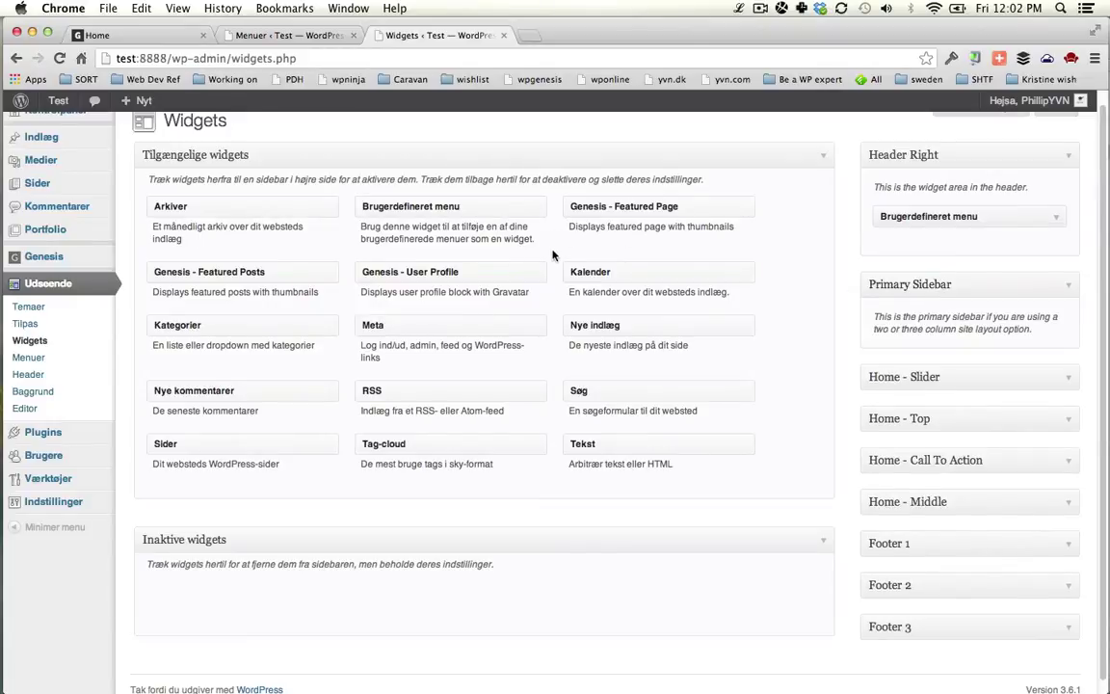
{"action": "left_click_drag", "start_coordinate": [445, 276], "coordinate": [929, 317]}
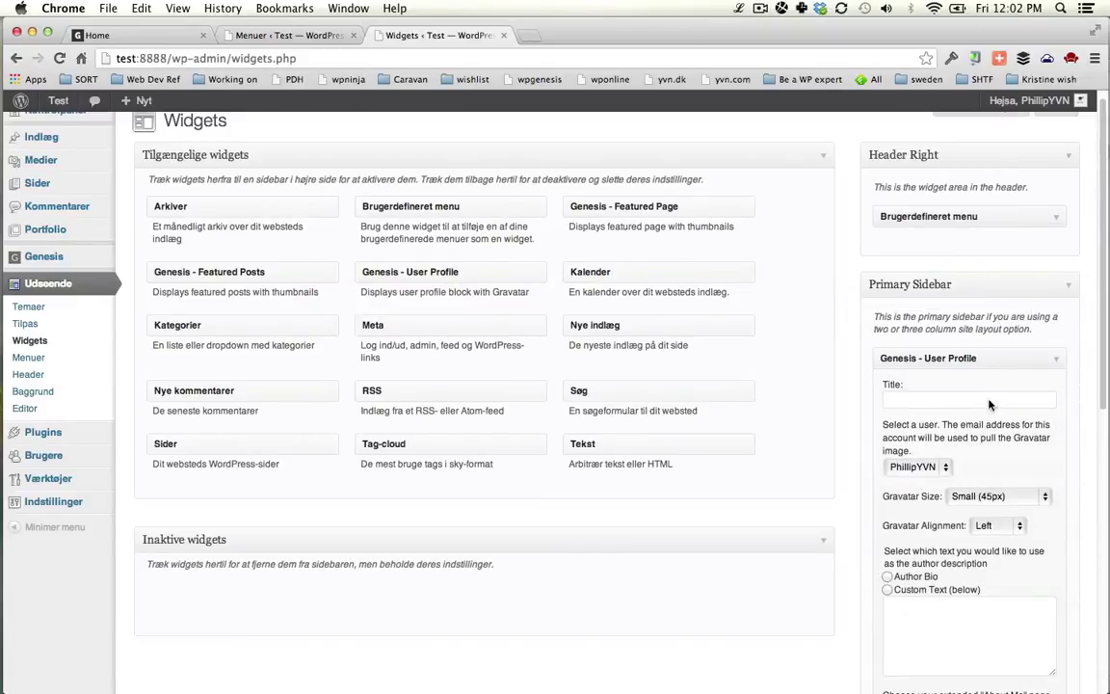
{"action": "scroll", "coordinate": [995, 487], "scroll_direction": "down", "scroll_amount": 3}
{"action": "left_click", "coordinate": [999, 376]}
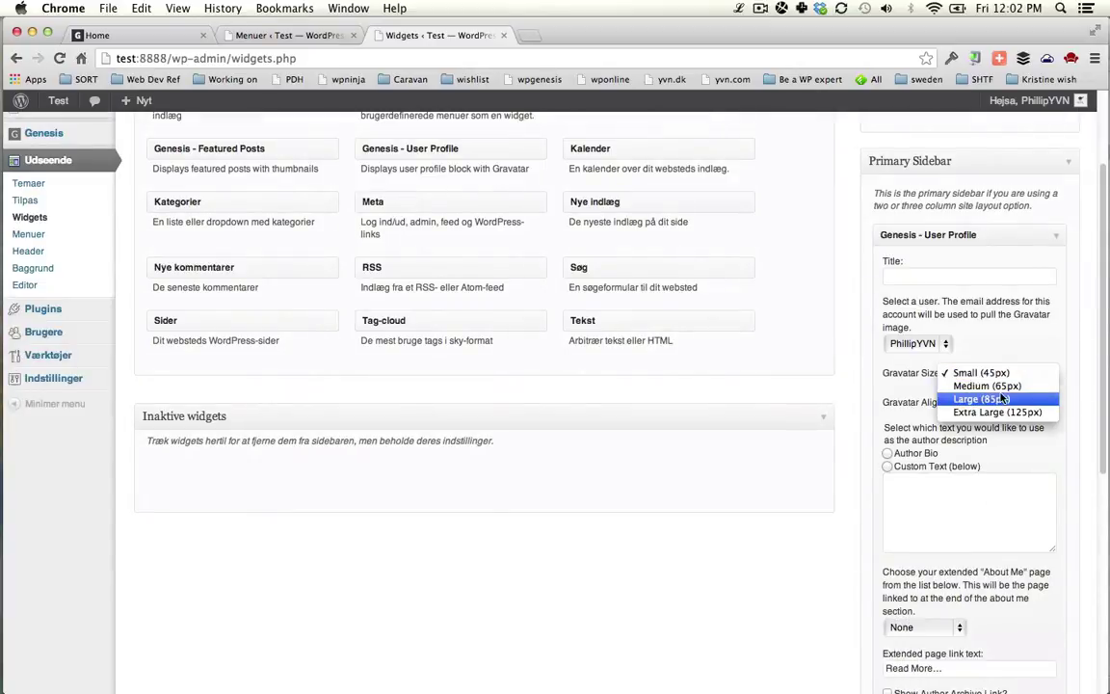
{"action": "left_click", "coordinate": [1003, 398]}
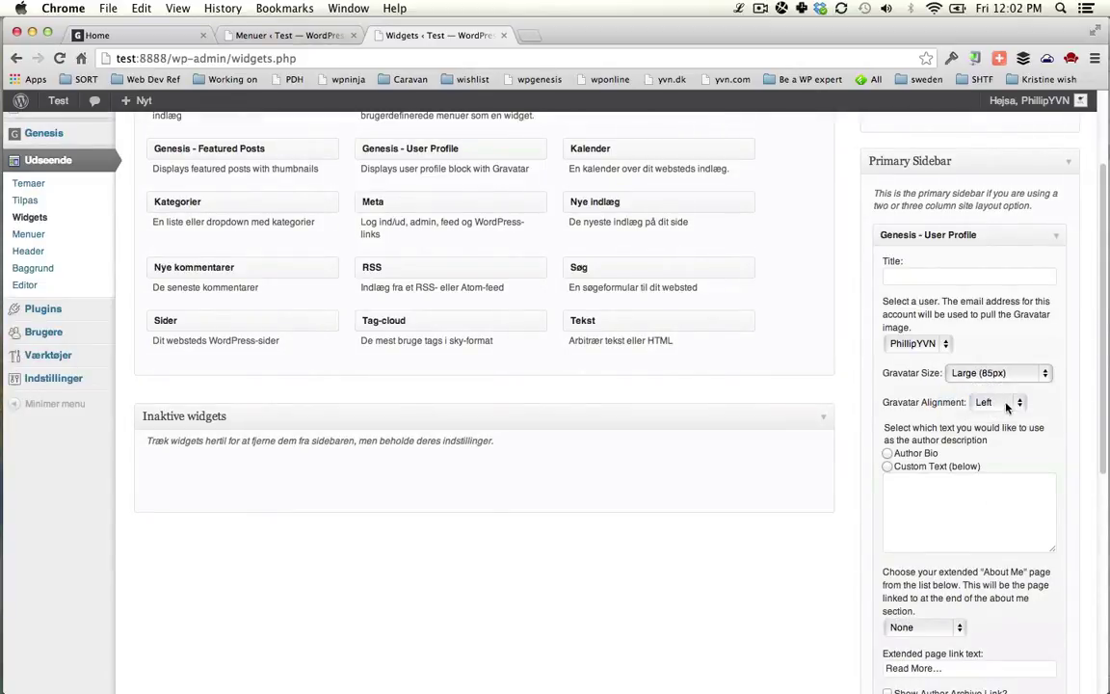
{"action": "left_click", "coordinate": [1006, 405]}
{"action": "left_click", "coordinate": [1002, 416]}
{"action": "left_click", "coordinate": [997, 402]}
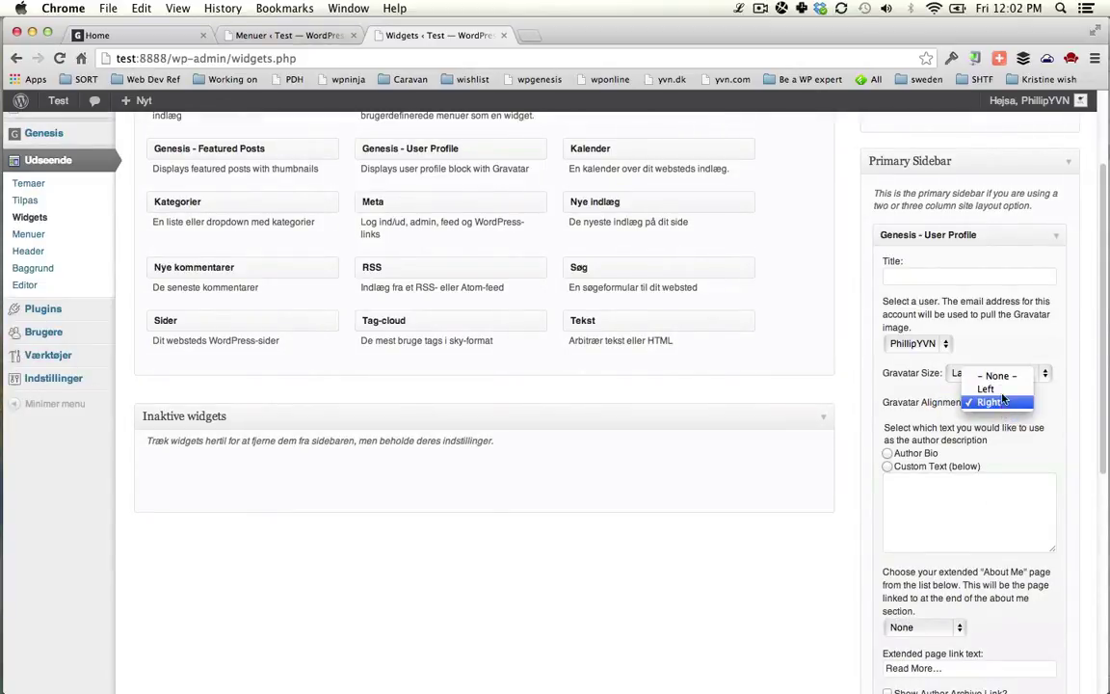
{"action": "left_click", "coordinate": [985, 388]}
- Title the user profile widget "About" followed by the author's first name
{"action": "left_click", "coordinate": [934, 277]}
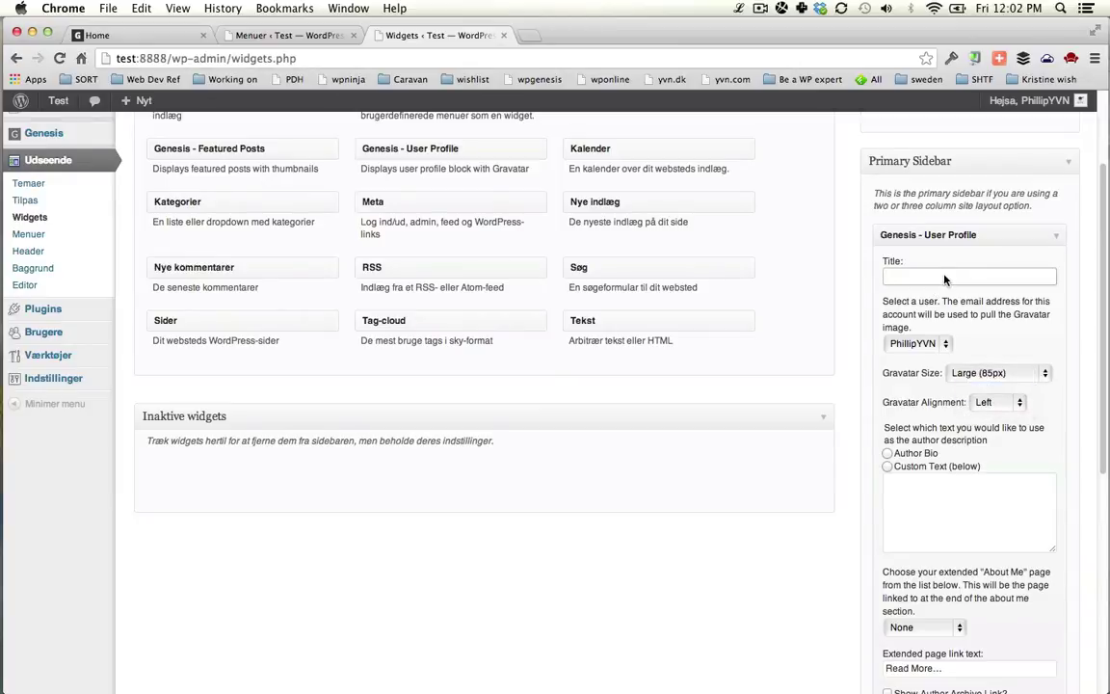
{"action": "type", "text": "About"}
{"action": "type", "text": " me"}
{"action": "scroll", "coordinate": [927, 276], "scroll_direction": "down", "scroll_amount": 2}
{"action": "key", "text": "BackSpace"}
{"action": "key", "text": "BackSpace"}
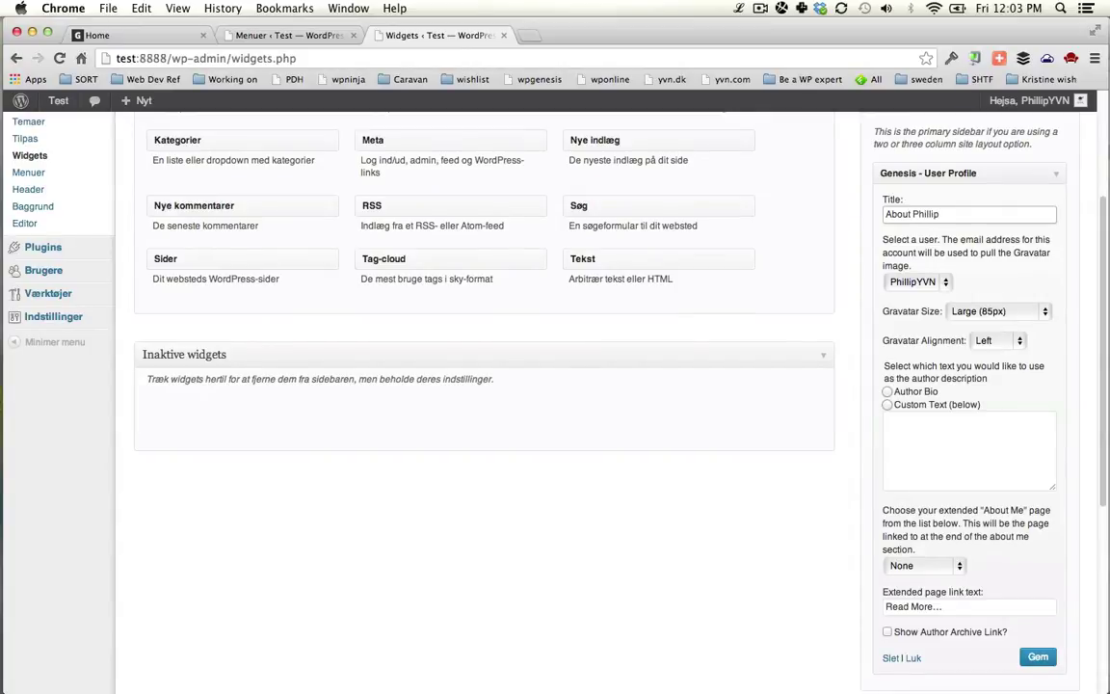
- Use the Author Bio as the profile description and choose Eksempelside as the extended "About Me" page
{"action": "scroll", "coordinate": [892, 330], "scroll_direction": "down", "scroll_amount": 2}
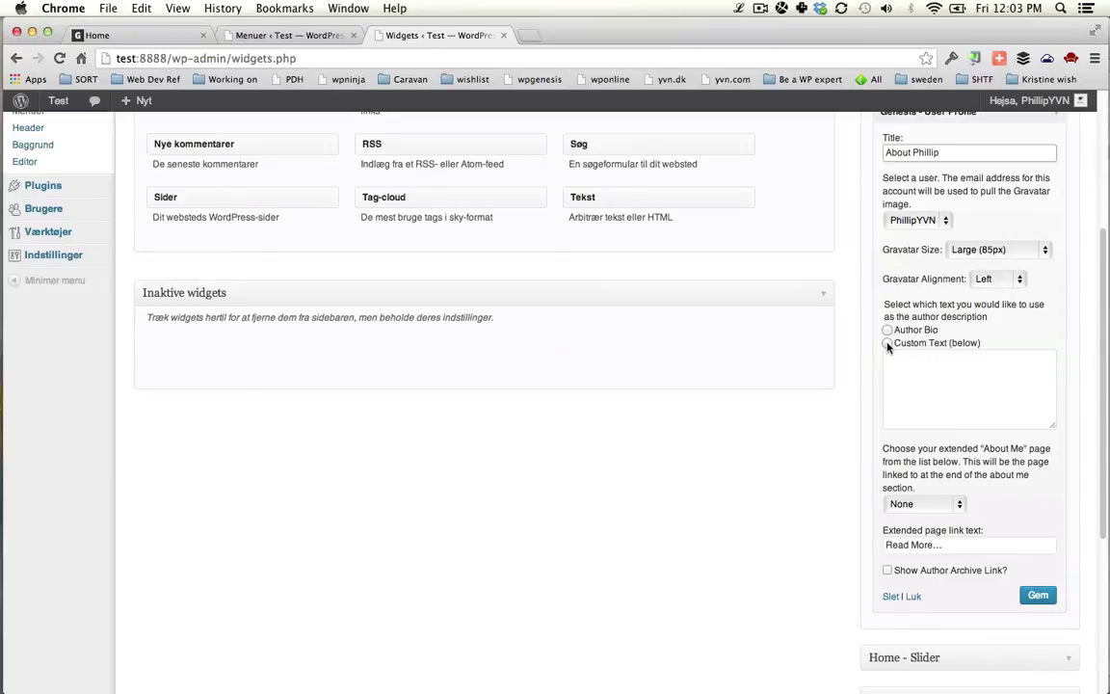
{"action": "left_click", "coordinate": [887, 330]}
{"action": "scroll", "coordinate": [961, 493], "scroll_direction": "down", "scroll_amount": 1}
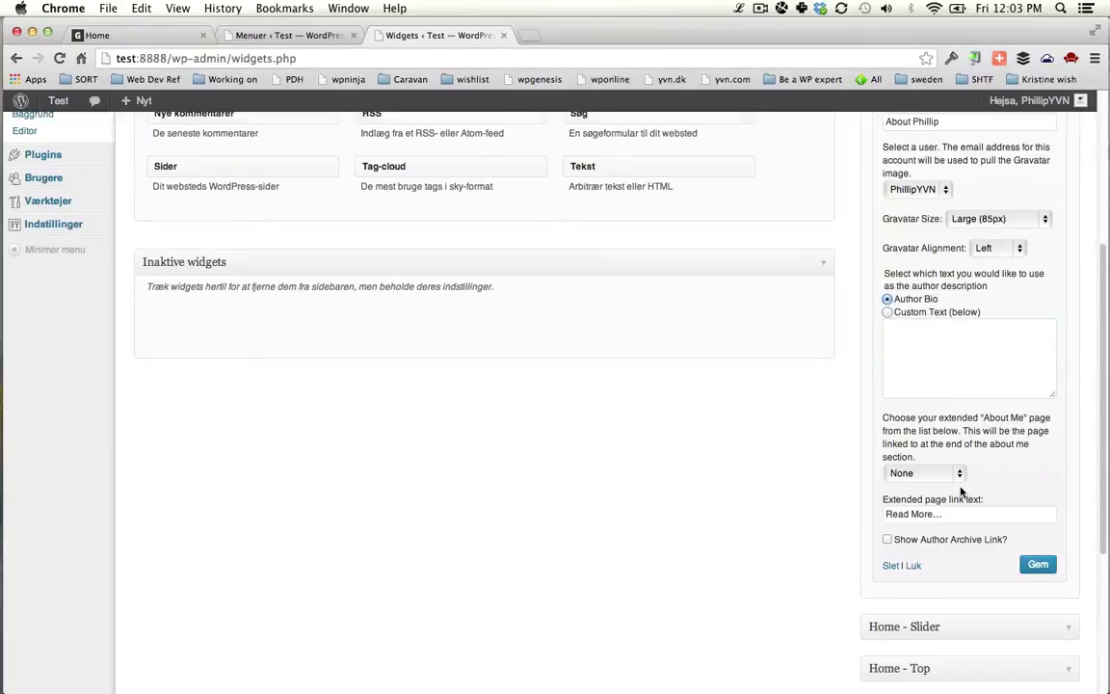
{"action": "scroll", "coordinate": [960, 492], "scroll_direction": "down", "scroll_amount": 3}
{"action": "left_click", "coordinate": [920, 381]}
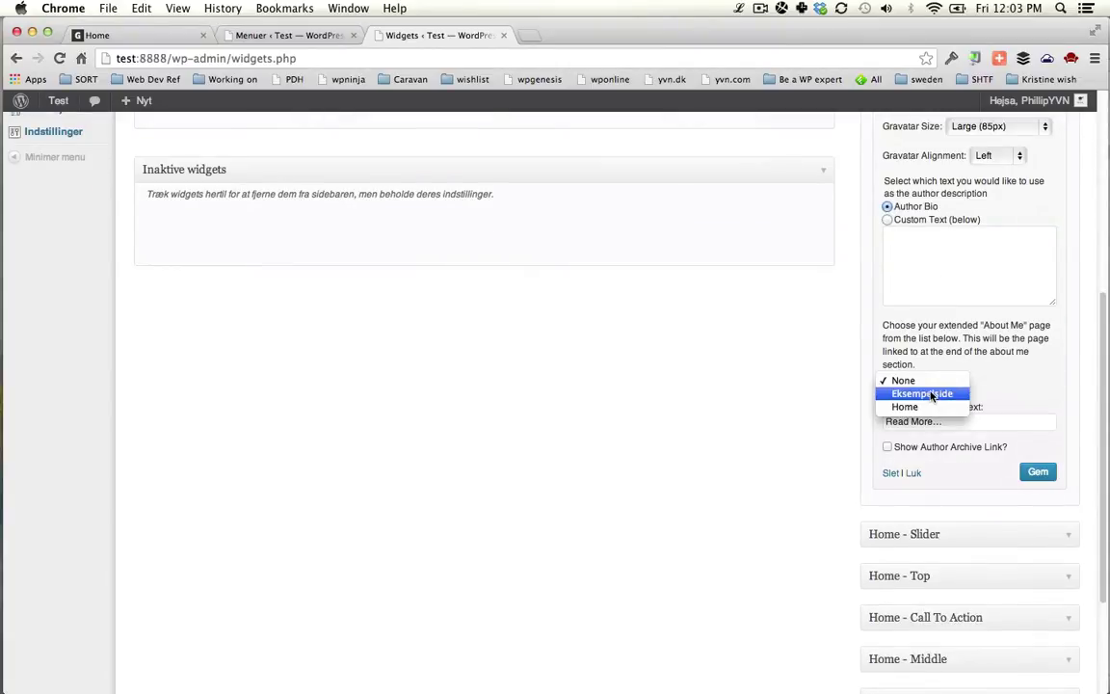
{"action": "left_click", "coordinate": [933, 396]}
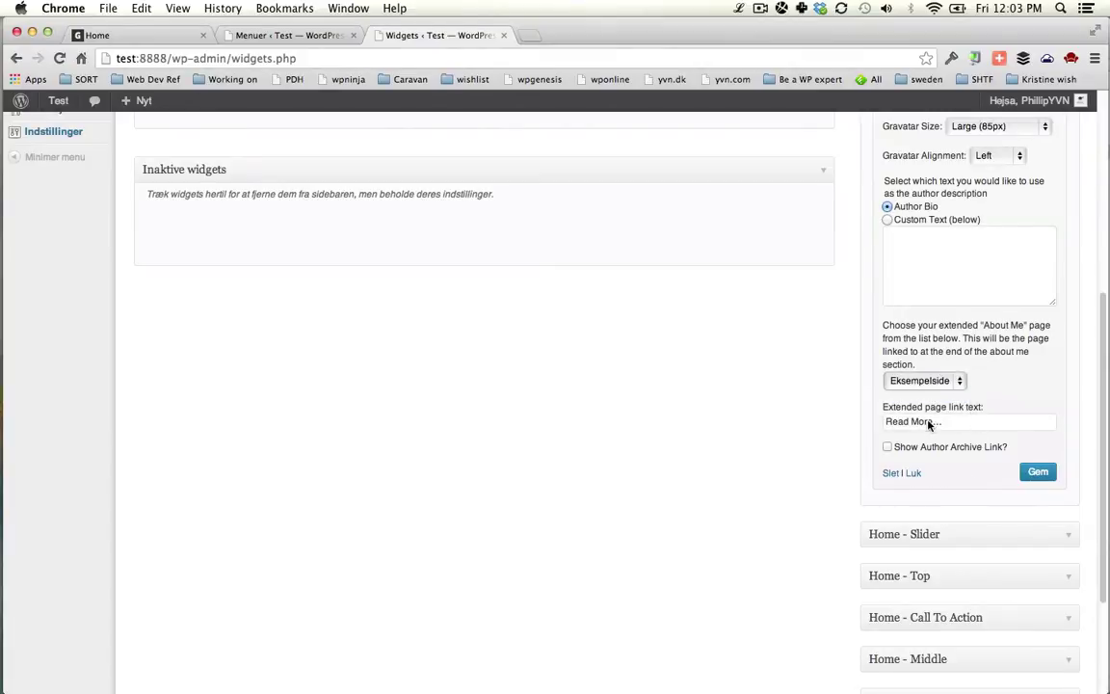
- Set the extended page link text to "Learn more about me…", enable the author archive link and save the widget
{"action": "triple_click", "coordinate": [922, 422]}
{"action": "type", "text": "Learn"}
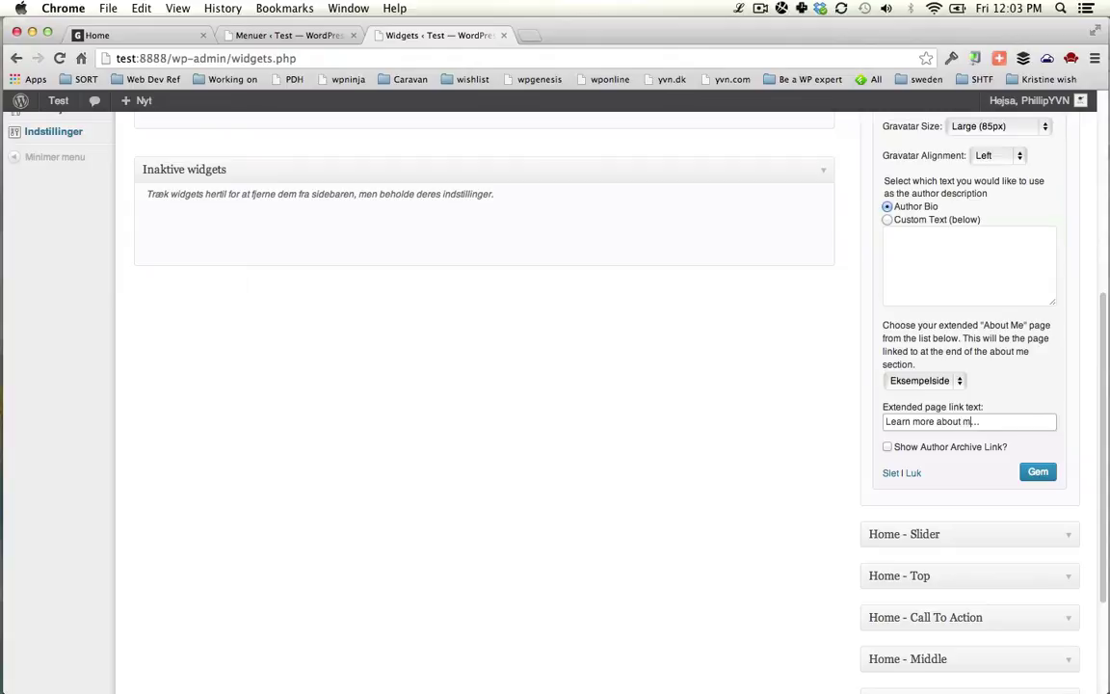
{"action": "left_click", "coordinate": [963, 448]}
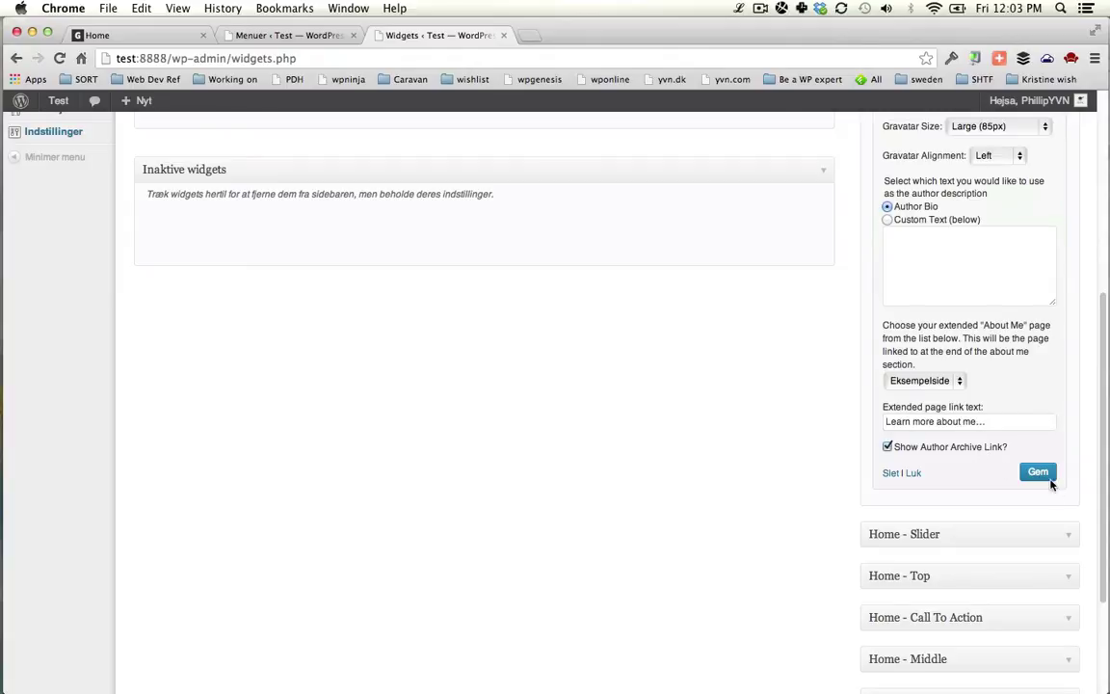
{"action": "left_click", "coordinate": [1048, 476]}
- Reload the published Home page to check the profile widget in its sidebar, and return to the widgets overview
{"action": "key", "text": "super+1"}
{"action": "key", "text": "super+r"}
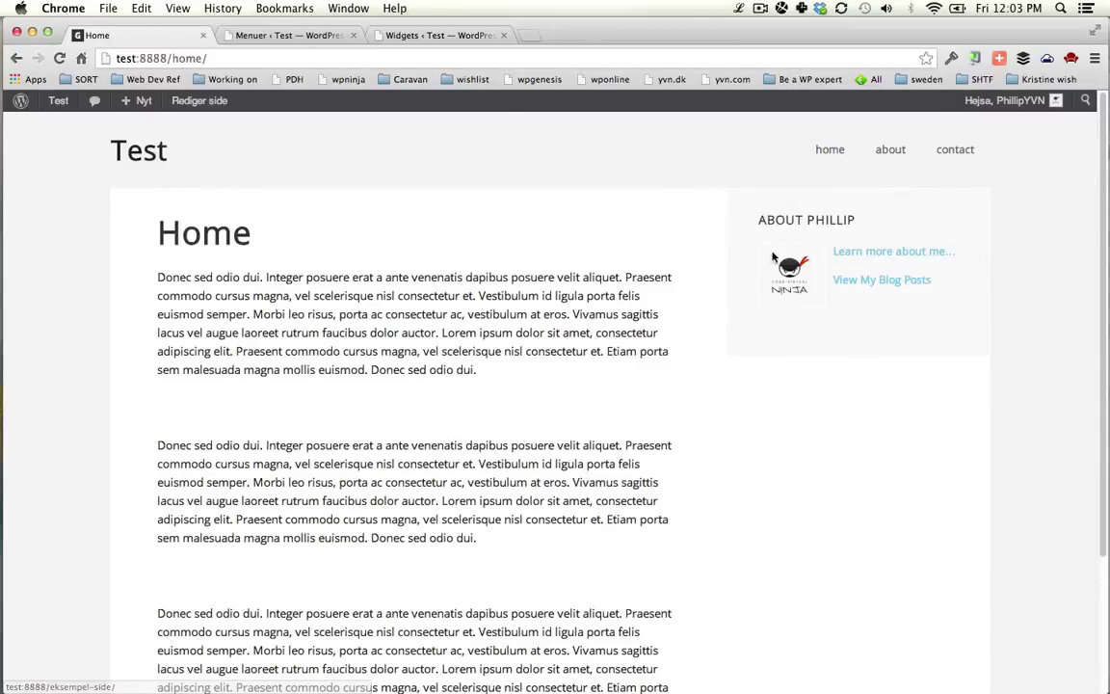
{"action": "key", "text": "ctrl+Tab"}
{"action": "key", "text": "ctrl+Tab"}
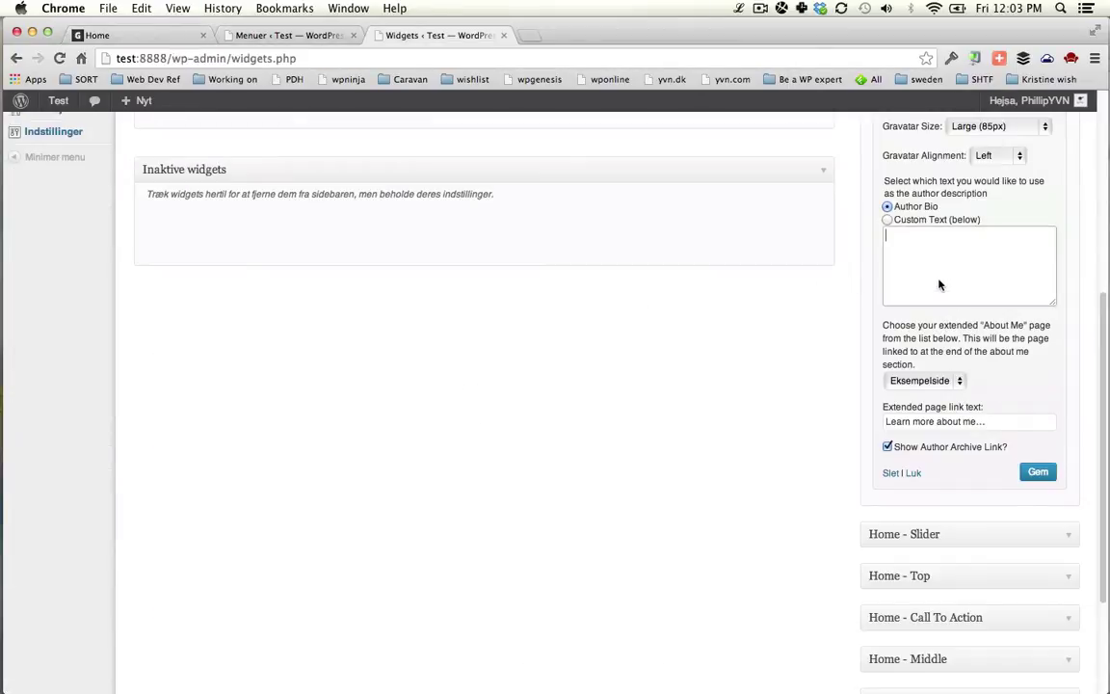
{"action": "key", "text": "super+s"}
{"action": "type", "text": "vhgdfaghjsd"}
{"action": "key", "text": "Escape"}
- Switch the author description to Custom Text and fill it with the copied placeholder sentence "Donec sed odio dui." pasted repeatedly
{"action": "left_click", "coordinate": [738, 8]}
{"action": "left_click", "coordinate": [758, 66]}
{"action": "left_click", "coordinate": [888, 221]}
{"action": "left_click", "coordinate": [906, 265]}
{"action": "key", "text": "super+v"}
{"action": "key", "text": "super+v"}
{"action": "key", "text": "super+v"}
{"action": "key", "text": "super+v"}
{"action": "key", "text": "super+v"}
{"action": "key", "text": "super+v"}
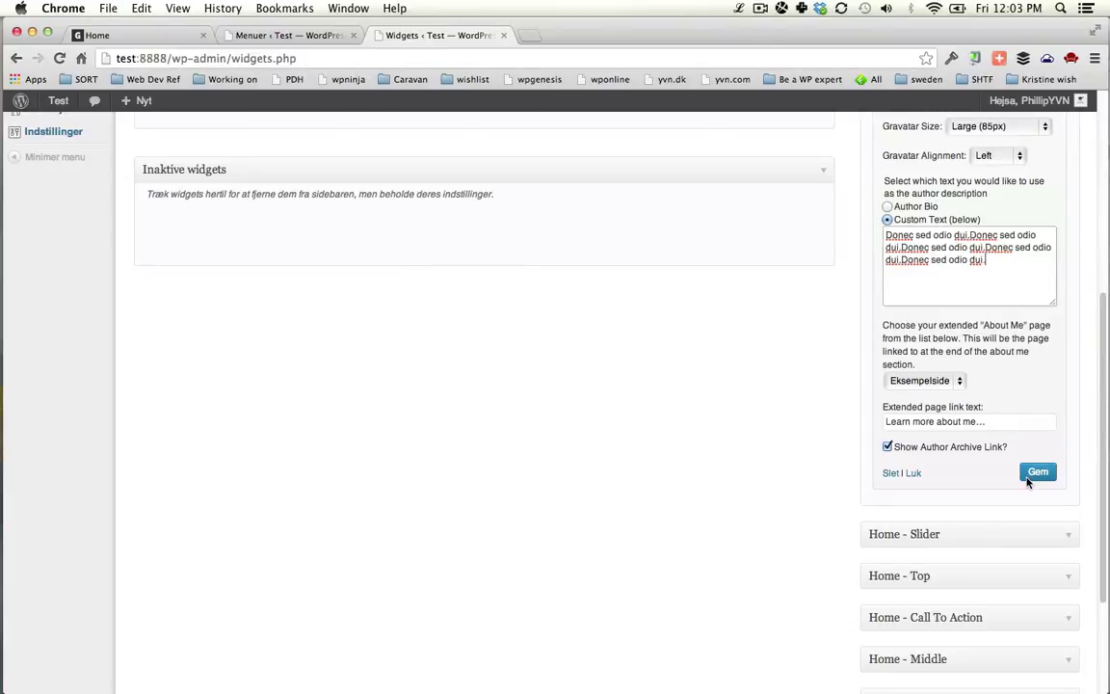
- Save the profile widget with its custom text and reload the Home page to check its sidebar
{"action": "left_click", "coordinate": [1028, 476]}
{"action": "key", "text": "super+1"}
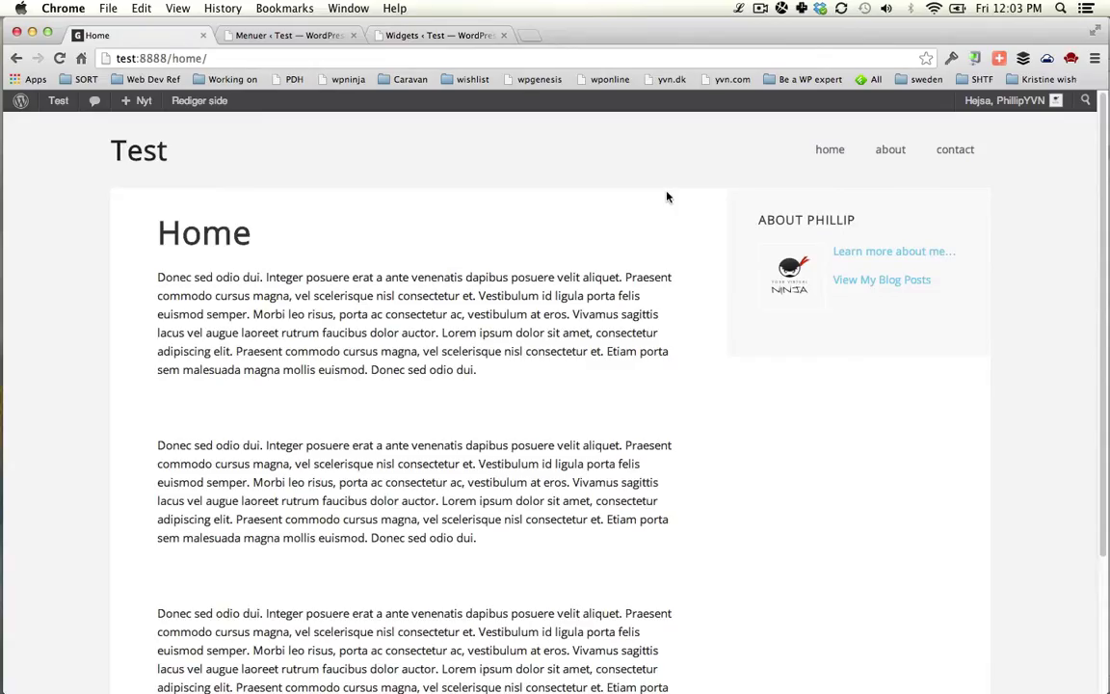
{"action": "key", "text": "super+r"}
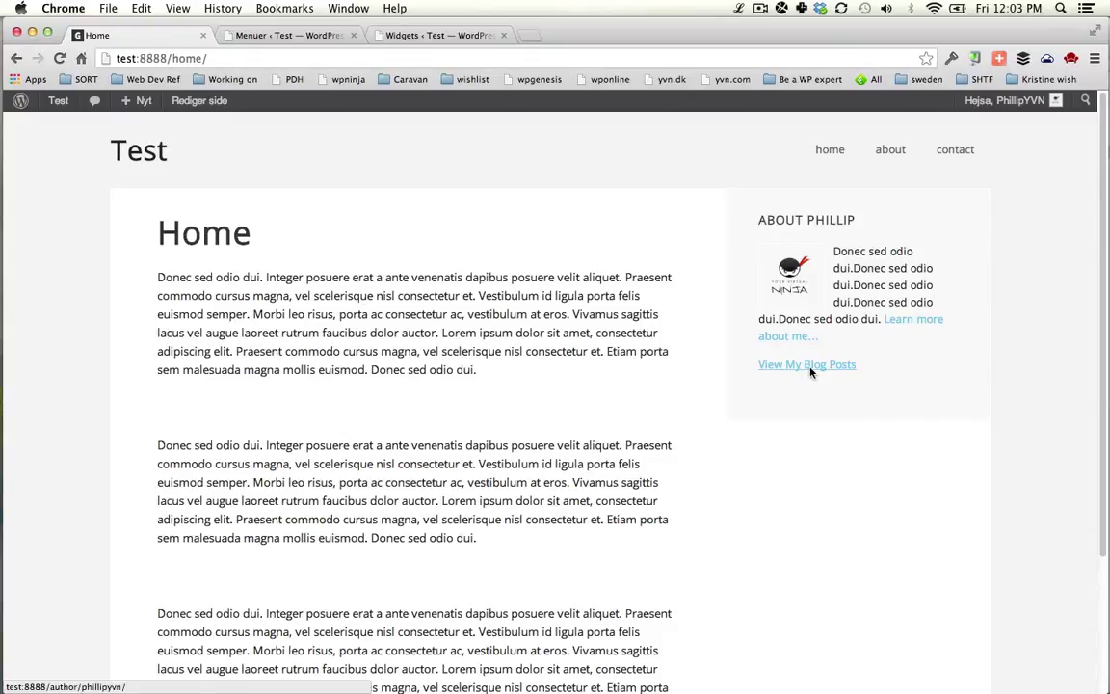
- Disable the author archive link in the profile widget, save it and reload the Home page
{"action": "key", "text": "ctrl+Tab"}
{"action": "key", "text": "ctrl+Tab"}
{"action": "left_click", "coordinate": [950, 449]}
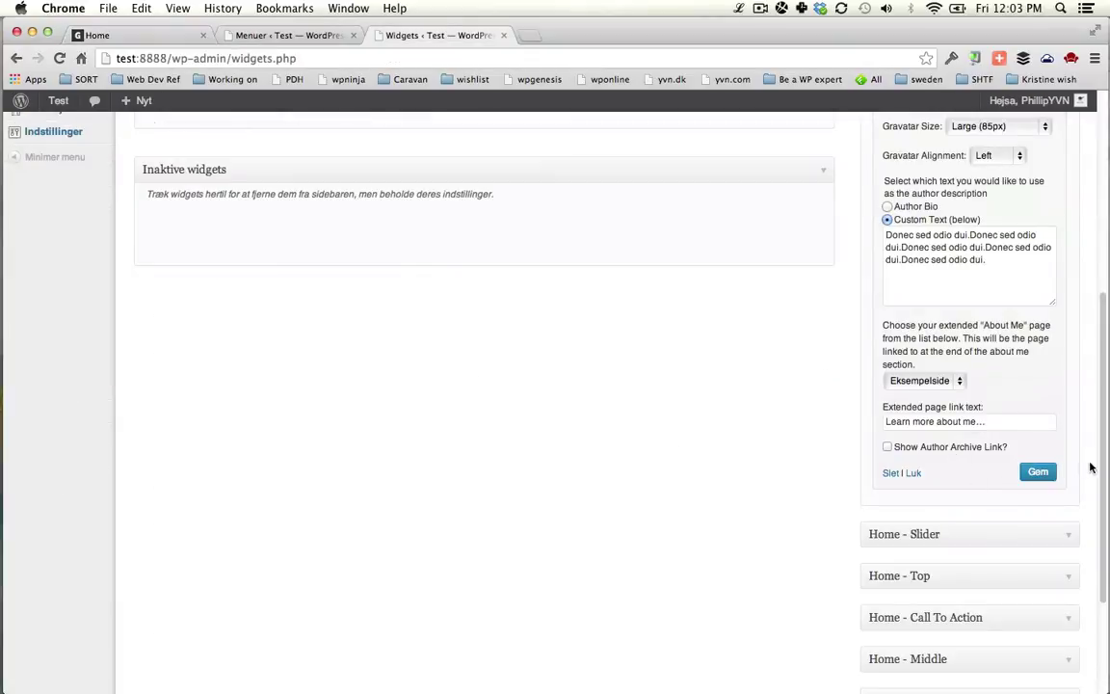
{"action": "key", "text": "ctrl+Tab"}
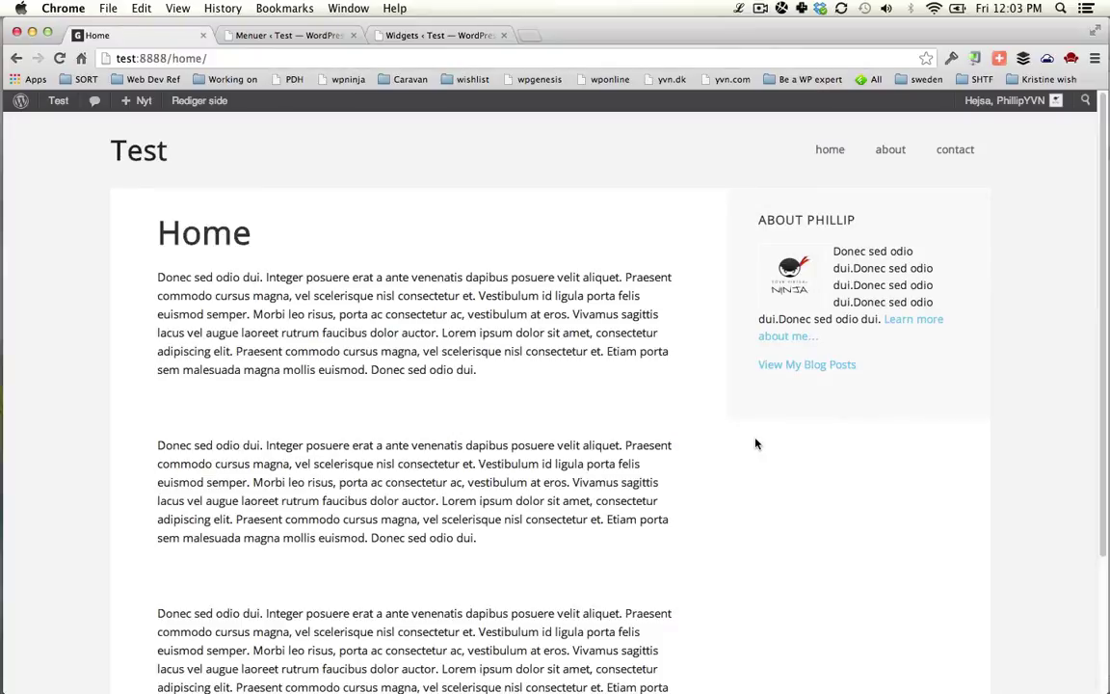
{"action": "key", "text": "super+r"}
- Return to the widgets overview and collapse the Genesis - User Profile widget in the Primary Sidebar
{"action": "key", "text": "ctrl+shift+Tab"}
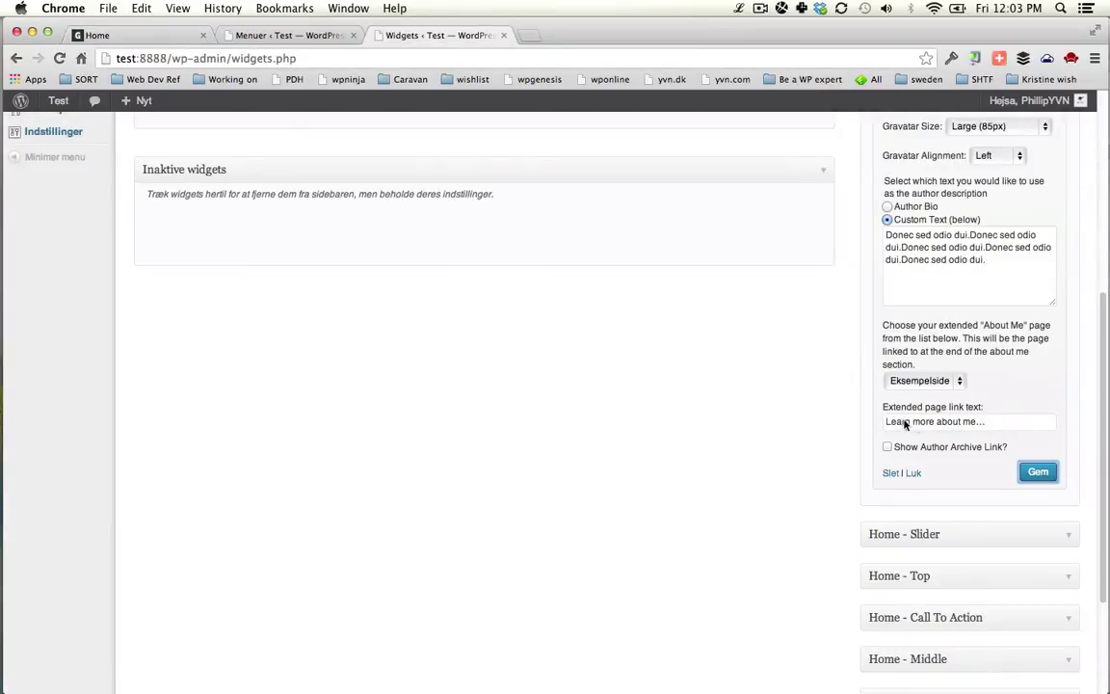
{"action": "scroll", "coordinate": [853, 378], "scroll_direction": "up", "scroll_amount": 1}
{"action": "scroll", "coordinate": [998, 307], "scroll_direction": "up", "scroll_amount": 5}
{"action": "scroll", "coordinate": [998, 307], "scroll_direction": "down", "scroll_amount": 1}
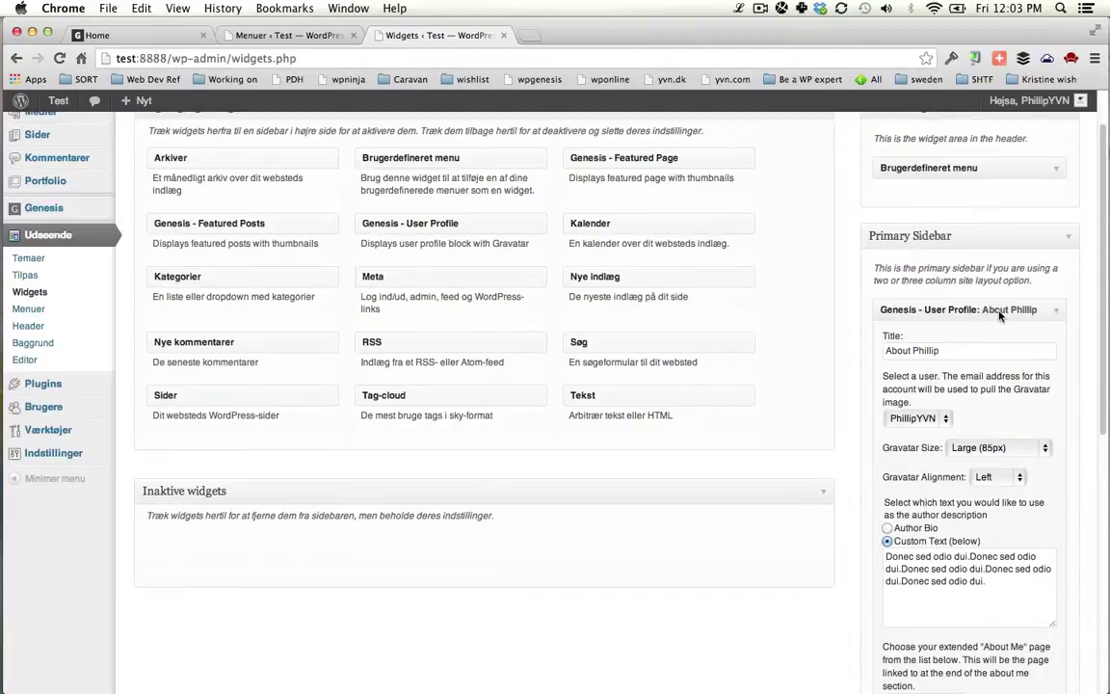
{"action": "left_click", "coordinate": [999, 311]}
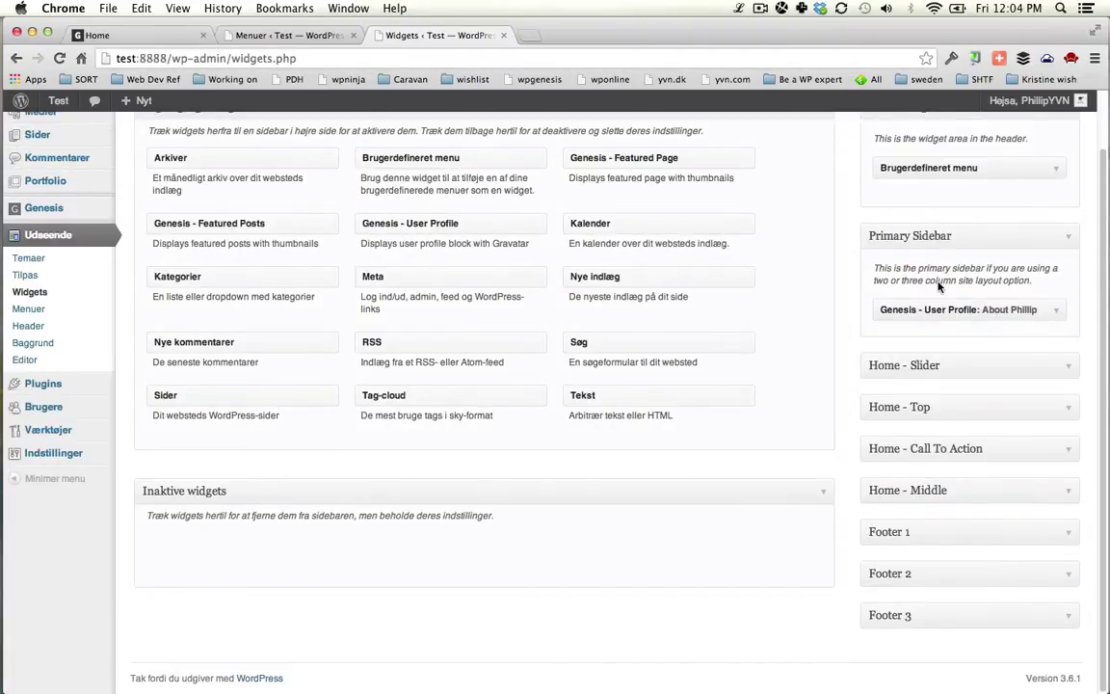
- Add a Genesis - Featured Posts widget to the Home - Middle area and view its category options without changing them
{"action": "left_click", "coordinate": [926, 488]}
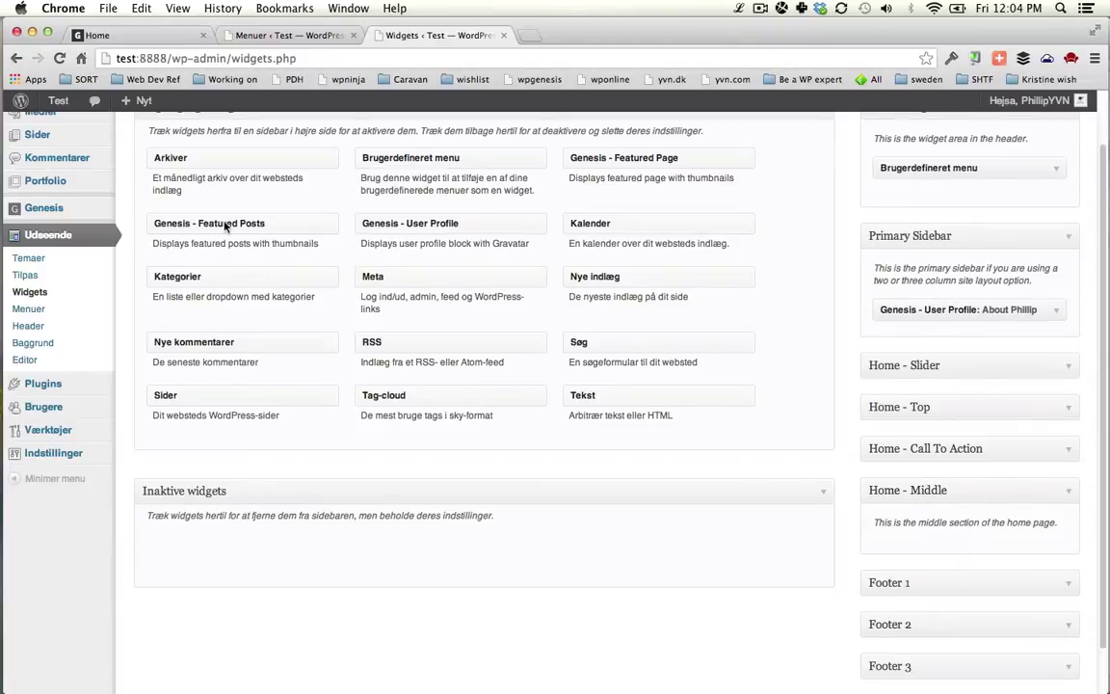
{"action": "left_click_drag", "start_coordinate": [230, 224], "coordinate": [951, 555]}
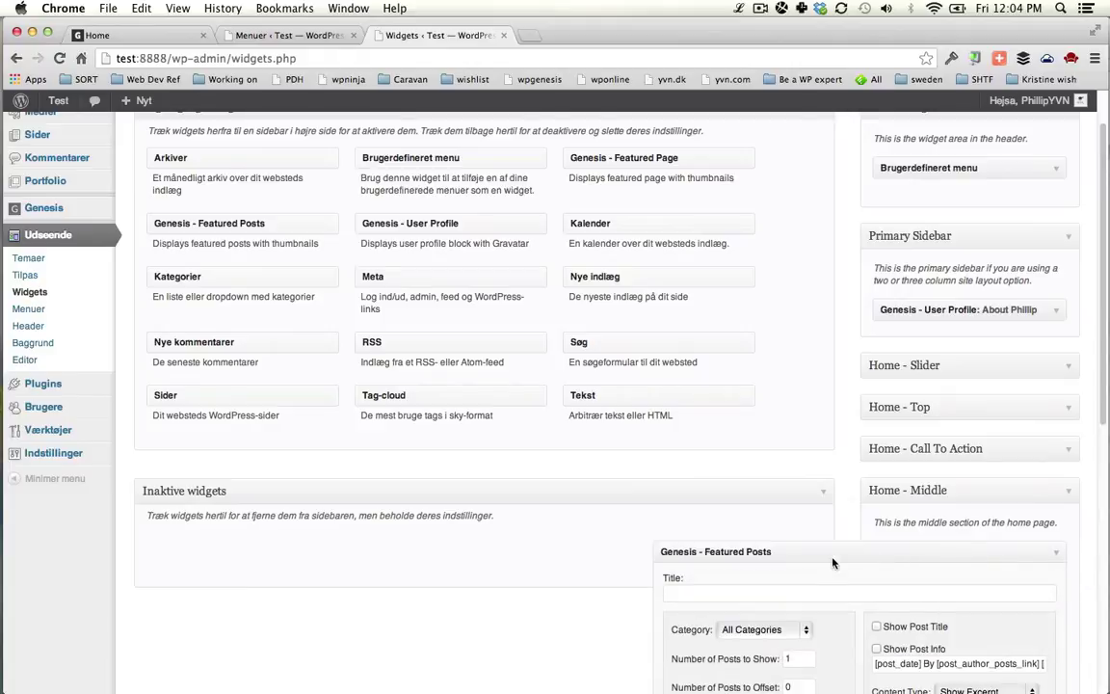
{"action": "scroll", "coordinate": [830, 560], "scroll_direction": "down", "scroll_amount": 5}
{"action": "scroll", "coordinate": [835, 556], "scroll_direction": "down", "scroll_amount": 4}
{"action": "scroll", "coordinate": [780, 489], "scroll_direction": "up", "scroll_amount": 3}
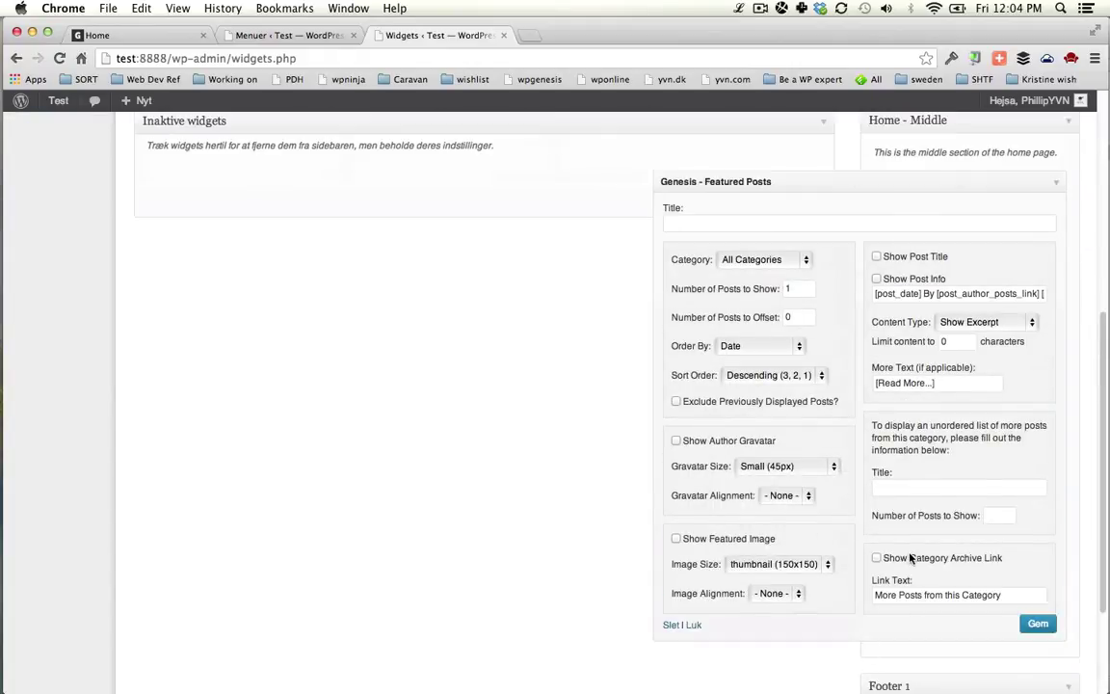
{"action": "left_click", "coordinate": [766, 290]}
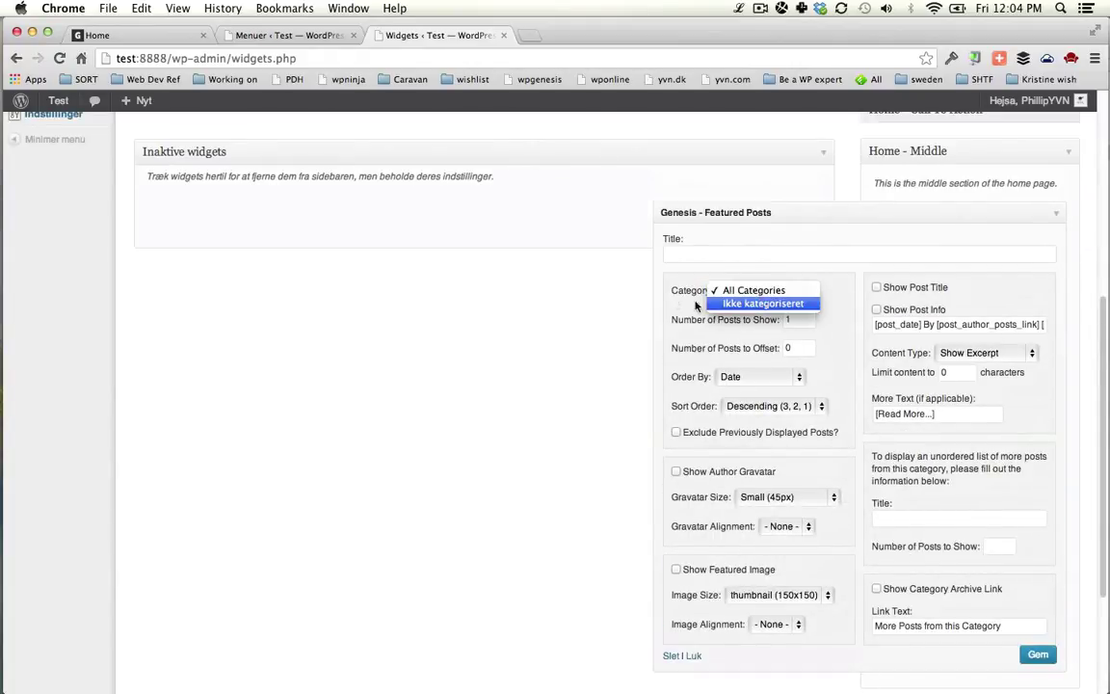
{"action": "left_click", "coordinate": [708, 268]}
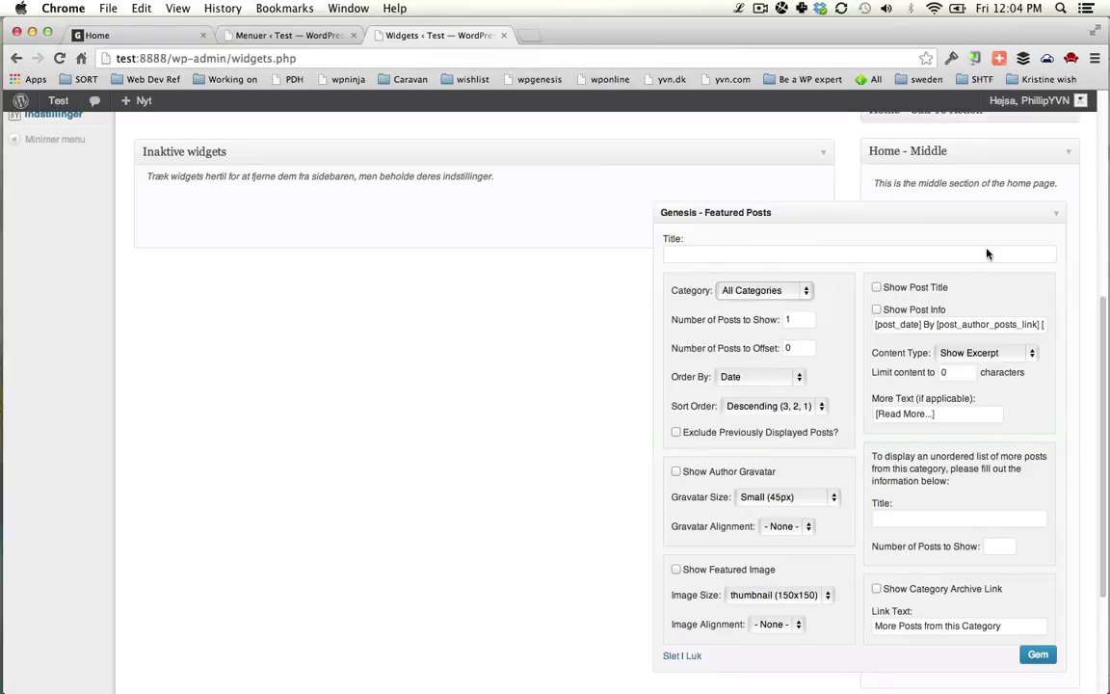
- Collapse the Genesis - Featured Posts widget and remove it from the Home - Middle area
{"action": "left_click", "coordinate": [1023, 217]}
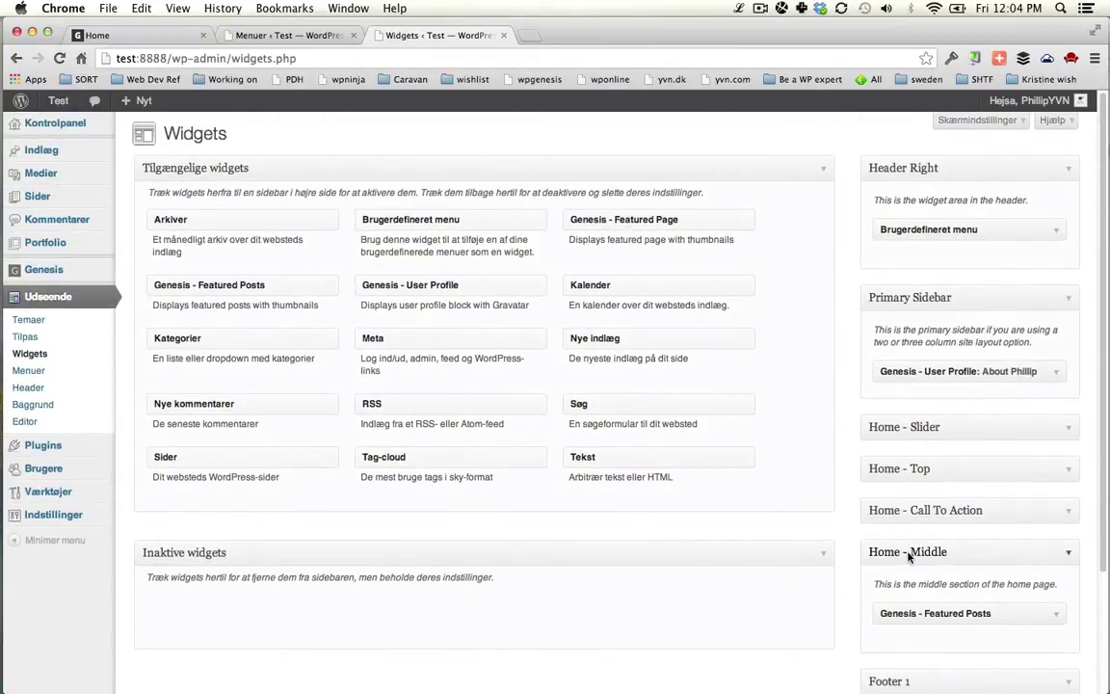
{"action": "left_click_drag", "start_coordinate": [930, 613], "coordinate": [285, 281]}
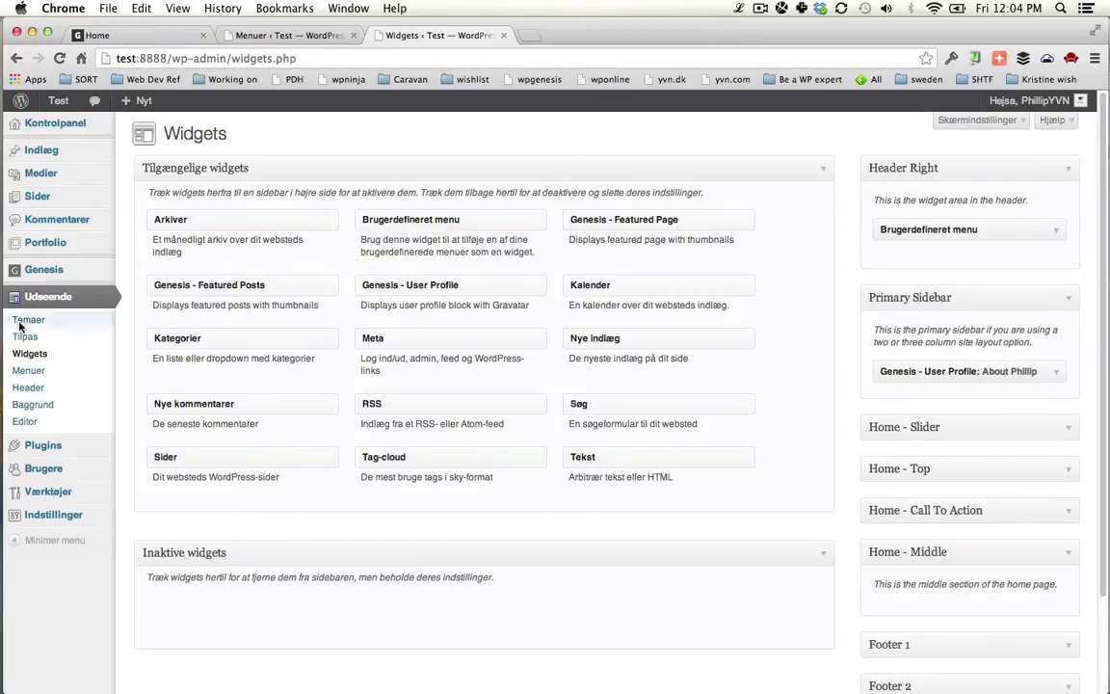
- Open the page for adding new plugins and search the plugin directory for "genesis"
{"action": "mouse_move", "coordinate": [39, 445]}
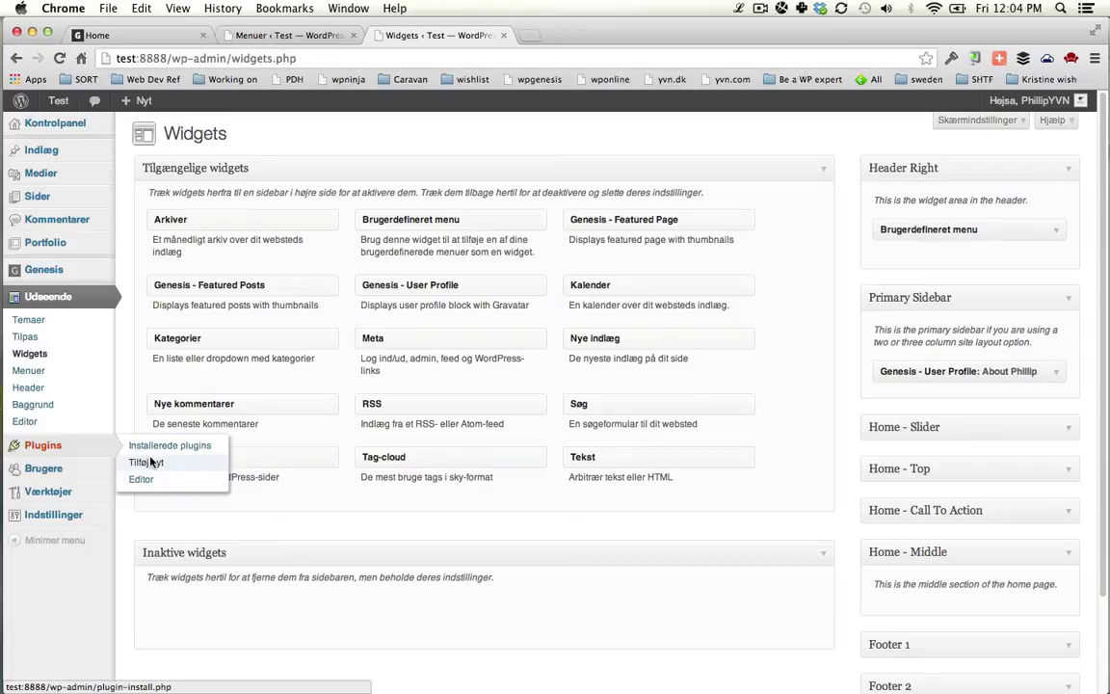
{"action": "left_click", "coordinate": [149, 463]}
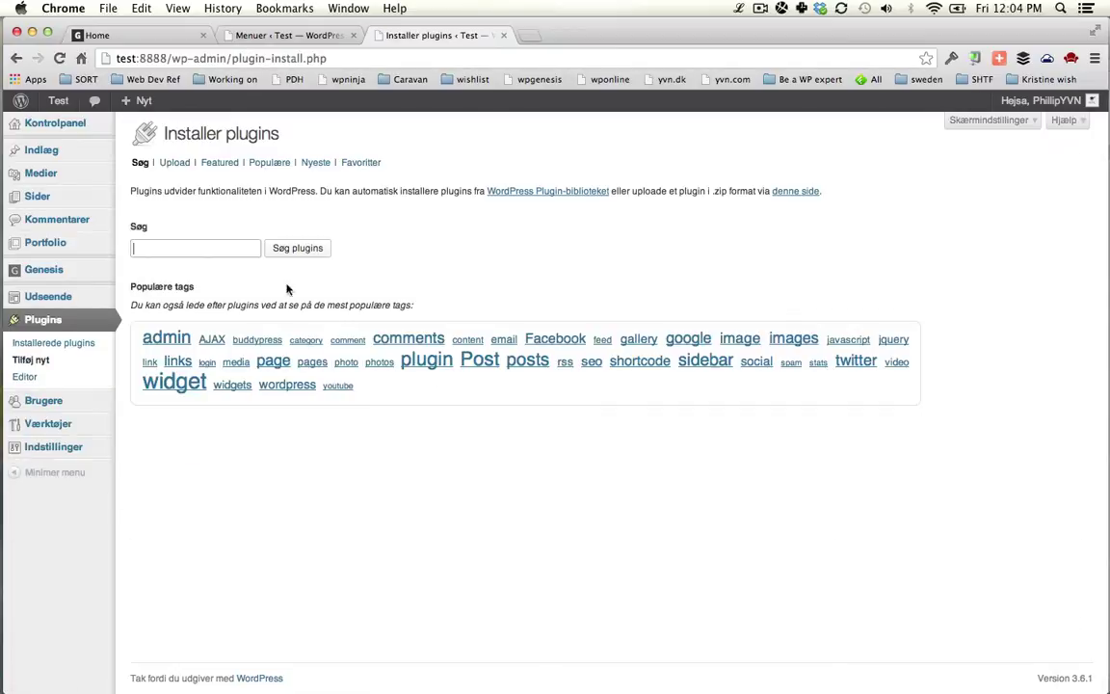
{"action": "type", "text": "genesis"}
{"action": "key", "text": "Return"}
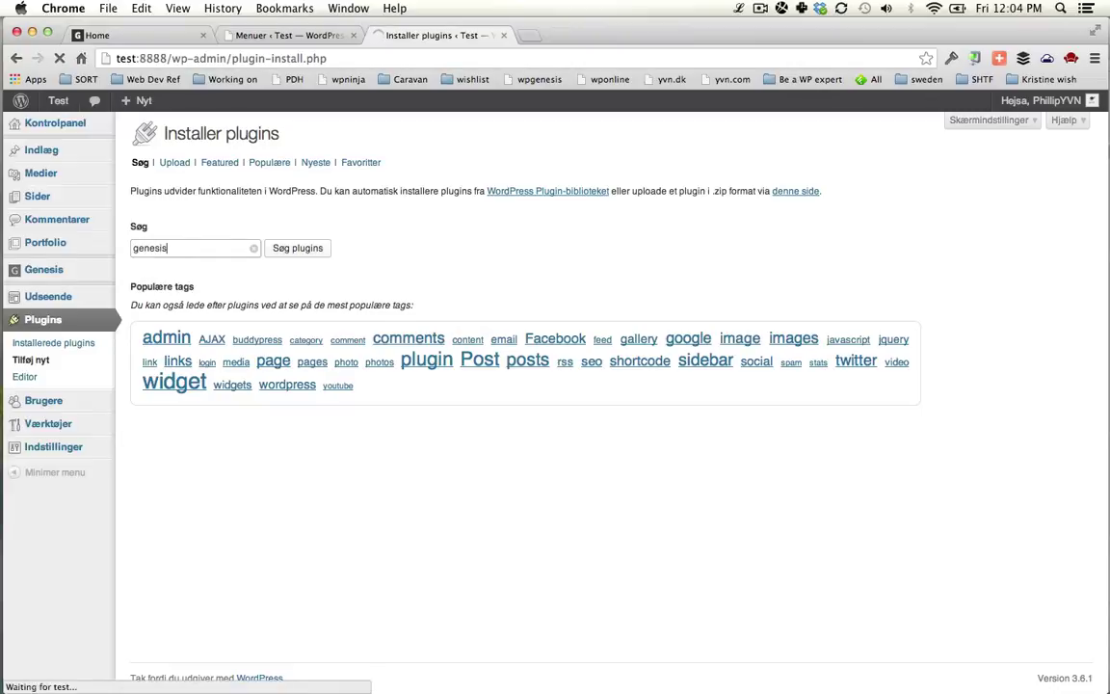
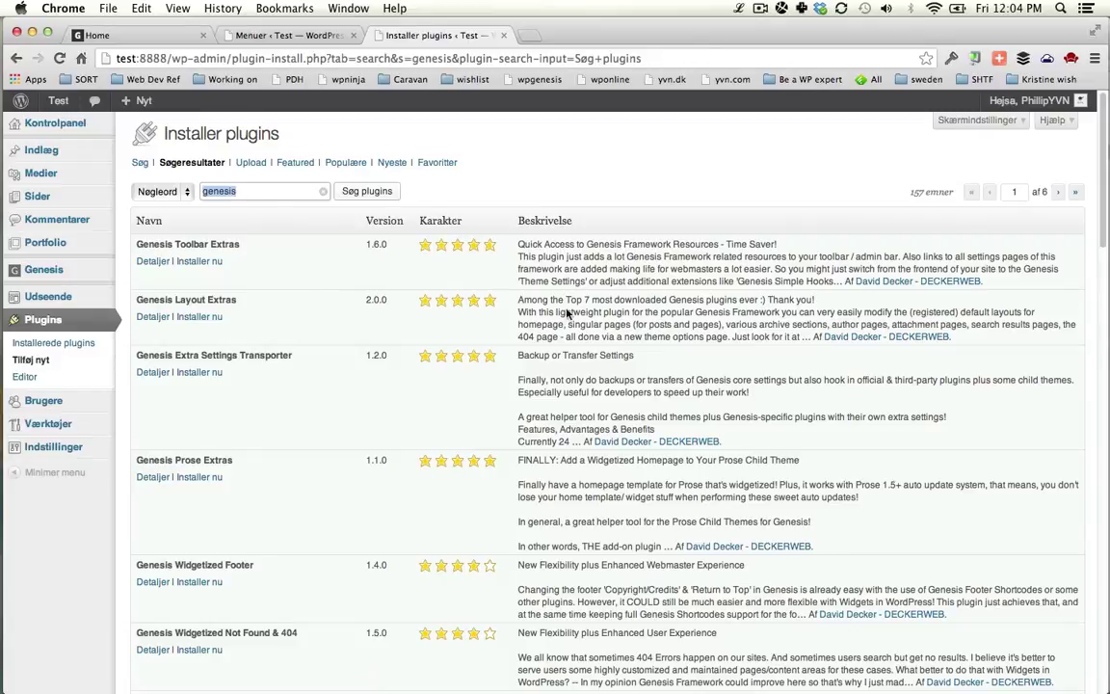
- Examine the list of Genesis plugins in the search results for one that extends the featured posts widget
{"action": "scroll", "coordinate": [219, 371], "scroll_direction": "down", "scroll_amount": 10}
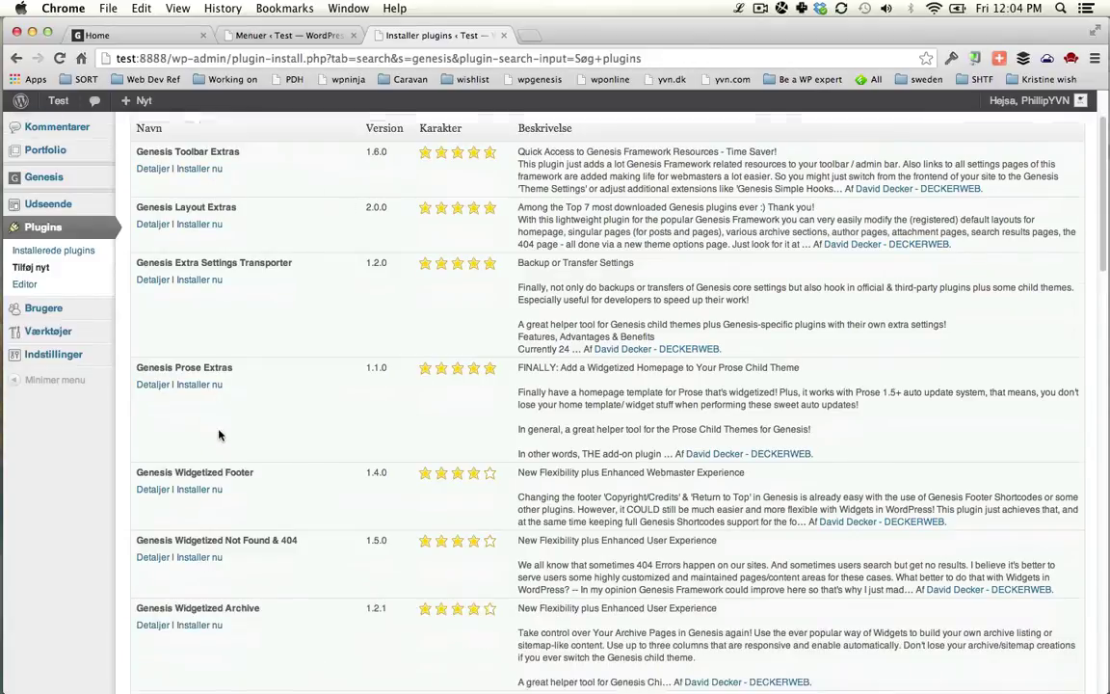
{"action": "scroll", "coordinate": [236, 478], "scroll_direction": "down", "scroll_amount": 14}
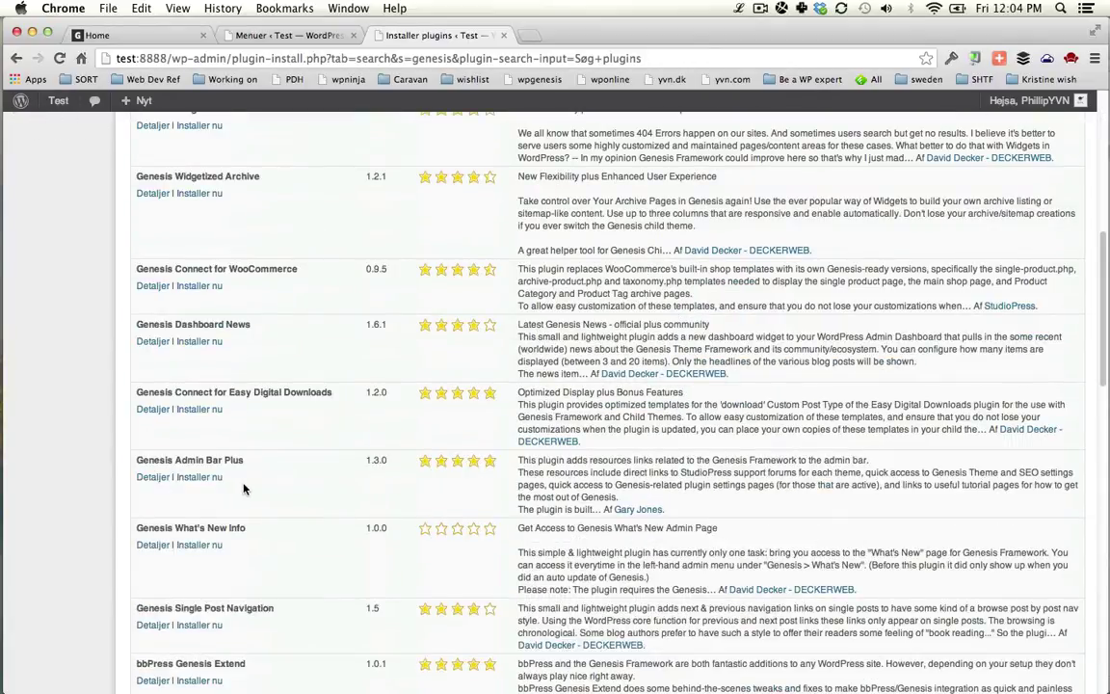
{"action": "scroll", "coordinate": [247, 493], "scroll_direction": "down", "scroll_amount": 2}
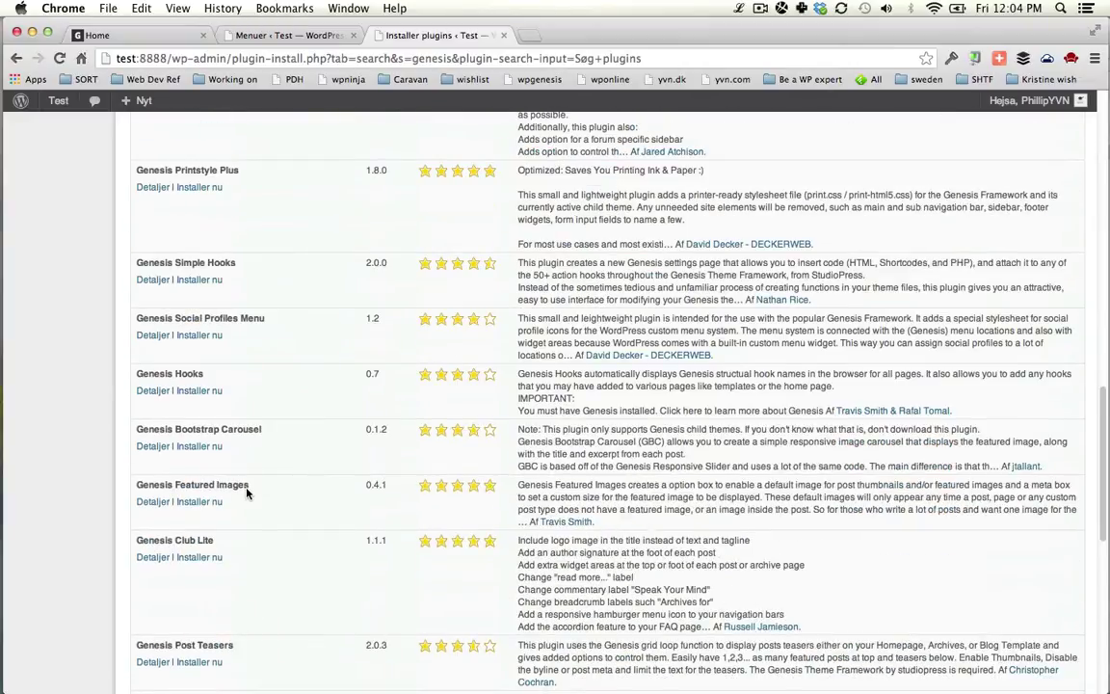
{"action": "scroll", "coordinate": [222, 501], "scroll_direction": "down", "scroll_amount": 6}
{"action": "scroll", "coordinate": [236, 506], "scroll_direction": "down", "scroll_amount": 7}
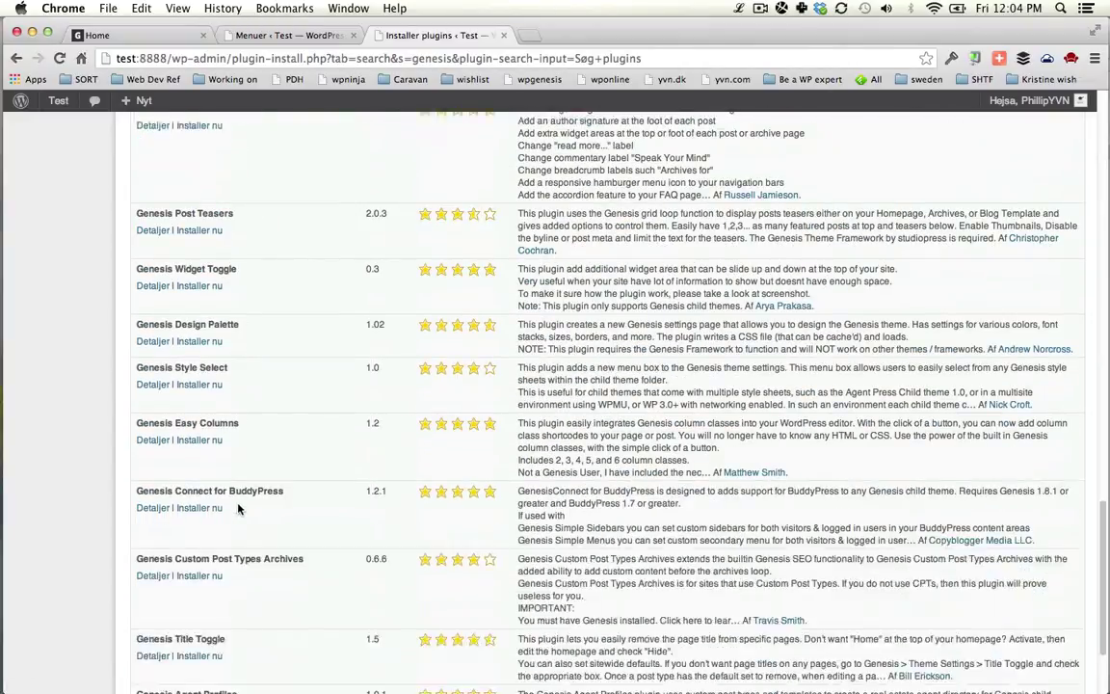
{"action": "scroll", "coordinate": [290, 452], "scroll_direction": "up", "scroll_amount": 11}
{"action": "scroll", "coordinate": [356, 504], "scroll_direction": "down", "scroll_amount": 11}
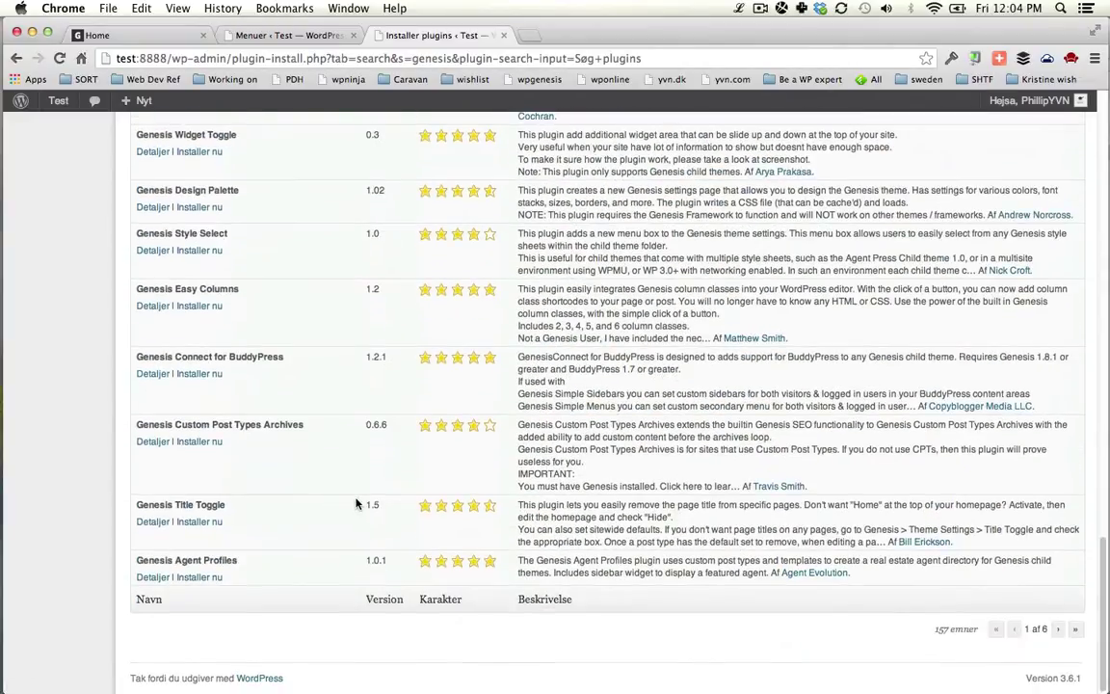
{"action": "scroll", "coordinate": [298, 154], "scroll_direction": "up", "scroll_amount": 20}
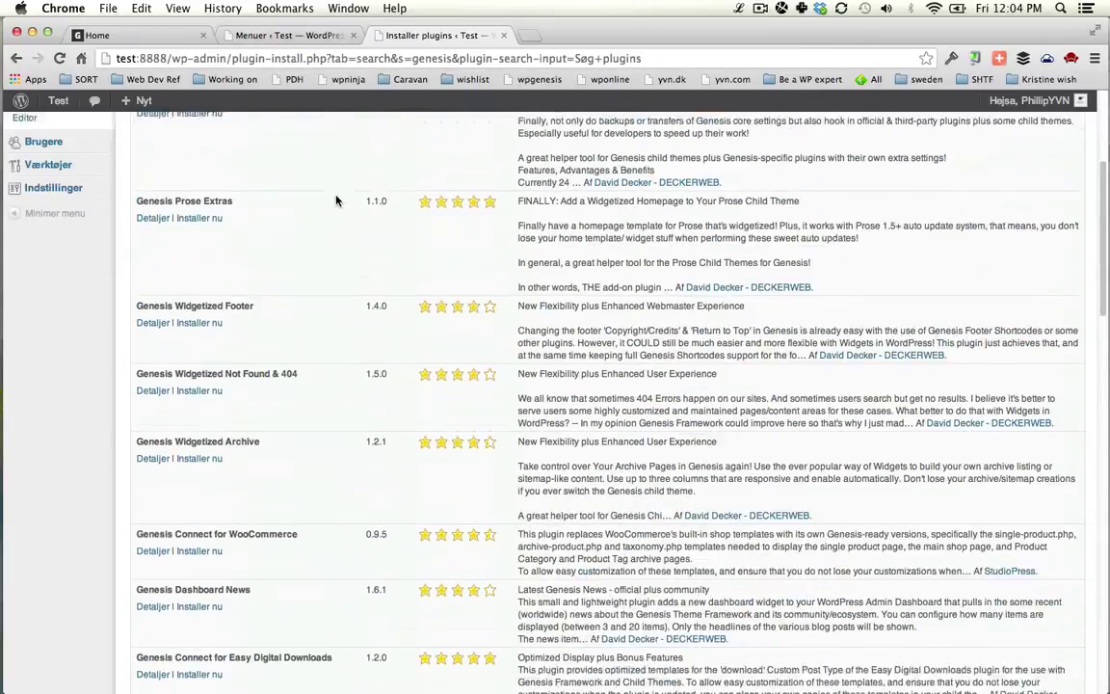
- Refine the plugin search to "genesis featured"
{"action": "scroll", "coordinate": [308, 195], "scroll_direction": "up", "scroll_amount": 3}
{"action": "key", "text": "Right"}
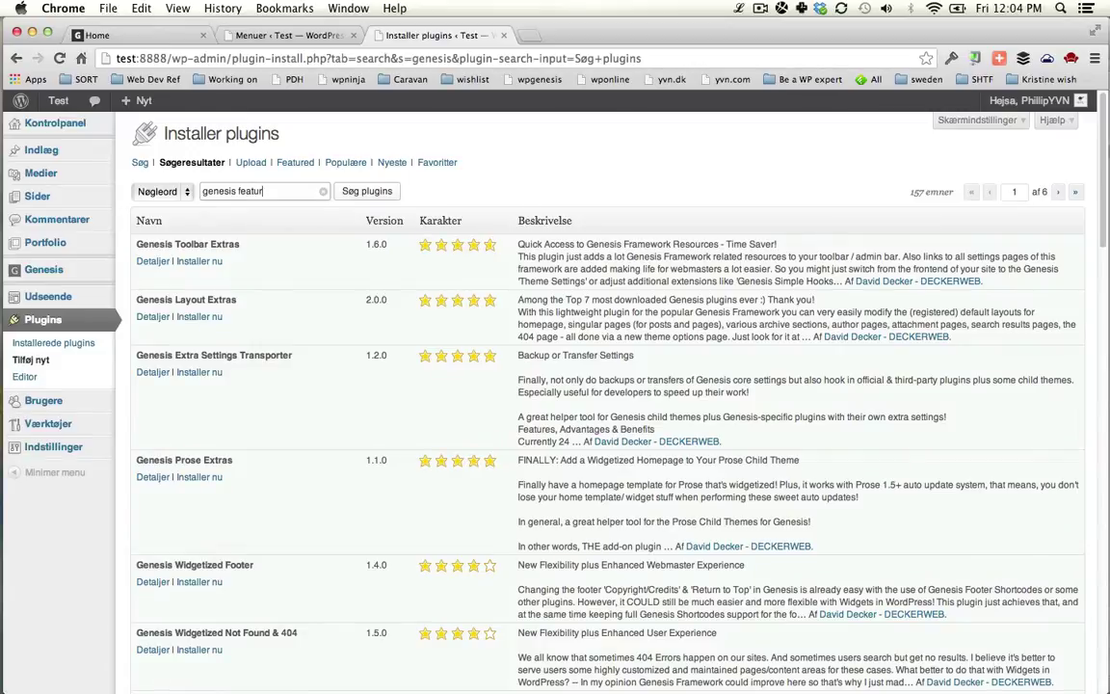
{"action": "type", "text": "featured"}
{"action": "key", "text": "Return"}
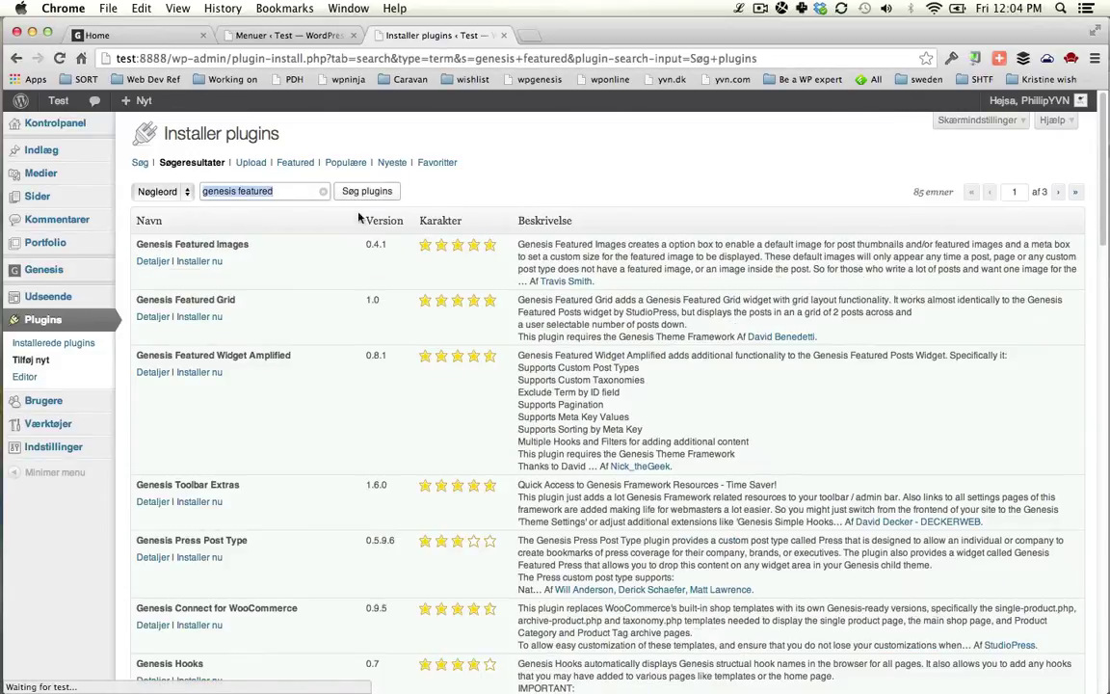
- Install the Genesis Featured Widget Amplified plugin and activate it
{"action": "scroll", "coordinate": [249, 364], "scroll_direction": "down", "scroll_amount": 1}
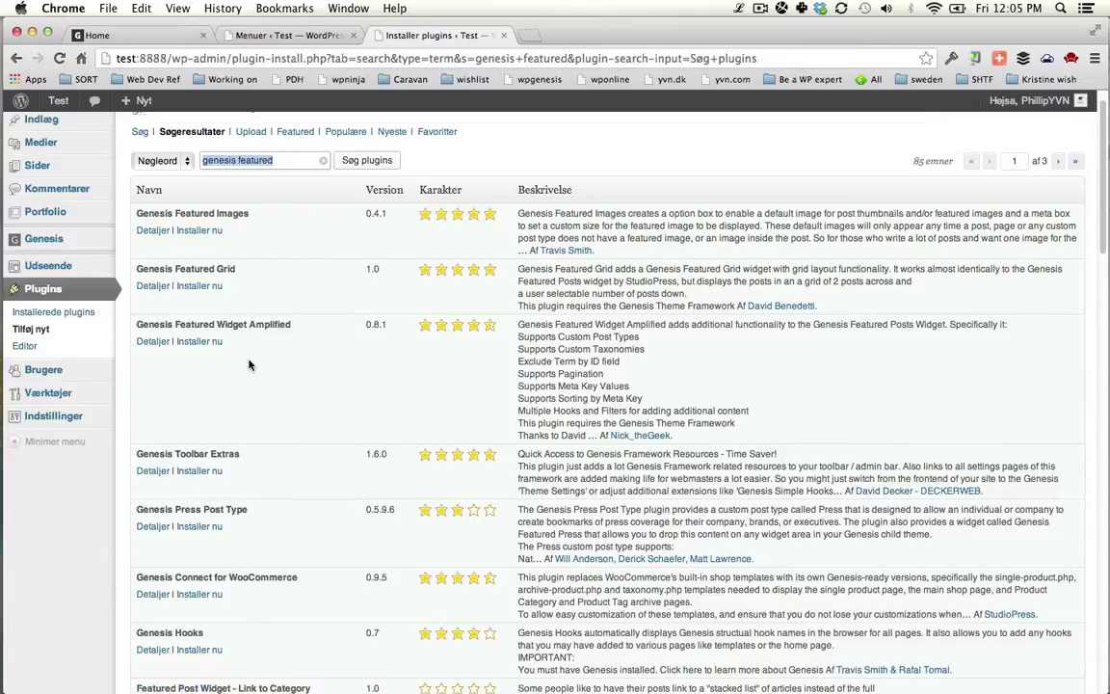
{"action": "left_click", "coordinate": [201, 341]}
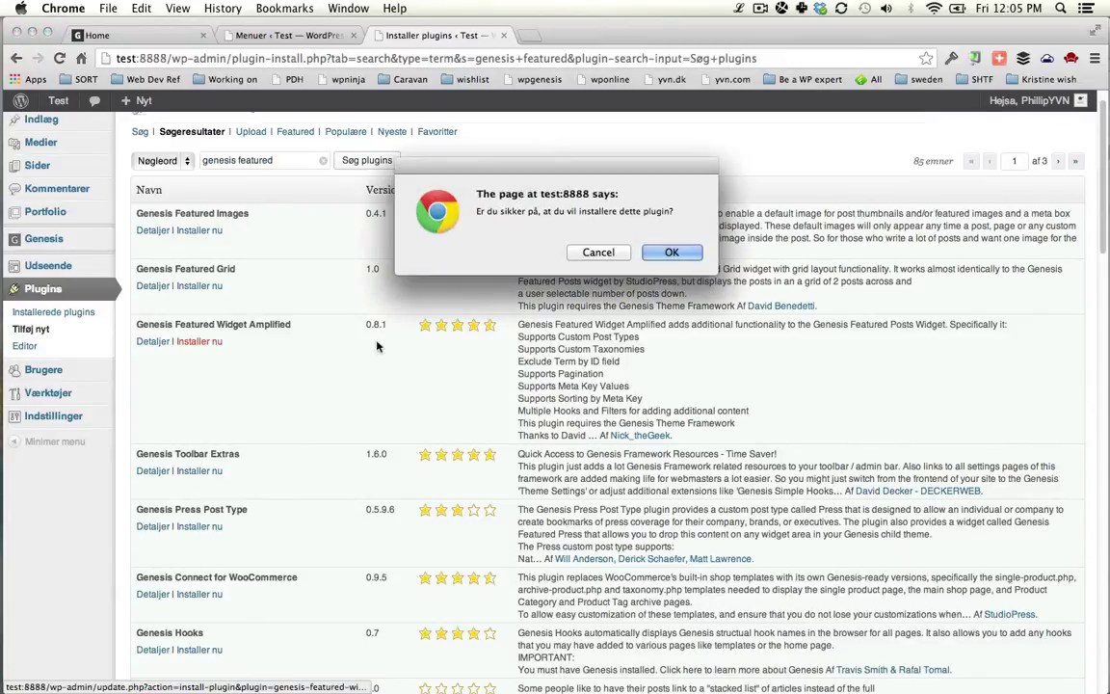
{"action": "left_click", "coordinate": [671, 252]}
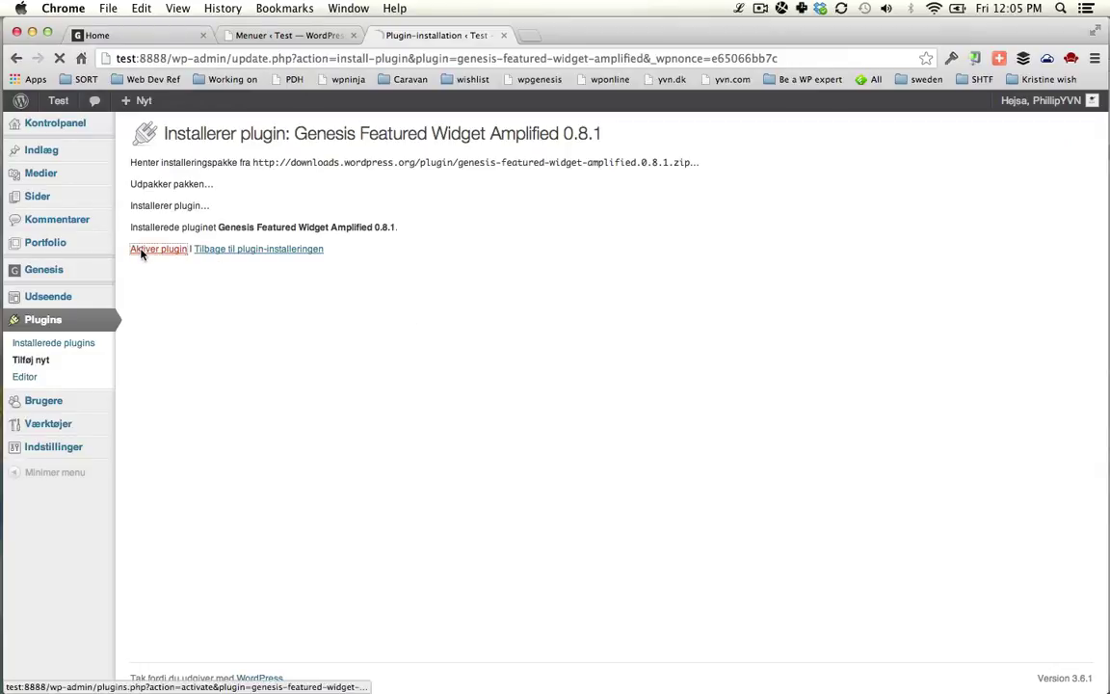
{"action": "left_click", "coordinate": [141, 253]}
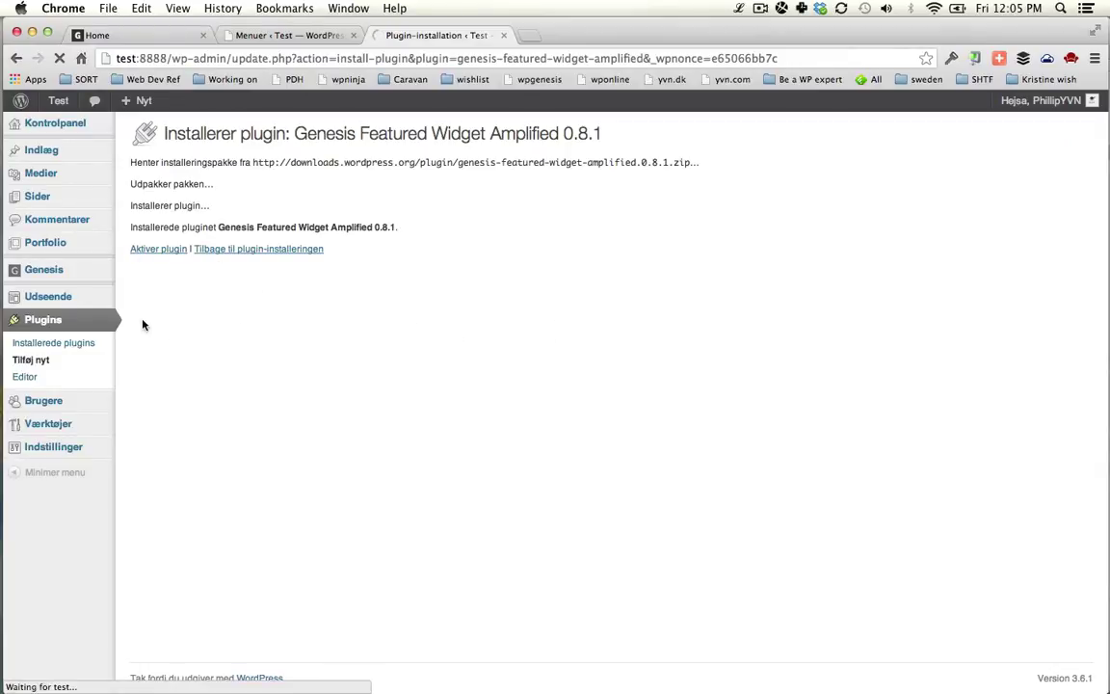
- Go back to the widgets overview and add Genesis - Featured Widget Amplified to the Home - Middle area
{"action": "mouse_move", "coordinate": [53, 293]}
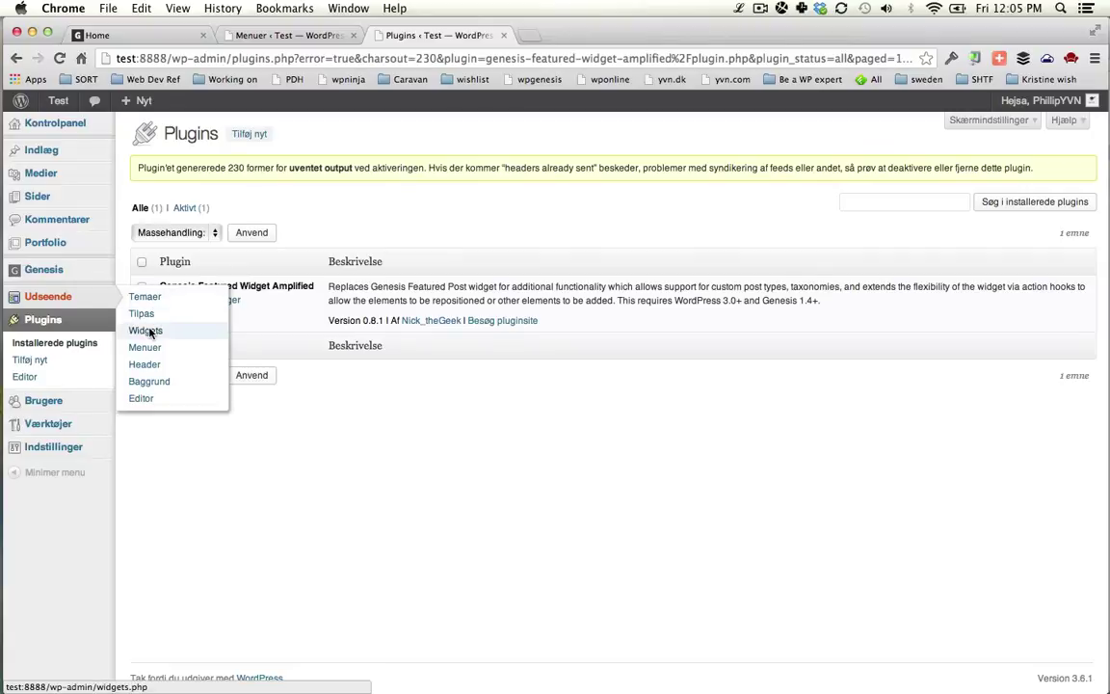
{"action": "left_click", "coordinate": [144, 327]}
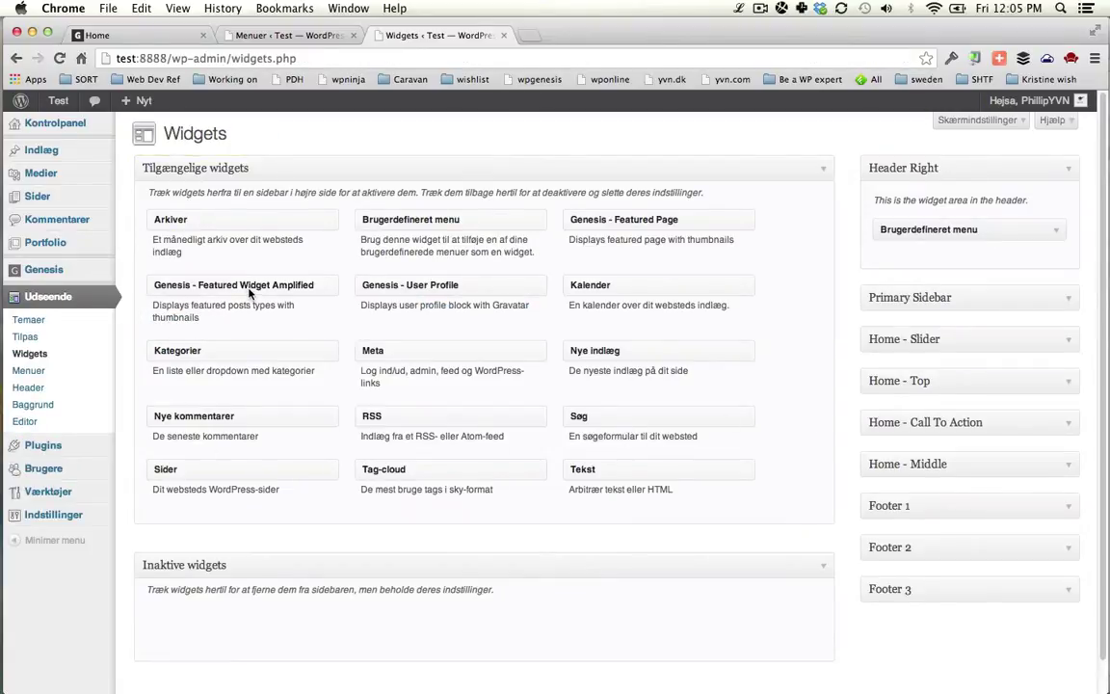
{"action": "left_click", "coordinate": [921, 464]}
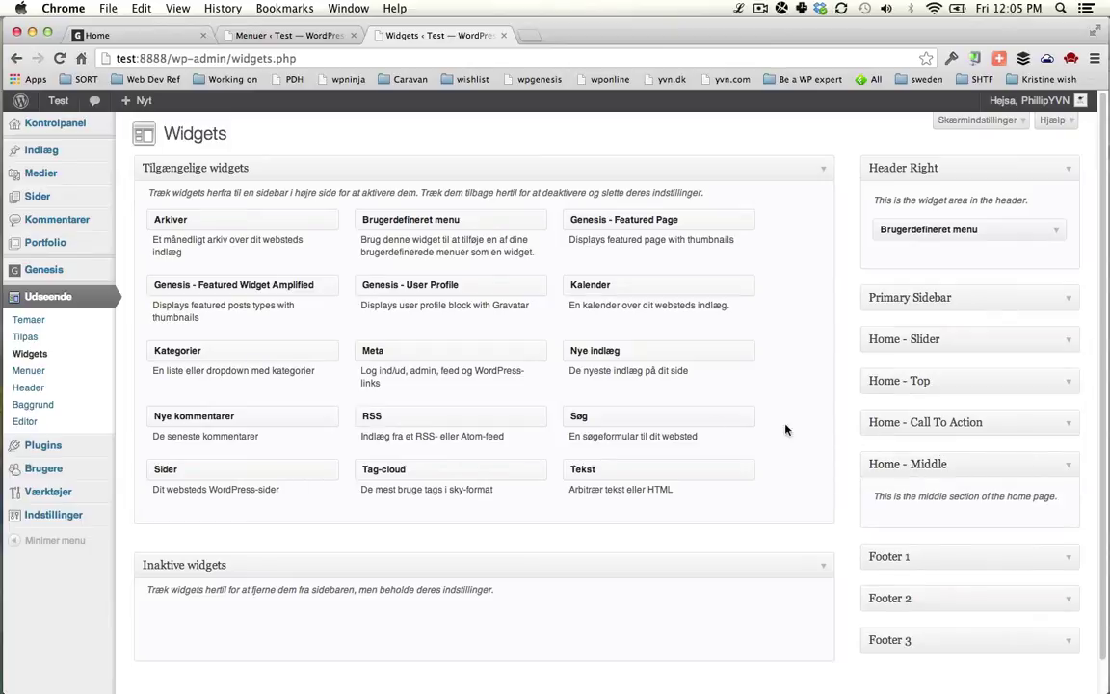
{"action": "left_click_drag", "start_coordinate": [246, 290], "coordinate": [931, 434]}
- Set the featured widget in Home - Middle to the portfolio post type with 4 posts to show, and save it
{"action": "scroll", "coordinate": [964, 520], "scroll_direction": "down", "scroll_amount": 3}
{"action": "scroll", "coordinate": [996, 535], "scroll_direction": "down", "scroll_amount": 3}
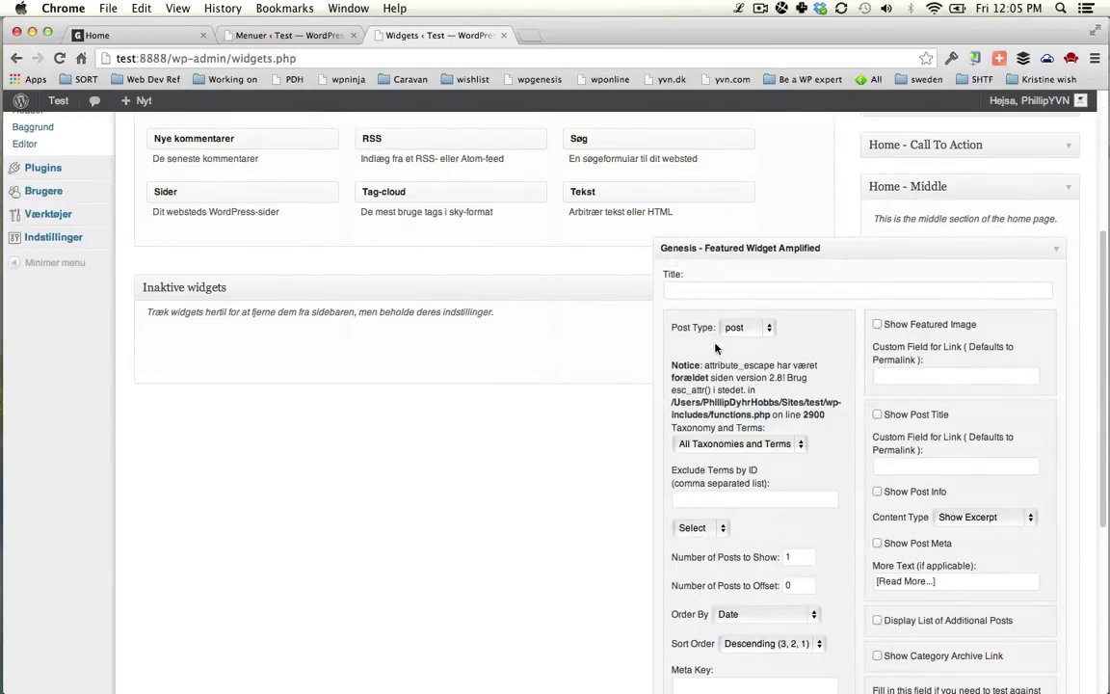
{"action": "left_click", "coordinate": [752, 327]}
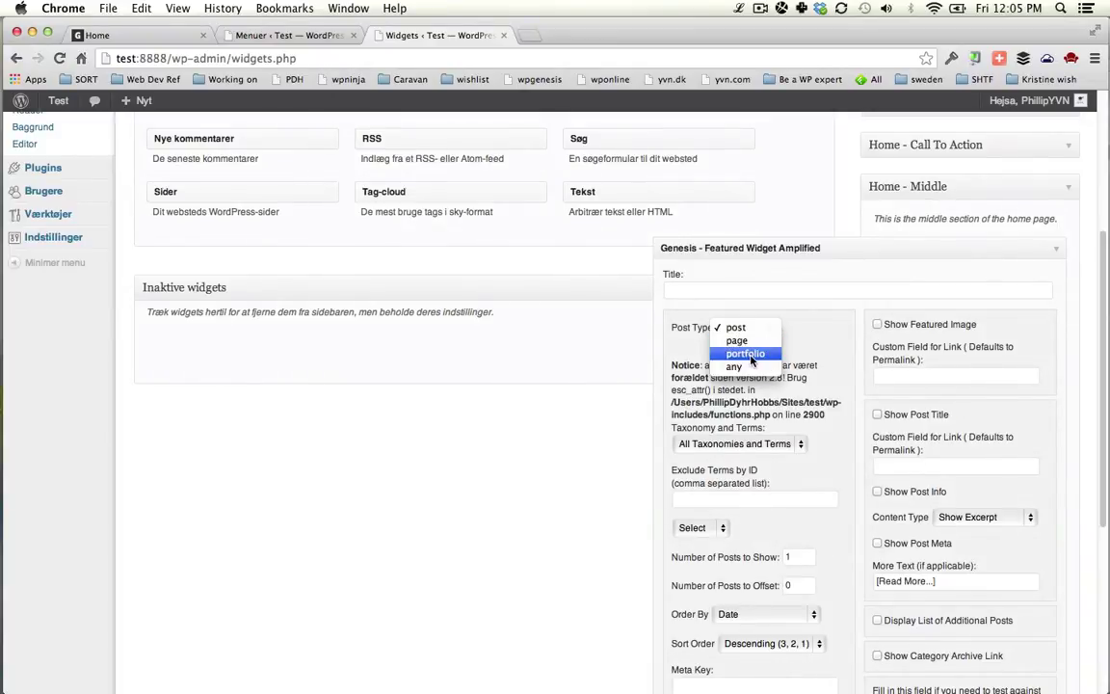
{"action": "left_click", "coordinate": [750, 355]}
{"action": "scroll", "coordinate": [819, 443], "scroll_direction": "down", "scroll_amount": 3}
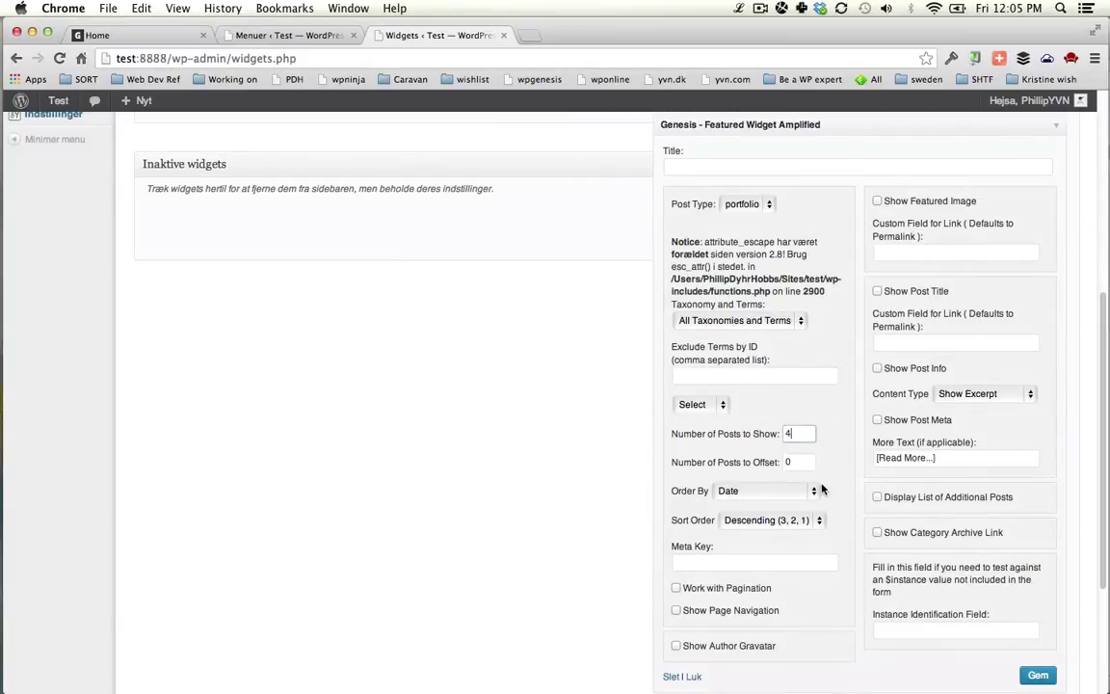
{"action": "scroll", "coordinate": [822, 489], "scroll_direction": "down", "scroll_amount": 4}
{"action": "left_click", "coordinate": [1038, 490]}
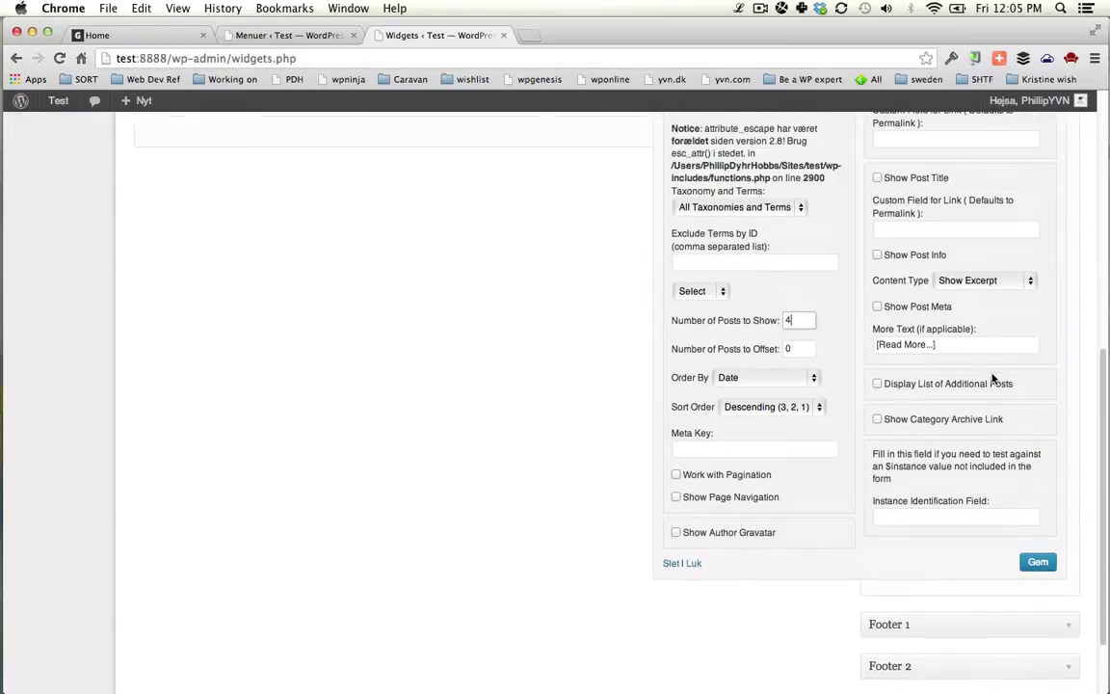
- Enable the featured image in the widget with the image linked to the post, and save the widget
{"action": "scroll", "coordinate": [895, 188], "scroll_direction": "up", "scroll_amount": 2}
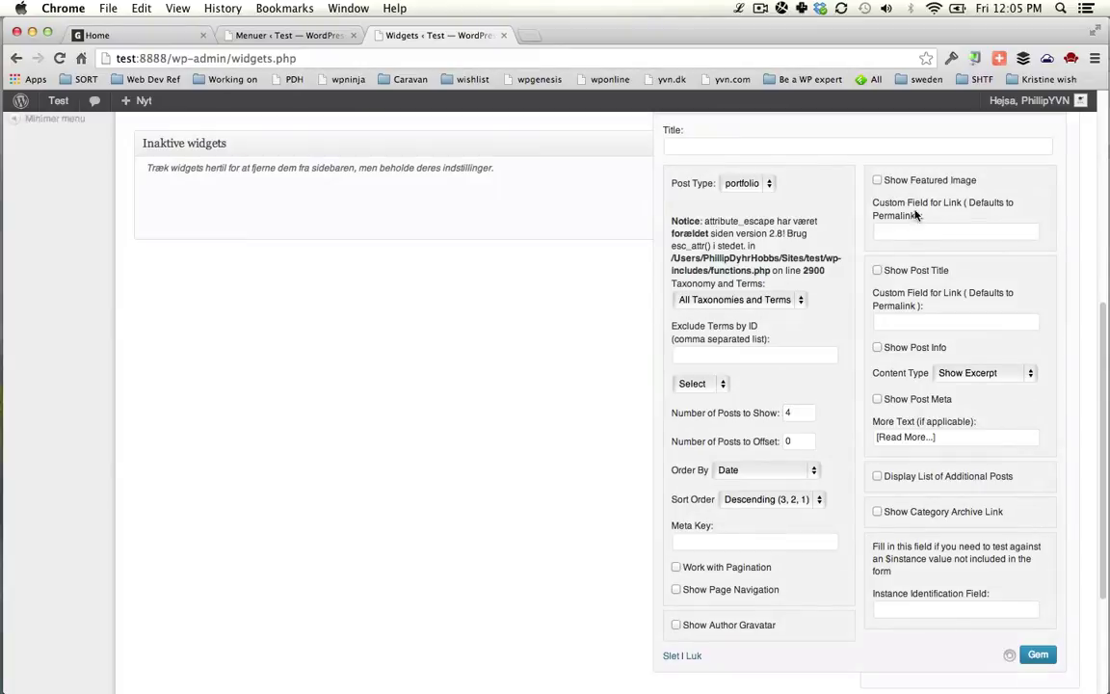
{"action": "left_click", "coordinate": [878, 181]}
{"action": "left_click", "coordinate": [940, 210]}
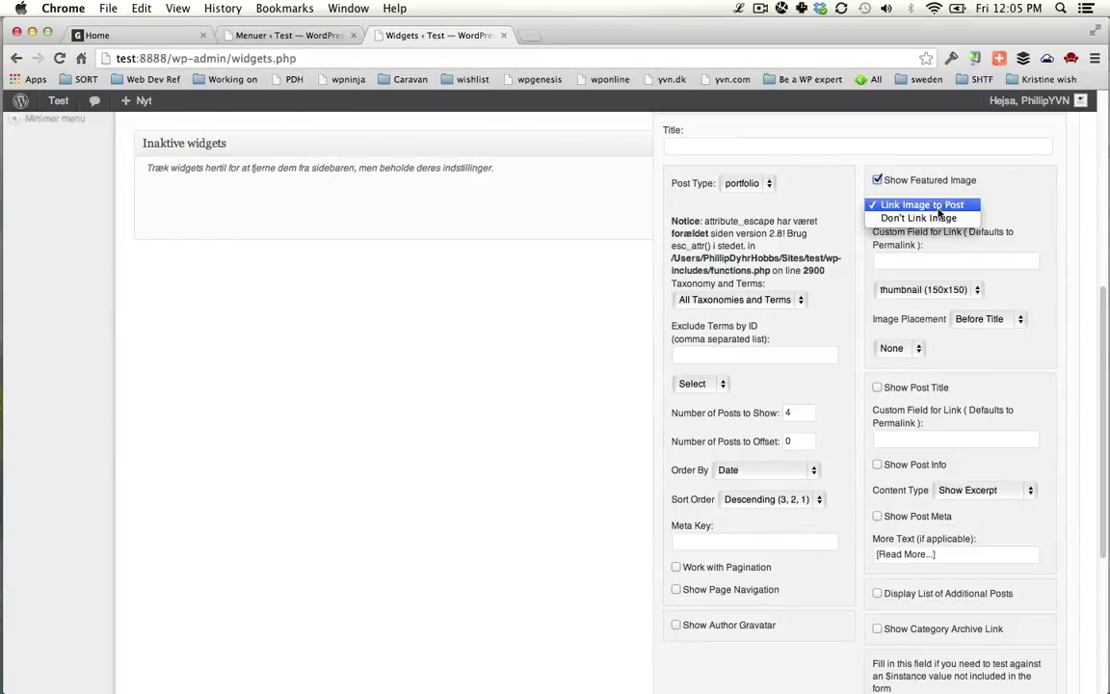
{"action": "left_click", "coordinate": [939, 206]}
{"action": "scroll", "coordinate": [969, 484], "scroll_direction": "down", "scroll_amount": 3}
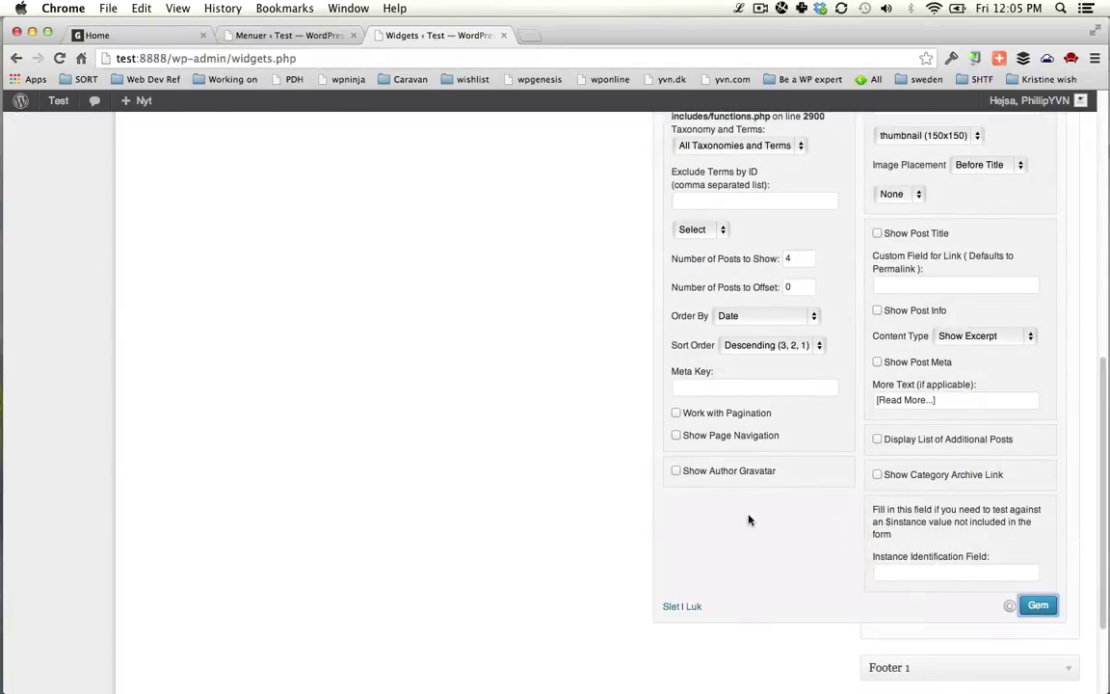
- Open four forms for adding a new portfolio item, each in its own browser tab
{"action": "scroll", "coordinate": [415, 412], "scroll_direction": "up", "scroll_amount": 10}
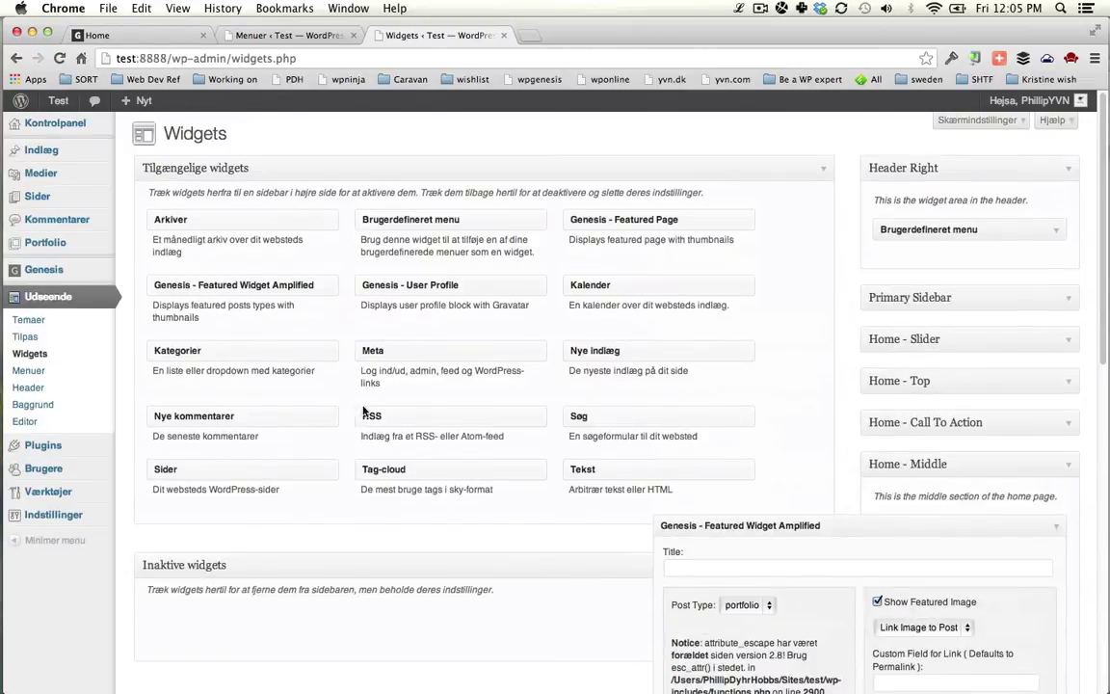
{"action": "mouse_move", "coordinate": [72, 251]}
{"action": "left_click", "coordinate": [142, 258], "text": "super"}
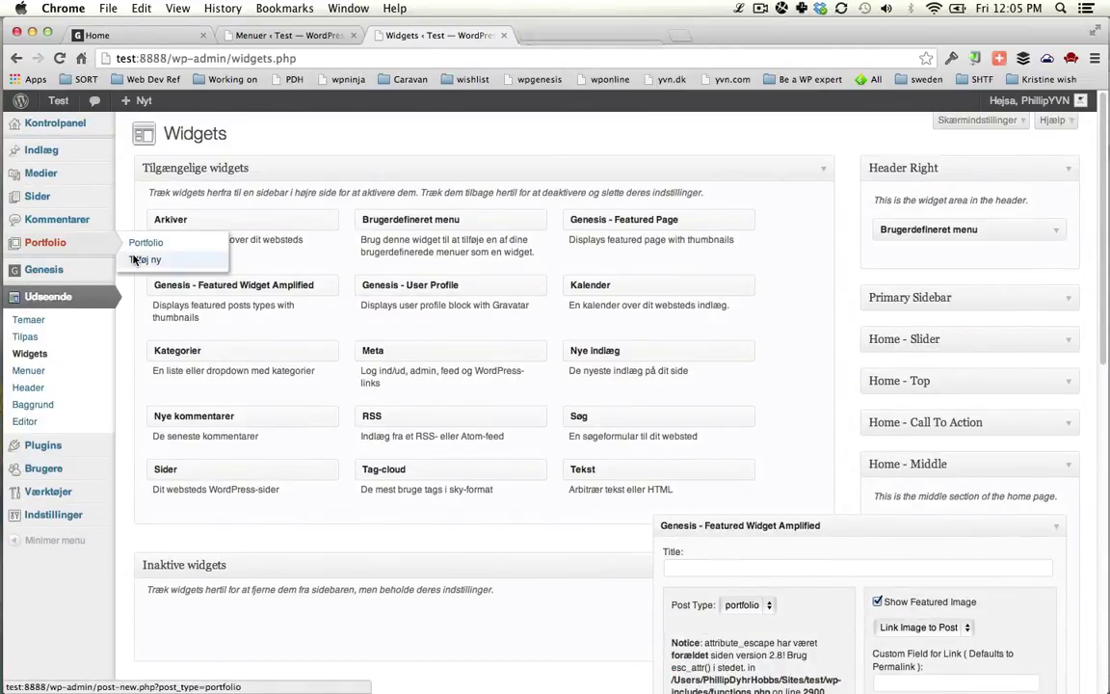
{"action": "left_click", "coordinate": [144, 260], "text": "super"}
{"action": "left_click", "coordinate": [145, 261], "text": "super"}
{"action": "left_click", "coordinate": [146, 261], "text": "super"}
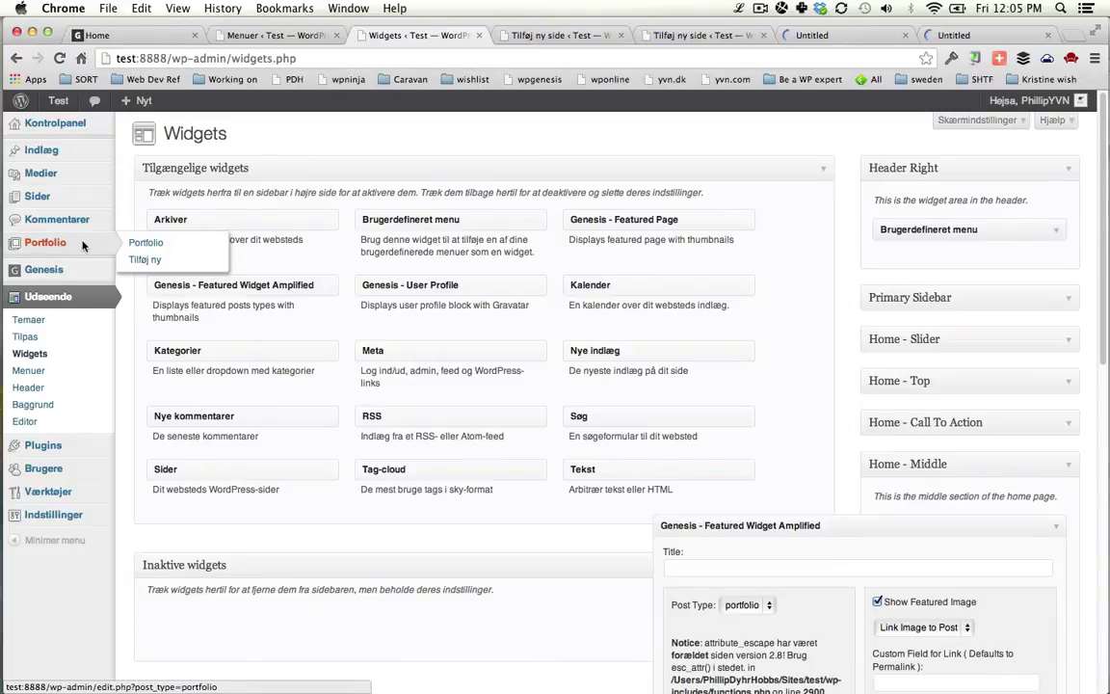
{"action": "mouse_move", "coordinate": [81, 263]}
- Title the first new portfolio item "Purus" and the second one "PurusPurus"
{"action": "key", "text": "ctrl+Tab"}
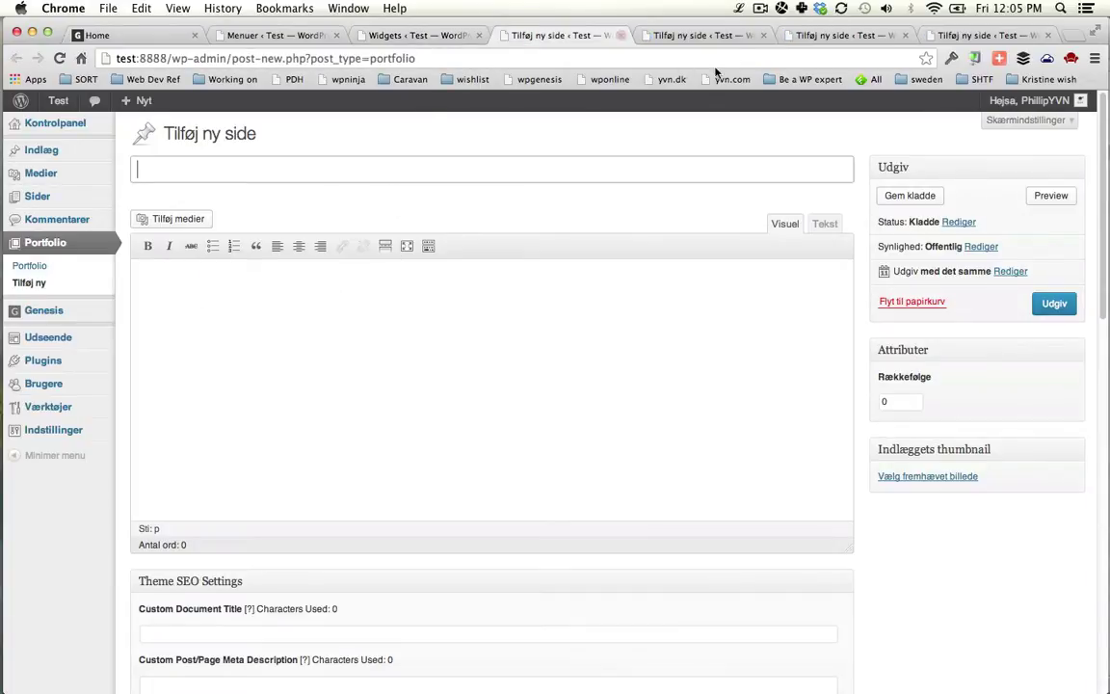
{"action": "left_click", "coordinate": [744, 10]}
{"action": "left_click", "coordinate": [675, 47]}
{"action": "key", "text": "ctrl+Tab"}
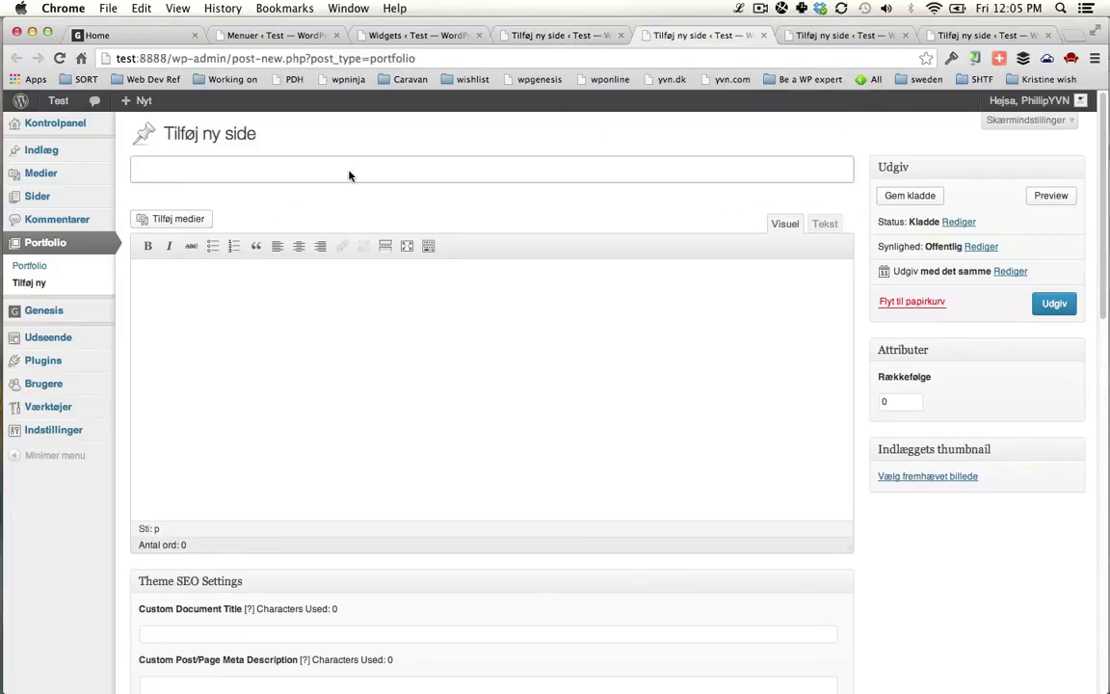
{"action": "type", "text": "Purus"}
{"action": "type", "text": "Purus"}
- Title the third new portfolio item "PurusPurusPurus" and the fourth one "PurusPurusPurusPurus"
{"action": "key", "text": "ctrl+Tab"}
{"action": "key", "text": "super+v"}
{"action": "key", "text": "super+v"}
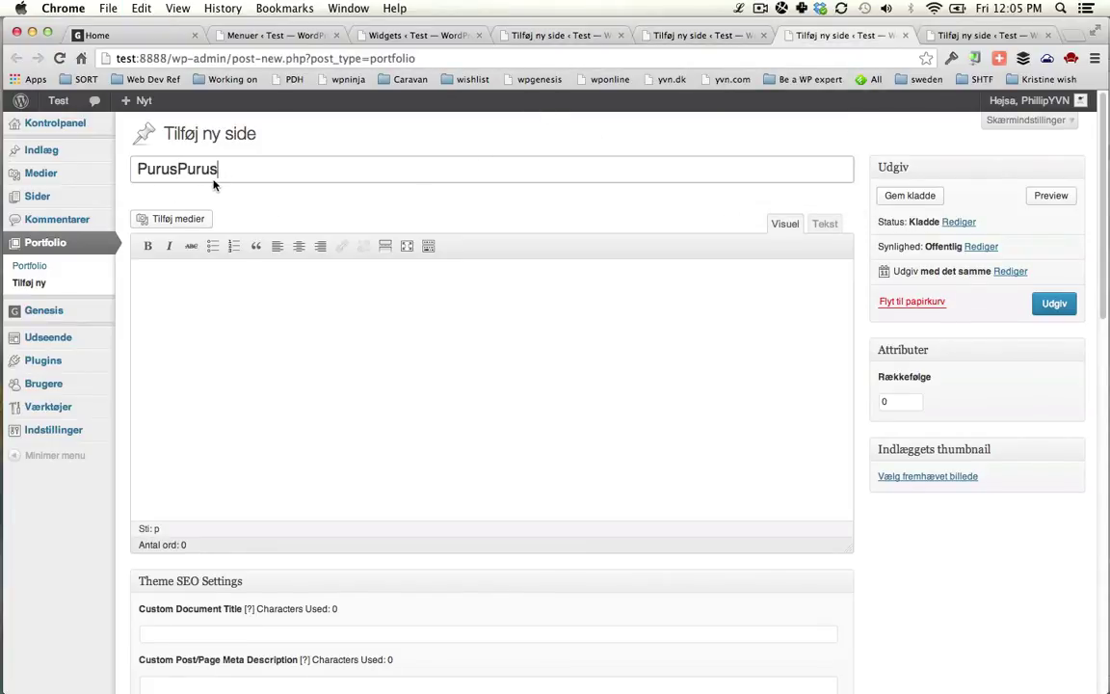
{"action": "type", "text": "Purus"}
{"action": "key", "text": "ctrl+Tab"}
{"action": "key", "text": "super+v"}
{"action": "key", "text": "super+v"}
{"action": "key", "text": "super+v"}
{"action": "key", "text": "super+v"}
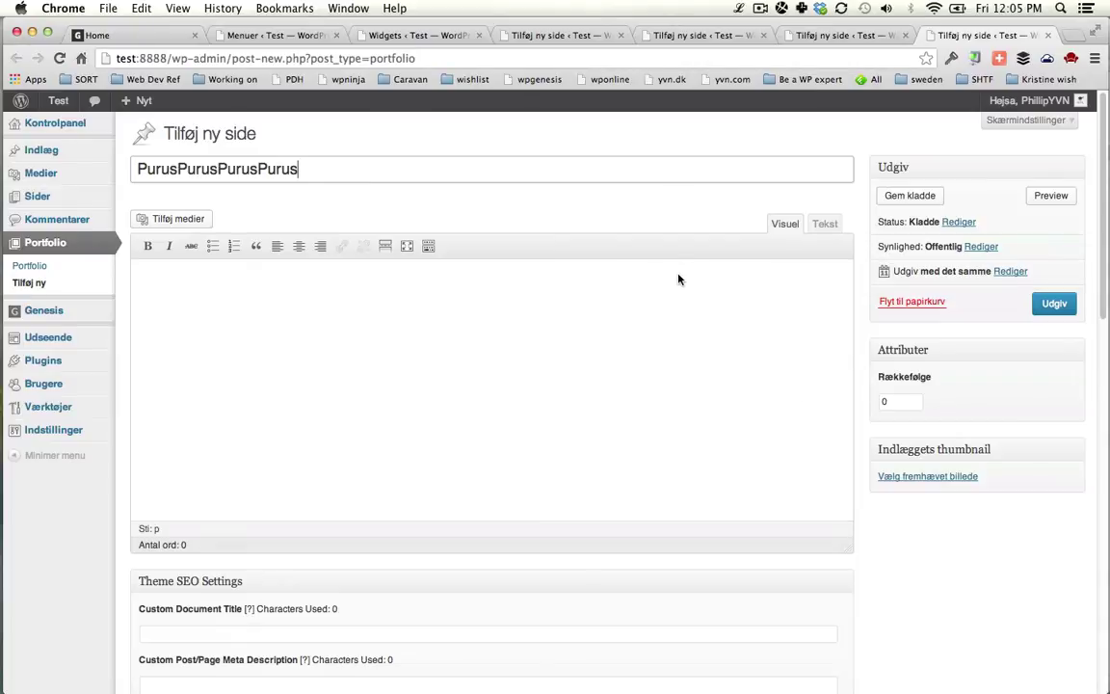
- Capture a screenshot of the Google area on a blank new tab and return to the Purus portfolio item
{"action": "key", "text": "super+t"}
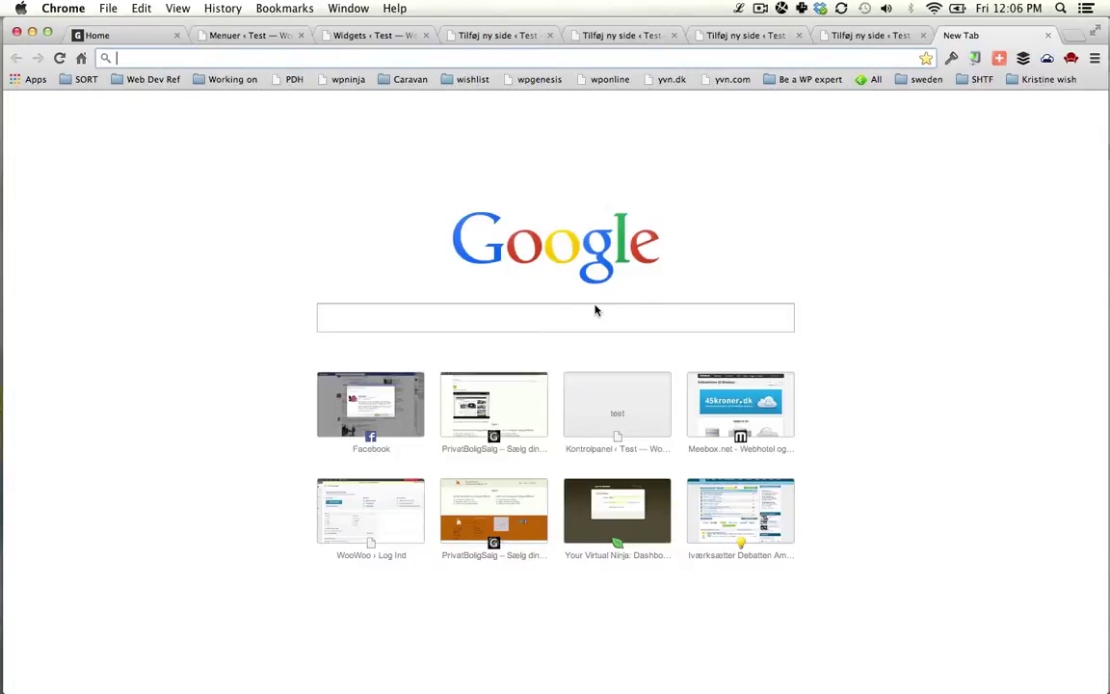
{"action": "left_click_drag", "start_coordinate": [249, 178], "coordinate": [463, 453]}
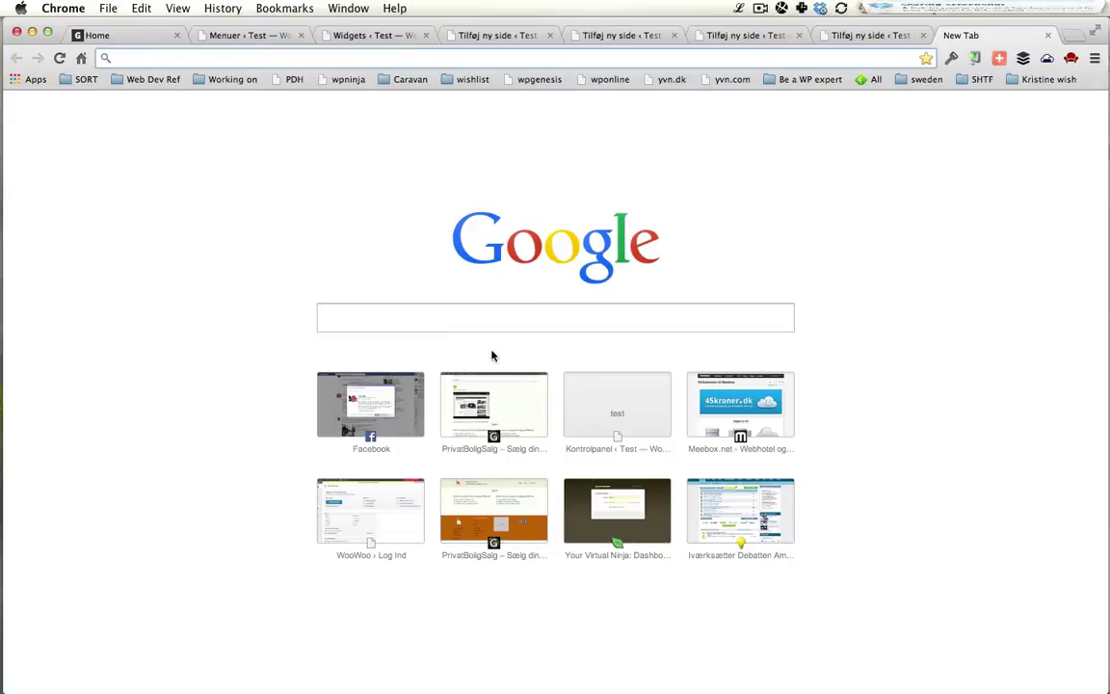
{"action": "key", "text": "ctrl+Tab"}
{"action": "key", "text": "ctrl+Tab"}
{"action": "key", "text": "ctrl+Tab"}
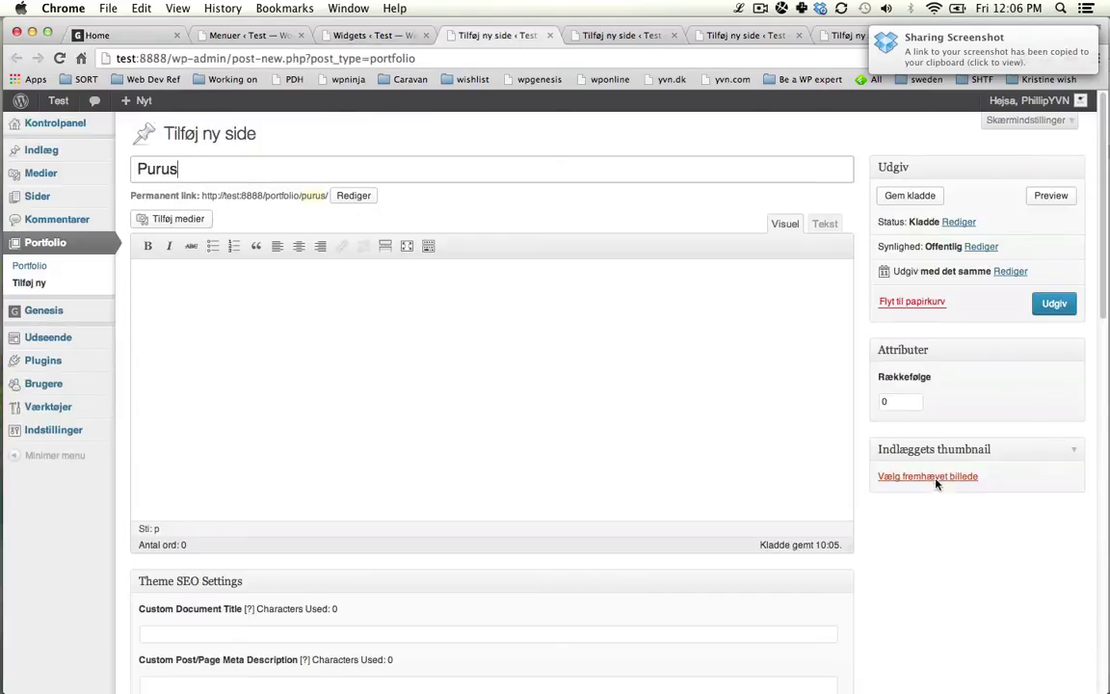
- Upload the new Google page screenshot from the Screenshots folder as the featured image of Purus and publish the item
{"action": "left_click", "coordinate": [936, 483]}
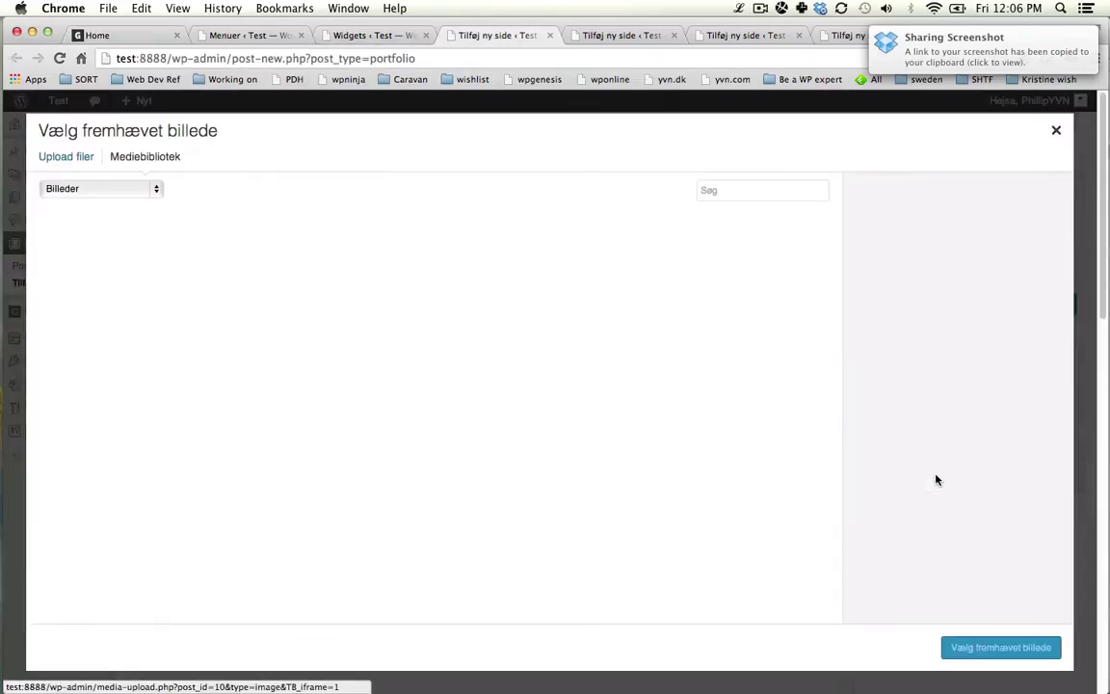
{"action": "left_click", "coordinate": [73, 166]}
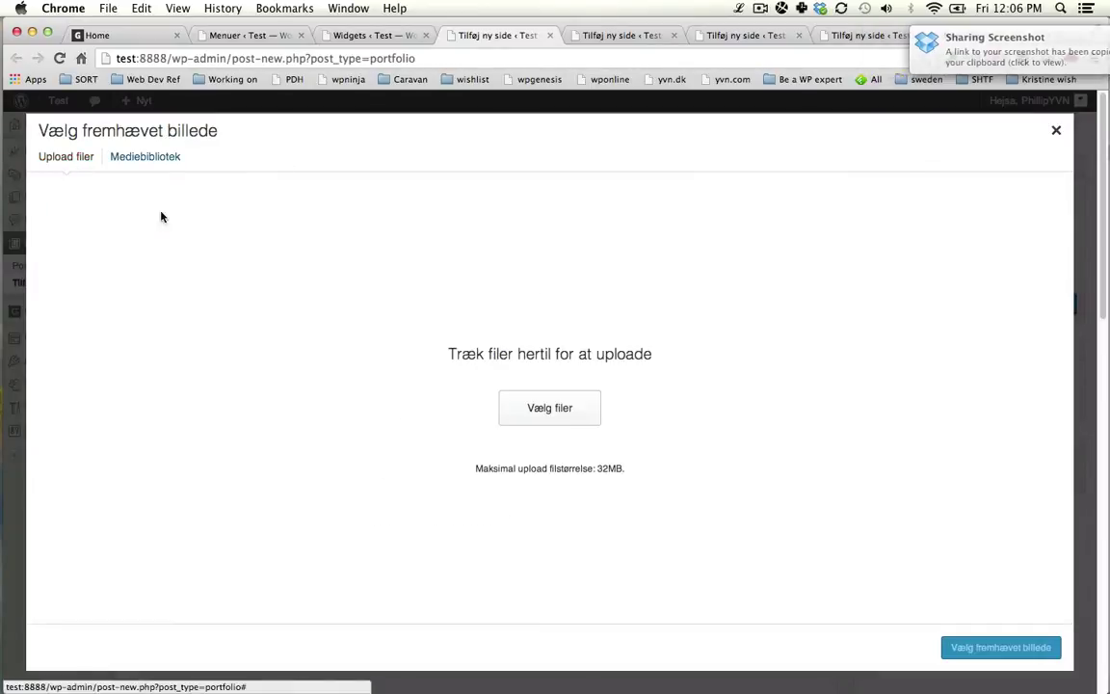
{"action": "left_click", "coordinate": [546, 412]}
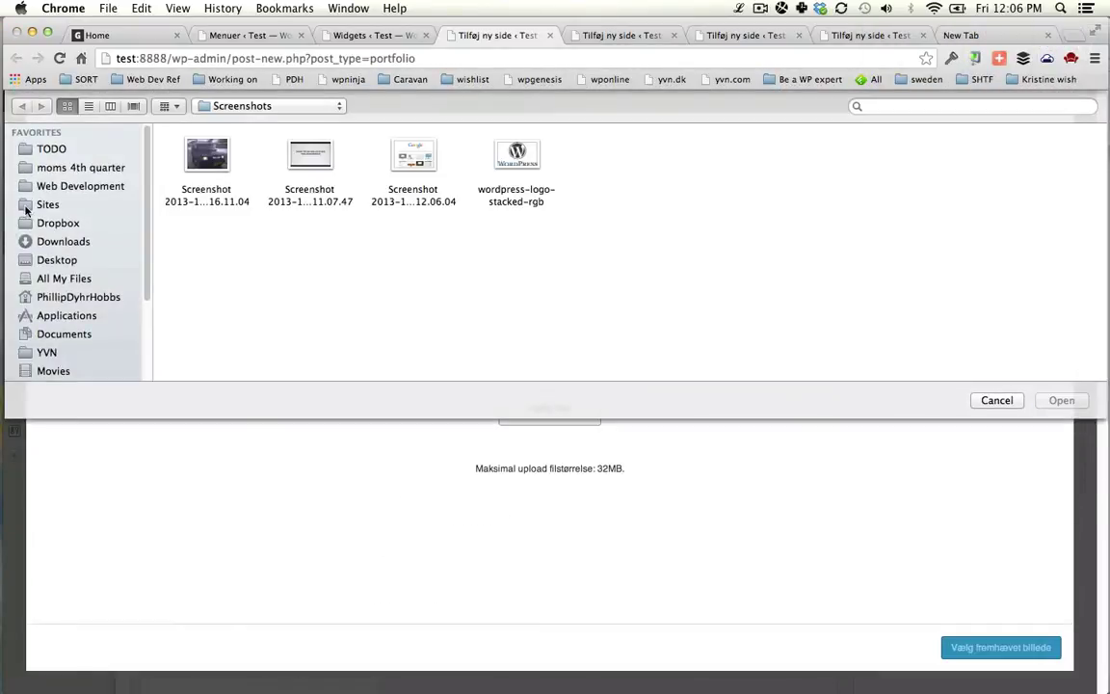
{"action": "left_click", "coordinate": [58, 226]}
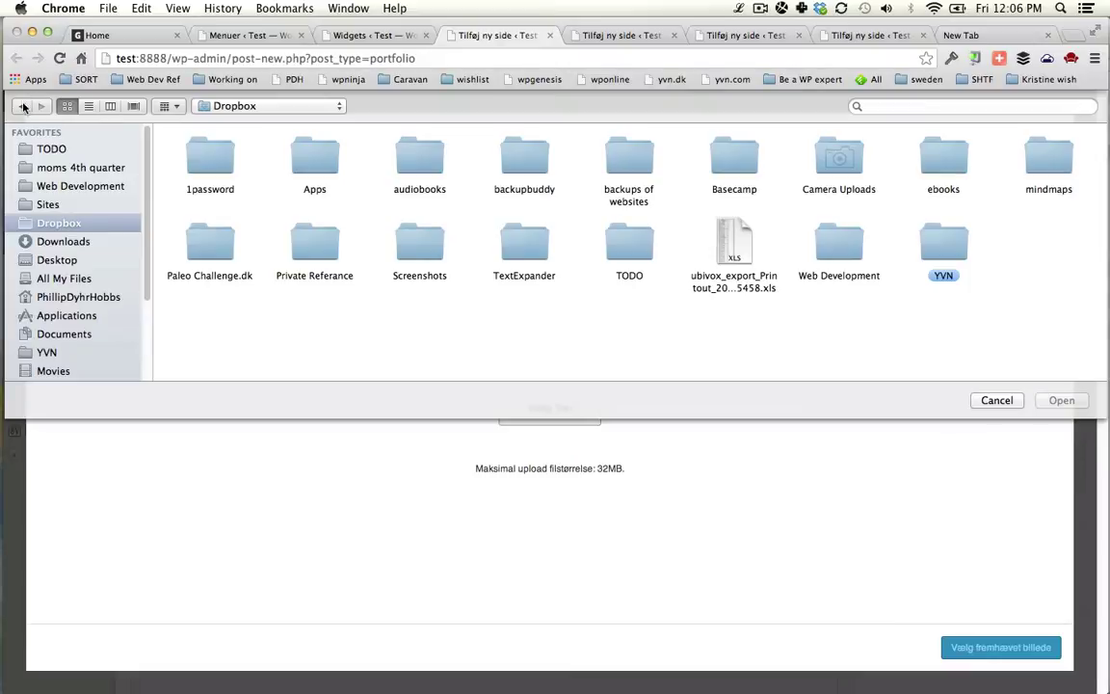
{"action": "left_click", "coordinate": [24, 107]}
{"action": "double_click", "coordinate": [413, 154]}
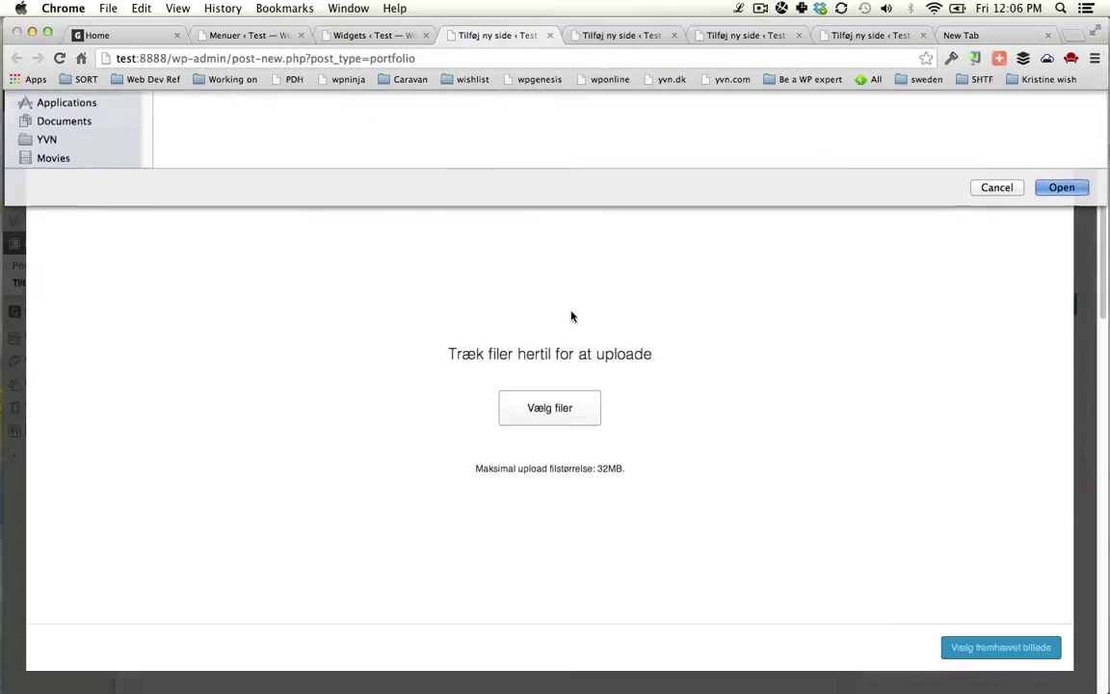
{"action": "left_click", "coordinate": [1007, 647]}
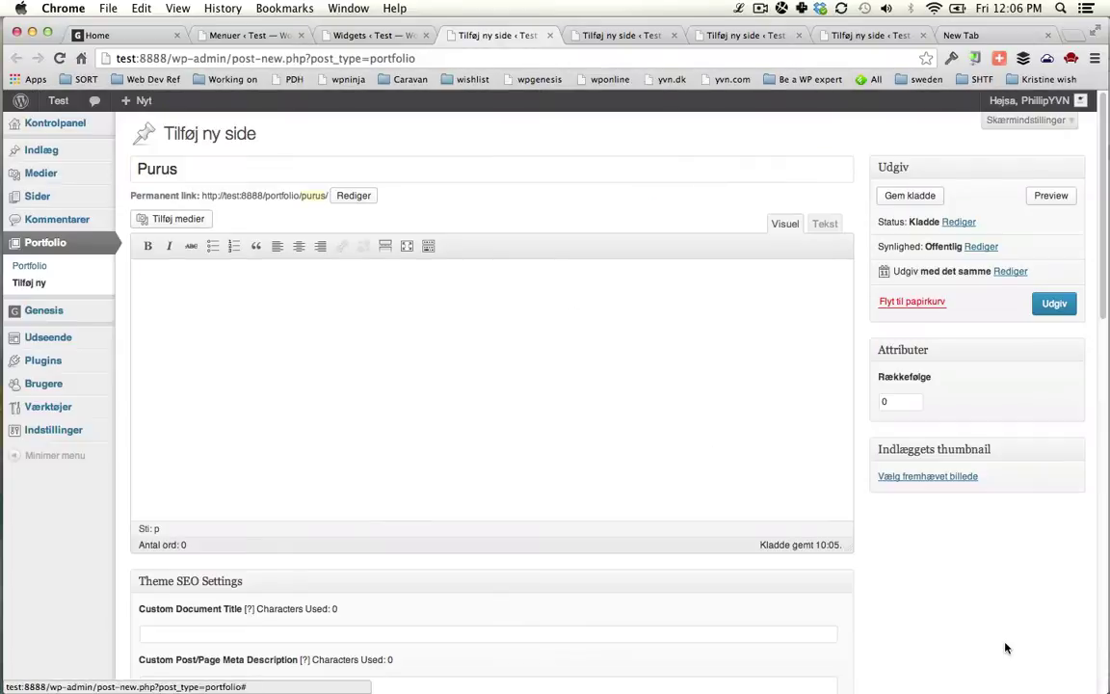
{"action": "left_click", "coordinate": [1053, 304]}
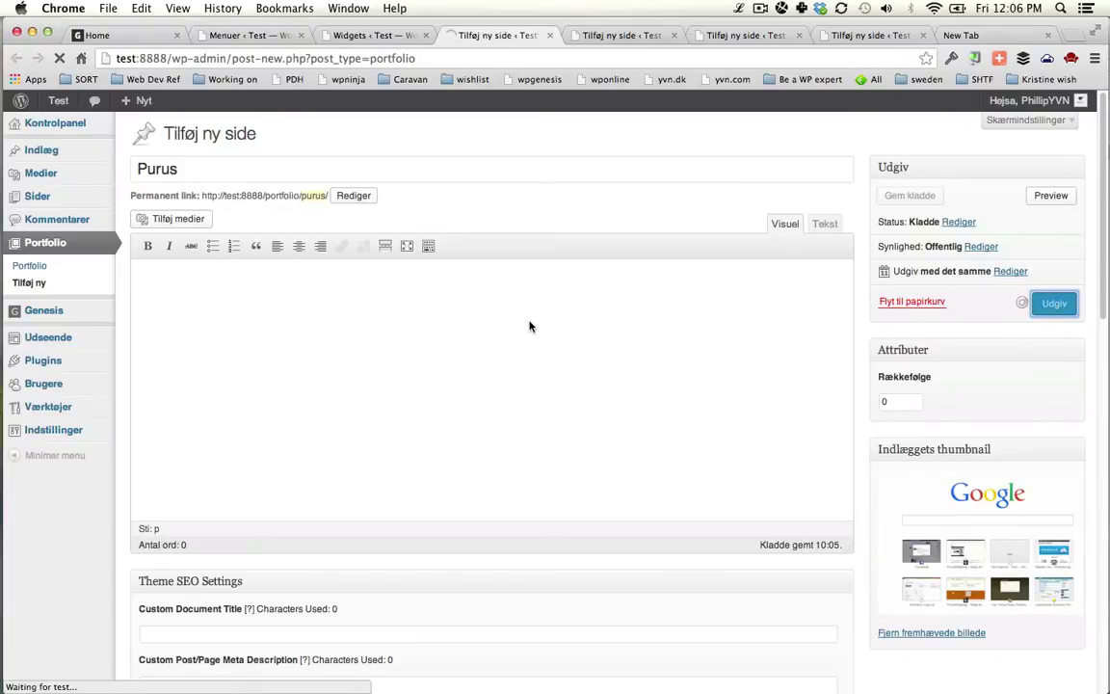
- Publish the other three portfolio items and close the blank new tab
{"action": "key", "text": "ctrl+Tab"}
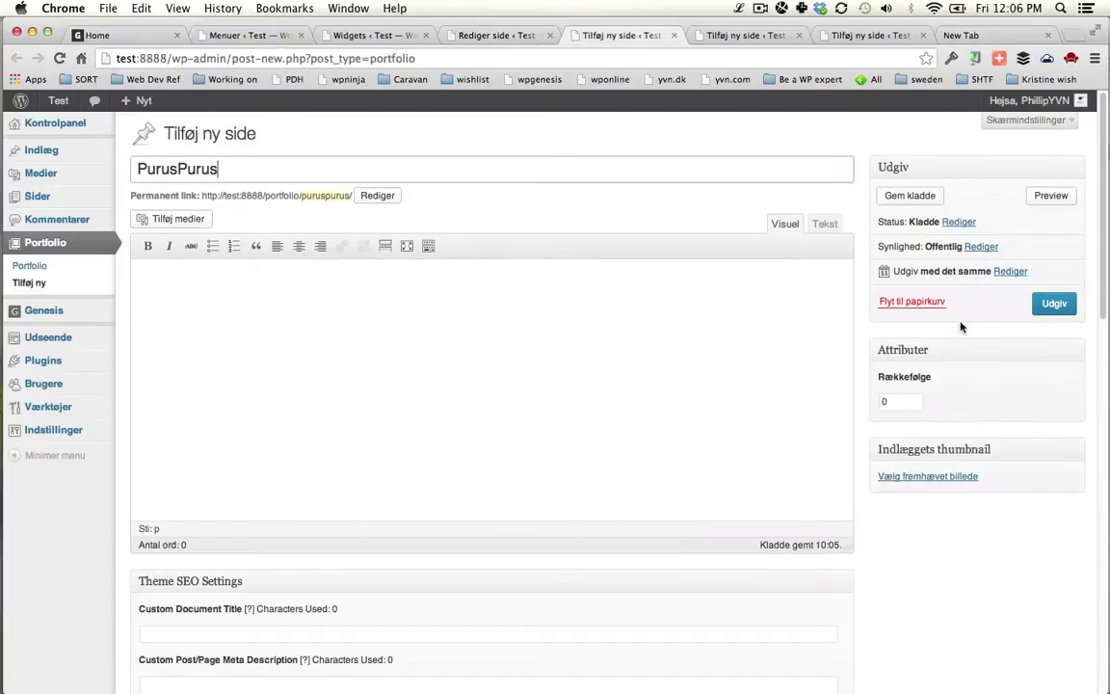
{"action": "left_click", "coordinate": [1045, 312]}
{"action": "key", "text": "ctrl+Tab"}
{"action": "left_click", "coordinate": [1050, 308]}
{"action": "key", "text": "ctrl+Tab"}
{"action": "left_click", "coordinate": [1052, 311]}
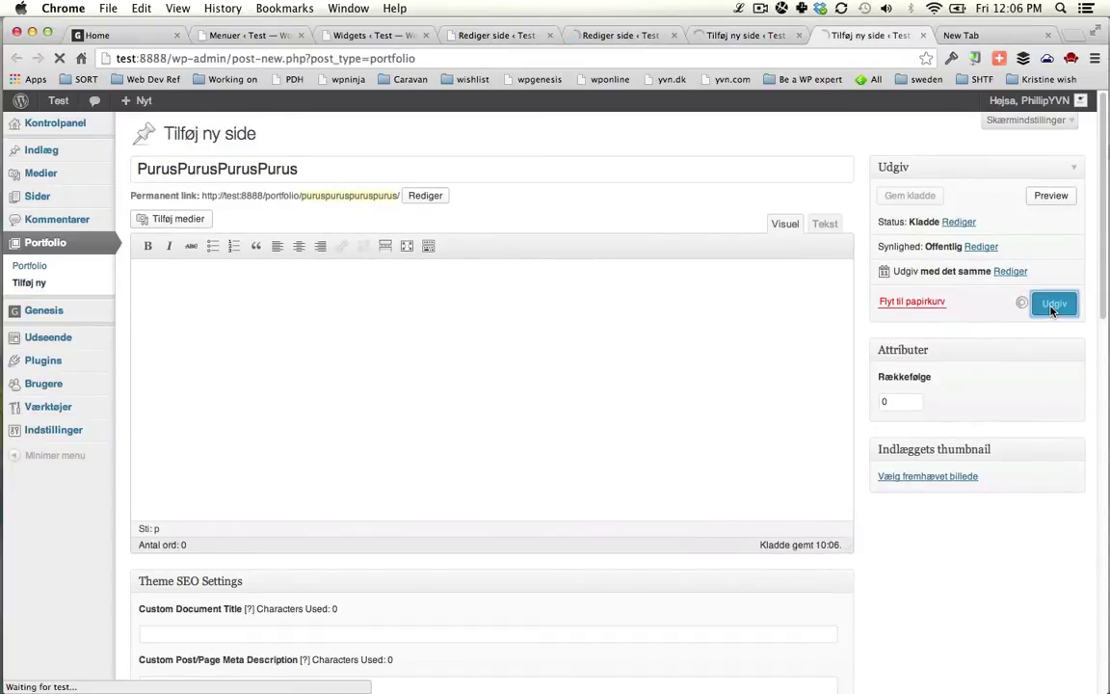
{"action": "key", "text": "ctrl+Tab"}
{"action": "key", "text": "ctrl+w"}
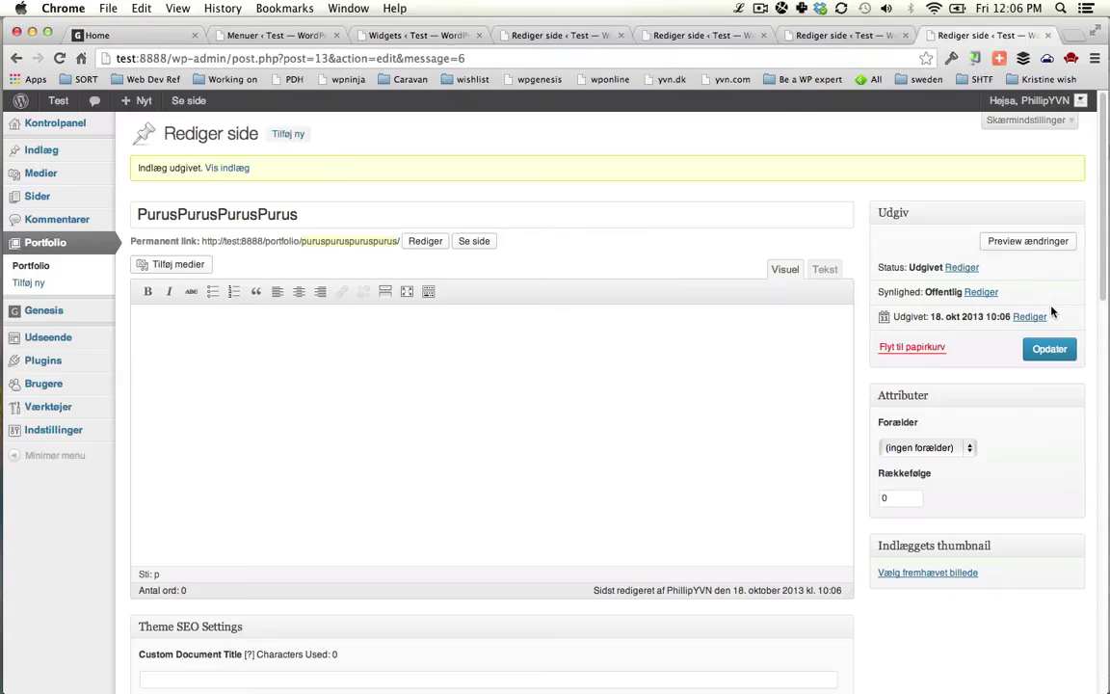
- Set the Google screenshot from the media library as the featured image of PurusPurusPurusPurus and update the item
{"action": "left_click", "coordinate": [915, 571]}
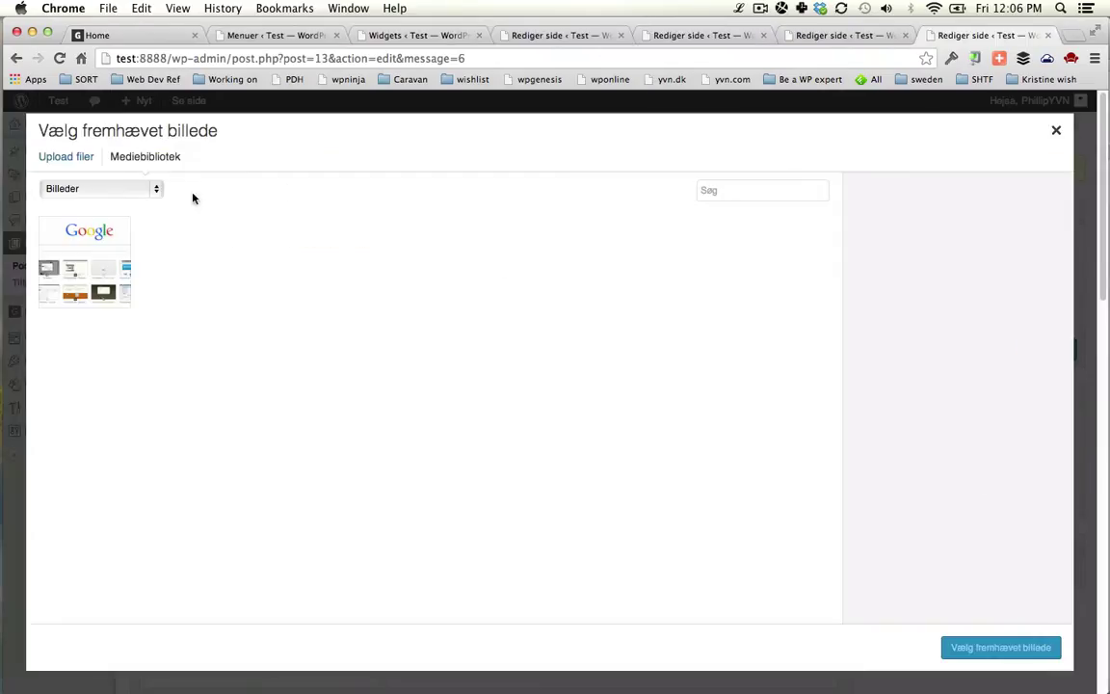
{"action": "left_click", "coordinate": [65, 273]}
{"action": "left_click", "coordinate": [987, 648]}
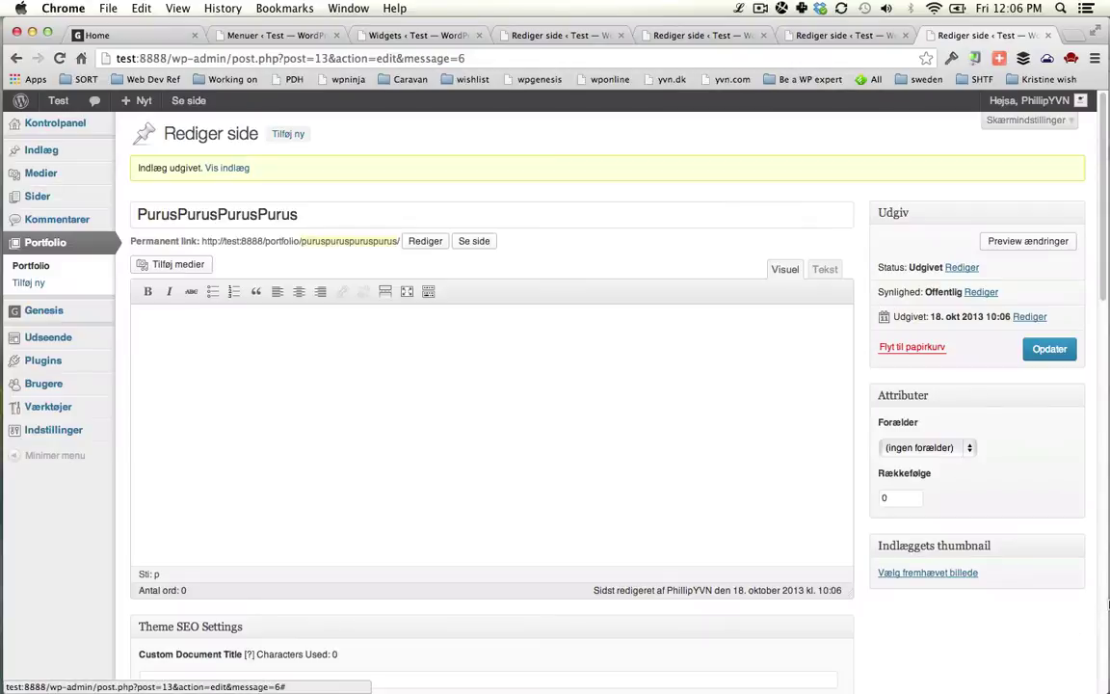
{"action": "left_click", "coordinate": [1023, 352]}
- Set the Google screenshot from the media library as the featured image of PurusPurusPurus
{"action": "key", "text": "ctrl+shift+Tab"}
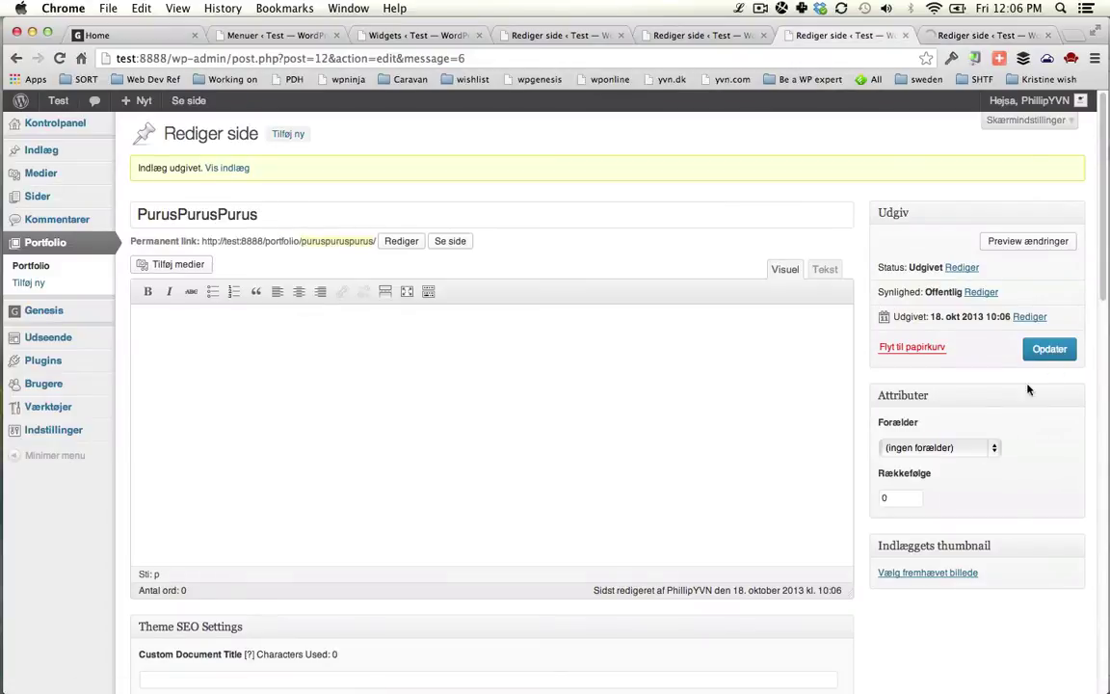
{"action": "left_click", "coordinate": [910, 574]}
{"action": "left_click", "coordinate": [135, 289]}
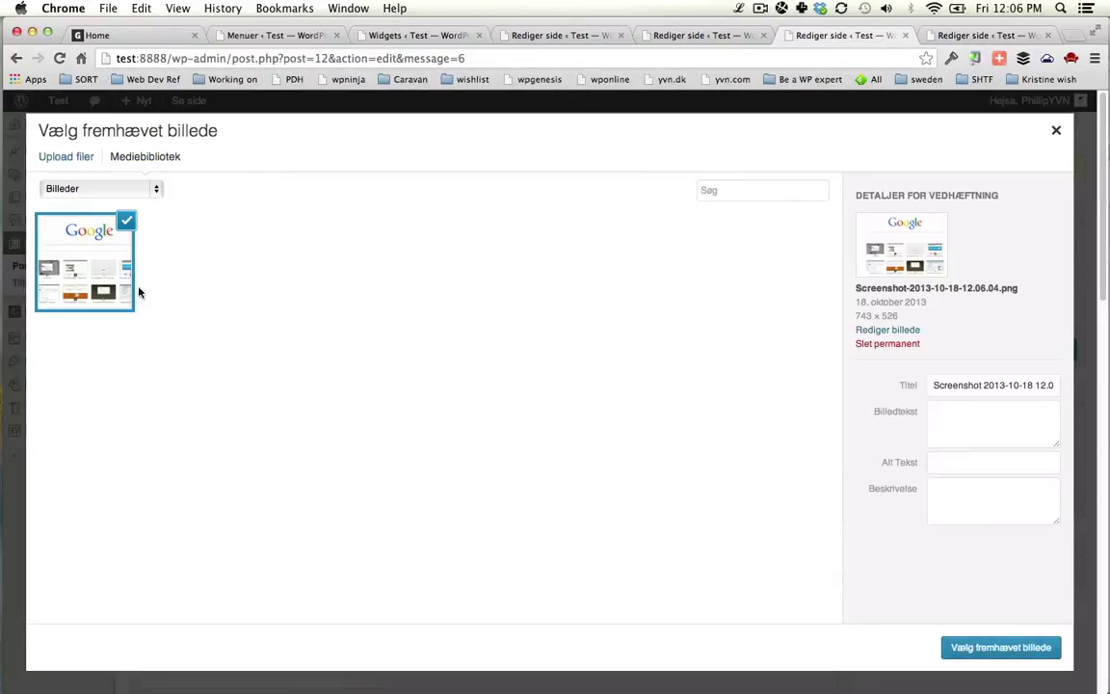
{"action": "left_click", "coordinate": [1002, 647]}
- View the published PurusPurusPurusPurus page, then return to its edit form and look through its settings
{"action": "key", "text": "ctrl+Tab"}
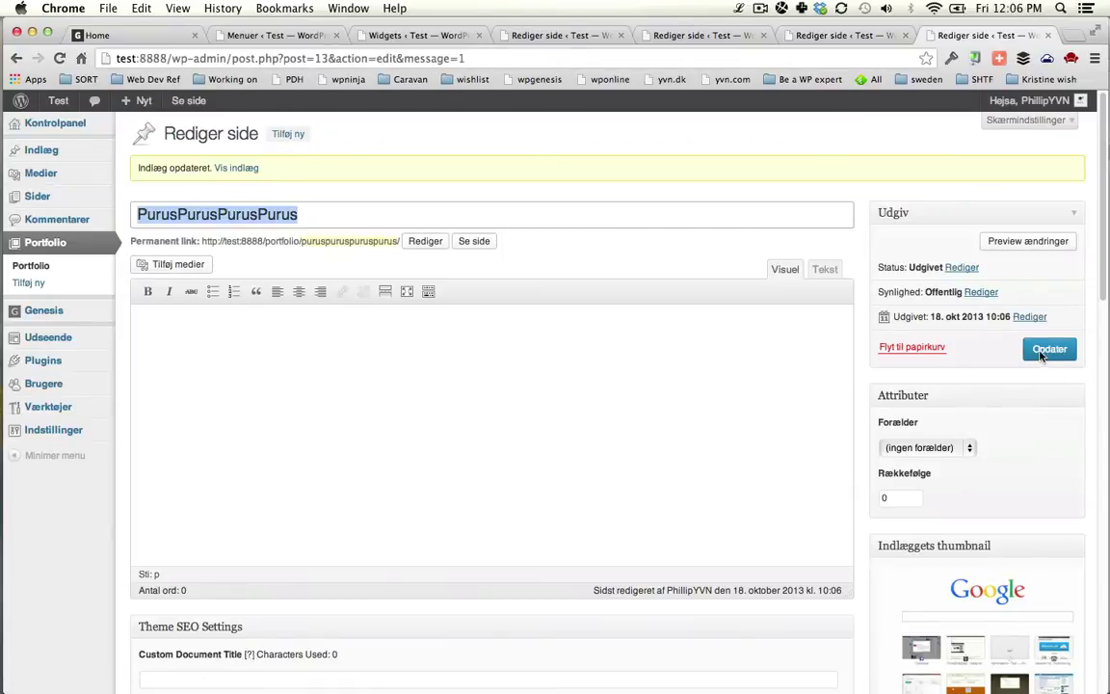
{"action": "left_click", "coordinate": [247, 168]}
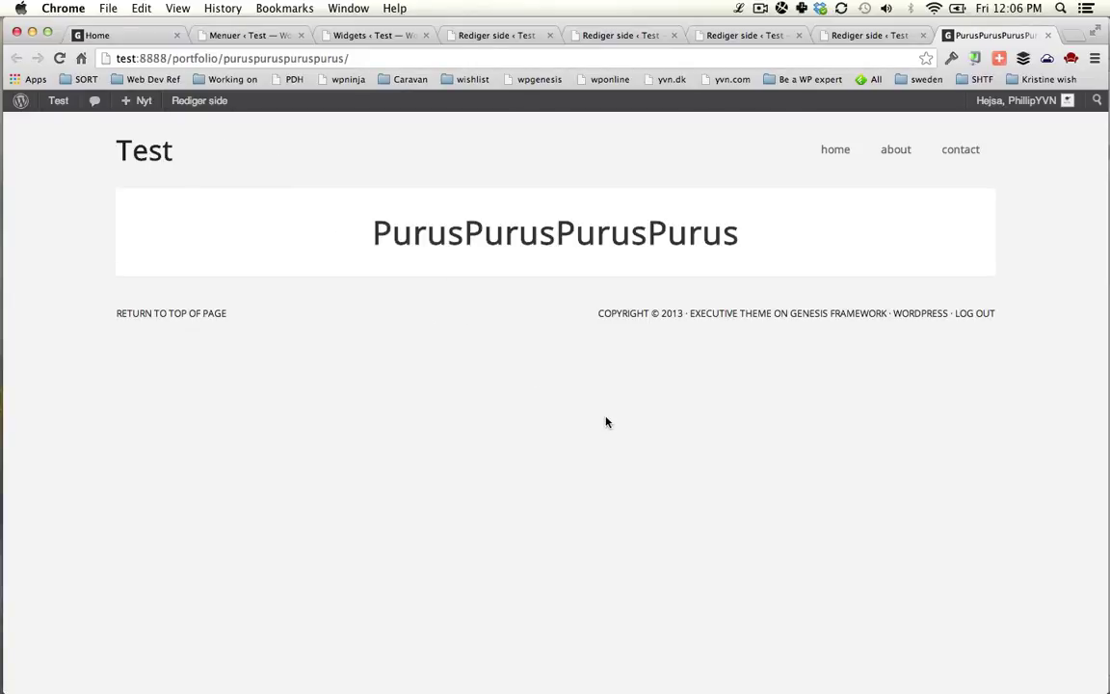
{"action": "key", "text": "super+bracketleft"}
{"action": "scroll", "coordinate": [606, 421], "scroll_direction": "down", "scroll_amount": 15}
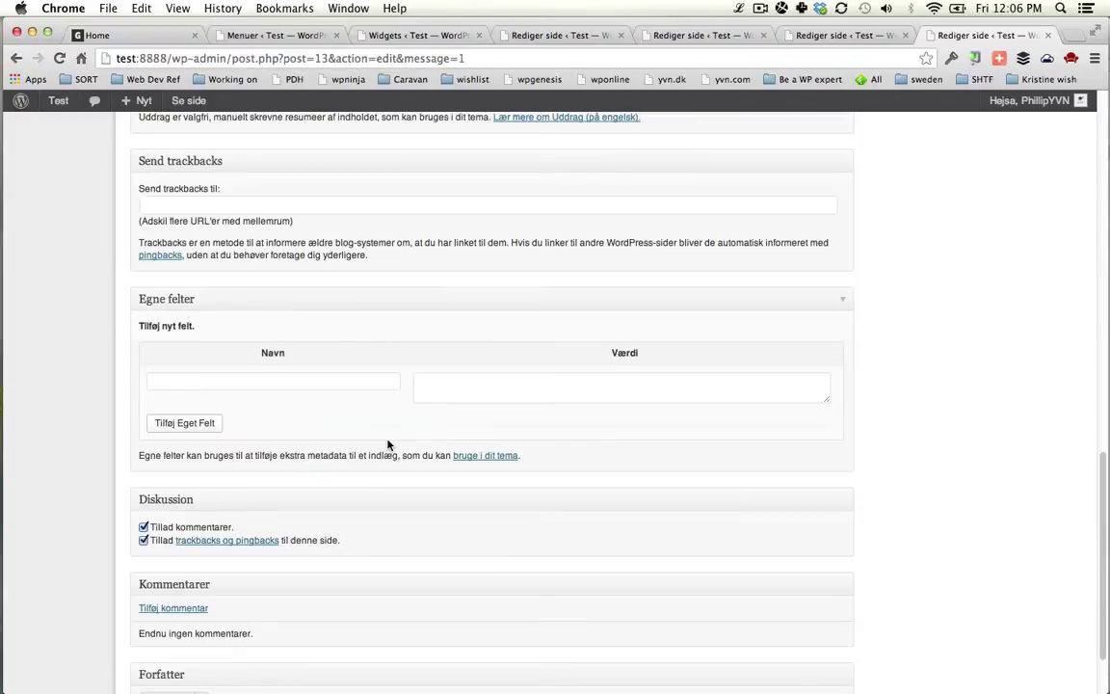
{"action": "scroll", "coordinate": [349, 457], "scroll_direction": "down", "scroll_amount": 2}
{"action": "scroll", "coordinate": [755, 451], "scroll_direction": "up", "scroll_amount": 20}
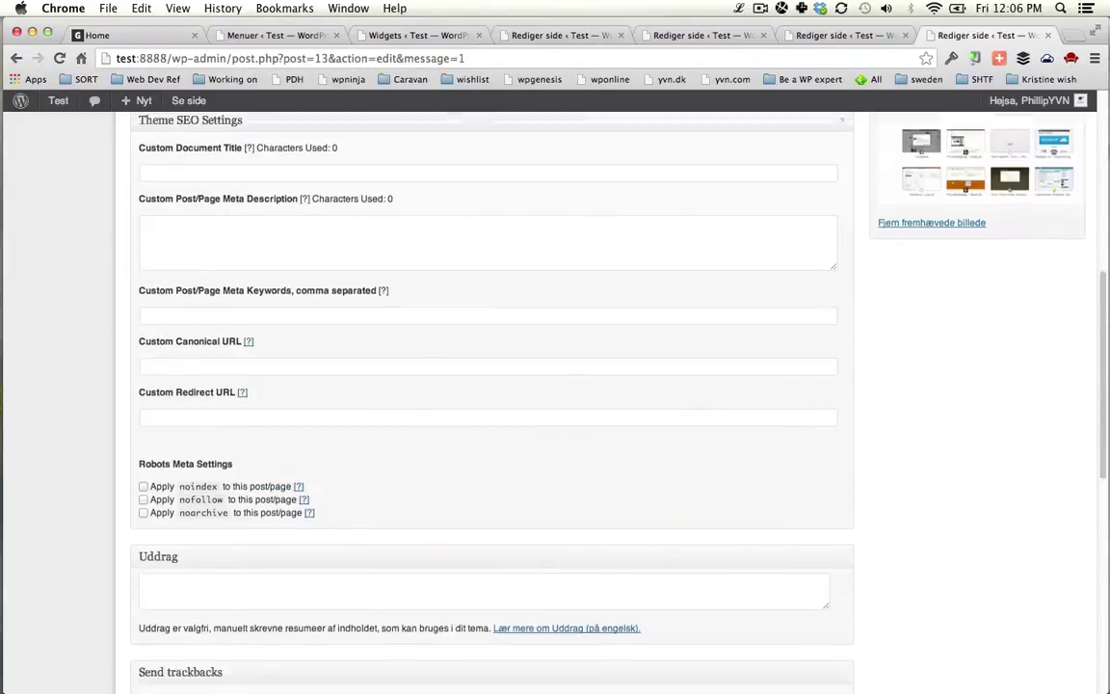
- Open the site's front page, look over the portfolio thumbnails shown there and reload it
{"action": "scroll", "coordinate": [823, 434], "scroll_direction": "down", "scroll_amount": 3}
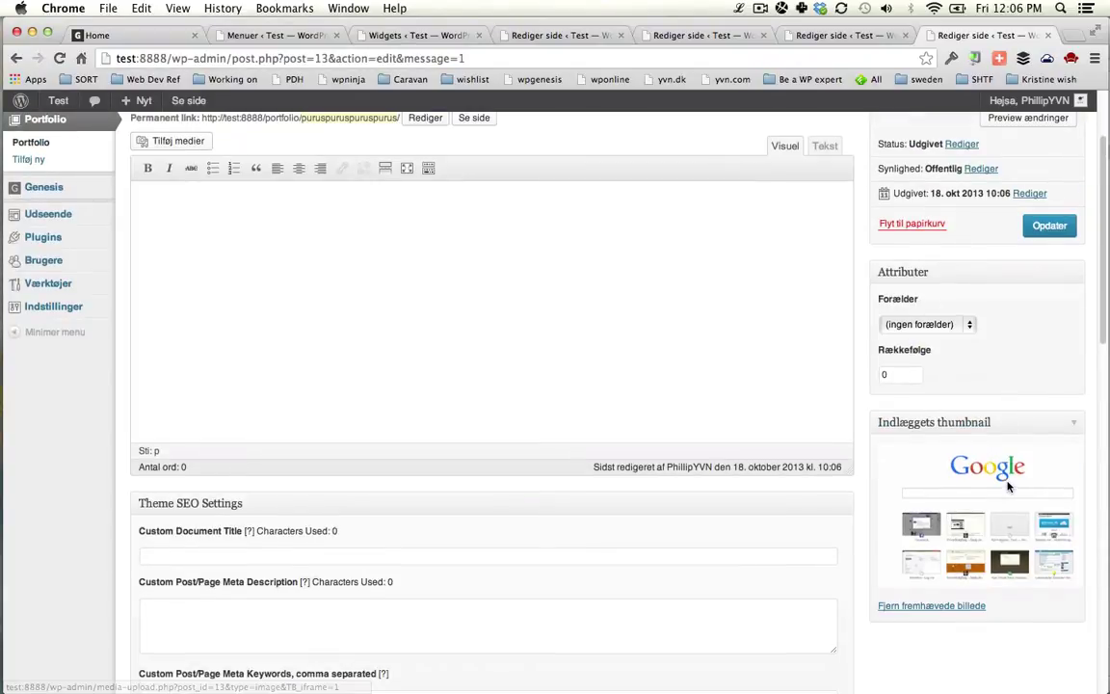
{"action": "scroll", "coordinate": [662, 262], "scroll_direction": "up", "scroll_amount": 3}
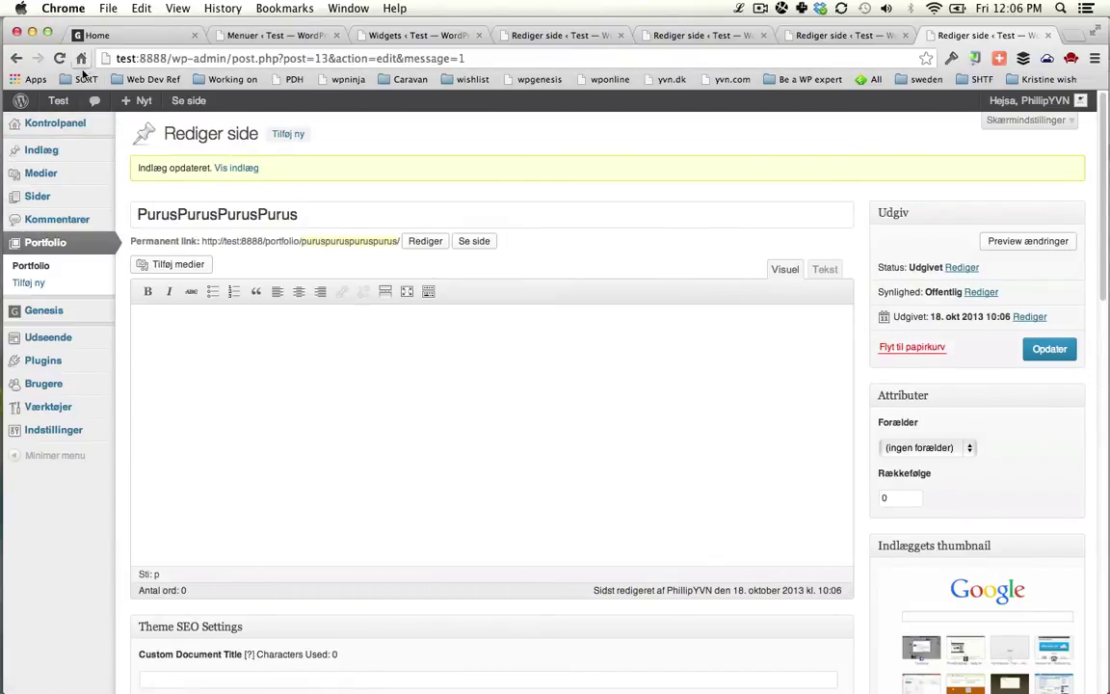
{"action": "left_click", "coordinate": [57, 100]}
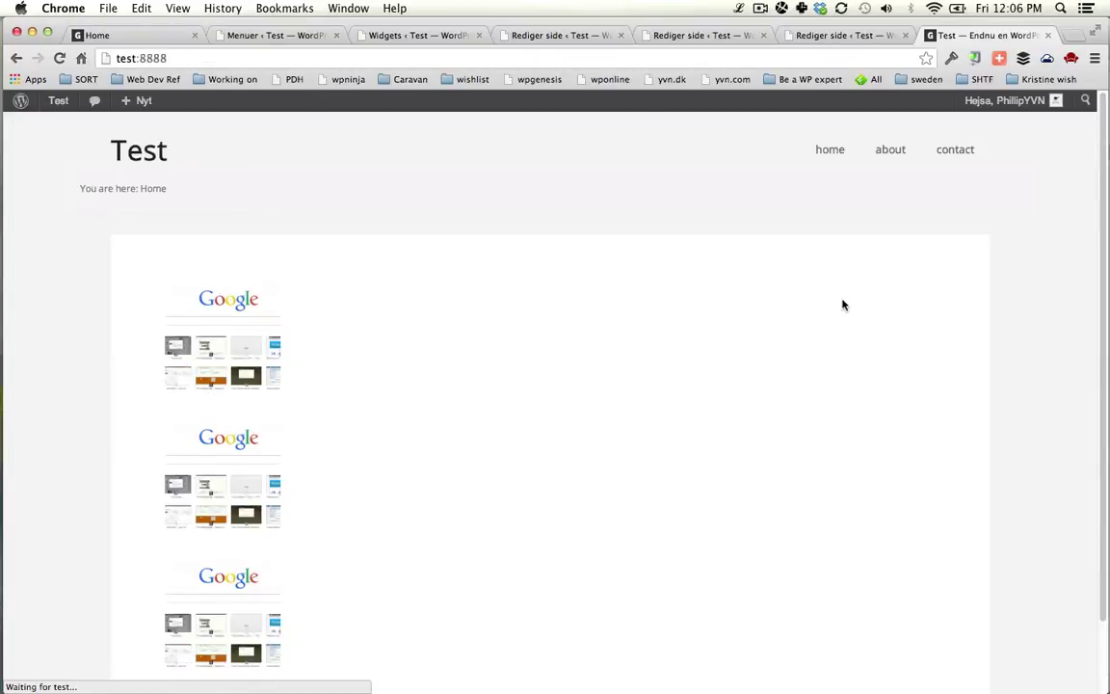
{"action": "scroll", "coordinate": [408, 453], "scroll_direction": "down", "scroll_amount": 2}
{"action": "scroll", "coordinate": [414, 450], "scroll_direction": "up", "scroll_amount": 2}
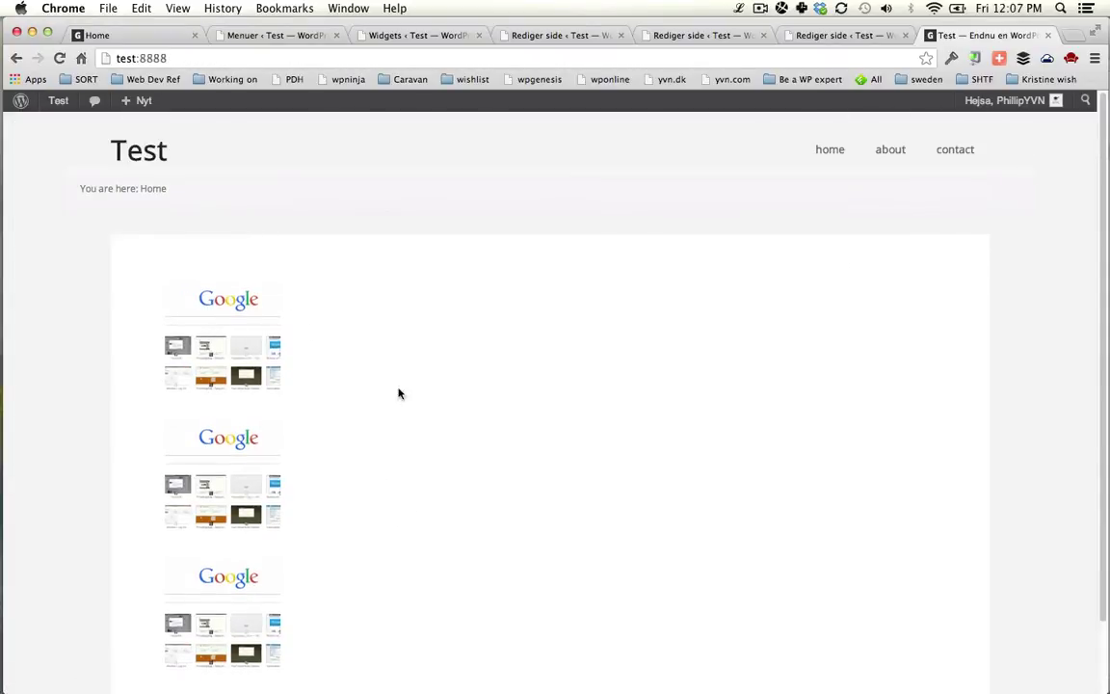
{"action": "scroll", "coordinate": [364, 512], "scroll_direction": "down", "scroll_amount": 2}
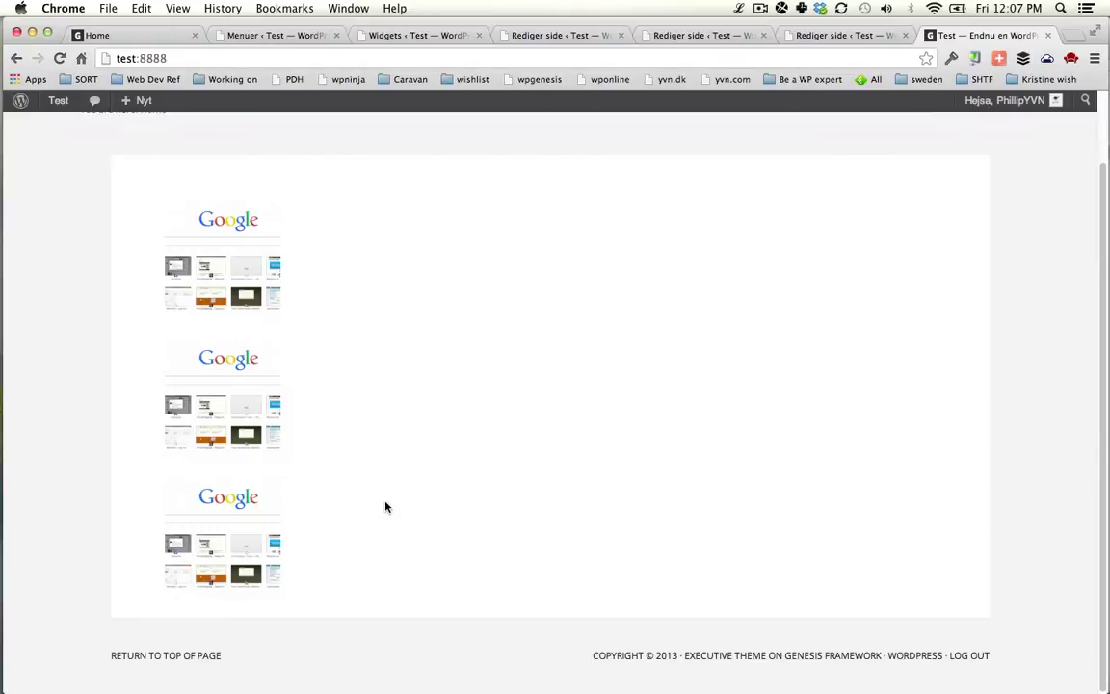
{"action": "key", "text": "super+r"}
- Close the three leftover edit forms for the Purus portfolio items
{"action": "key", "text": "super+alt+Left"}
{"action": "key", "text": "super+alt+Left"}
{"action": "key", "text": "super+alt+Left"}
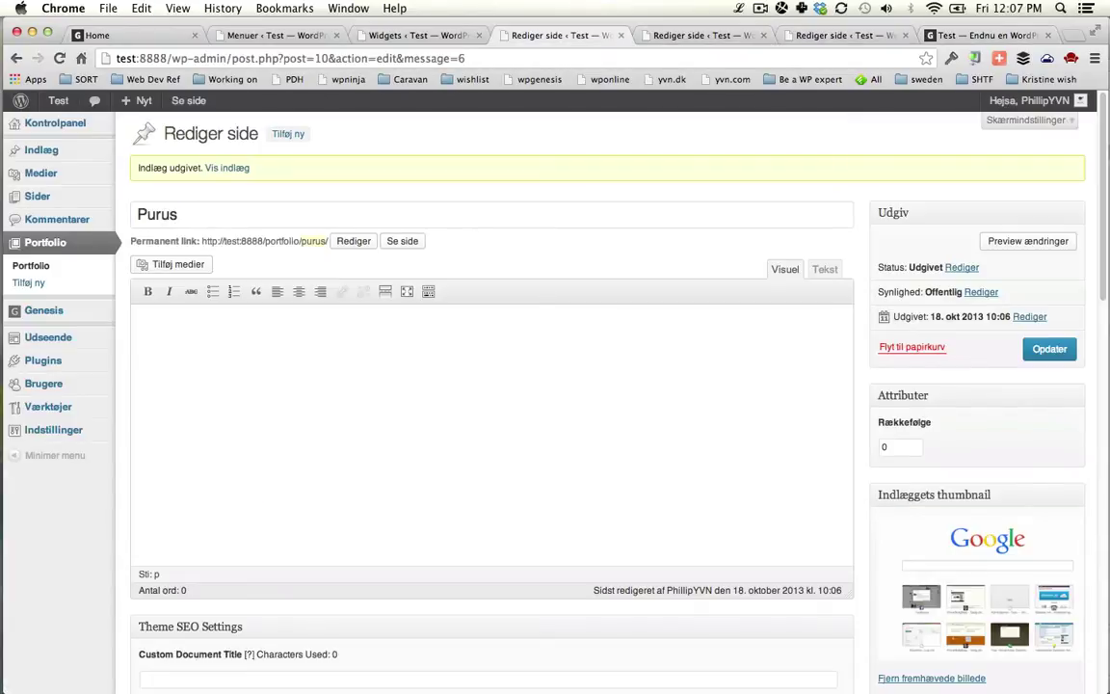
{"action": "key", "text": "super+w"}
{"action": "key", "text": "super+w"}
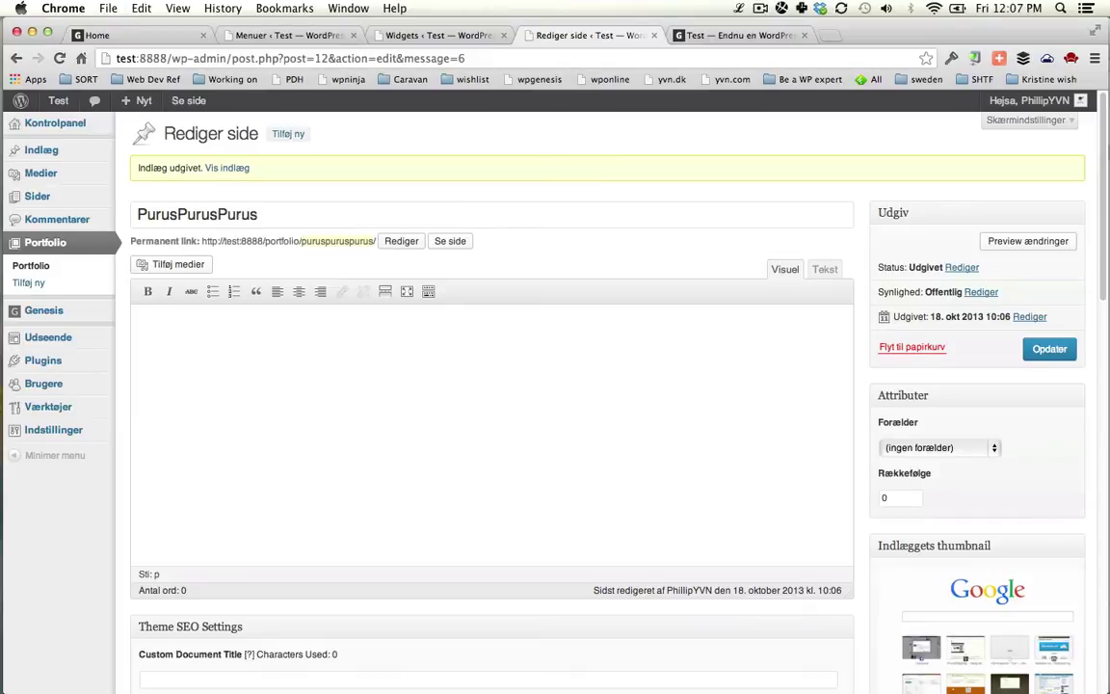
{"action": "key", "text": "super+w"}
- Check the taxonomy and post type options of the Home - Middle featured widget against the site's front page
{"action": "key", "text": "super+alt+Left"}
{"action": "scroll", "coordinate": [675, 506], "scroll_direction": "down", "scroll_amount": 5}
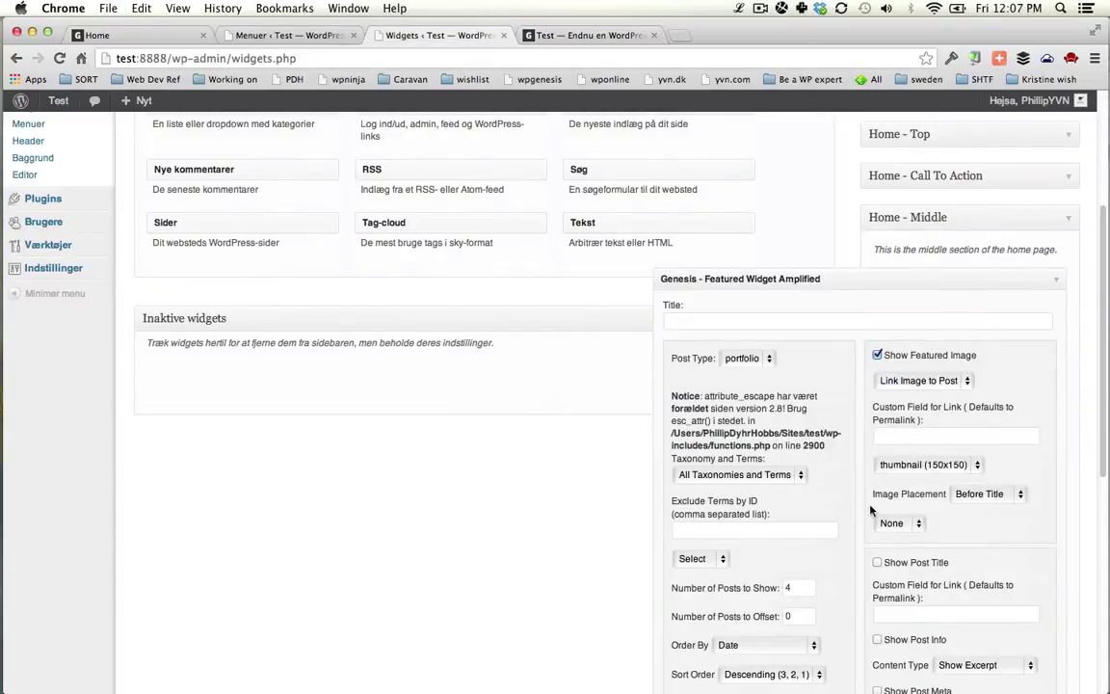
{"action": "scroll", "coordinate": [760, 501], "scroll_direction": "down", "scroll_amount": 3}
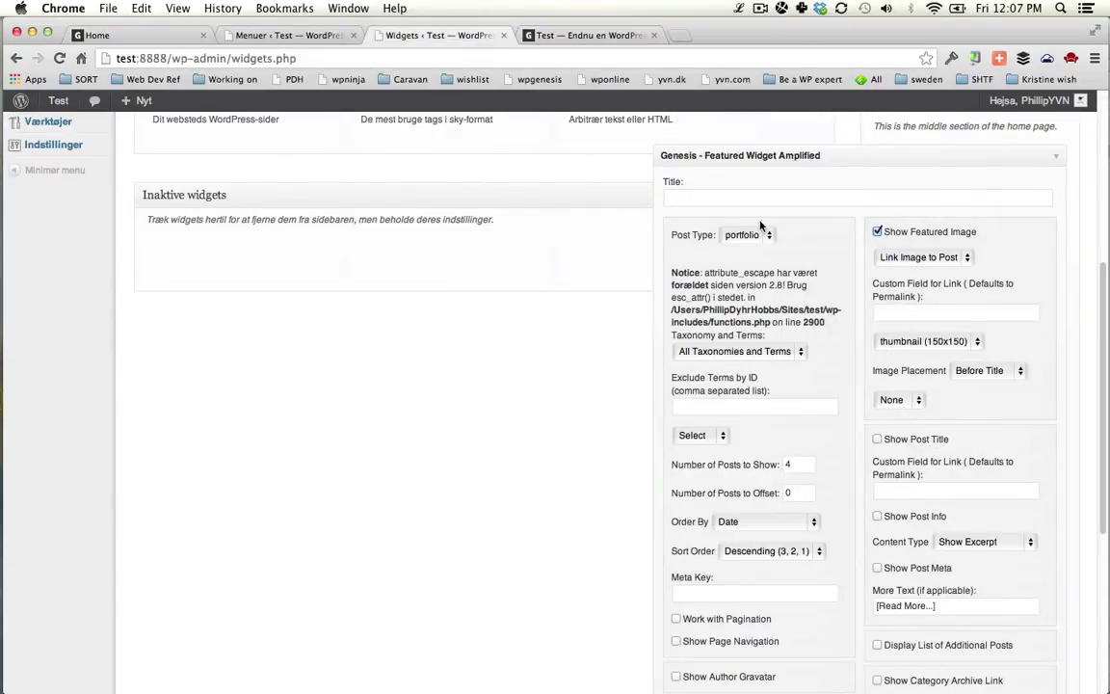
{"action": "left_click", "coordinate": [738, 351]}
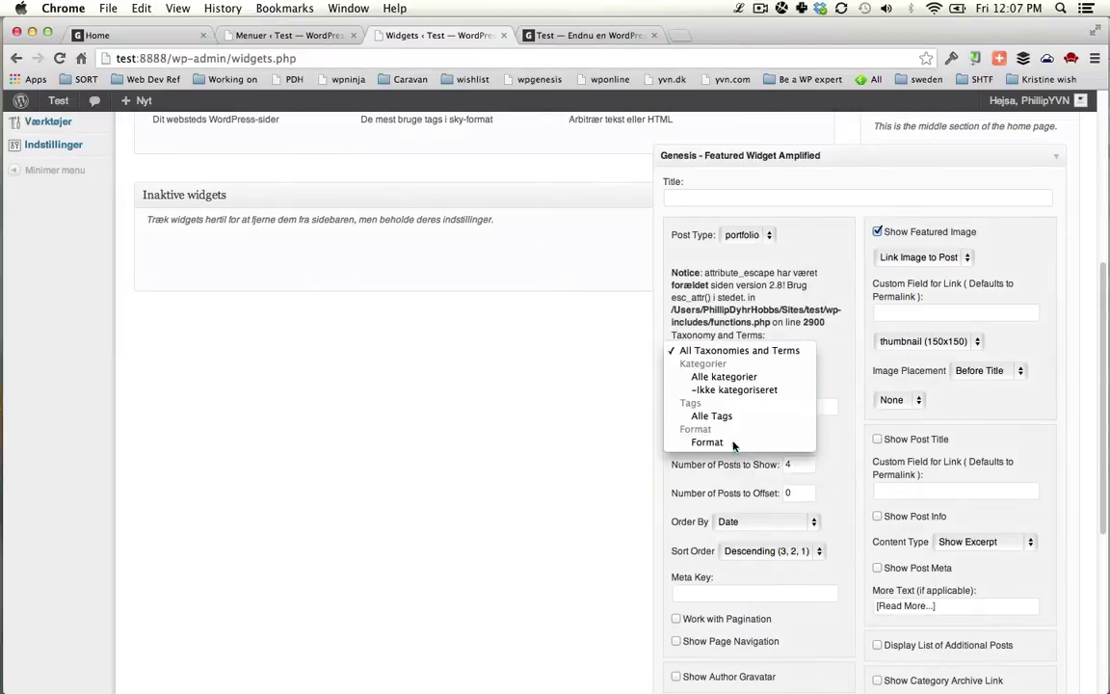
{"action": "left_click", "coordinate": [761, 243]}
{"action": "left_click", "coordinate": [761, 239]}
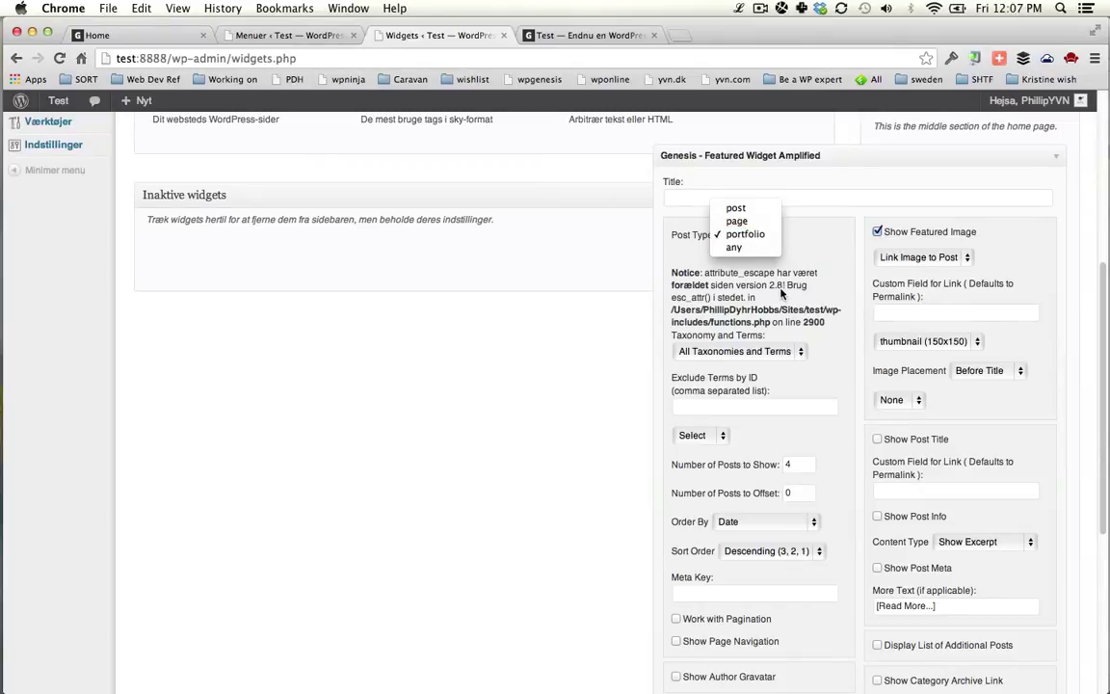
{"action": "left_click", "coordinate": [694, 275]}
{"action": "key", "text": "ctrl+Tab"}
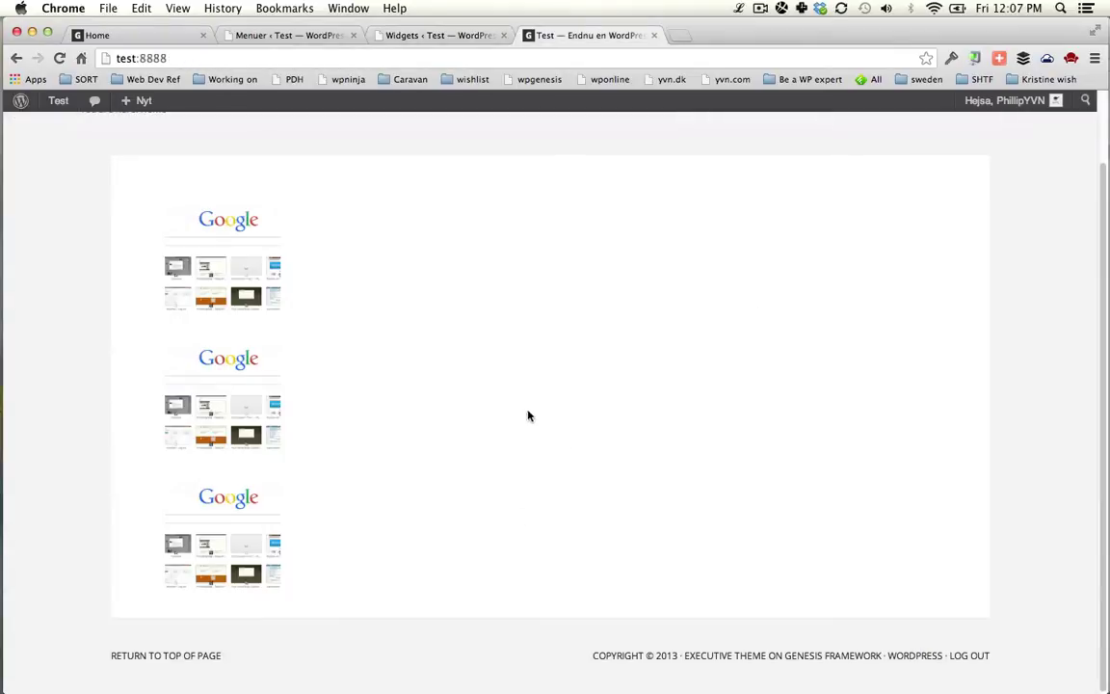
{"action": "scroll", "coordinate": [529, 416], "scroll_direction": "up", "scroll_amount": 2}
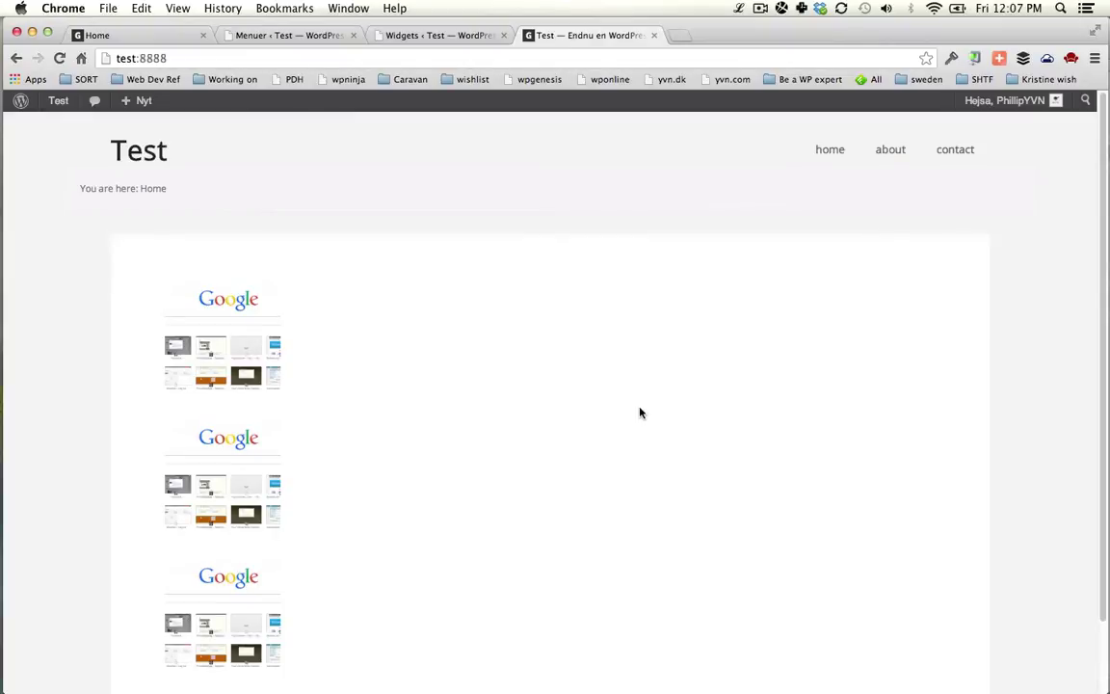
{"action": "key", "text": "ctrl+shift+Tab"}
- Set the Home - Middle featured widget's image size to featured (285x100) and save the widget
{"action": "scroll", "coordinate": [909, 451], "scroll_direction": "down", "scroll_amount": 4}
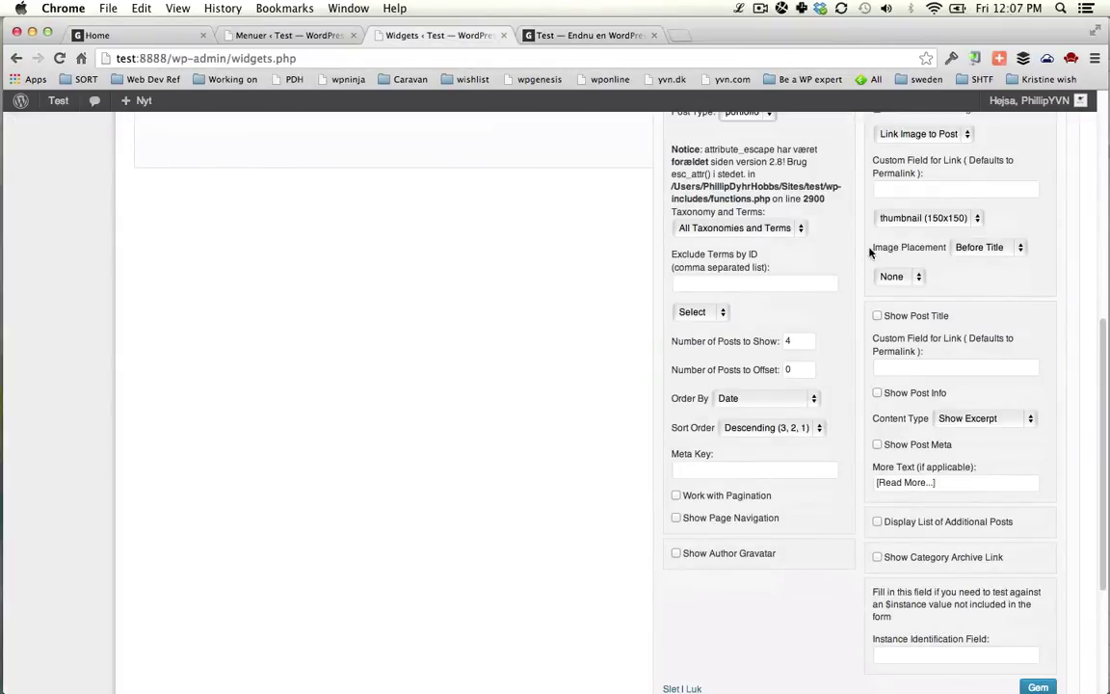
{"action": "left_click", "coordinate": [928, 218]}
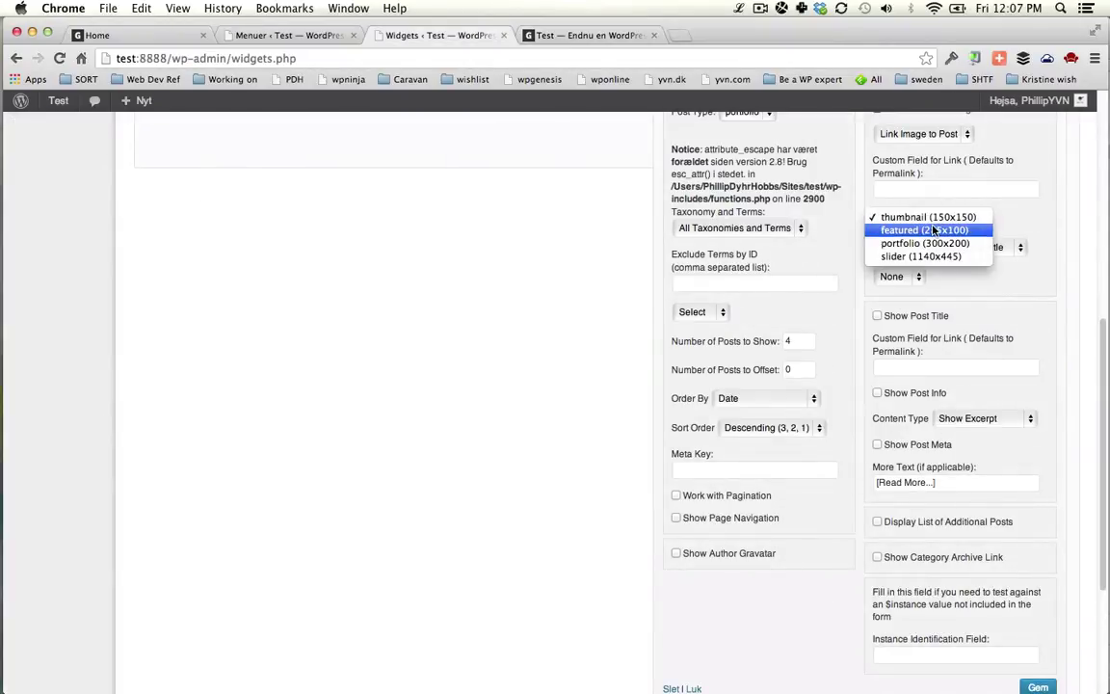
{"action": "left_click", "coordinate": [925, 231]}
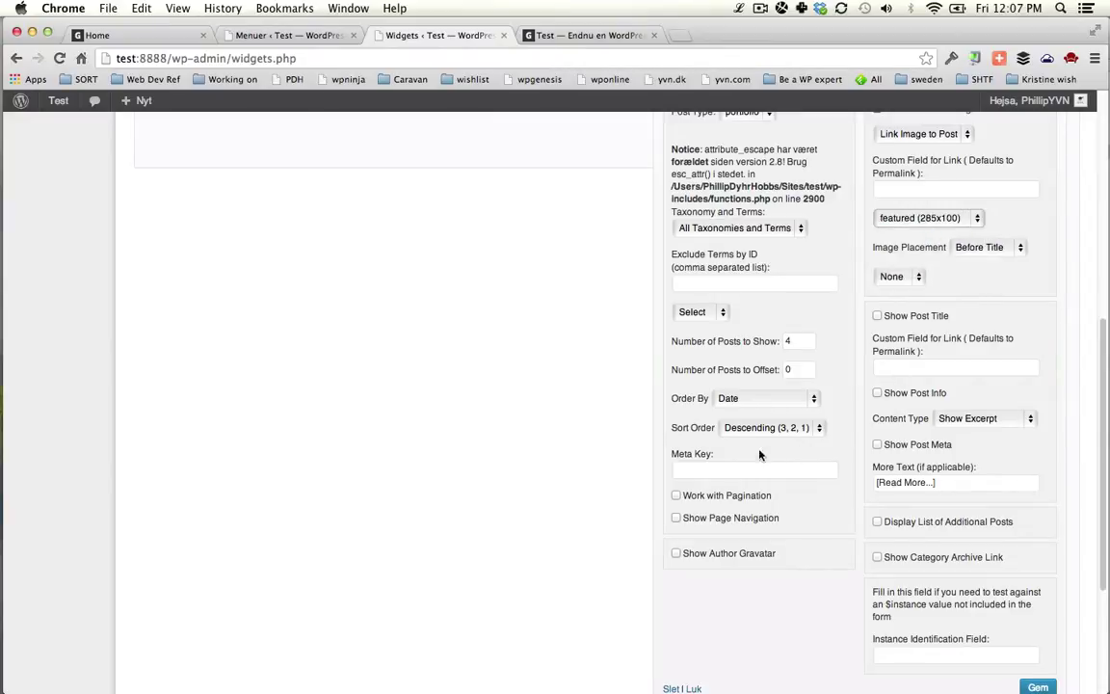
{"action": "left_click", "coordinate": [699, 311]}
{"action": "left_click", "coordinate": [792, 318]}
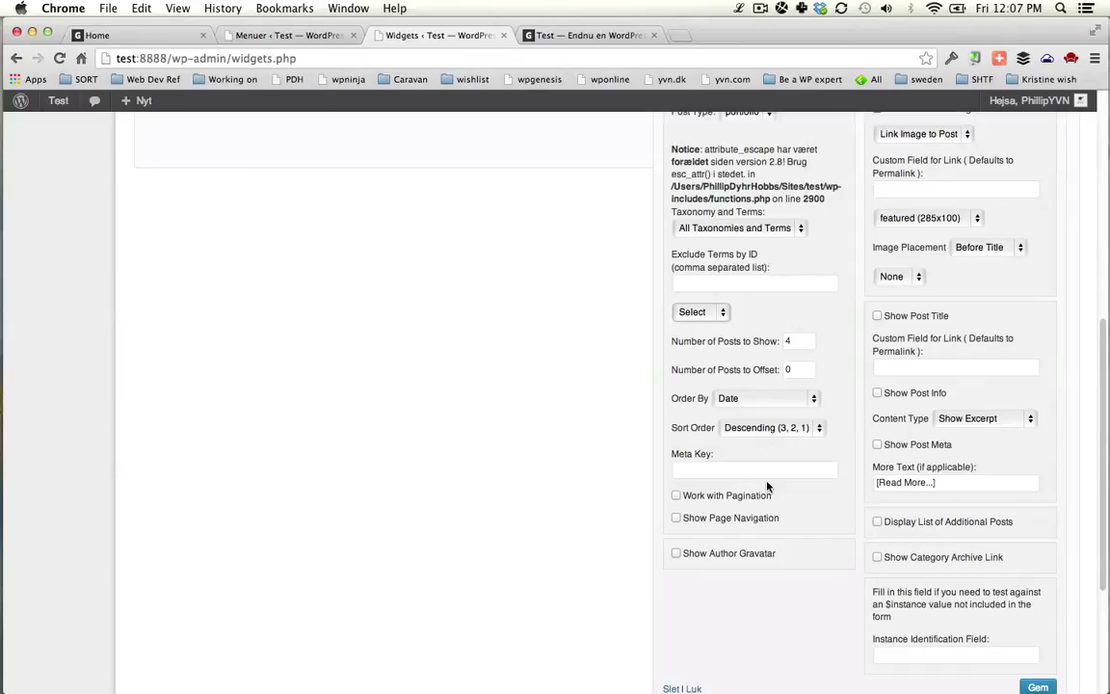
{"action": "left_click", "coordinate": [770, 430]}
{"action": "left_click", "coordinate": [771, 426]}
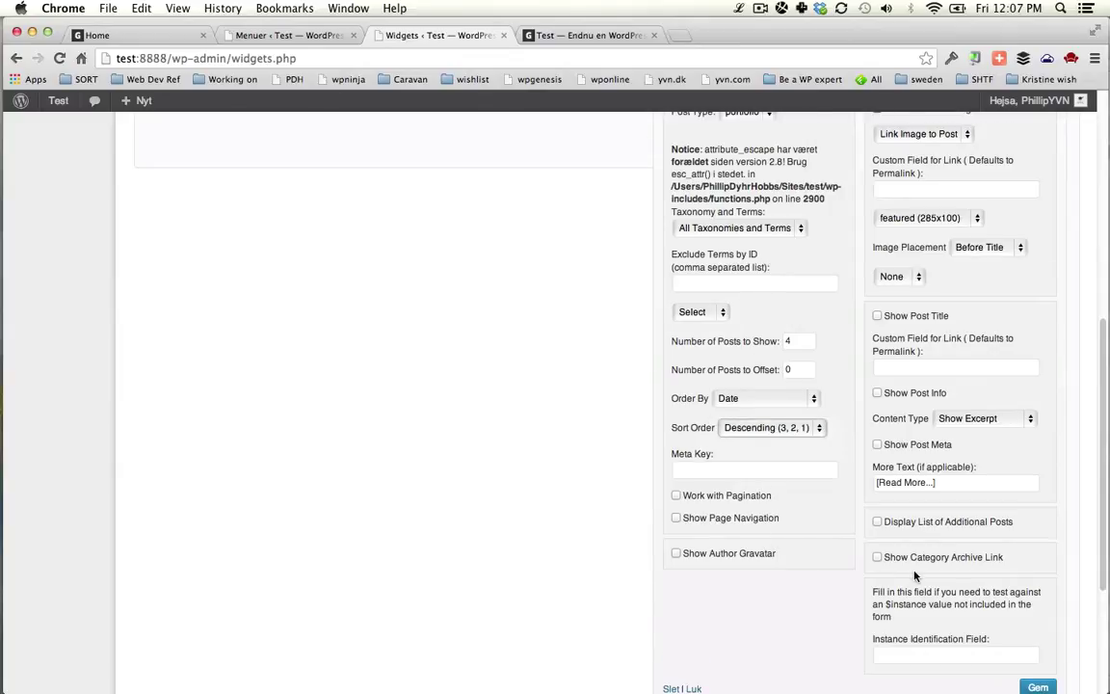
{"action": "scroll", "coordinate": [999, 536], "scroll_direction": "down", "scroll_amount": 4}
{"action": "left_click", "coordinate": [1029, 536]}
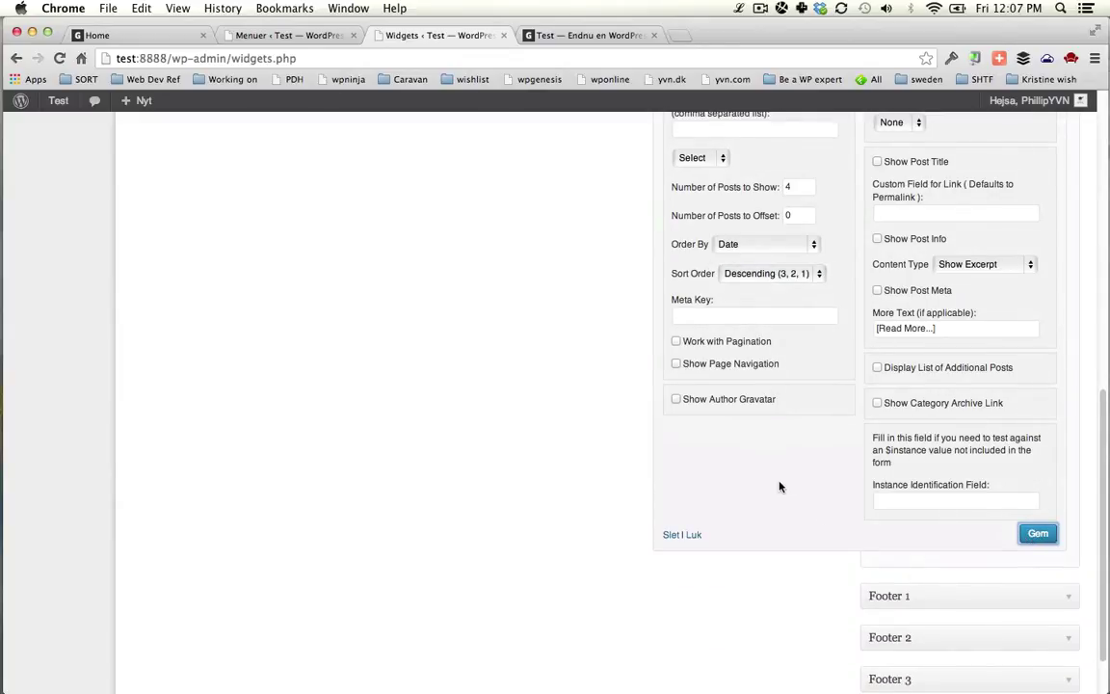
- Reload the front page and open the PurusPurusPurusPurus portfolio item from its thumbnail to inspect its page and address
{"action": "key", "text": "ctrl+Tab"}
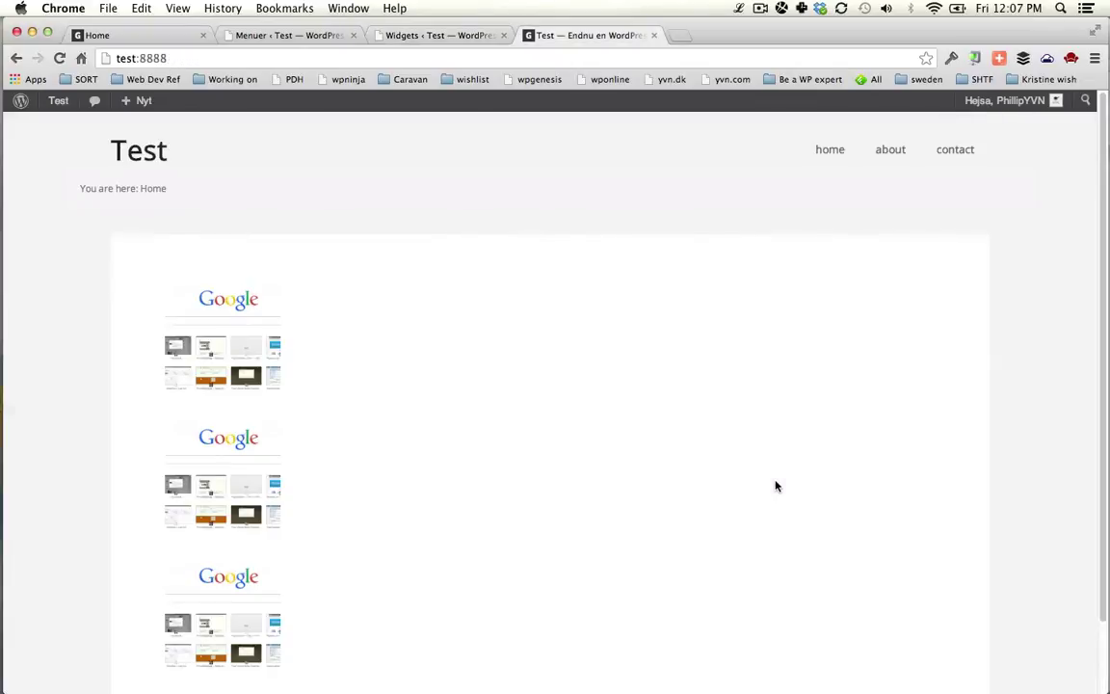
{"action": "key", "text": "super+r"}
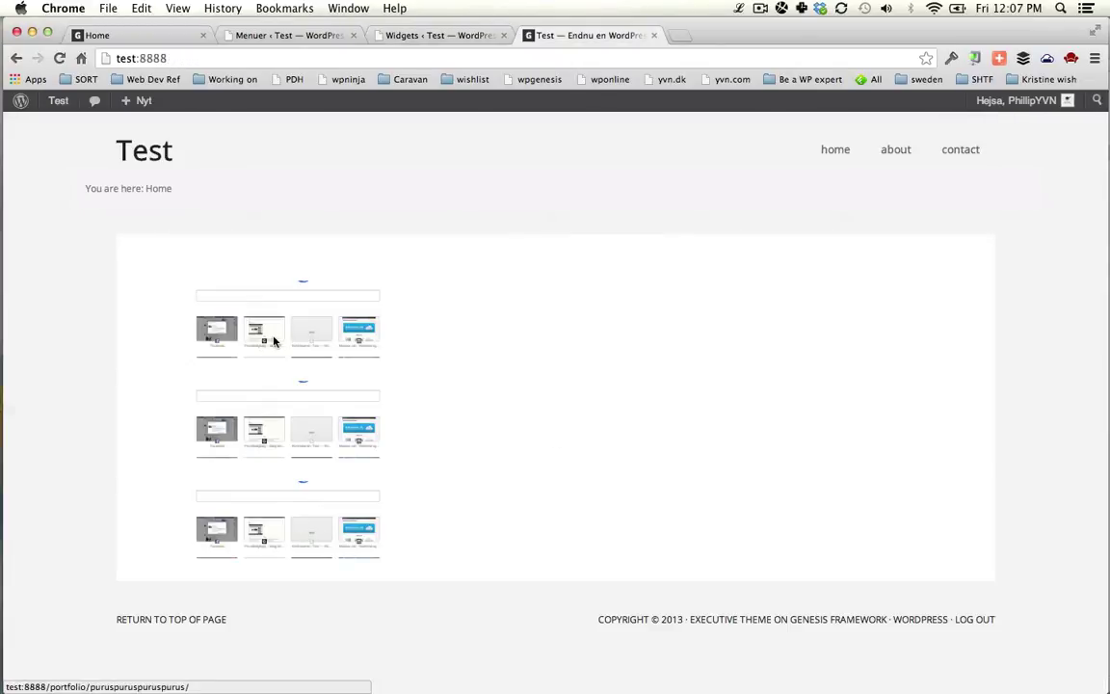
{"action": "left_click", "coordinate": [294, 334]}
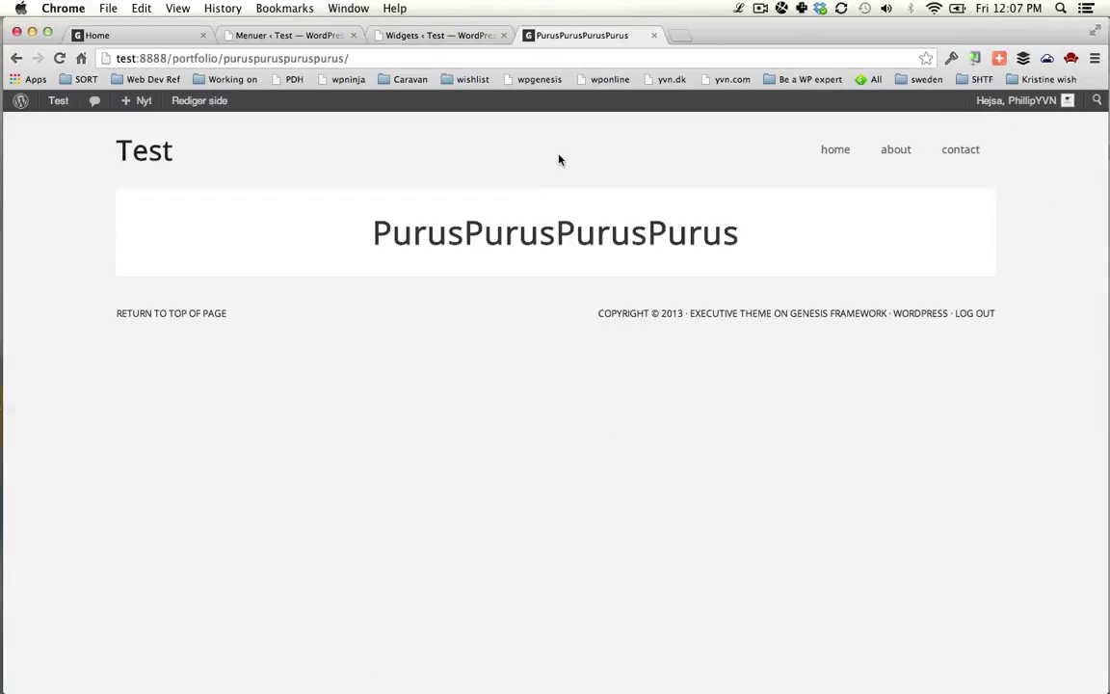
{"action": "left_click_drag", "start_coordinate": [154, 59], "coordinate": [352, 58]}
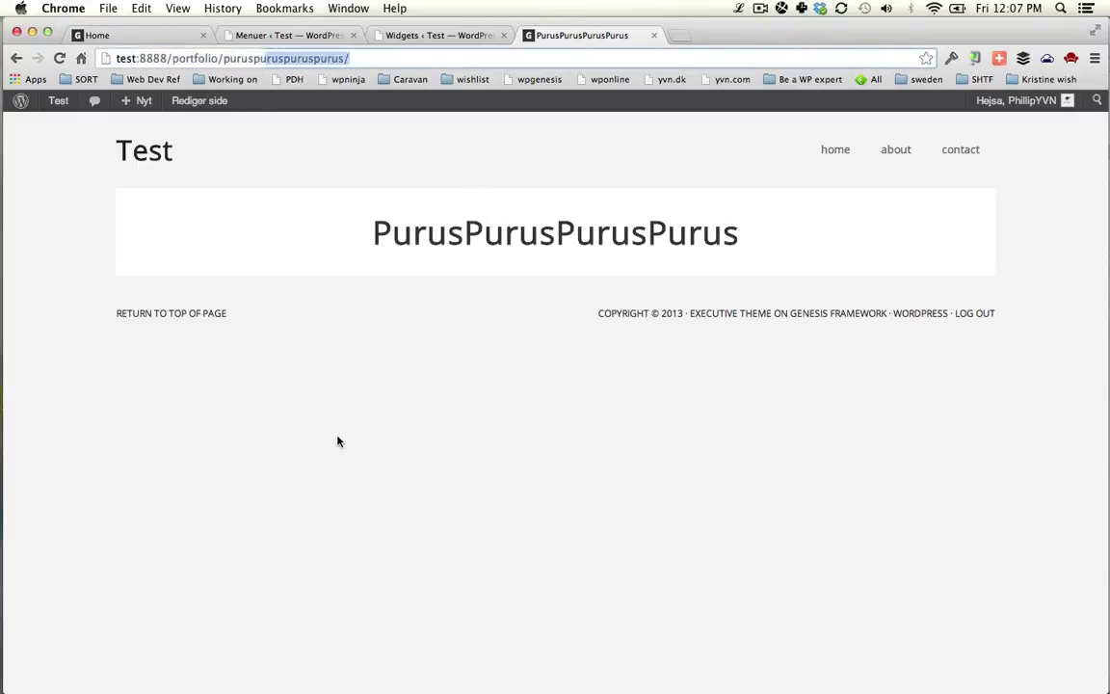
{"action": "left_click", "coordinate": [494, 220]}
- Remove the Genesis - Featured Widget Amplified widget from the Home - Middle area
{"action": "key", "text": "super+1"}
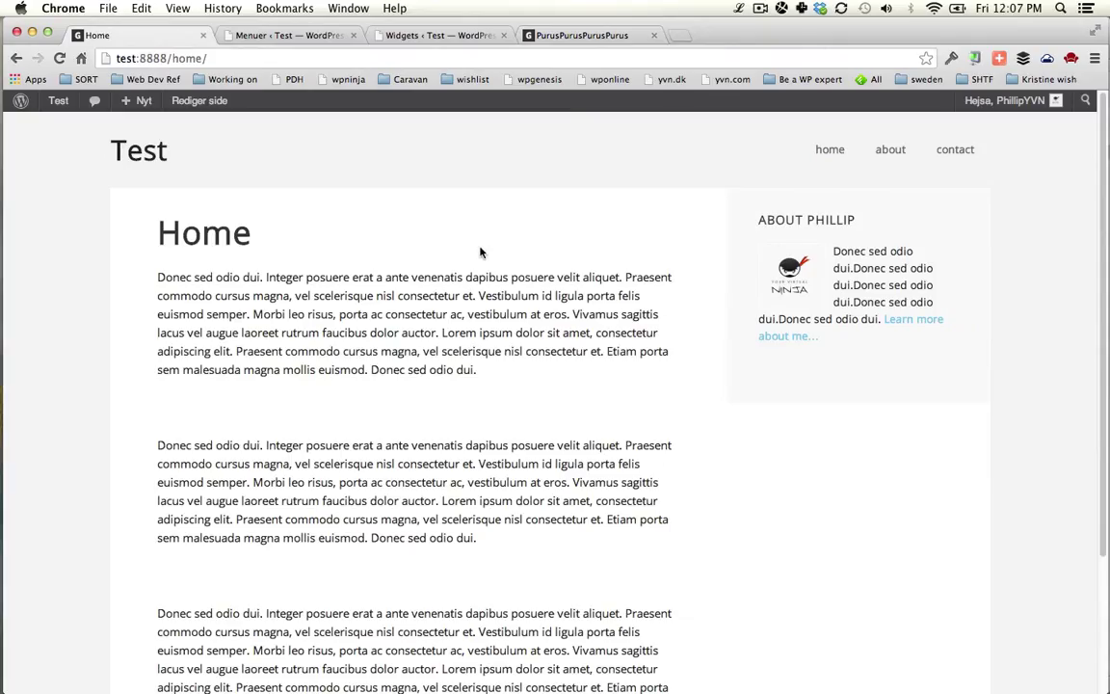
{"action": "key", "text": "super+2"}
{"action": "key", "text": "super+3"}
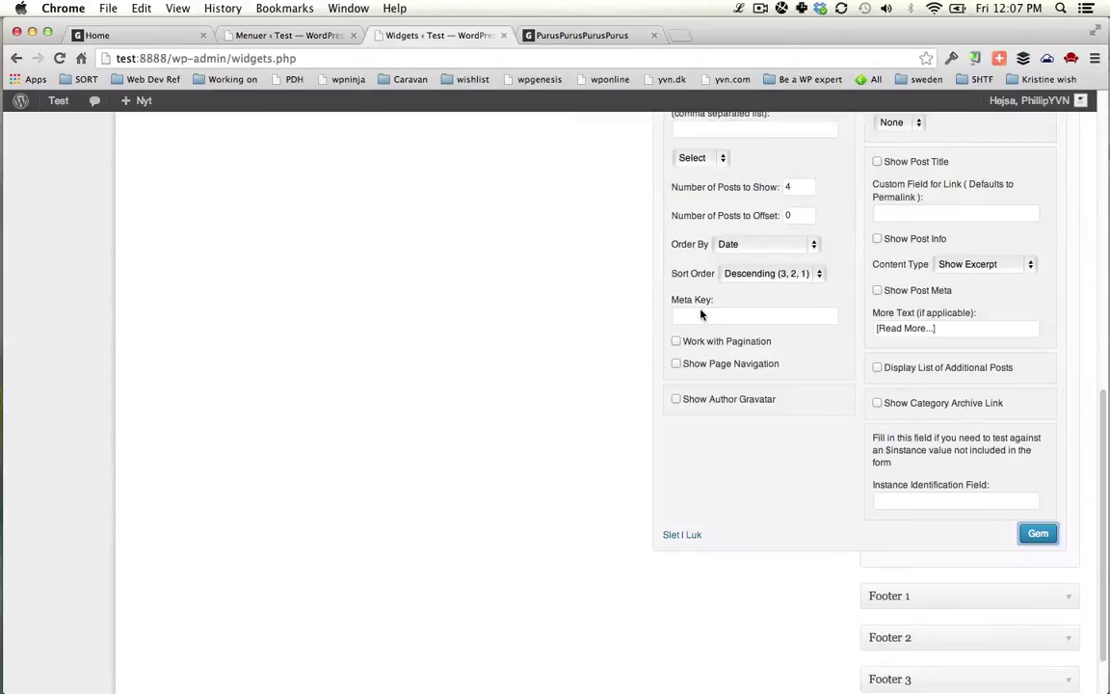
{"action": "scroll", "coordinate": [701, 314], "scroll_direction": "up", "scroll_amount": 10}
{"action": "left_click", "coordinate": [983, 453]}
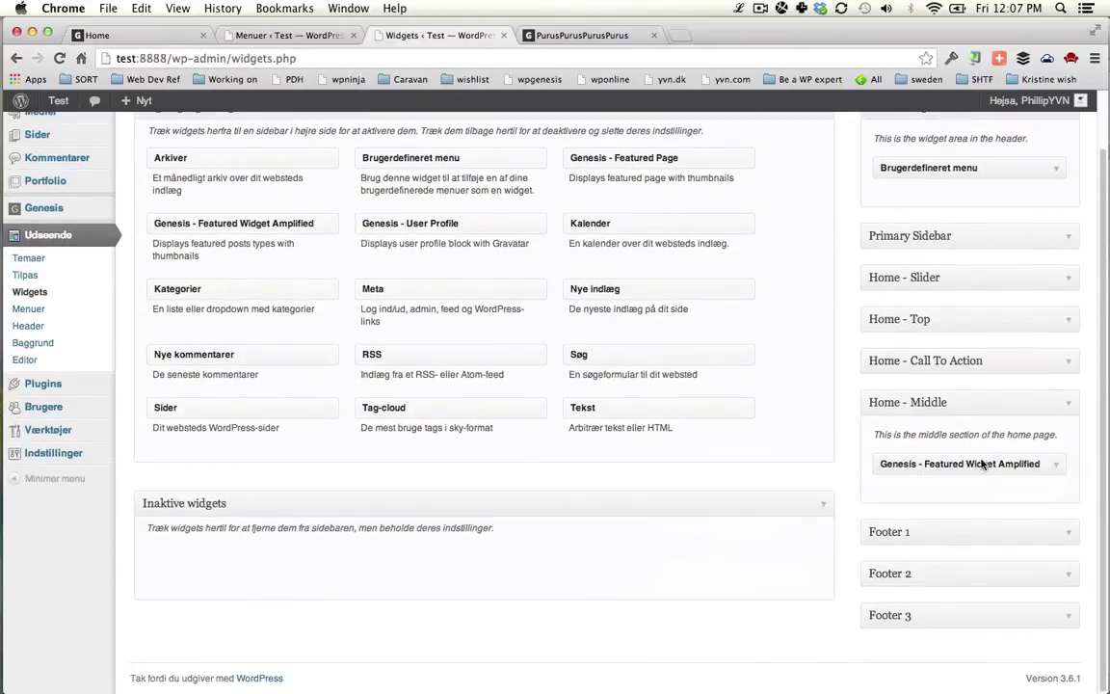
{"action": "left_click_drag", "start_coordinate": [983, 464], "coordinate": [532, 322]}
{"action": "scroll", "coordinate": [463, 309], "scroll_direction": "up", "scroll_amount": 2}
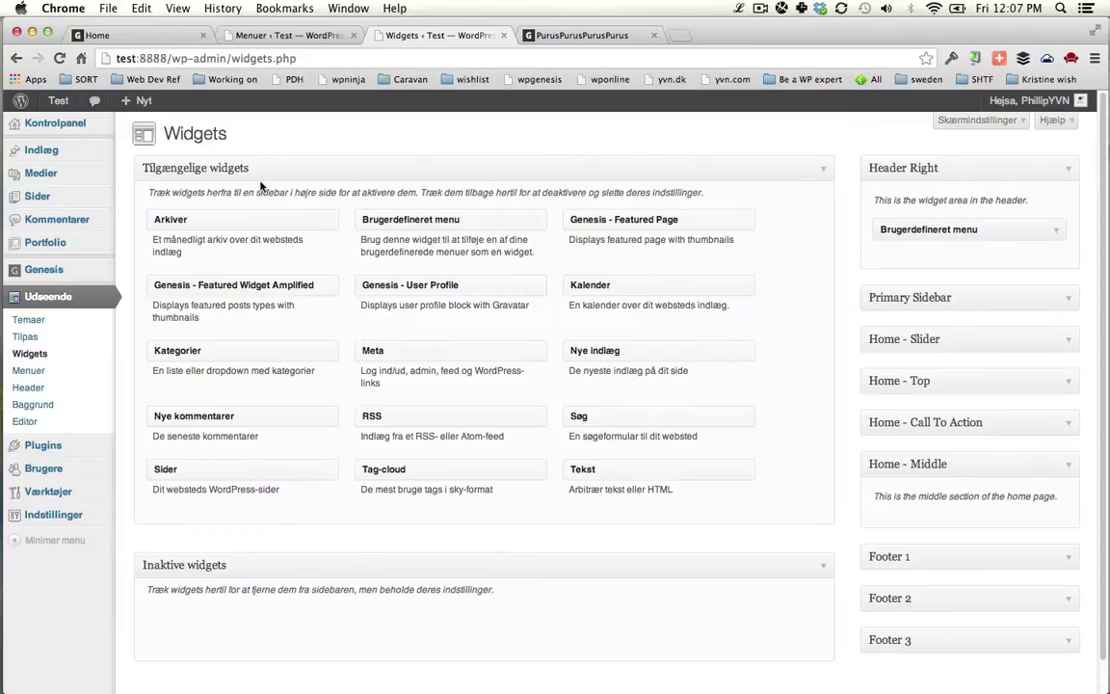
- Assign the main menu to both the Primary and Secondary Navigation Menu theme locations and save
{"action": "left_click", "coordinate": [29, 371]}
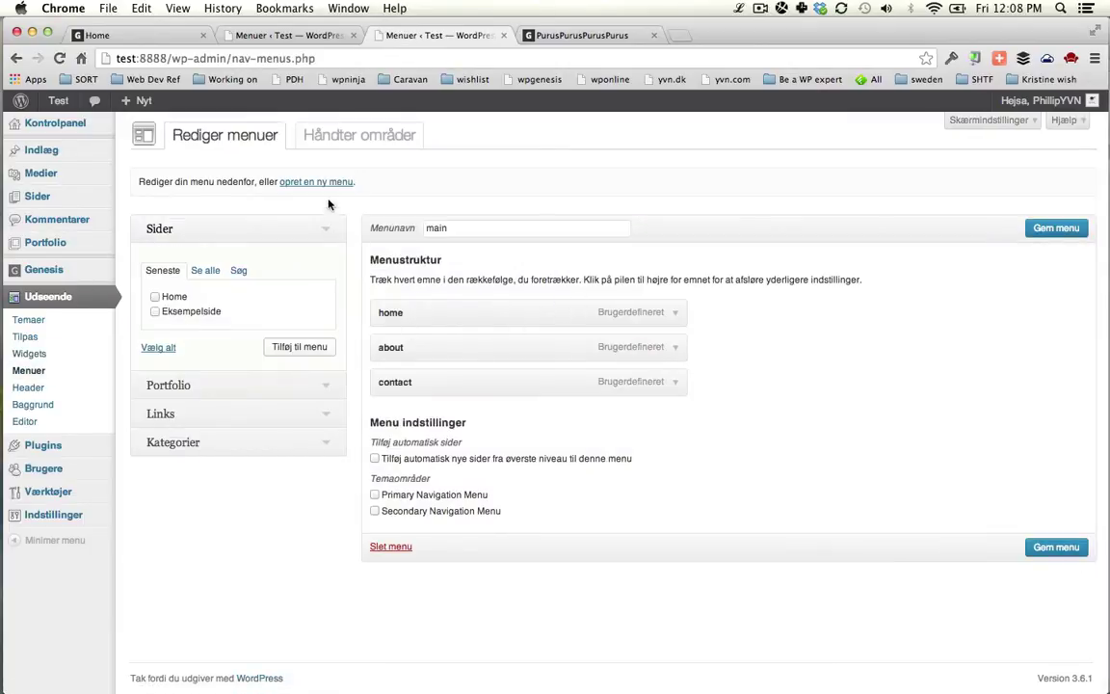
{"action": "left_click", "coordinate": [340, 144]}
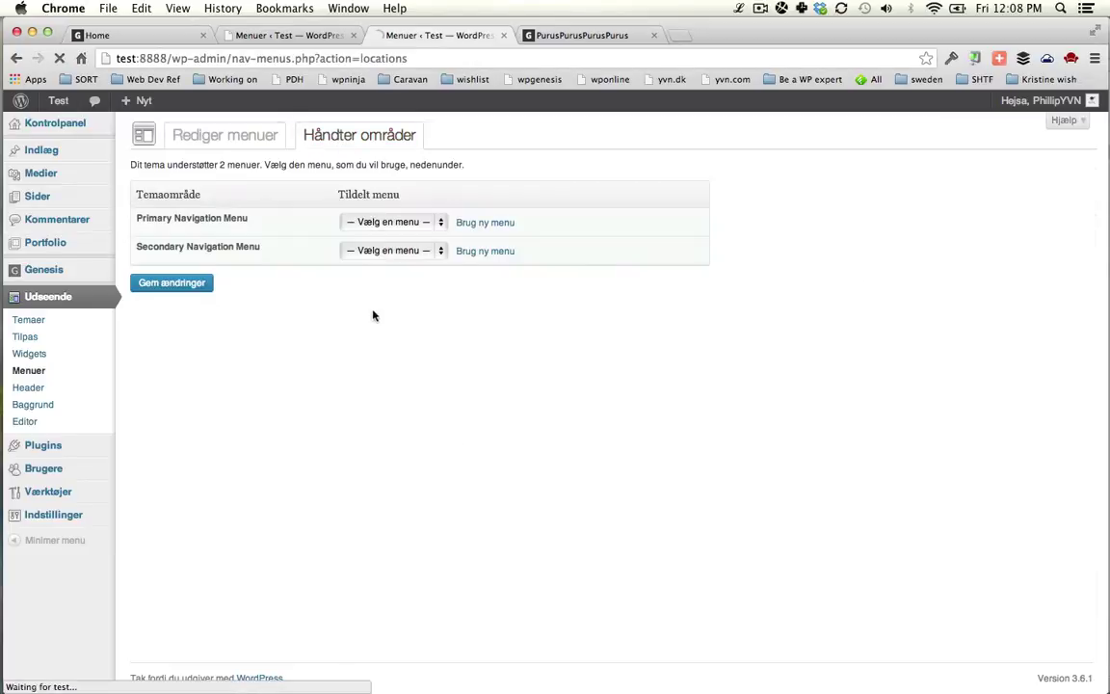
{"action": "left_click", "coordinate": [389, 224]}
{"action": "left_click", "coordinate": [389, 235]}
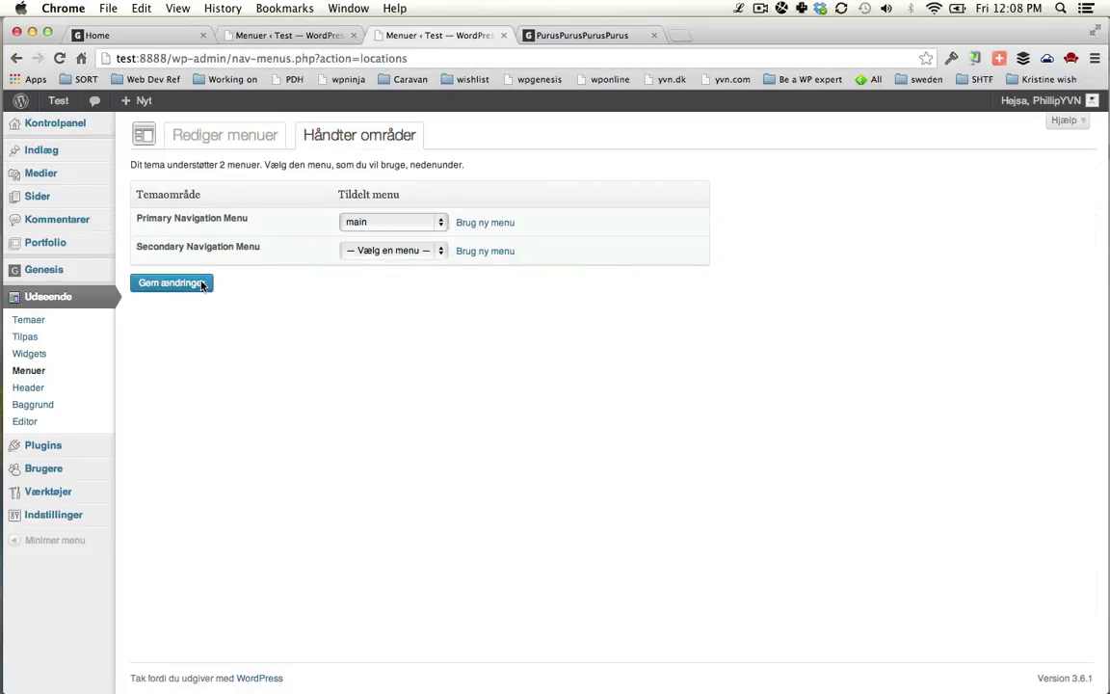
{"action": "left_click", "coordinate": [388, 250]}
{"action": "left_click", "coordinate": [347, 263]}
{"action": "left_click", "coordinate": [173, 282]}
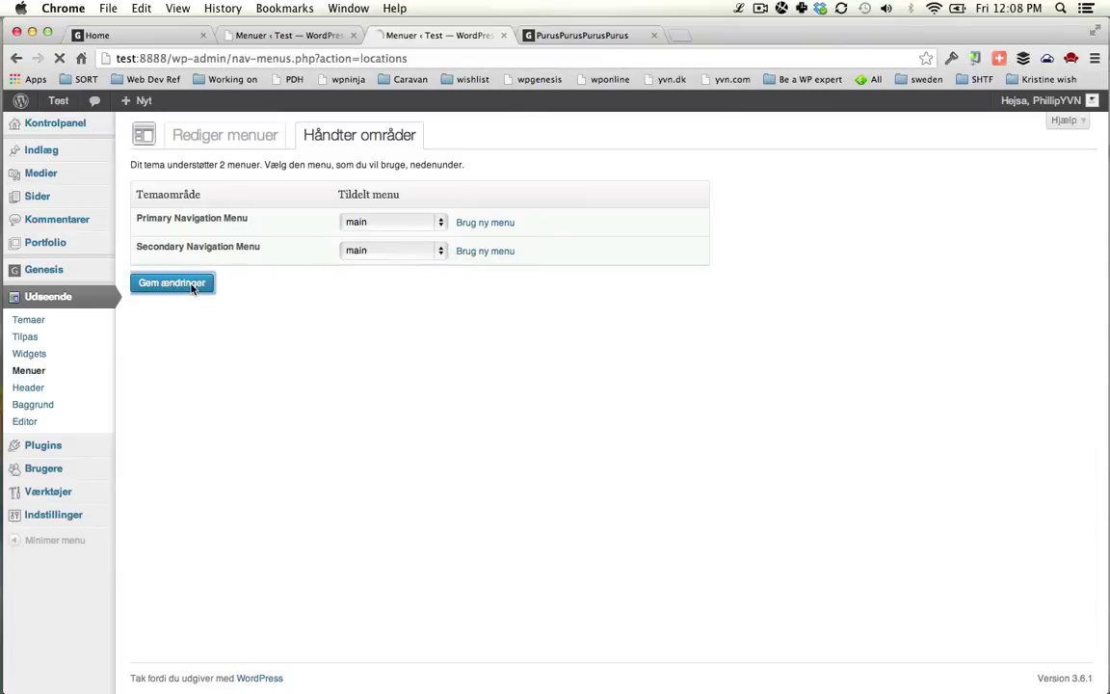
- View the site's front page to check how the navigation menus are displayed
{"action": "key", "text": "ctrl+Tab"}
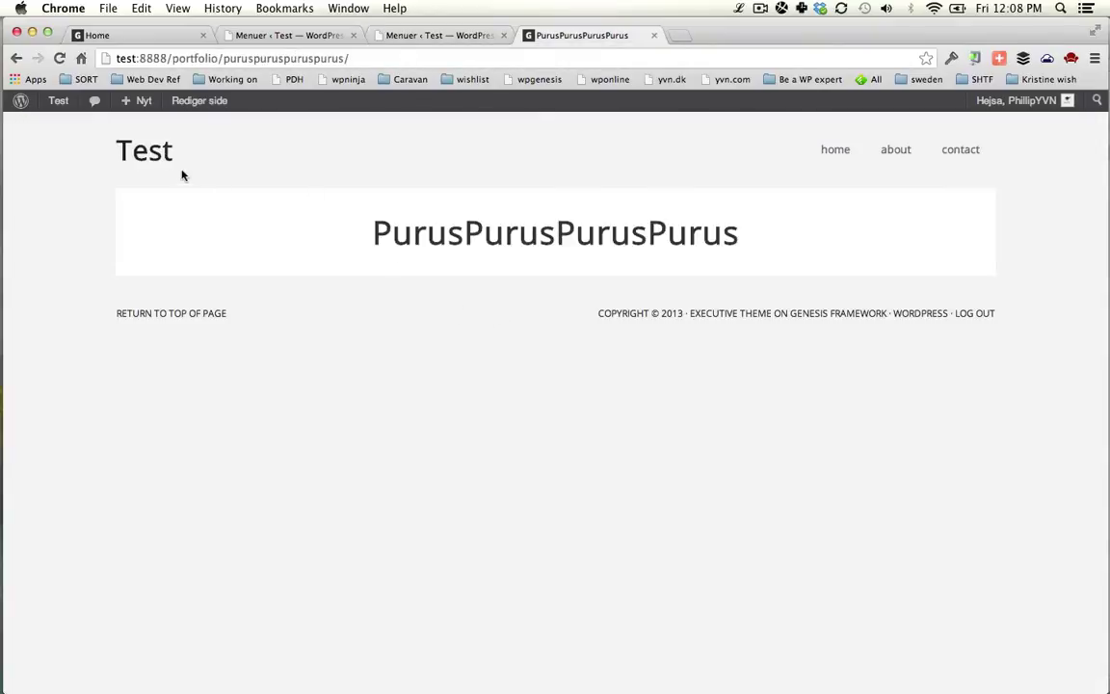
{"action": "left_click", "coordinate": [152, 151]}
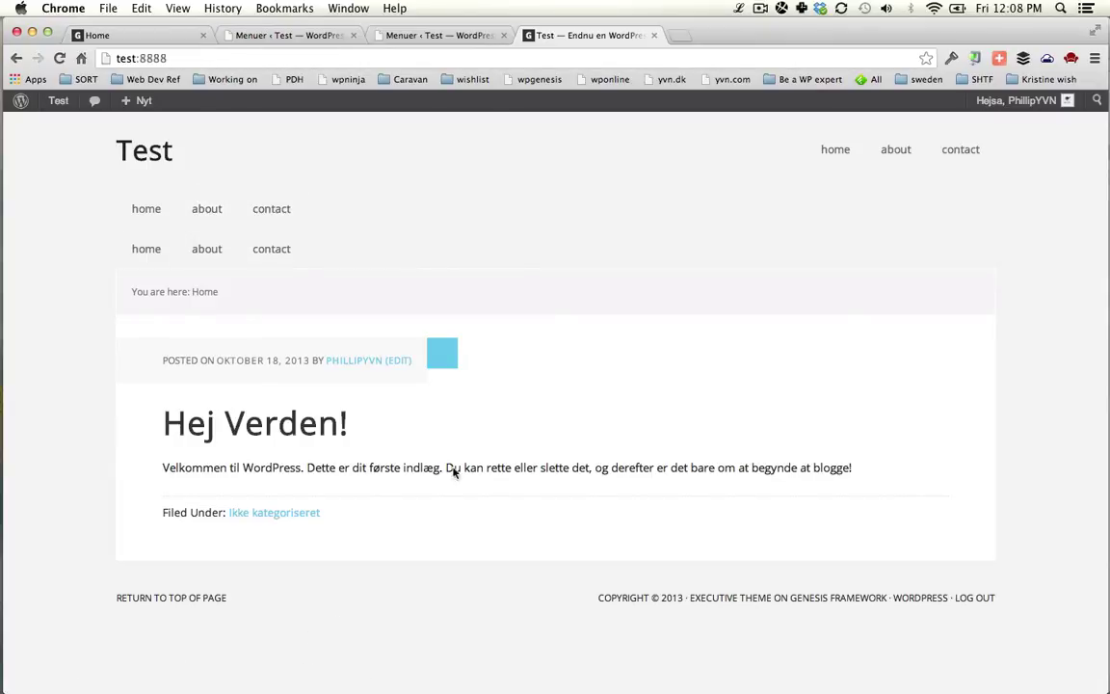
{"action": "key", "text": "super+bracketleft"}
- Clear the menu assigned to the Secondary Navigation Menu location and save the changes
{"action": "key", "text": "super+3"}
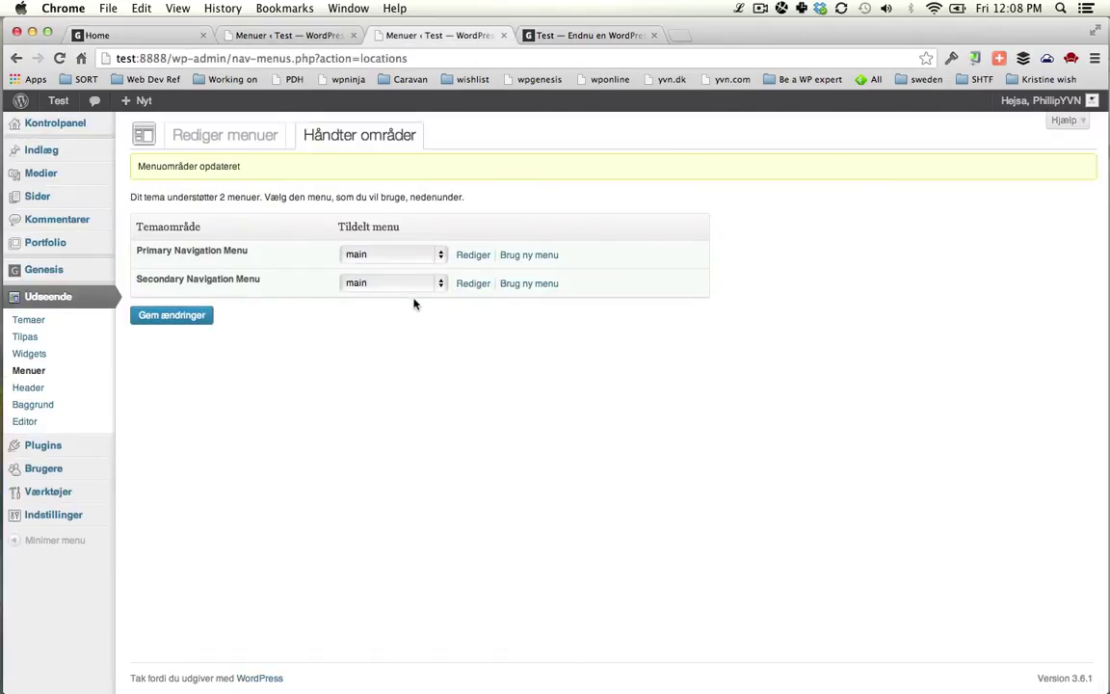
{"action": "left_click", "coordinate": [407, 283]}
{"action": "left_click", "coordinate": [389, 269]}
{"action": "left_click", "coordinate": [181, 314]}
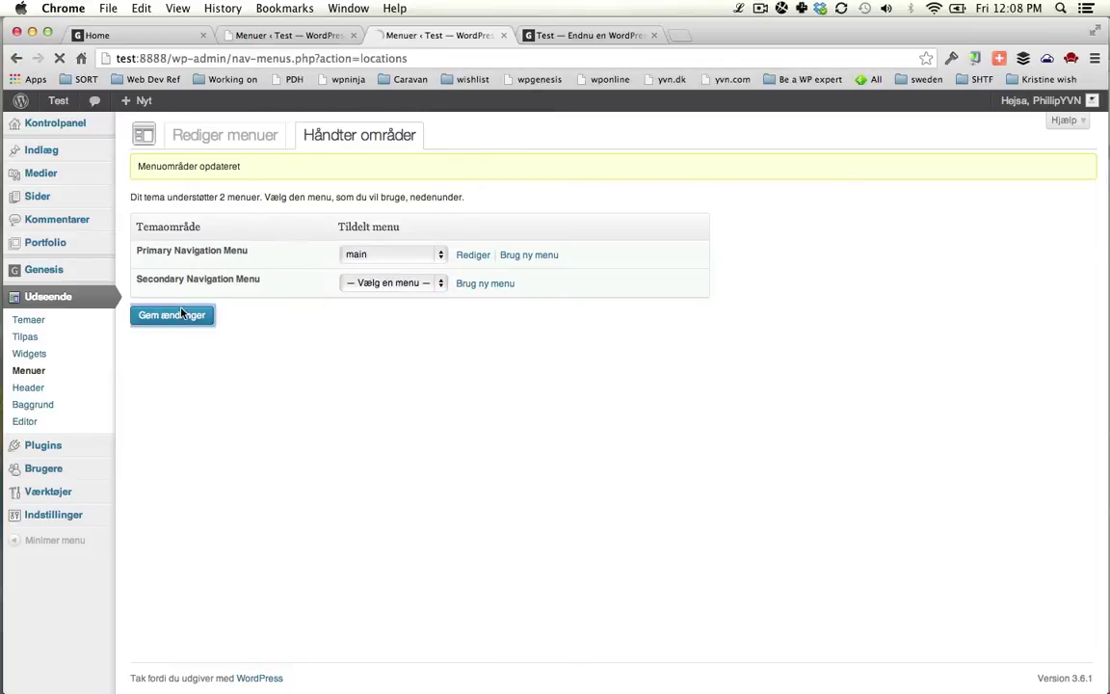
- Reload the site's front page to check its menus, and clear the menu assigned to the Primary Navigation Menu location, saving the changes
{"action": "key", "text": "super+4"}
{"action": "key", "text": "super+r"}
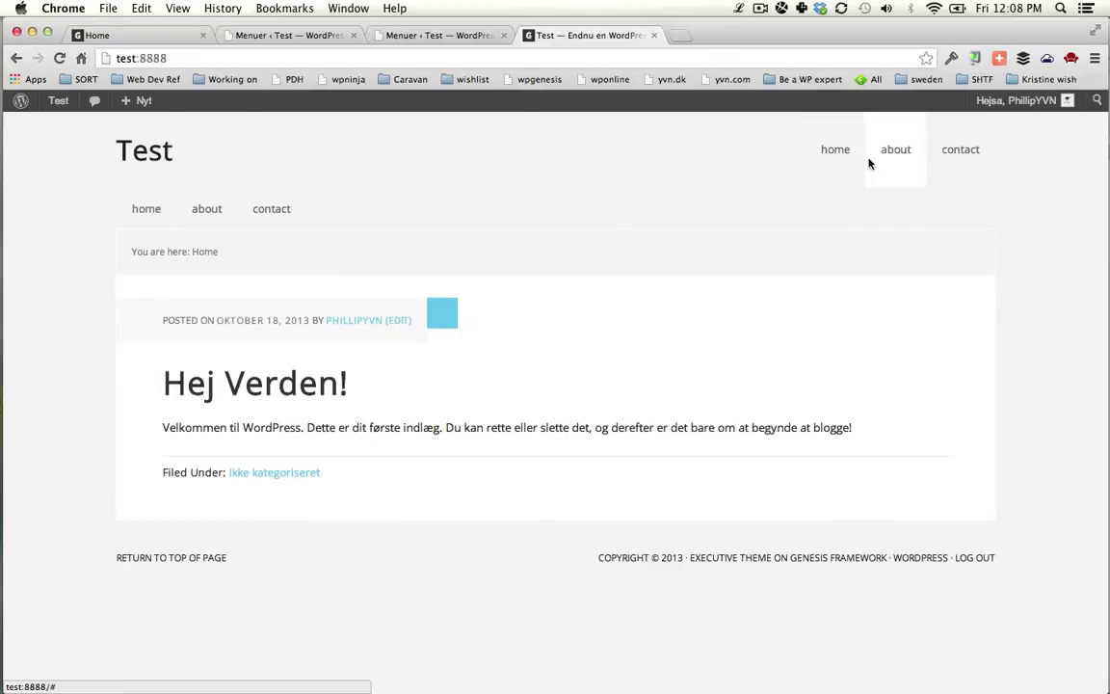
{"action": "key", "text": "super+3"}
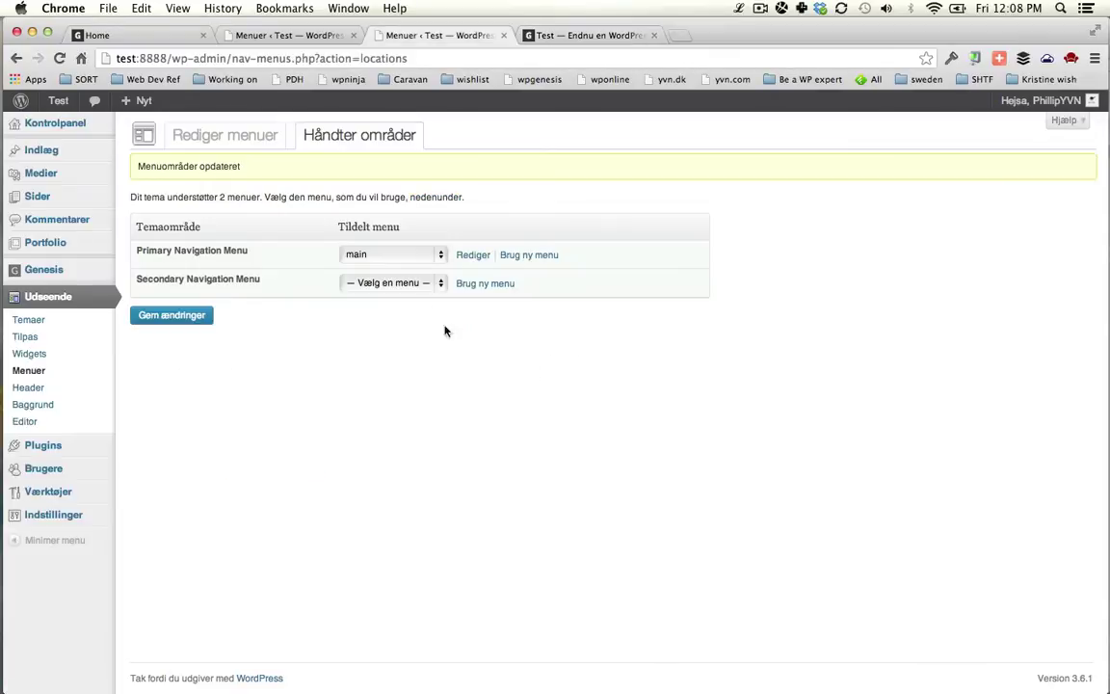
{"action": "left_click", "coordinate": [392, 254]}
{"action": "left_click", "coordinate": [381, 240]}
{"action": "left_click", "coordinate": [201, 314]}
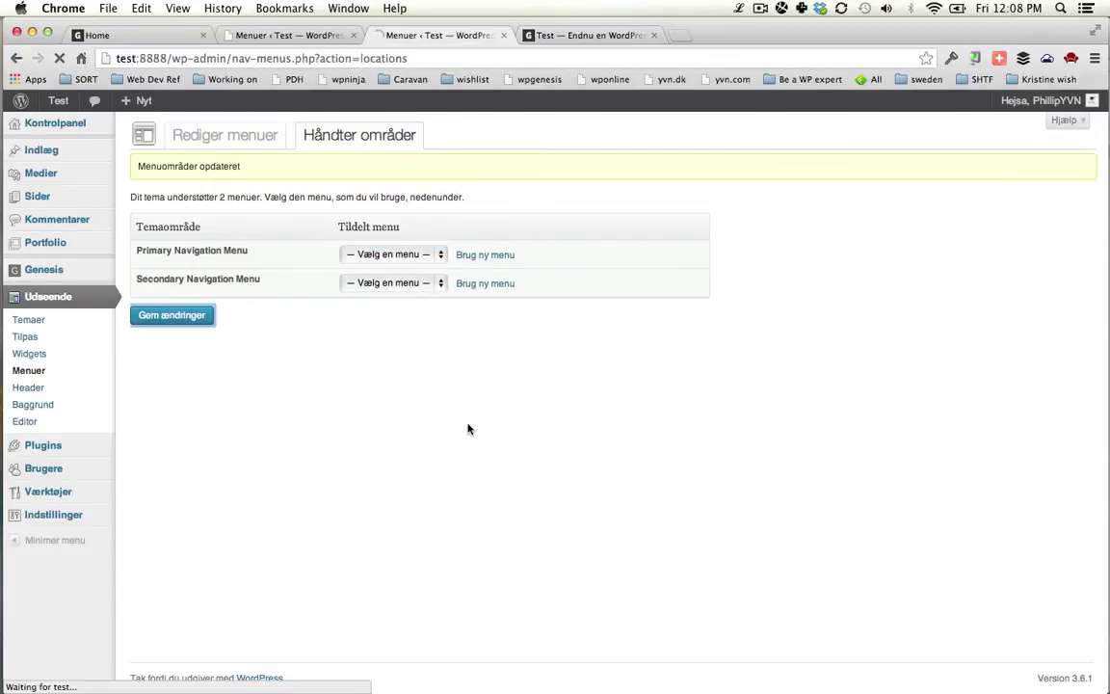
- Look over the site's Home page from its header to the lower content
{"action": "key", "text": "super+1"}
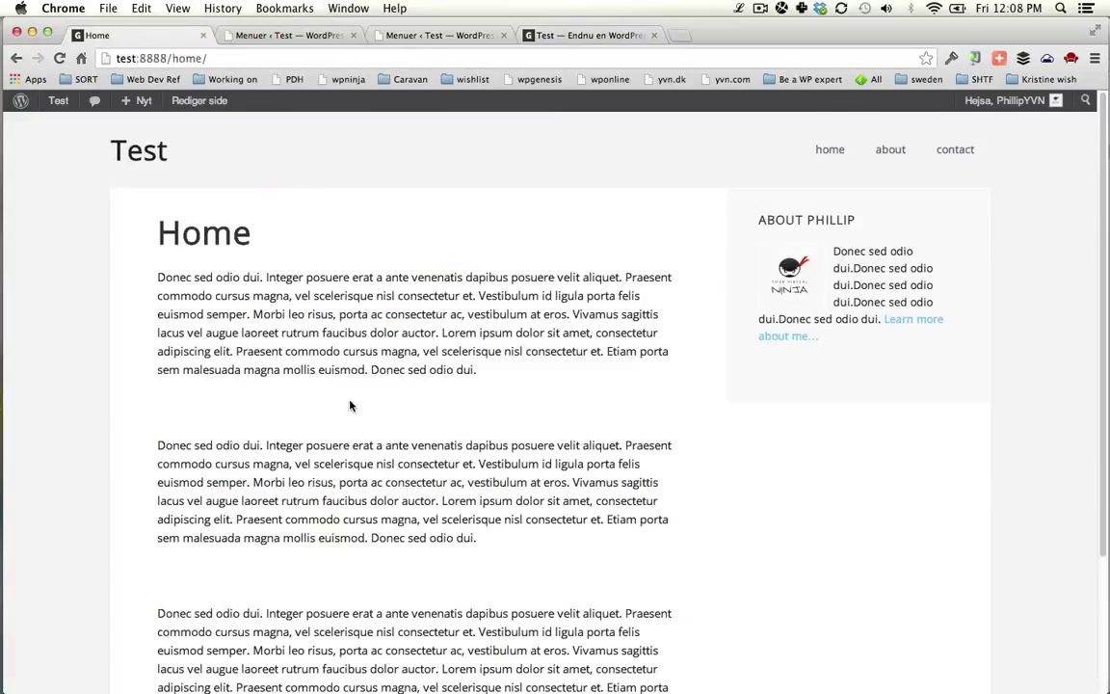
{"action": "scroll", "coordinate": [771, 495], "scroll_direction": "down", "scroll_amount": 5}
{"action": "scroll", "coordinate": [839, 498], "scroll_direction": "up", "scroll_amount": 5}
- Open the page for adding new plugins and search the plugin directory for genesis
{"action": "key", "text": "super+2"}
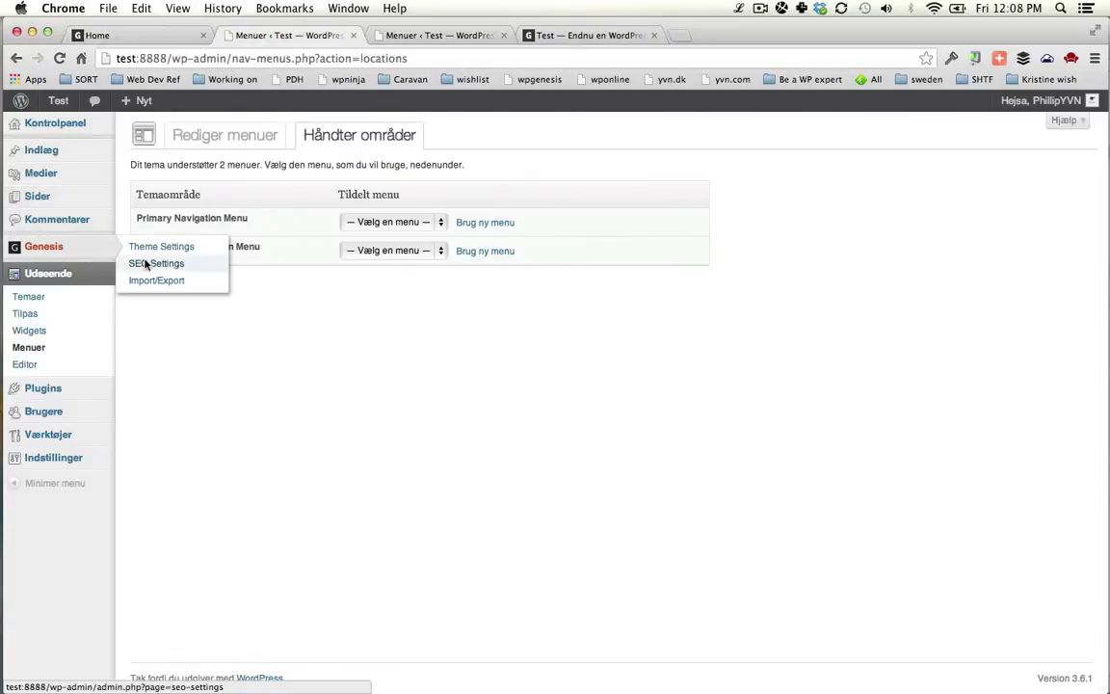
{"action": "left_click", "coordinate": [60, 390]}
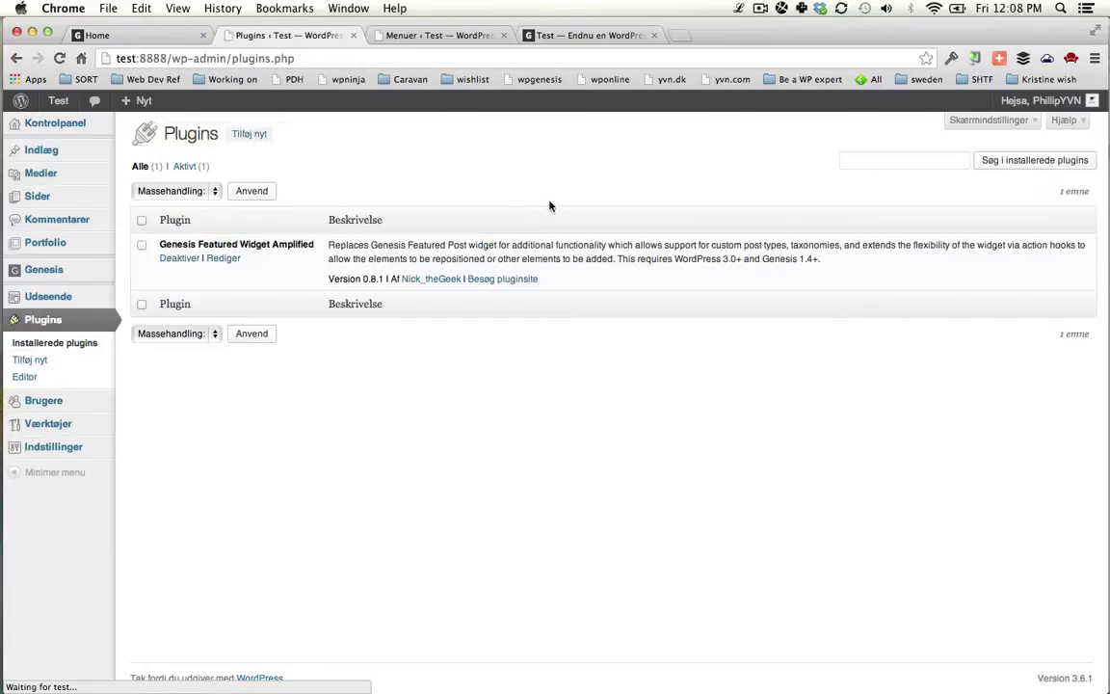
{"action": "left_click", "coordinate": [249, 134]}
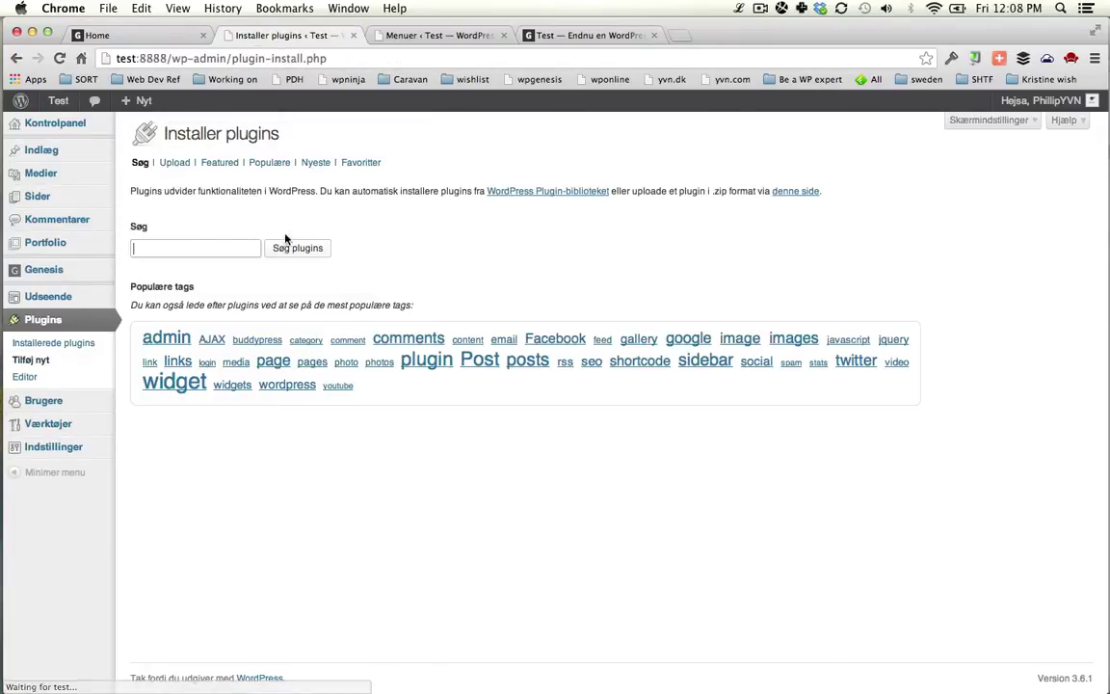
{"action": "type", "text": "gen"}
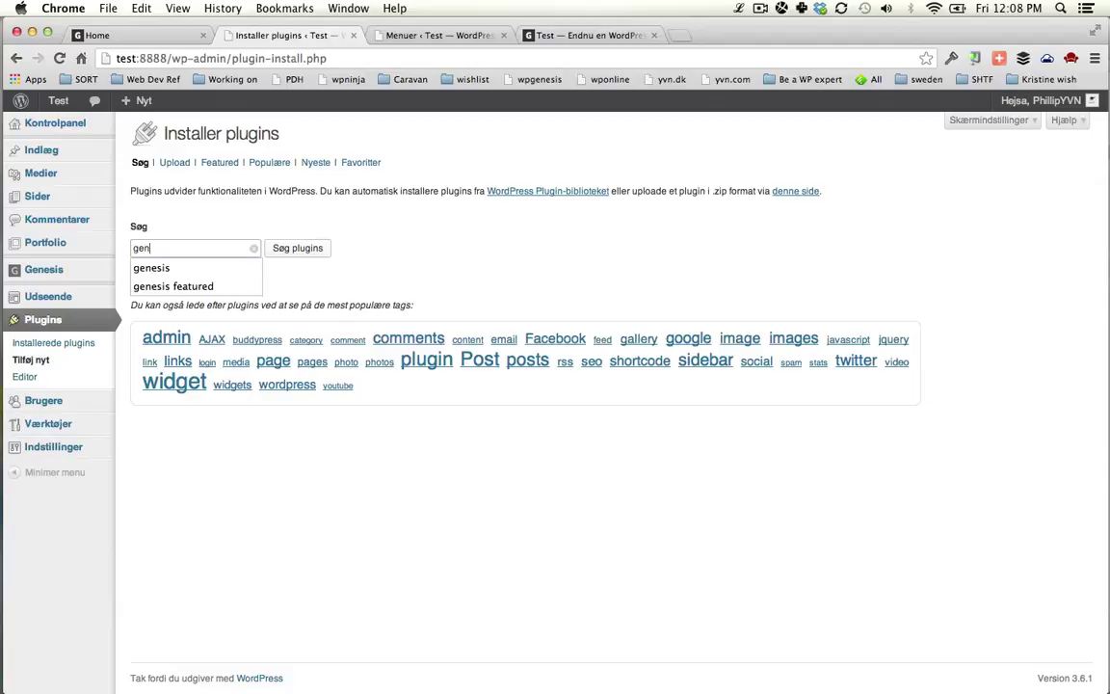
{"action": "type", "text": "i"}
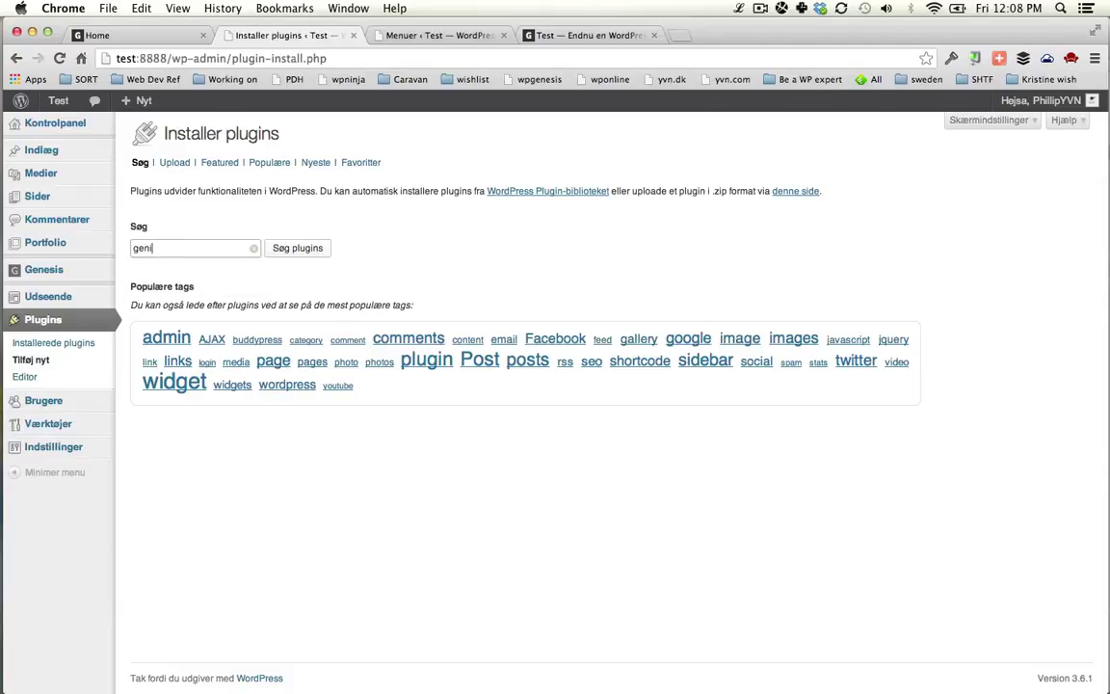
{"action": "type", "text": "ses"}
{"action": "key", "text": "Return"}
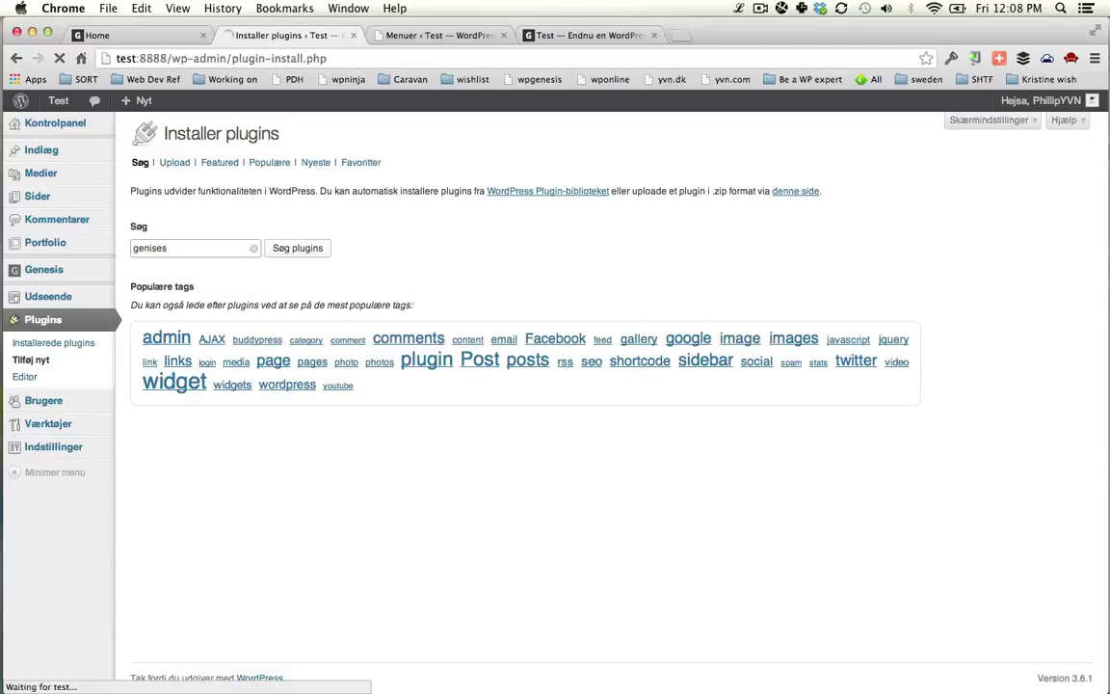
{"action": "double_click", "coordinate": [242, 191]}
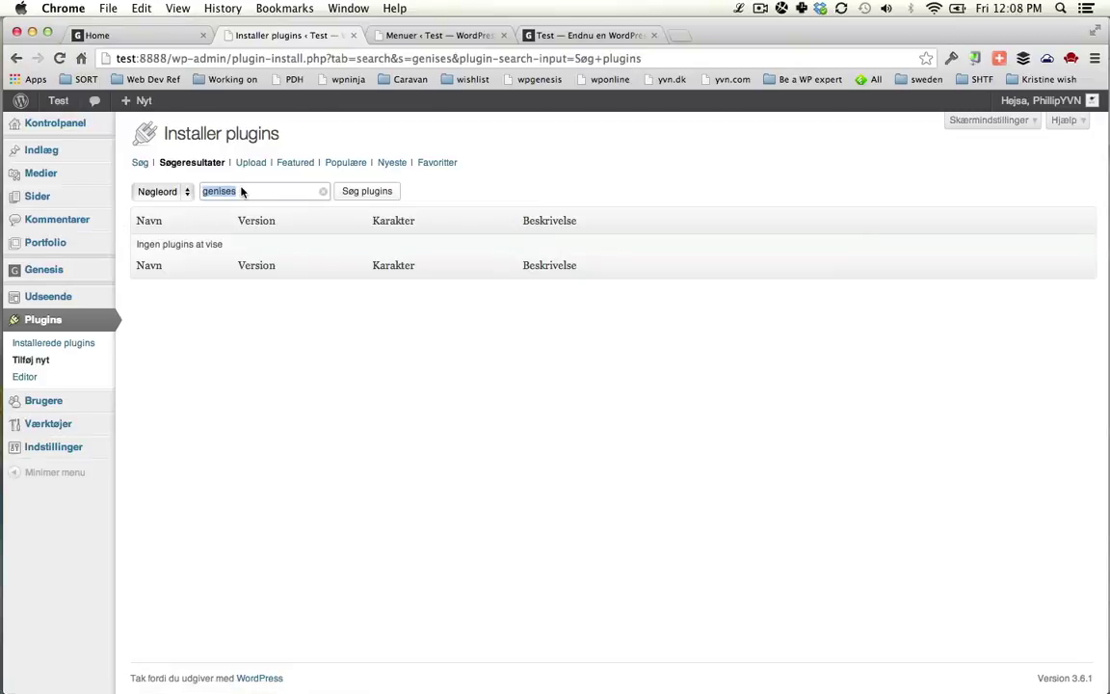
{"action": "type", "text": "genes"}
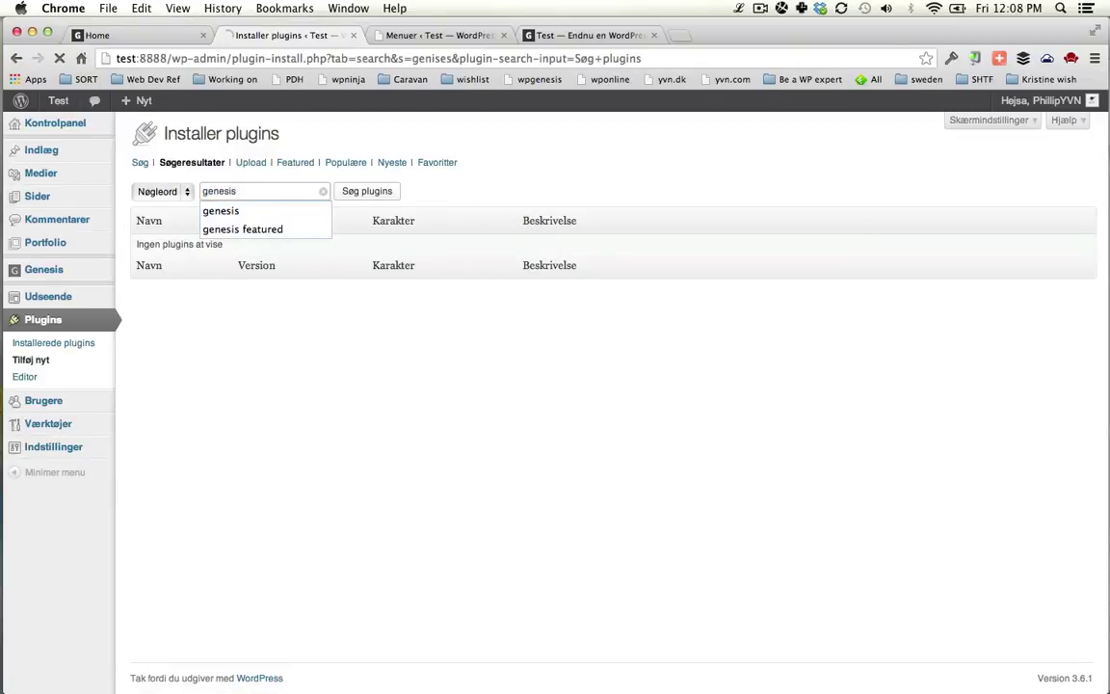
{"action": "type", "text": "is"}
{"action": "key", "text": "Return"}
{"action": "left_click", "coordinate": [389, 193]}
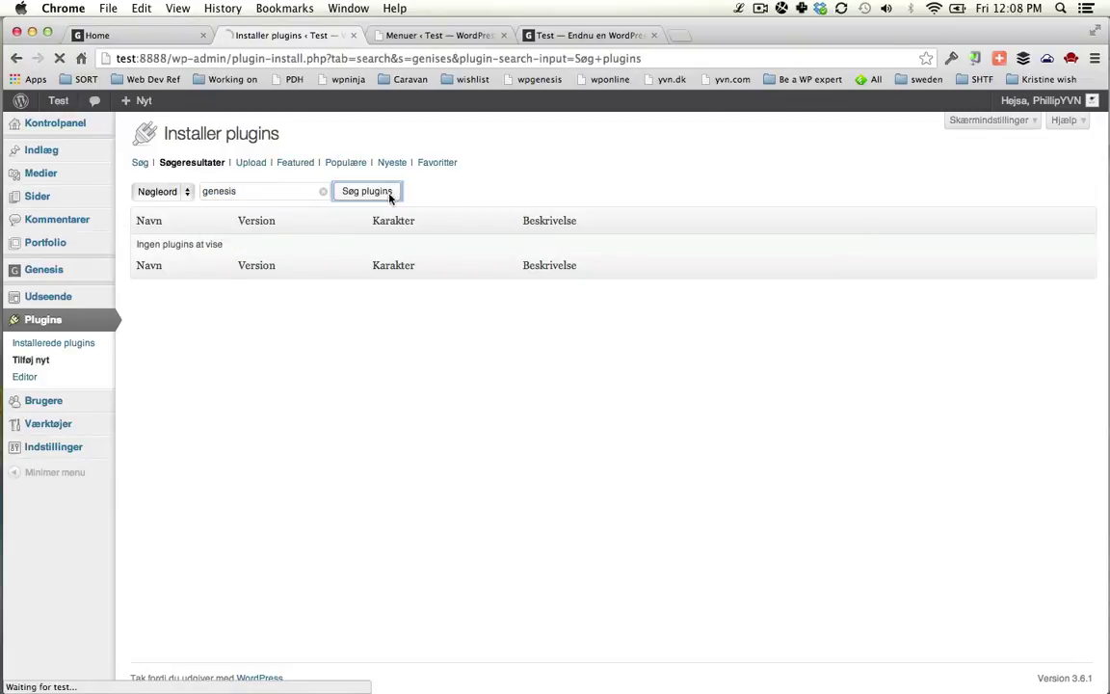
- Close the extra browser tabs showing the menu locations and the site's front page
{"action": "key", "text": "ctrl+Tab"}
{"action": "key", "text": "super+w"}
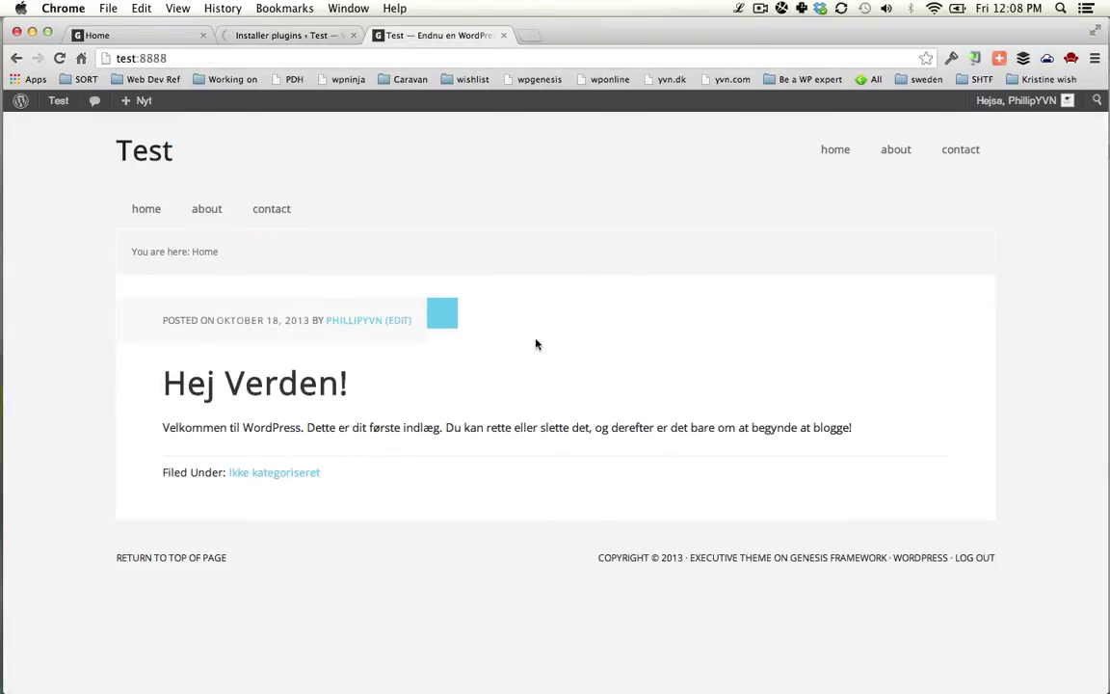
{"action": "key", "text": "super+w"}
- Browse the genesis plugin results and install the Genesis Design Palette plugin in a separate browser tab, confirming the installation
{"action": "scroll", "coordinate": [256, 305], "scroll_direction": "down", "scroll_amount": 2}
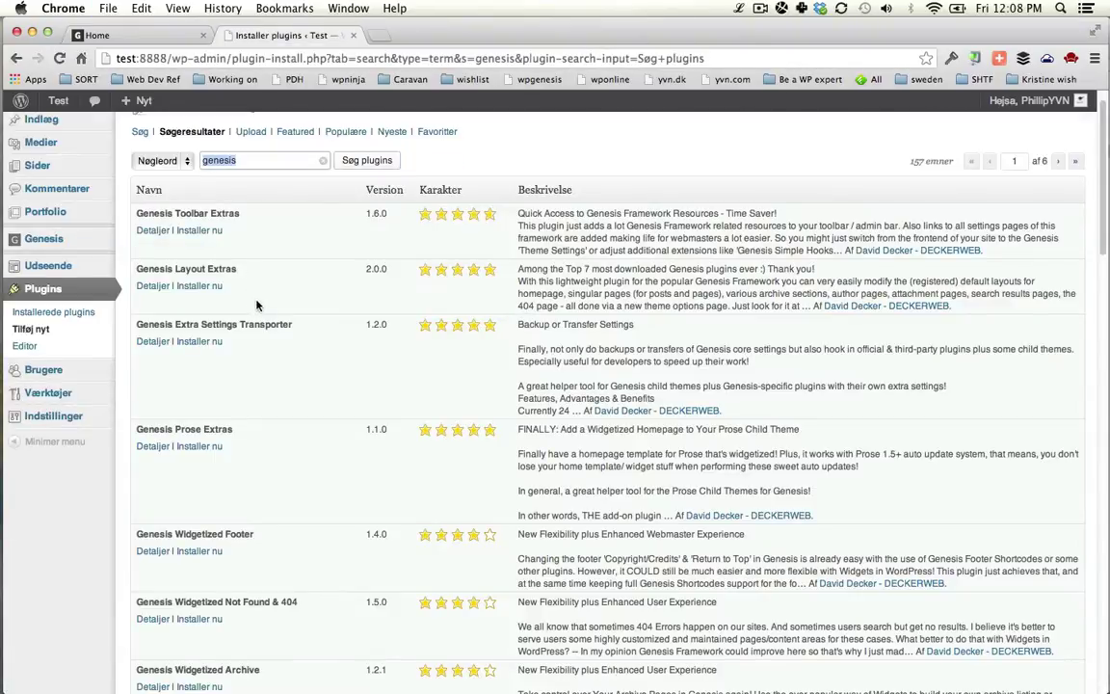
{"action": "scroll", "coordinate": [257, 306], "scroll_direction": "down", "scroll_amount": 1}
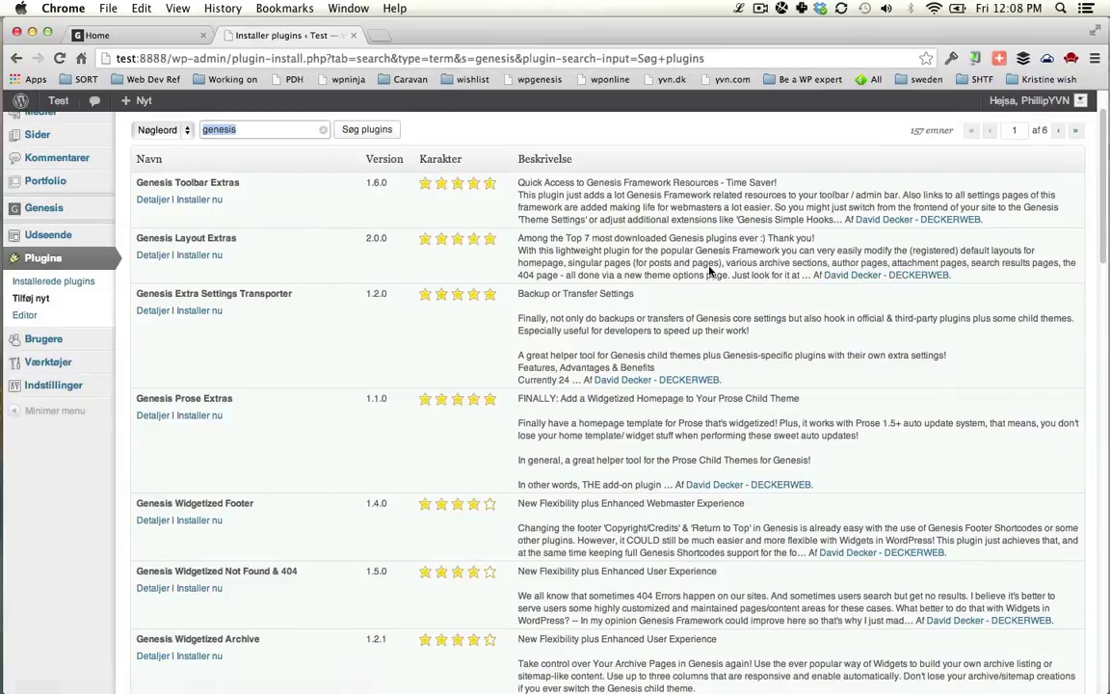
{"action": "scroll", "coordinate": [350, 325], "scroll_direction": "down", "scroll_amount": 5}
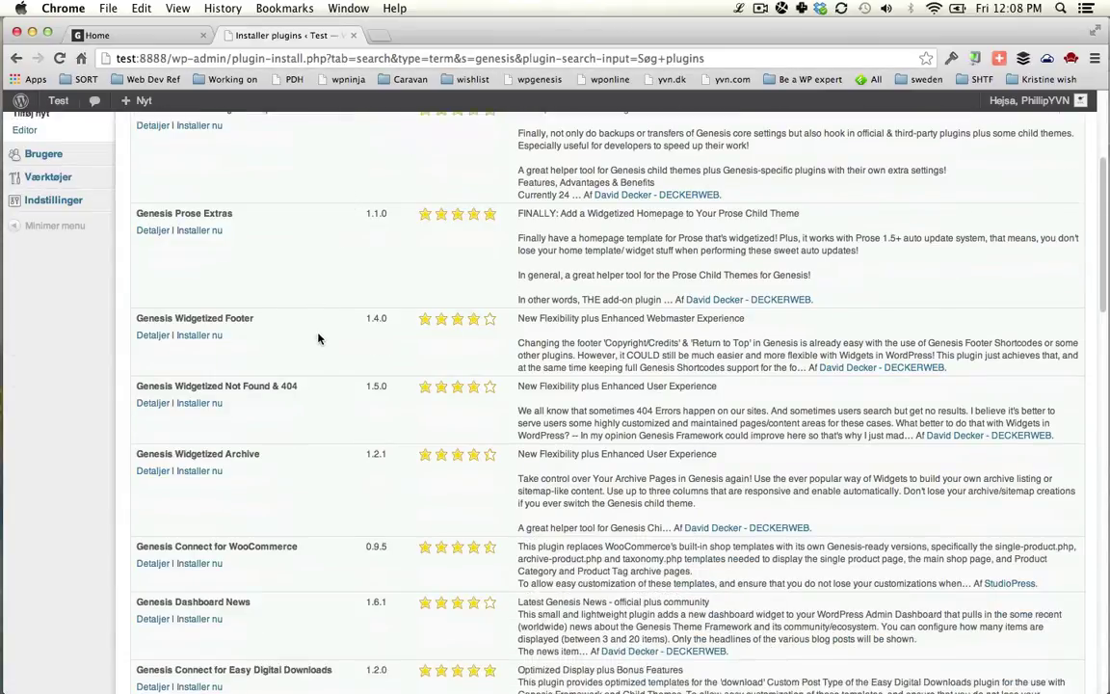
{"action": "scroll", "coordinate": [313, 338], "scroll_direction": "down", "scroll_amount": 6}
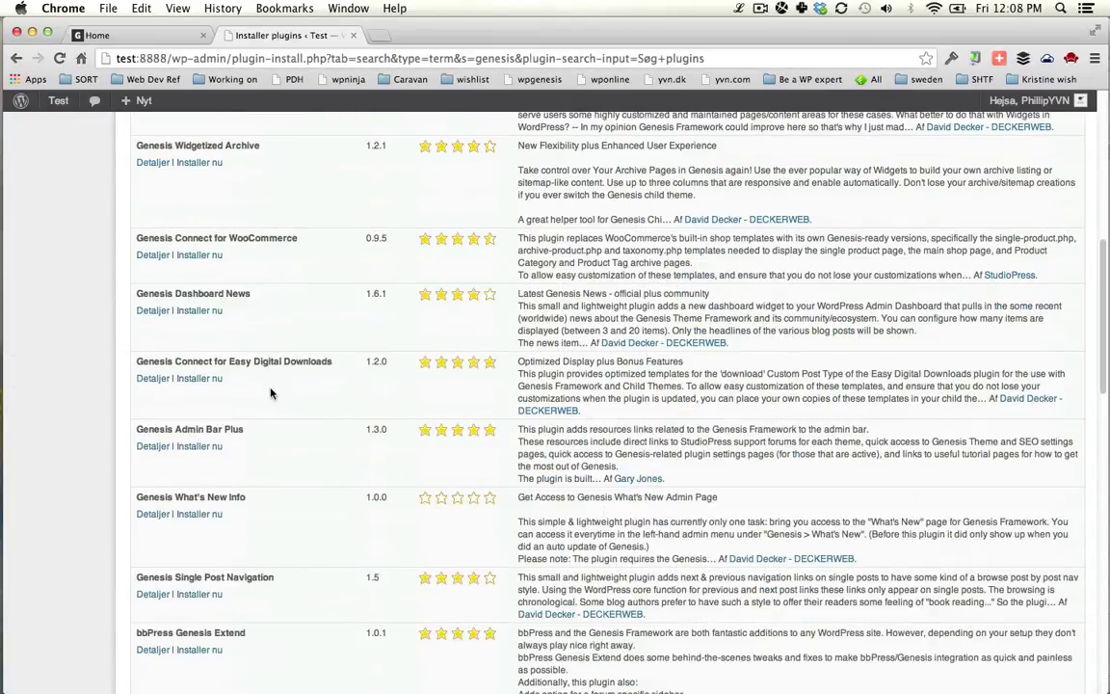
{"action": "scroll", "coordinate": [246, 390], "scroll_direction": "down", "scroll_amount": 16}
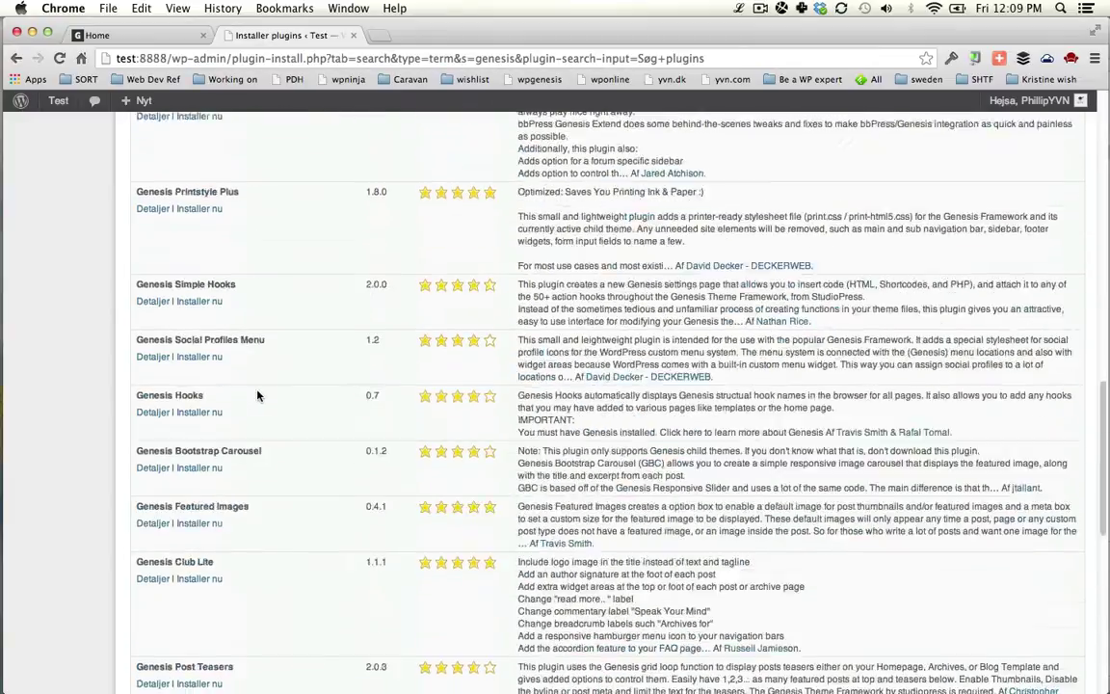
{"action": "scroll", "coordinate": [265, 381], "scroll_direction": "down", "scroll_amount": 1}
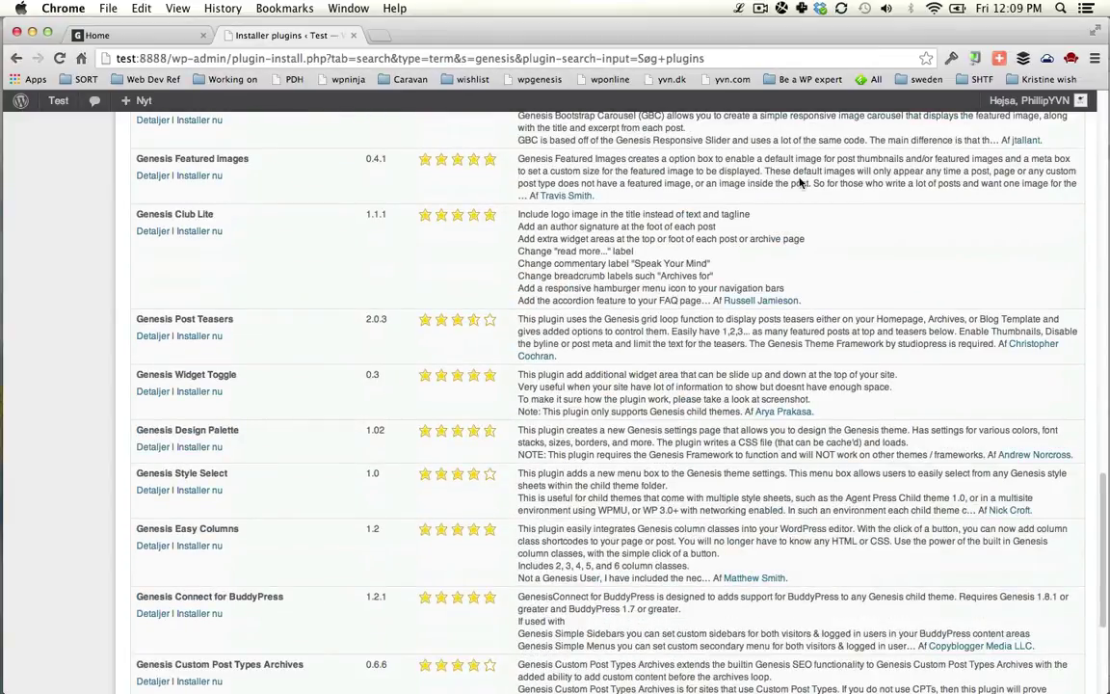
{"action": "scroll", "coordinate": [366, 287], "scroll_direction": "down", "scroll_amount": 3}
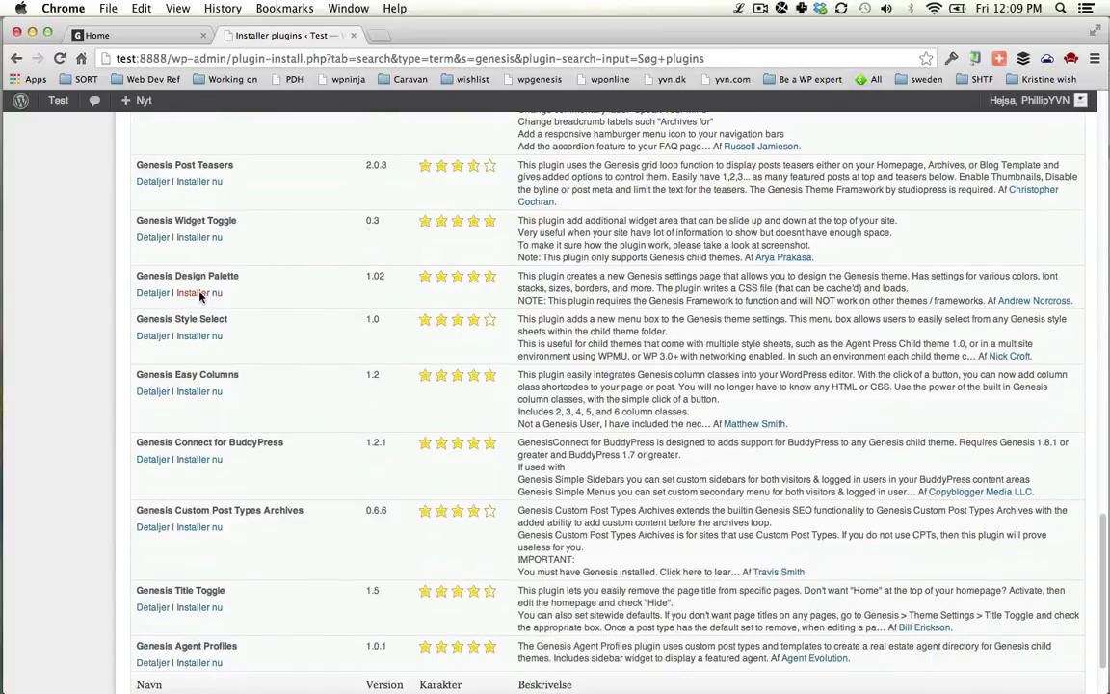
{"action": "left_click", "coordinate": [199, 293]}
{"action": "left_click", "coordinate": [654, 258]}
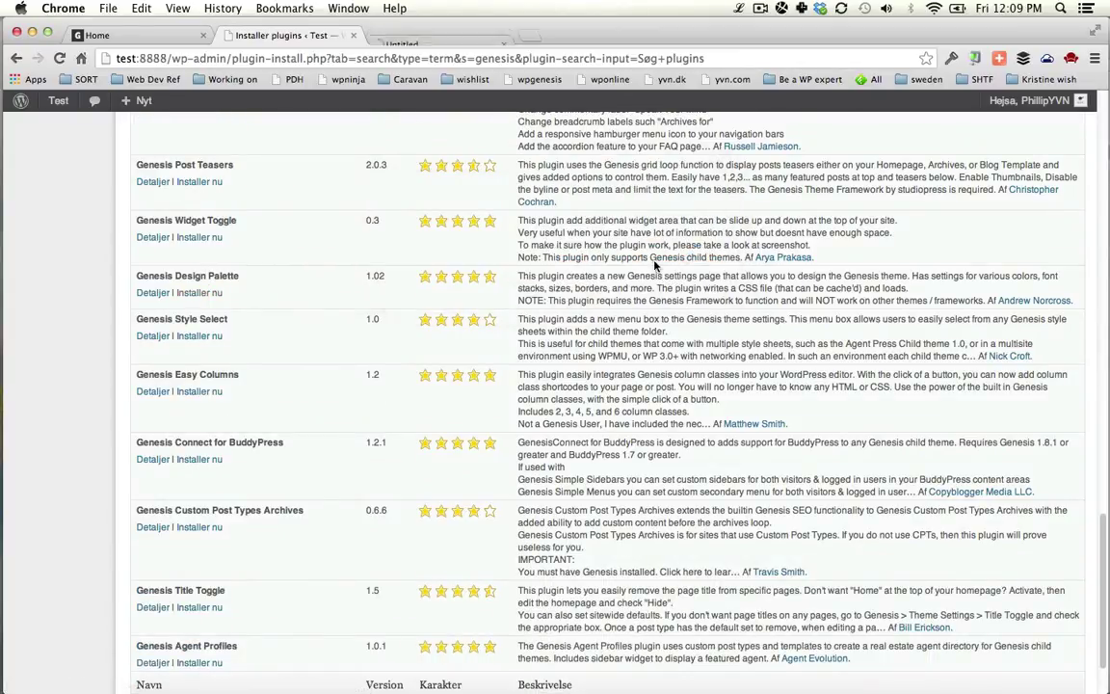
- Load the second page of the plugin results and activate the installed Genesis Design Palette plugin
{"action": "scroll", "coordinate": [654, 264], "scroll_direction": "down", "scroll_amount": 2}
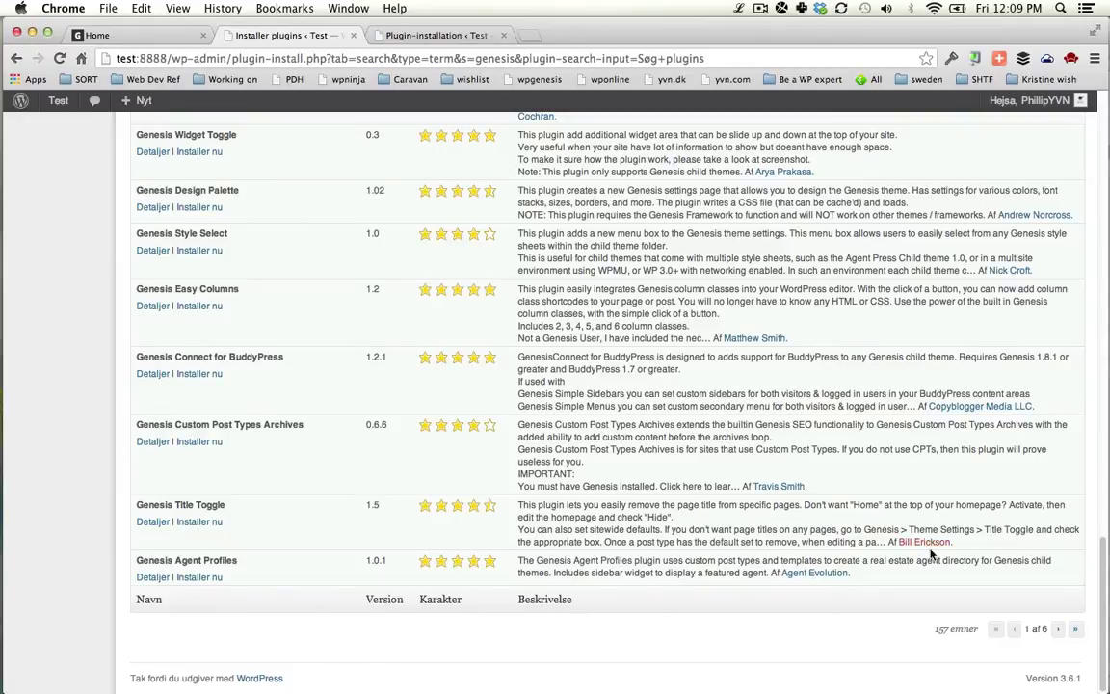
{"action": "left_click", "coordinate": [1057, 628]}
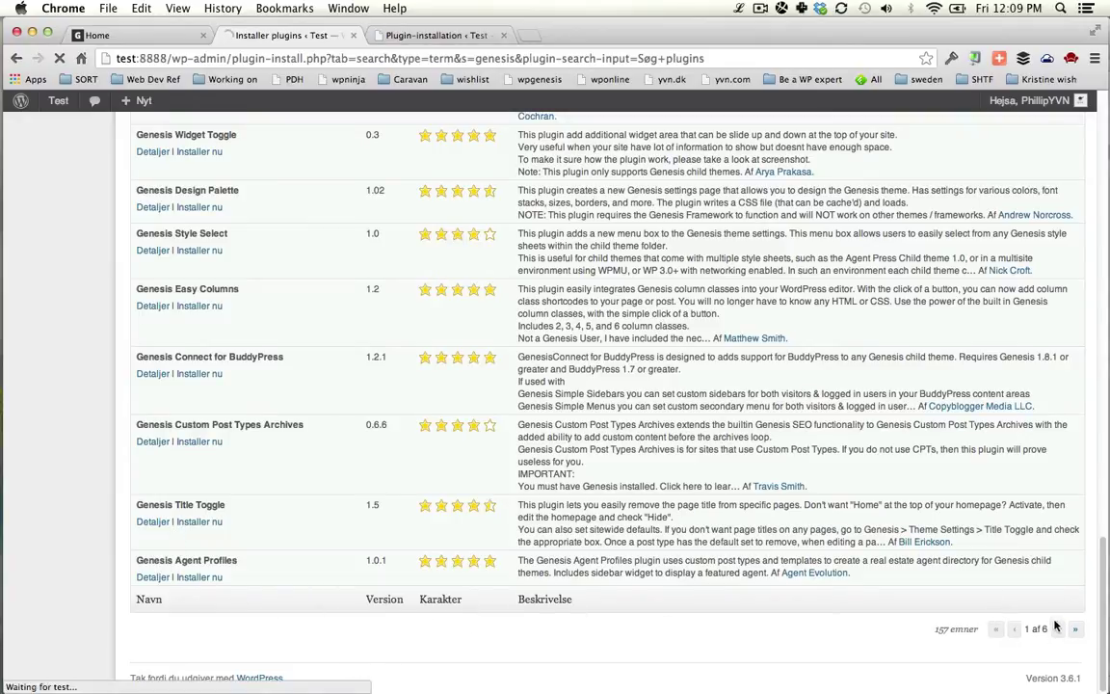
{"action": "key", "text": "ctrl+Tab"}
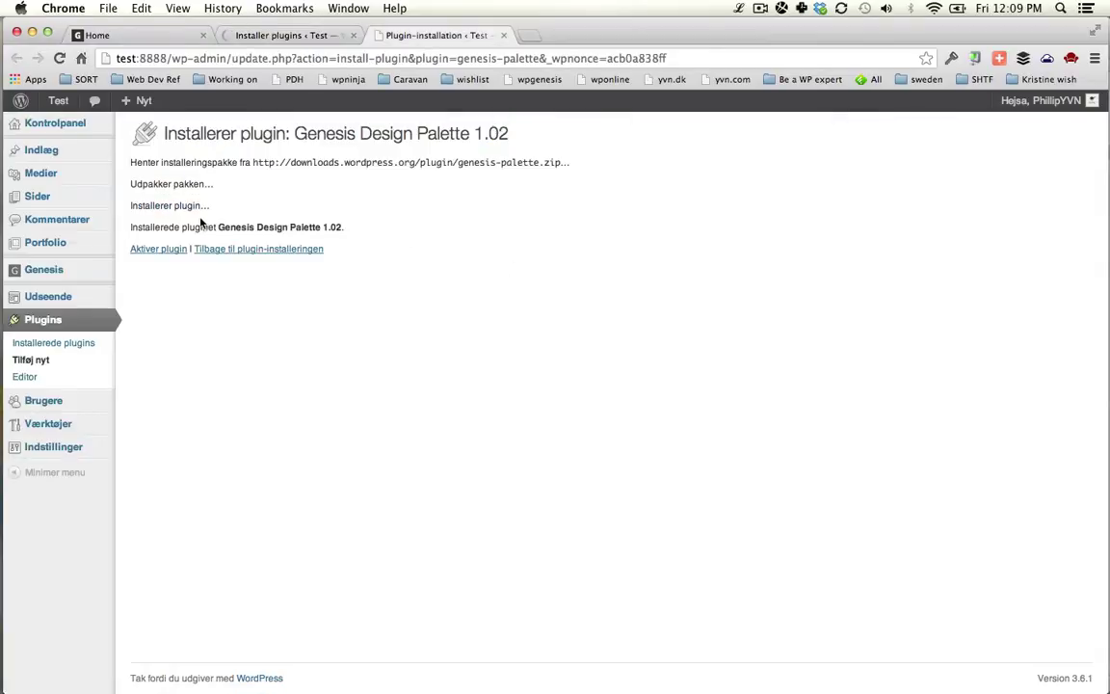
{"action": "left_click", "coordinate": [159, 248]}
- Install the Genesis Visual Hook Guide plugin from the second page of results in a separate browser tab, confirming the installation
{"action": "key", "text": "ctrl+shift+Tab"}
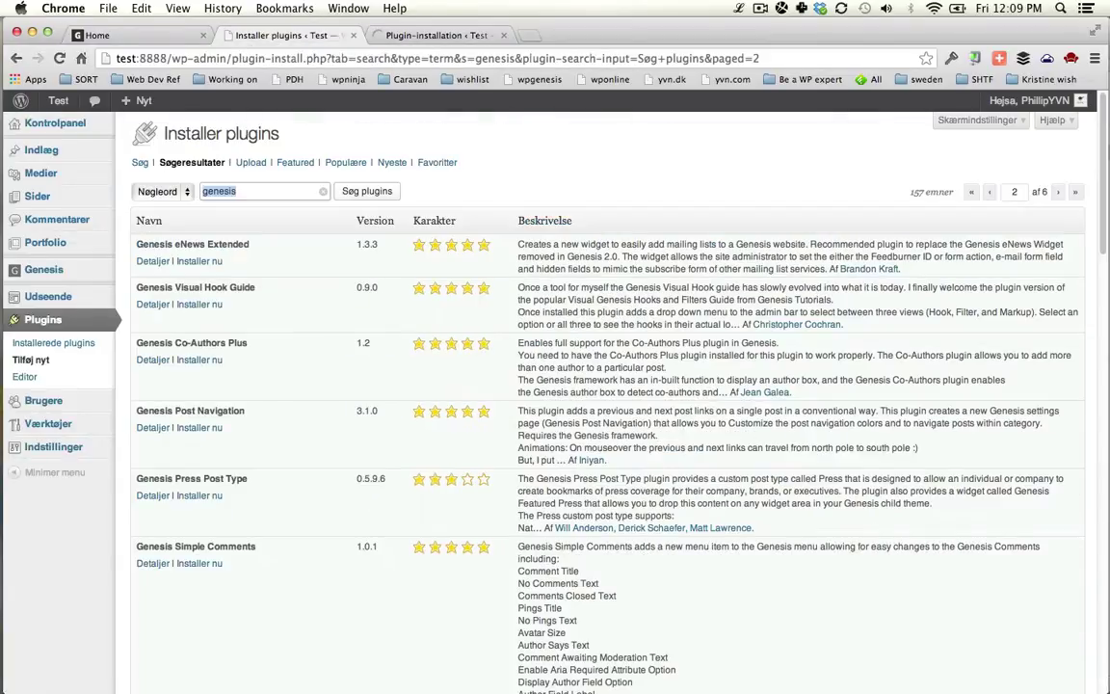
{"action": "left_click", "coordinate": [208, 306], "text": "super"}
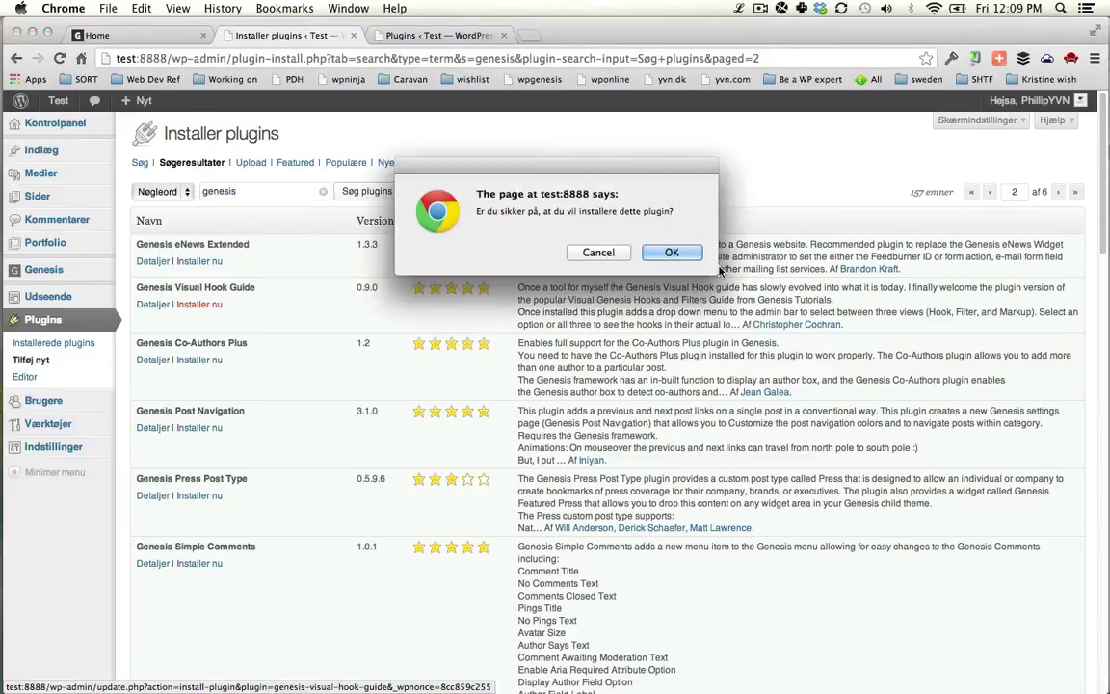
{"action": "left_click", "coordinate": [651, 249]}
{"action": "scroll", "coordinate": [422, 441], "scroll_direction": "down", "scroll_amount": 4}
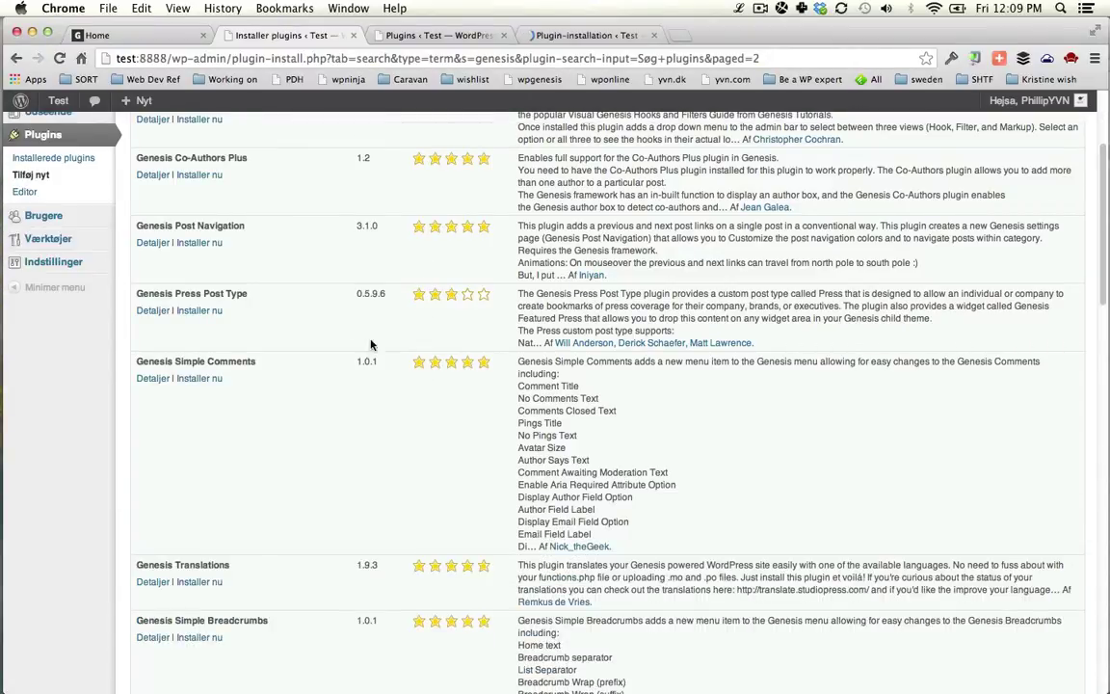
- Try to install the Genesis Responsive Slider plugin from the second page of the Genesis plugin search results
{"action": "scroll", "coordinate": [298, 277], "scroll_direction": "down", "scroll_amount": 6}
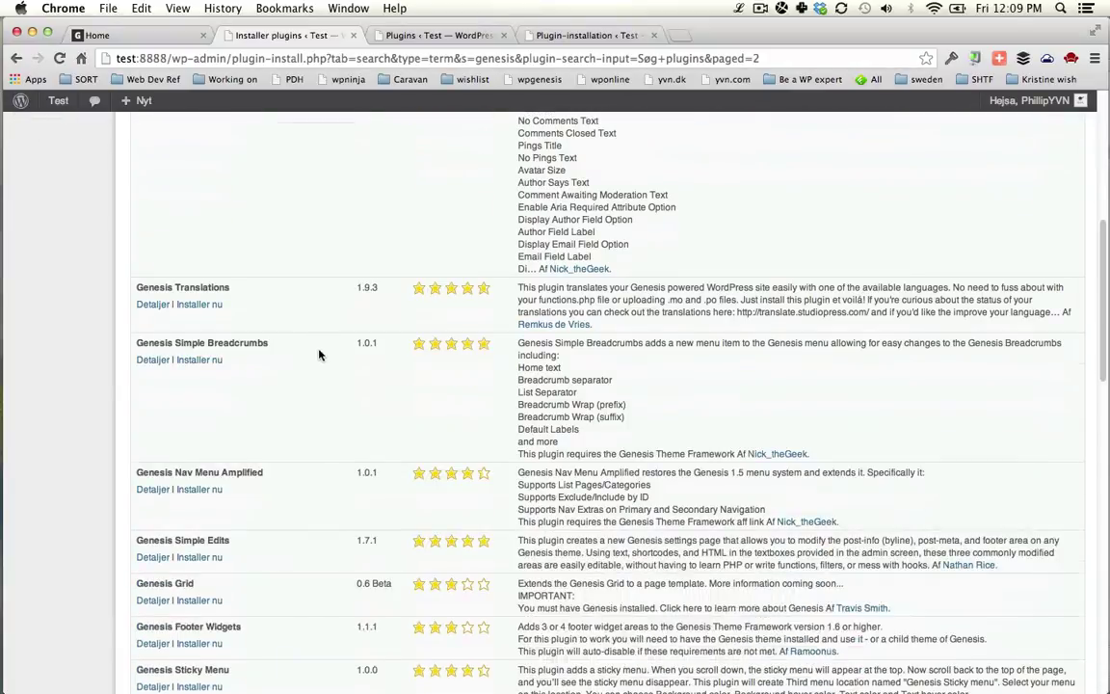
{"action": "scroll", "coordinate": [300, 385], "scroll_direction": "down", "scroll_amount": 1}
{"action": "scroll", "coordinate": [289, 387], "scroll_direction": "down", "scroll_amount": 6}
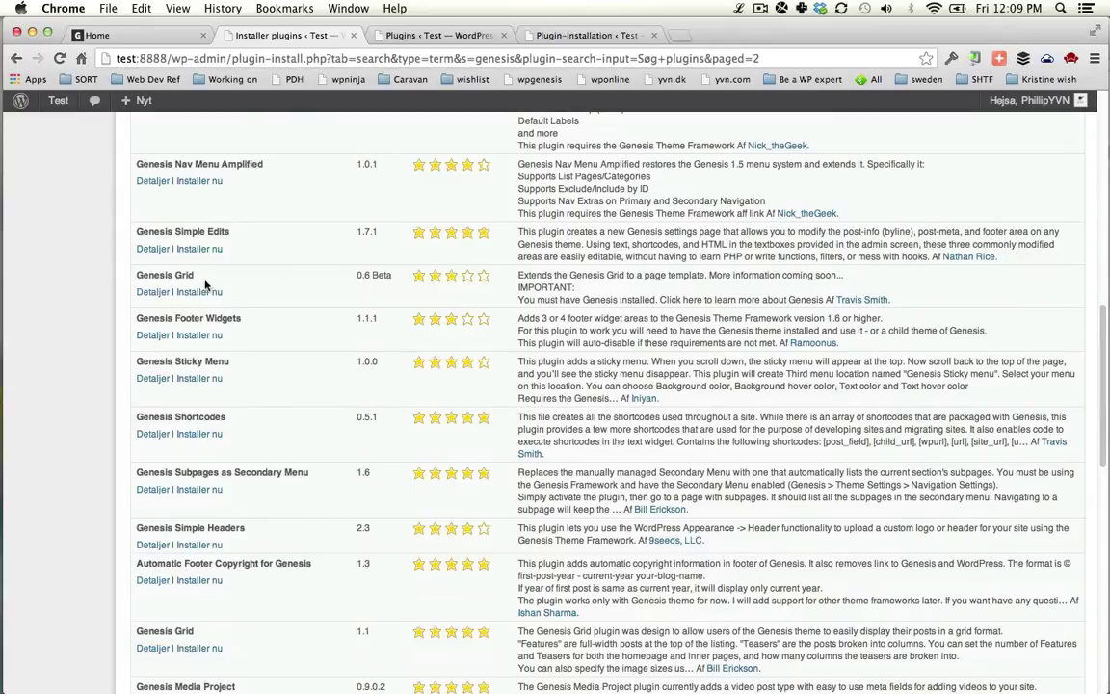
{"action": "scroll", "coordinate": [289, 347], "scroll_direction": "down", "scroll_amount": 5}
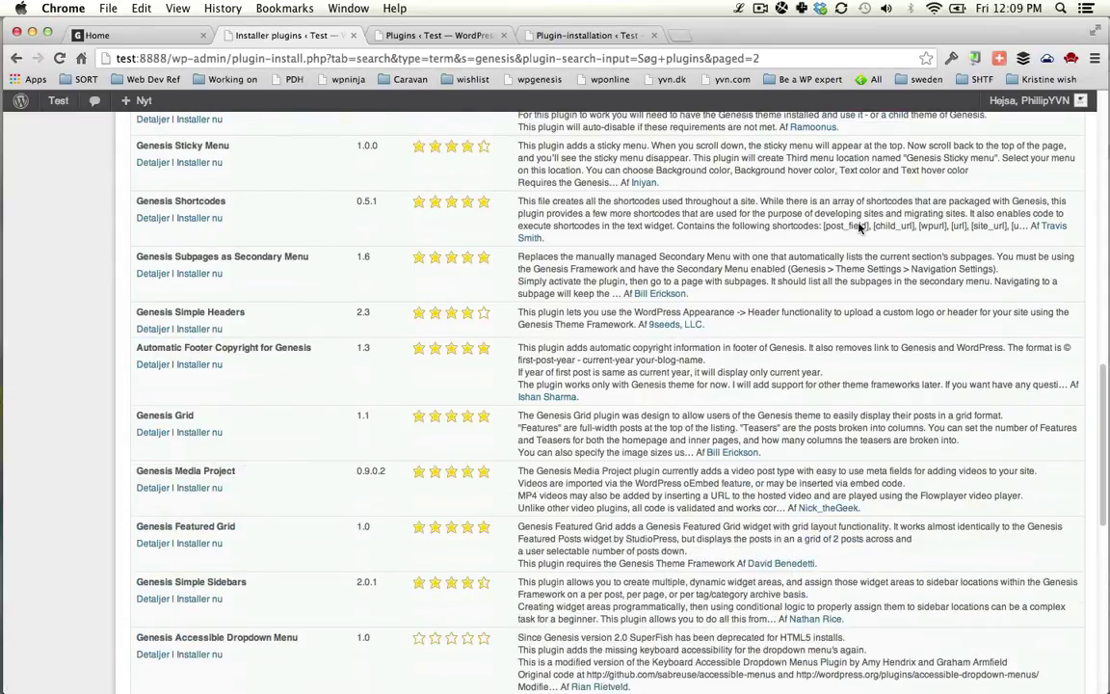
{"action": "scroll", "coordinate": [318, 246], "scroll_direction": "down", "scroll_amount": 5}
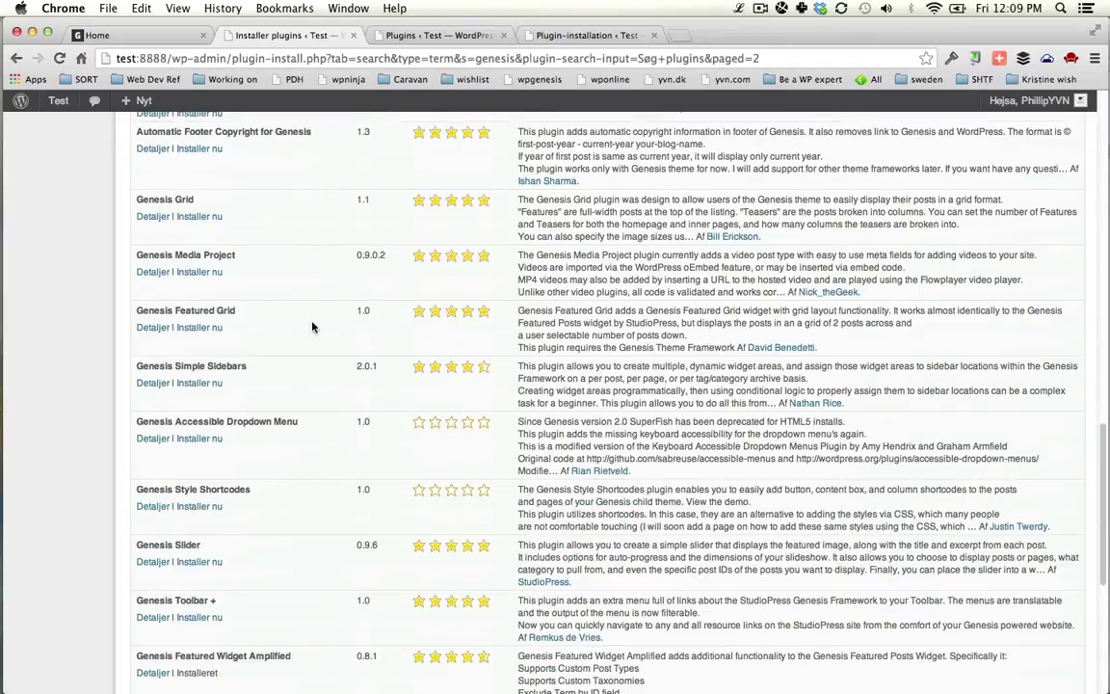
{"action": "scroll", "coordinate": [289, 289], "scroll_direction": "down", "scroll_amount": 4}
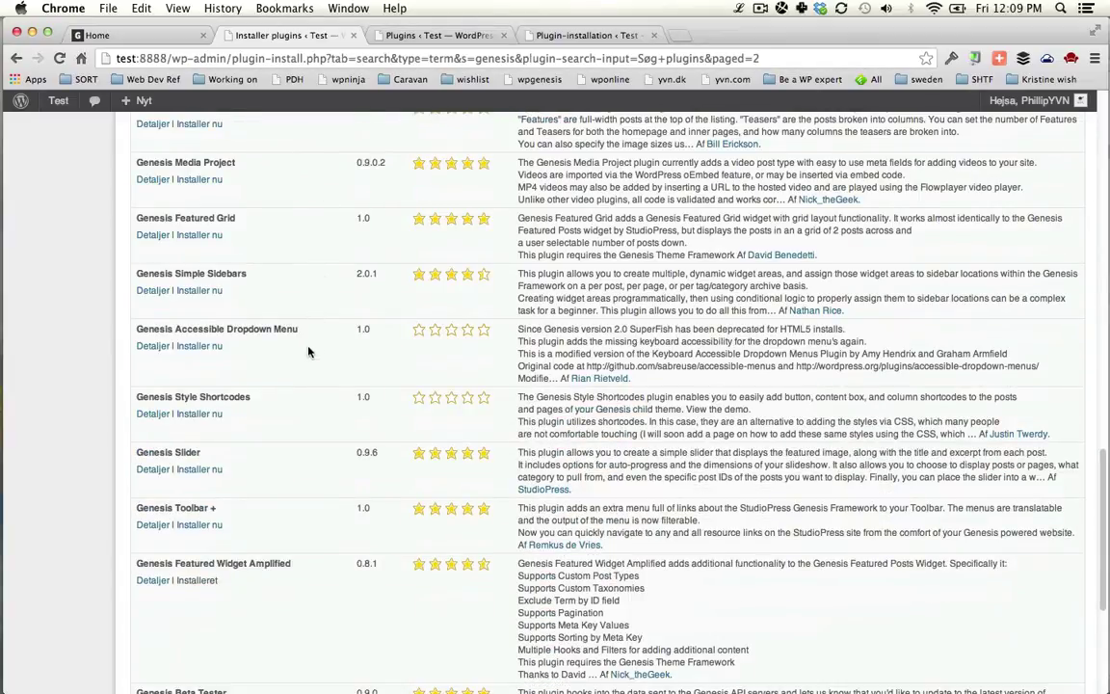
{"action": "scroll", "coordinate": [328, 512], "scroll_direction": "down", "scroll_amount": 4}
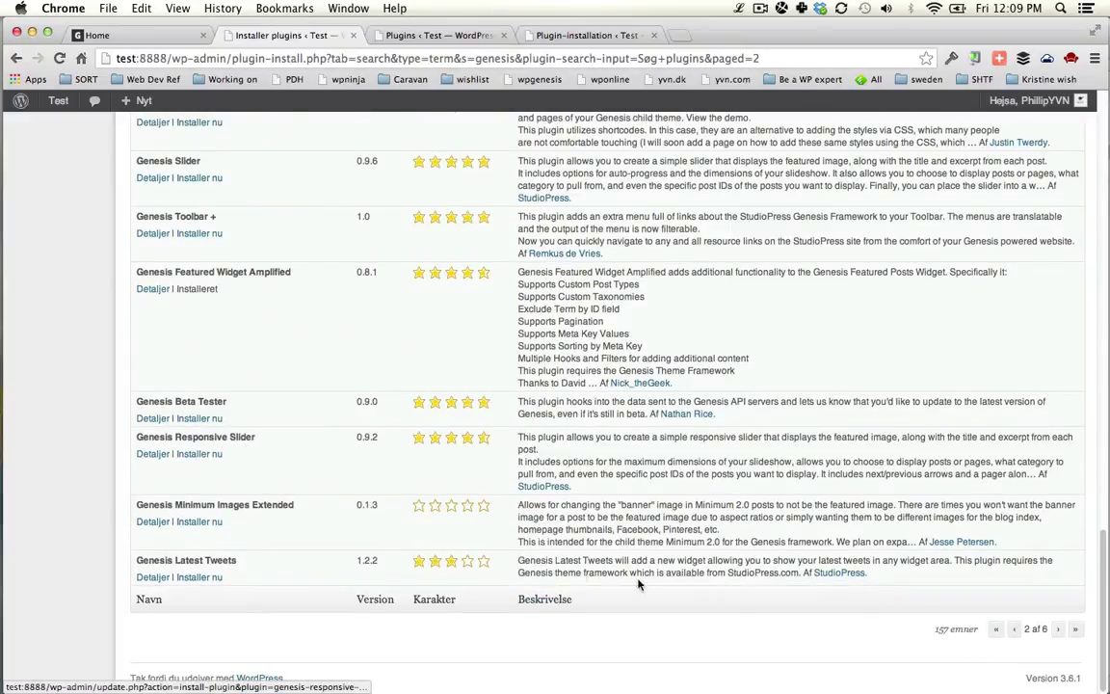
{"action": "left_click", "coordinate": [196, 453]}
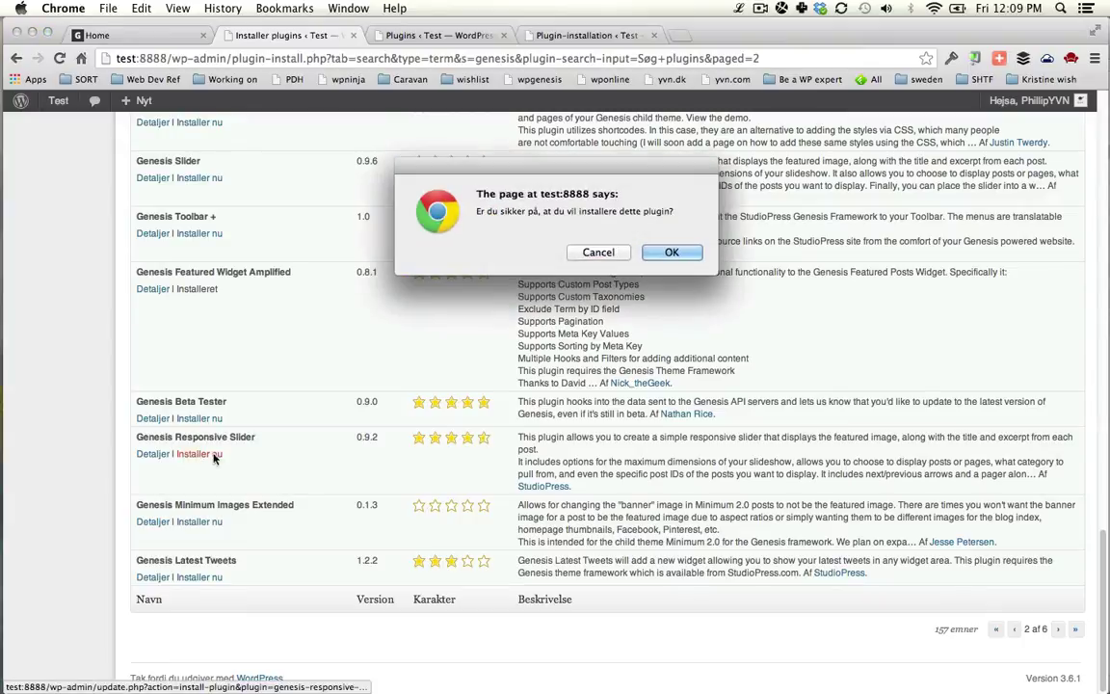
{"action": "left_click", "coordinate": [672, 252]}
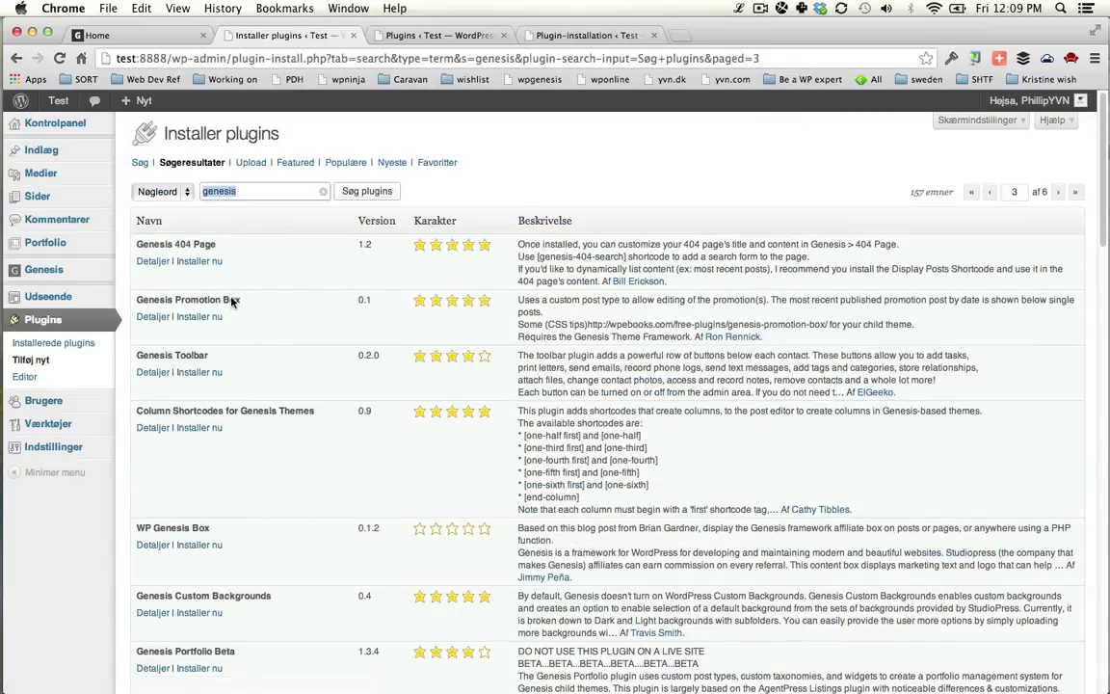
- Look through the third page of the Genesis plugin search results
{"action": "scroll", "coordinate": [255, 321], "scroll_direction": "down", "scroll_amount": 2}
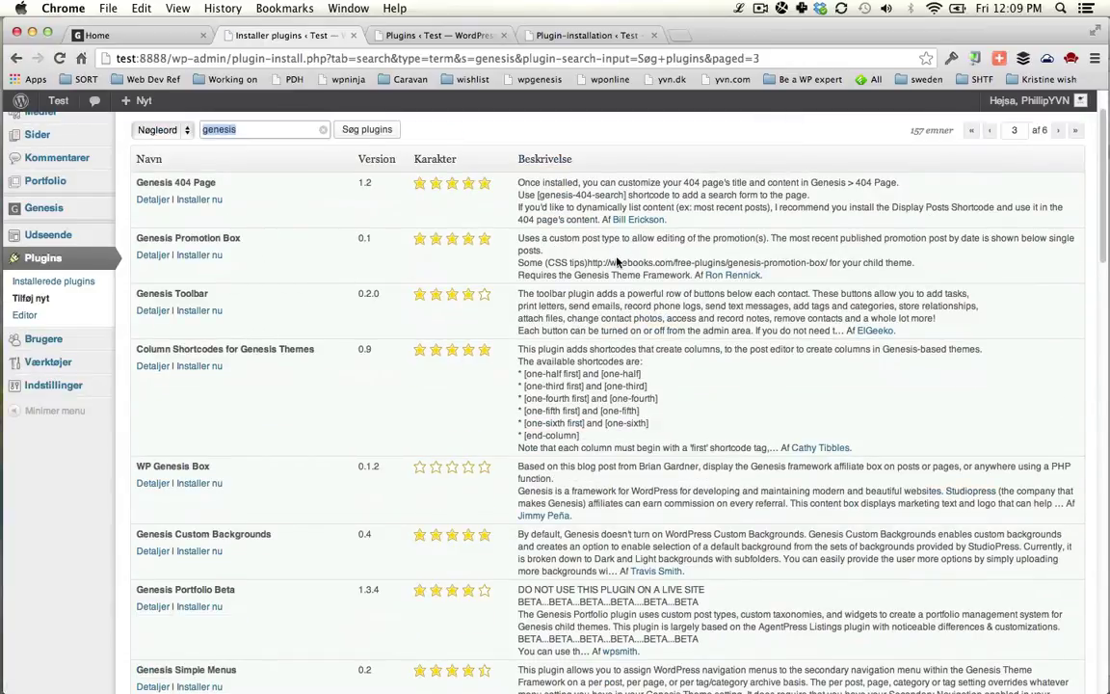
{"action": "scroll", "coordinate": [362, 333], "scroll_direction": "down", "scroll_amount": 10}
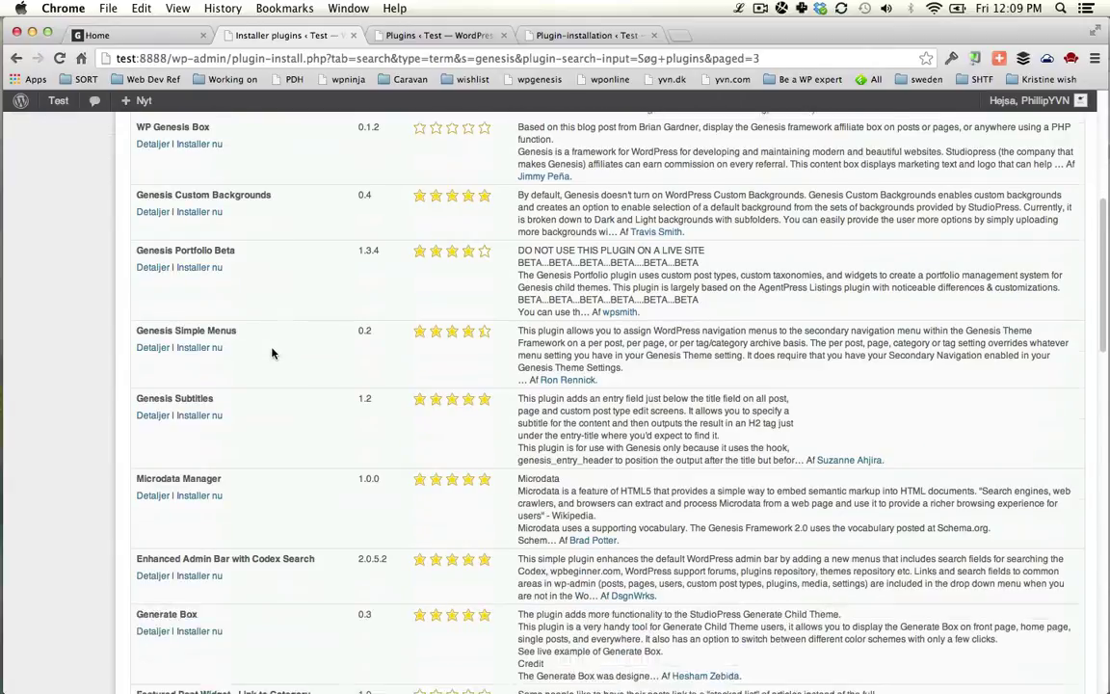
{"action": "scroll", "coordinate": [275, 355], "scroll_direction": "down", "scroll_amount": 7}
{"action": "scroll", "coordinate": [261, 355], "scroll_direction": "up", "scroll_amount": 18}
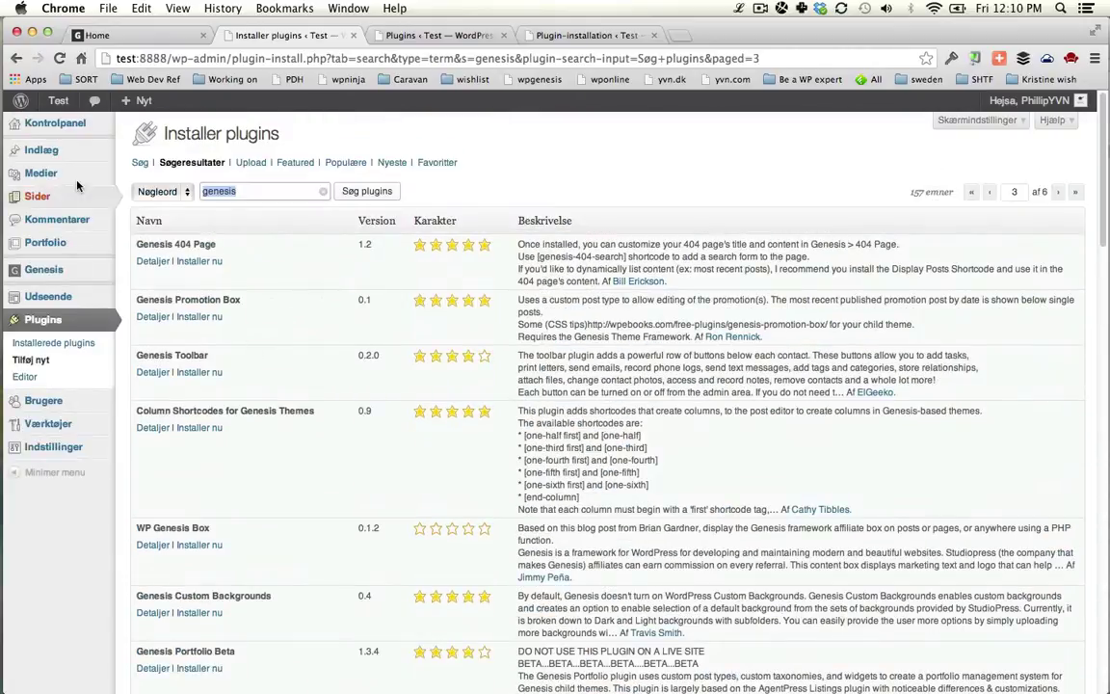
- Open the Genesis Design Palette settings and turn off loading of the custom CSS file on the site
{"action": "left_click", "coordinate": [55, 118]}
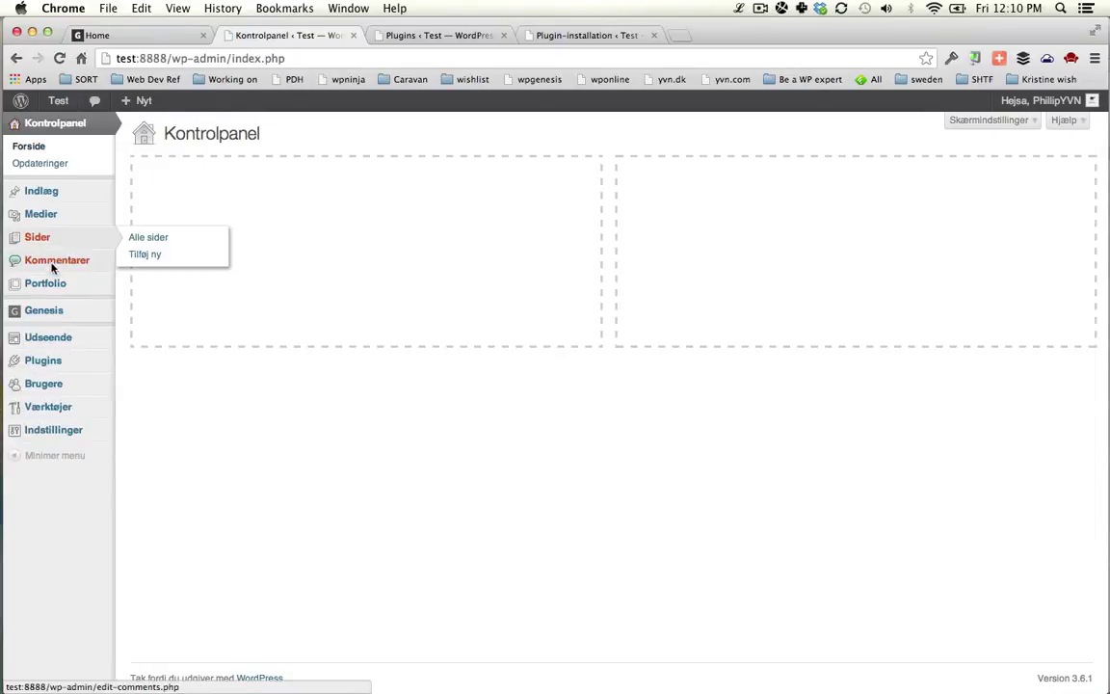
{"action": "mouse_move", "coordinate": [52, 306]}
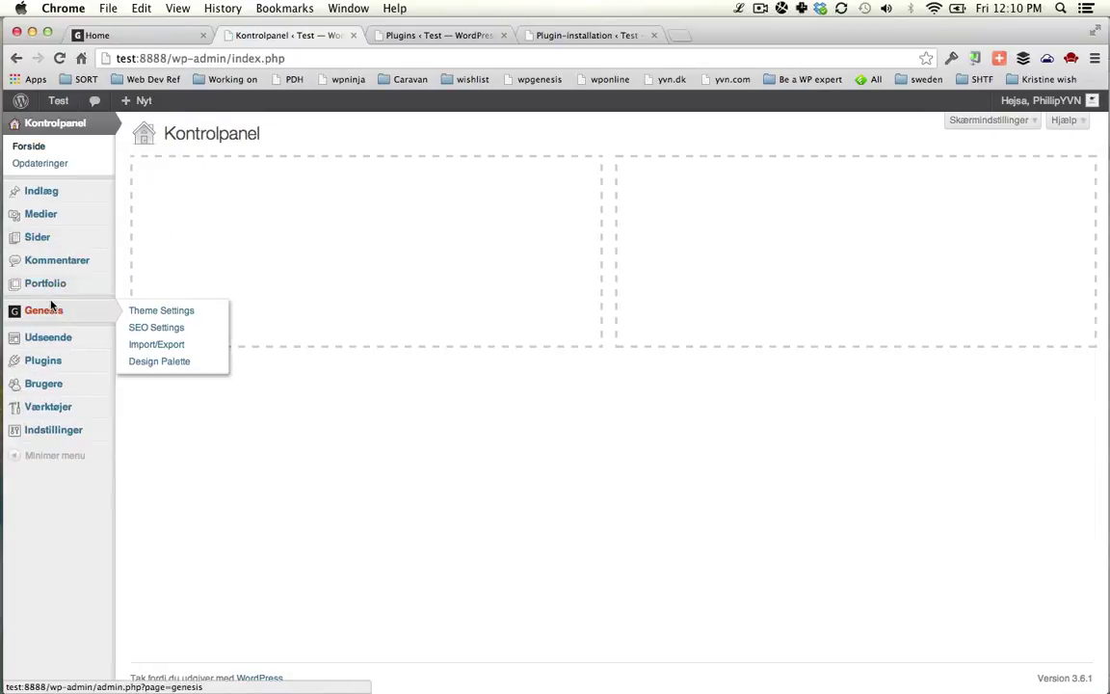
{"action": "left_click", "coordinate": [155, 361]}
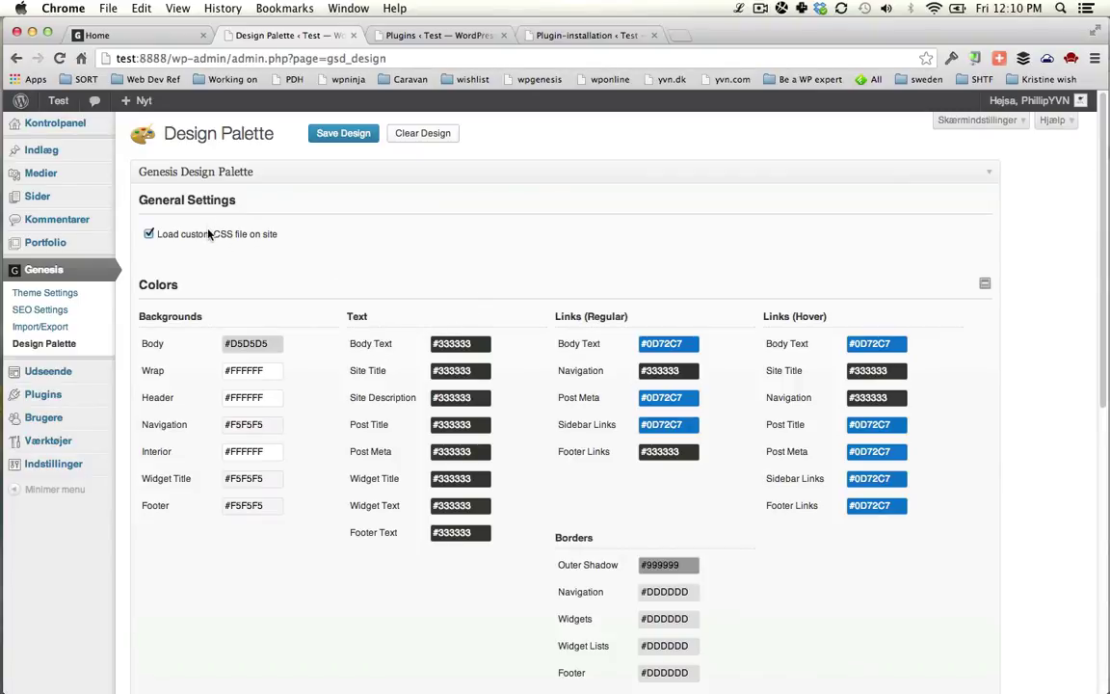
{"action": "scroll", "coordinate": [517, 482], "scroll_direction": "down", "scroll_amount": 5}
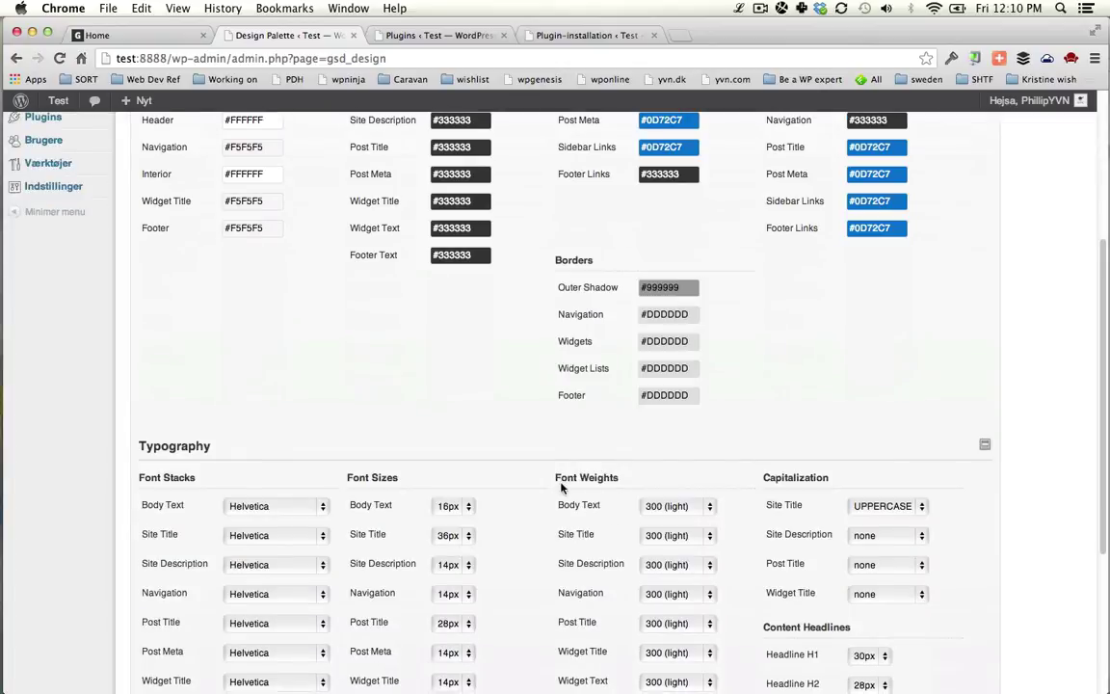
{"action": "scroll", "coordinate": [555, 472], "scroll_direction": "up", "scroll_amount": 5}
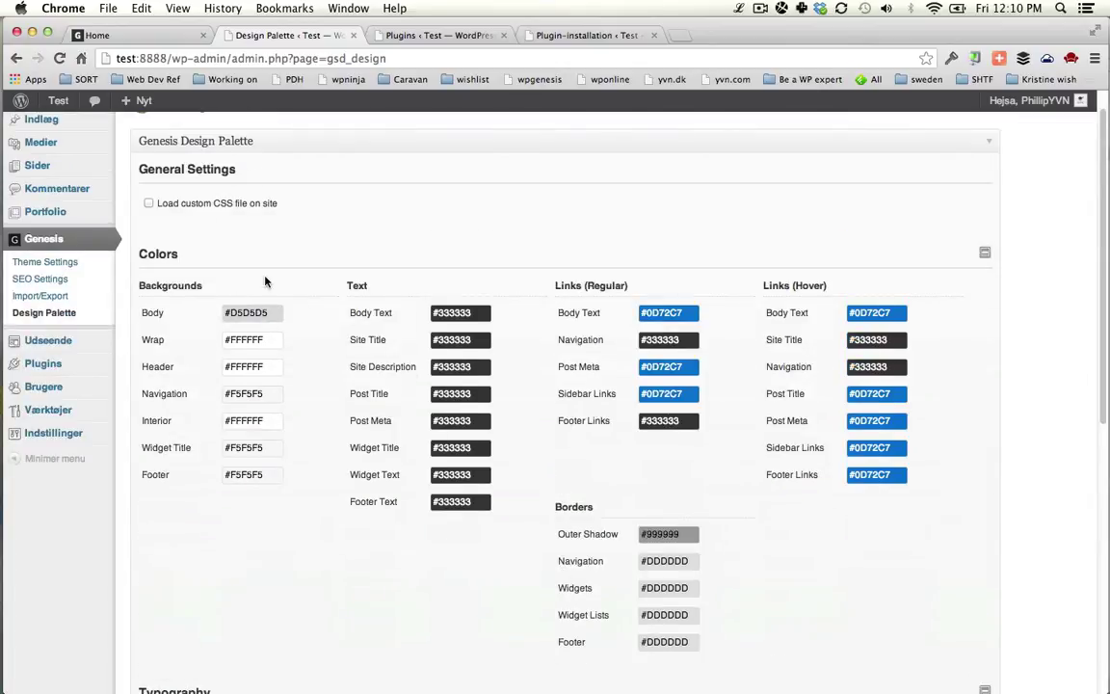
- Reload the site's home page to check its appearance, and return to the Design Palette settings
{"action": "key", "text": "super+1"}
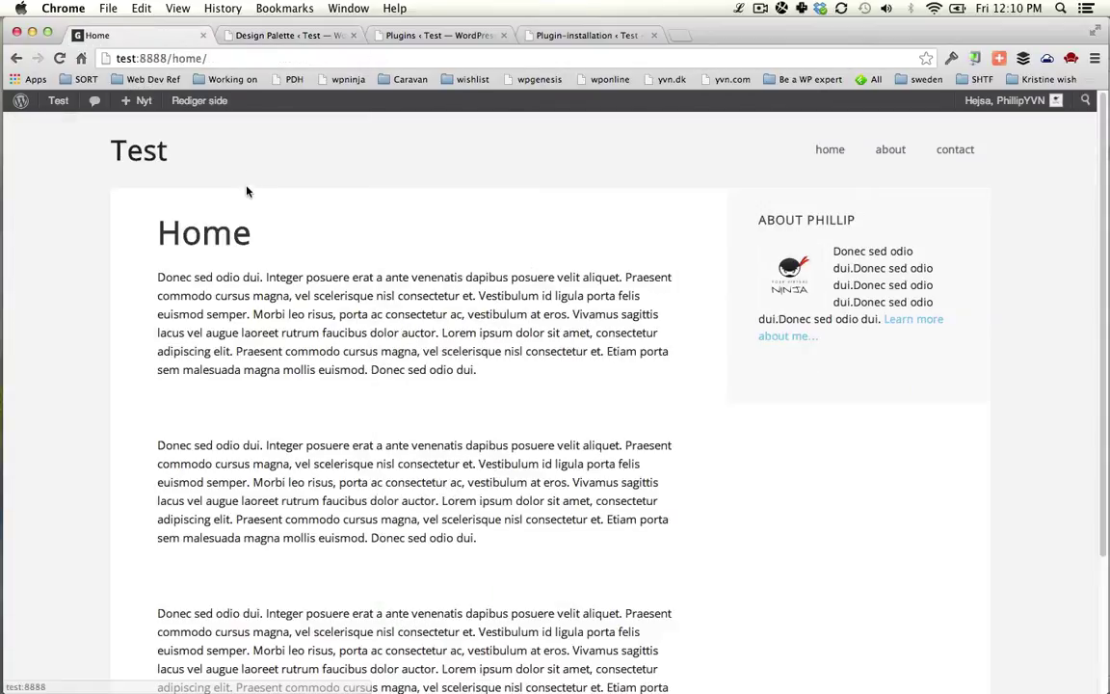
{"action": "key", "text": "super+r"}
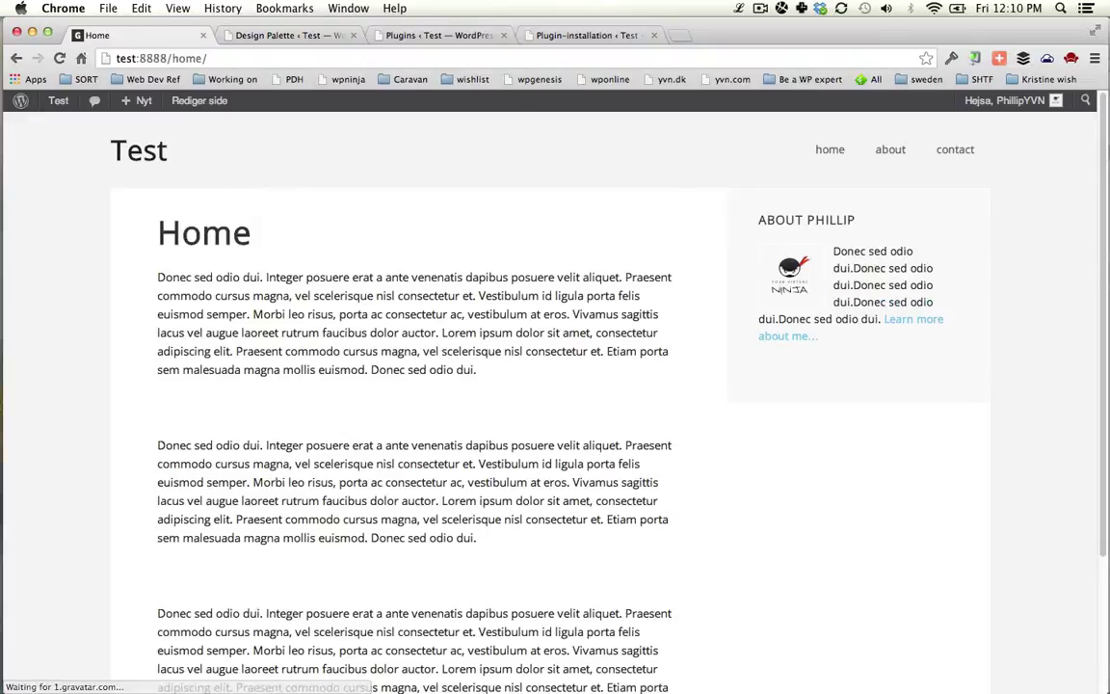
{"action": "key", "text": "super+2"}
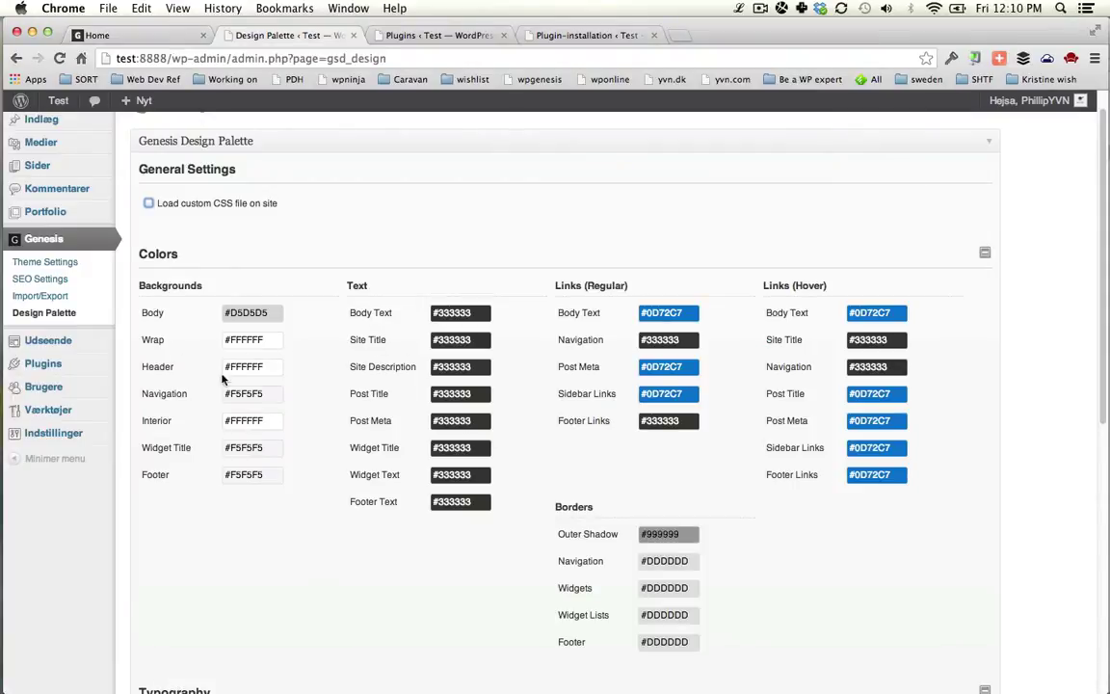
- Set the Post Title text color to magenta #E00B8B, save the design and reload the home page
{"action": "left_click", "coordinate": [453, 398]}
{"action": "left_click", "coordinate": [564, 417]}
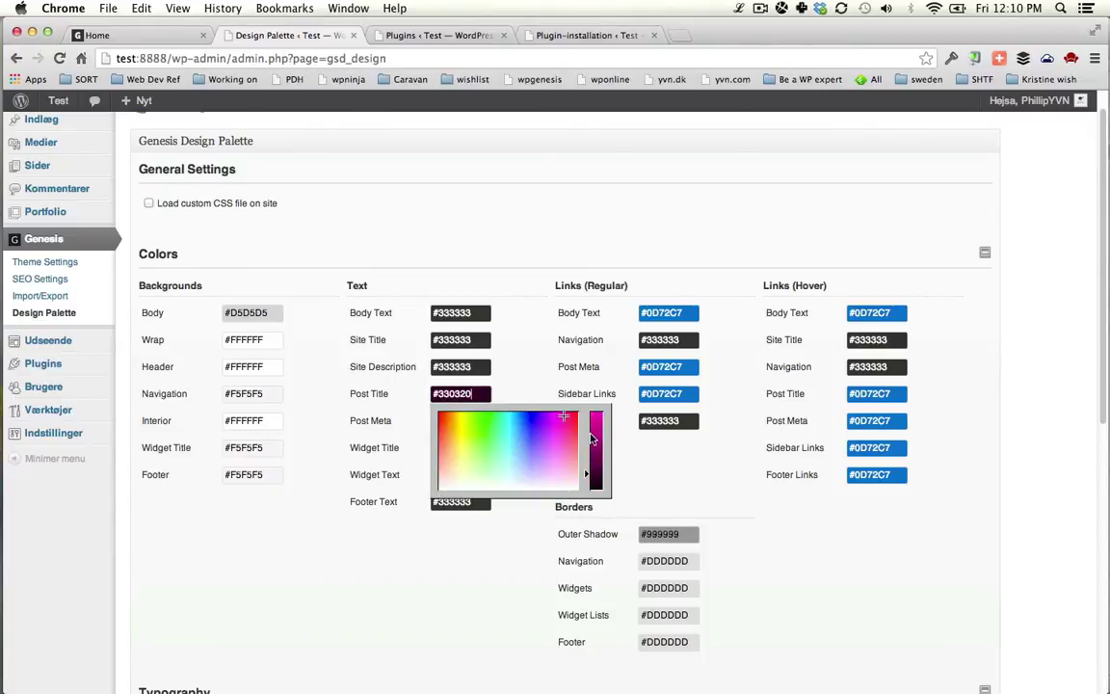
{"action": "left_click_drag", "start_coordinate": [591, 438], "coordinate": [597, 424]}
{"action": "left_click", "coordinate": [661, 451]}
{"action": "scroll", "coordinate": [732, 434], "scroll_direction": "down", "scroll_amount": 5}
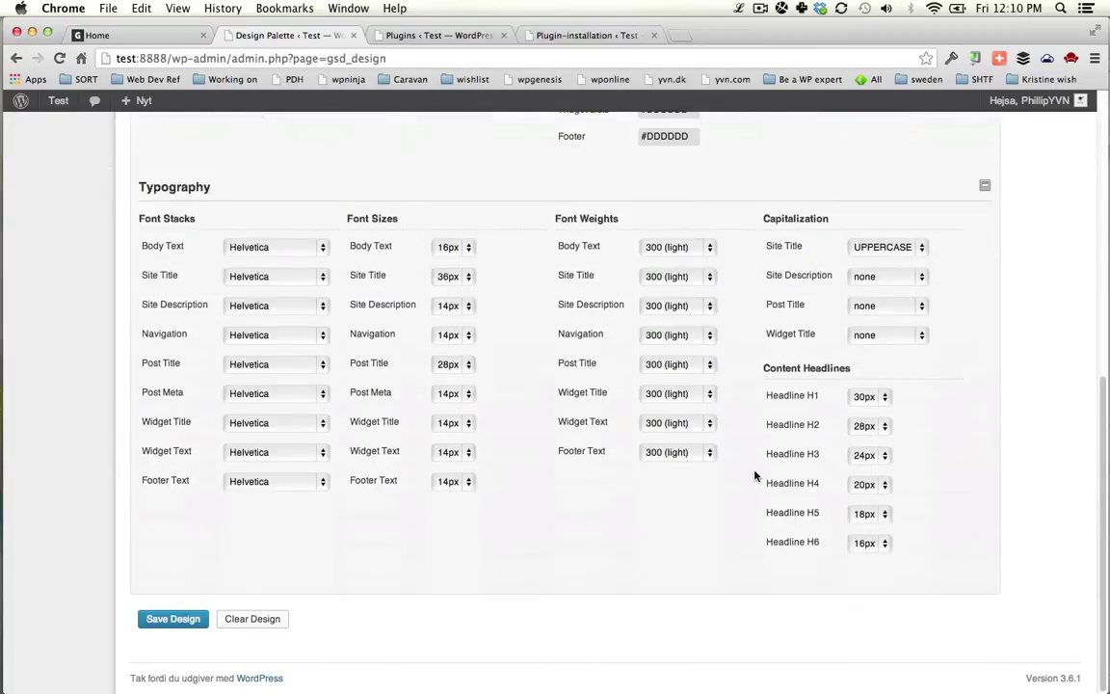
{"action": "left_click", "coordinate": [172, 620]}
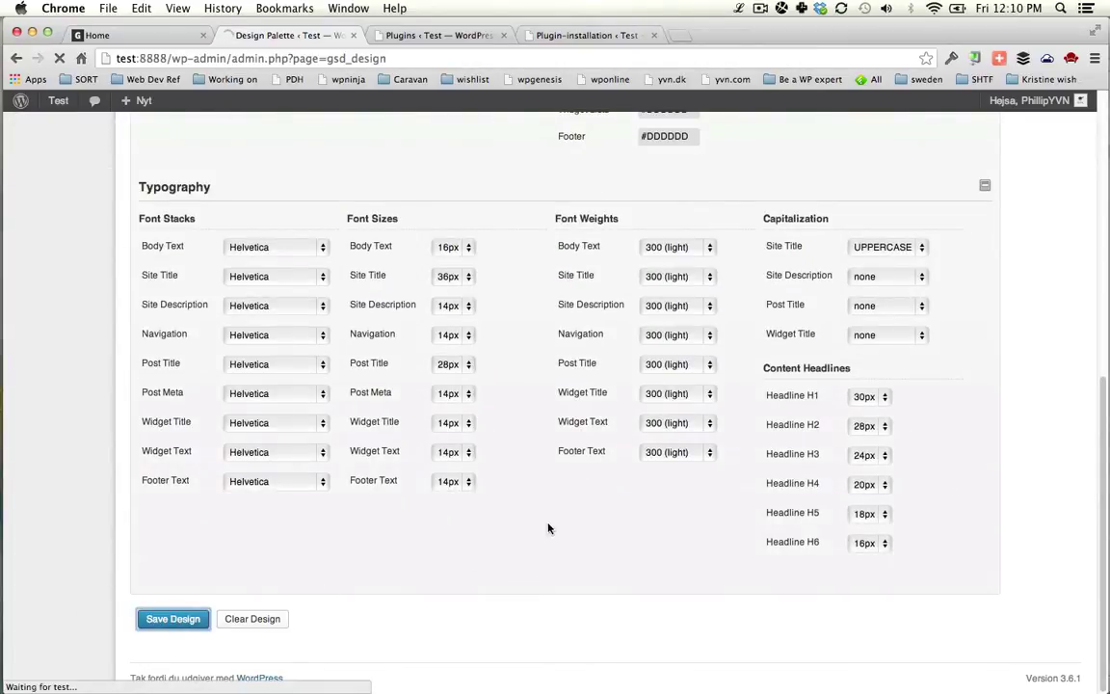
{"action": "key", "text": "super+1"}
{"action": "key", "text": "super+r"}
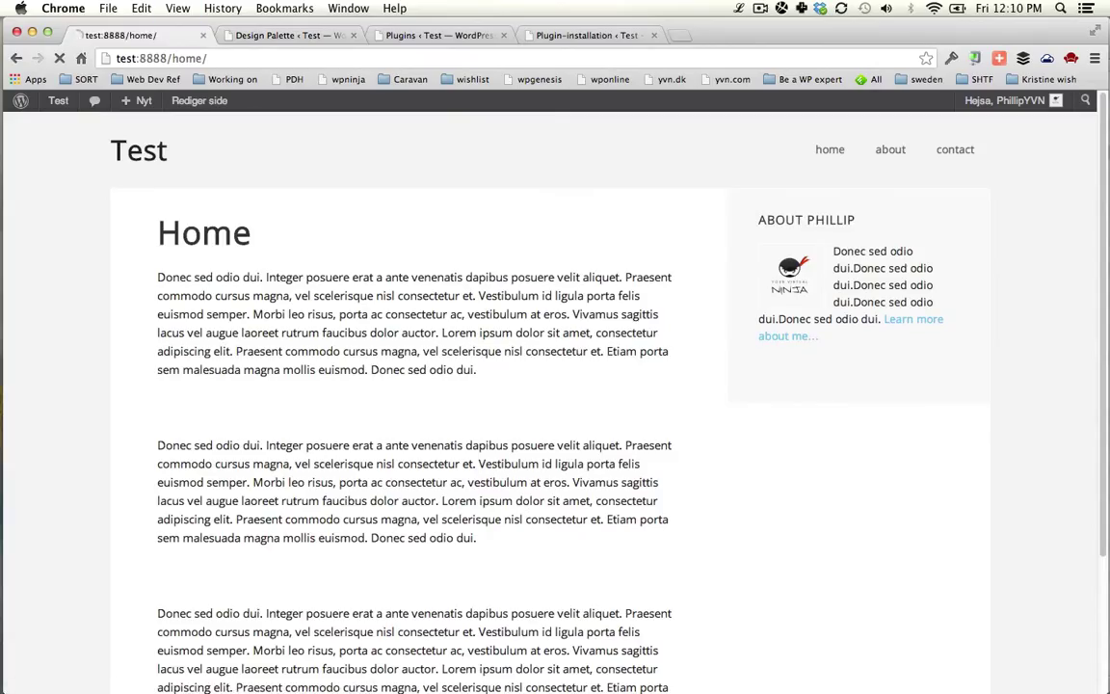
- Examine the color and typography options available in the Design Palette
{"action": "key", "text": "super+2"}
{"action": "scroll", "coordinate": [555, 475], "scroll_direction": "down", "scroll_amount": 5}
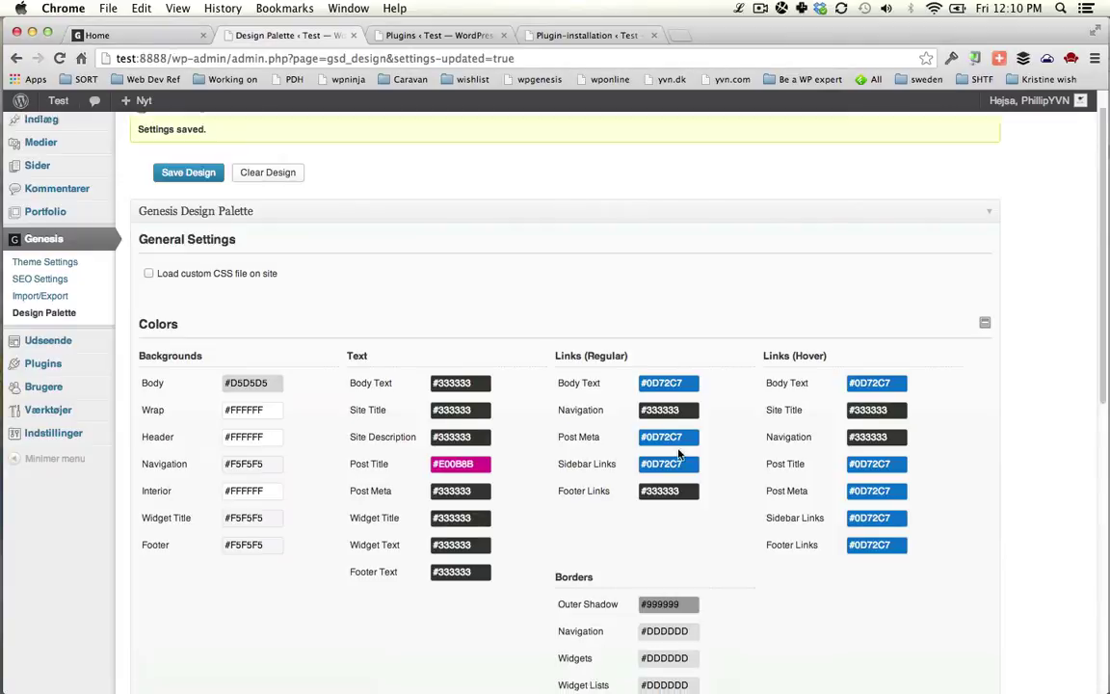
{"action": "scroll", "coordinate": [555, 475], "scroll_direction": "down", "scroll_amount": 5}
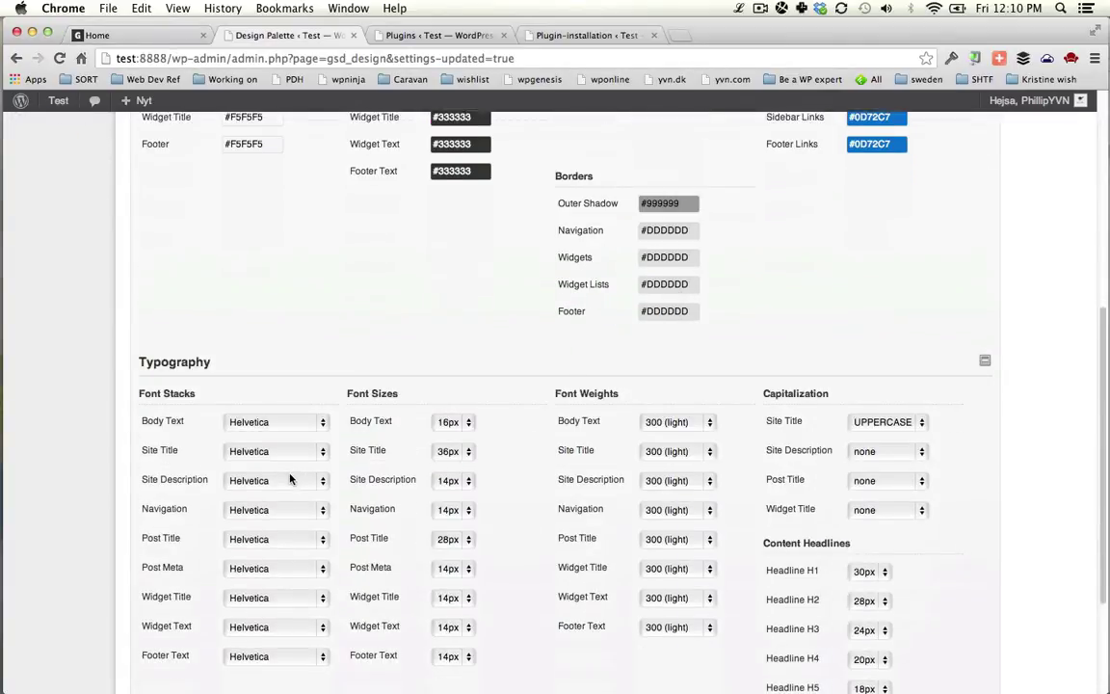
{"action": "scroll", "coordinate": [577, 433], "scroll_direction": "down", "scroll_amount": 1}
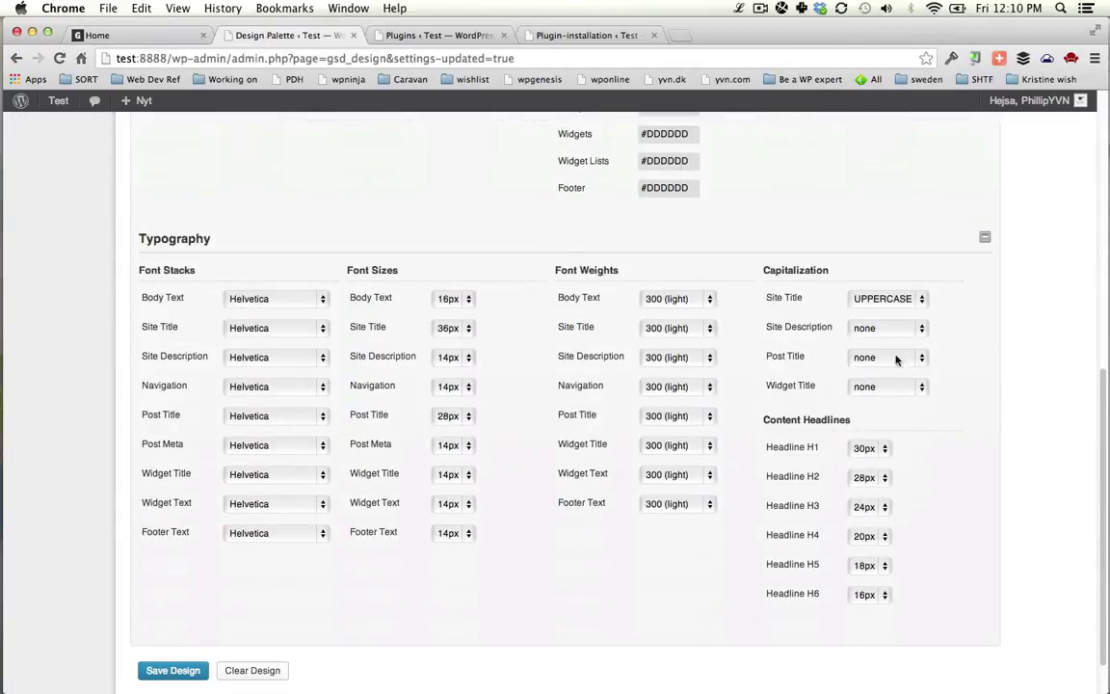
{"action": "scroll", "coordinate": [794, 504], "scroll_direction": "down", "scroll_amount": 2}
{"action": "scroll", "coordinate": [959, 421], "scroll_direction": "up", "scroll_amount": 15}
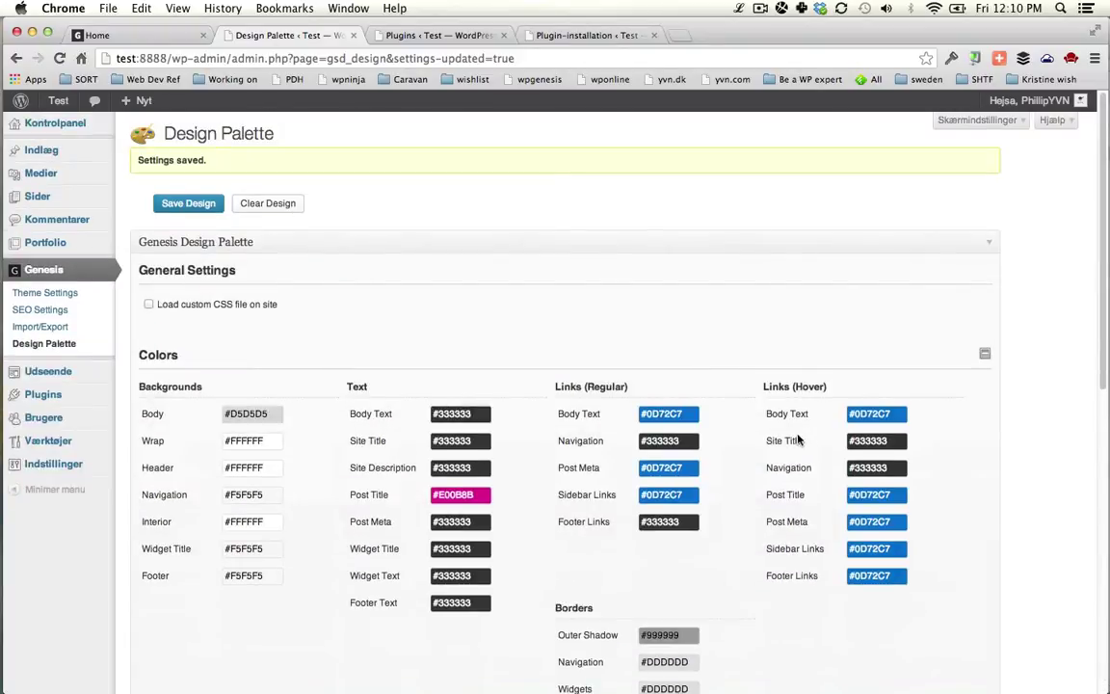
- Enable loading of the custom CSS file, save the design and reload the home page to check the styling
{"action": "scroll", "coordinate": [798, 440], "scroll_direction": "down", "scroll_amount": 4}
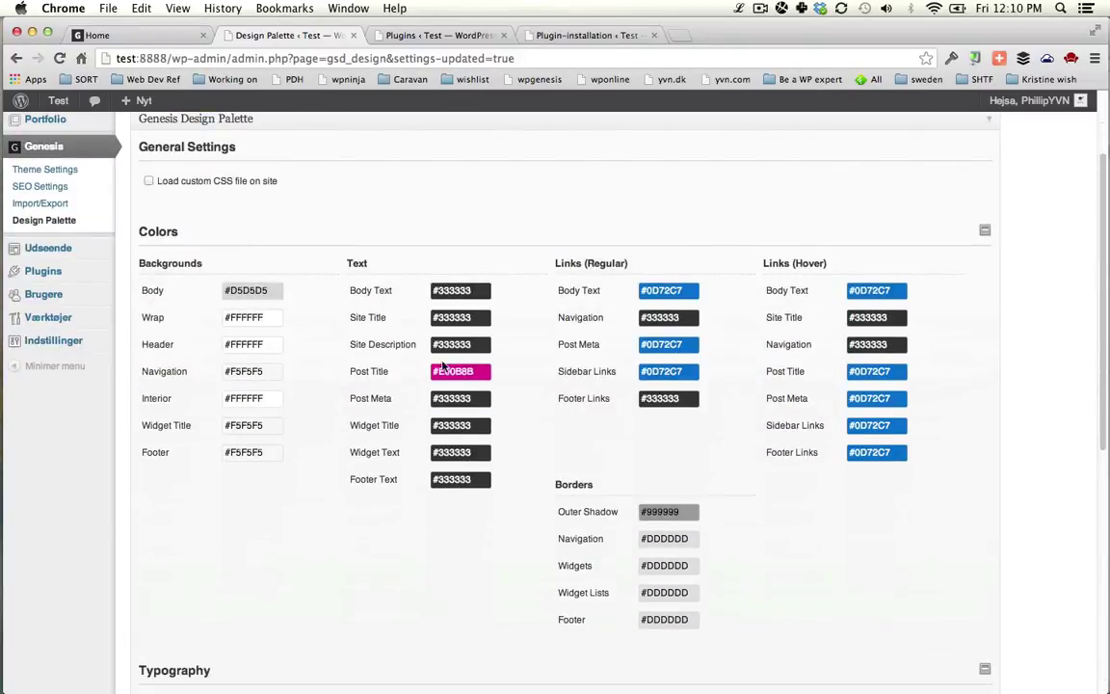
{"action": "scroll", "coordinate": [444, 364], "scroll_direction": "up", "scroll_amount": 4}
{"action": "left_click", "coordinate": [148, 304]}
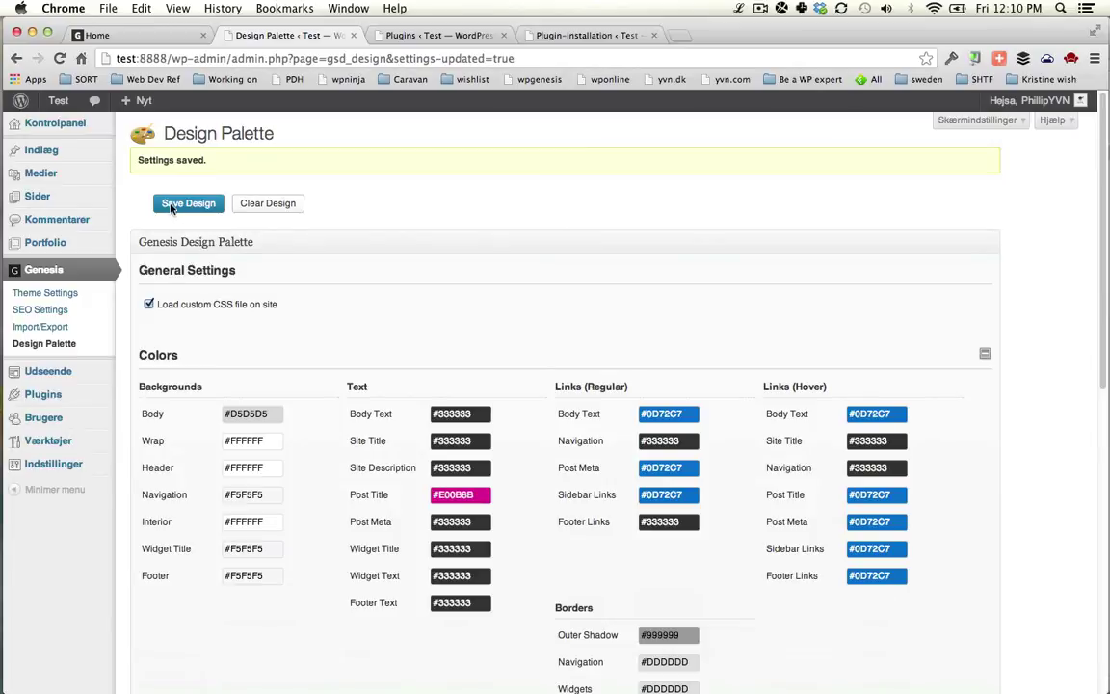
{"action": "left_click", "coordinate": [170, 207]}
{"action": "key", "text": "super+1"}
{"action": "key", "text": "super+r"}
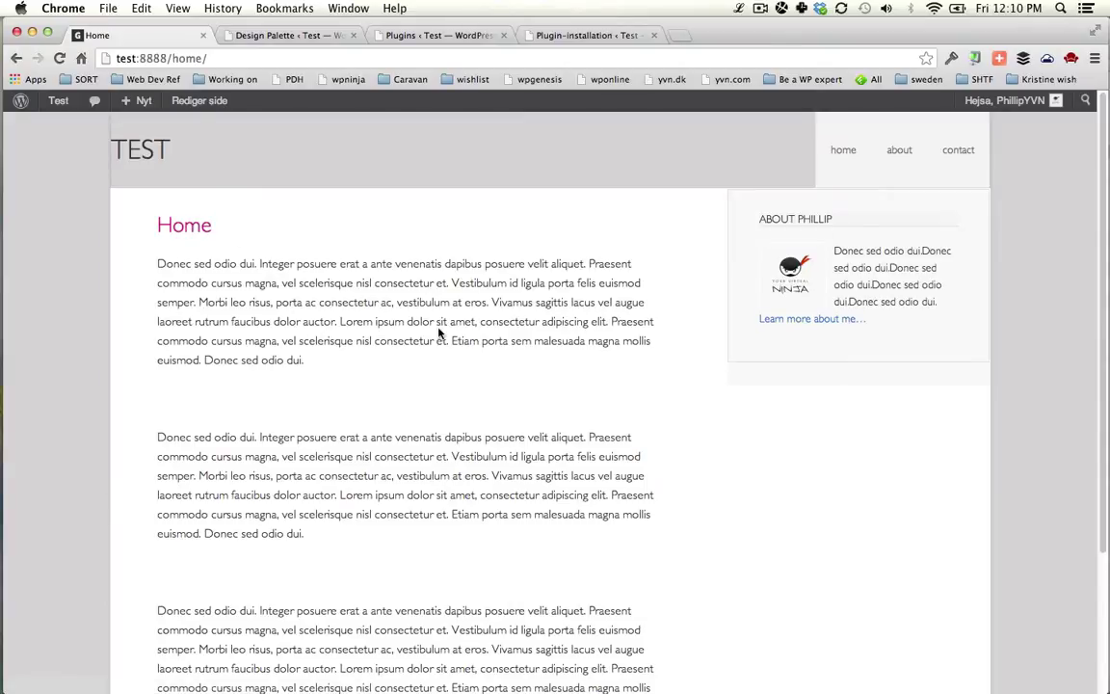
- Disable loading of the custom CSS file again, save the design and reload the home page
{"action": "key", "text": "super+2"}
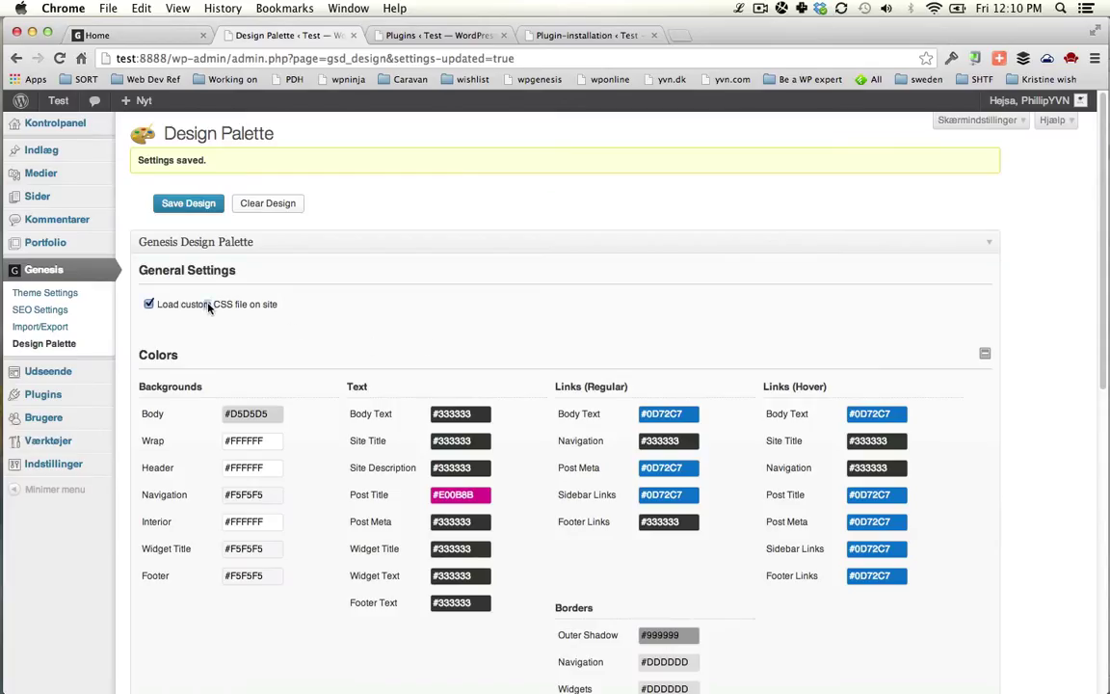
{"action": "left_click", "coordinate": [188, 305]}
{"action": "left_click", "coordinate": [205, 210]}
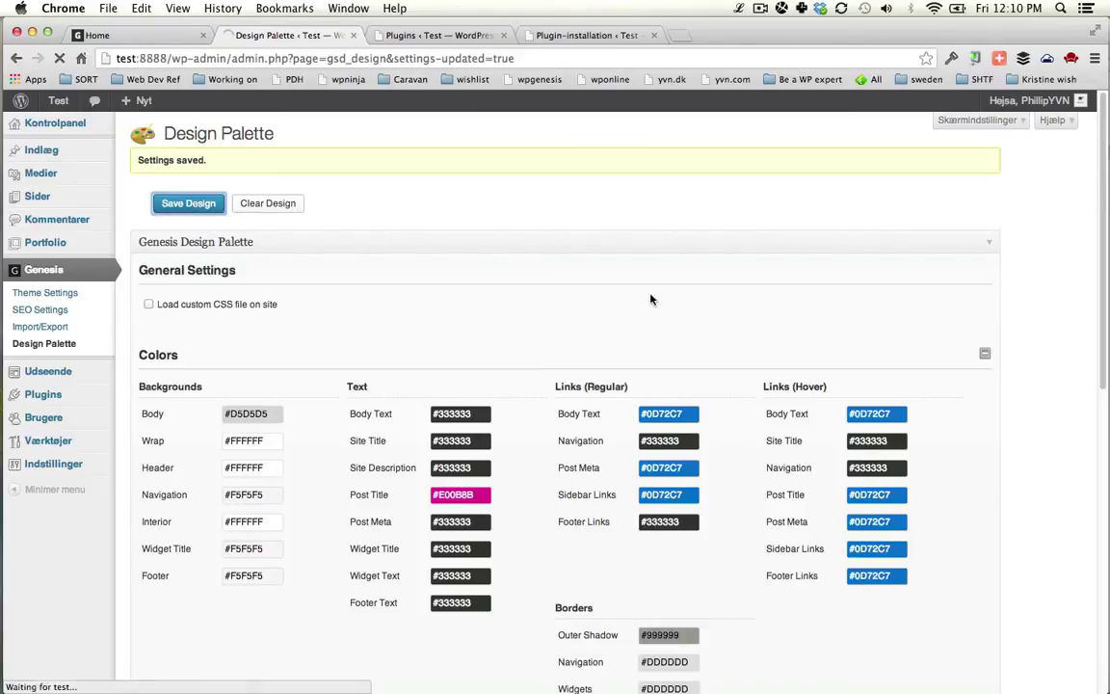
{"action": "key", "text": "super+1"}
{"action": "key", "text": "super+r"}
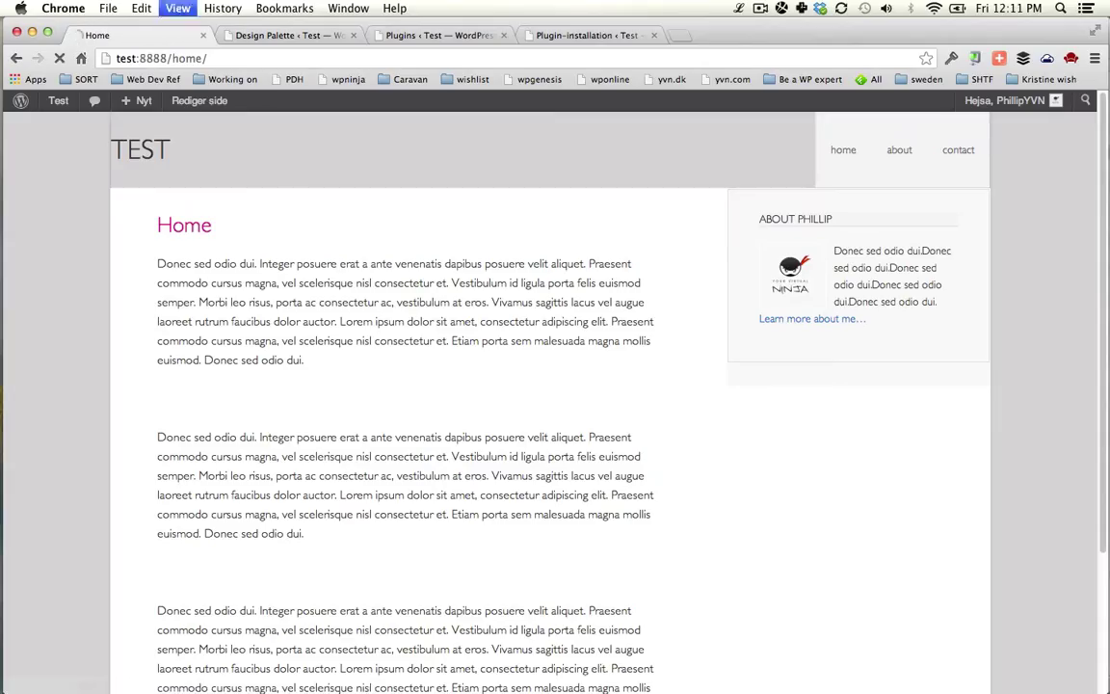
- Activate the installed Genesis Visual Hook Guide plugin, keeping the installed plugins list open in a separate tab
{"action": "key", "text": "super+2"}
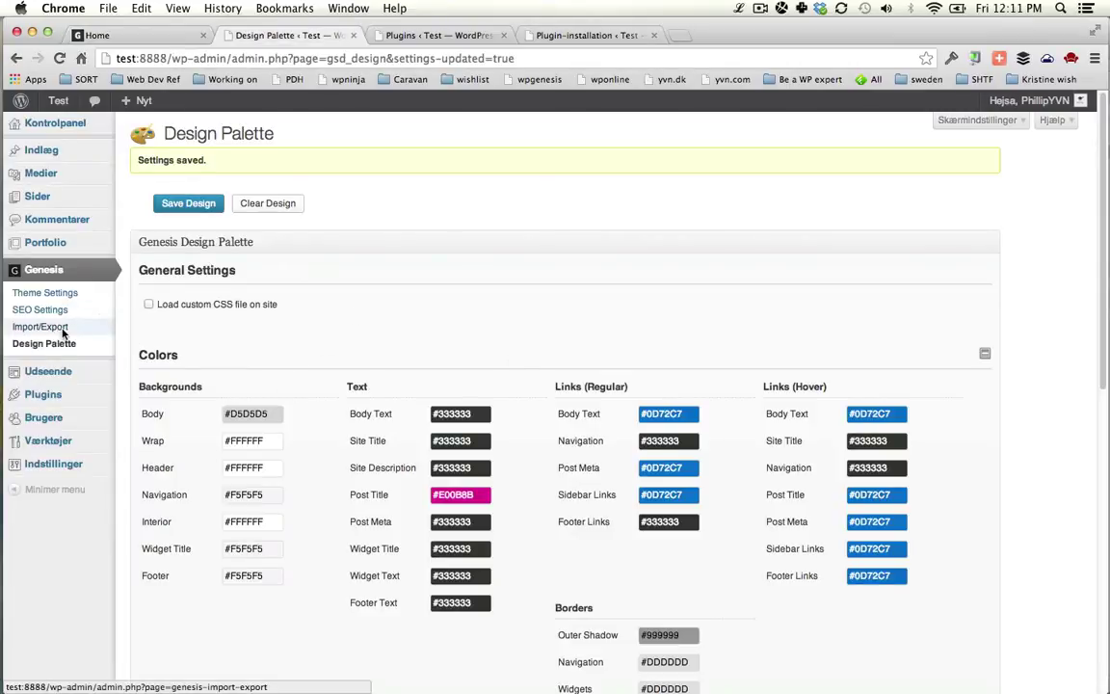
{"action": "left_click", "coordinate": [58, 398], "text": "super"}
{"action": "key", "text": "super+3"}
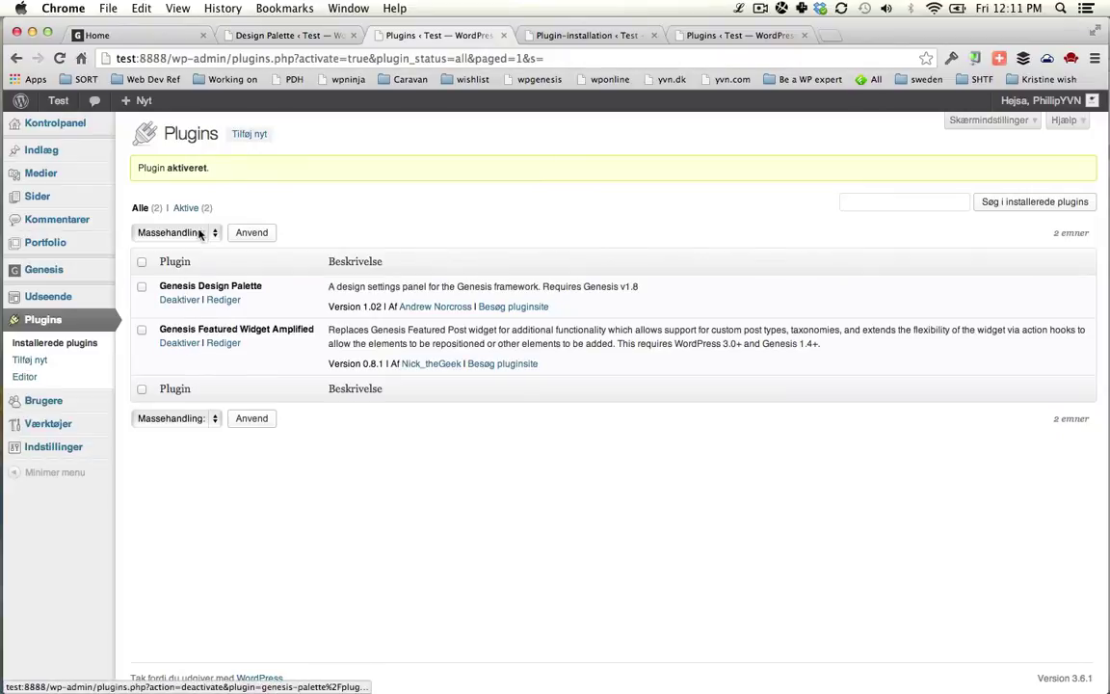
{"action": "key", "text": "super+w"}
{"action": "left_click", "coordinate": [163, 251]}
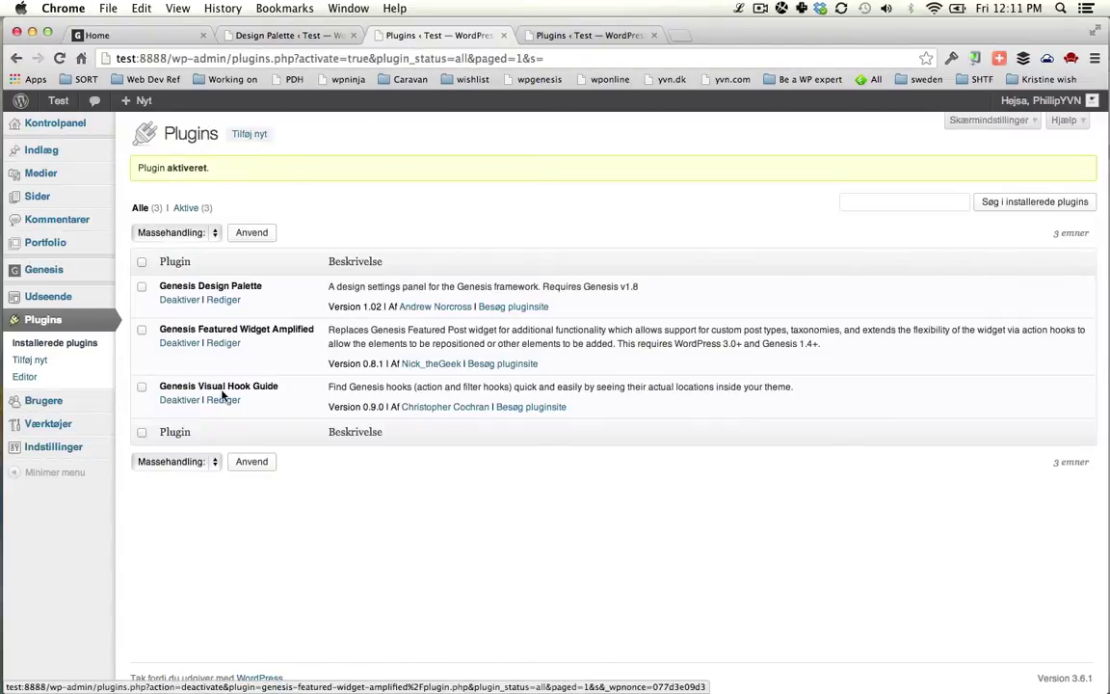
- Open the site's front page in a new tab and examine its Genesis action hooks from header to footer
{"action": "left_click", "coordinate": [58, 100], "text": "super"}
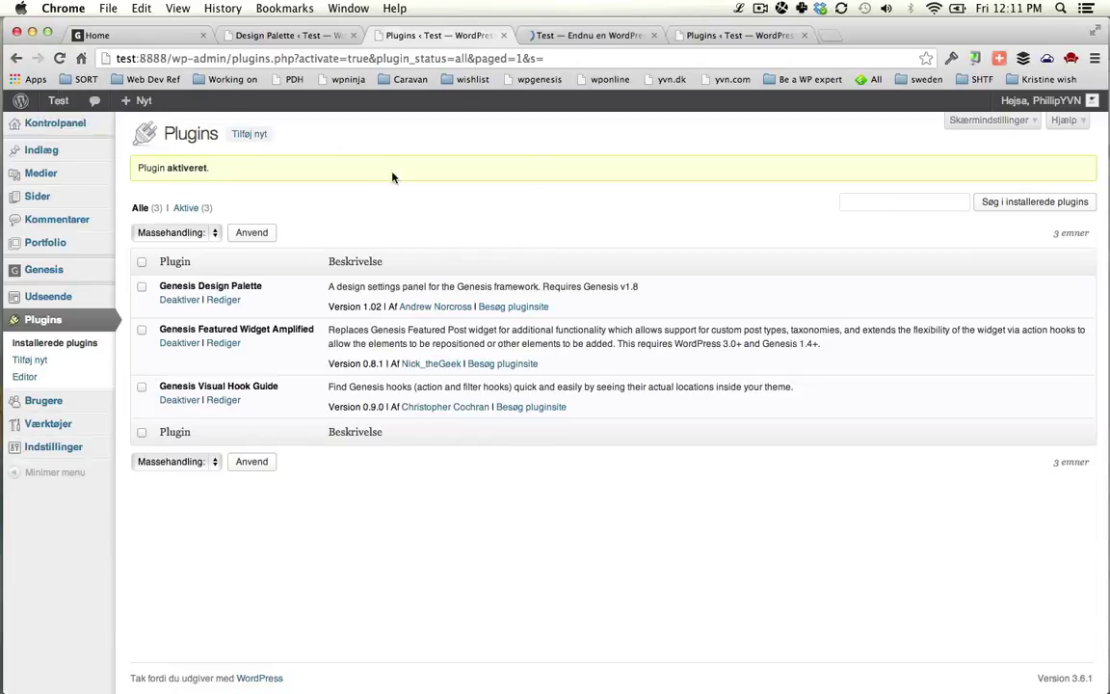
{"action": "key", "text": "ctrl+Tab"}
{"action": "mouse_move", "coordinate": [198, 106]}
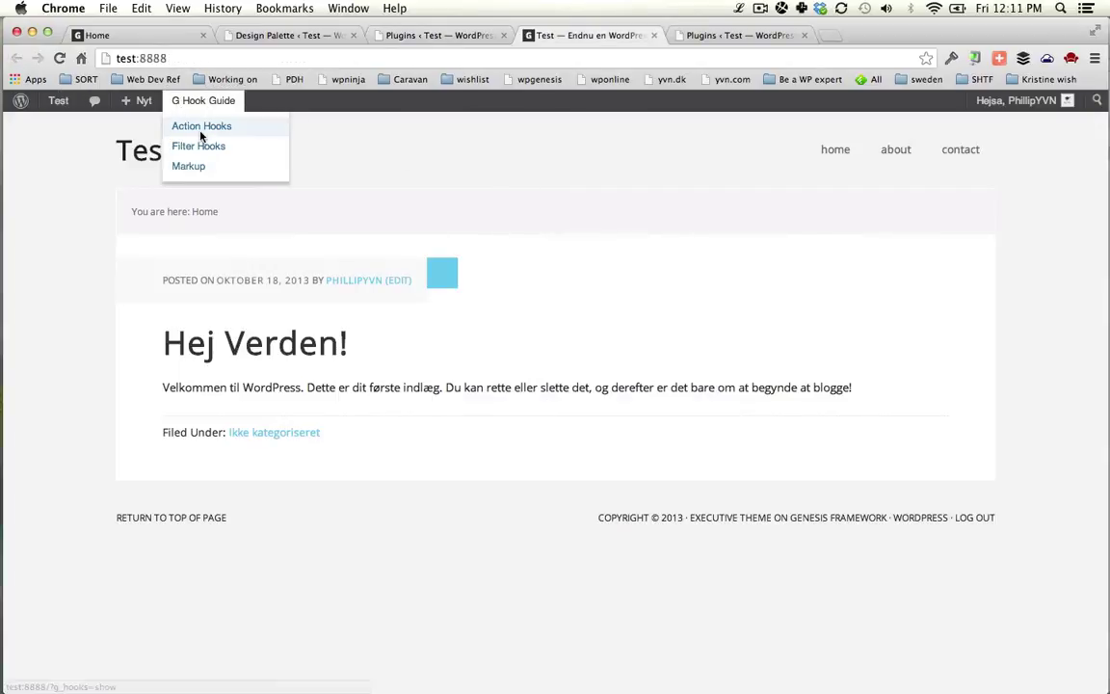
{"action": "left_click", "coordinate": [205, 130]}
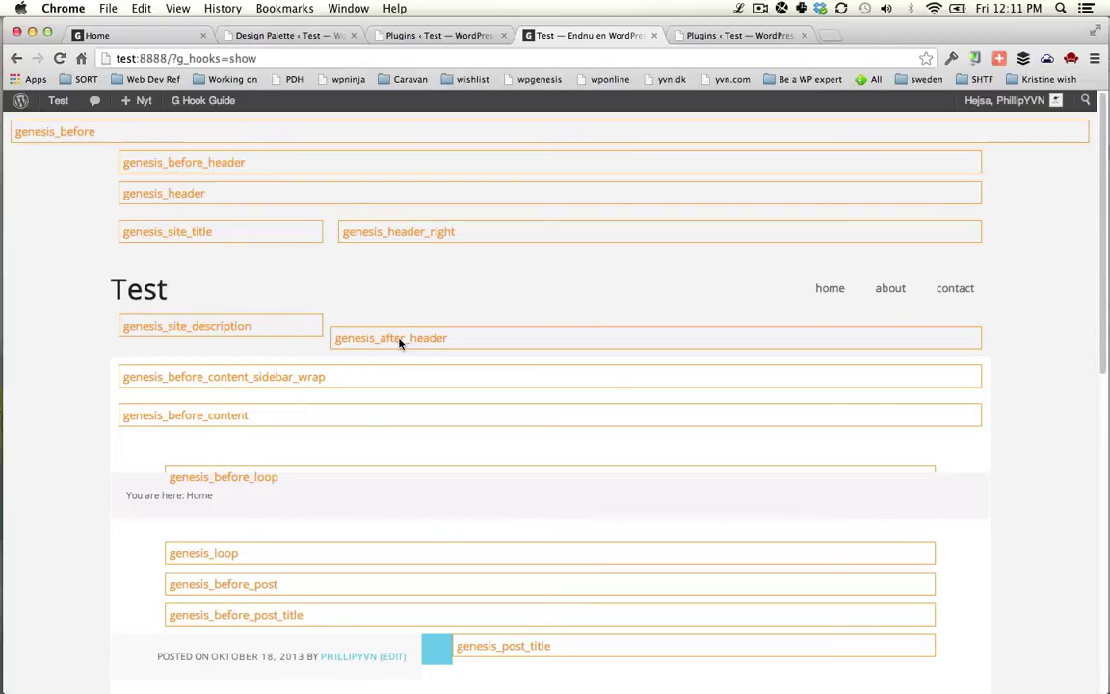
{"action": "scroll", "coordinate": [384, 309], "scroll_direction": "down", "scroll_amount": 3}
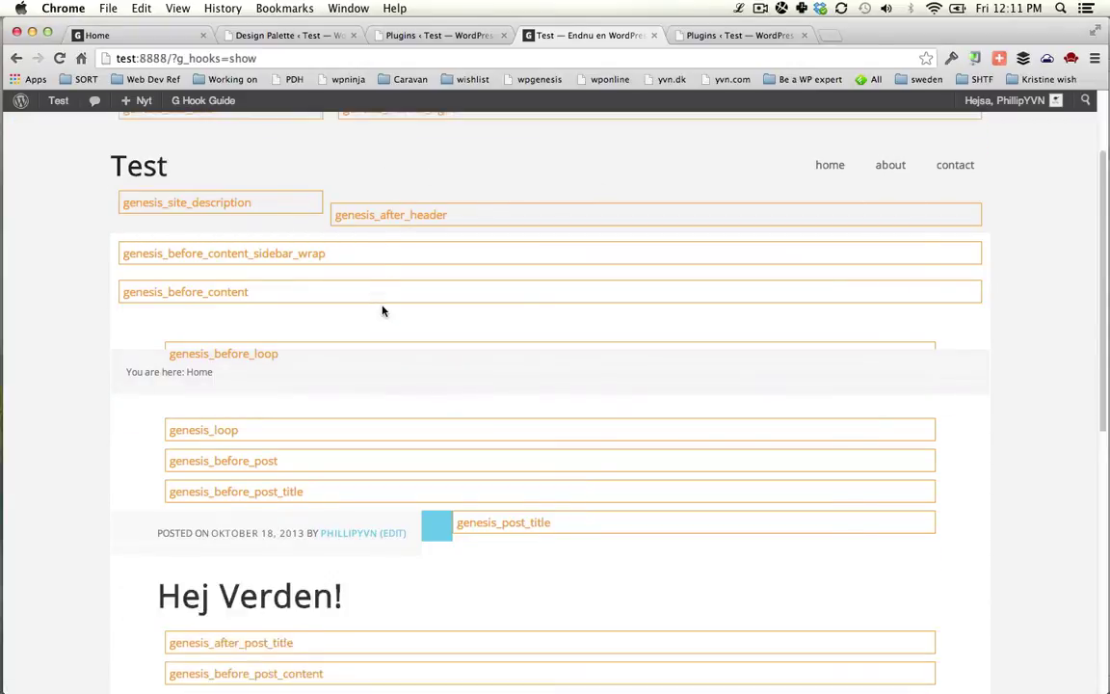
{"action": "scroll", "coordinate": [241, 364], "scroll_direction": "down", "scroll_amount": 5}
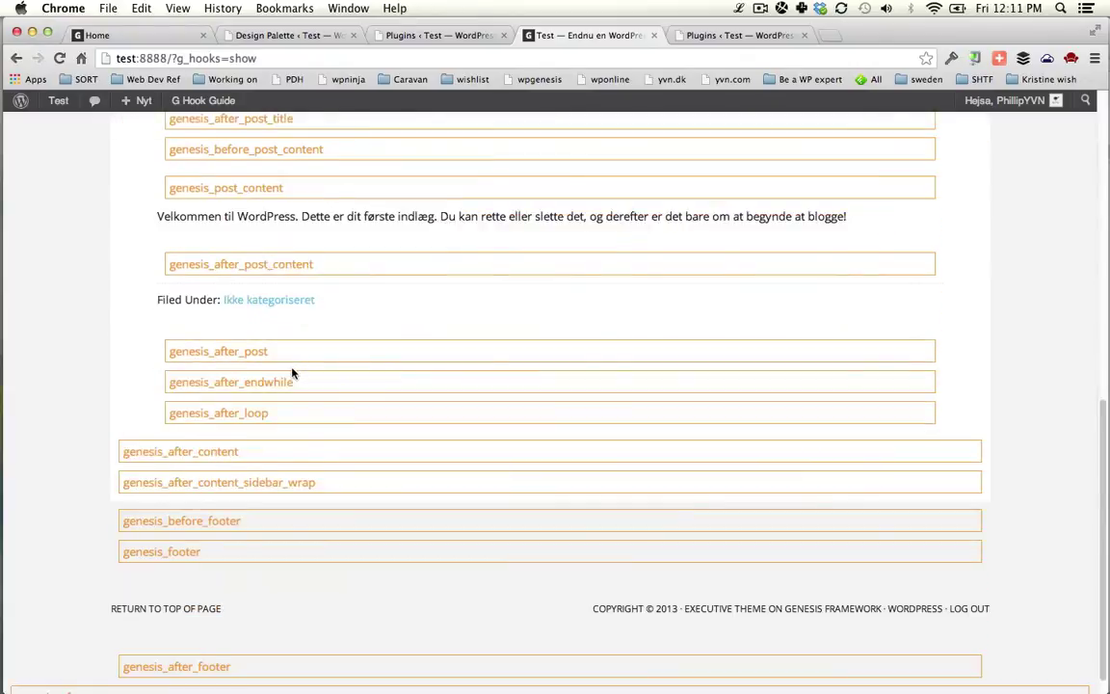
{"action": "scroll", "coordinate": [294, 372], "scroll_direction": "up", "scroll_amount": 4}
{"action": "scroll", "coordinate": [350, 325], "scroll_direction": "up", "scroll_amount": 4}
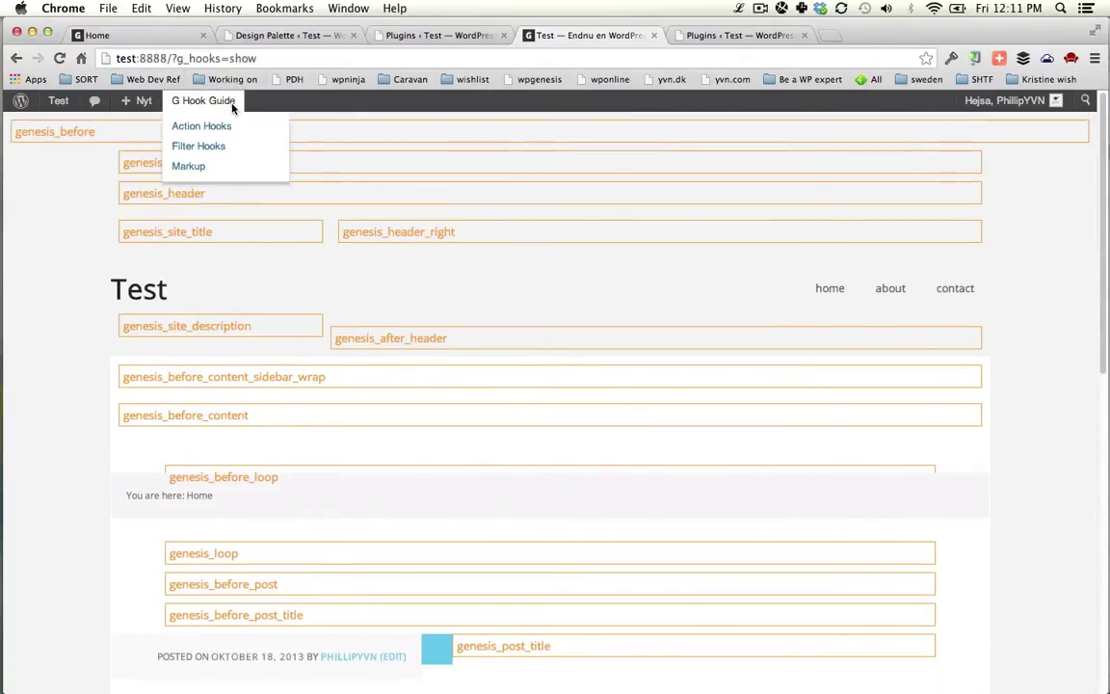
- Open the "Hej Verden!" post on the site from the posts list and display its Genesis action hooks
{"action": "key", "text": "super+alt+Left"}
{"action": "left_click", "coordinate": [53, 151]}
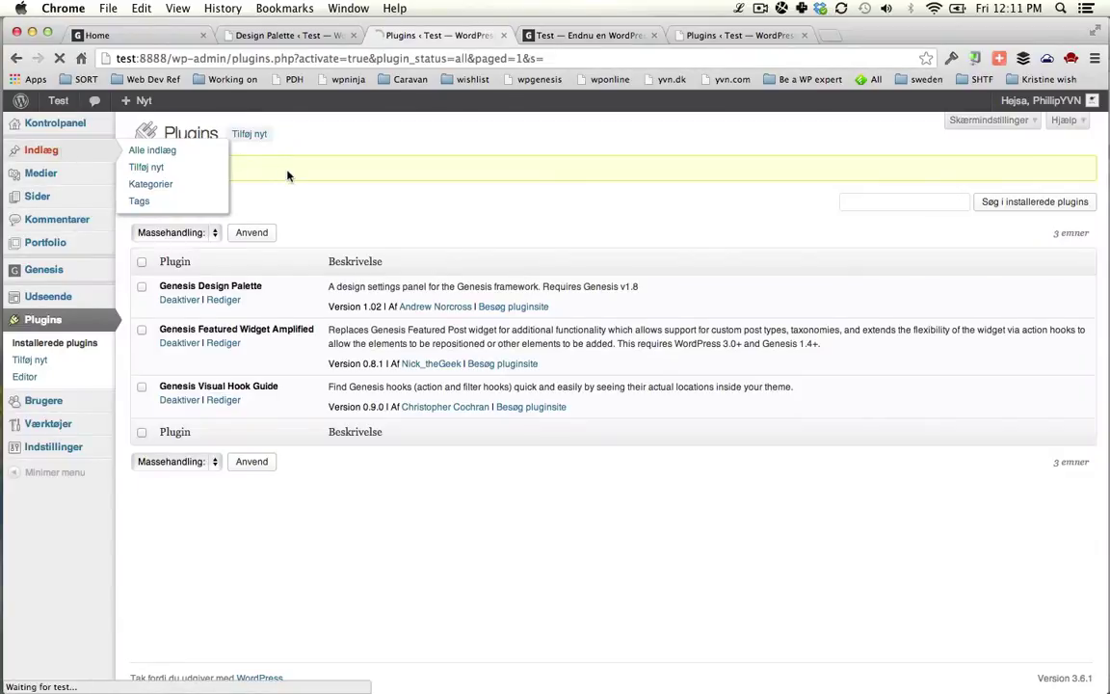
{"action": "left_click", "coordinate": [306, 259]}
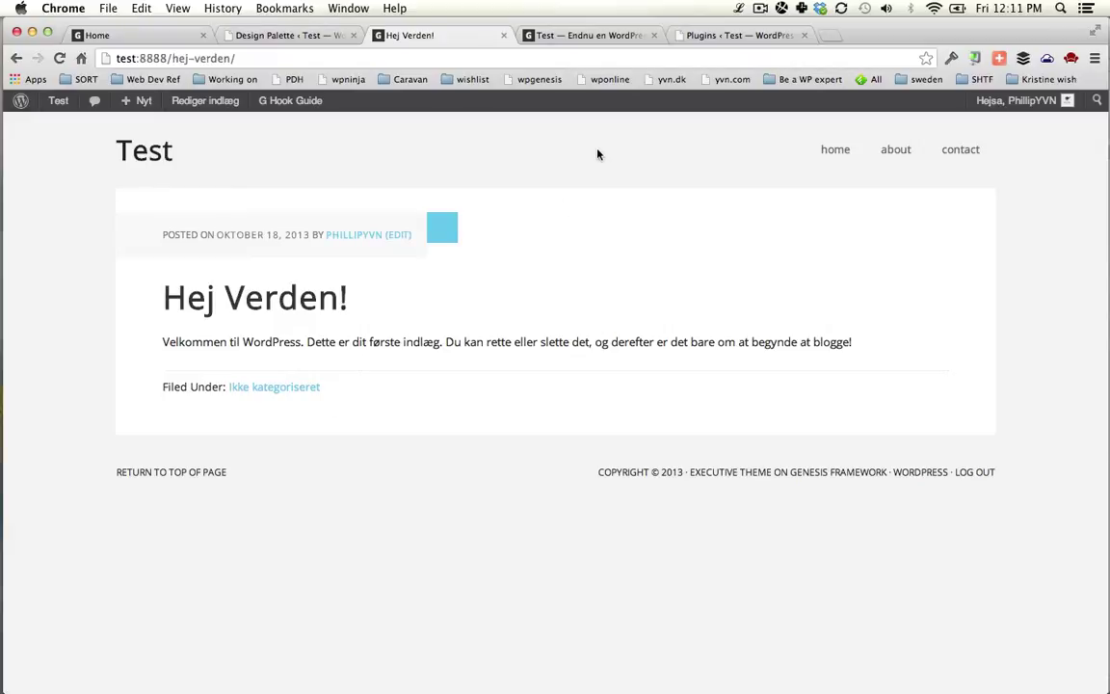
{"action": "mouse_move", "coordinate": [289, 100]}
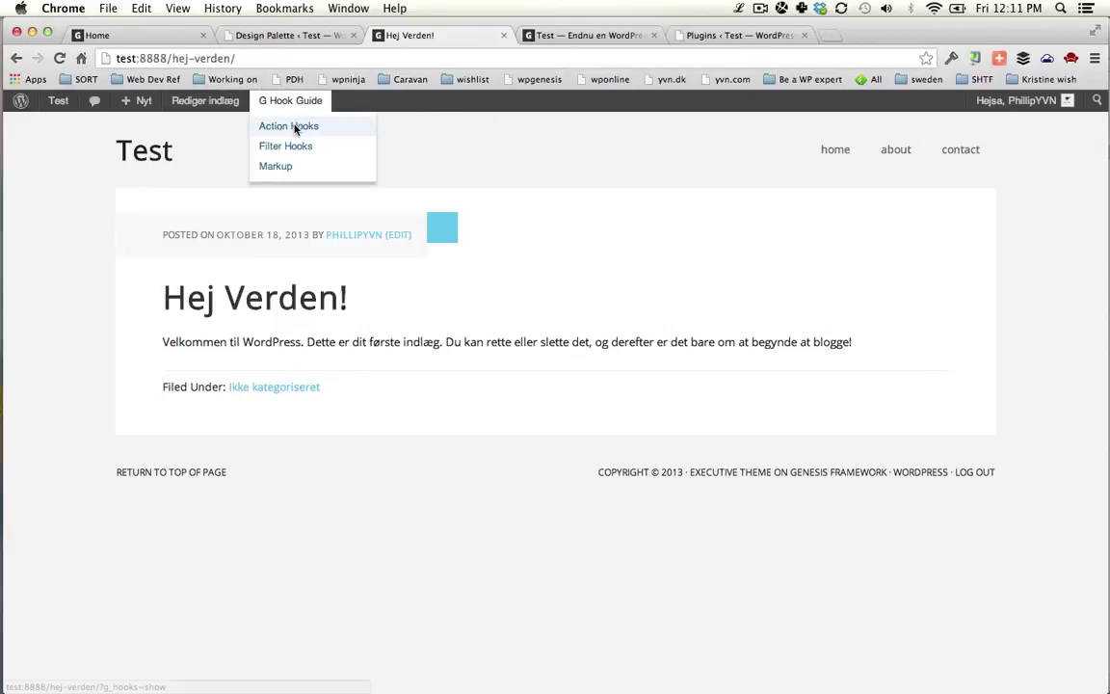
{"action": "left_click", "coordinate": [294, 126]}
{"action": "scroll", "coordinate": [464, 354], "scroll_direction": "down", "scroll_amount": 10}
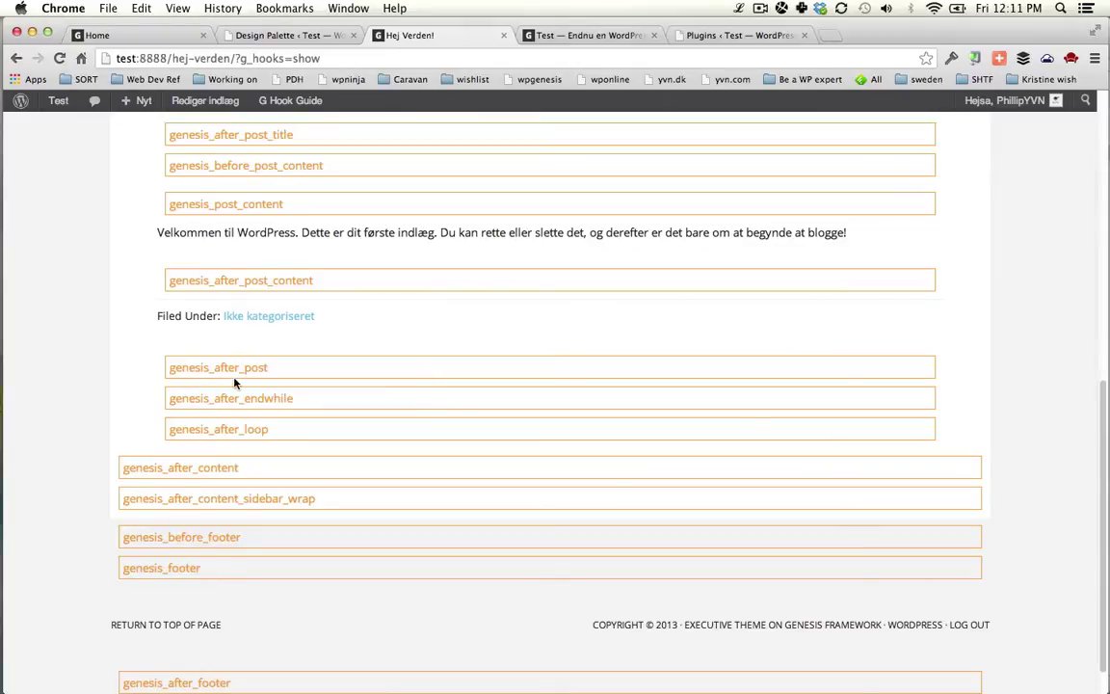
- Highlight the hook names genesis_after_content_sidebar_wrap, genesis_after_content and genesis_after_post on the post page
{"action": "double_click", "coordinate": [244, 498]}
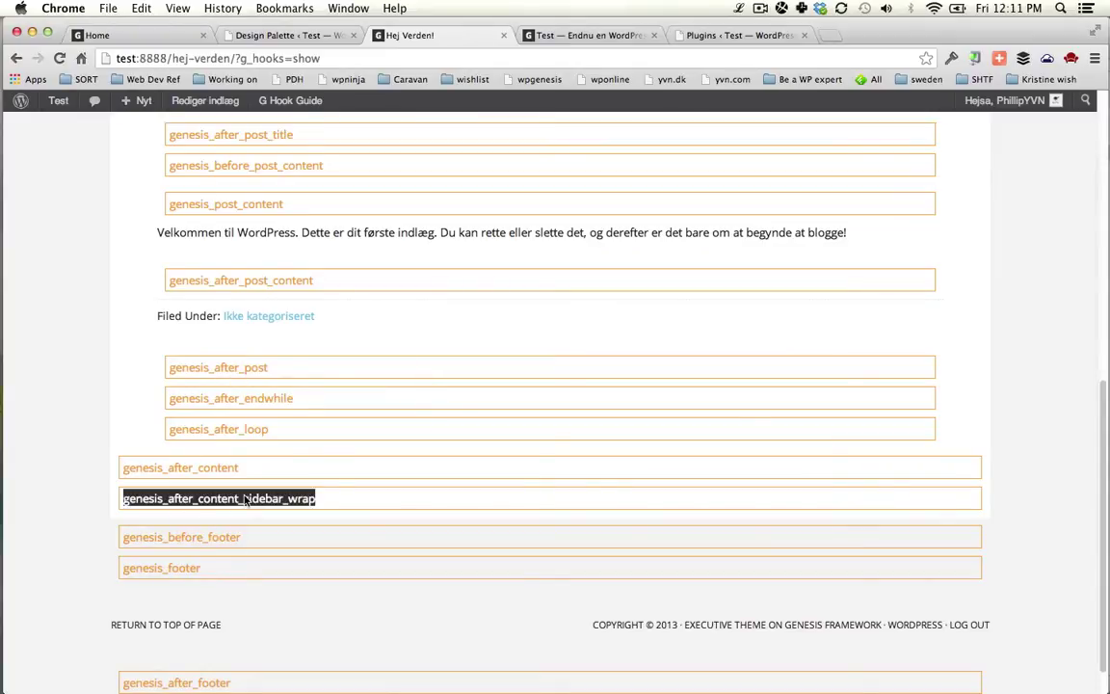
{"action": "double_click", "coordinate": [182, 467]}
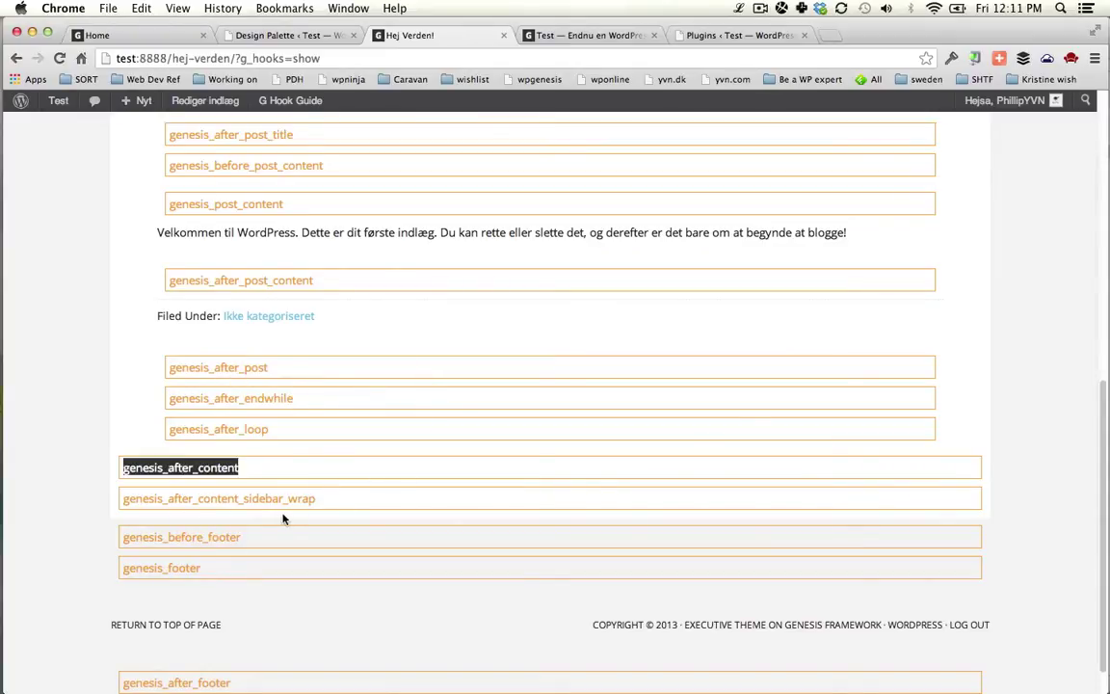
{"action": "double_click", "coordinate": [256, 368]}
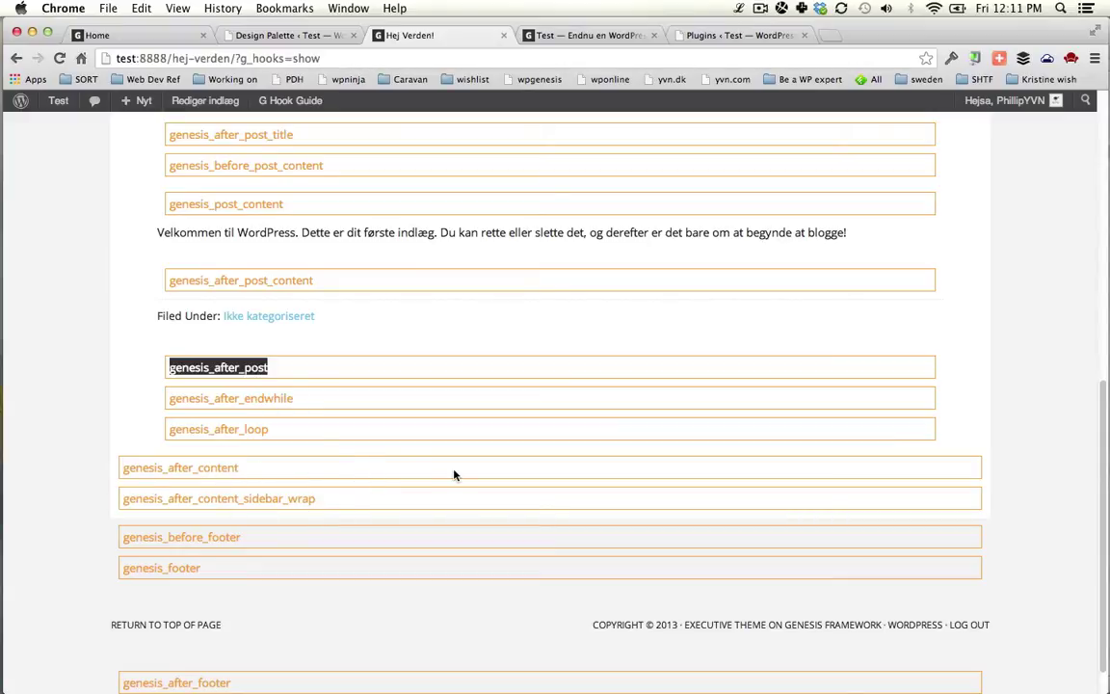
{"action": "scroll", "coordinate": [454, 474], "scroll_direction": "down", "scroll_amount": 1}
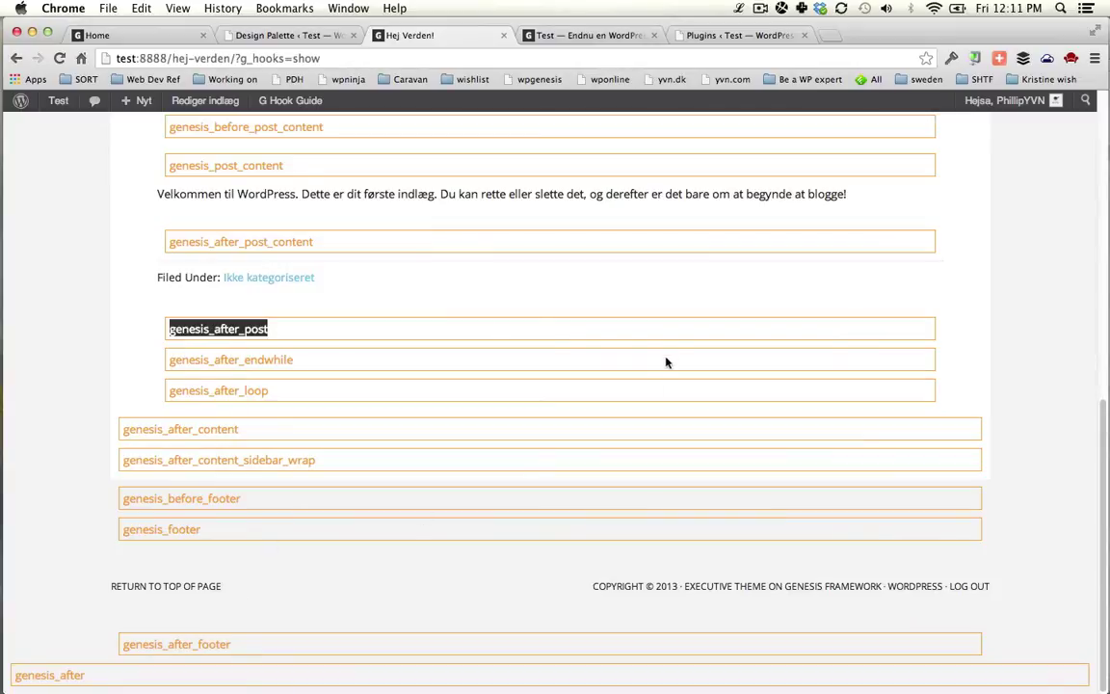
- Close the front page tab and reload the post without the g_hooks=show parameter in its address
{"action": "key", "text": "ctrl+Tab"}
{"action": "key", "text": "super+w"}
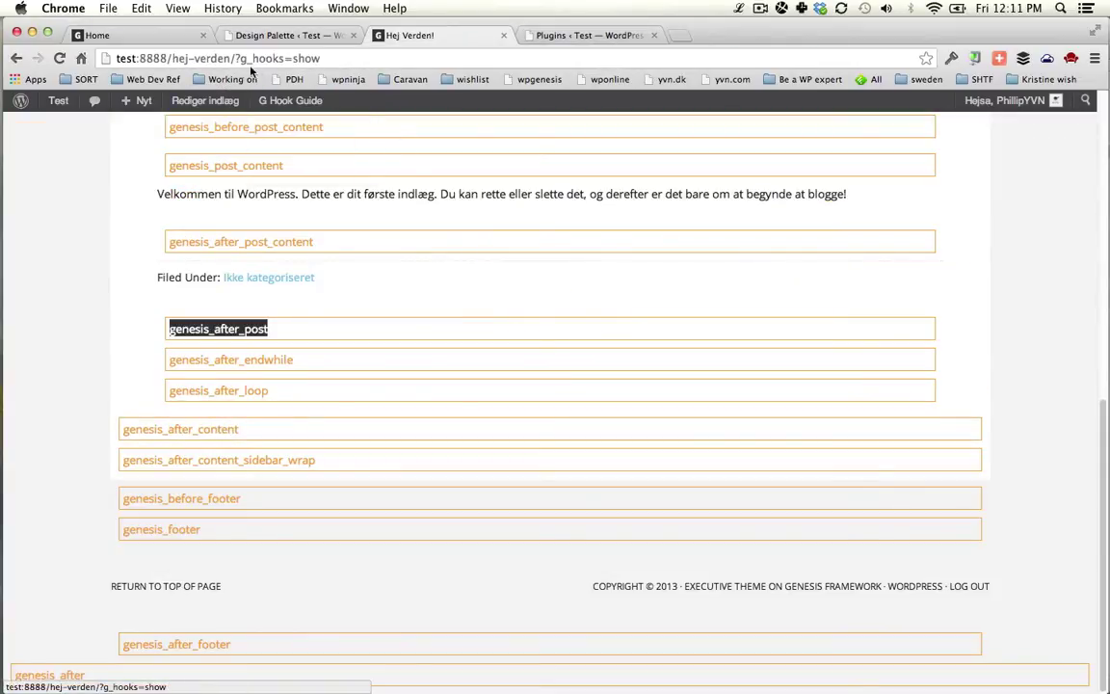
{"action": "left_click_drag", "start_coordinate": [319, 58], "coordinate": [242, 58]}
{"action": "key", "text": "BackSpace"}
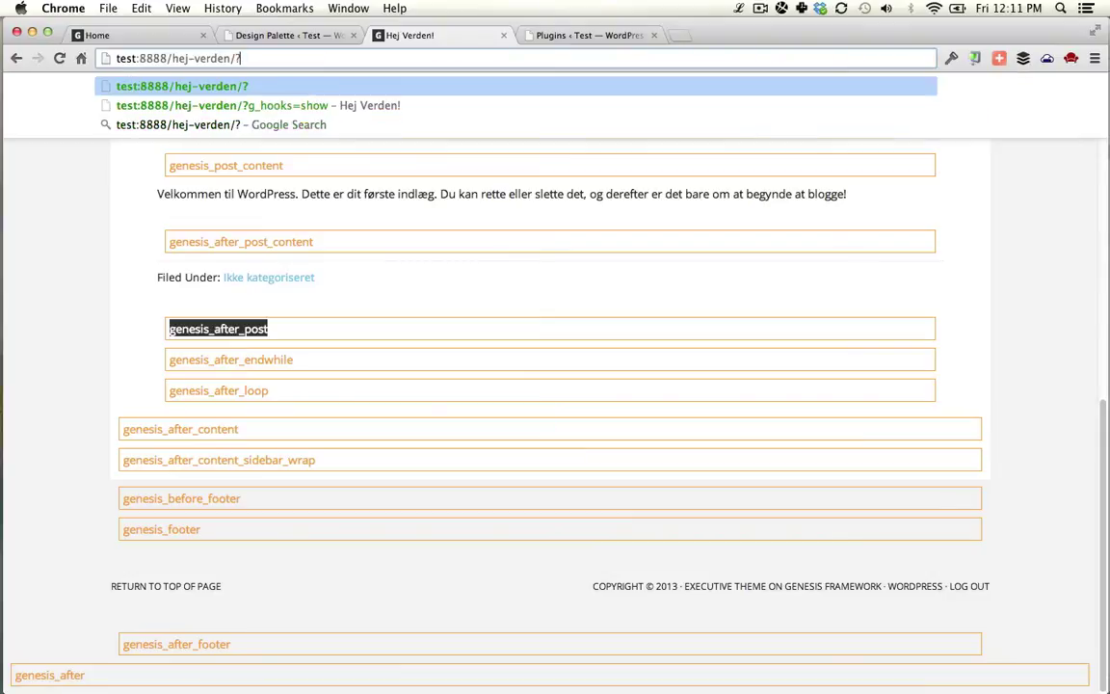
{"action": "key", "text": "Return"}
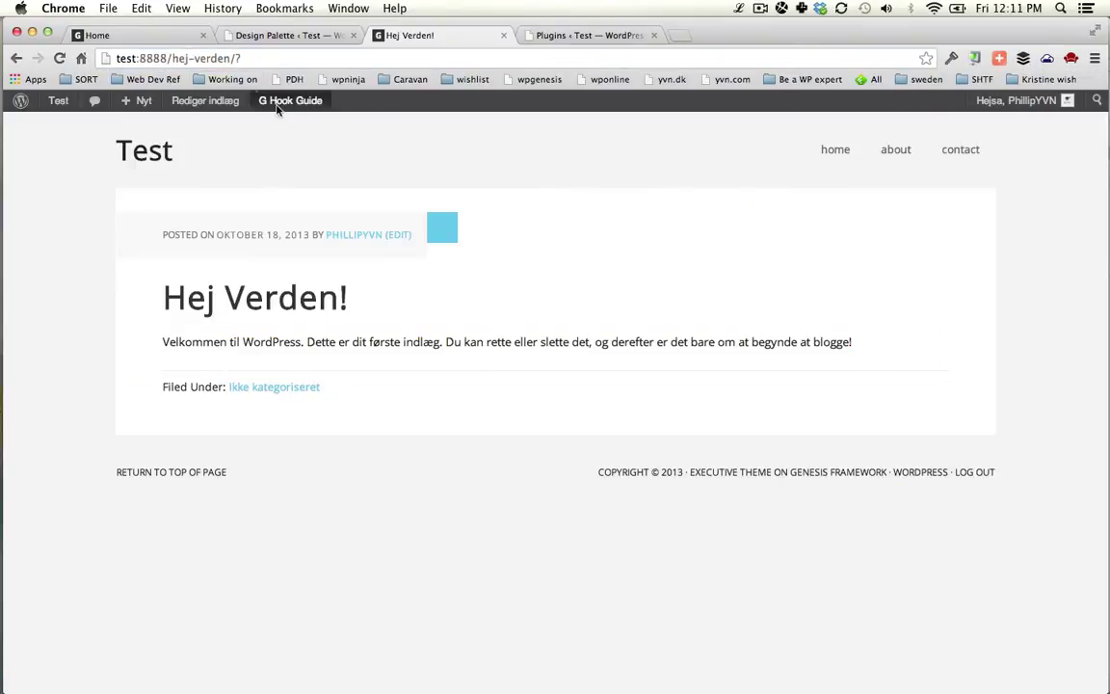
- Display the Genesis markup overlay on the post and examine its labelled containers down to the footer
{"action": "left_click", "coordinate": [280, 164]}
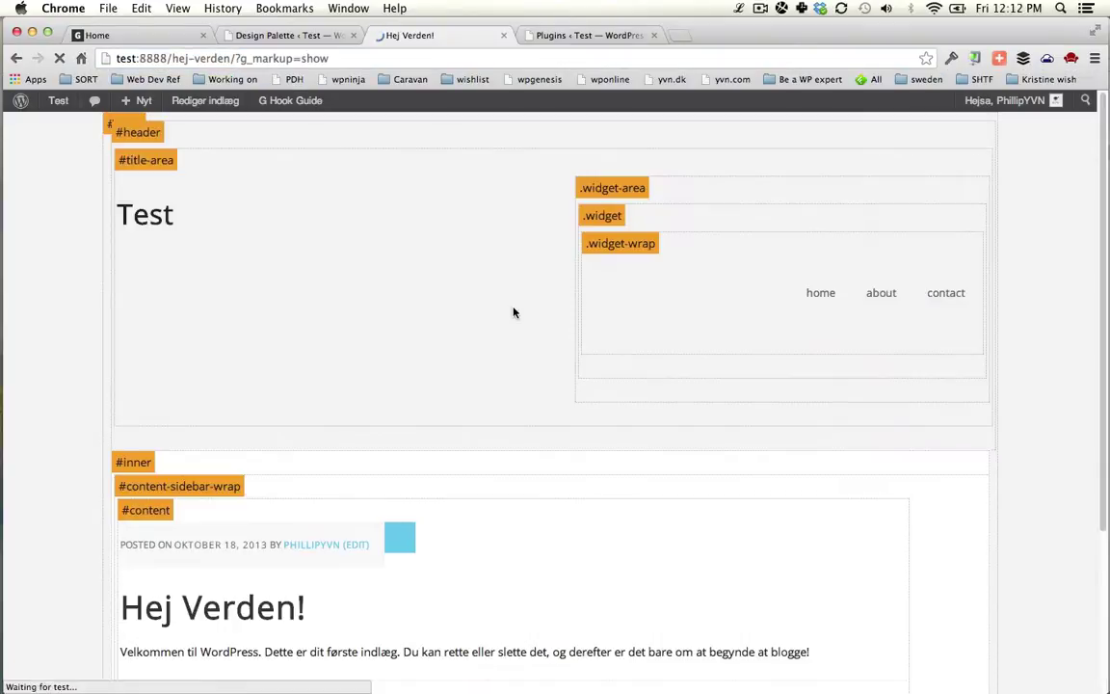
{"action": "scroll", "coordinate": [396, 419], "scroll_direction": "down", "scroll_amount": 5}
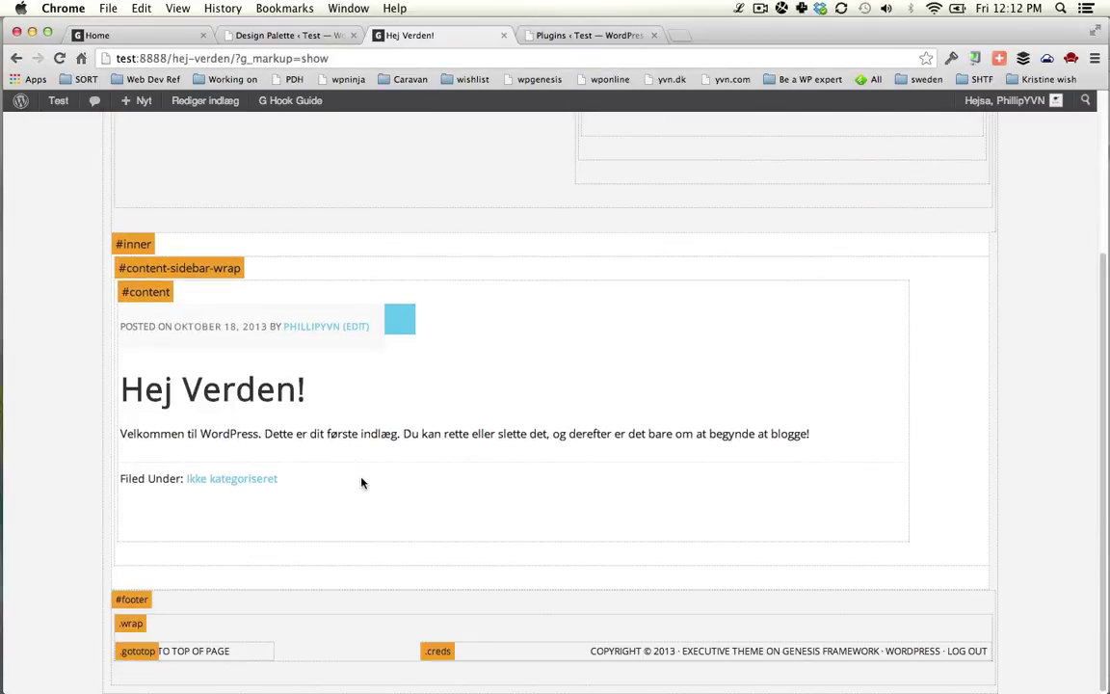
{"action": "right_click", "coordinate": [446, 658]}
{"action": "left_click", "coordinate": [353, 642]}
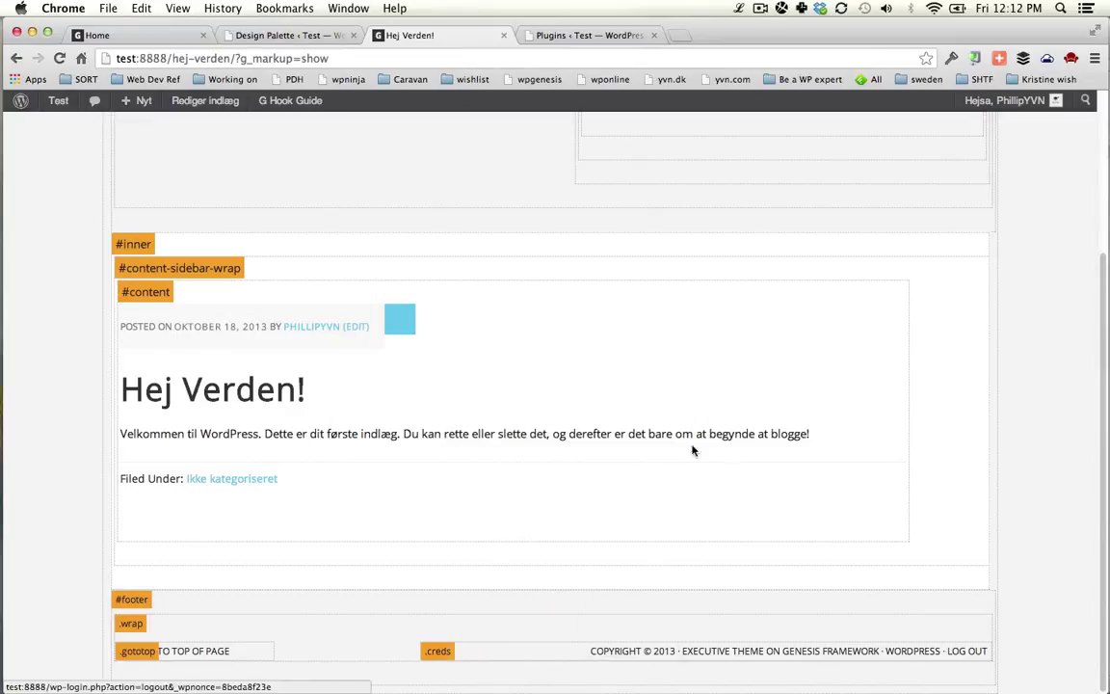
{"action": "scroll", "coordinate": [655, 395], "scroll_direction": "up", "scroll_amount": 5}
- Display the Genesis filter hooks on the post and remove the markup parameter from the address so only g_filters=show remains
{"action": "mouse_move", "coordinate": [279, 100]}
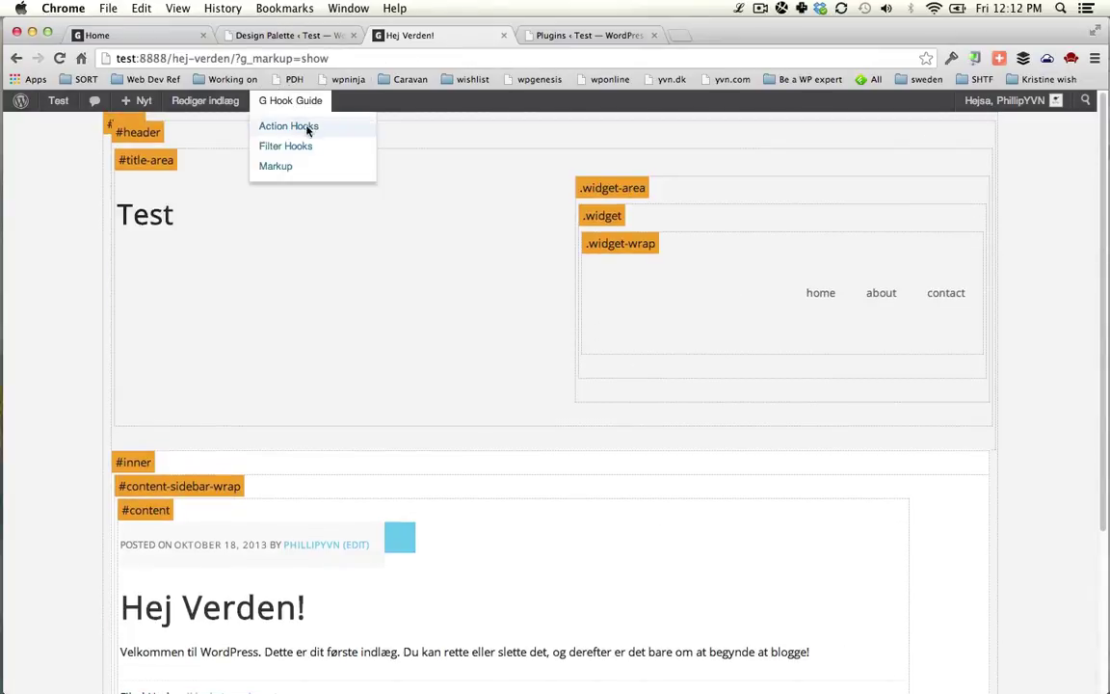
{"action": "left_click", "coordinate": [289, 145]}
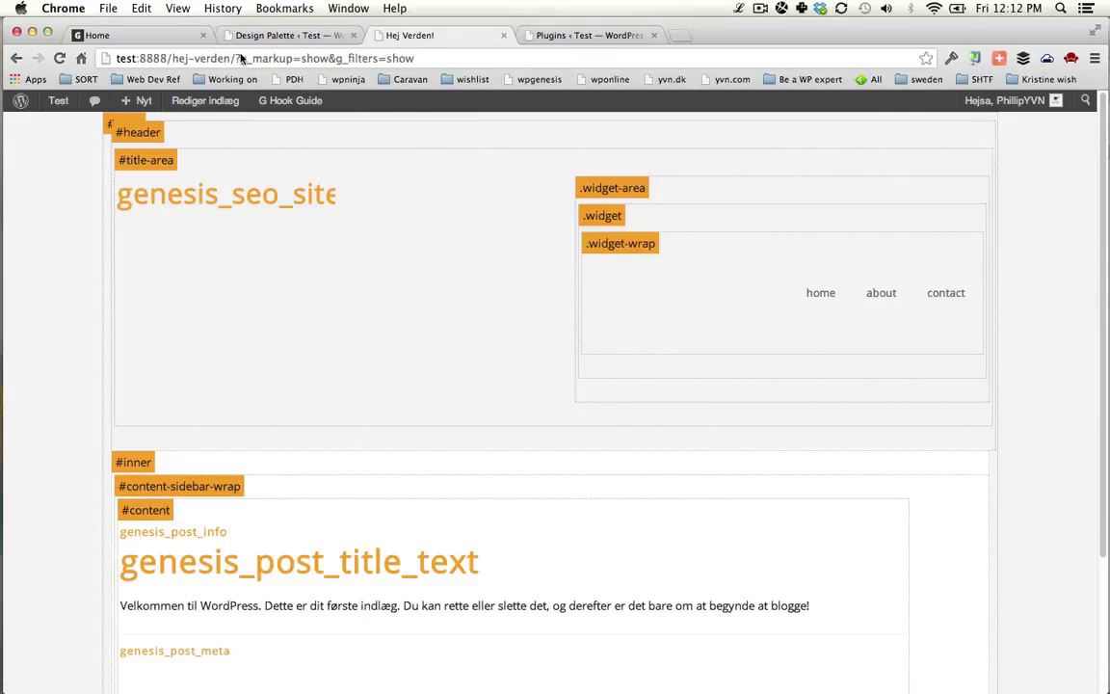
{"action": "left_click_drag", "start_coordinate": [235, 59], "coordinate": [330, 58]}
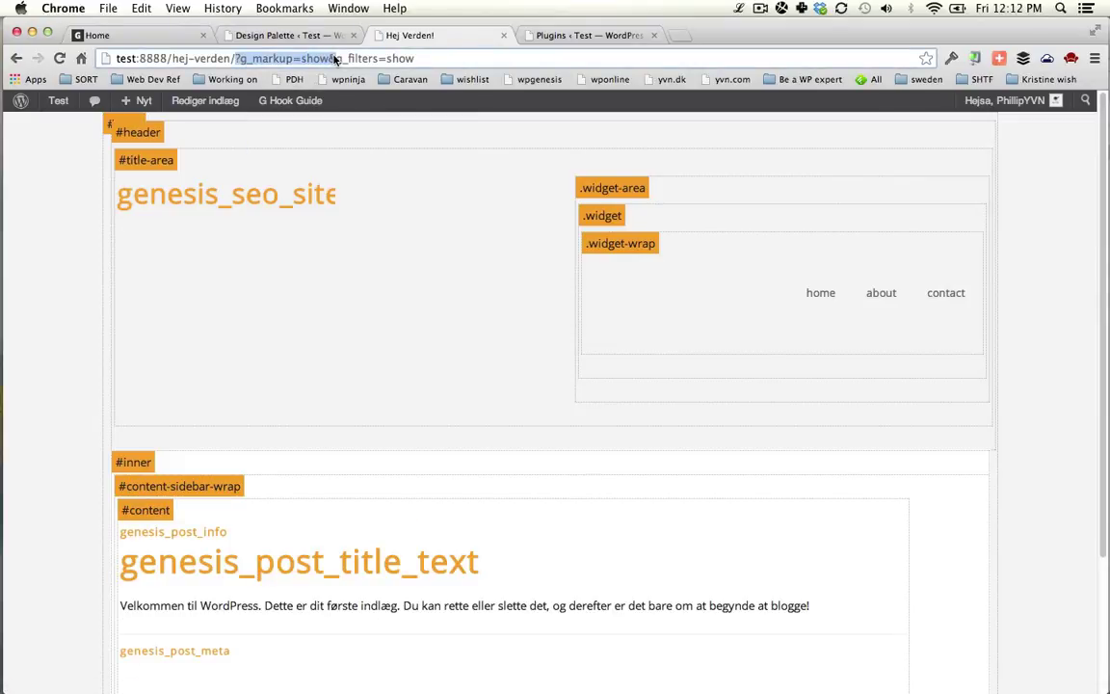
{"action": "key", "text": "BackSpace"}
{"action": "key", "text": "Return"}
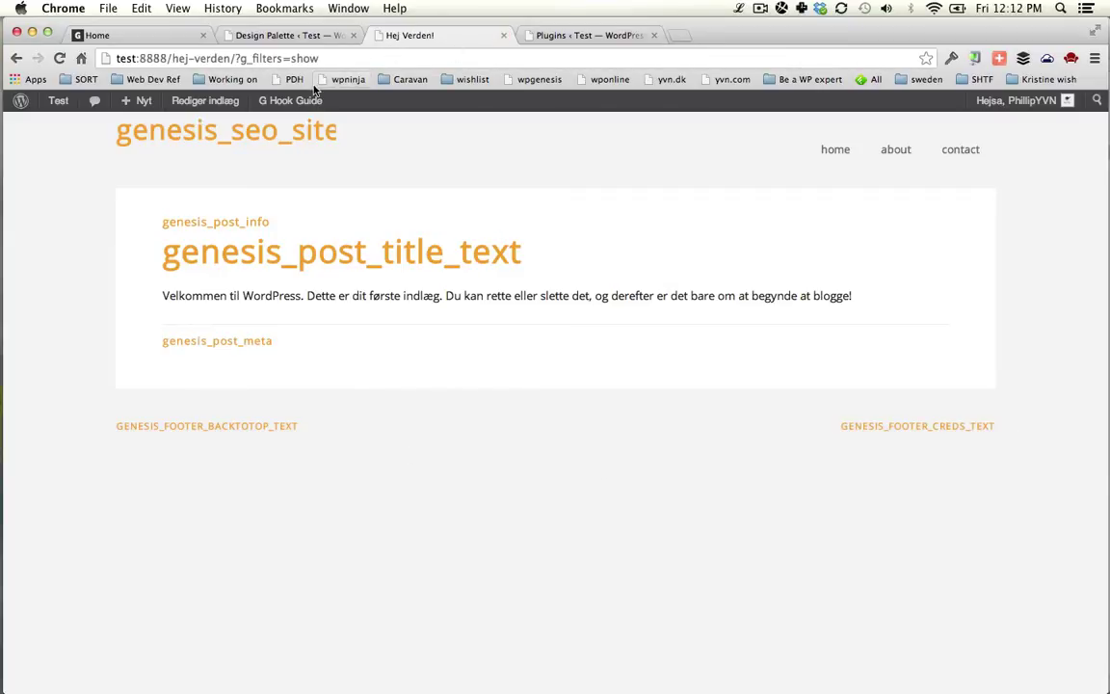
- Open the page for adding new plugins, close the post's tab and open the installed plugins list in another tab
{"action": "key", "text": "ctrl+Tab"}
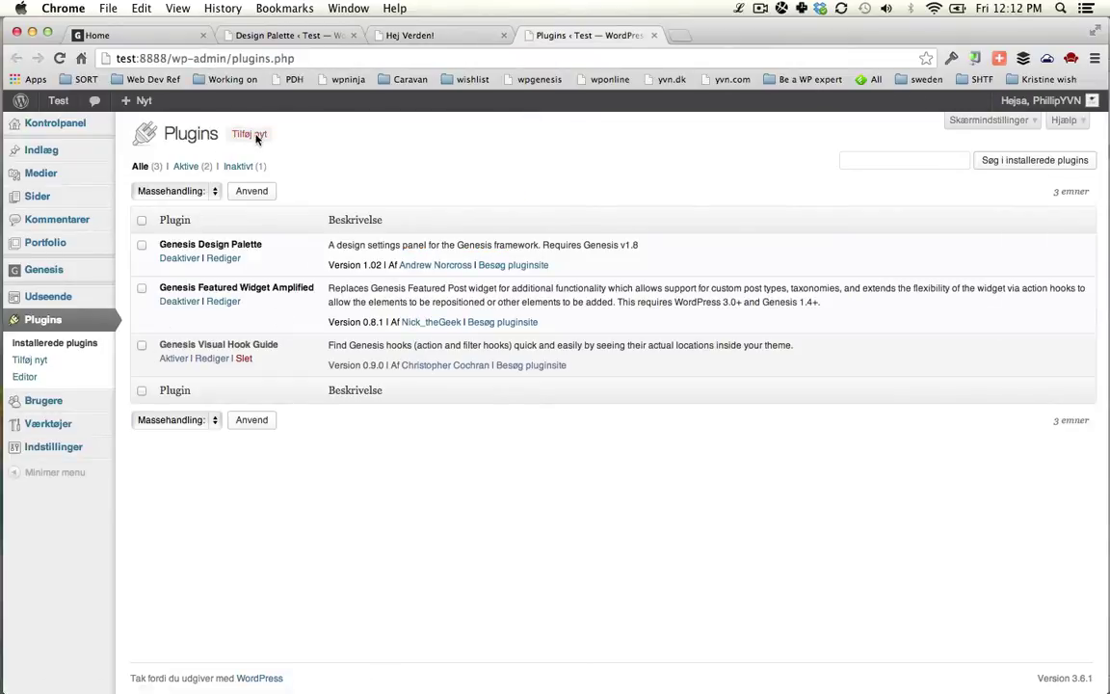
{"action": "left_click", "coordinate": [256, 138]}
{"action": "key", "text": "ctrl+shift+Tab"}
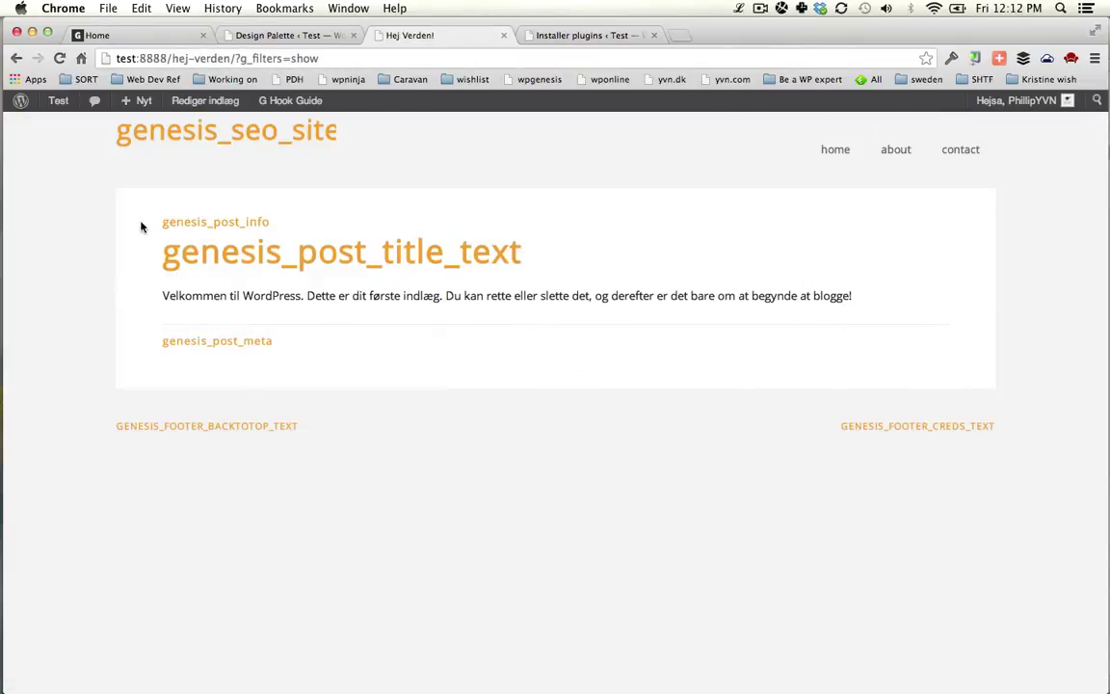
{"action": "key", "text": "super+w"}
{"action": "left_click", "coordinate": [85, 313], "text": "super"}
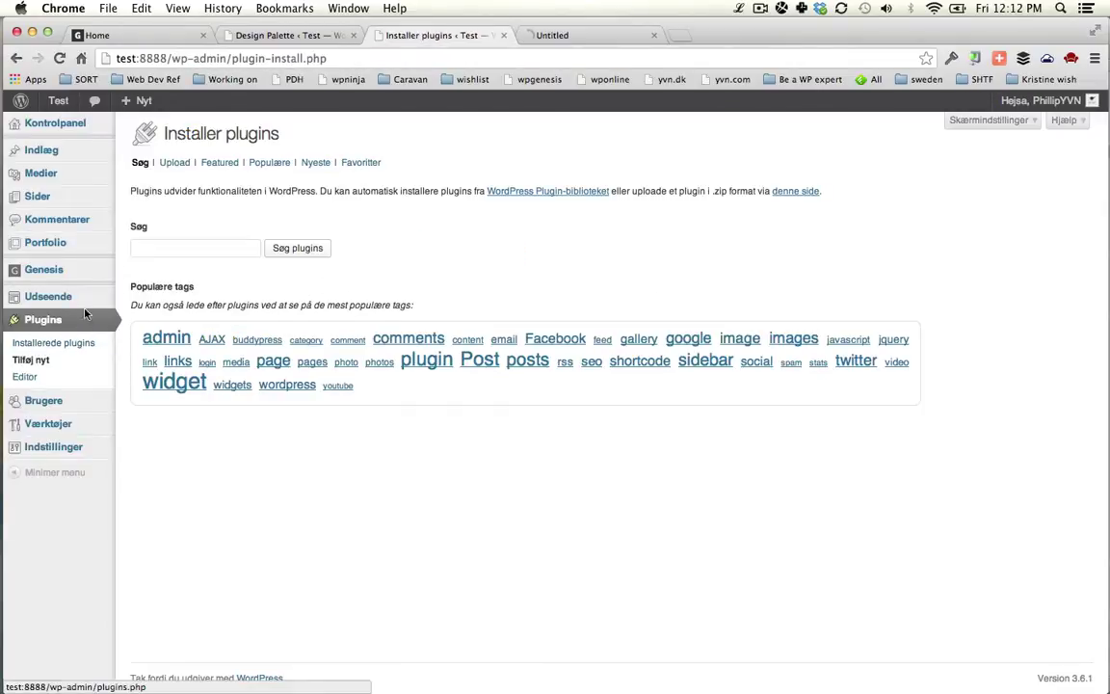
- Search the plugin directory for "genesis slider"
{"action": "left_click", "coordinate": [159, 248]}
{"action": "type", "text": "gene"}
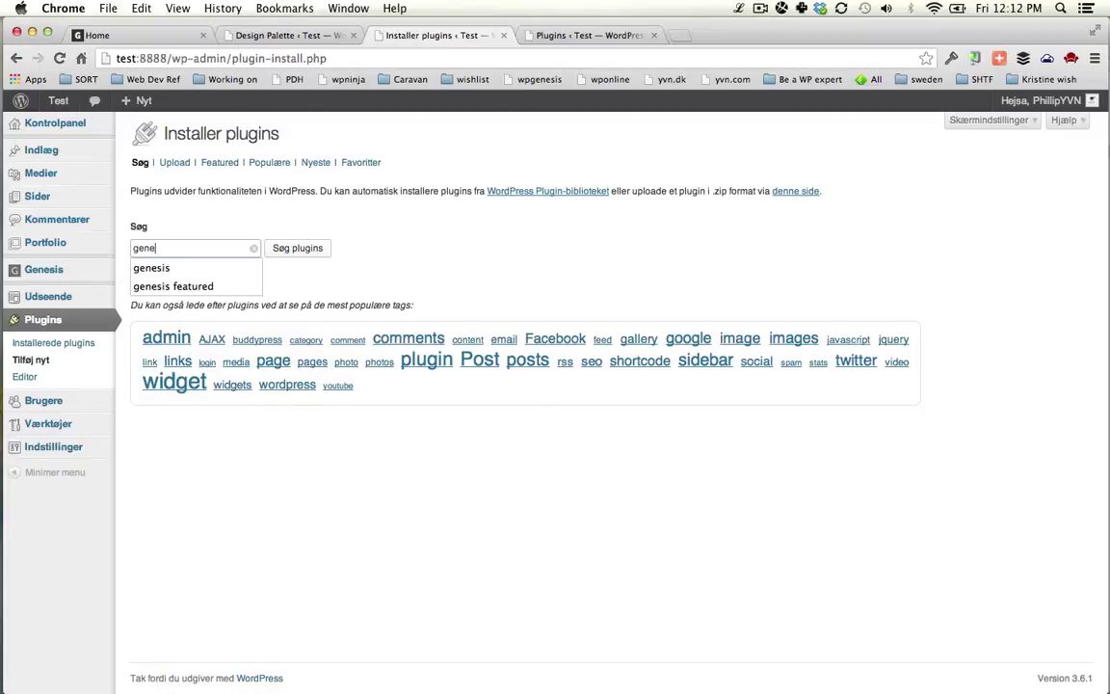
{"action": "type", "text": "s slider"}
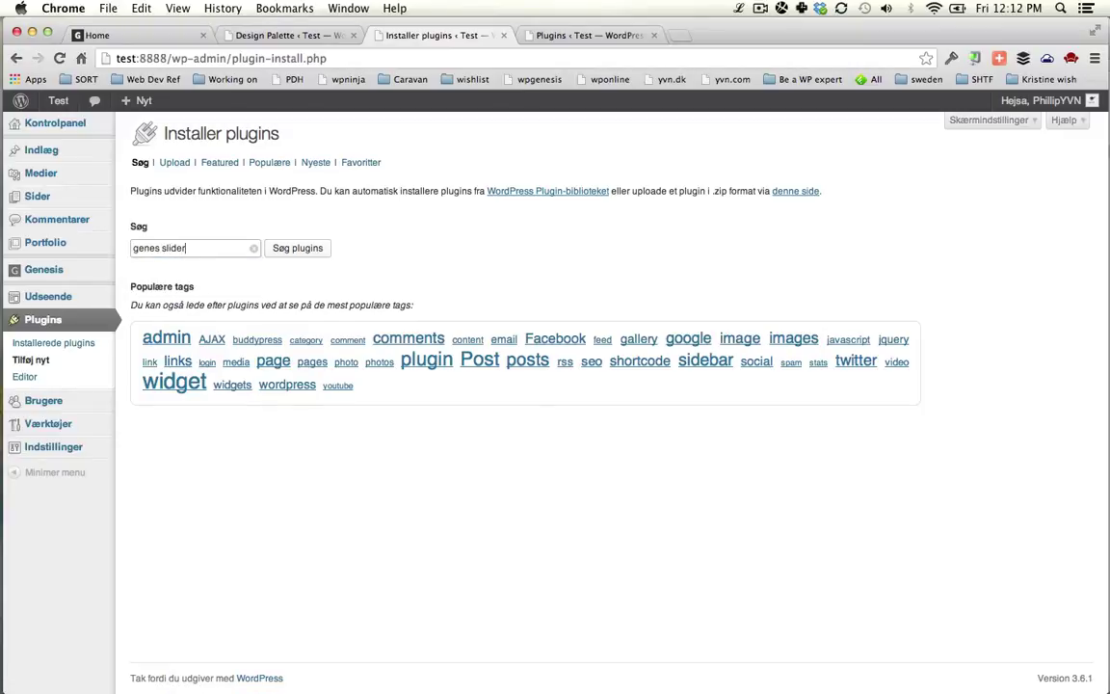
{"action": "key", "text": "Return"}
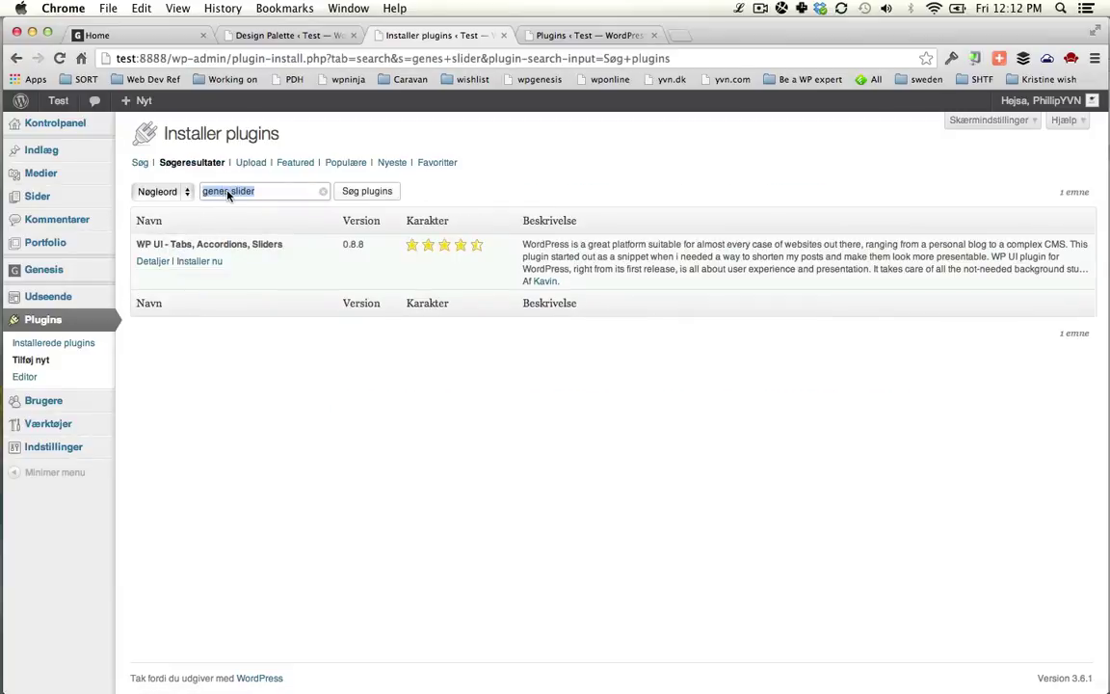
{"action": "left_click", "coordinate": [229, 192]}
{"action": "type", "text": "is"}
{"action": "key", "text": "Return"}
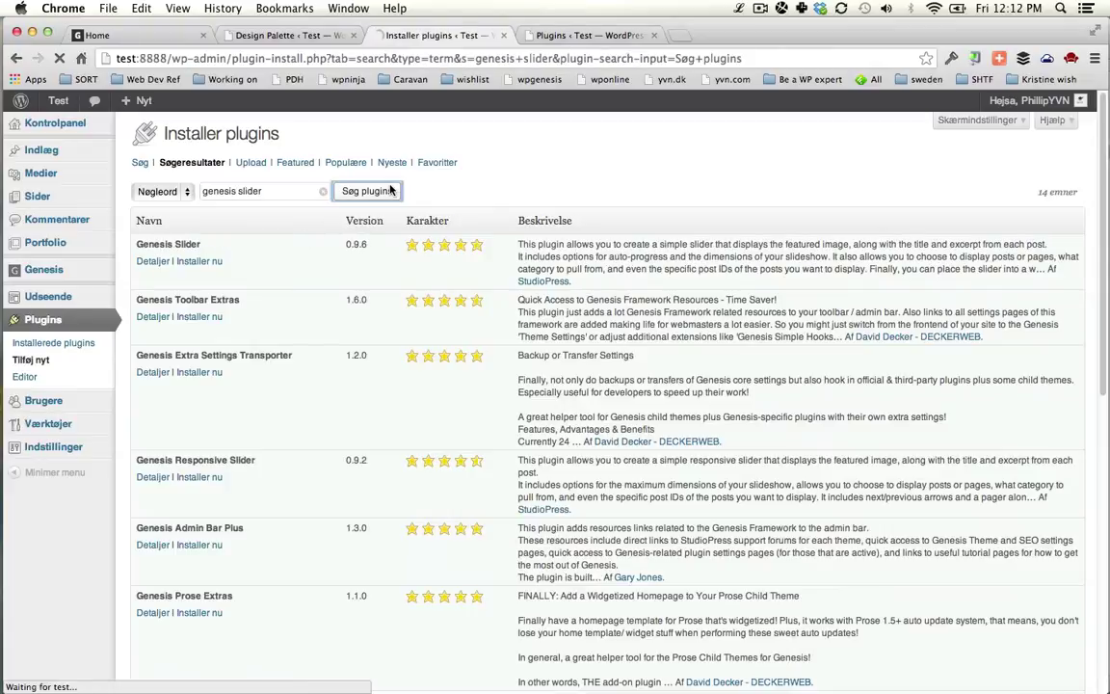
- Install the Genesis Responsive Slider plugin from the search results and activate it
{"action": "left_click", "coordinate": [199, 477]}
{"action": "left_click", "coordinate": [675, 252]}
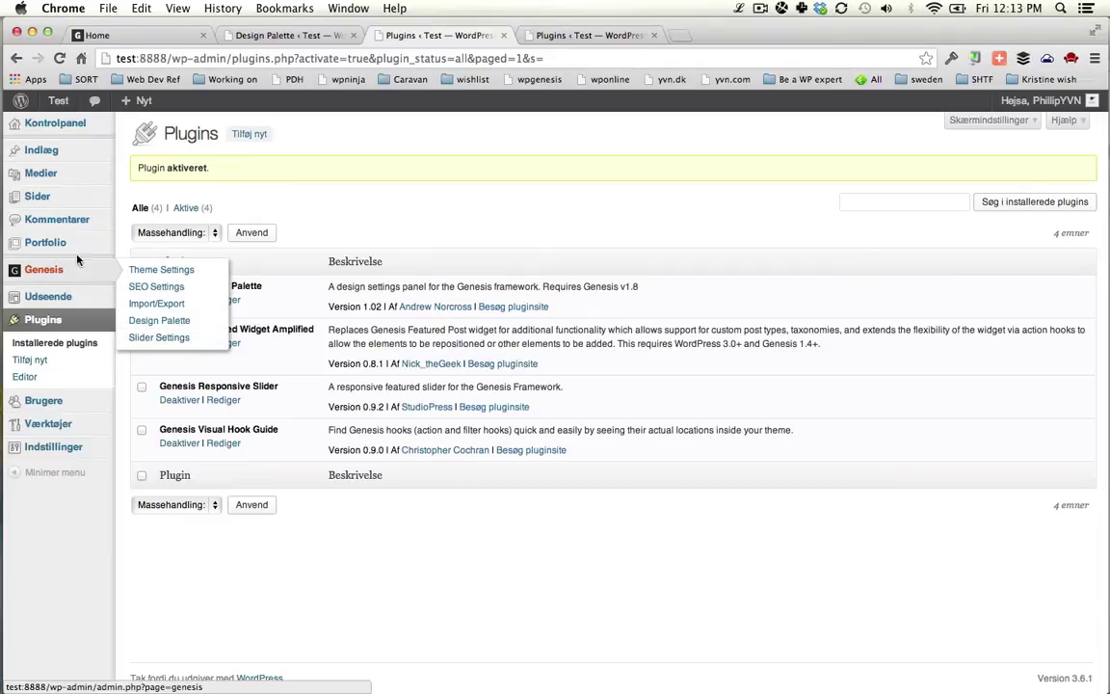
- Open the Genesis Responsive Slider settings and check which content types can be used for slides
{"action": "left_click", "coordinate": [147, 336]}
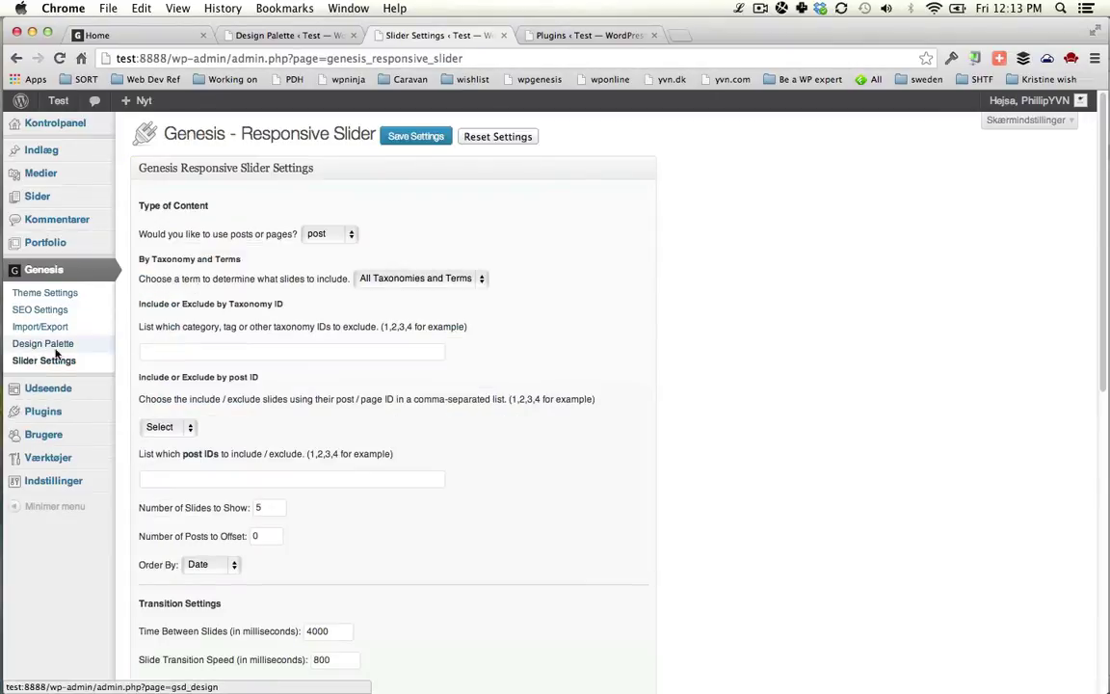
{"action": "left_click", "coordinate": [332, 238]}
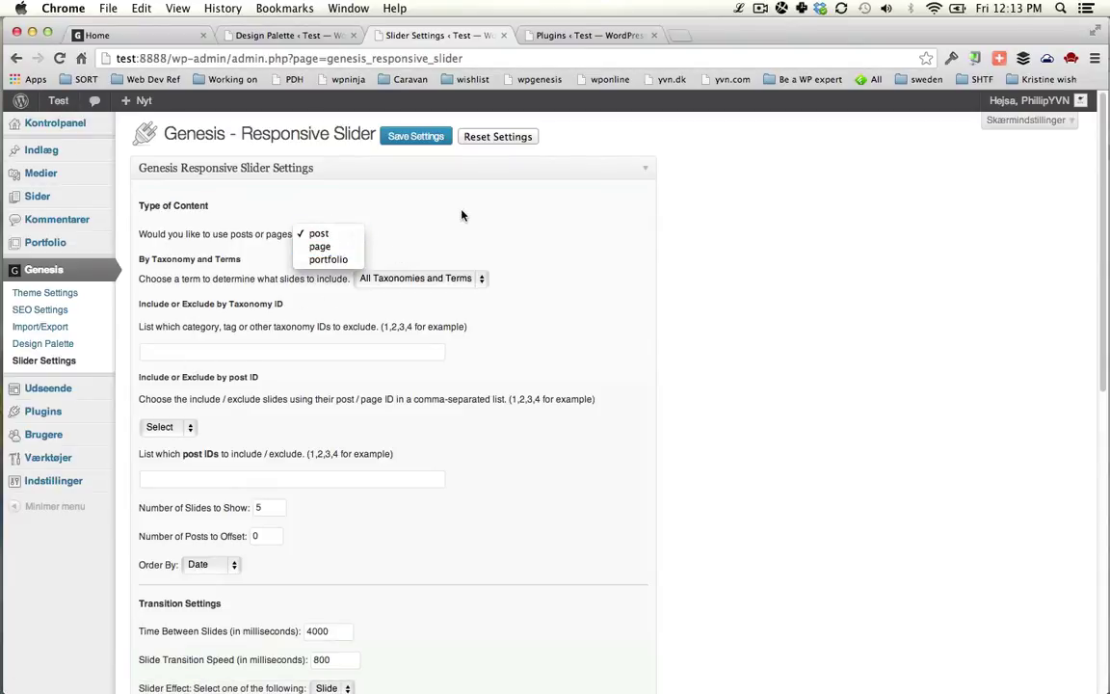
{"action": "left_click", "coordinate": [414, 187]}
- Open the list of all posts in a new tab and close the tab with the installed plugins
{"action": "mouse_move", "coordinate": [87, 150]}
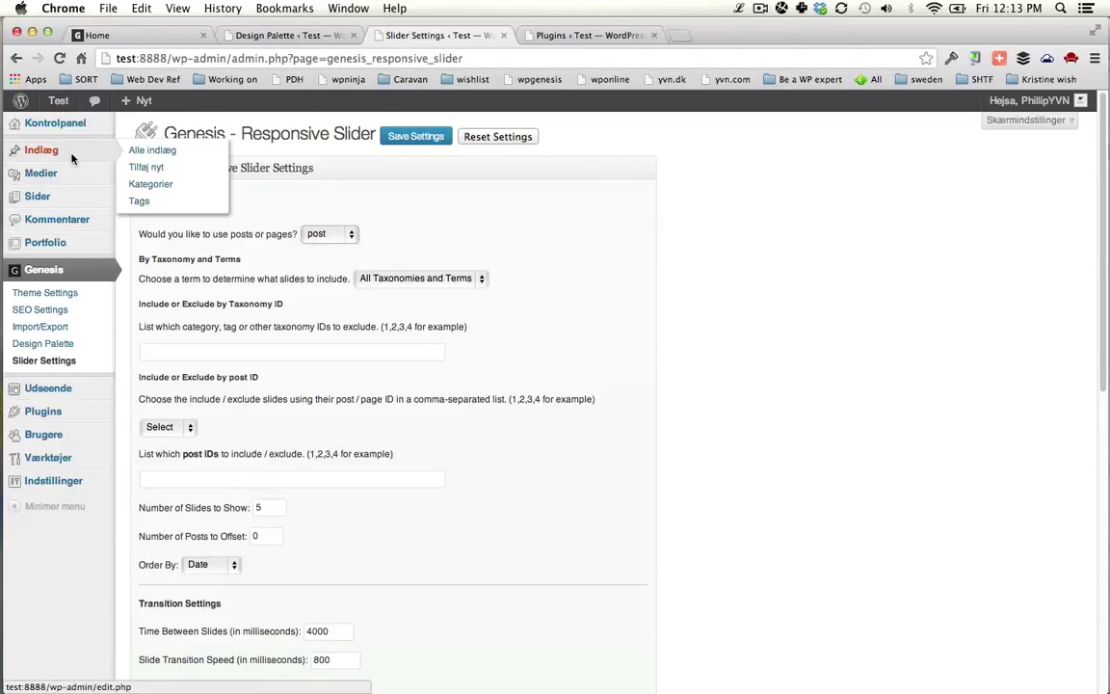
{"action": "right_click", "coordinate": [147, 150]}
{"action": "key", "text": "Escape"}
{"action": "left_click", "coordinate": [147, 151], "text": "super"}
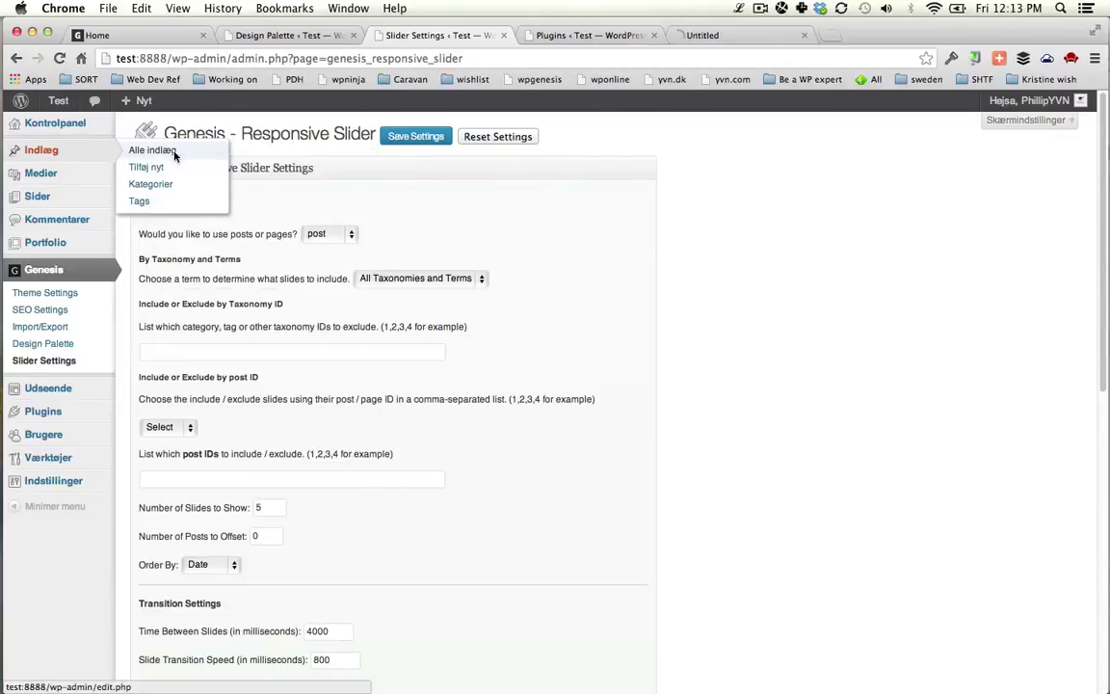
{"action": "key", "text": "ctrl+Tab"}
{"action": "key", "text": "ctrl+Tab"}
{"action": "key", "text": "ctrl+shift+Tab"}
{"action": "key", "text": "super+w"}
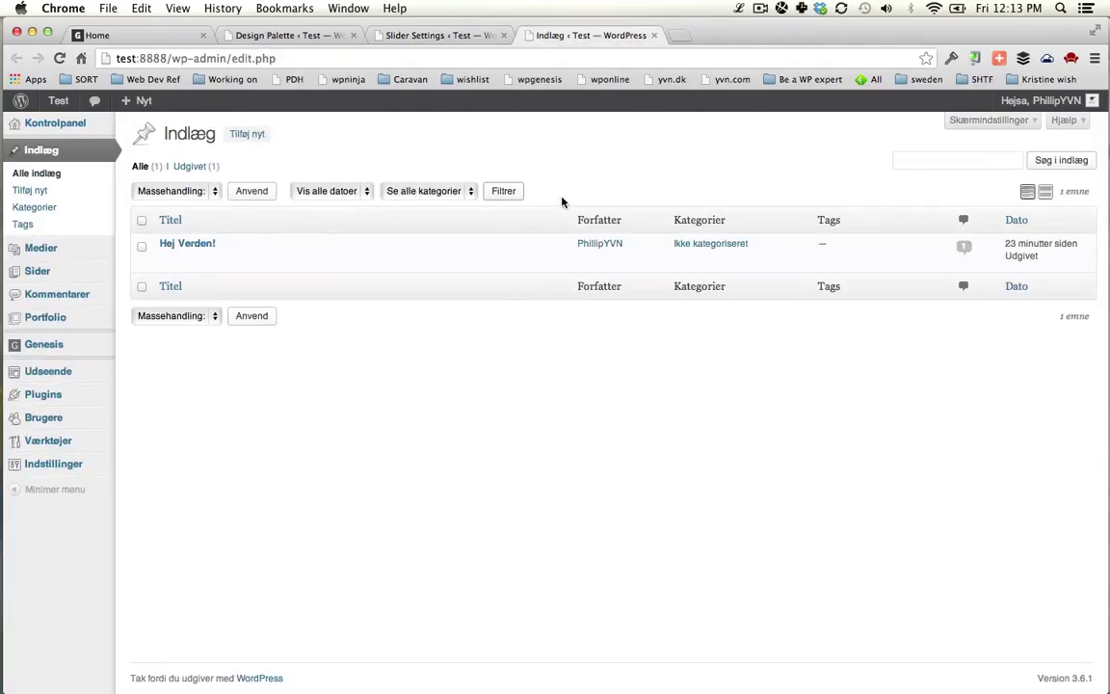
- Create a new post titled "Slide 1" and assign it to a new category named "slides for homepage"
{"action": "left_click", "coordinate": [248, 134]}
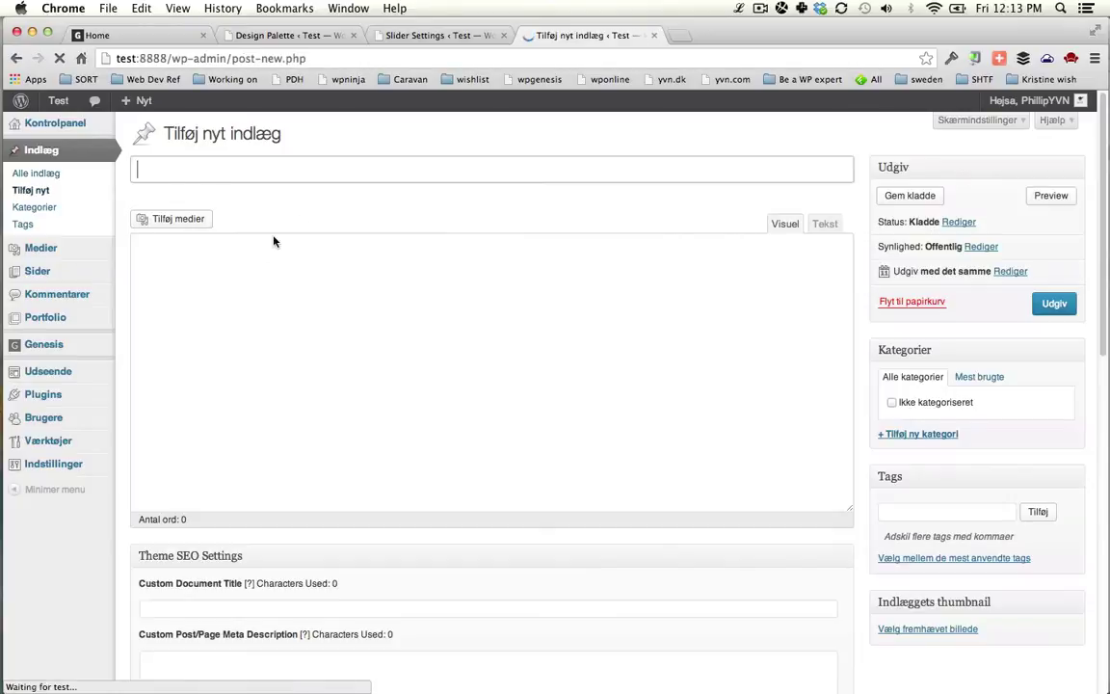
{"action": "type", "text": "Slide 1"}
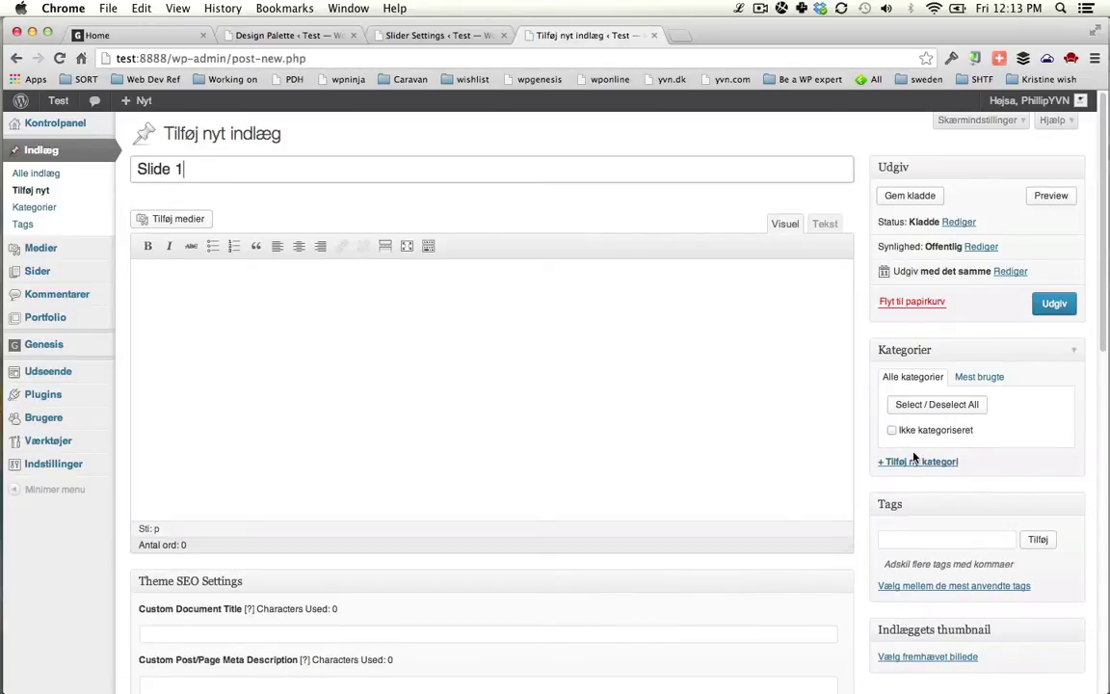
{"action": "left_click", "coordinate": [916, 461]}
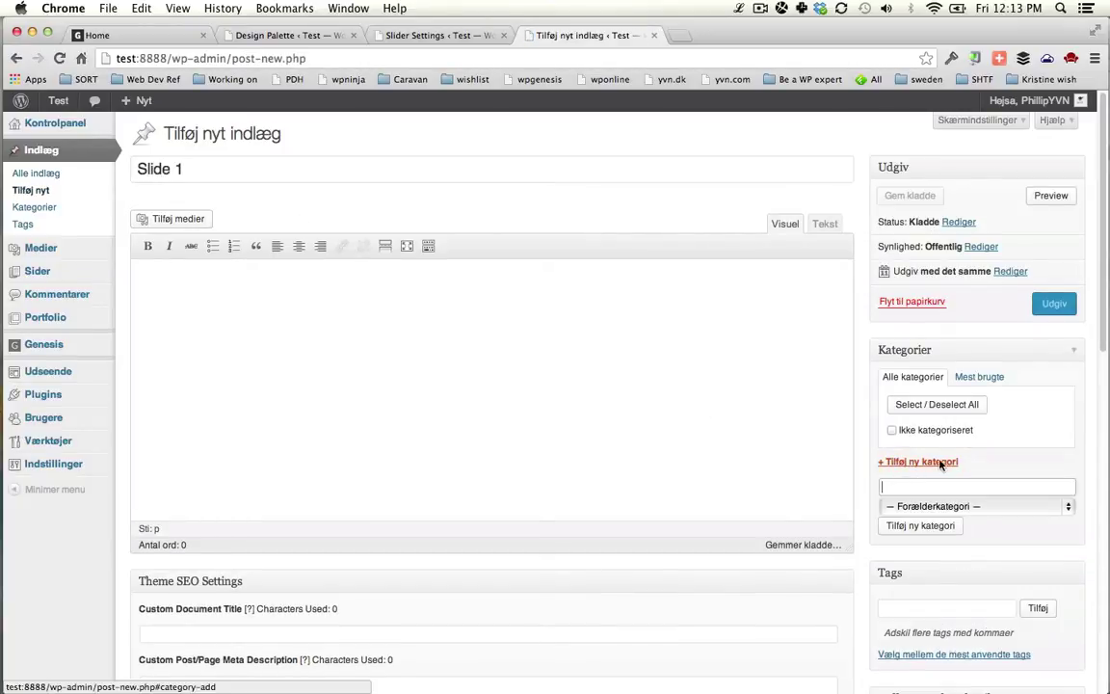
{"action": "type", "text": "slides for homepage"}
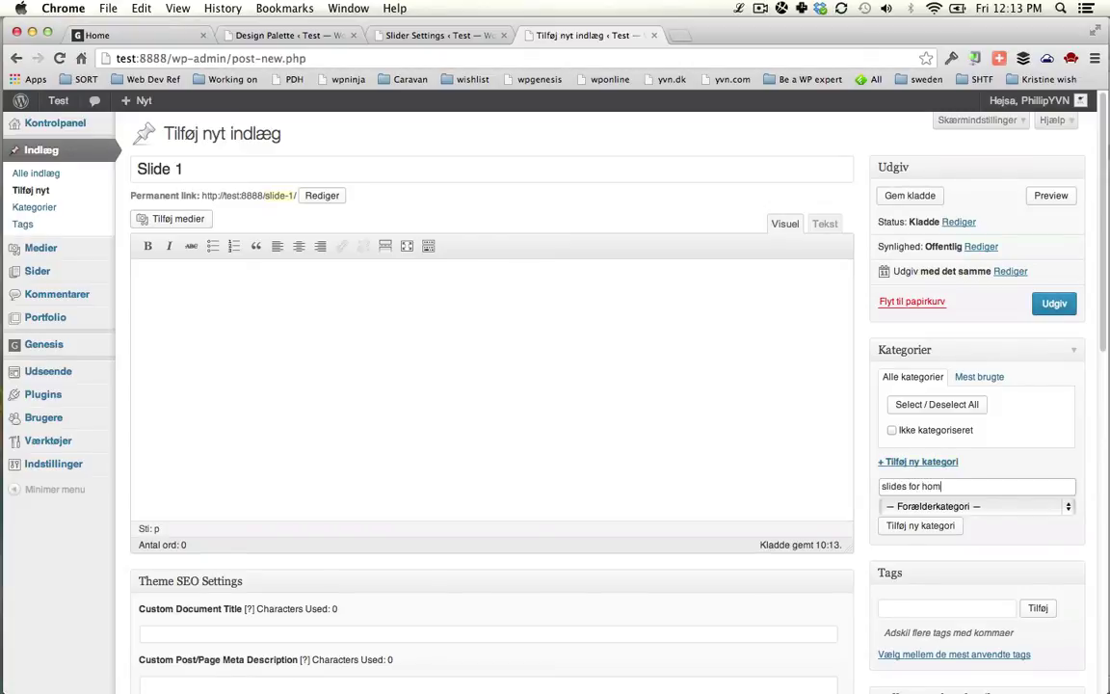
{"action": "left_click", "coordinate": [920, 525]}
- Set the Google screenshot from the media library as the post's featured image and publish the post
{"action": "scroll", "coordinate": [617, 381], "scroll_direction": "down", "scroll_amount": 4}
{"action": "scroll", "coordinate": [564, 371], "scroll_direction": "down", "scroll_amount": 4}
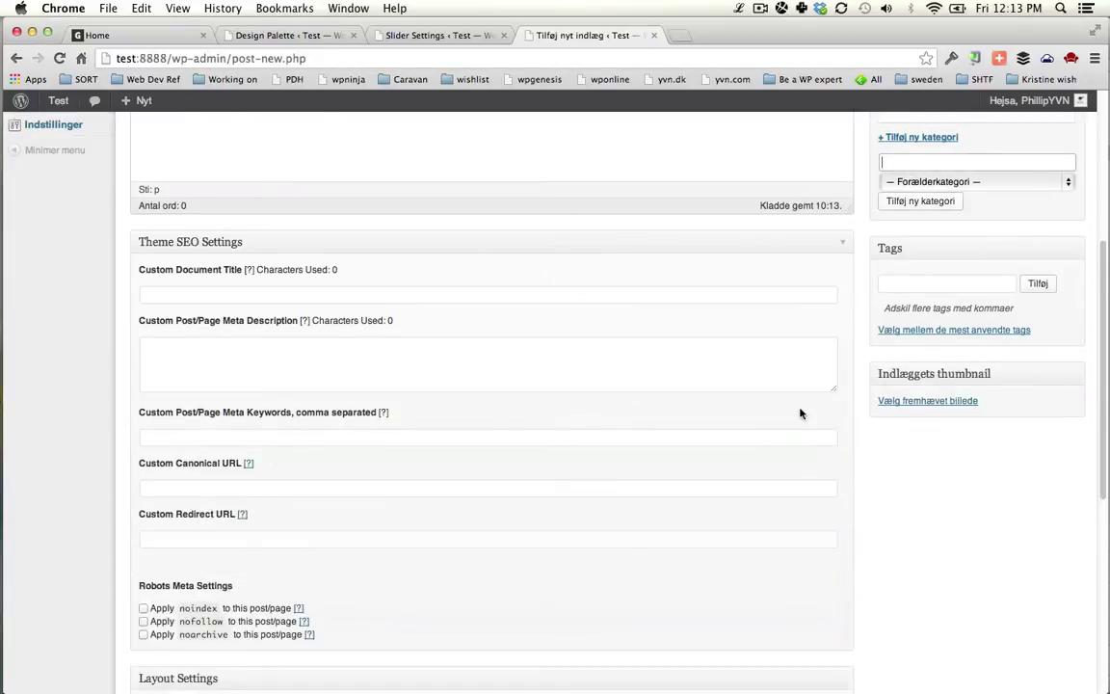
{"action": "left_click", "coordinate": [916, 373]}
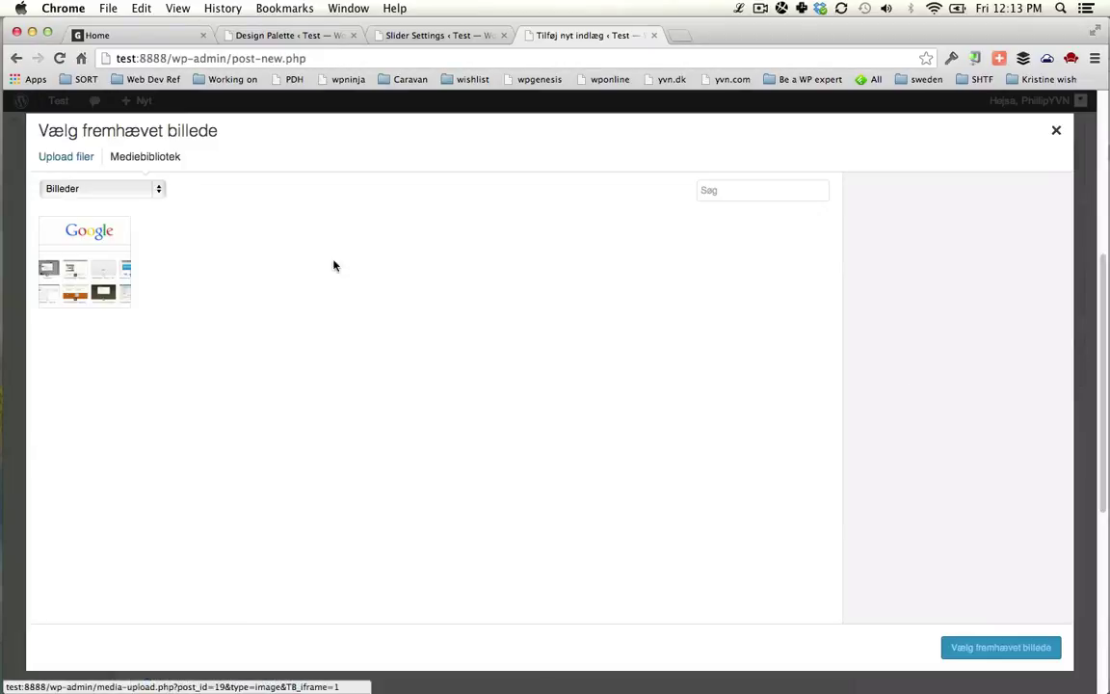
{"action": "left_click", "coordinate": [997, 648]}
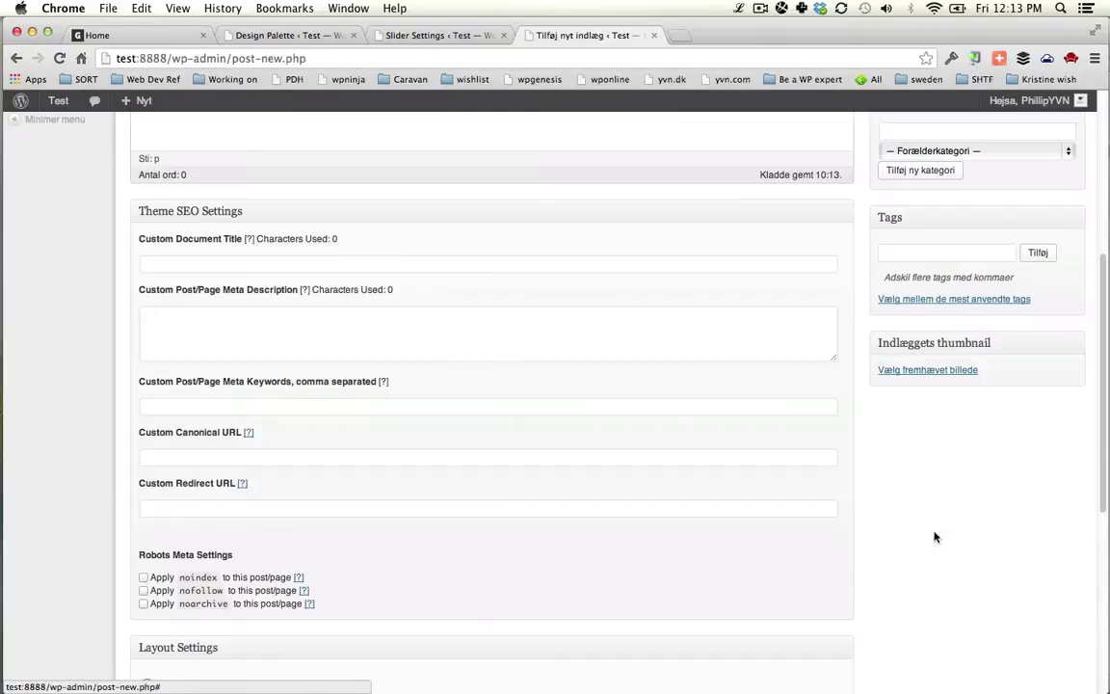
{"action": "scroll", "coordinate": [1028, 207], "scroll_direction": "up", "scroll_amount": 8}
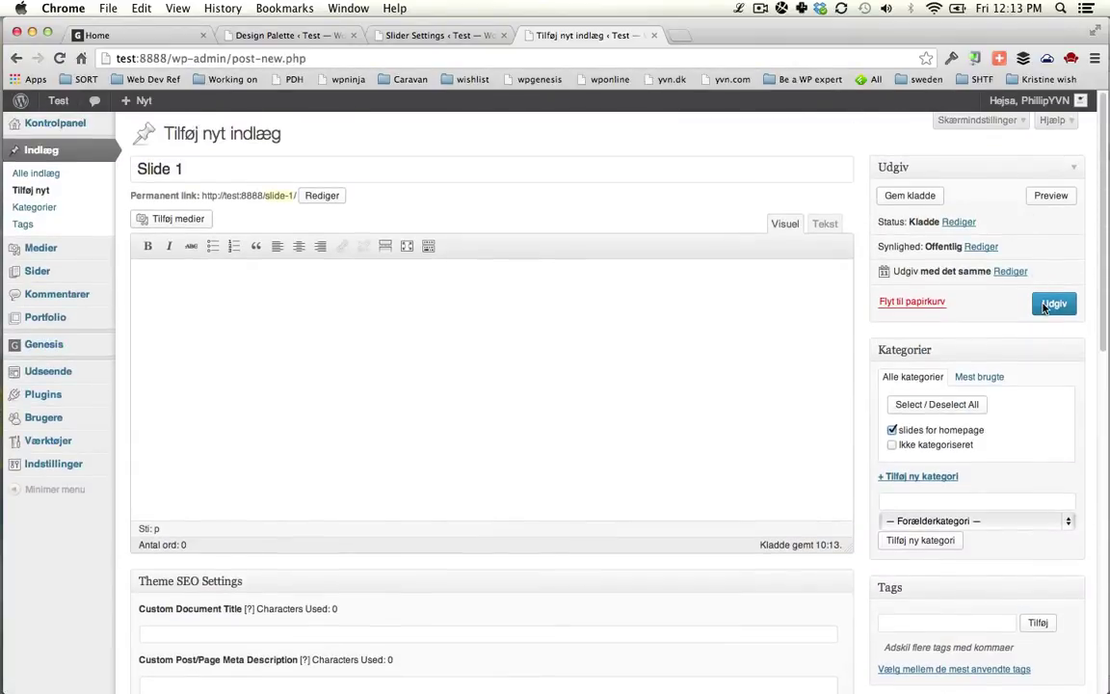
{"action": "left_click", "coordinate": [1051, 305]}
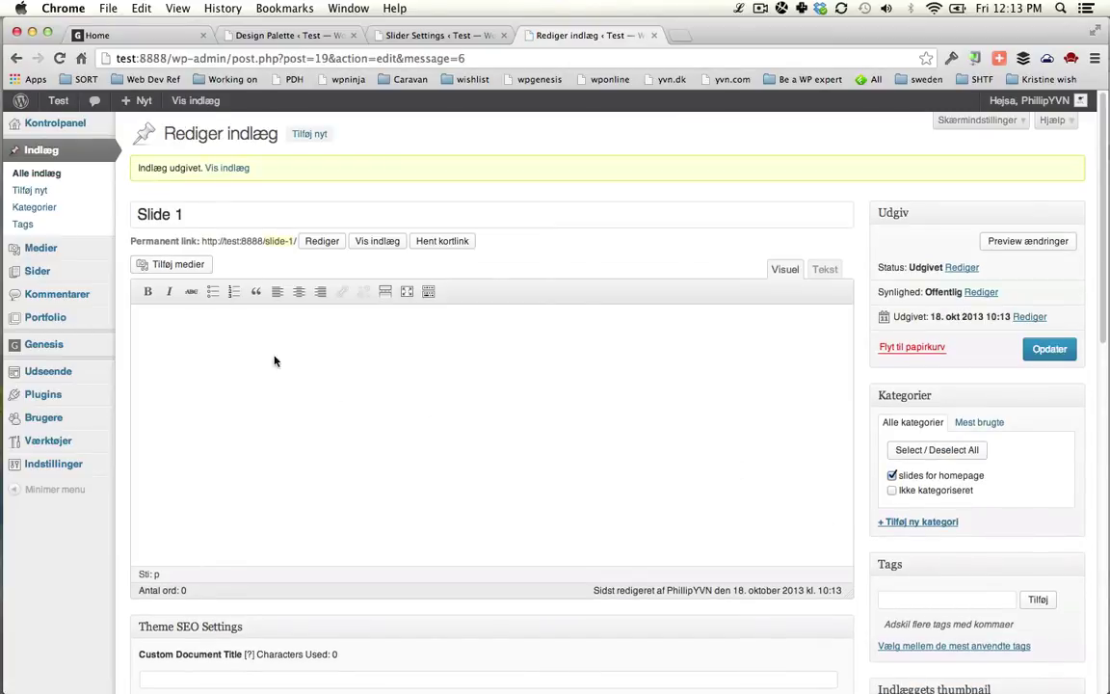
- Reload the slider settings and limit the included slides to the "slides for homepage" category
{"action": "key", "text": "ctrl+shift+Tab"}
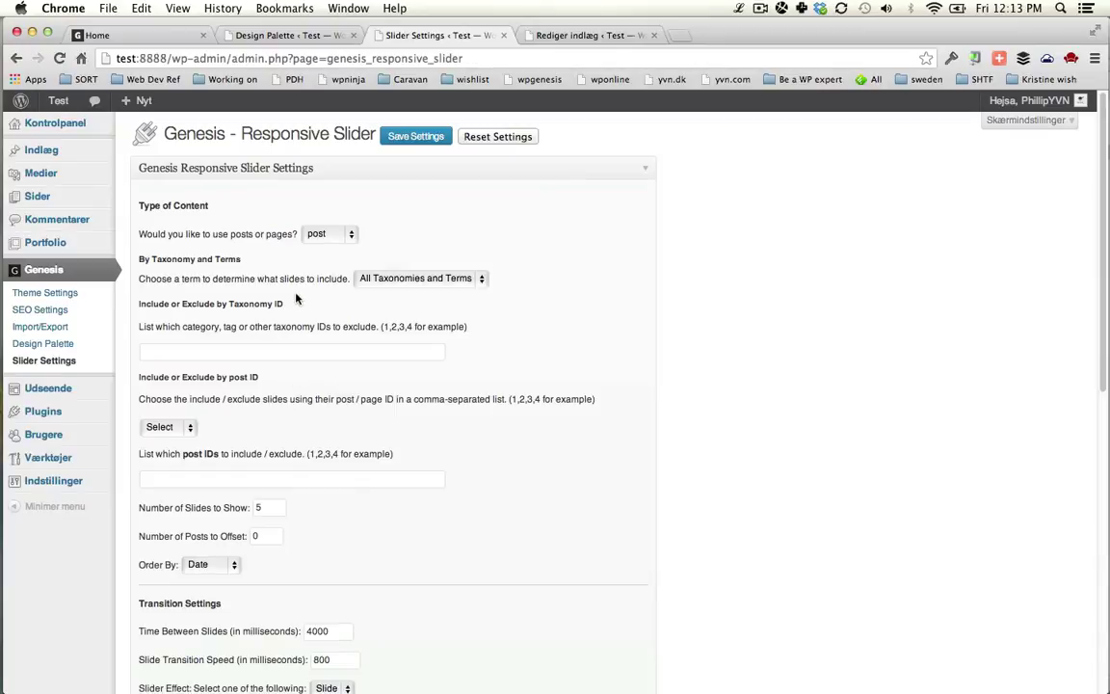
{"action": "left_click", "coordinate": [394, 279]}
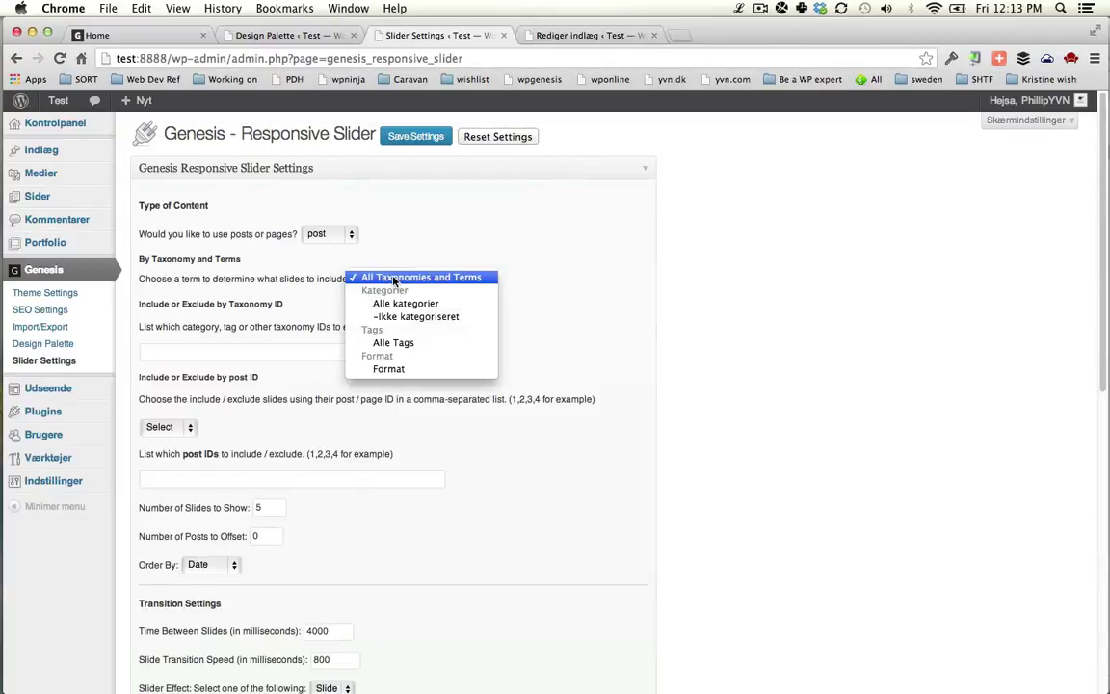
{"action": "left_click", "coordinate": [394, 278]}
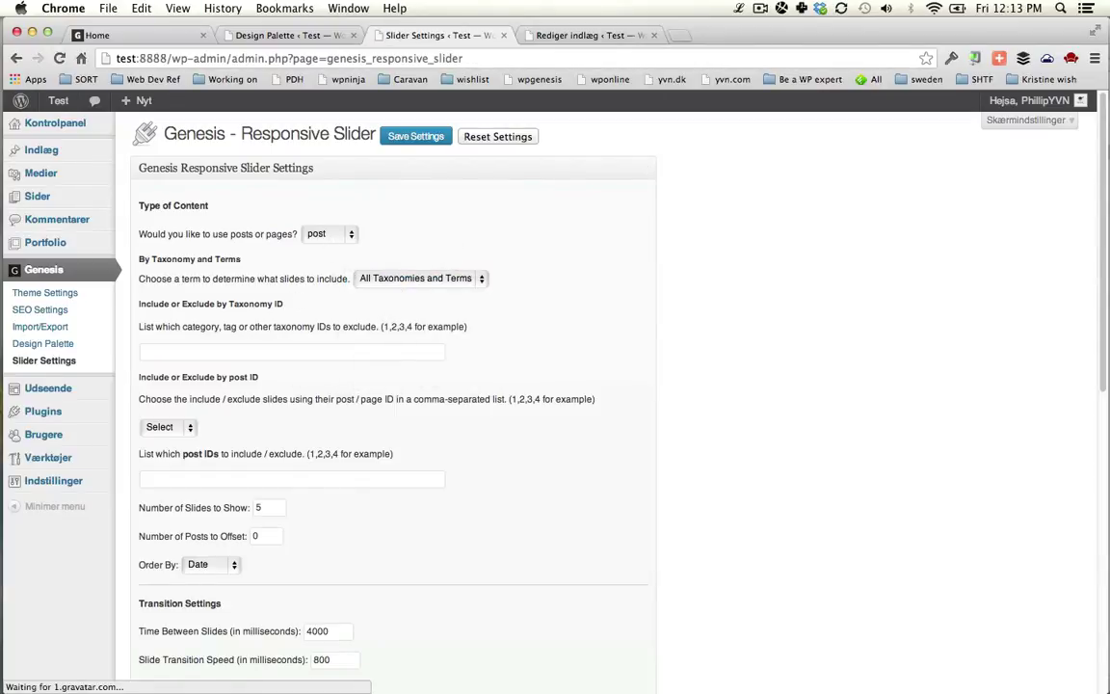
{"action": "left_click", "coordinate": [376, 278]}
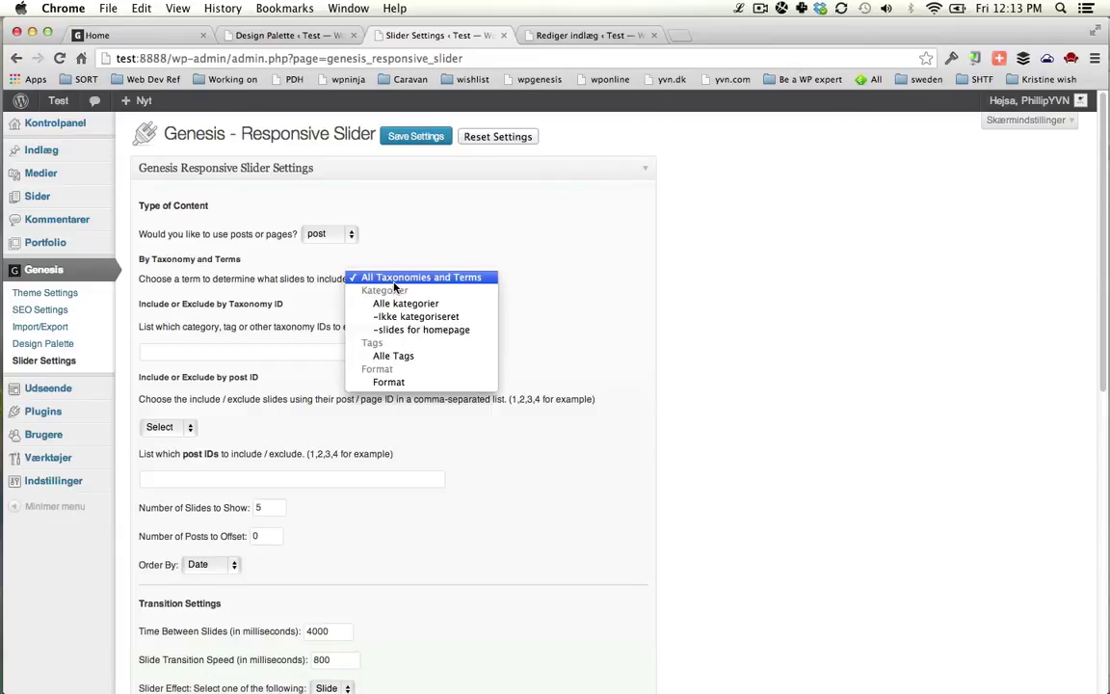
{"action": "left_click", "coordinate": [431, 330]}
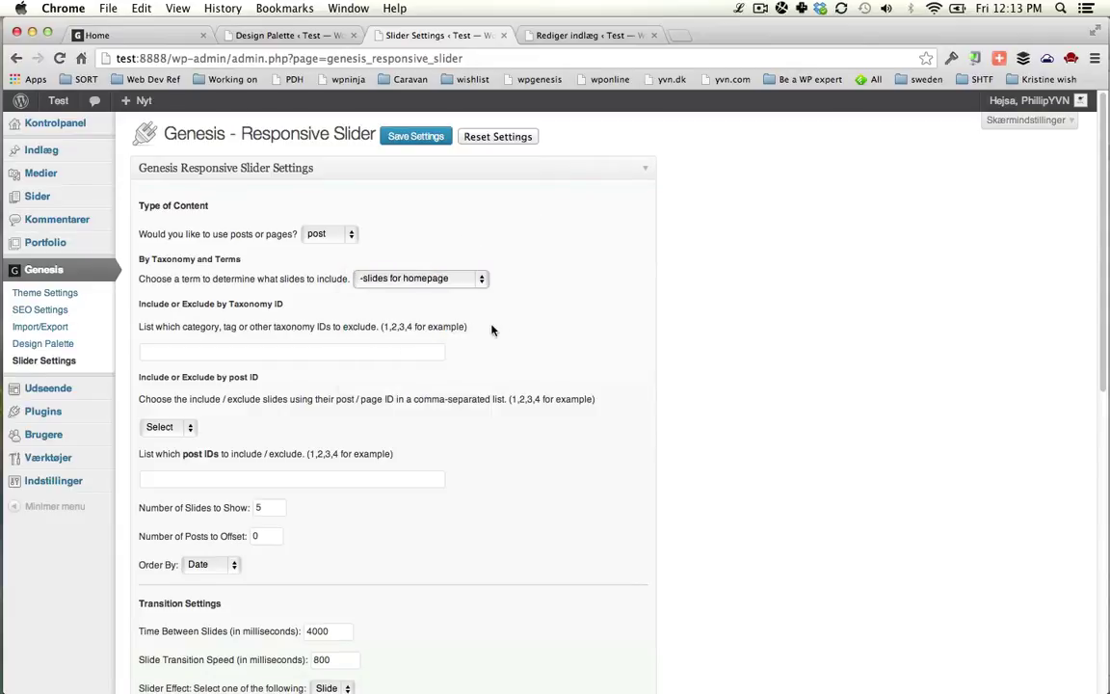
- Review the slider's transition, display and content options and save the settings
{"action": "scroll", "coordinate": [323, 327], "scroll_direction": "down", "scroll_amount": 3}
{"action": "scroll", "coordinate": [311, 324], "scroll_direction": "down", "scroll_amount": 1}
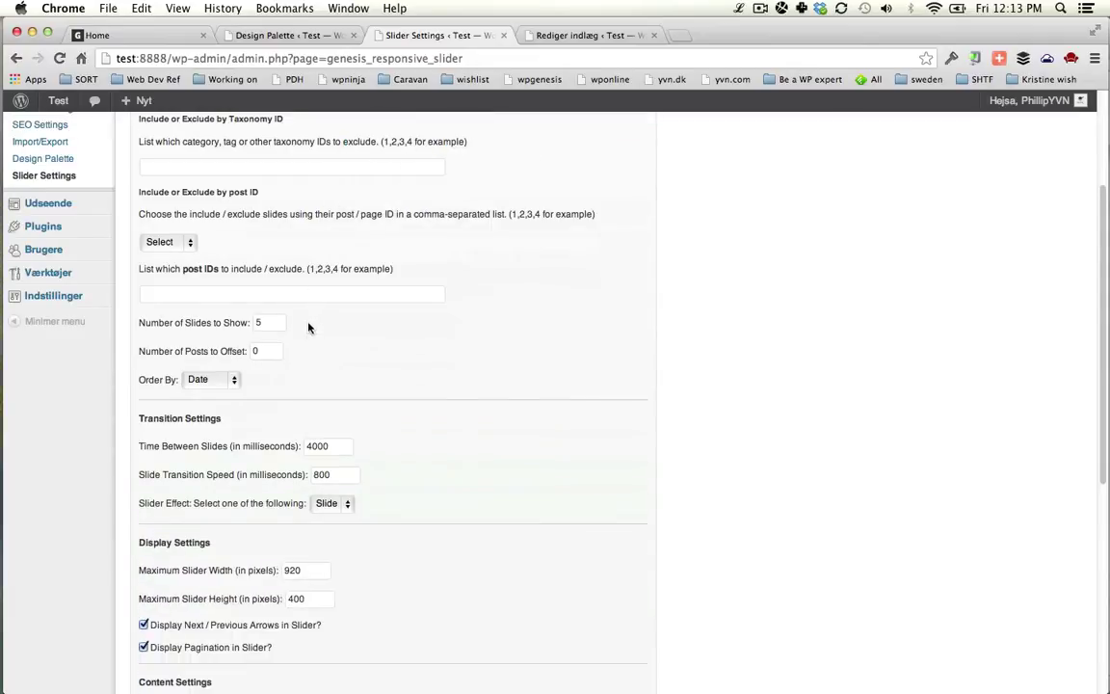
{"action": "scroll", "coordinate": [179, 272], "scroll_direction": "down", "scroll_amount": 2}
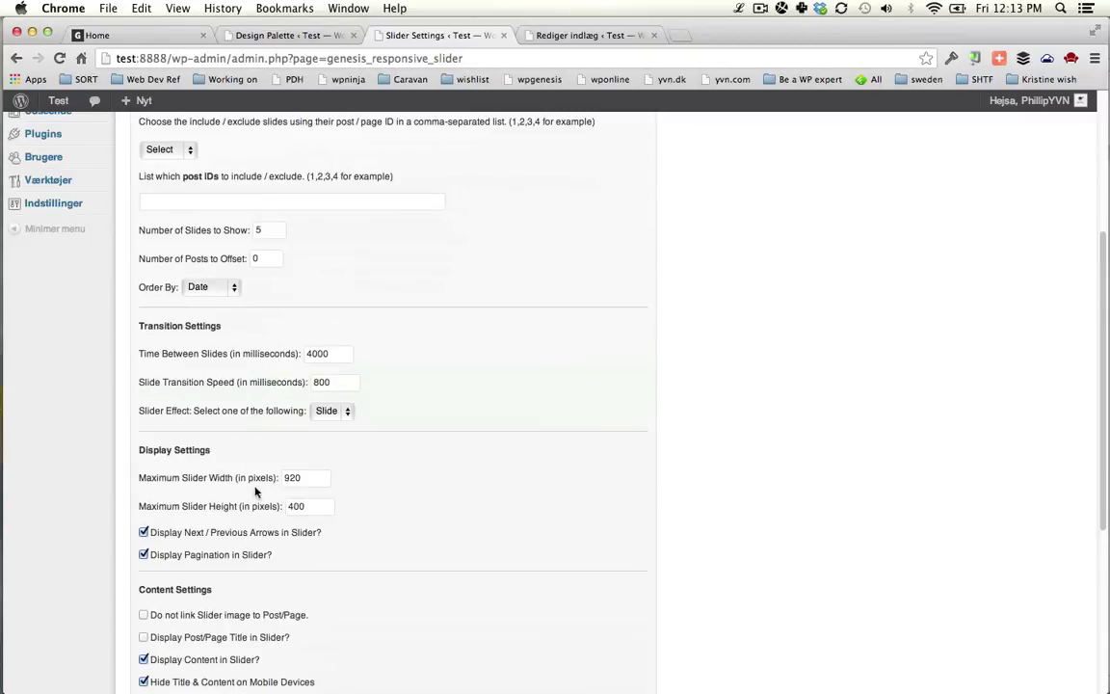
{"action": "scroll", "coordinate": [256, 491], "scroll_direction": "down", "scroll_amount": 3}
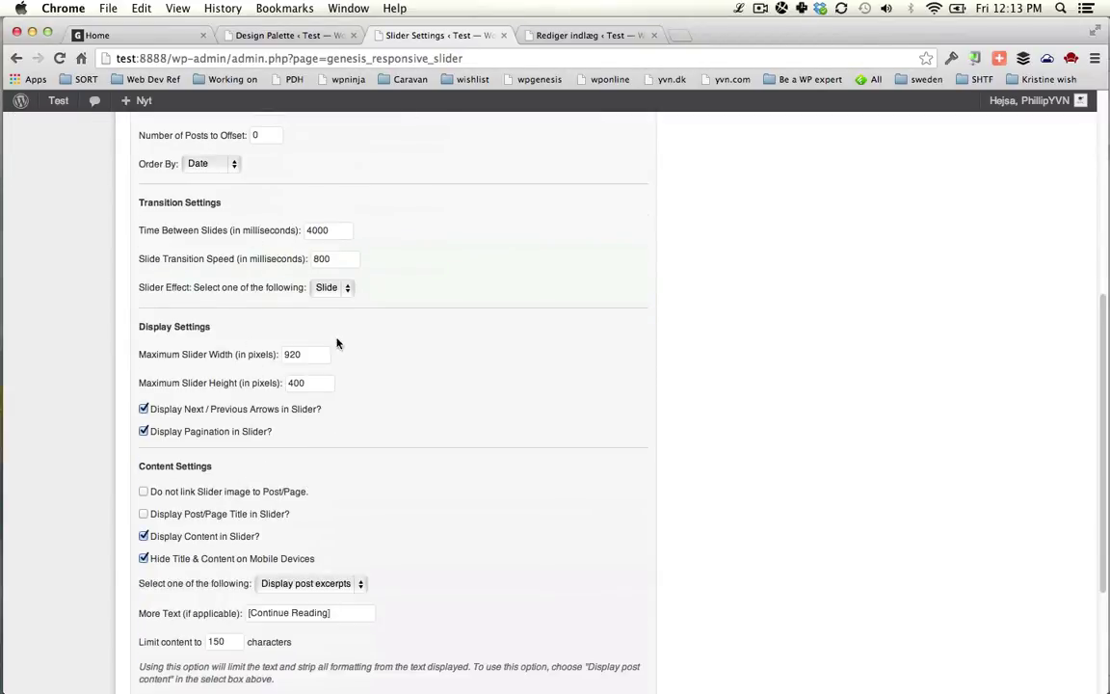
{"action": "scroll", "coordinate": [328, 385], "scroll_direction": "down", "scroll_amount": 3}
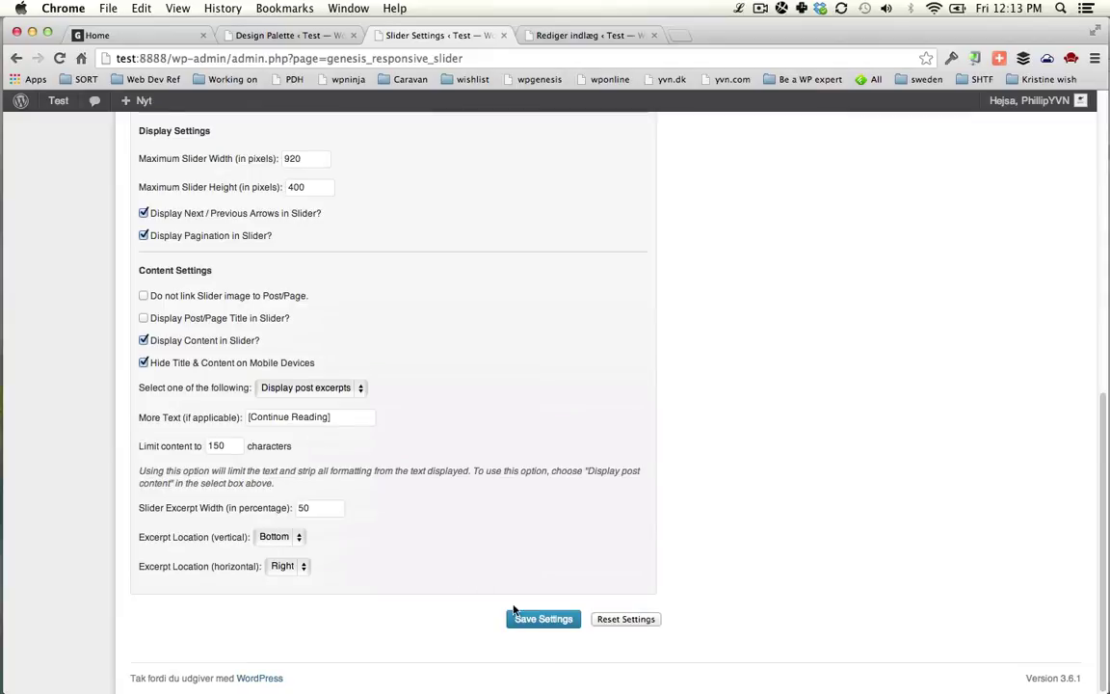
{"action": "left_click", "coordinate": [545, 620]}
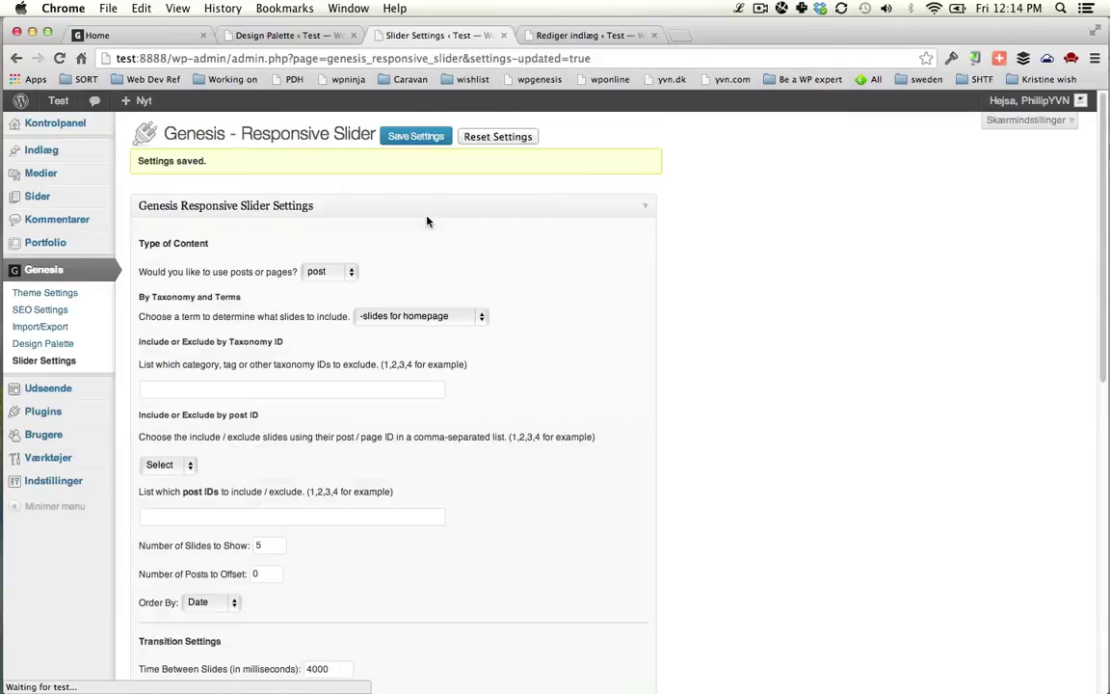
- Add the Genesis - Responsive Slider widget to the Home - Slider widget area and save it
{"action": "key", "text": "ctrl+shift+Tab"}
{"action": "mouse_move", "coordinate": [49, 371]}
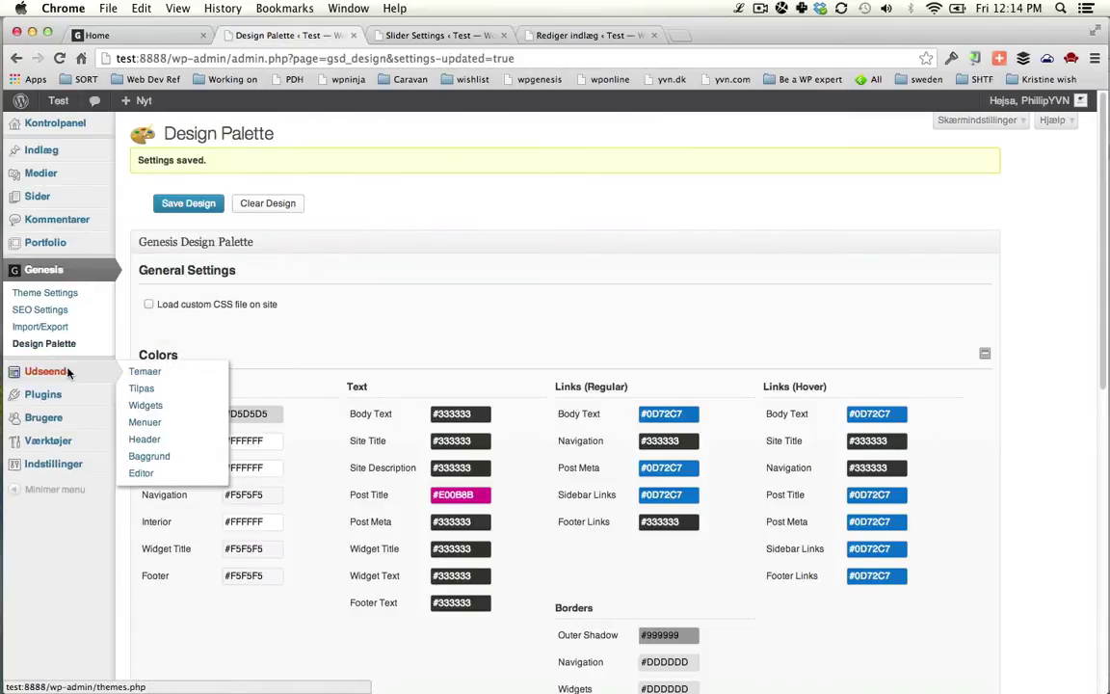
{"action": "left_click", "coordinate": [151, 405]}
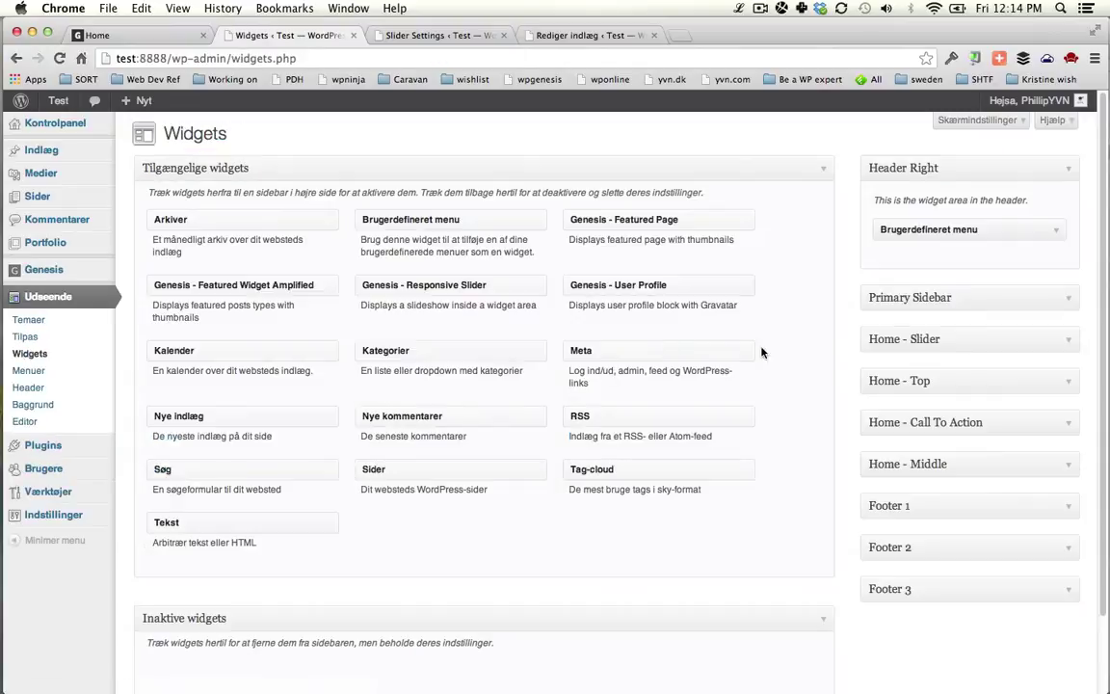
{"action": "left_click", "coordinate": [940, 339]}
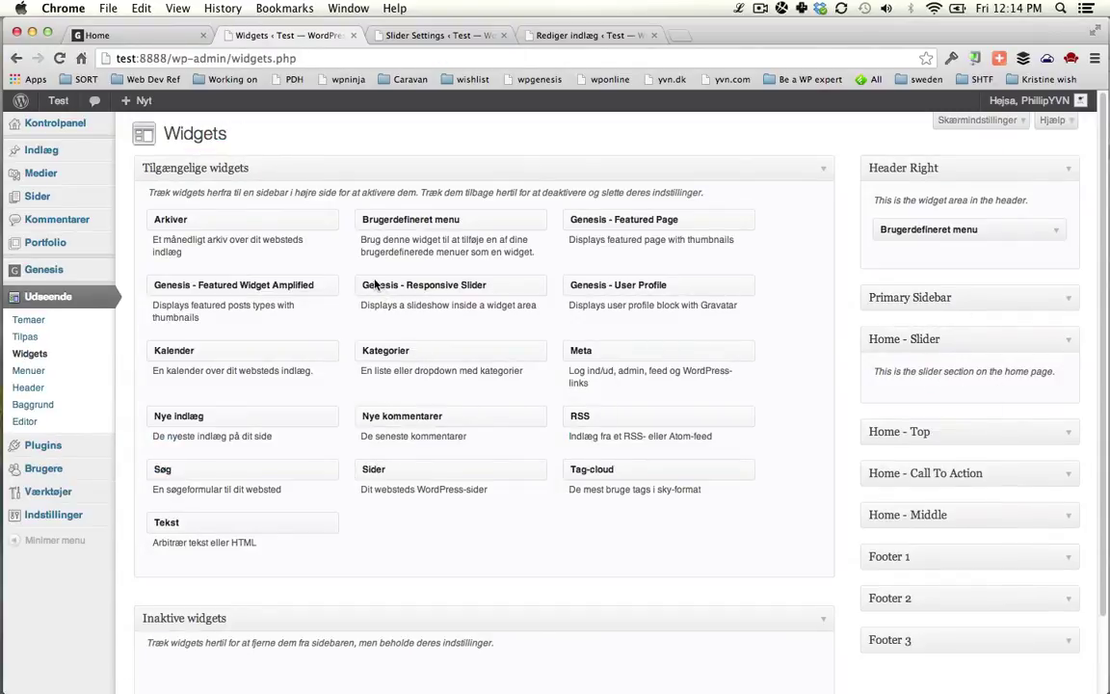
{"action": "left_click_drag", "start_coordinate": [375, 285], "coordinate": [925, 386]}
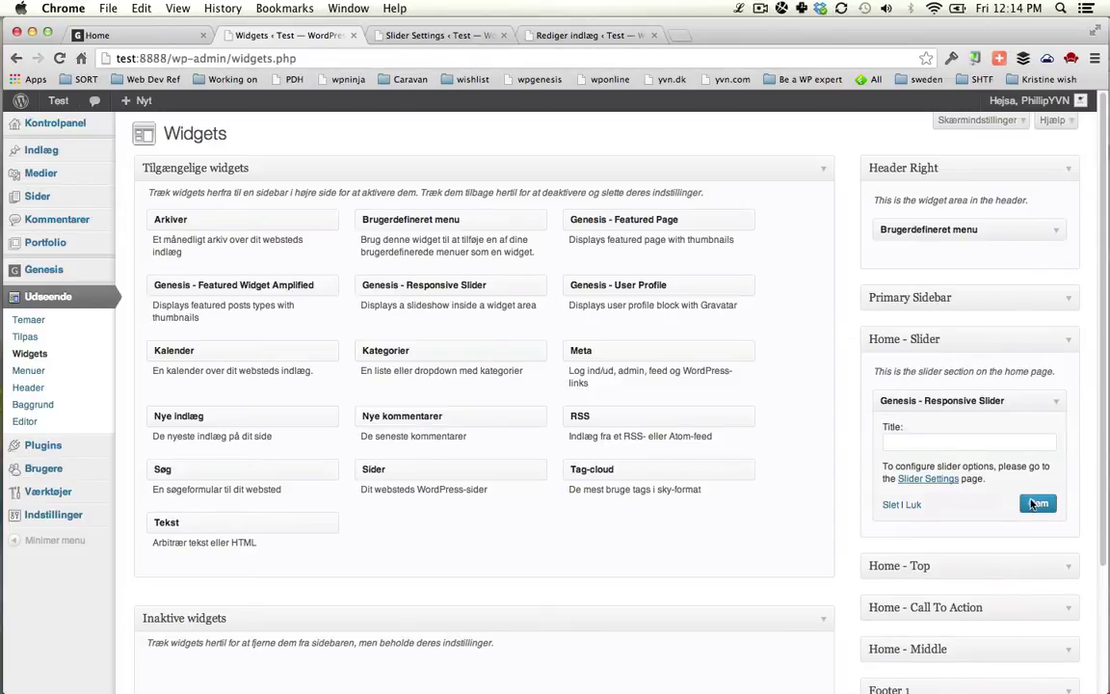
{"action": "left_click", "coordinate": [1035, 503]}
- Switch to the site's tab and open its front page to view the slider
{"action": "left_click", "coordinate": [146, 36]}
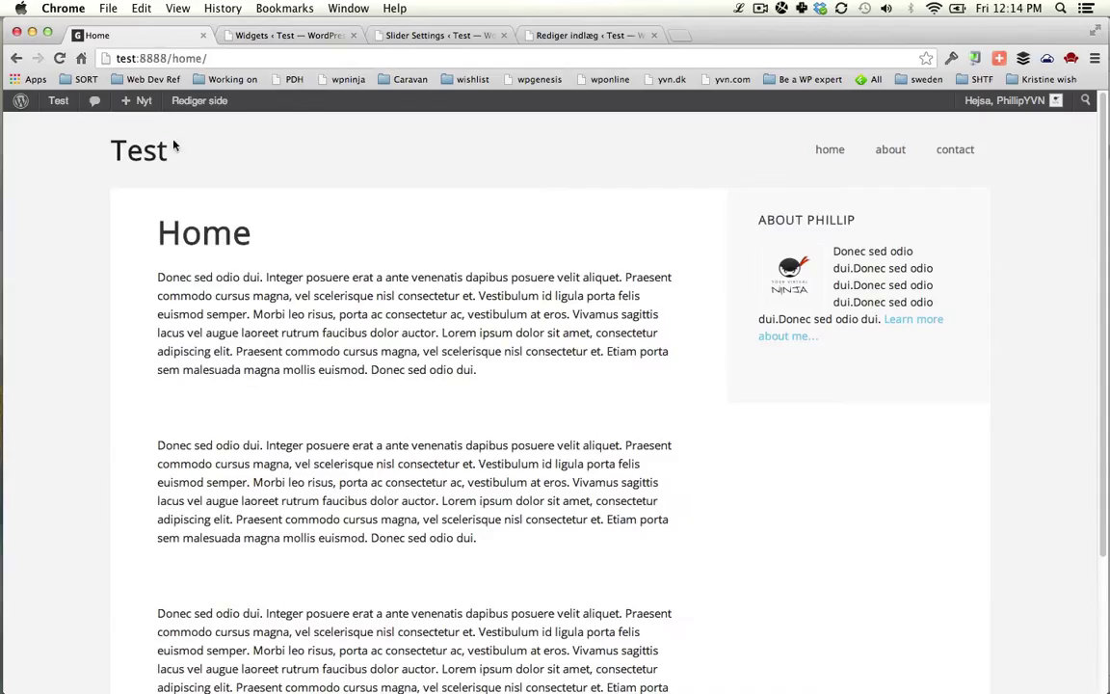
{"action": "key", "text": "super+r"}
{"action": "left_click", "coordinate": [127, 157]}
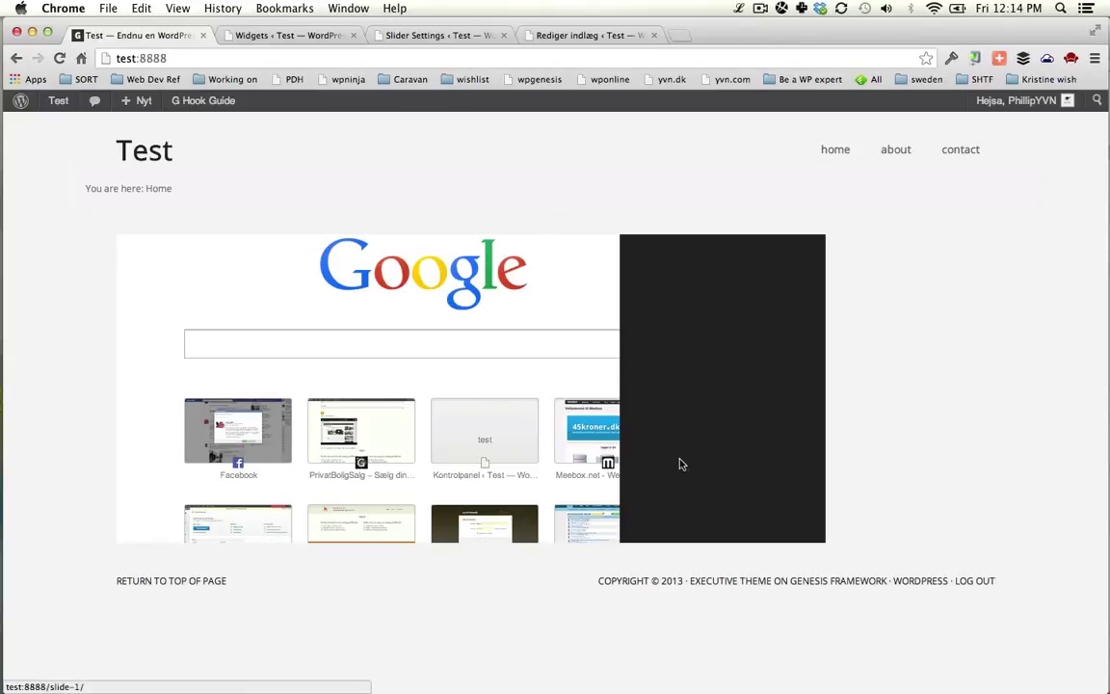
- Compare the slider's display and content settings with the slider shown on the front page
{"action": "key", "text": "ctrl+Tab"}
{"action": "key", "text": "ctrl+Tab"}
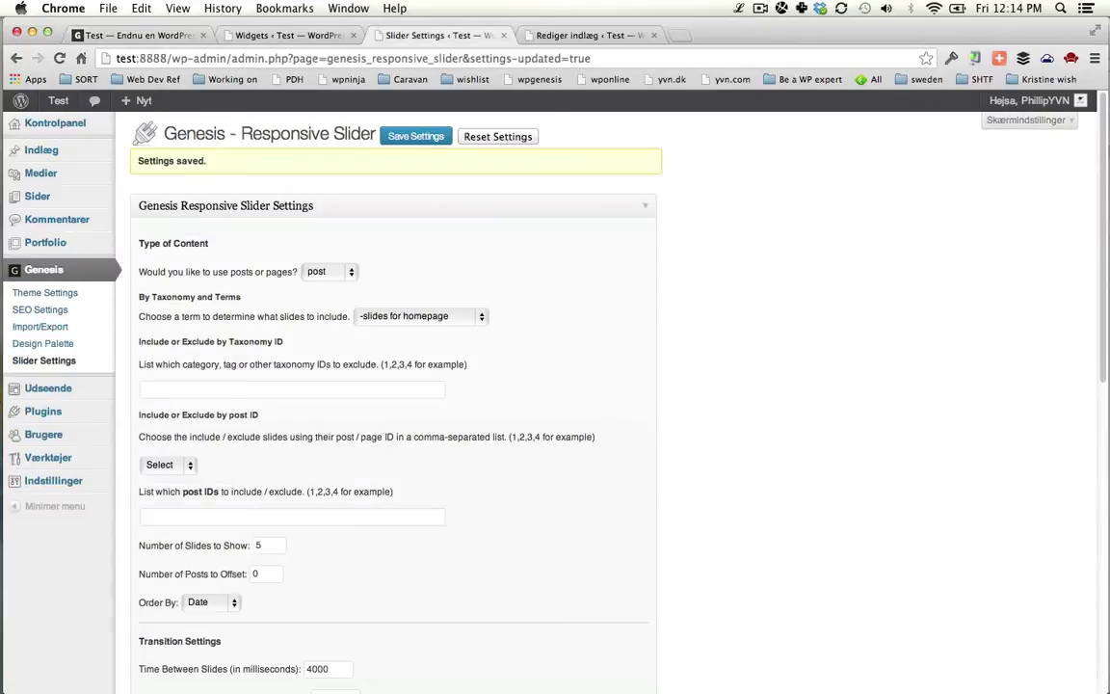
{"action": "scroll", "coordinate": [363, 465], "scroll_direction": "down", "scroll_amount": 4}
{"action": "scroll", "coordinate": [364, 465], "scroll_direction": "down", "scroll_amount": 5}
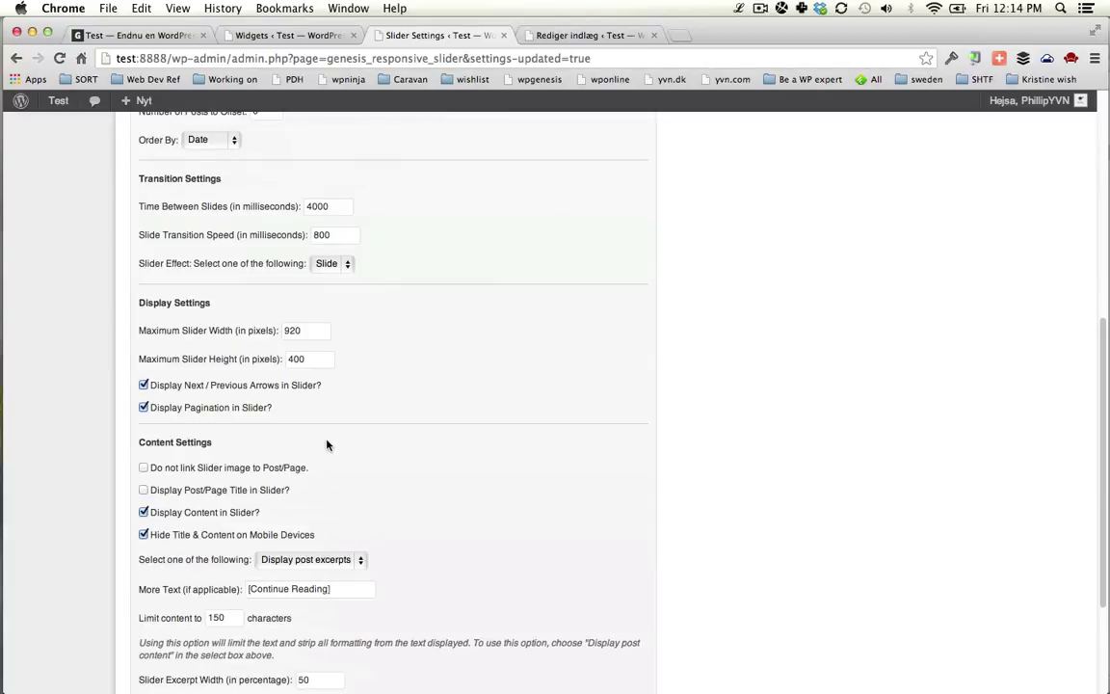
{"action": "key", "text": "ctrl+shift+Tab"}
{"action": "key", "text": "ctrl+shift+Tab"}
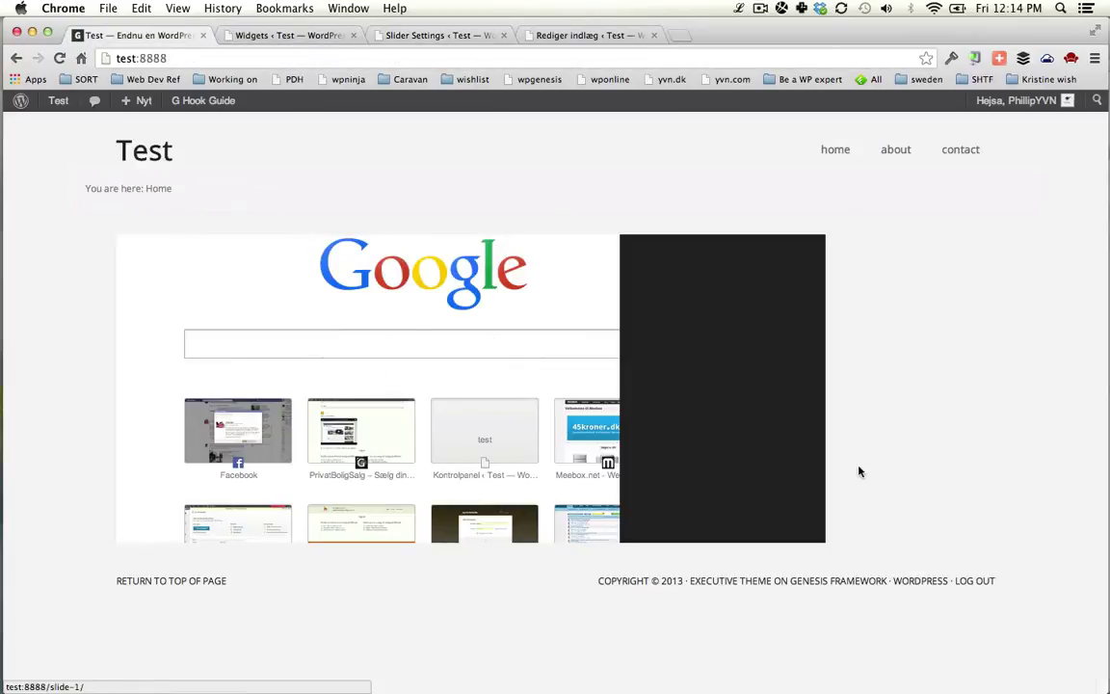
{"action": "key", "text": "ctrl+Tab"}
{"action": "key", "text": "ctrl+Tab"}
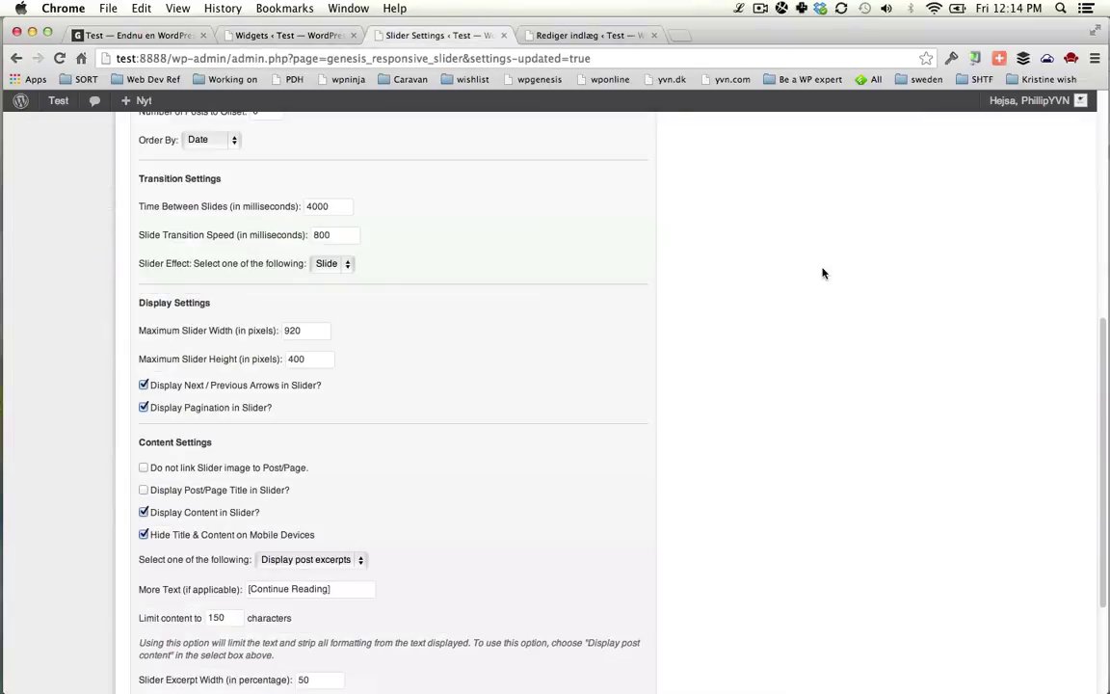
{"action": "scroll", "coordinate": [414, 347], "scroll_direction": "up", "scroll_amount": 5}
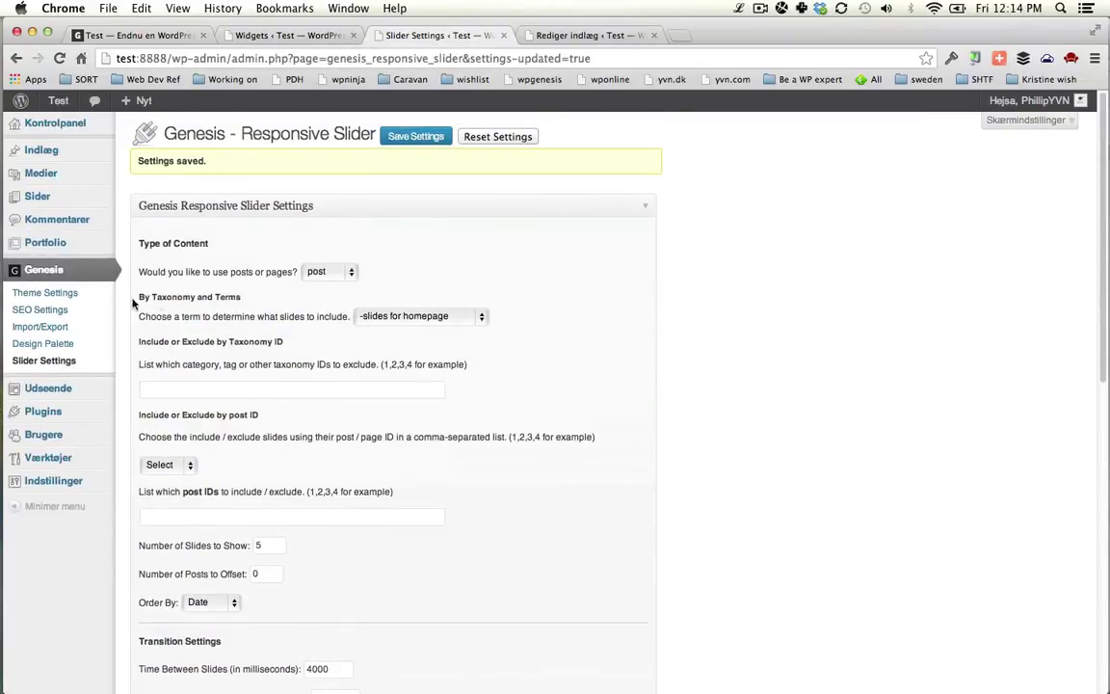
- Create a new page titled "Blog" and publish it
{"action": "mouse_move", "coordinate": [58, 195]}
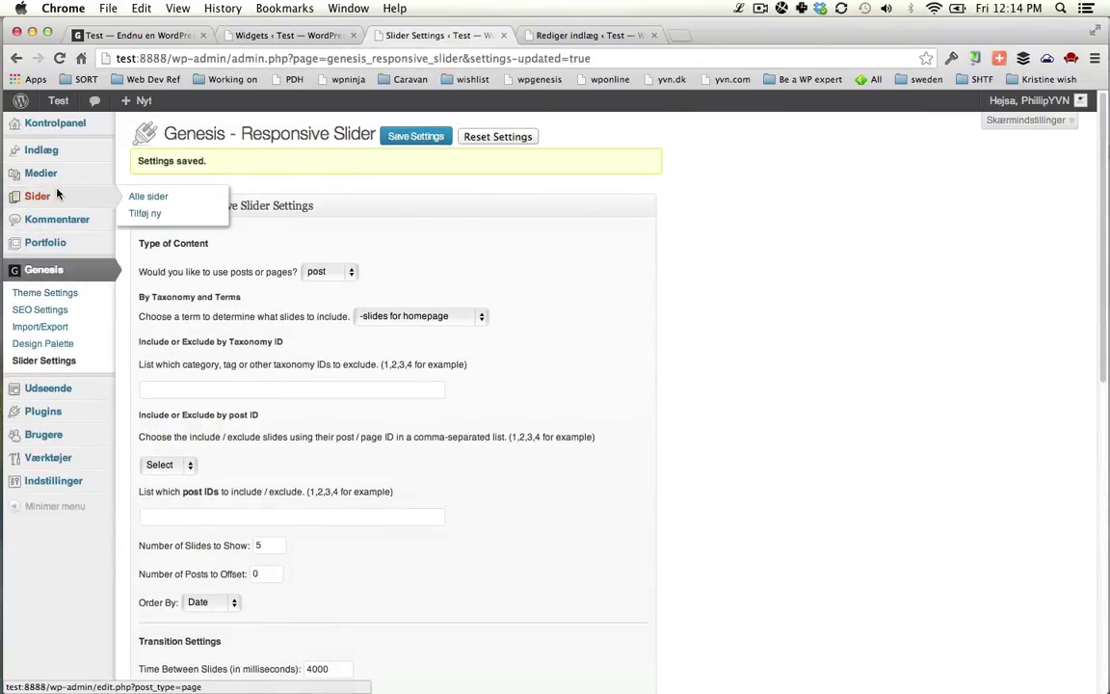
{"action": "left_click", "coordinate": [148, 196]}
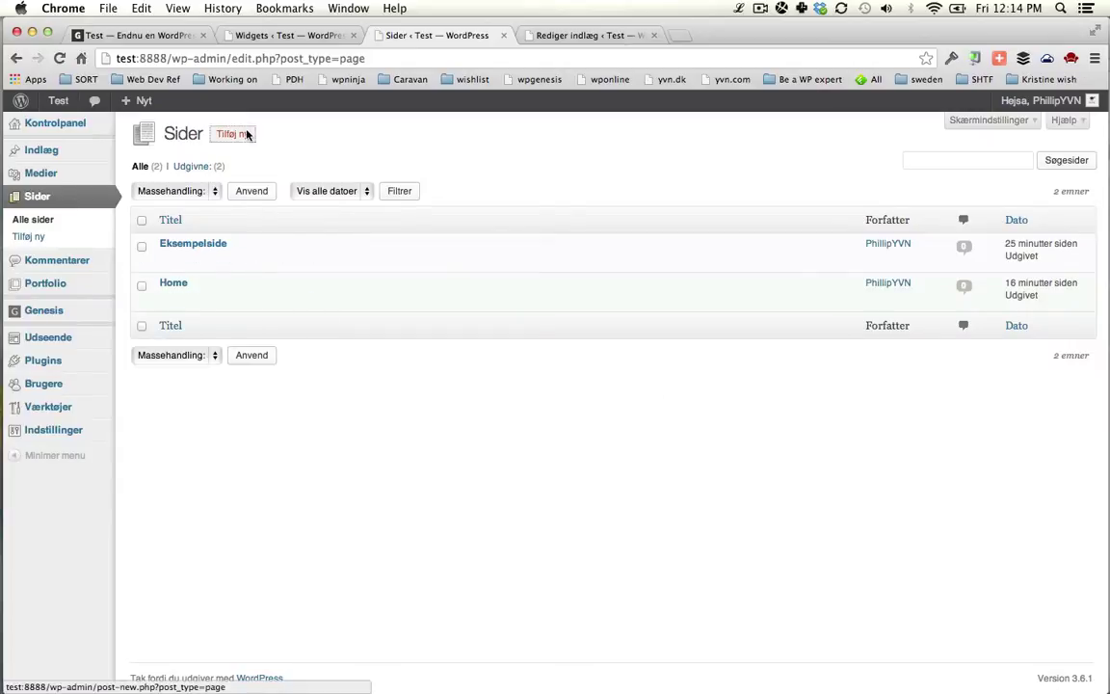
{"action": "left_click", "coordinate": [247, 134]}
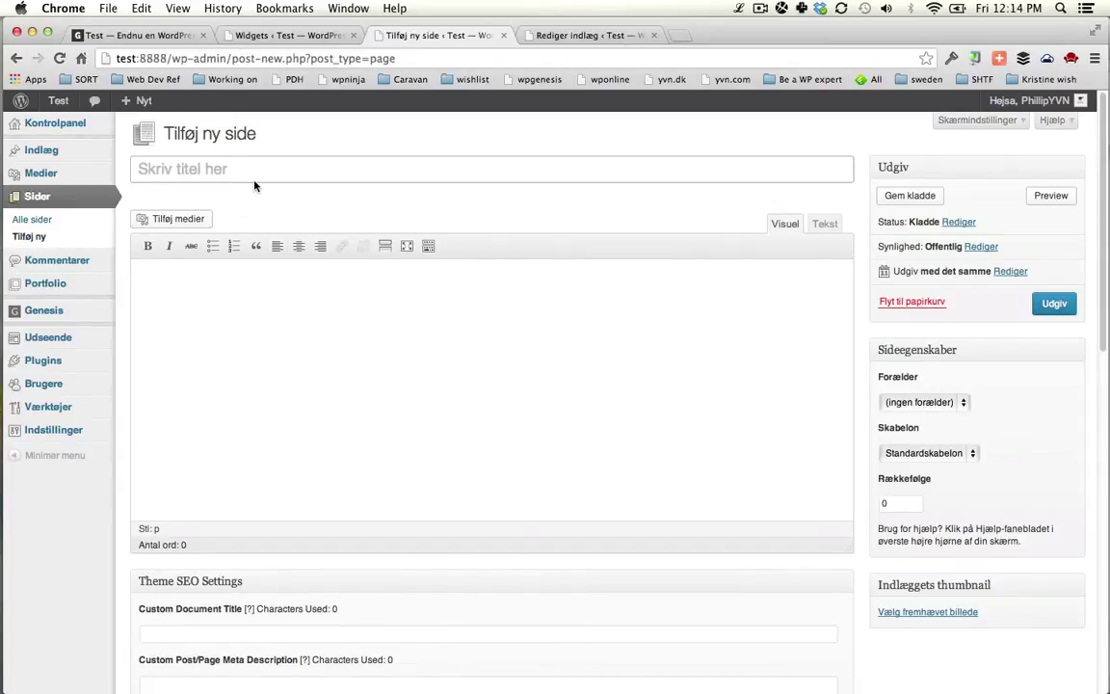
{"action": "type", "text": "Blog"}
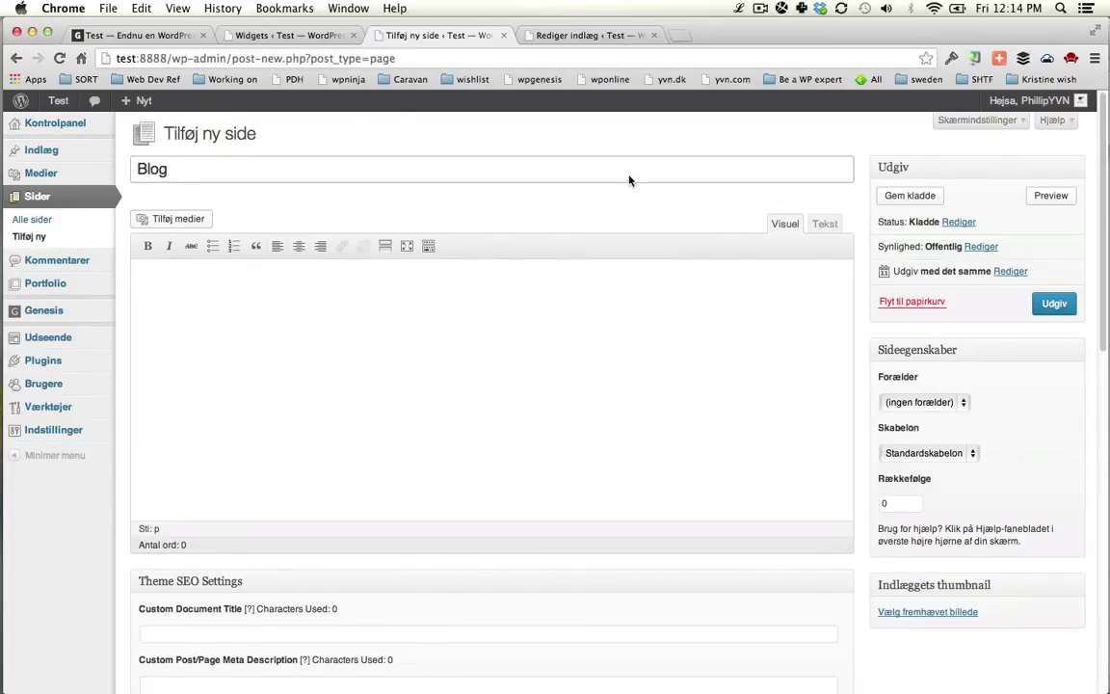
{"action": "left_click", "coordinate": [1071, 306]}
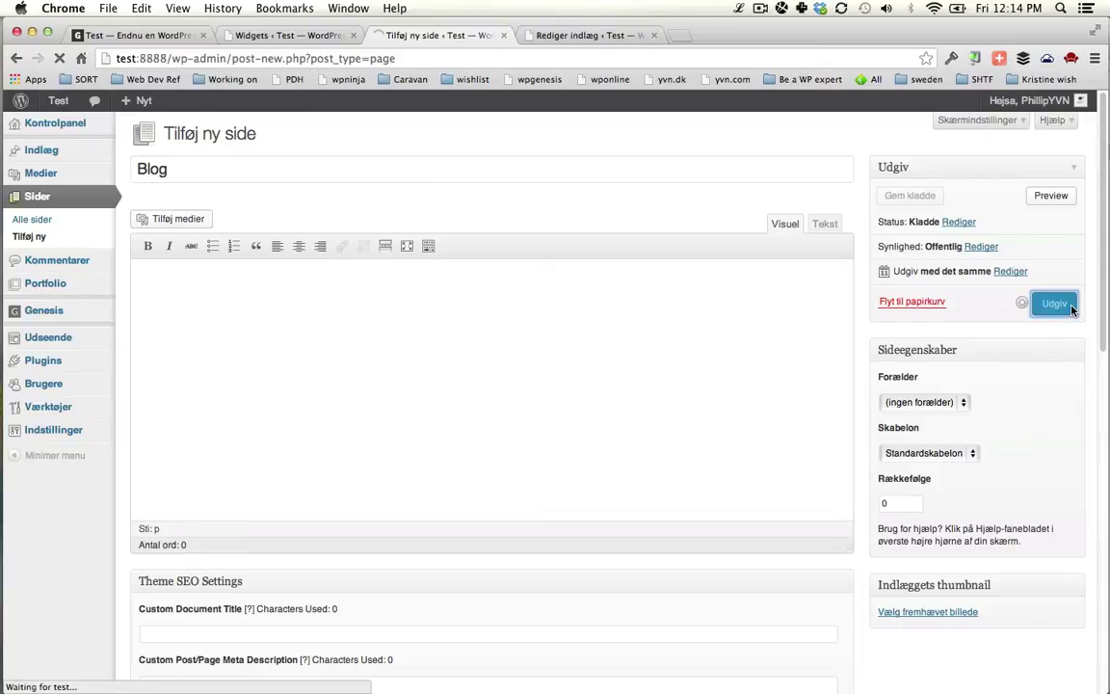
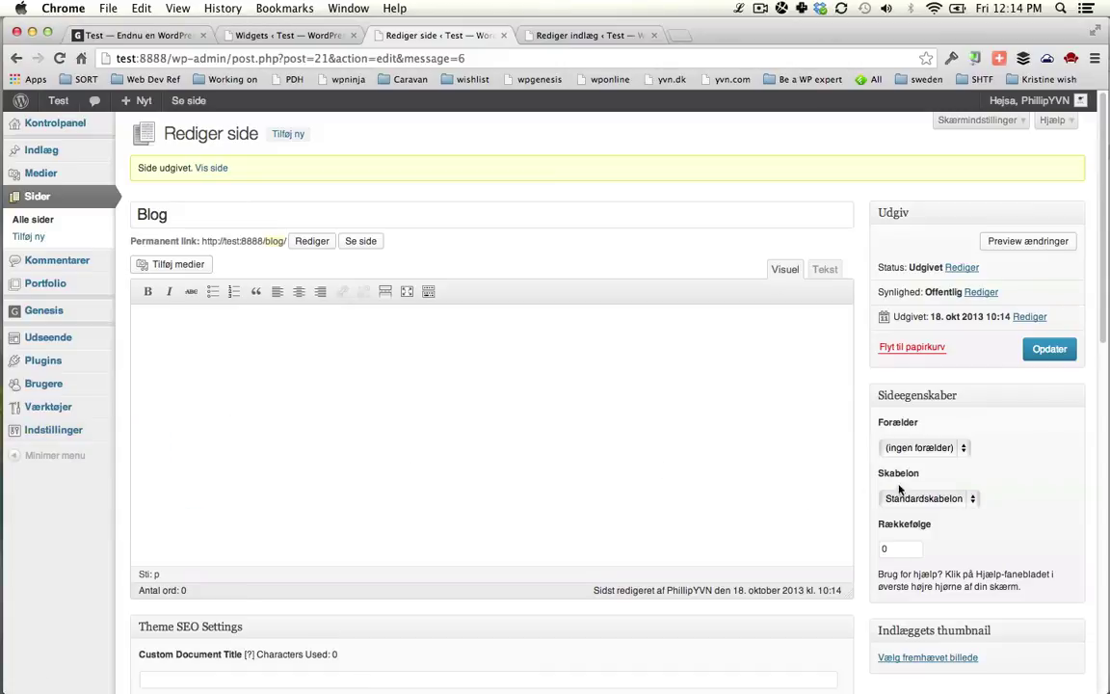
- In the reading settings, use a static front page with Home as the front page and Blog as the posts page, and save
{"action": "mouse_move", "coordinate": [71, 409]}
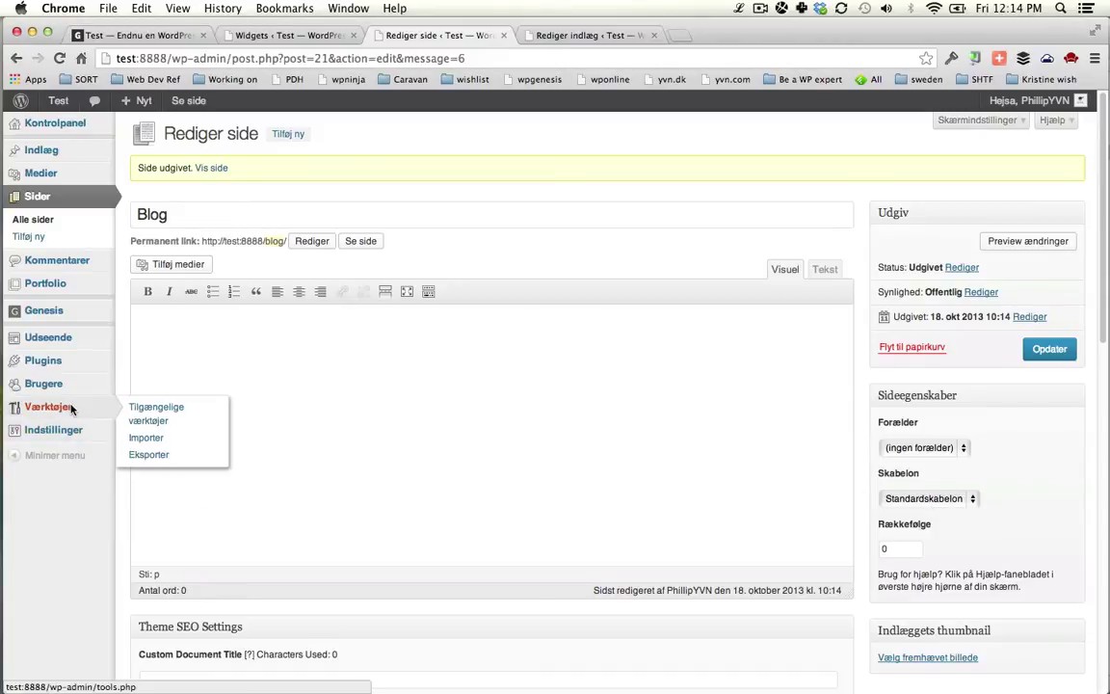
{"action": "mouse_move", "coordinate": [30, 429]}
{"action": "left_click", "coordinate": [153, 463], "text": "super"}
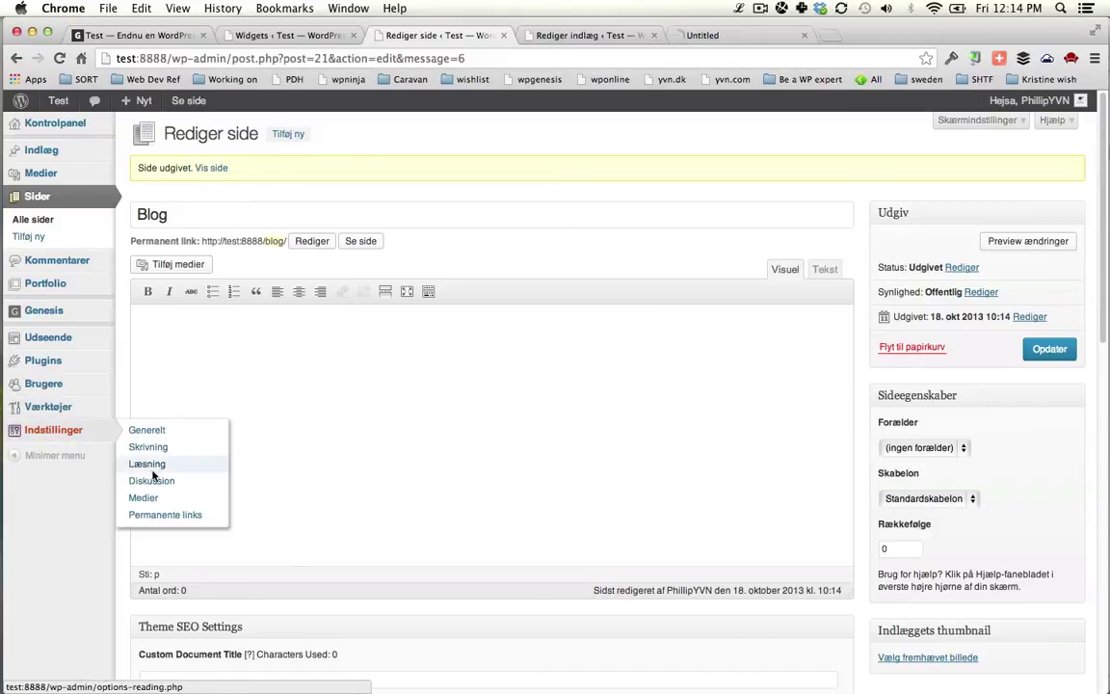
{"action": "key", "text": "ctrl+Tab"}
{"action": "key", "text": "ctrl+Tab"}
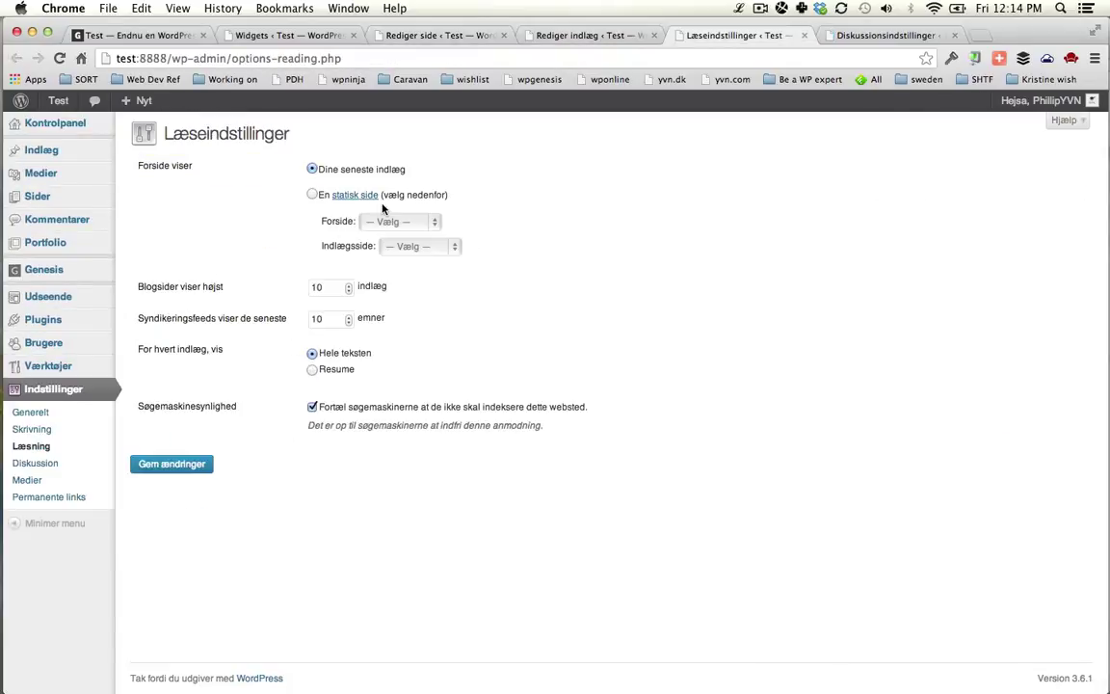
{"action": "right_click", "coordinate": [309, 192]}
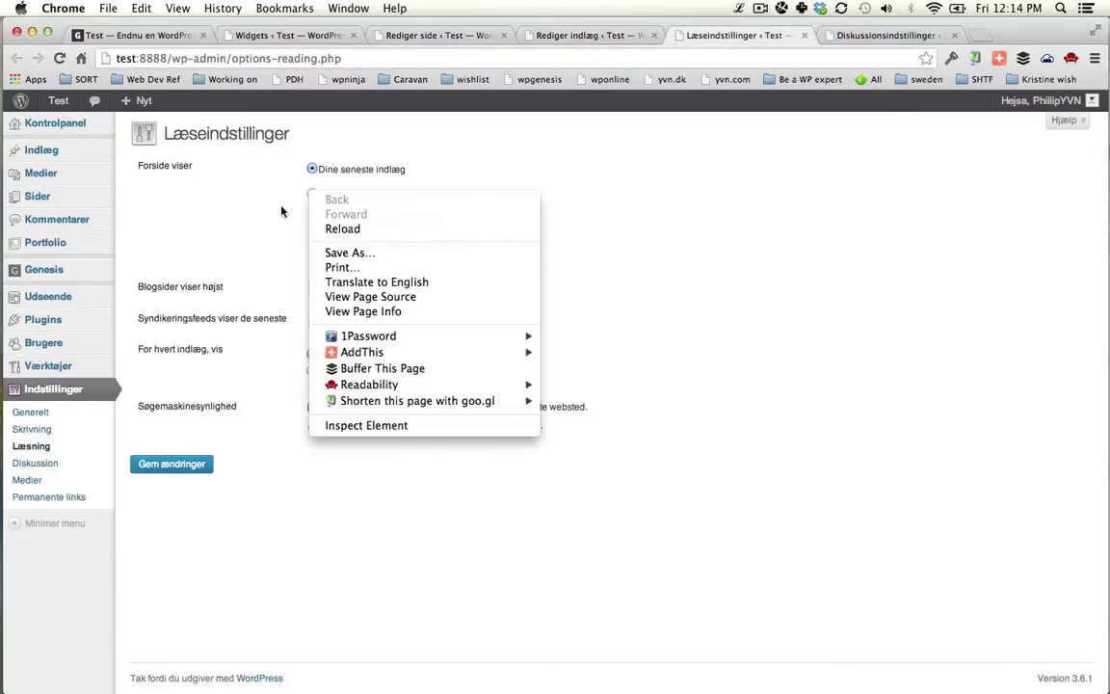
{"action": "left_click", "coordinate": [281, 211]}
{"action": "left_click", "coordinate": [312, 194]}
{"action": "left_click", "coordinate": [385, 221]}
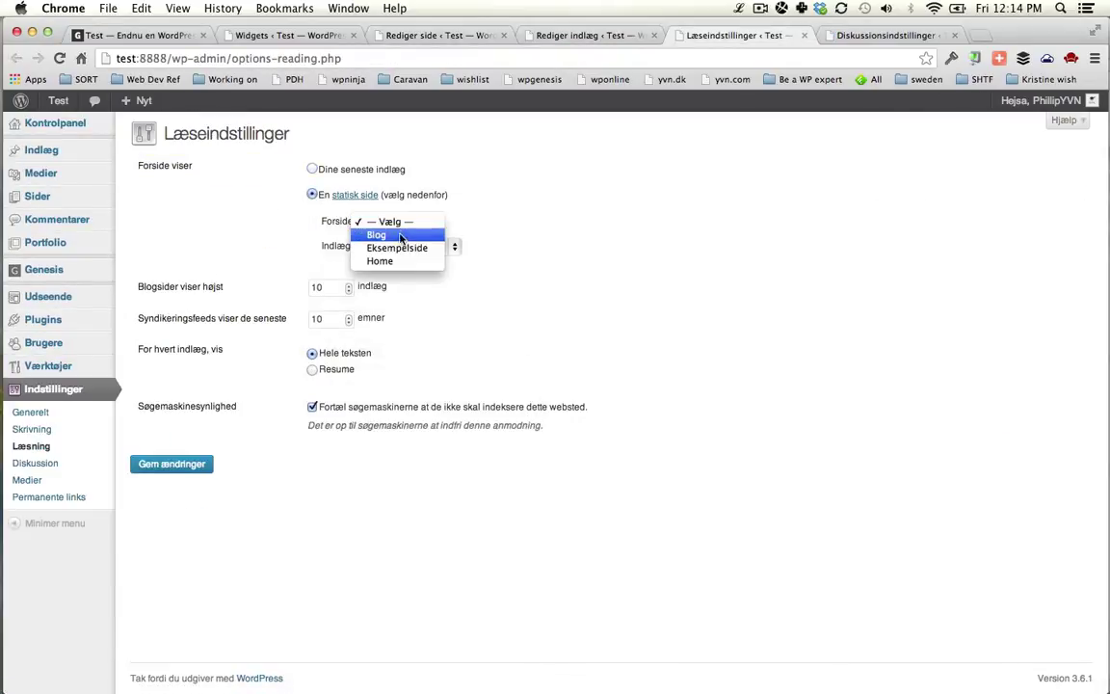
{"action": "left_click", "coordinate": [405, 261]}
{"action": "left_click", "coordinate": [412, 247]}
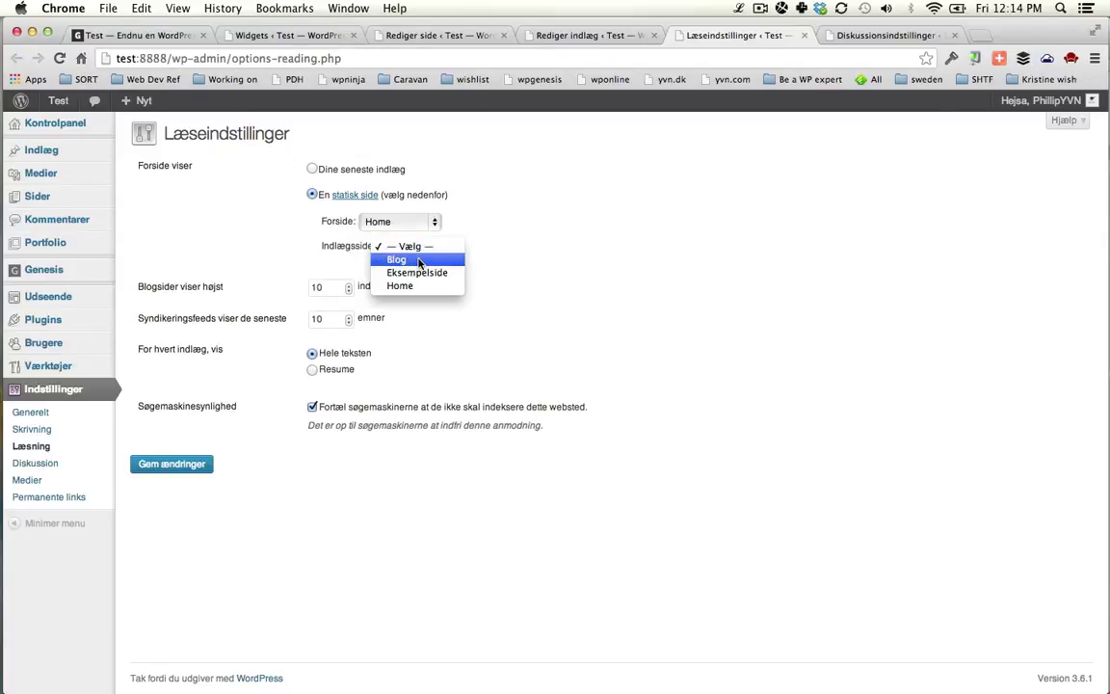
{"action": "left_click", "coordinate": [421, 261]}
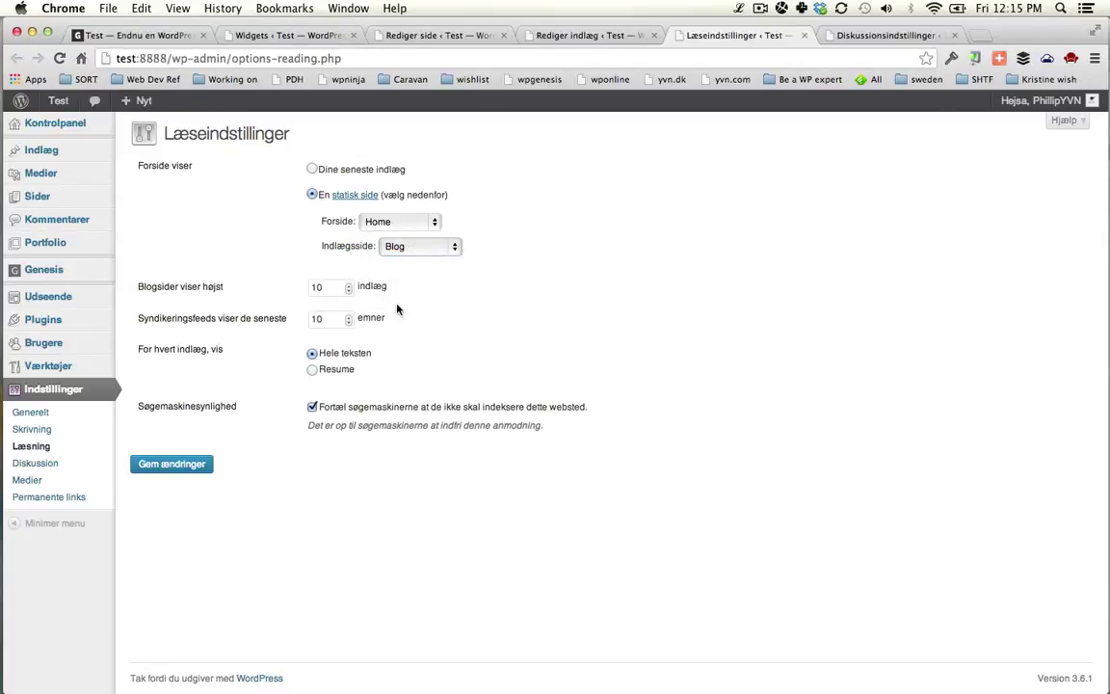
{"action": "left_click", "coordinate": [183, 462]}
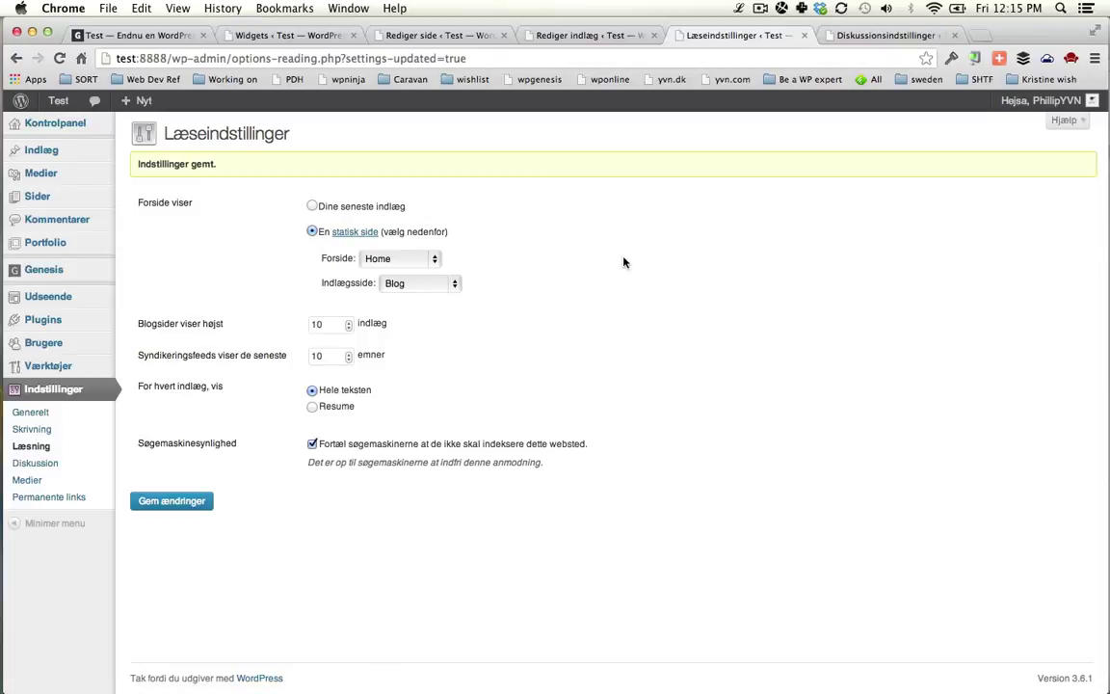
- Add the Blog page to the end of the site's "main" navigation menu and save the menu
{"action": "key", "text": "super+w"}
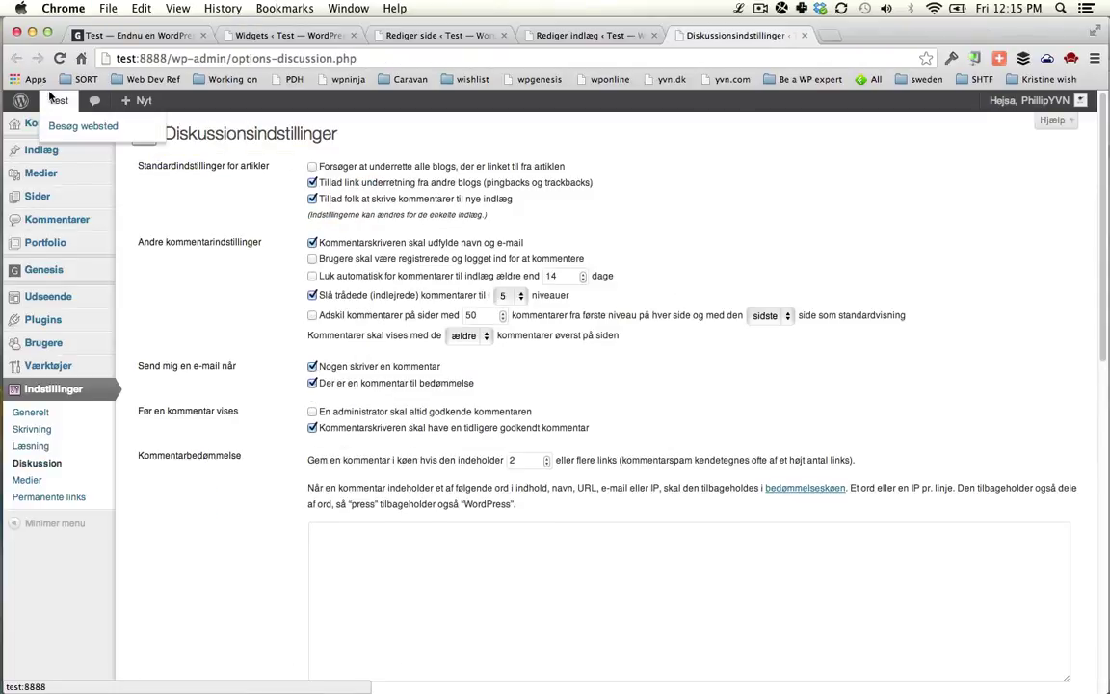
{"action": "left_click", "coordinate": [53, 100], "text": "super"}
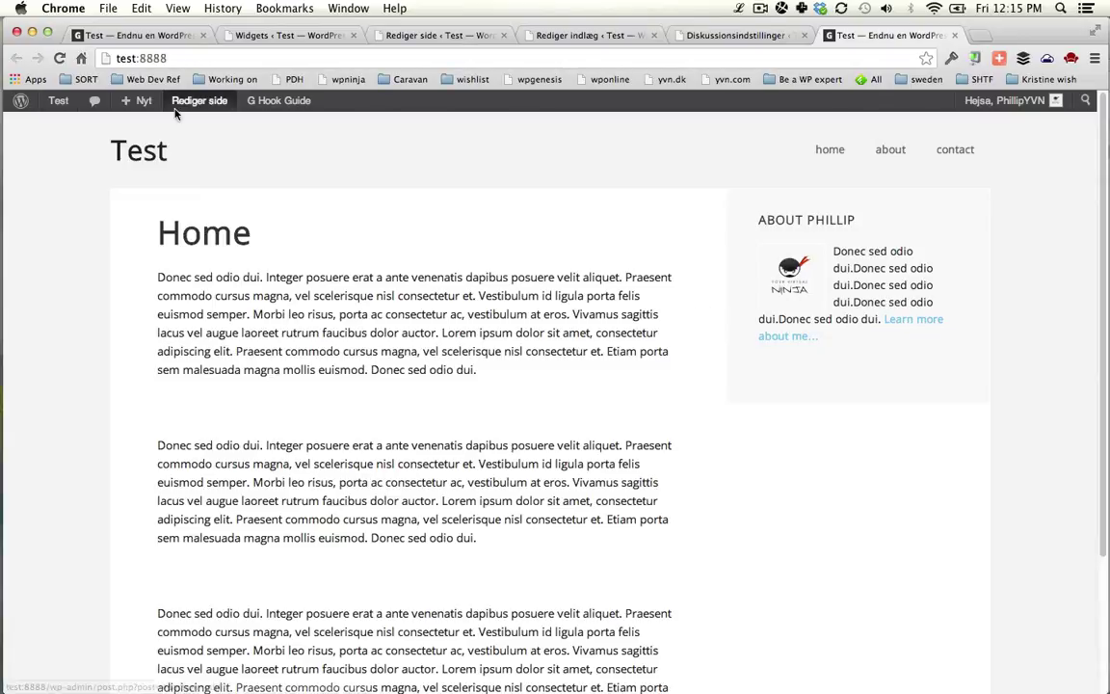
{"action": "mouse_move", "coordinate": [58, 100]}
{"action": "left_click", "coordinate": [72, 211]}
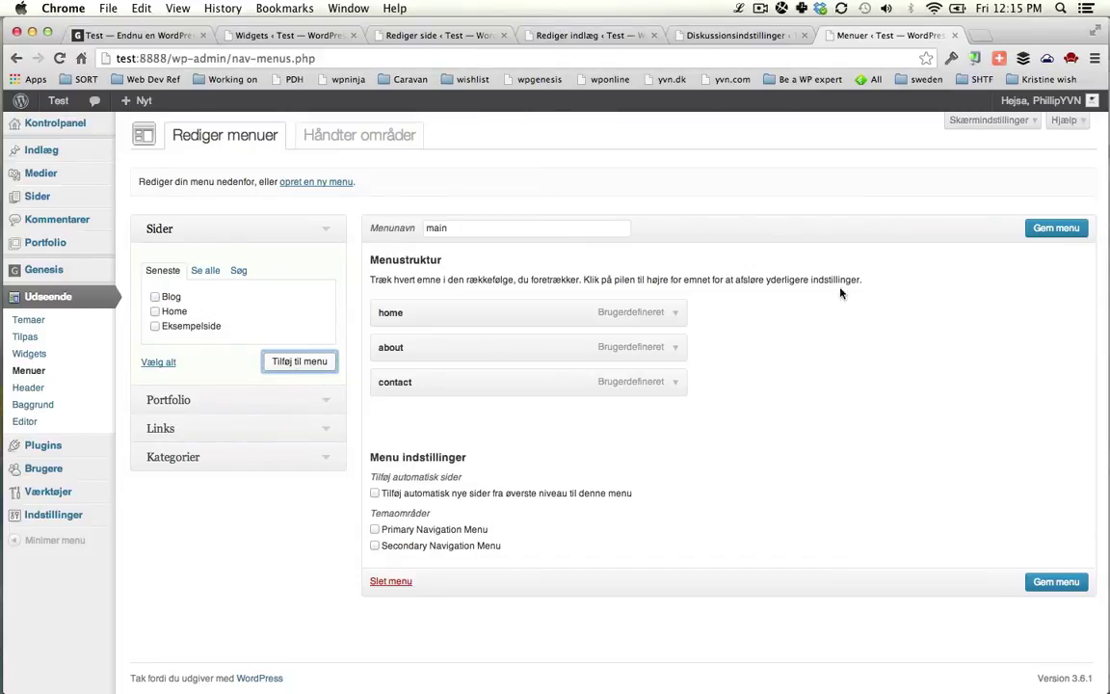
{"action": "left_click", "coordinate": [1056, 227]}
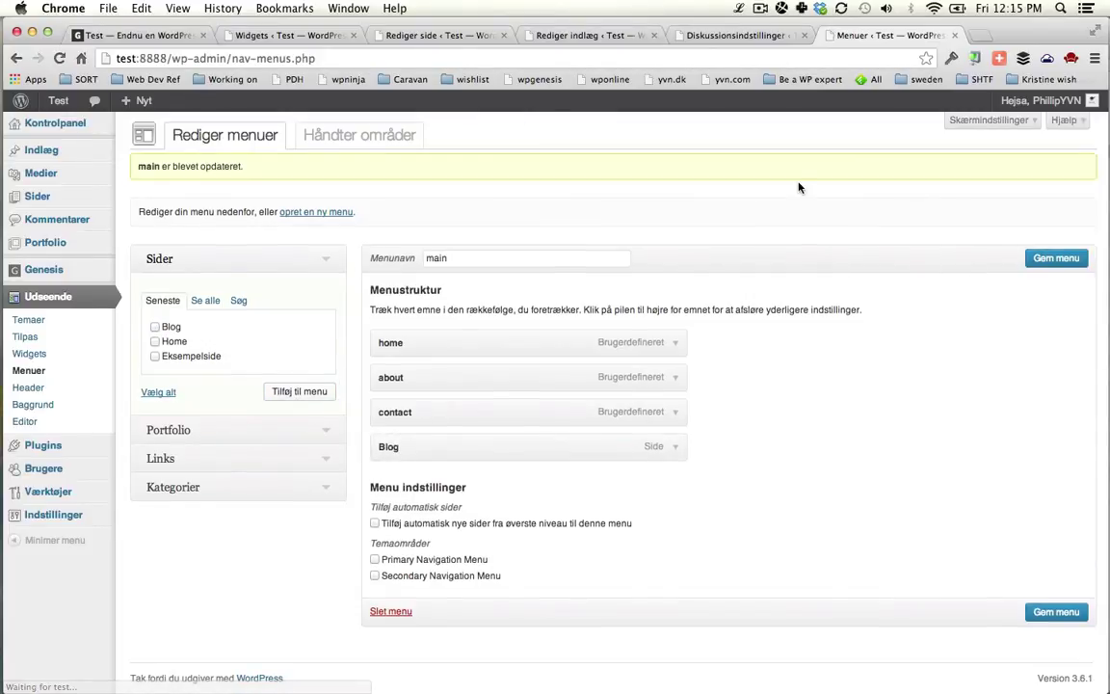
- View the Blog page through the site's navigation menu, and close the discussion settings and Slide 1 editor tabs
{"action": "left_click", "coordinate": [53, 102]}
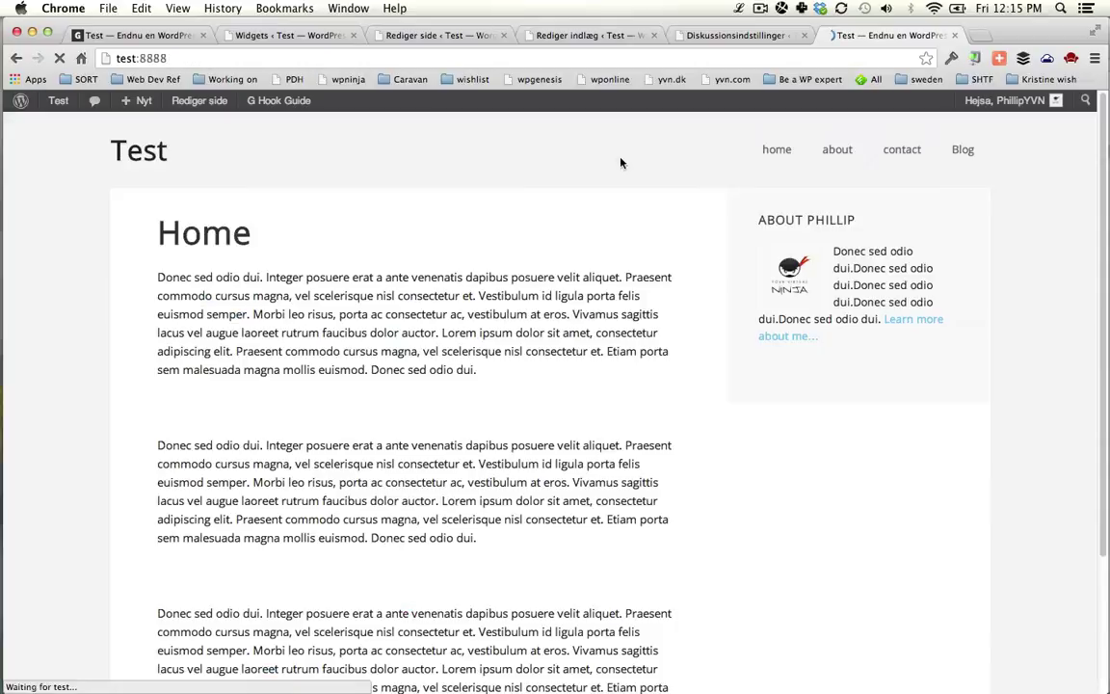
{"action": "left_click", "coordinate": [969, 149]}
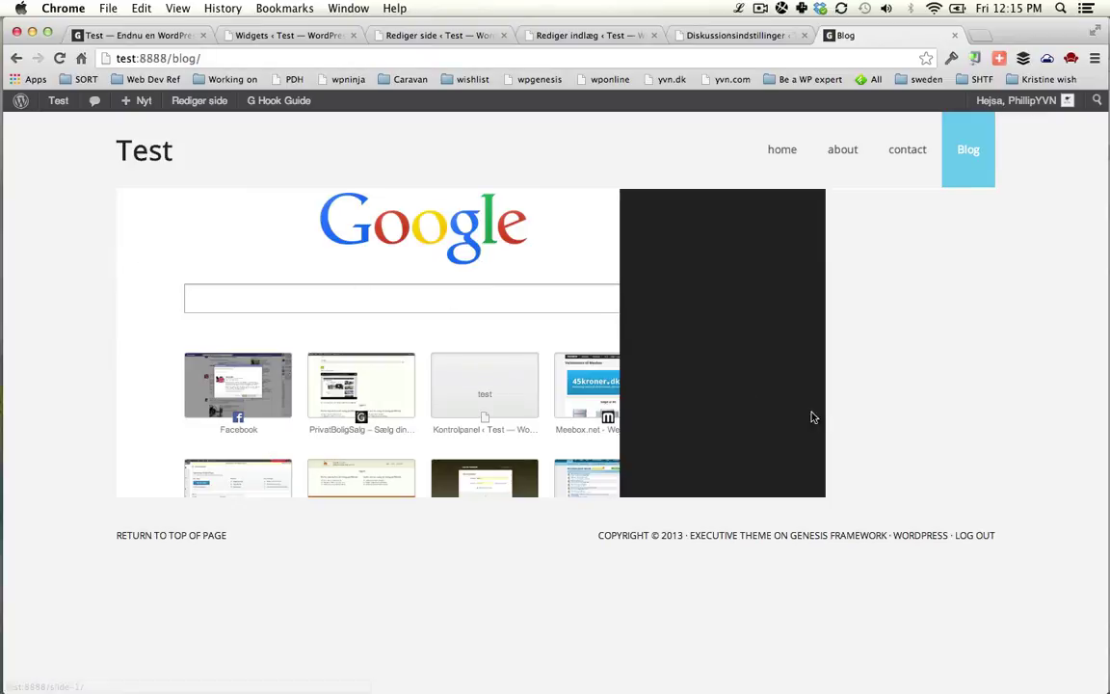
{"action": "key", "text": "ctrl+shift+Tab"}
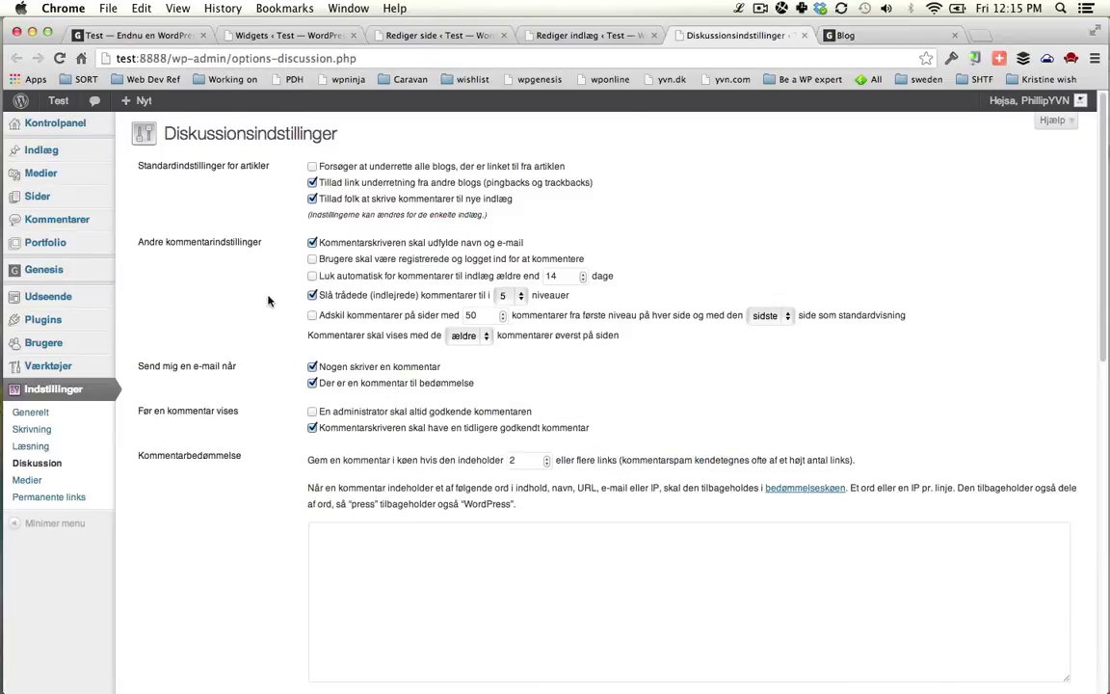
{"action": "key", "text": "ctrl+w"}
{"action": "key", "text": "ctrl+shift+Tab"}
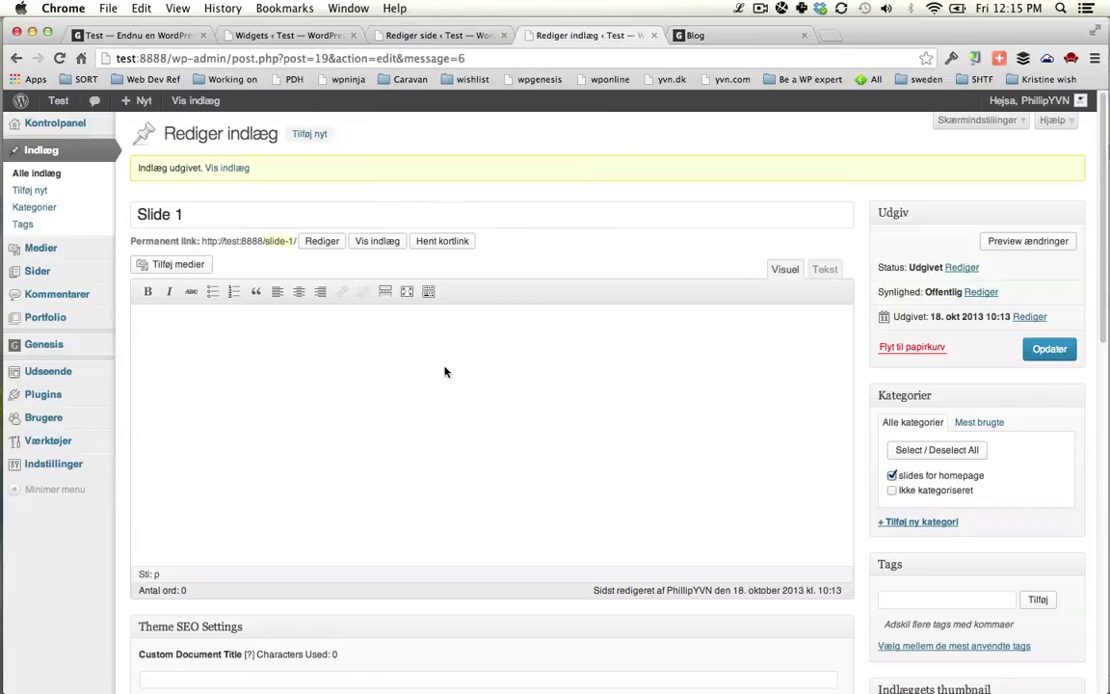
{"action": "key", "text": "ctrl+w"}
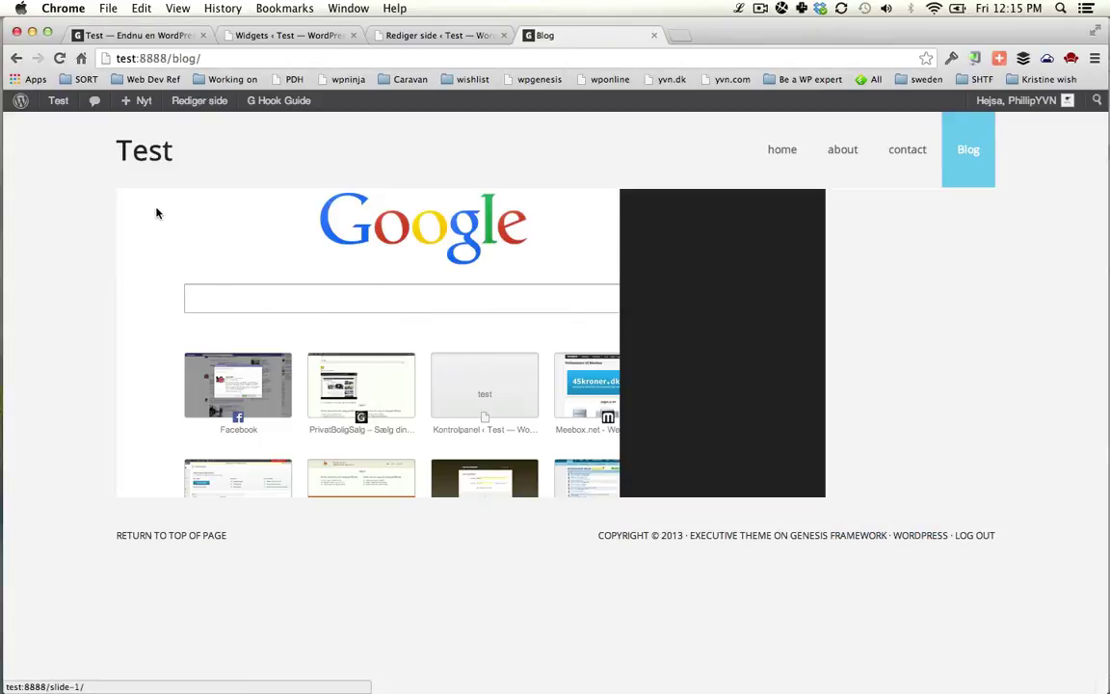
- Open three new post editors in separate browser tabs from the Blog page's editing screen
{"action": "key", "text": "ctrl+shift+Tab"}
{"action": "mouse_move", "coordinate": [43, 150]}
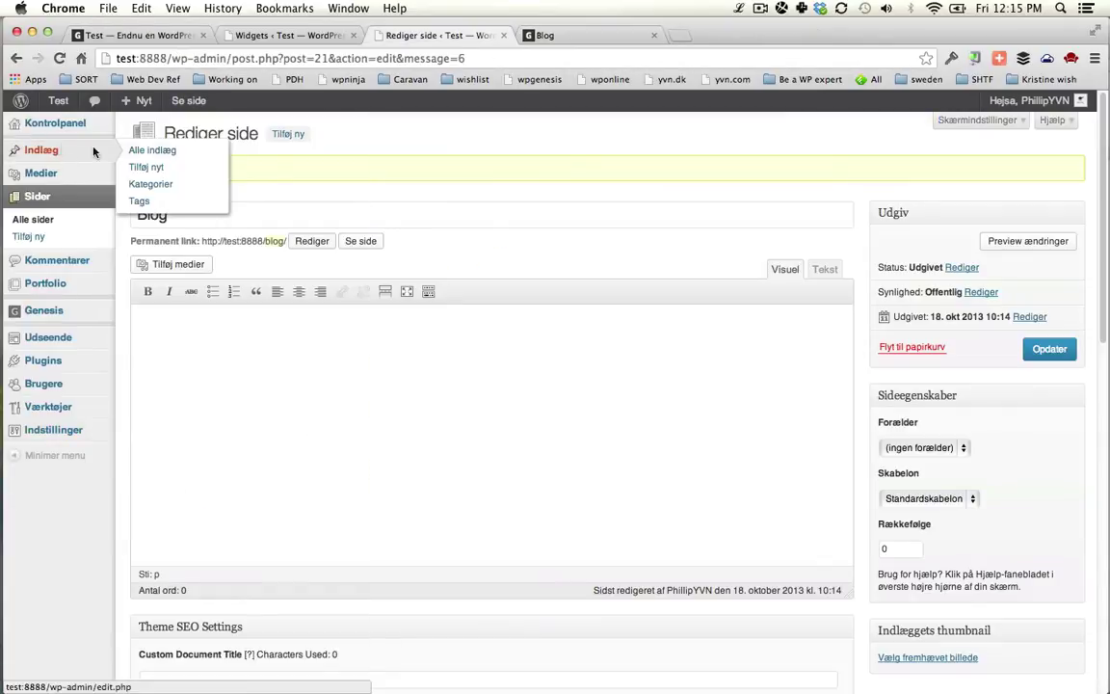
{"action": "left_click", "coordinate": [141, 167], "text": "super"}
{"action": "left_click", "coordinate": [140, 166], "text": "super"}
{"action": "left_click", "coordinate": [141, 167], "text": "super"}
{"action": "key", "text": "ctrl+Tab"}
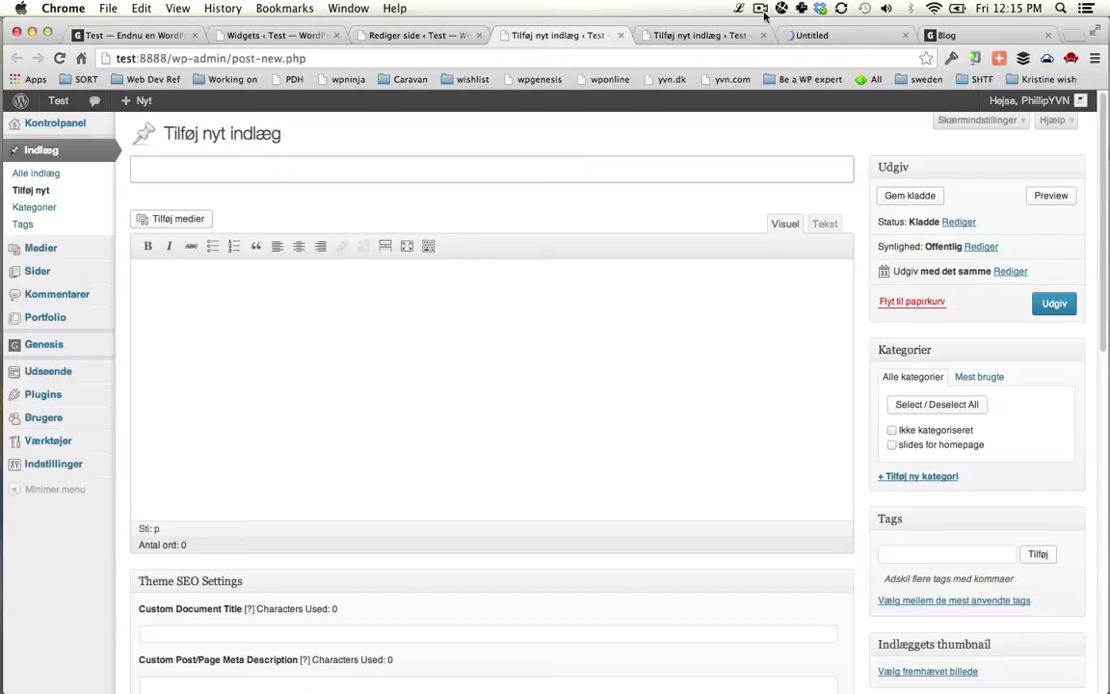
- Title the three new posts with the placeholder text "Malesuada Bibendum", once in the first, twice in the second and three times in the third
{"action": "left_click", "coordinate": [738, 9]}
{"action": "left_click", "coordinate": [455, 146]}
{"action": "type", "text": "Malesuada Bibendum"}
{"action": "key", "text": "ctrl+Tab"}
{"action": "type", "text": "Malesuada Bibendum"}
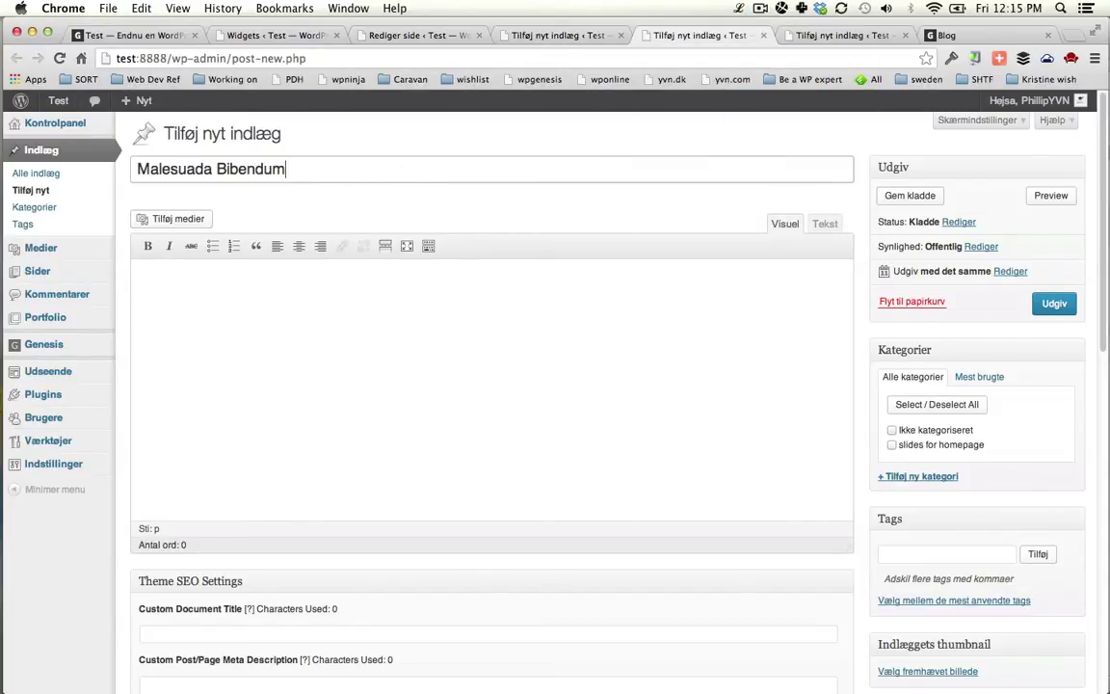
{"action": "type", "text": "Malesuada Bibendum"}
{"action": "key", "text": "ctrl+Tab"}
{"action": "type", "text": "Malesuada Bibendum"}
{"action": "key", "text": "super+v"}
{"action": "key", "text": "super+v"}
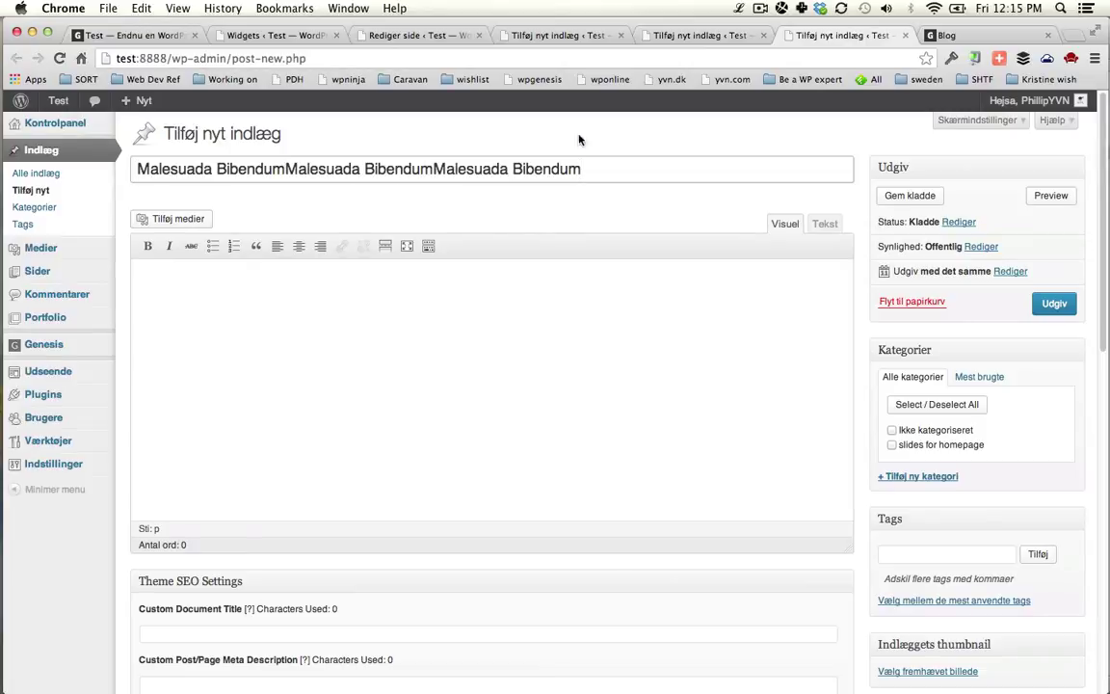
- Fill the post bodies with a generated lorem ipsum paragraph, once in the third post, twice in the second and three times in the first
{"action": "left_click", "coordinate": [739, 9]}
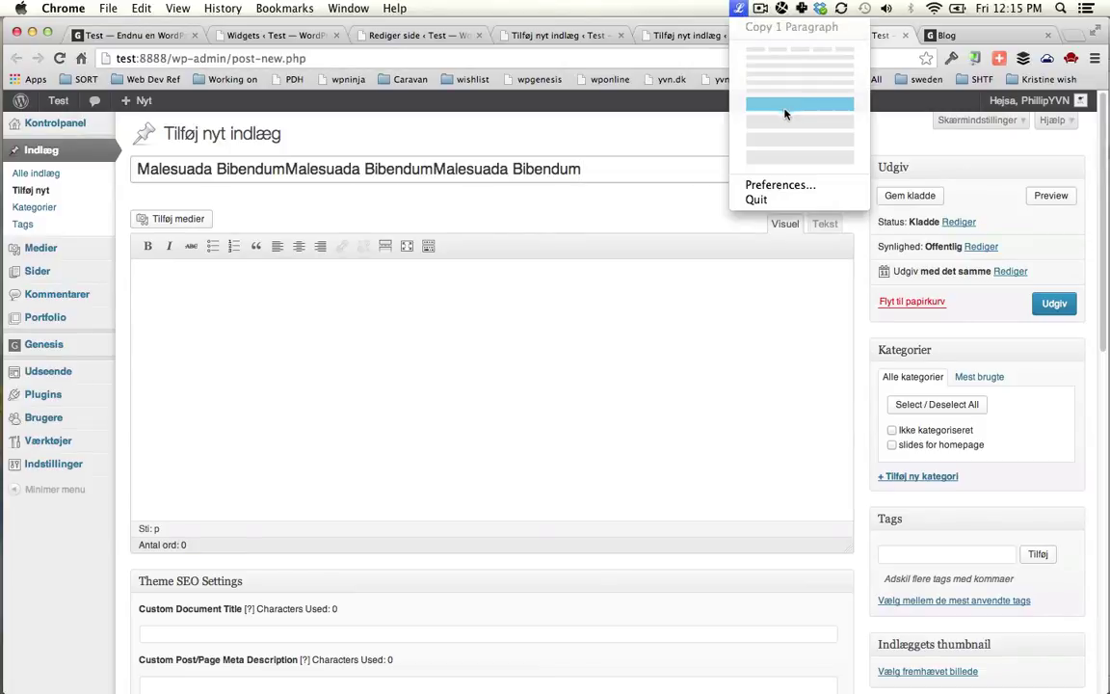
{"action": "left_click", "coordinate": [784, 146]}
{"action": "left_click", "coordinate": [454, 361]}
{"action": "key", "text": "super+v"}
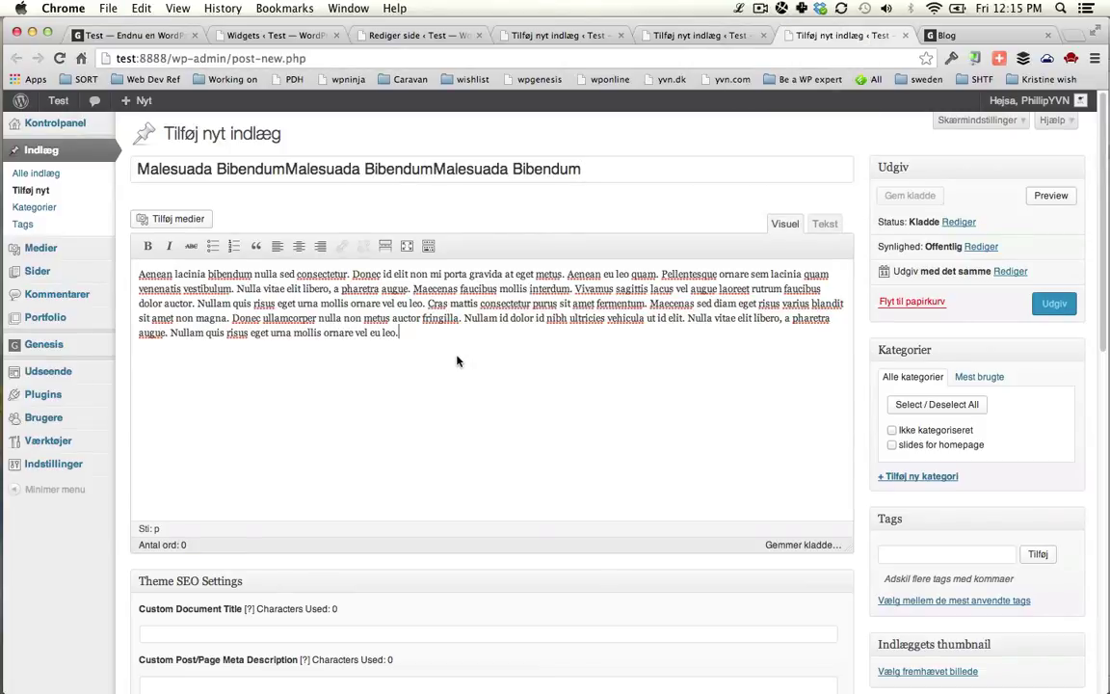
{"action": "key", "text": "ctrl+shift+Tab"}
{"action": "left_click", "coordinate": [405, 365]}
{"action": "key", "text": "super+v"}
{"action": "key", "text": "super+v"}
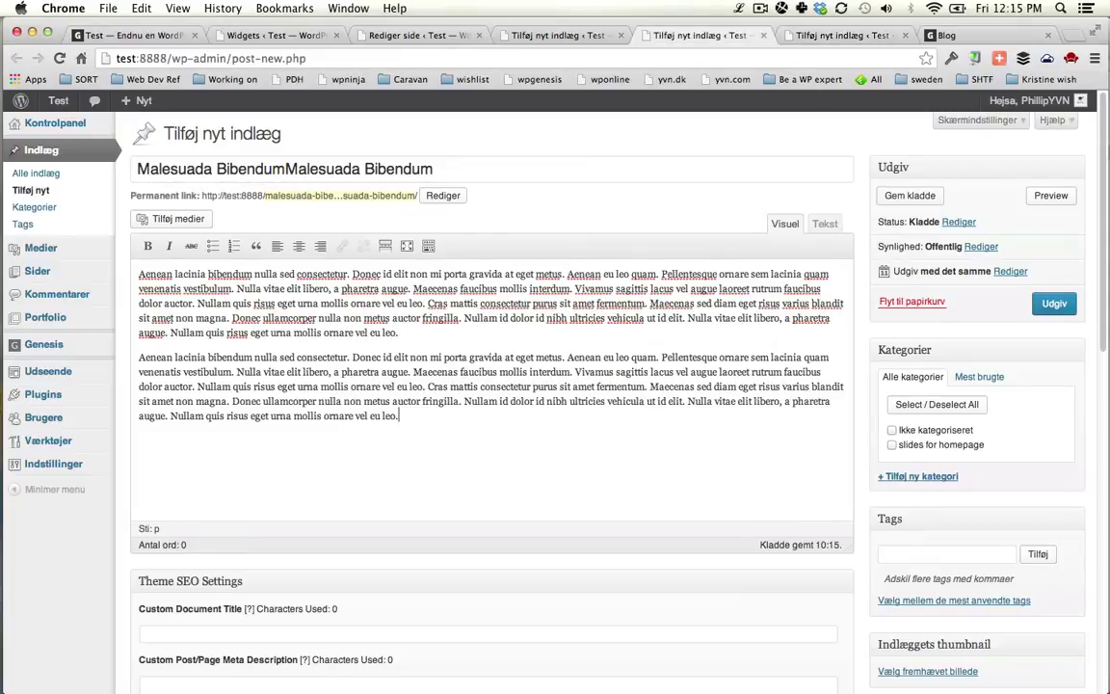
{"action": "key", "text": "ctrl+shift+Tab"}
{"action": "left_click", "coordinate": [389, 365]}
{"action": "key", "text": "super+v"}
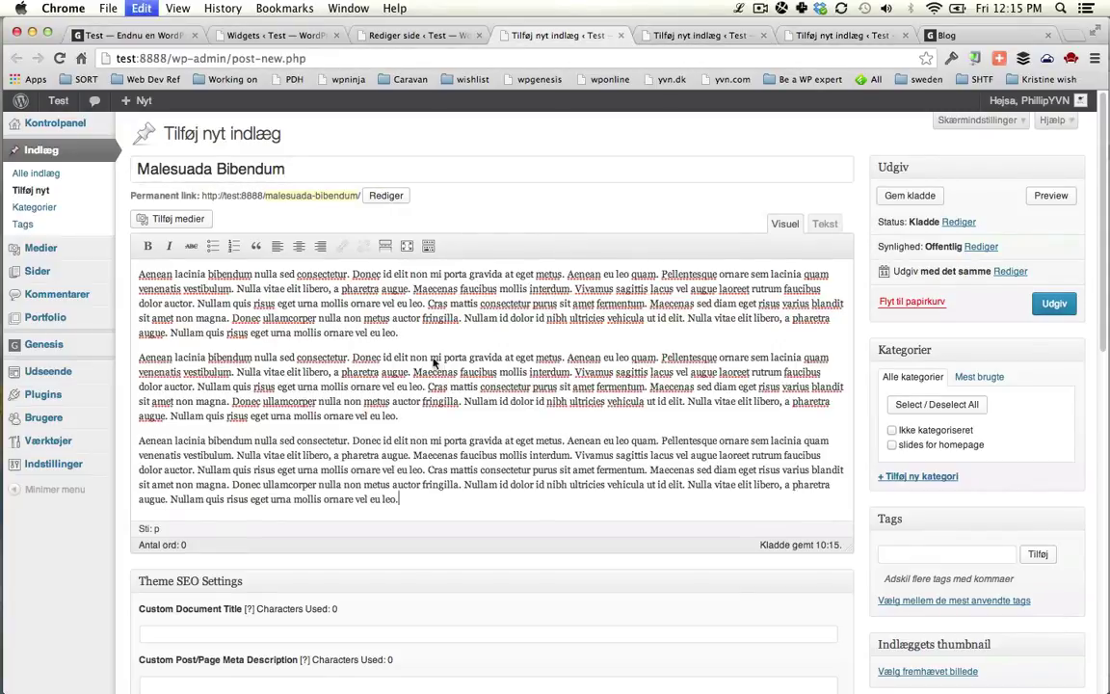
- Set the Google screenshot from the media library as the featured image of the "Malesuada Bibendum" post
{"action": "scroll", "coordinate": [1053, 321], "scroll_direction": "down", "scroll_amount": 4}
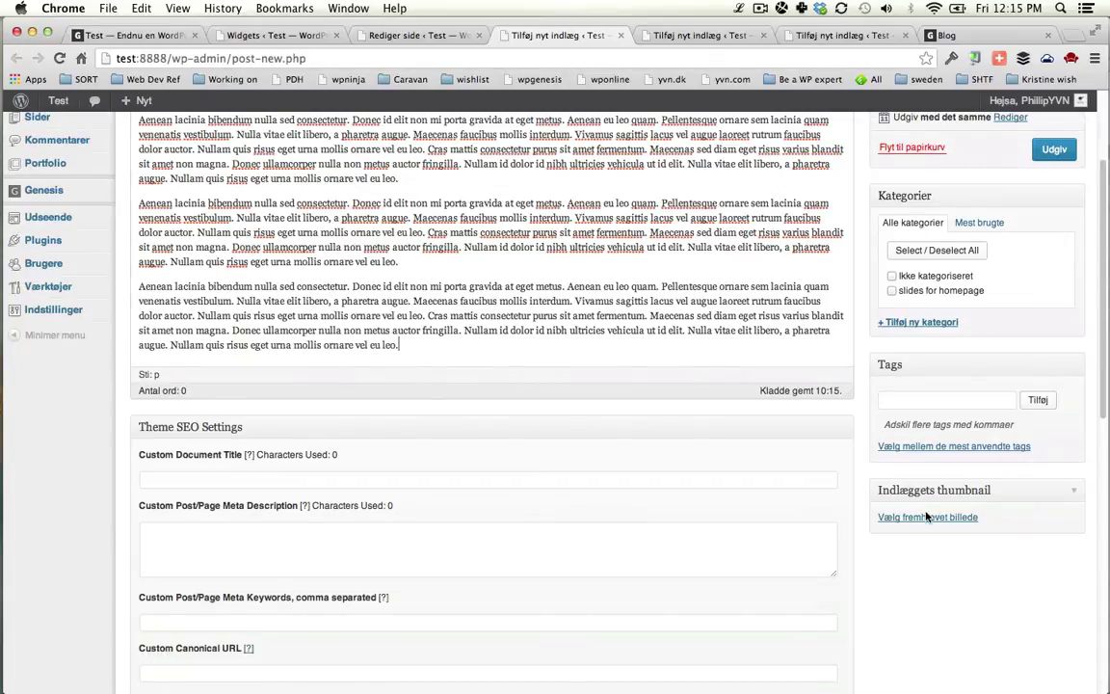
{"action": "left_click", "coordinate": [925, 515]}
{"action": "left_click", "coordinate": [93, 269]}
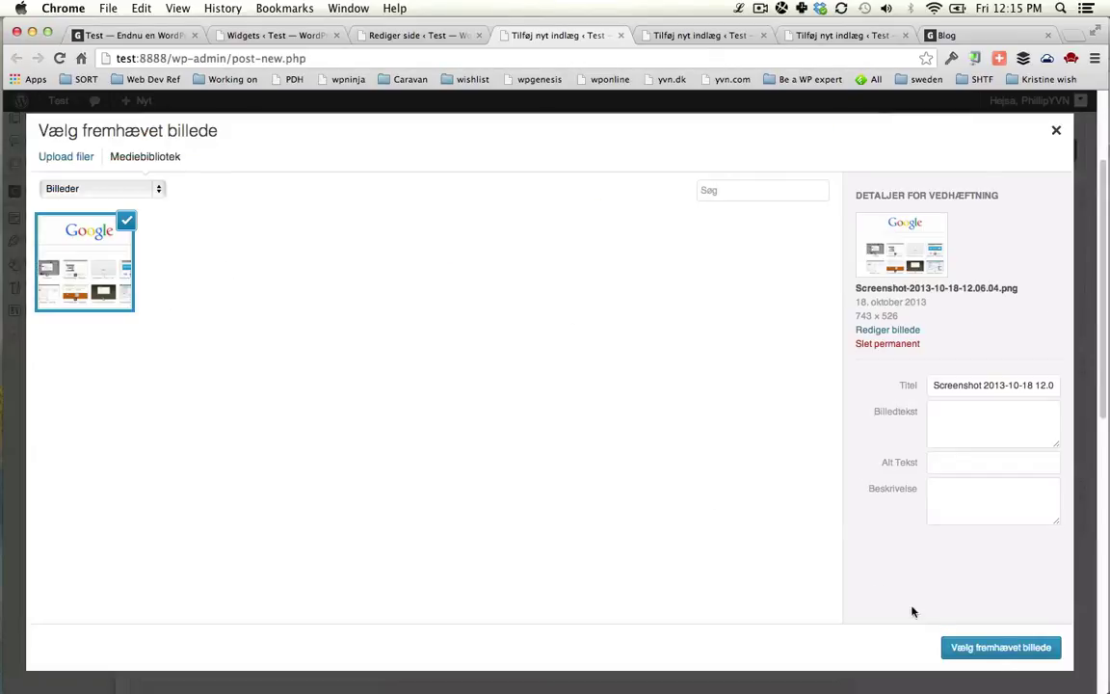
{"action": "left_click", "coordinate": [971, 648]}
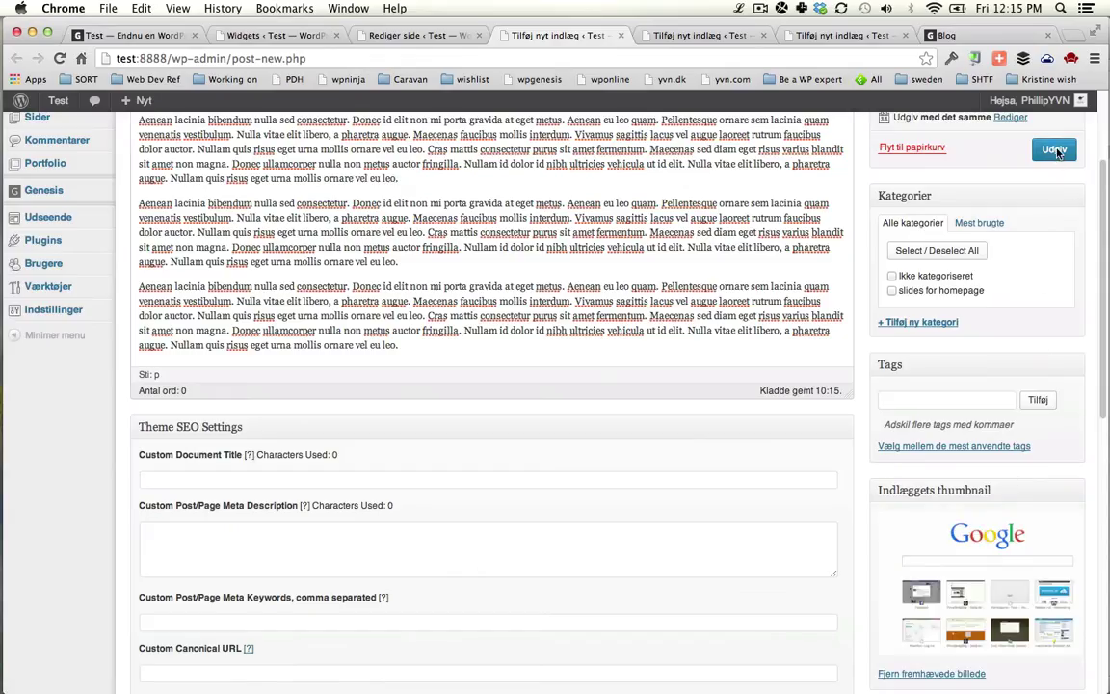
- Add a new category named "posts" to the first "Malesuada Bibendum" post and publish the post
{"action": "left_click", "coordinate": [915, 322]}
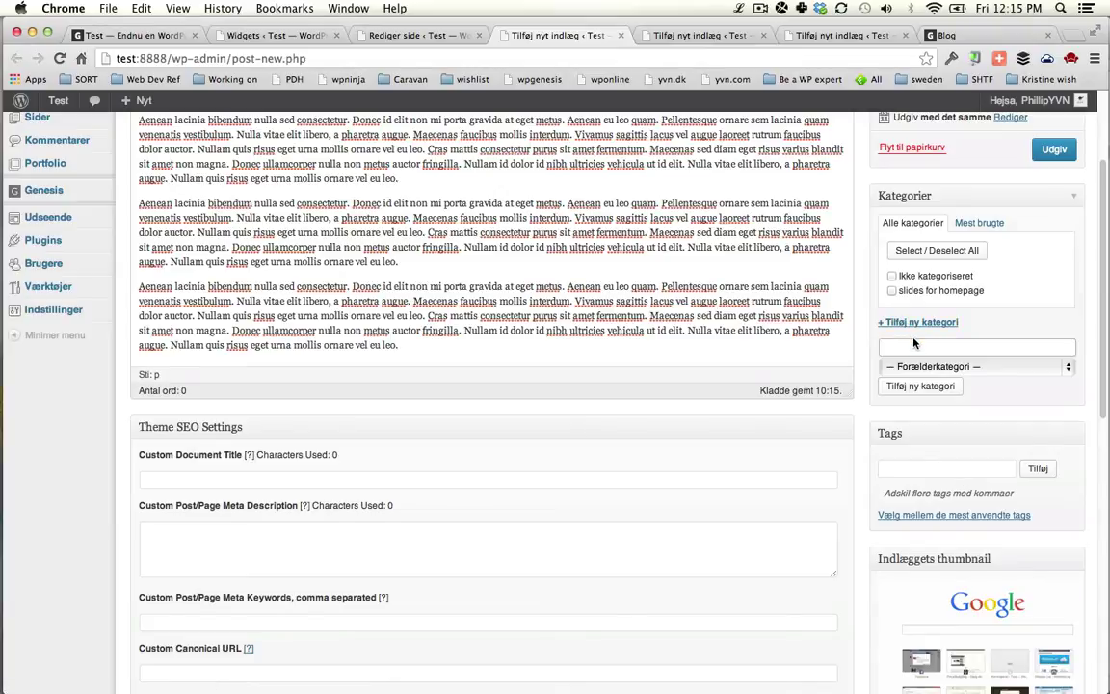
{"action": "type", "text": "posts"}
{"action": "left_click", "coordinate": [940, 386]}
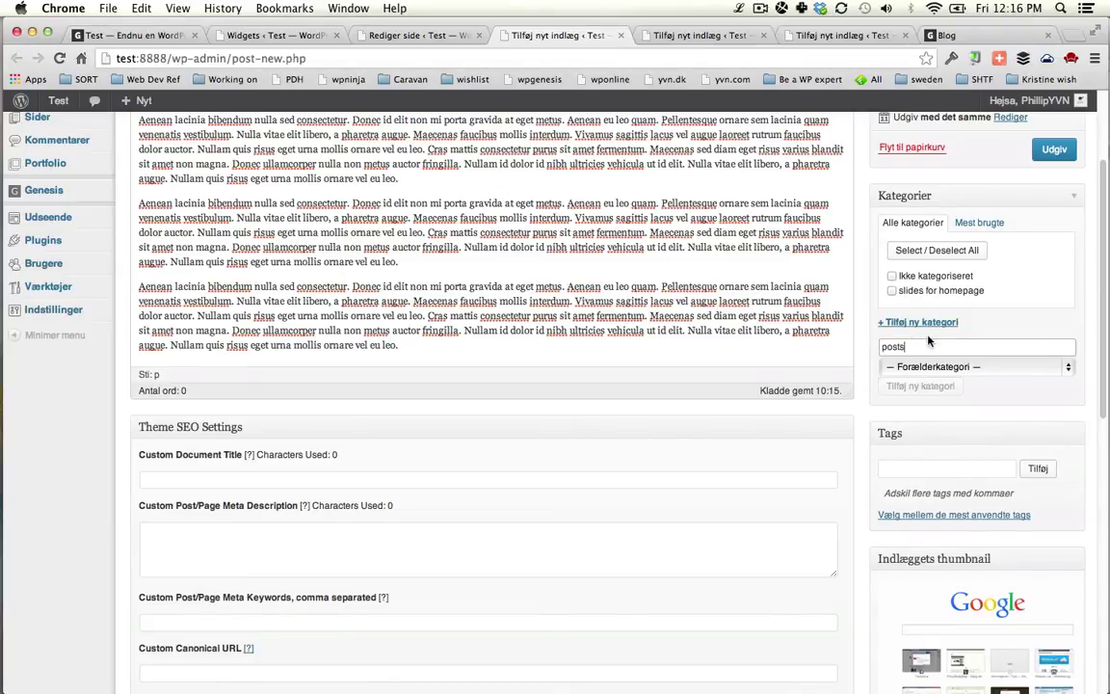
{"action": "left_click", "coordinate": [1055, 148]}
- Set the Google screenshot as the featured image of the second new post and publish it
{"action": "scroll", "coordinate": [964, 395], "scroll_direction": "down", "scroll_amount": 3}
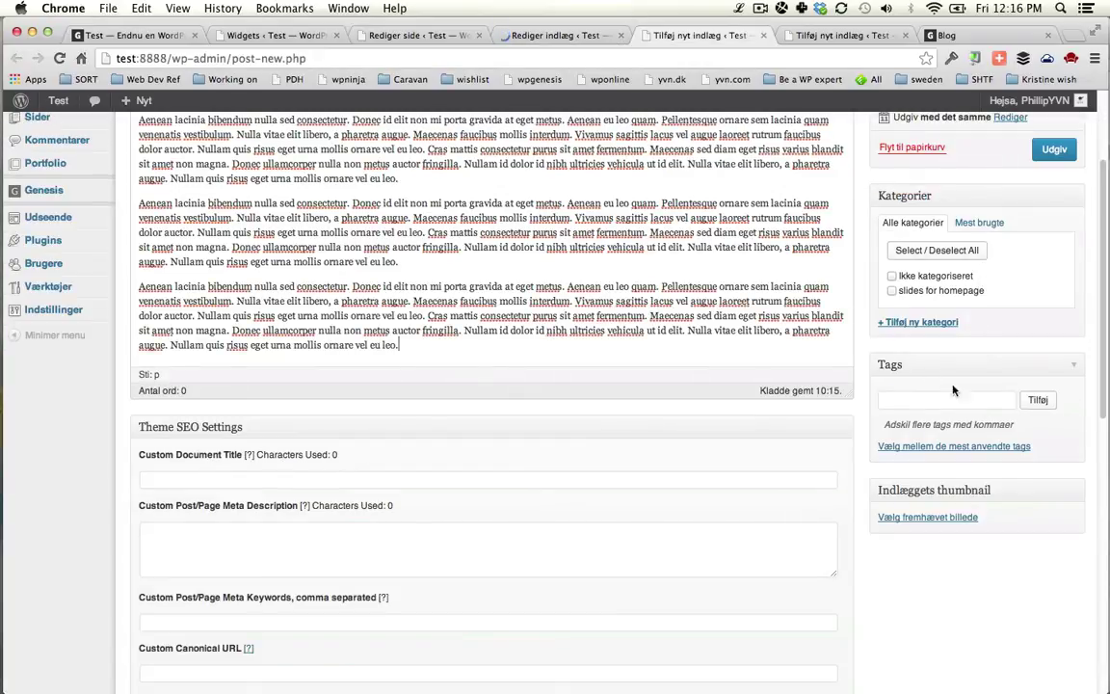
{"action": "left_click", "coordinate": [920, 517]}
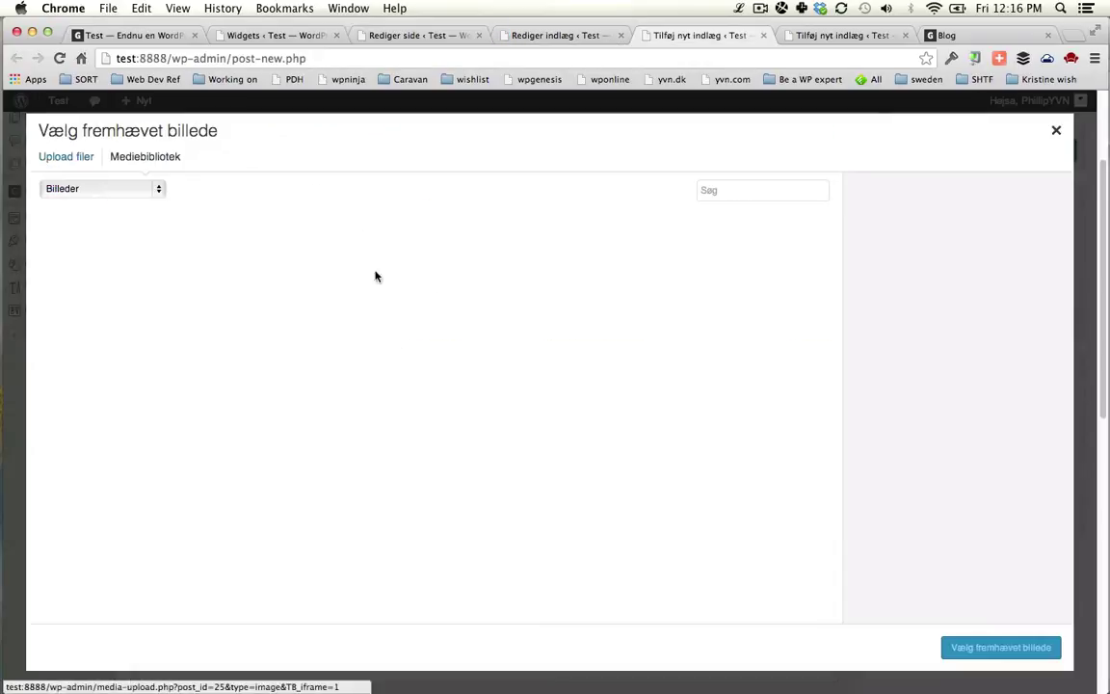
{"action": "left_click", "coordinate": [60, 274]}
{"action": "left_click", "coordinate": [964, 647]}
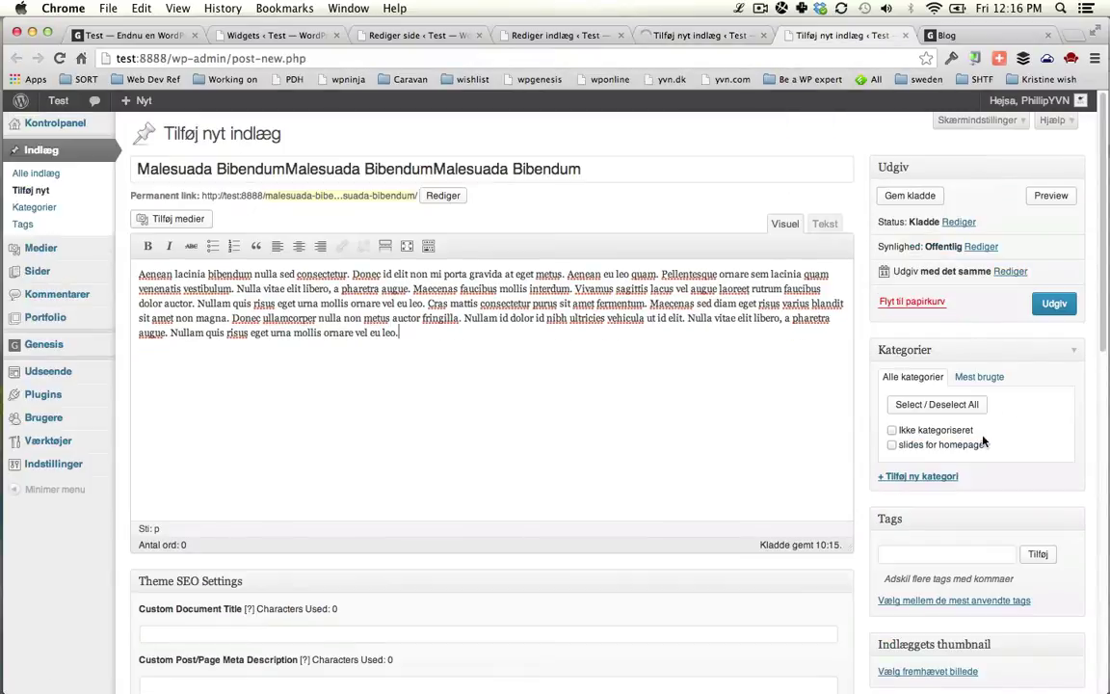
- Give the third post, with the title text repeated three times, the Google screenshot as featured image and publish it
{"action": "scroll", "coordinate": [901, 458], "scroll_direction": "down", "scroll_amount": 5}
{"action": "left_click", "coordinate": [927, 518]}
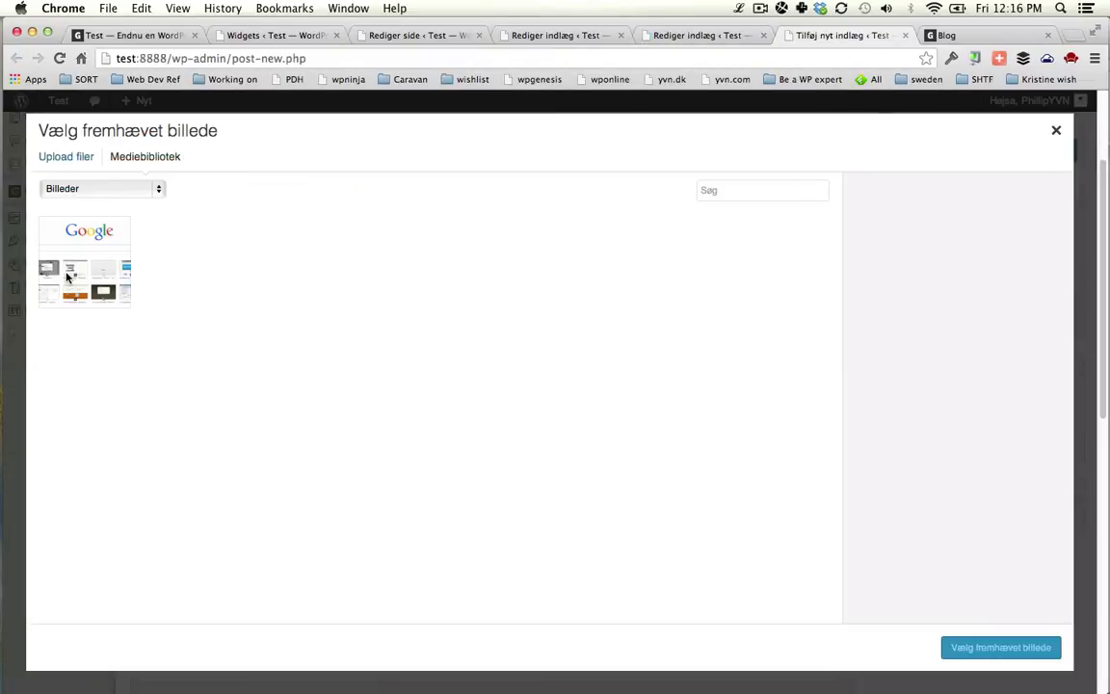
{"action": "left_click", "coordinate": [67, 271]}
{"action": "left_click", "coordinate": [1002, 647]}
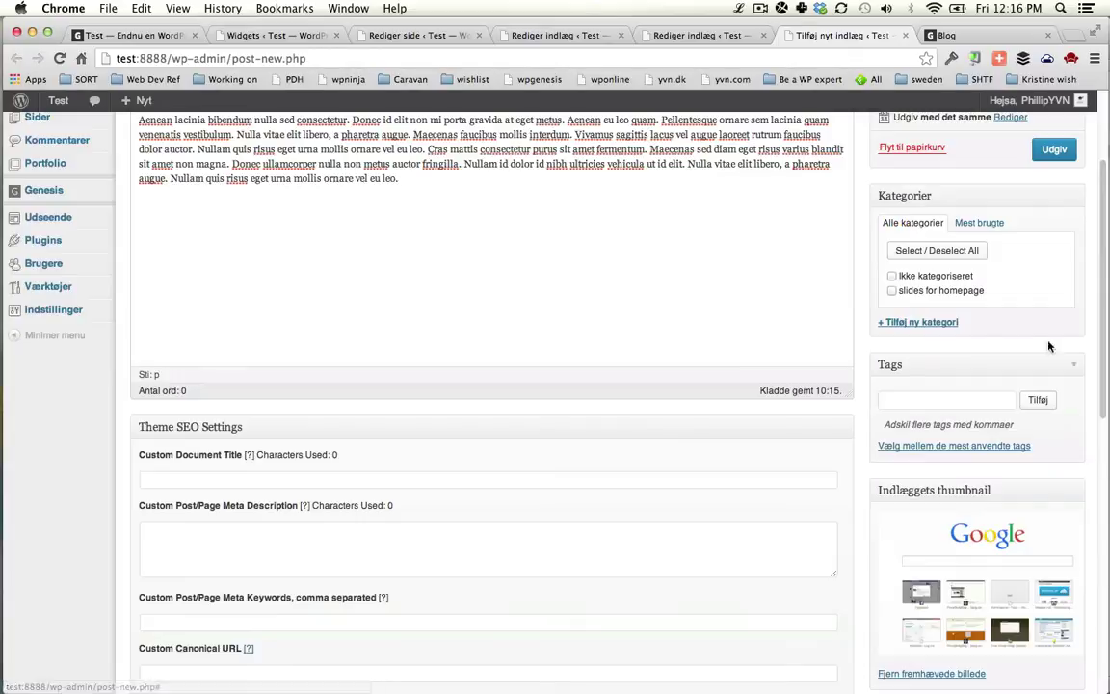
{"action": "left_click", "coordinate": [1054, 149]}
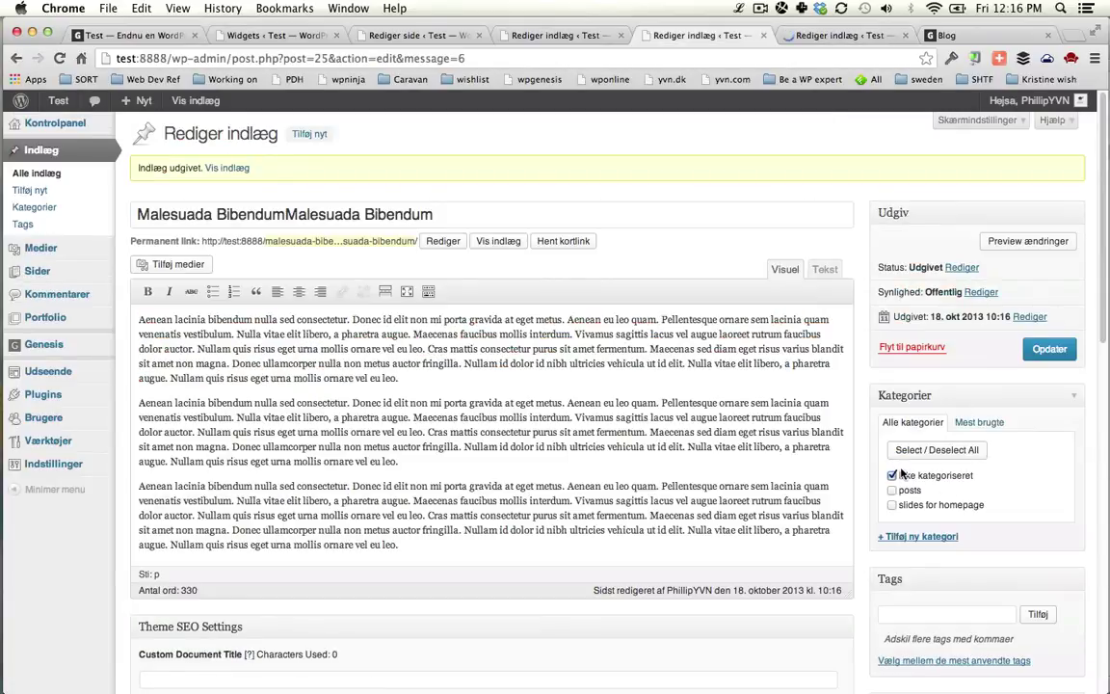
- Assign the second and third posts to the "posts" category instead of "Ikke kategoriseret" and update both
{"action": "left_click", "coordinate": [891, 489]}
{"action": "left_click", "coordinate": [1028, 349]}
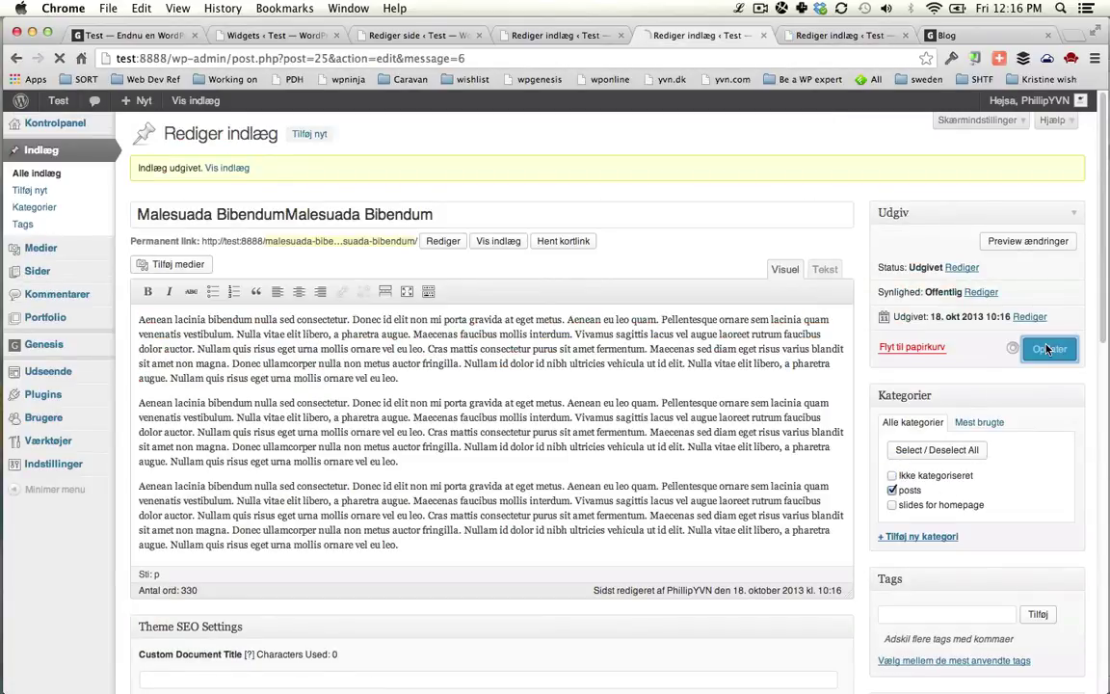
{"action": "key", "text": "ctrl+Tab"}
{"action": "left_click", "coordinate": [929, 474]}
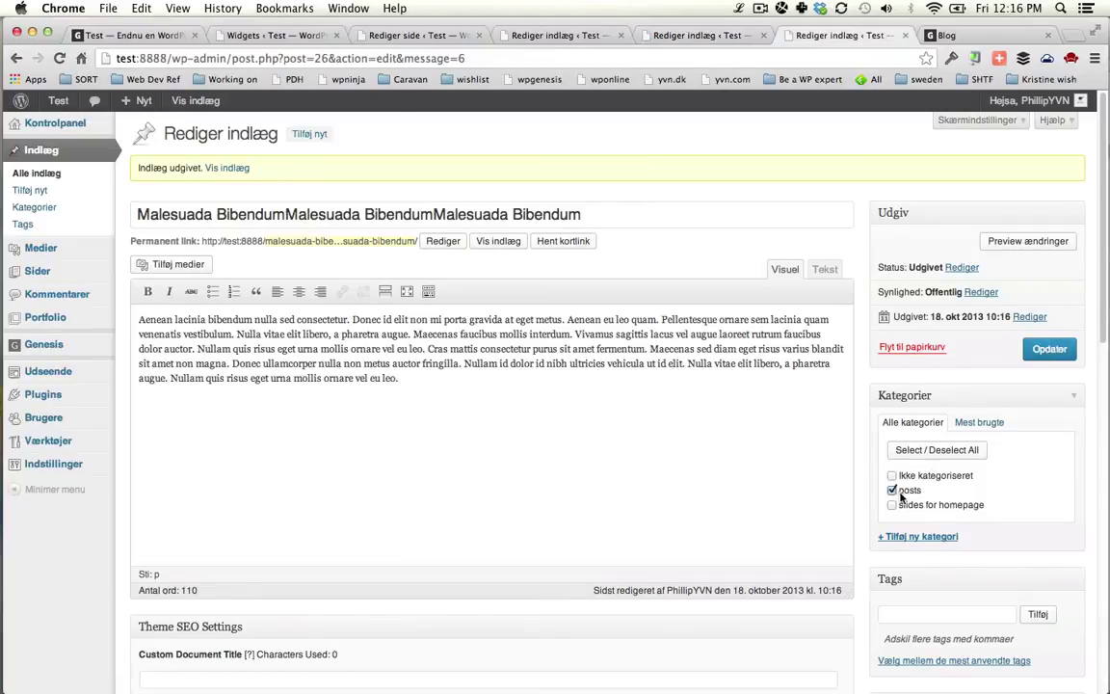
{"action": "key", "text": "Return"}
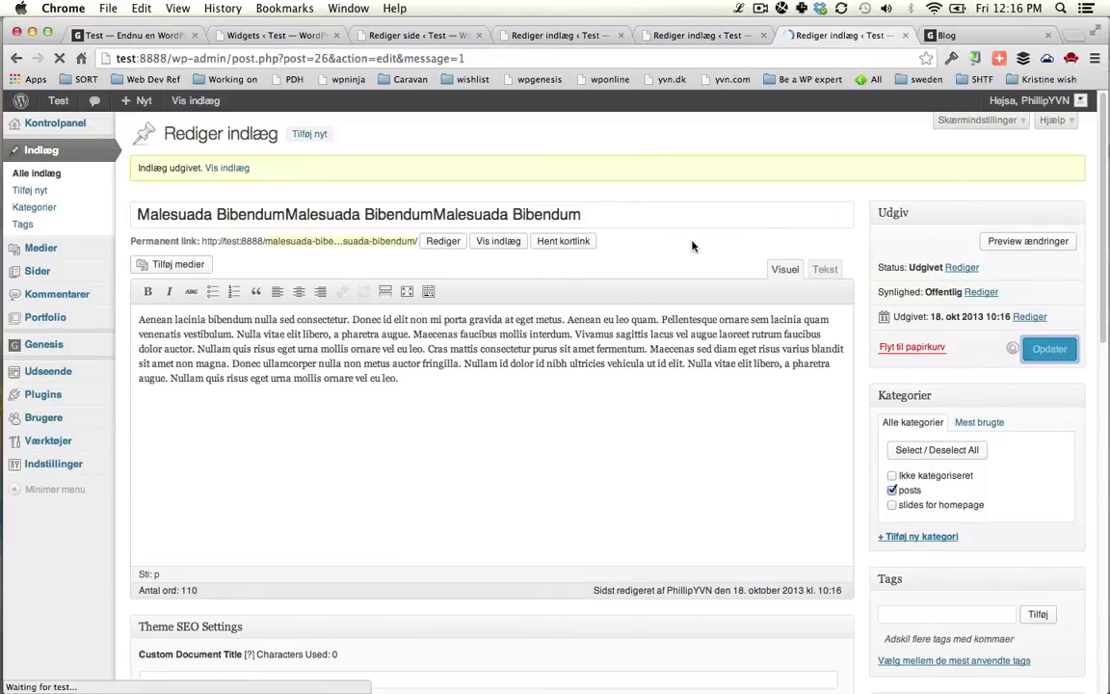
- Reload the live Blog page, then set the page's template to Blog and update it
{"action": "key", "text": "ctrl+Tab"}
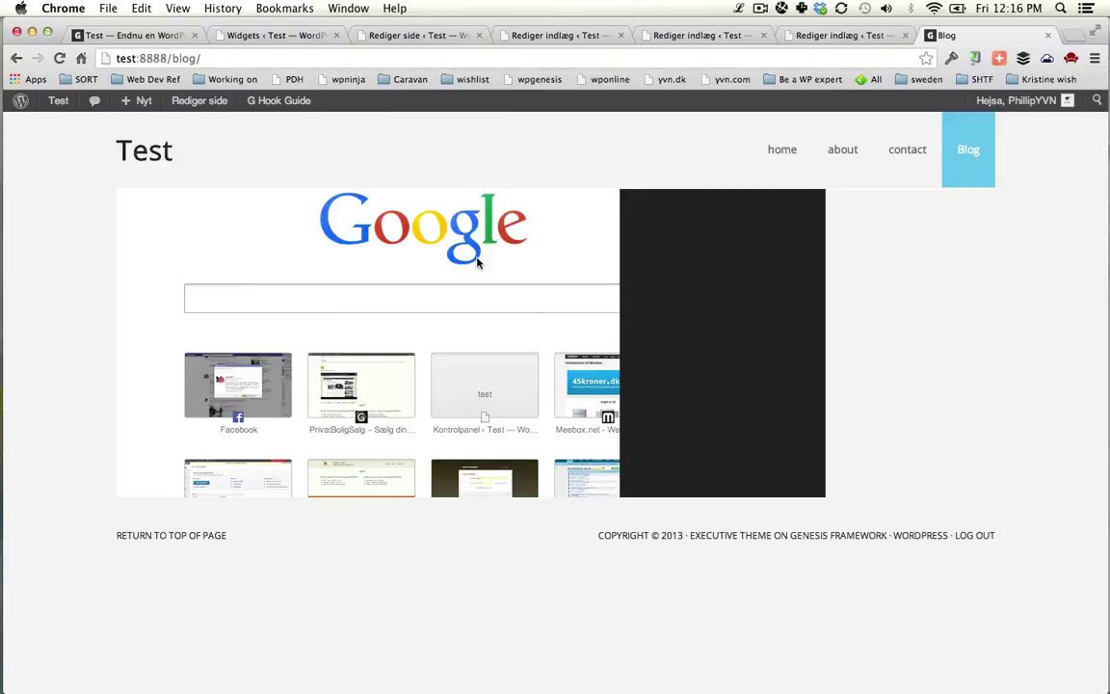
{"action": "key", "text": "super+r"}
{"action": "key", "text": "super+2"}
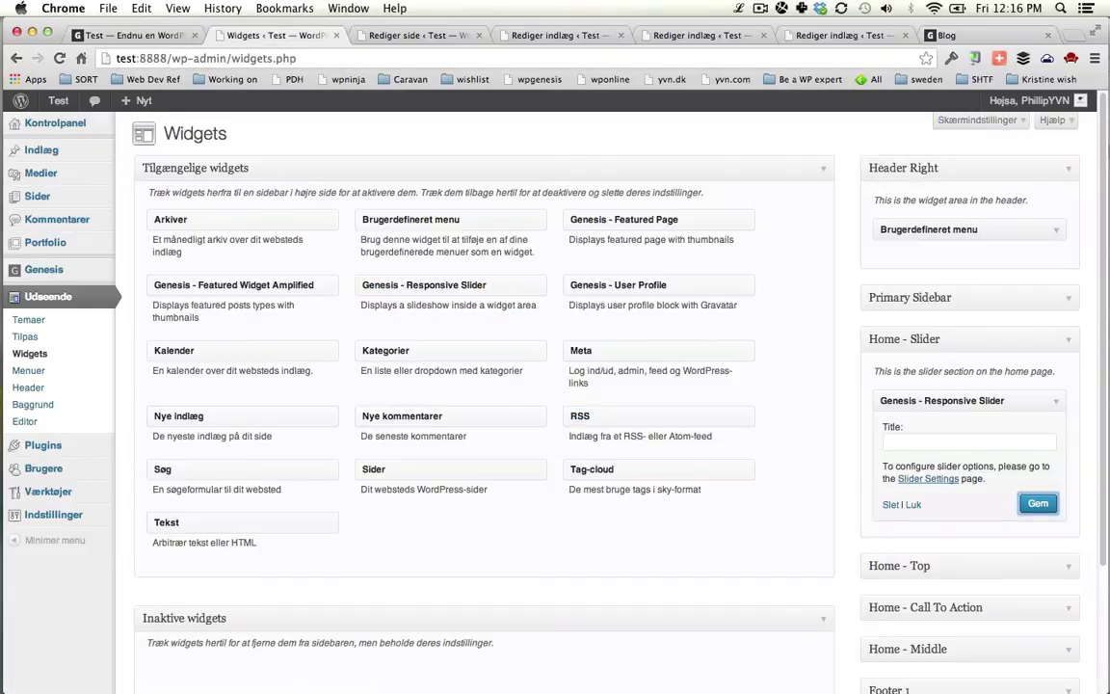
{"action": "key", "text": "ctrl+Tab"}
{"action": "left_click", "coordinate": [927, 502]}
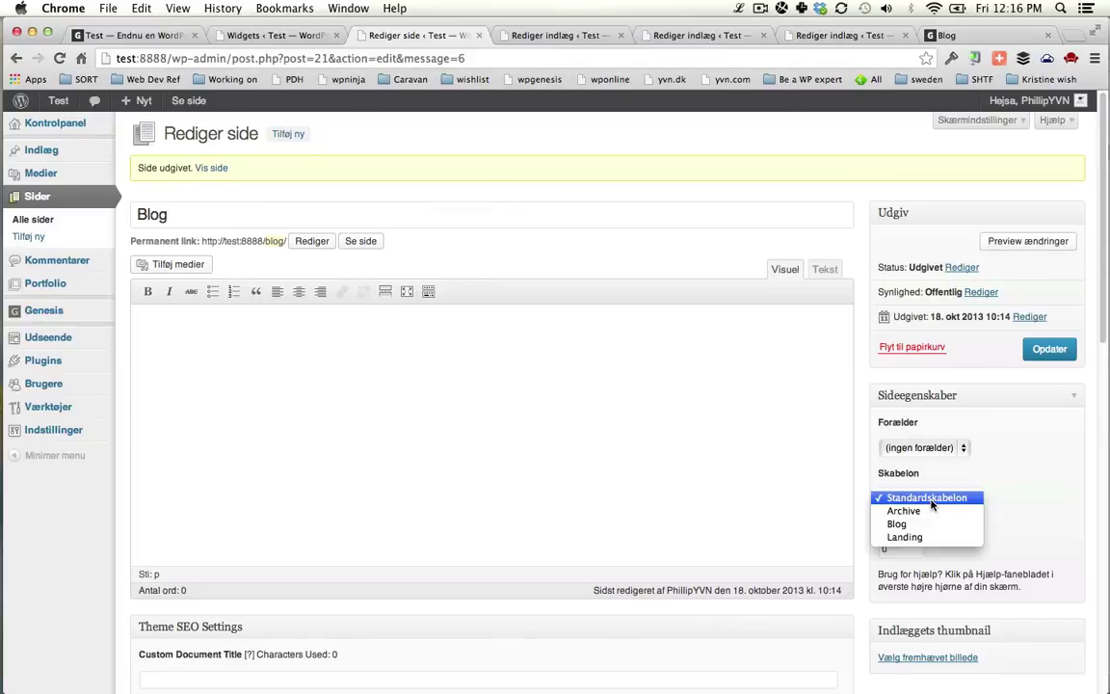
{"action": "left_click", "coordinate": [927, 525]}
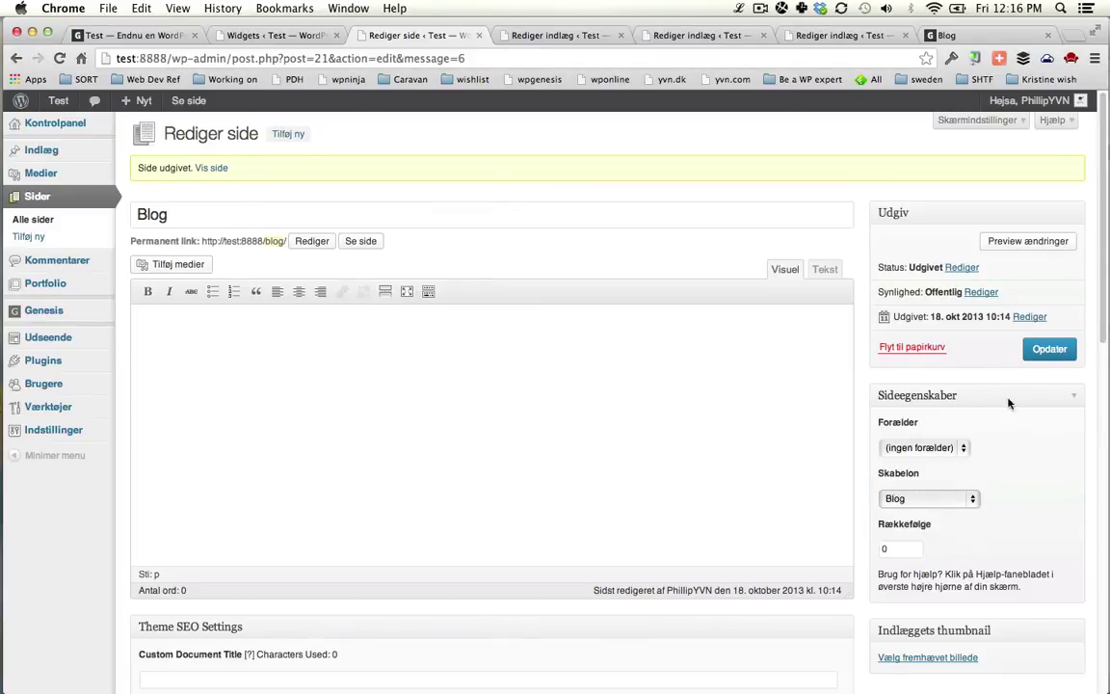
{"action": "left_click", "coordinate": [1049, 351]}
- Reload the live Blog page and open the published page from its editing screen in a new tab
{"action": "left_click", "coordinate": [949, 36]}
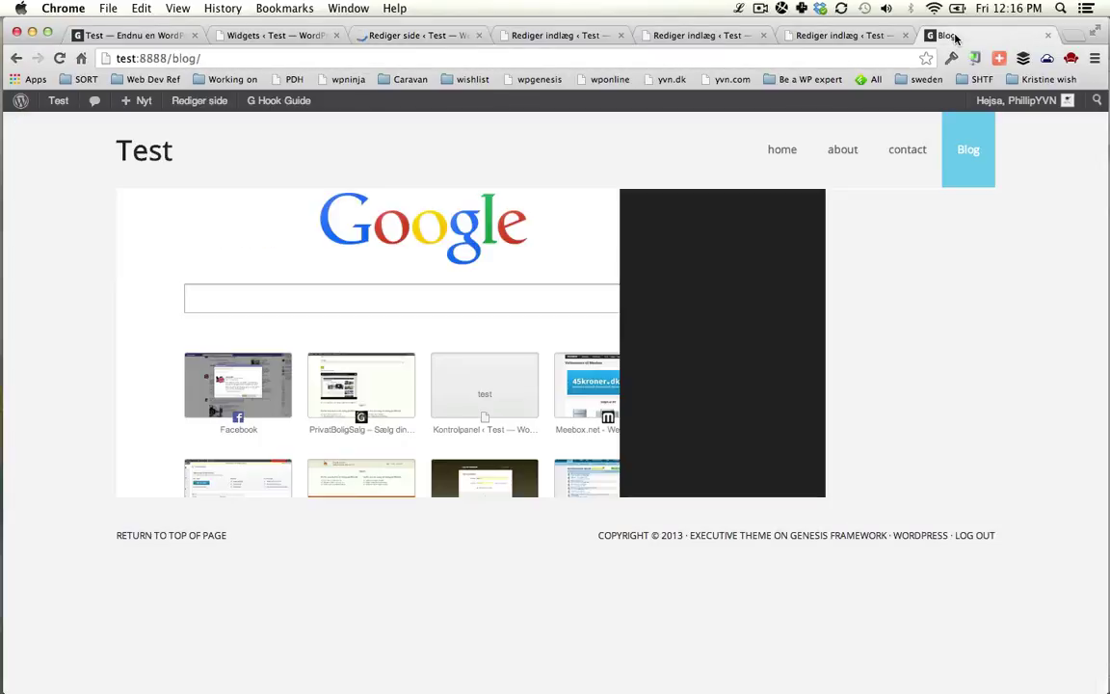
{"action": "key", "text": "super+r"}
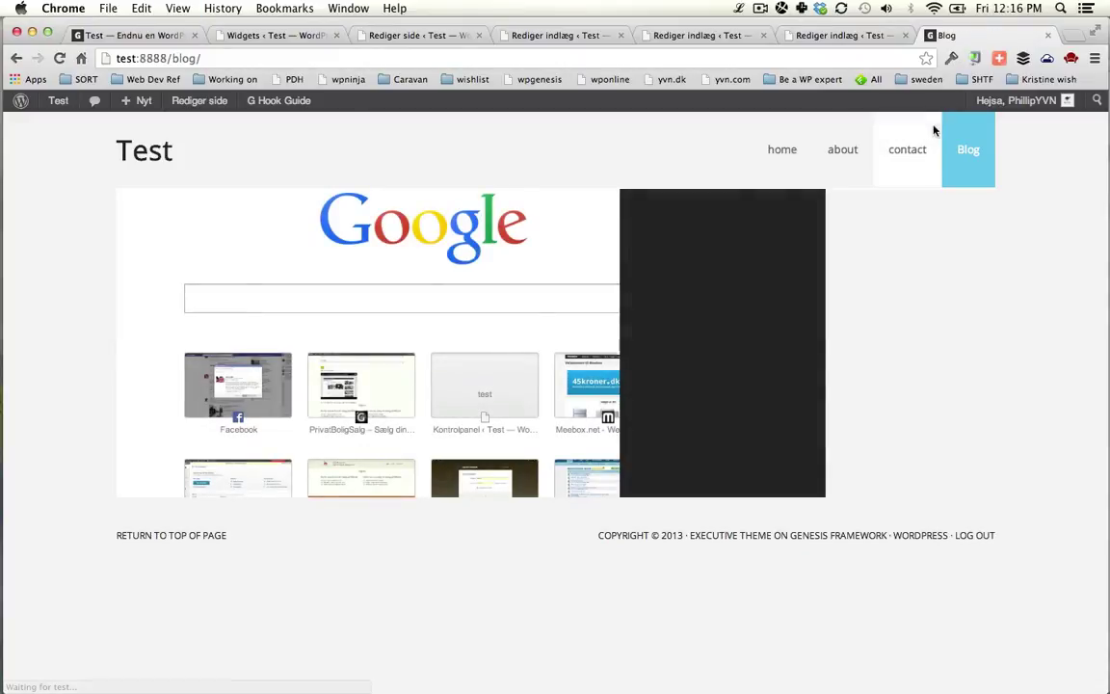
{"action": "key", "text": "super+2"}
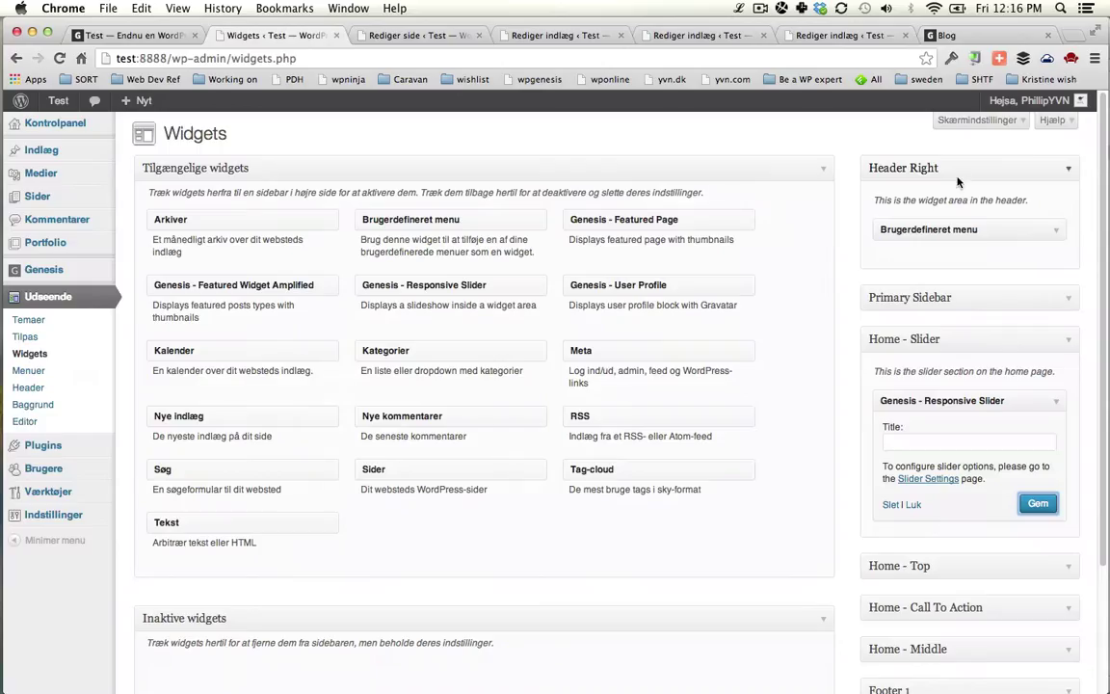
{"action": "key", "text": "super+3"}
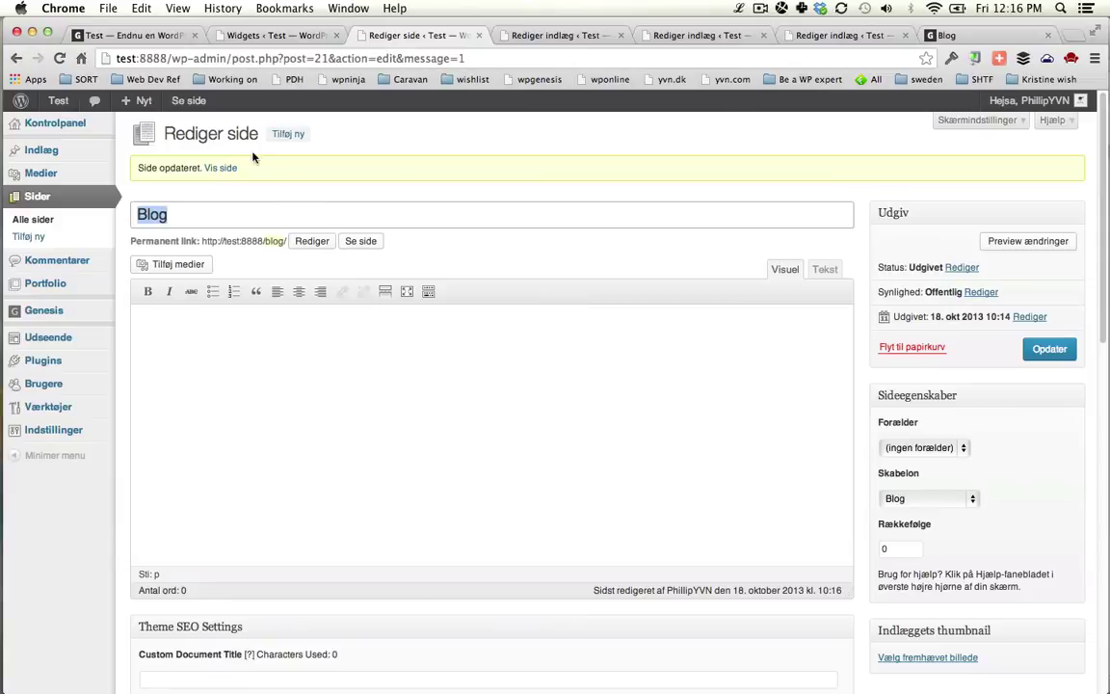
{"action": "left_click", "coordinate": [219, 167], "text": "super"}
- Update the Blog page once more with the Blog template and reload its live view
{"action": "scroll", "coordinate": [1023, 255], "scroll_direction": "down", "scroll_amount": 4}
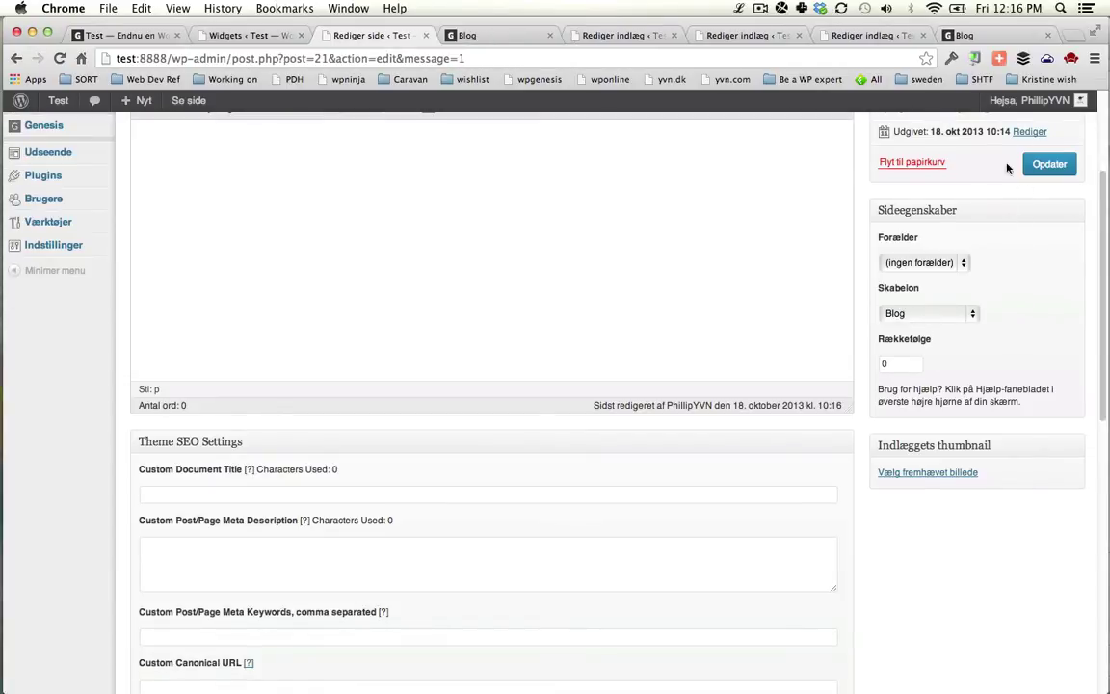
{"action": "right_click", "coordinate": [1050, 163]}
{"action": "key", "text": "Escape"}
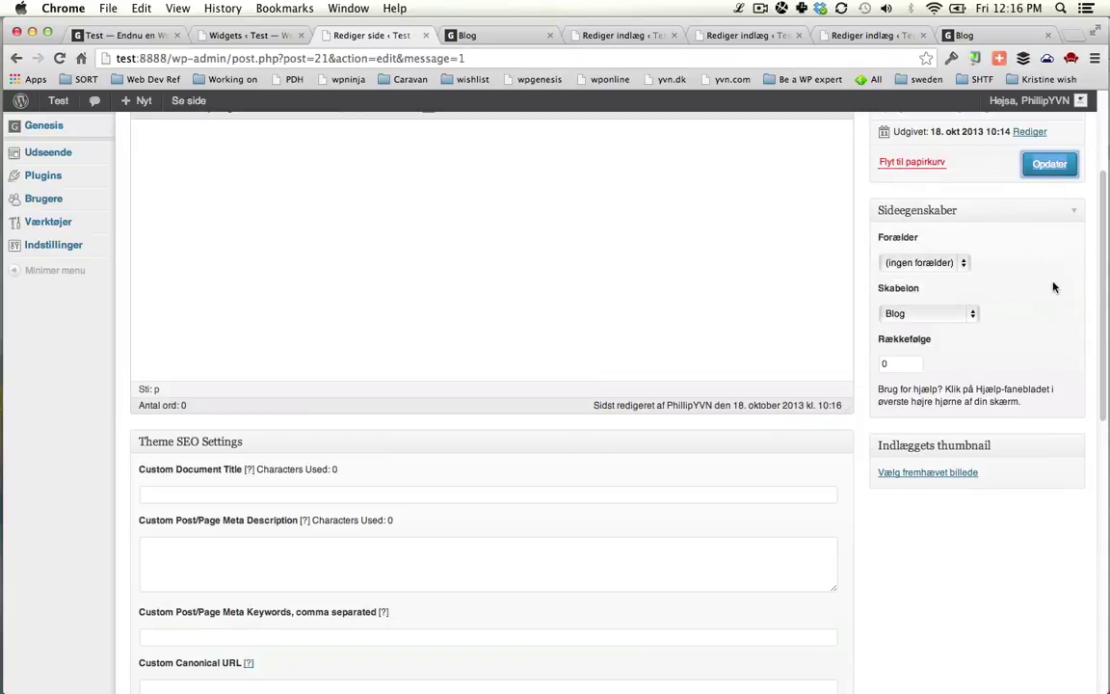
{"action": "left_click", "coordinate": [1050, 164]}
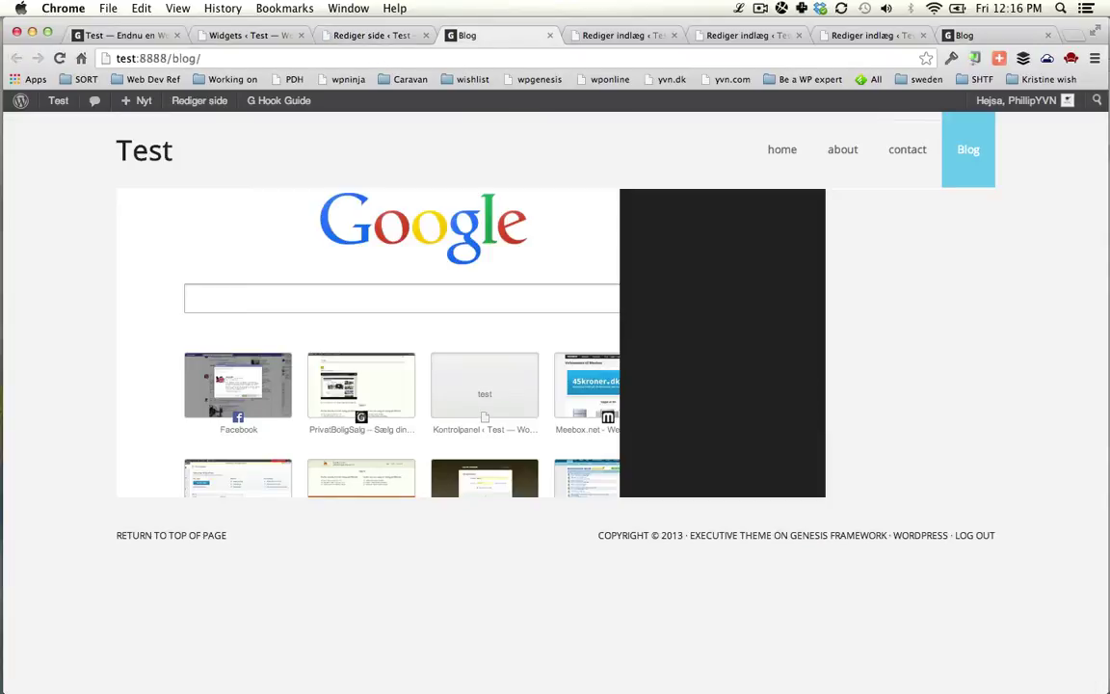
{"action": "key", "text": "super+r"}
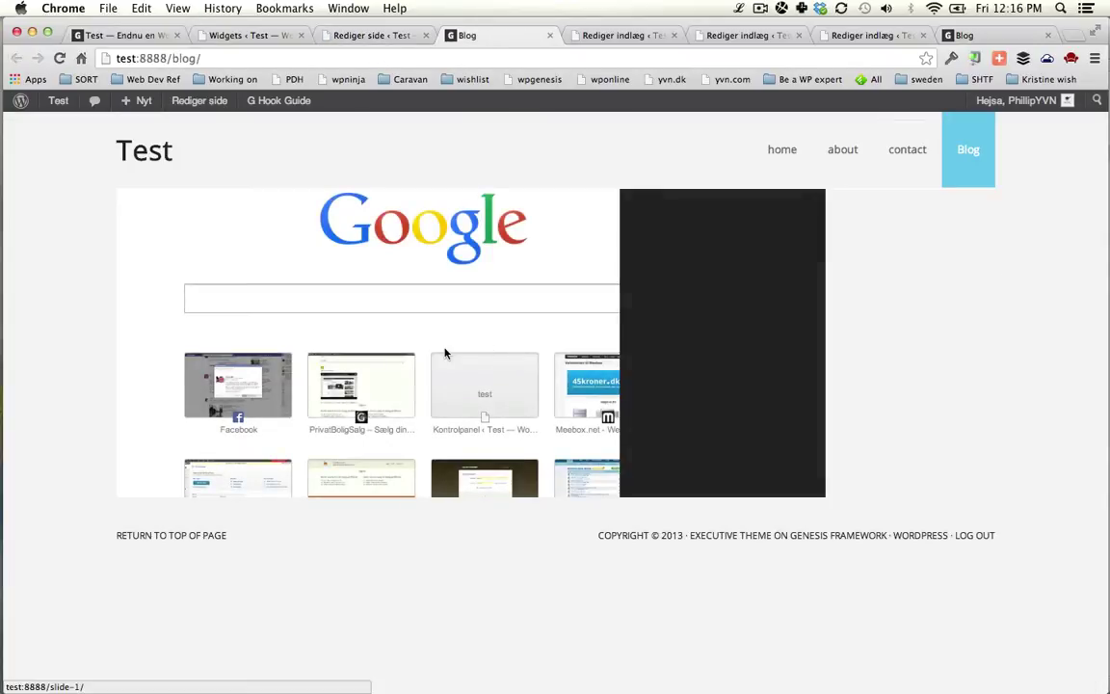
- Inspect the slider image on the live Blog page in the developer tools, closing them when done
{"action": "right_click", "coordinate": [445, 323]}
{"action": "left_click", "coordinate": [521, 592]}
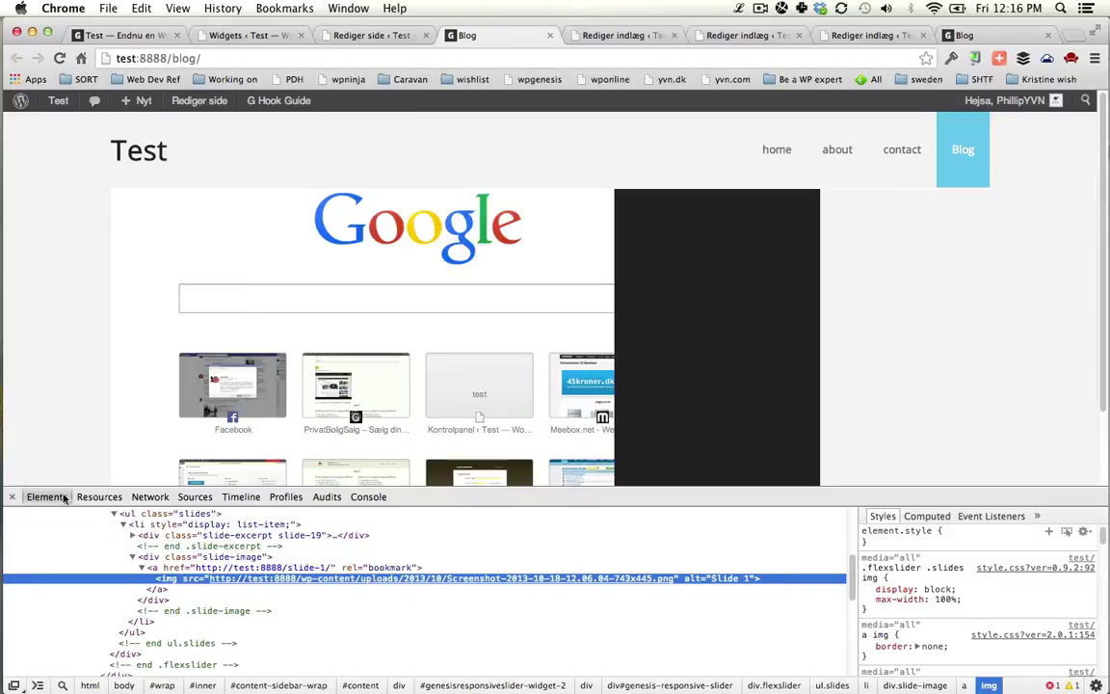
{"action": "left_click", "coordinate": [8, 496]}
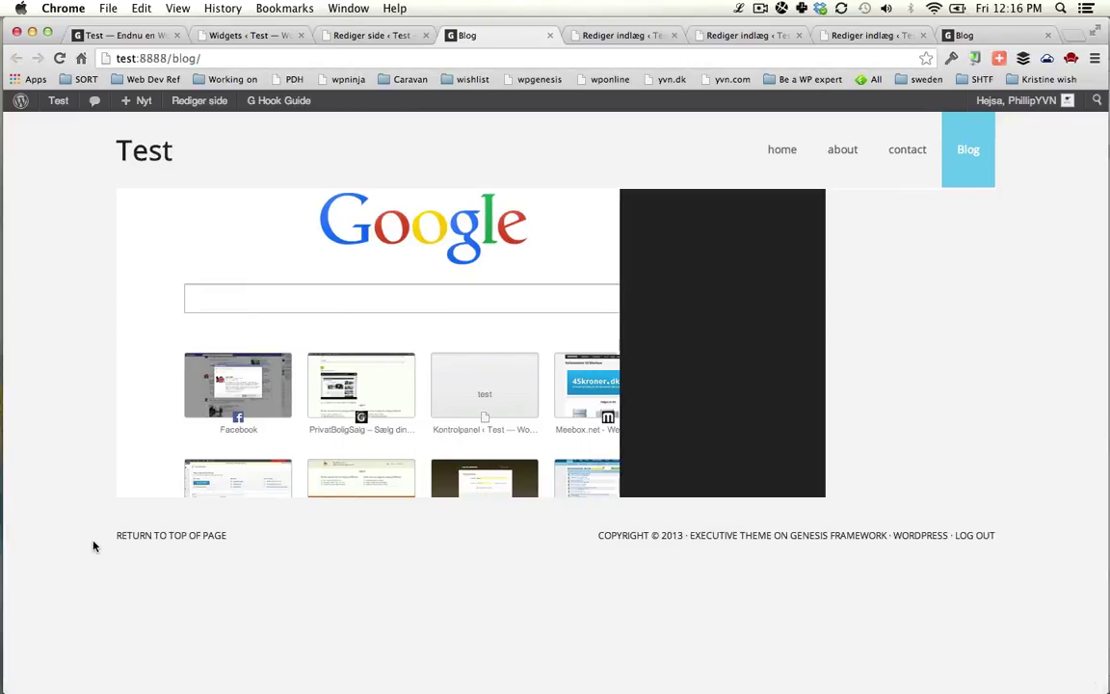
- Remove the Genesis - Responsive Slider widget from the Home - Slider widget area
{"action": "key", "text": "super+alt+Left"}
{"action": "key", "text": "super+alt+Left"}
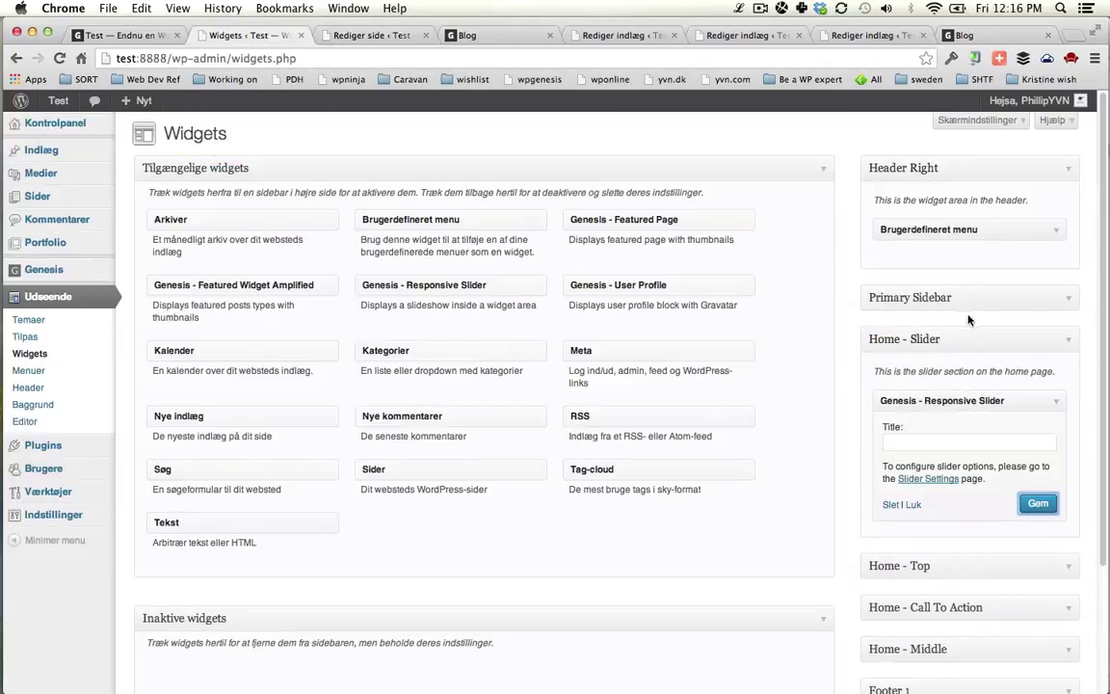
{"action": "left_click", "coordinate": [966, 345]}
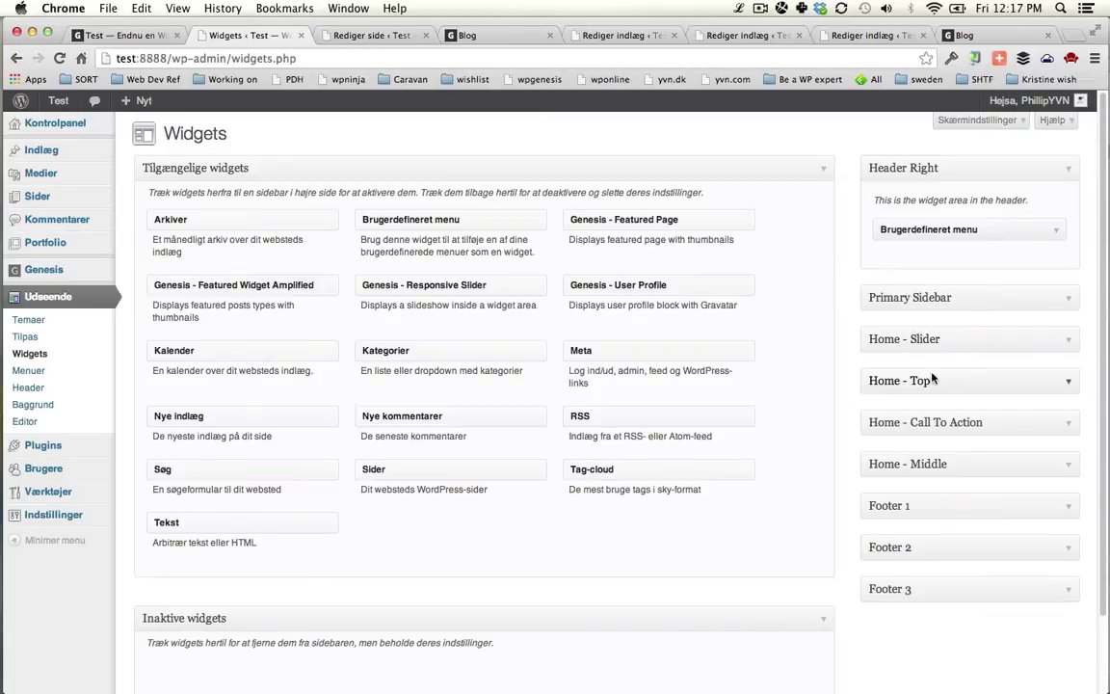
{"action": "left_click", "coordinate": [949, 339]}
{"action": "left_click_drag", "start_coordinate": [949, 400], "coordinate": [664, 386]}
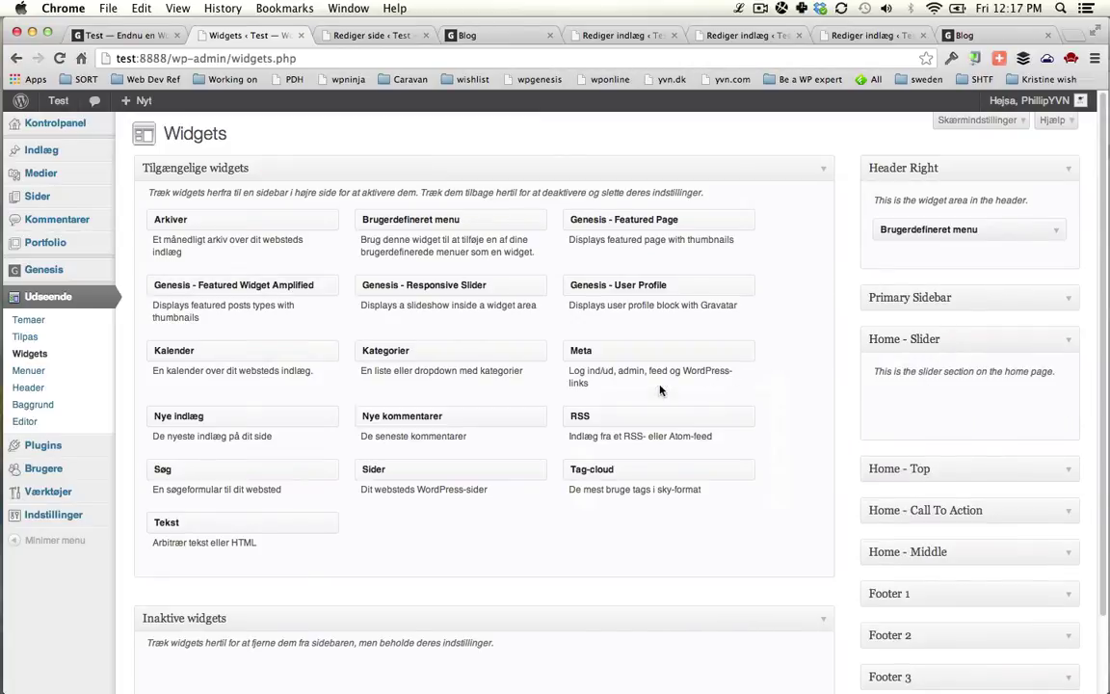
- Reload the site's home page, open the Blog page from its navigation and examine the list of posts and their categories
{"action": "key", "text": "super+1"}
{"action": "key", "text": "super+r"}
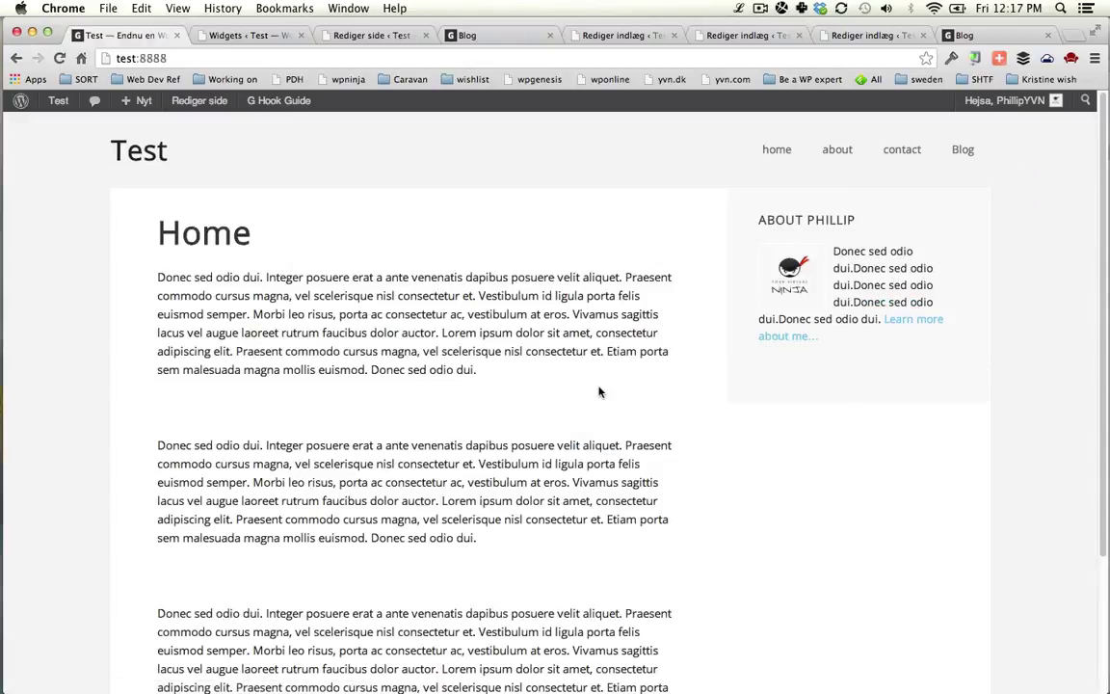
{"action": "left_click", "coordinate": [961, 149]}
{"action": "scroll", "coordinate": [706, 386], "scroll_direction": "down", "scroll_amount": 5}
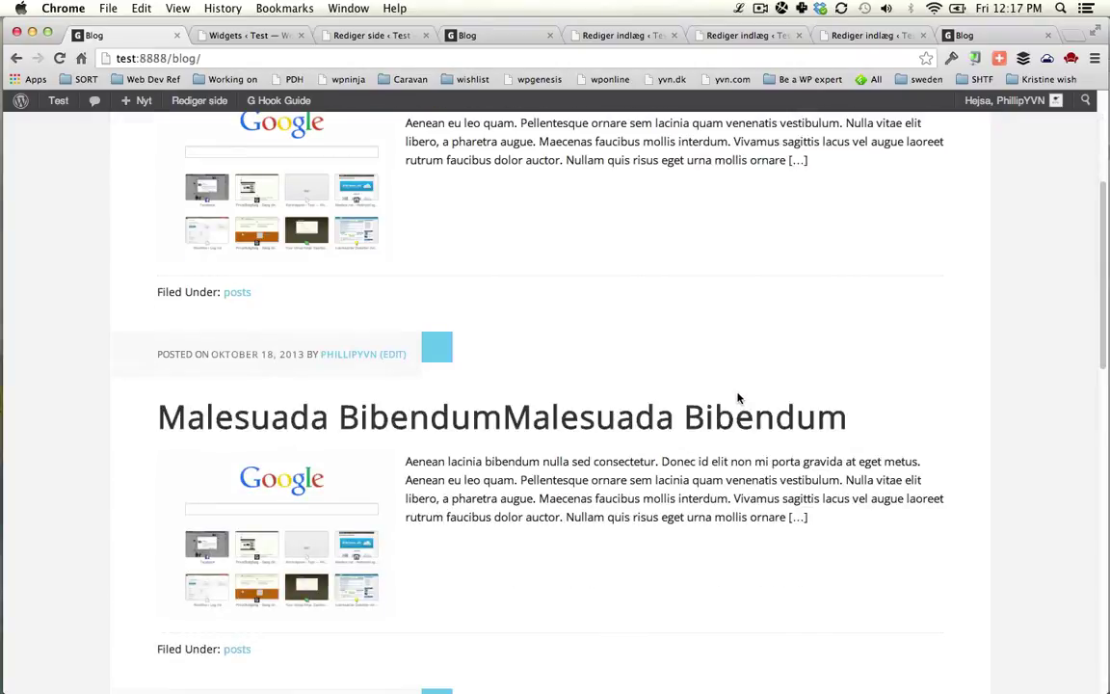
{"action": "scroll", "coordinate": [738, 398], "scroll_direction": "down", "scroll_amount": 10}
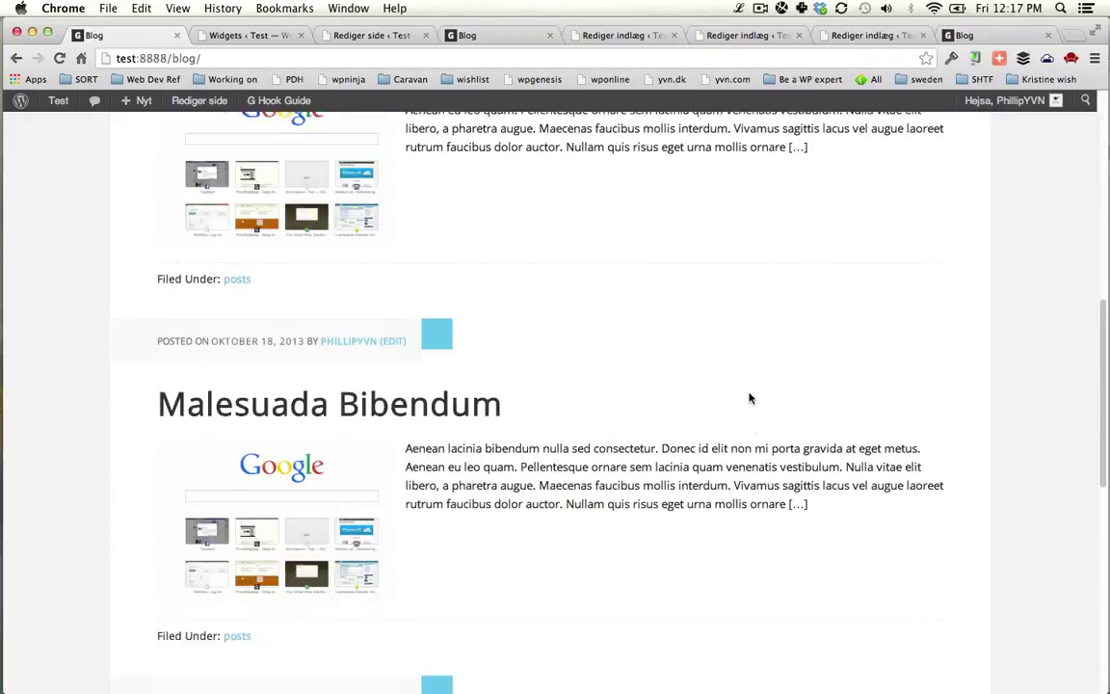
{"action": "key", "text": "super+r"}
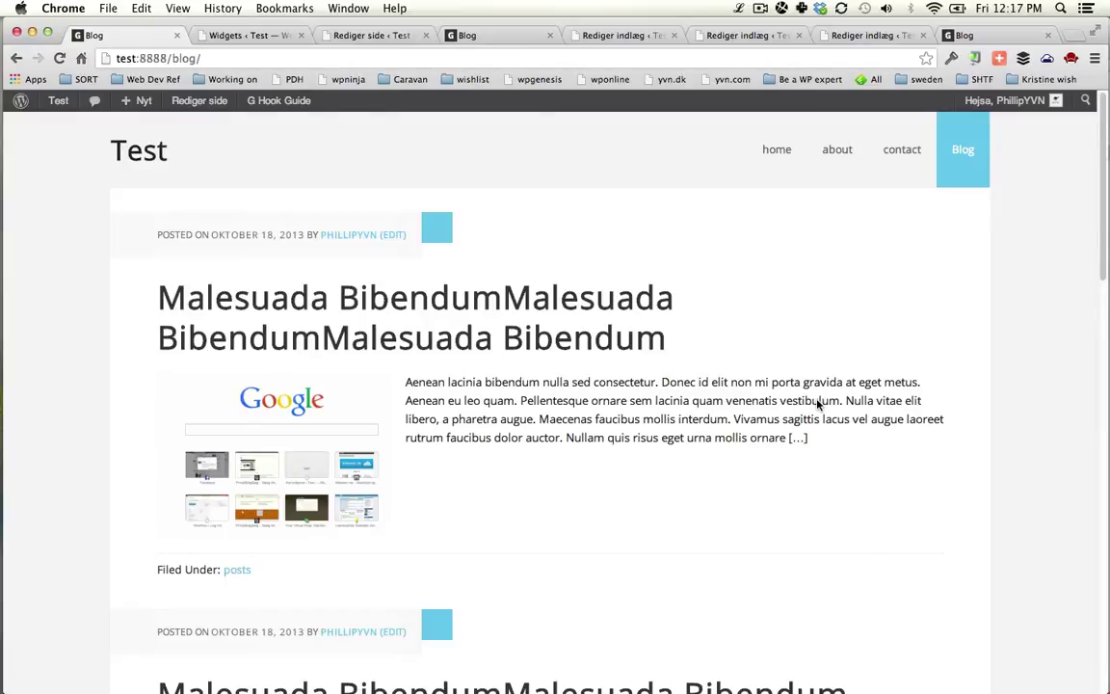
{"action": "scroll", "coordinate": [479, 377], "scroll_direction": "down", "scroll_amount": 15}
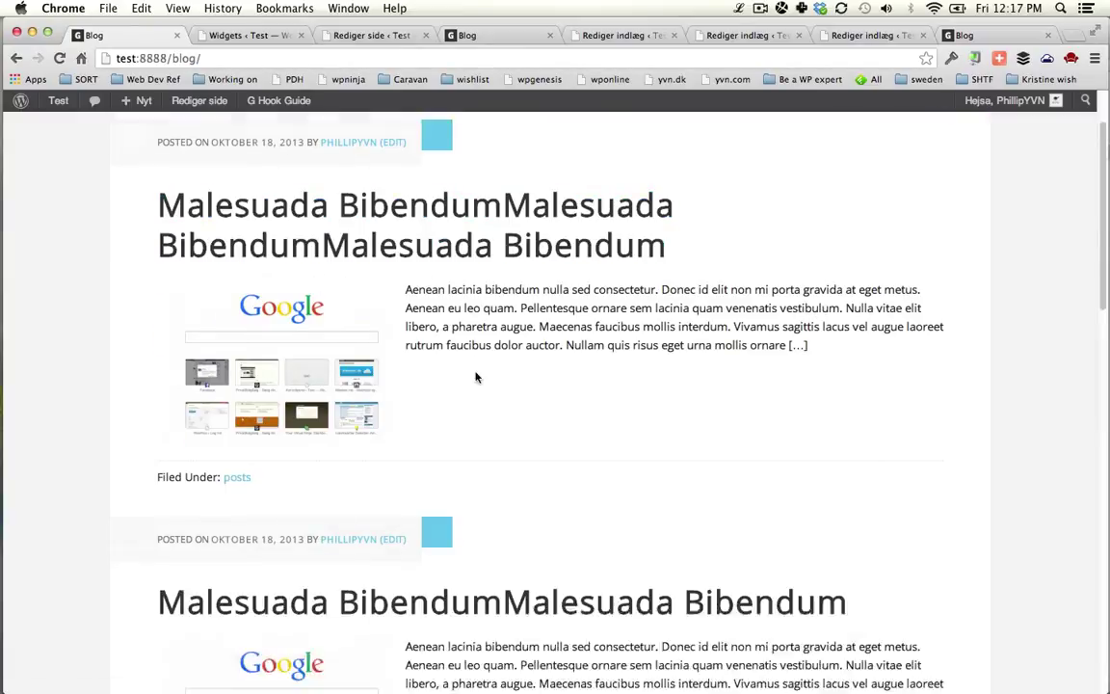
{"action": "scroll", "coordinate": [480, 379], "scroll_direction": "down", "scroll_amount": 5}
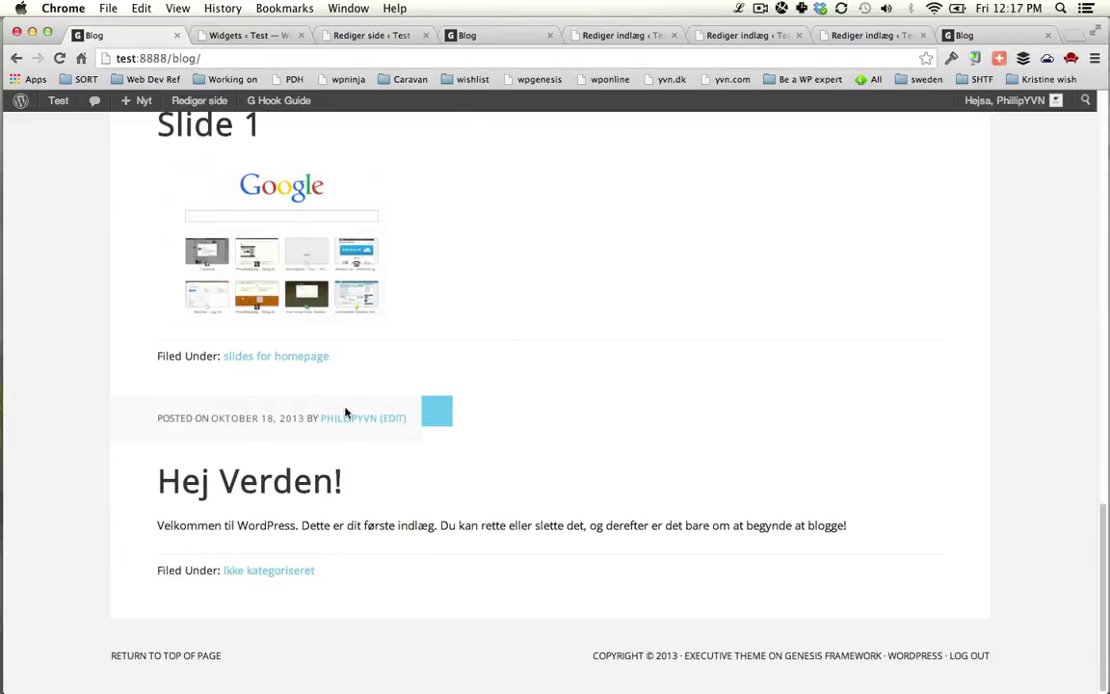
{"action": "scroll", "coordinate": [345, 413], "scroll_direction": "up", "scroll_amount": 3}
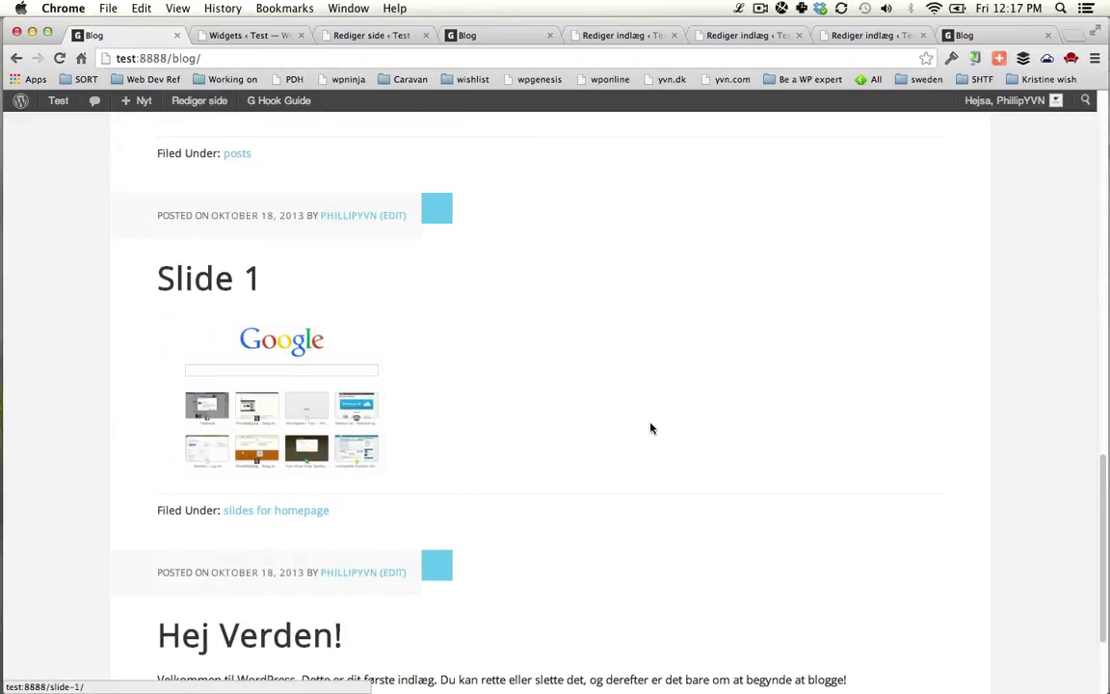
- Close the Widgets page and look over the SEO and layout settings of the Blog page in its editor
{"action": "key", "text": "ctrl+Tab"}
{"action": "key", "text": "super+w"}
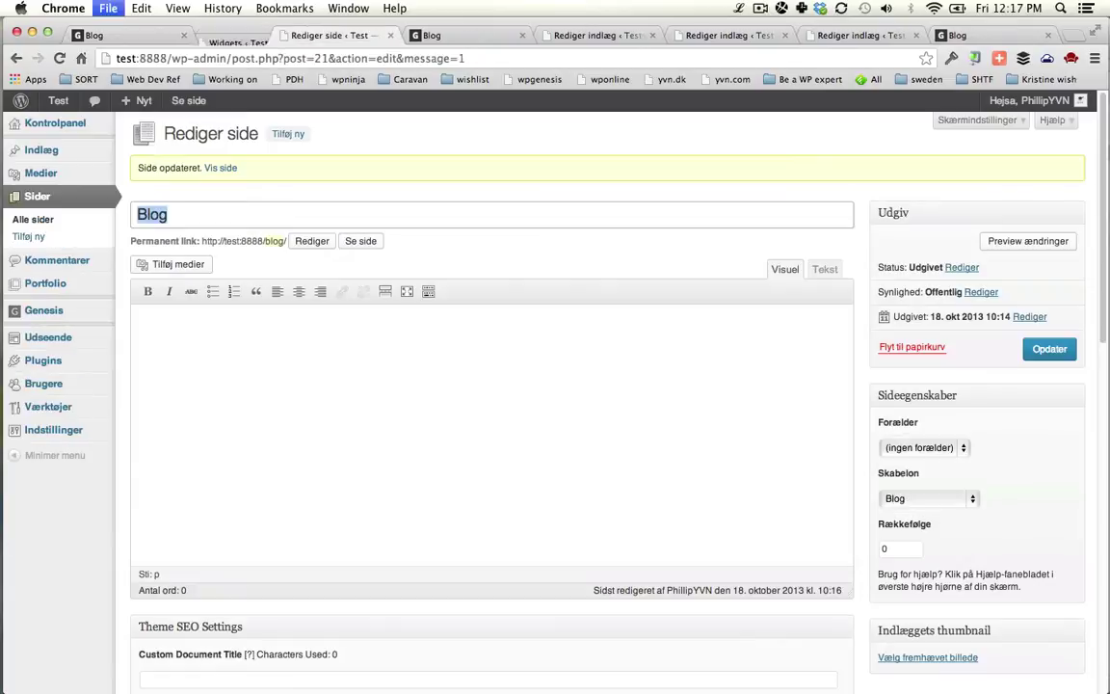
{"action": "scroll", "coordinate": [592, 423], "scroll_direction": "down", "scroll_amount": 10}
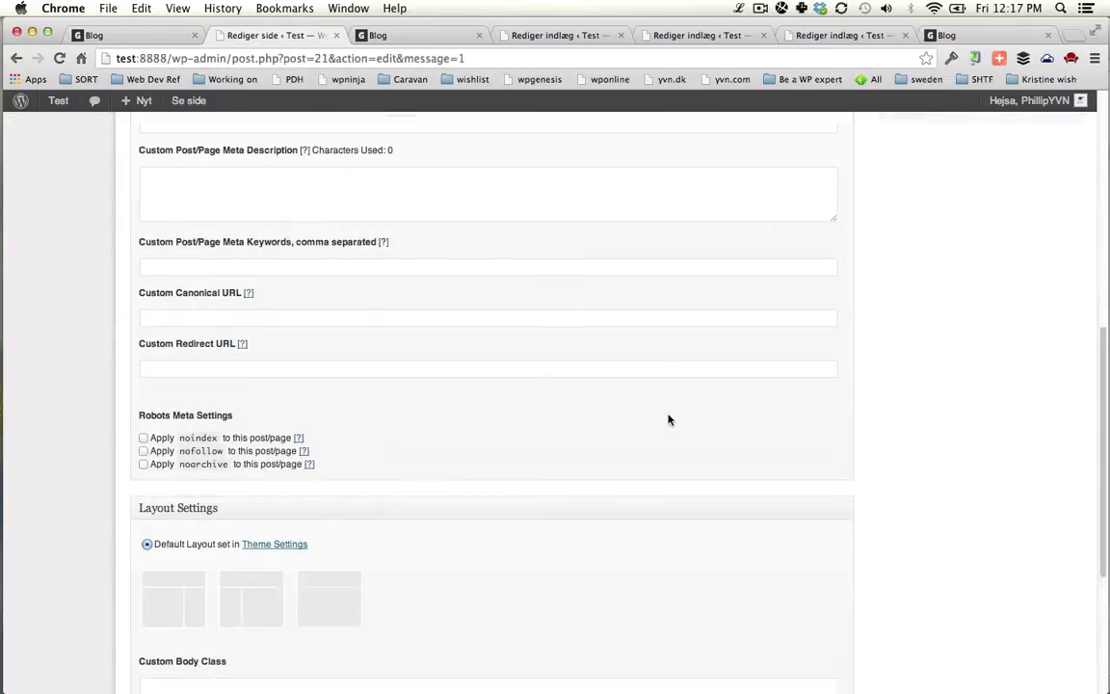
{"action": "scroll", "coordinate": [743, 386], "scroll_direction": "up", "scroll_amount": 10}
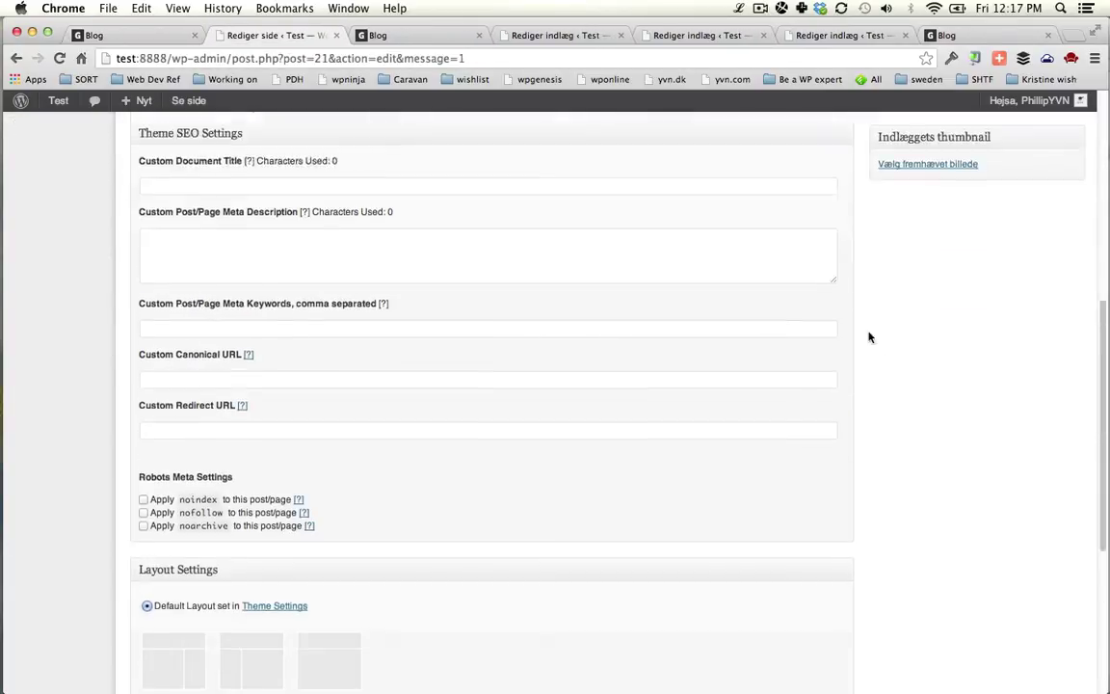
- Hide the Layout Settings, Scripts, Sideegenskaber and Indlæggets thumbnail boxes in the Blog page editor, and show the Egne felter box
{"action": "left_click", "coordinate": [973, 117]}
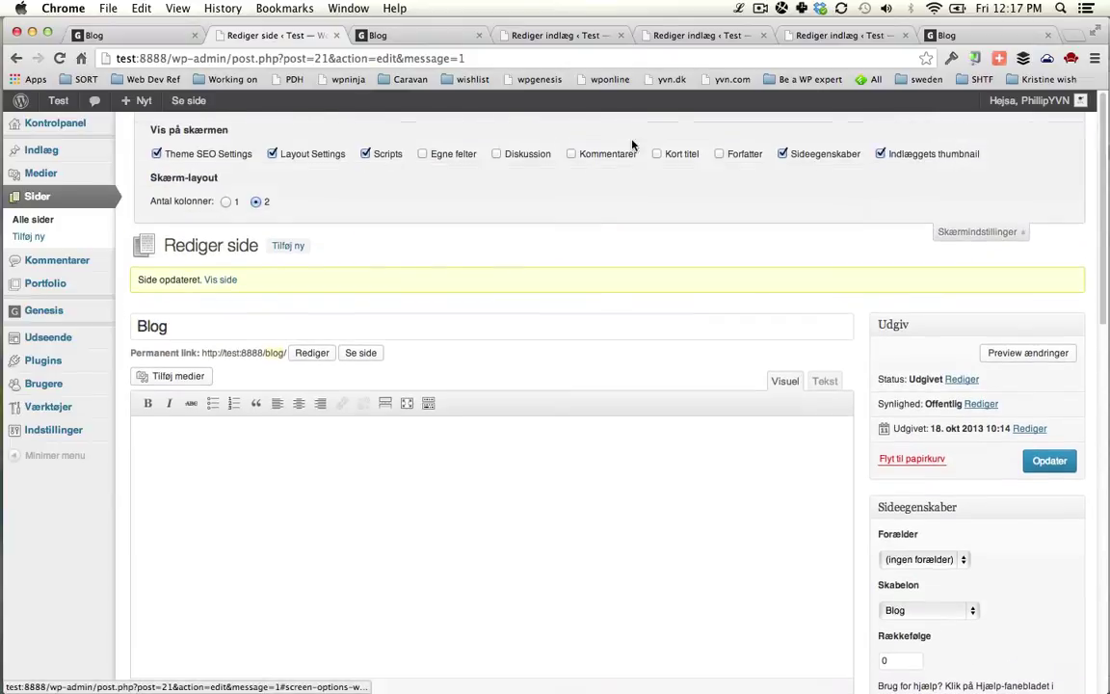
{"action": "left_click", "coordinate": [318, 153]}
{"action": "left_click", "coordinate": [388, 156]}
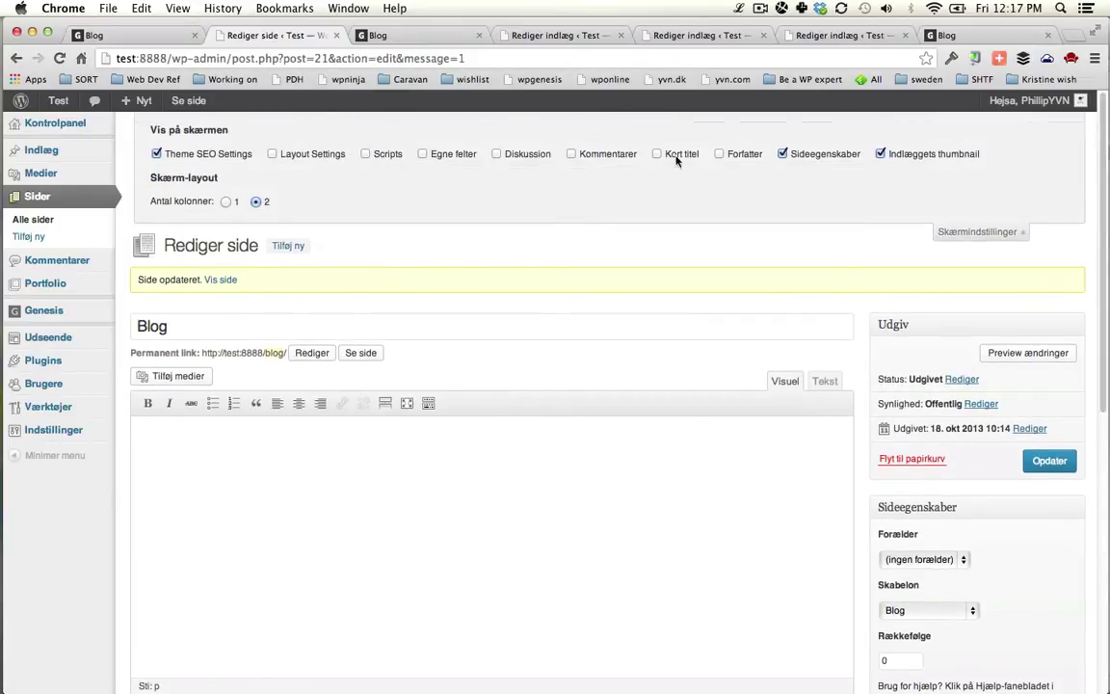
{"action": "left_click", "coordinate": [823, 154]}
{"action": "left_click", "coordinate": [902, 157]}
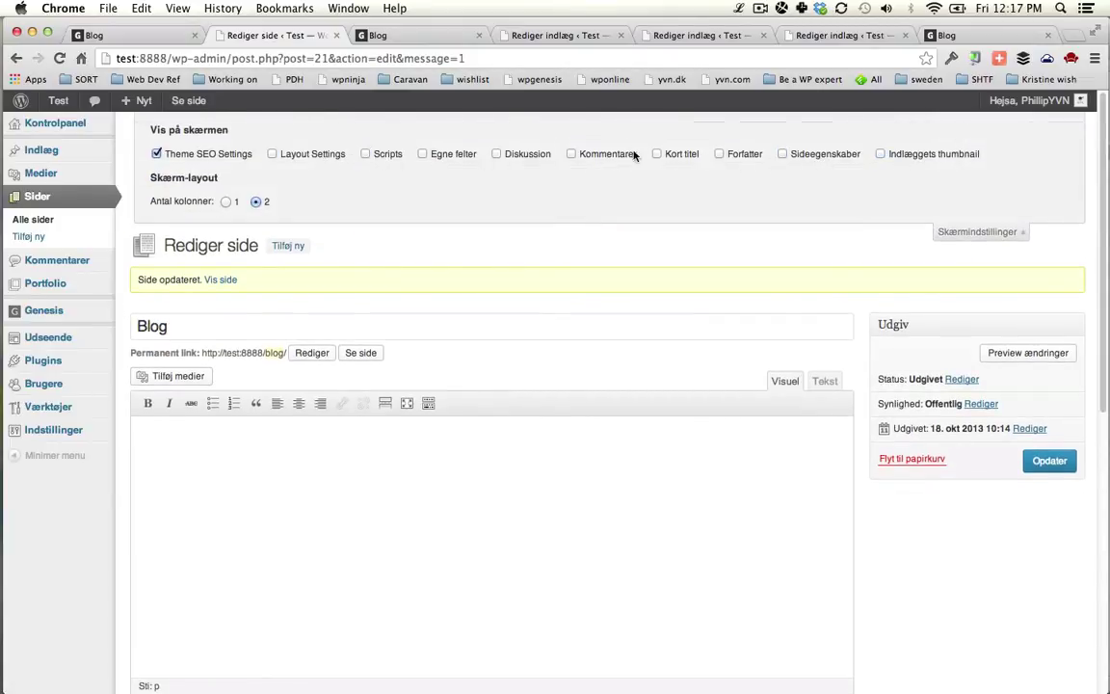
{"action": "left_click", "coordinate": [446, 157]}
{"action": "left_click", "coordinate": [978, 231]}
{"action": "scroll", "coordinate": [849, 484], "scroll_direction": "down", "scroll_amount": 3}
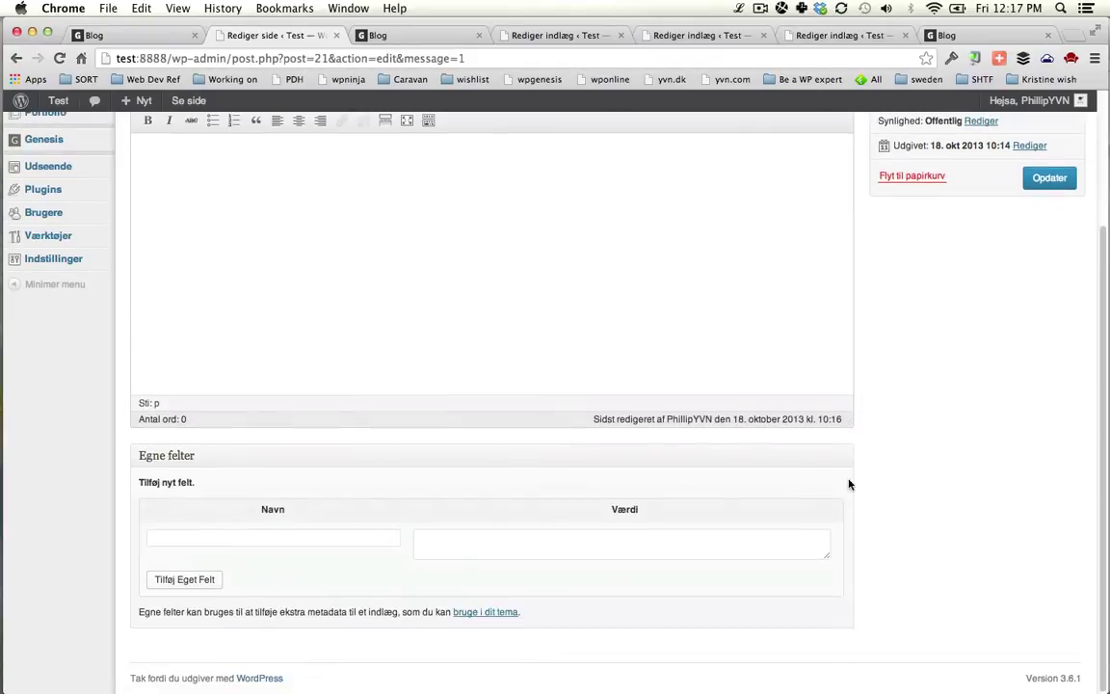
{"action": "left_click", "coordinate": [203, 538]}
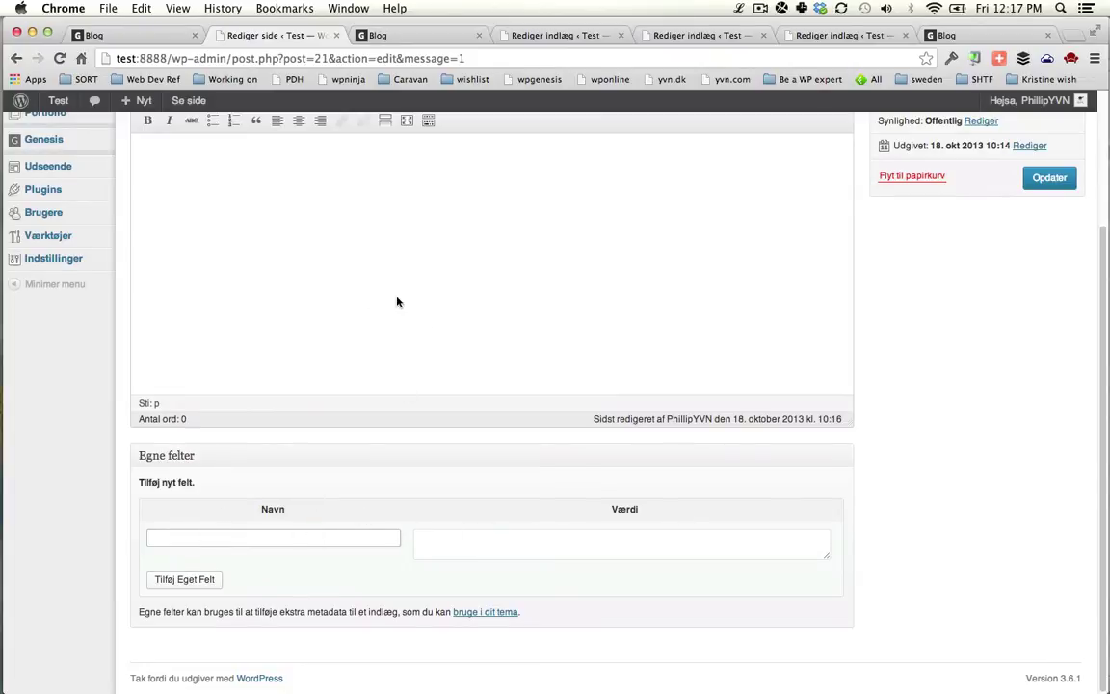
- Open the Genesis Theme Settings in a separate tab and bring up the installed plugins list in the old Blog tab
{"action": "mouse_move", "coordinate": [44, 140]}
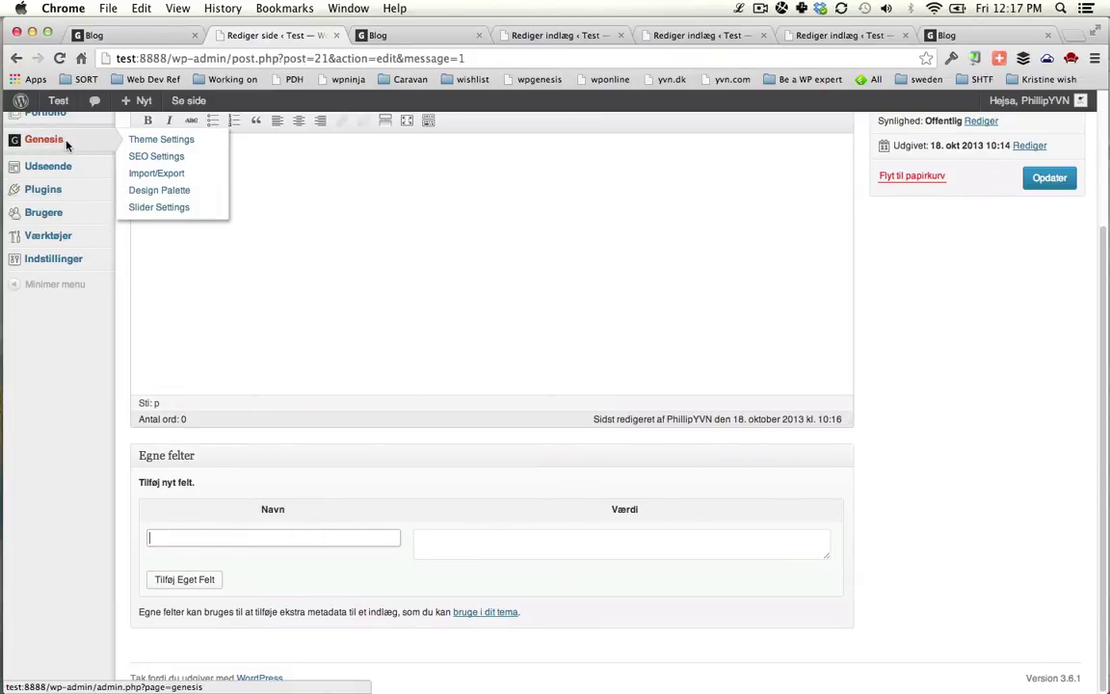
{"action": "left_click", "coordinate": [151, 145], "text": "super"}
{"action": "key", "text": "ctrl+Tab"}
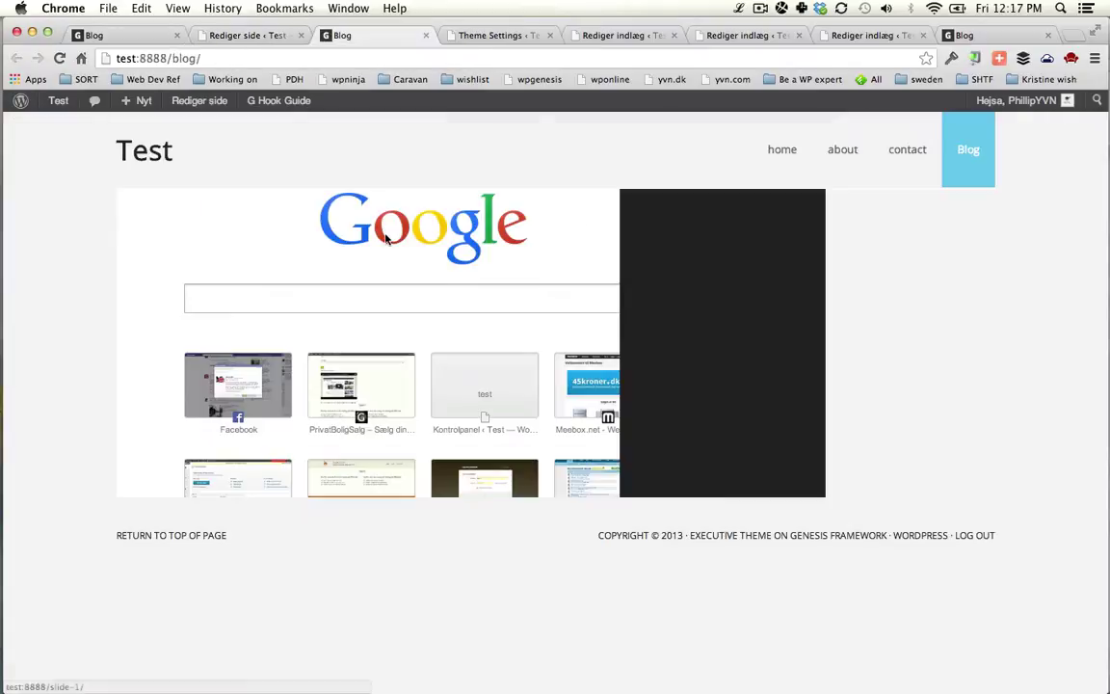
{"action": "left_click", "coordinate": [48, 100]}
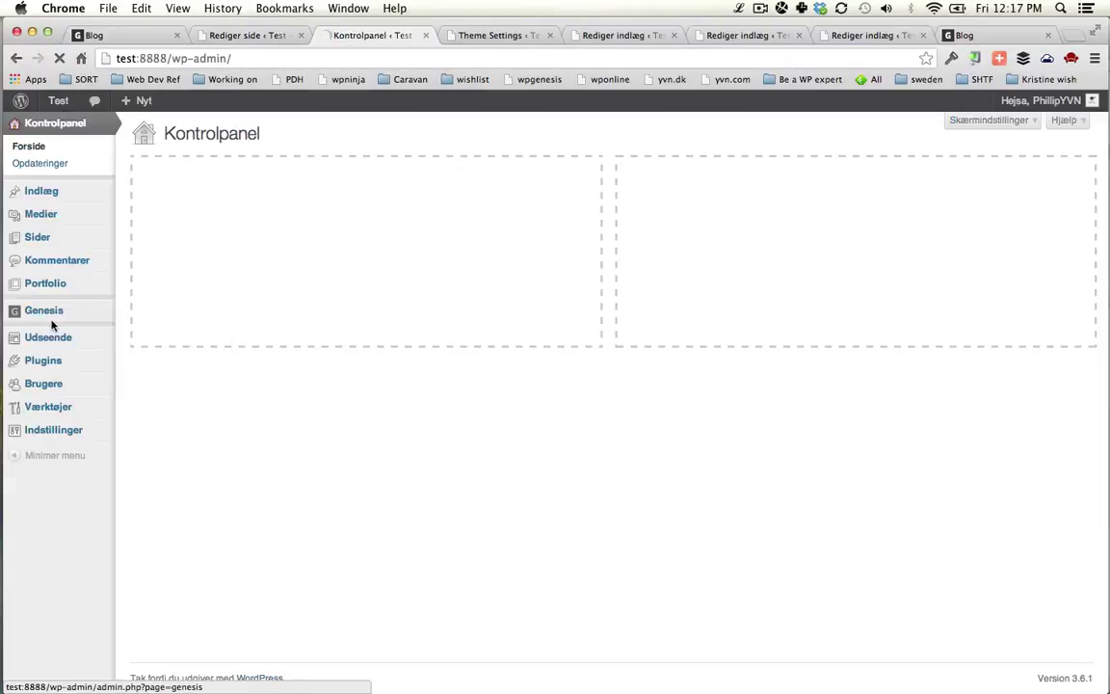
{"action": "left_click", "coordinate": [43, 359]}
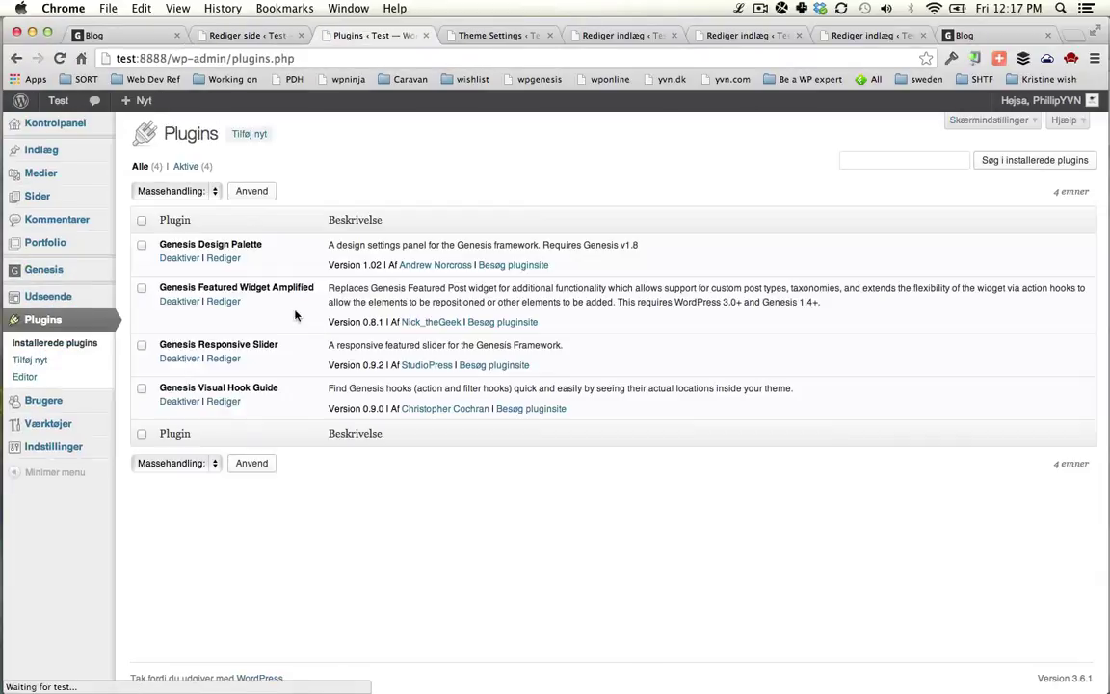
- Deactivate all the installed Genesis plugins in bulk
{"action": "left_click", "coordinate": [143, 221]}
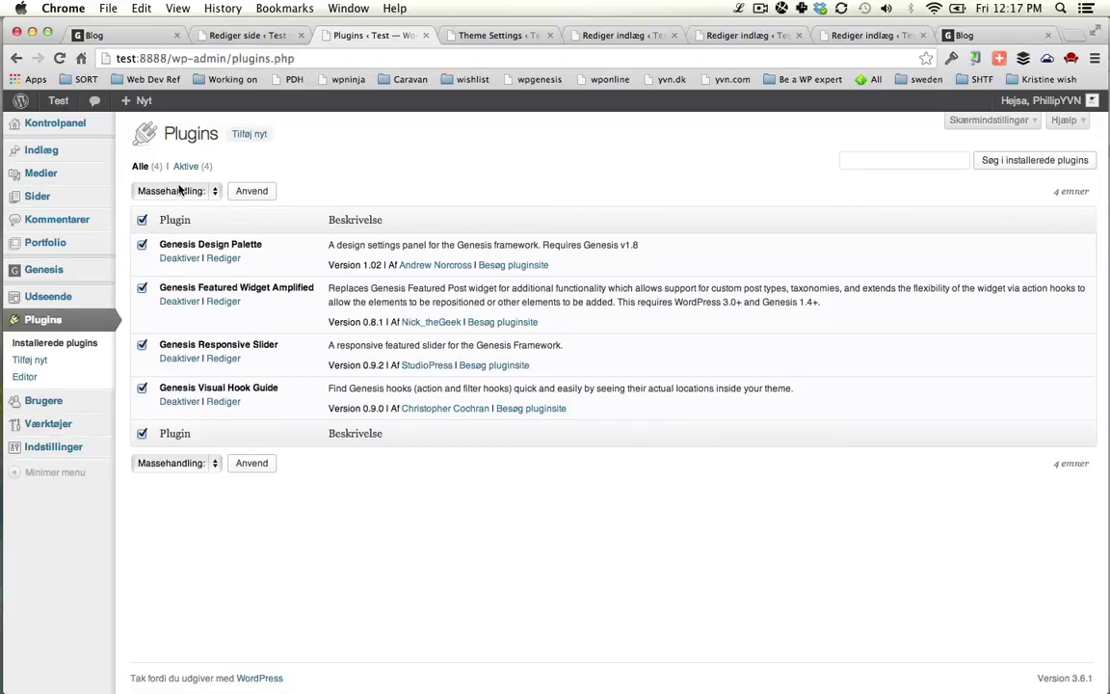
{"action": "left_click", "coordinate": [166, 191]}
{"action": "left_click", "coordinate": [179, 216]}
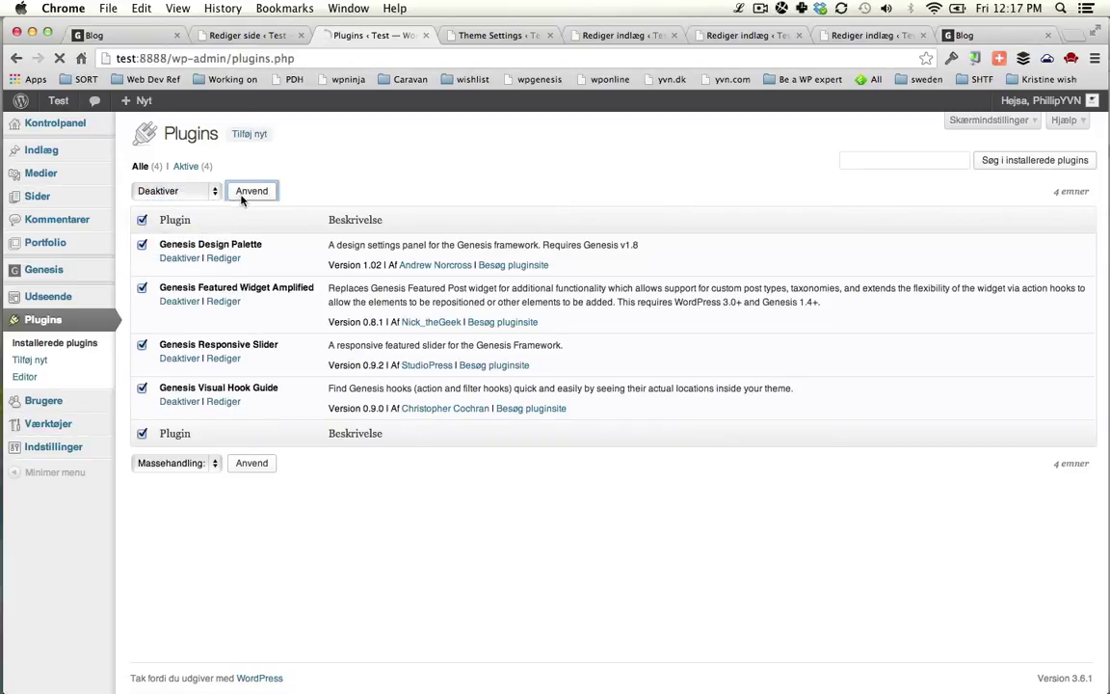
{"action": "left_click", "coordinate": [252, 190]}
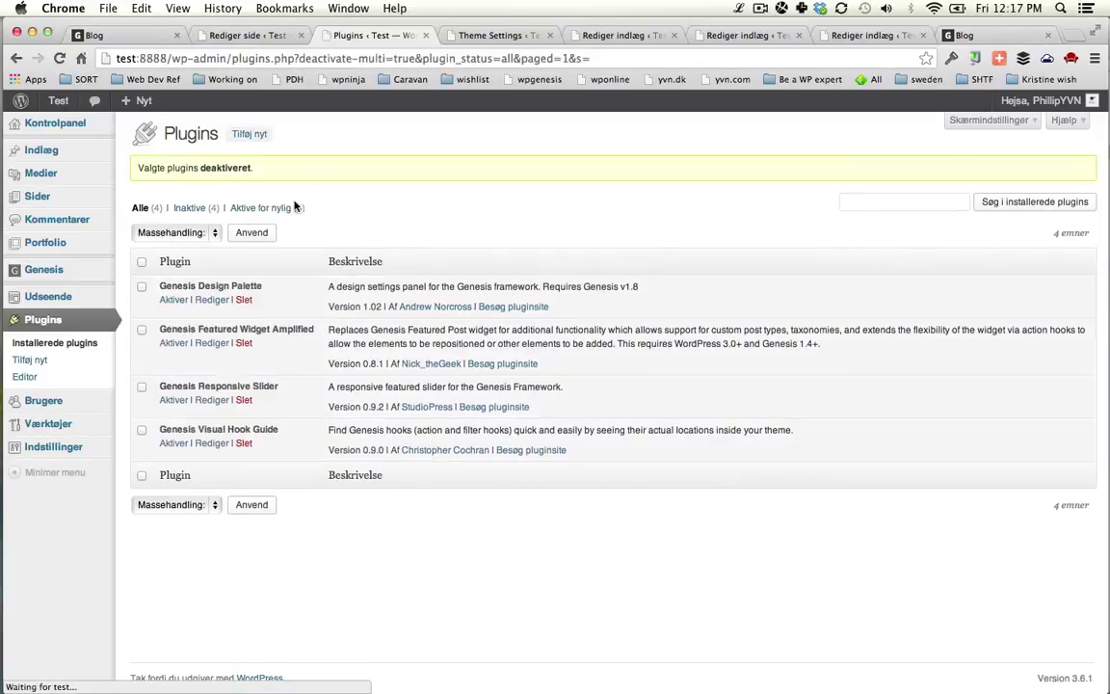
- Filter the list to the inactive plugins and request the bulk deletion (Slet) of all of them
{"action": "left_click", "coordinate": [189, 207]}
{"action": "left_click", "coordinate": [207, 192]}
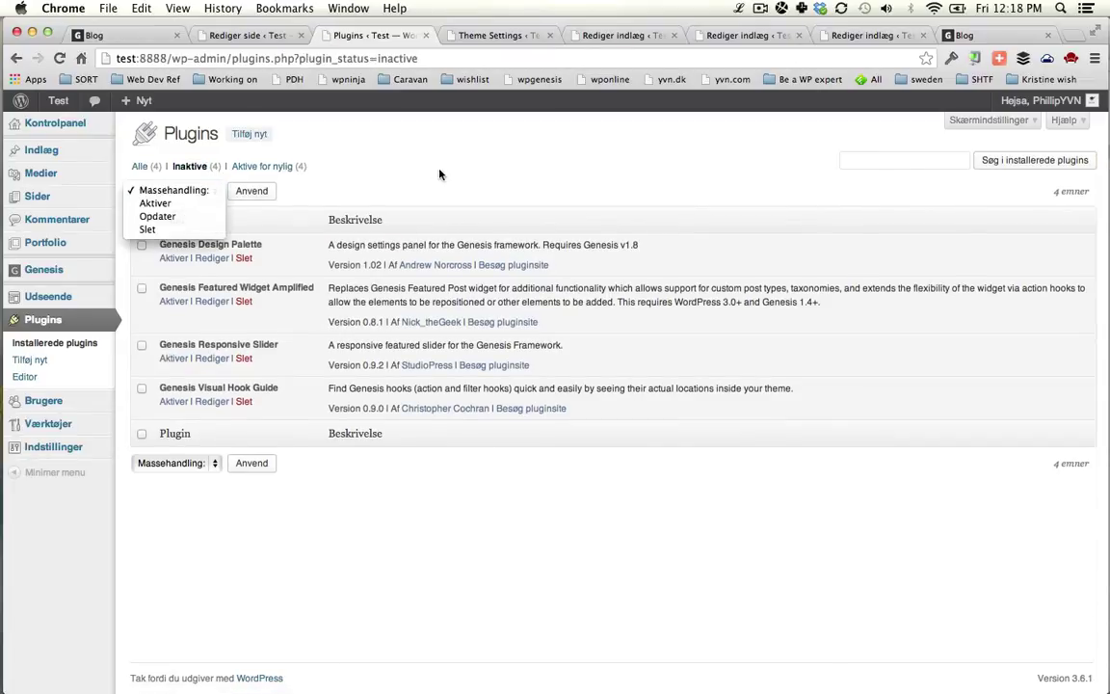
{"action": "left_click", "coordinate": [433, 172]}
{"action": "left_click", "coordinate": [141, 222]}
{"action": "left_click", "coordinate": [145, 191]}
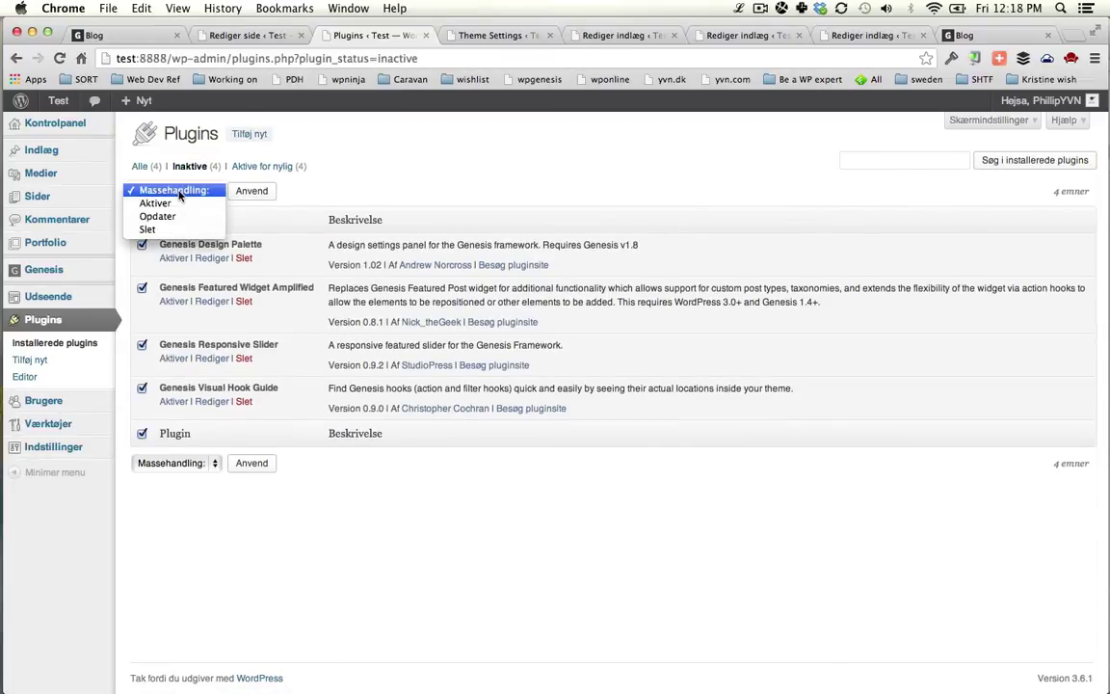
{"action": "left_click", "coordinate": [144, 225]}
{"action": "left_click", "coordinate": [254, 193]}
- Set the Blog Page Template in the Genesis Theme Settings to display the posts category
{"action": "key", "text": "ctrl+Tab"}
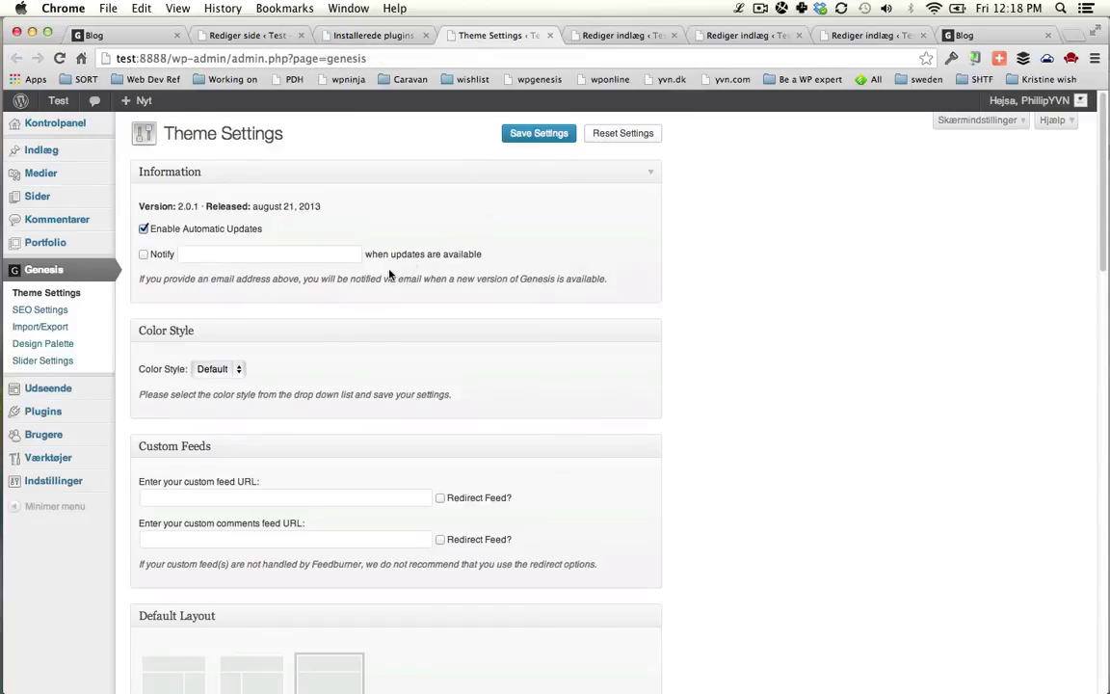
{"action": "scroll", "coordinate": [326, 273], "scroll_direction": "down", "scroll_amount": 10}
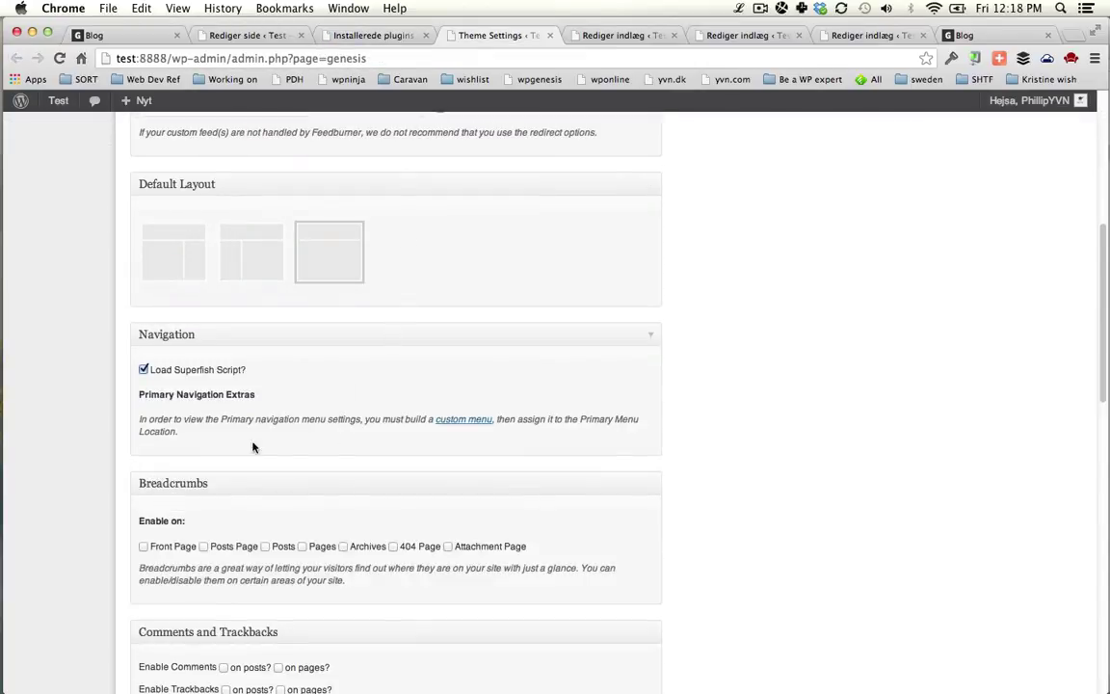
{"action": "scroll", "coordinate": [239, 481], "scroll_direction": "down", "scroll_amount": 10}
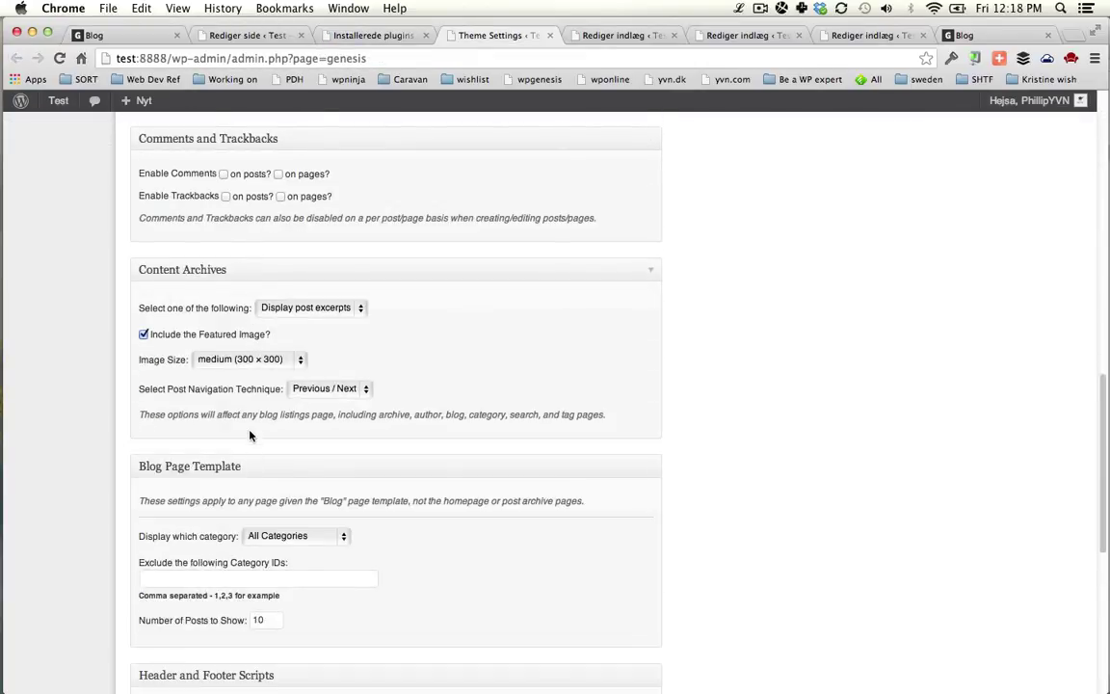
{"action": "scroll", "coordinate": [249, 436], "scroll_direction": "down", "scroll_amount": 1}
{"action": "left_click", "coordinate": [309, 352]}
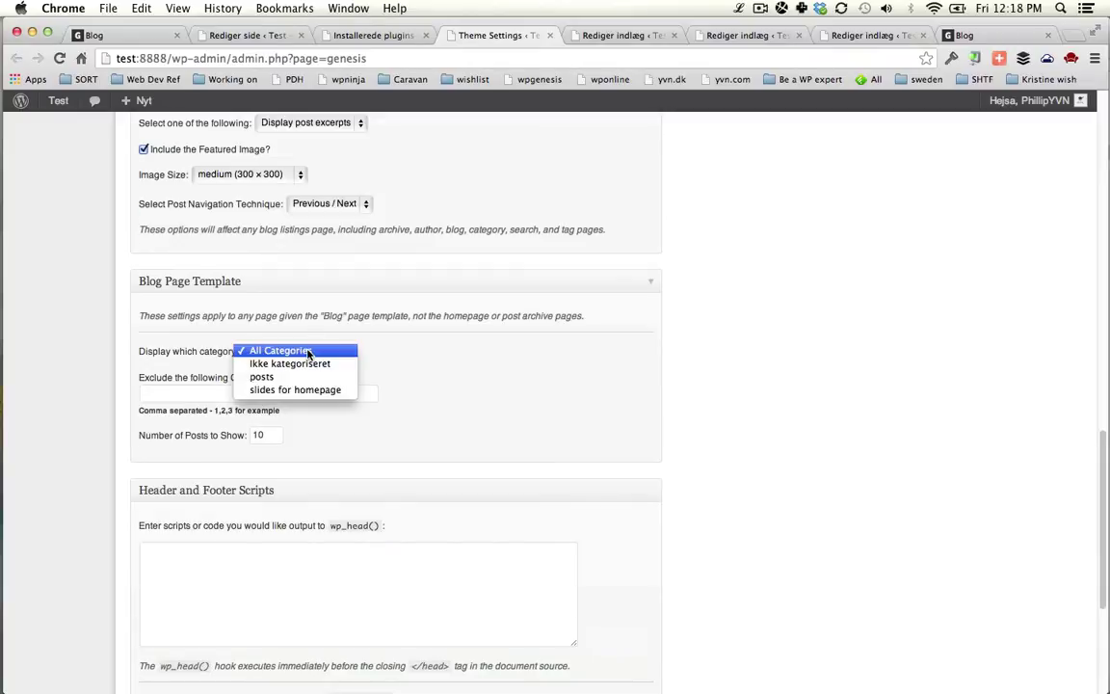
{"action": "left_click", "coordinate": [490, 377]}
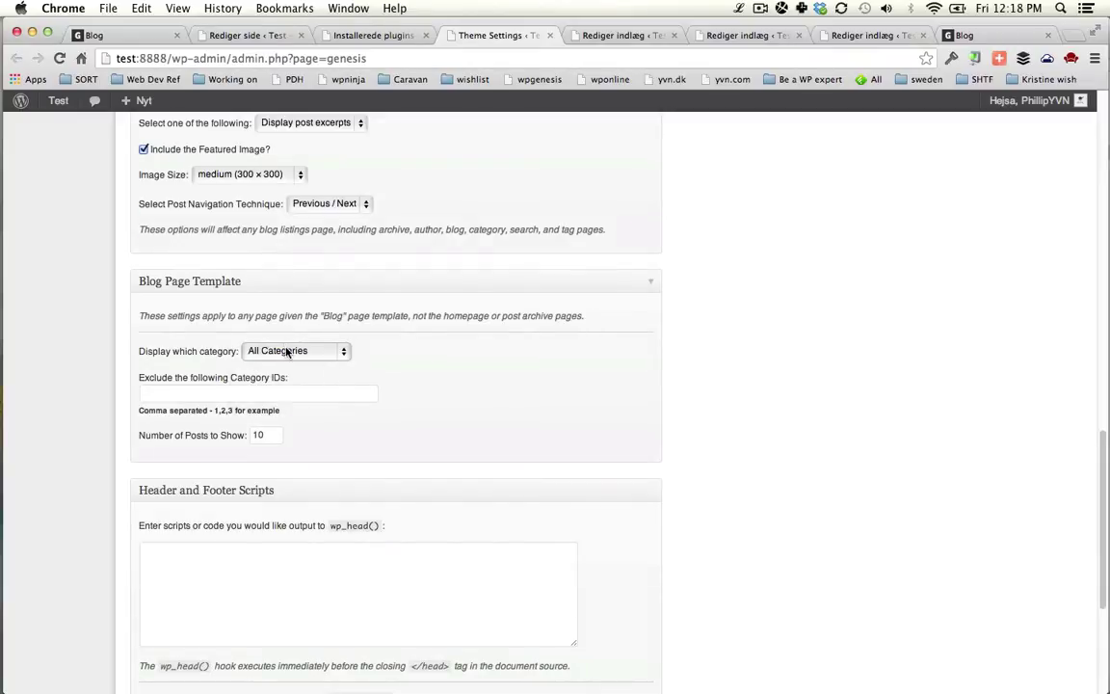
{"action": "left_click", "coordinate": [286, 352]}
{"action": "left_click", "coordinate": [309, 376]}
{"action": "scroll", "coordinate": [644, 358], "scroll_direction": "down", "scroll_amount": 5}
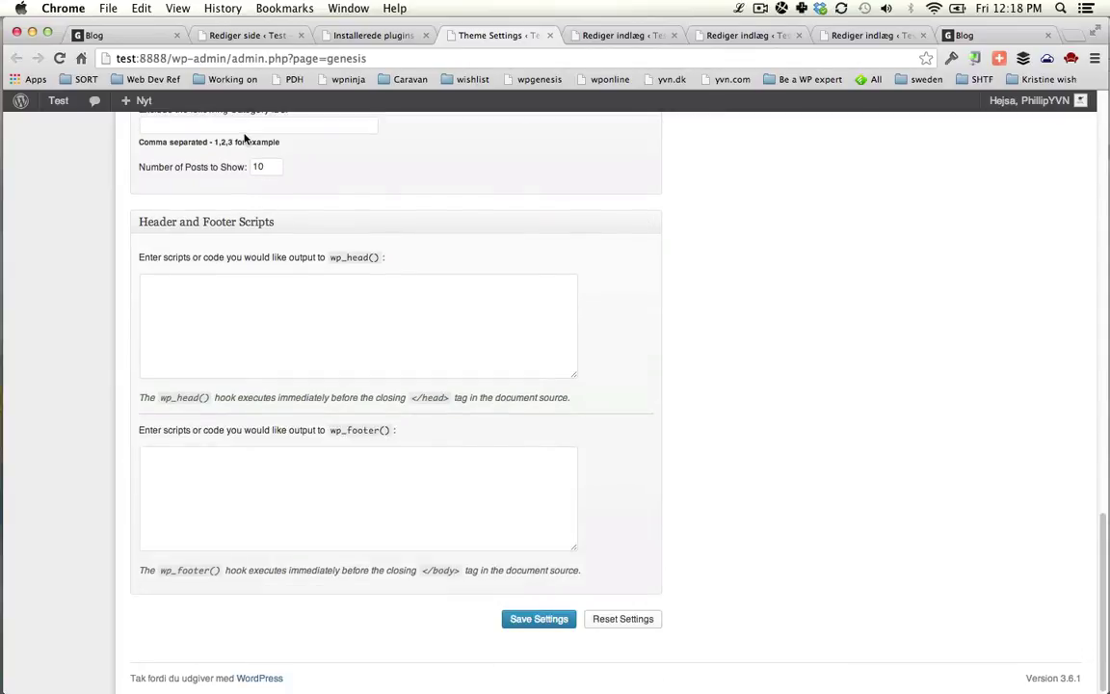
- Set the Blog Page Template's number of posts to show to 5 and save the theme settings
{"action": "double_click", "coordinate": [258, 168]}
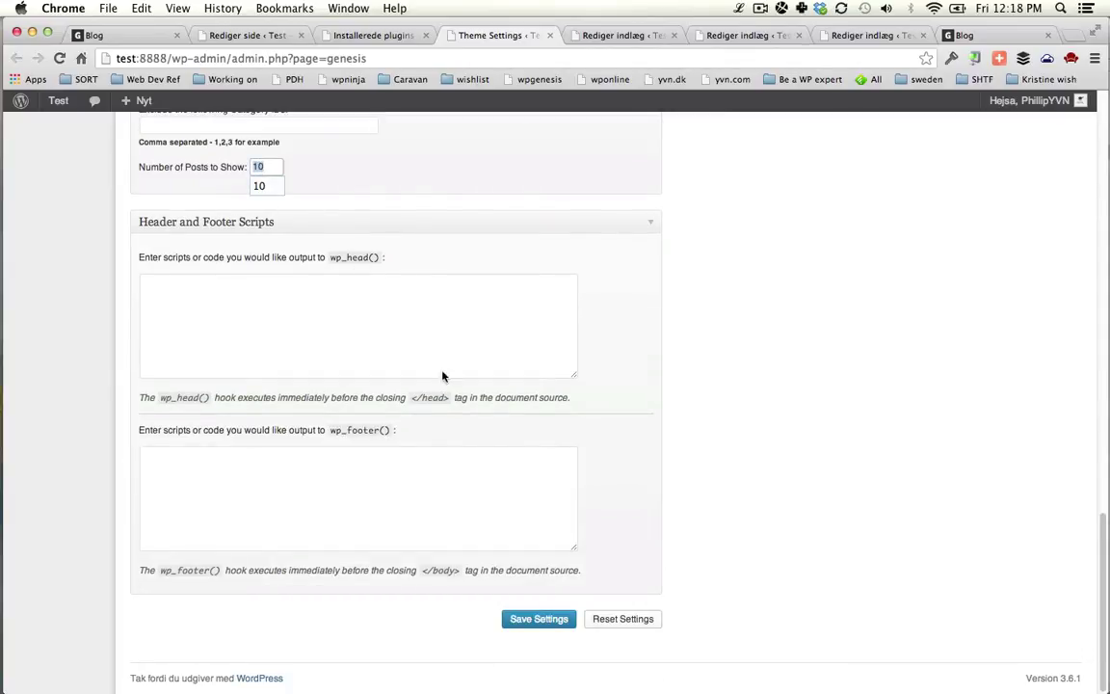
{"action": "type", "text": "5"}
{"action": "left_click", "coordinate": [538, 618]}
- Close the three tabs with the sample post editors
{"action": "key", "text": "ctrl+Tab"}
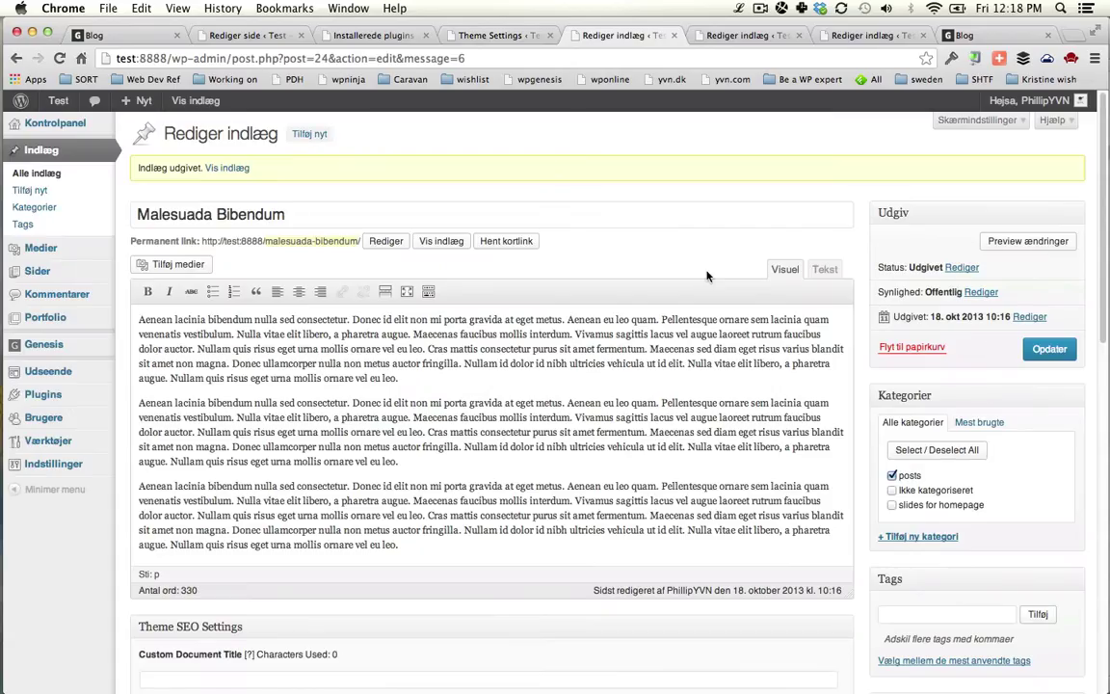
{"action": "key", "text": "super+w"}
{"action": "key", "text": "super+w"}
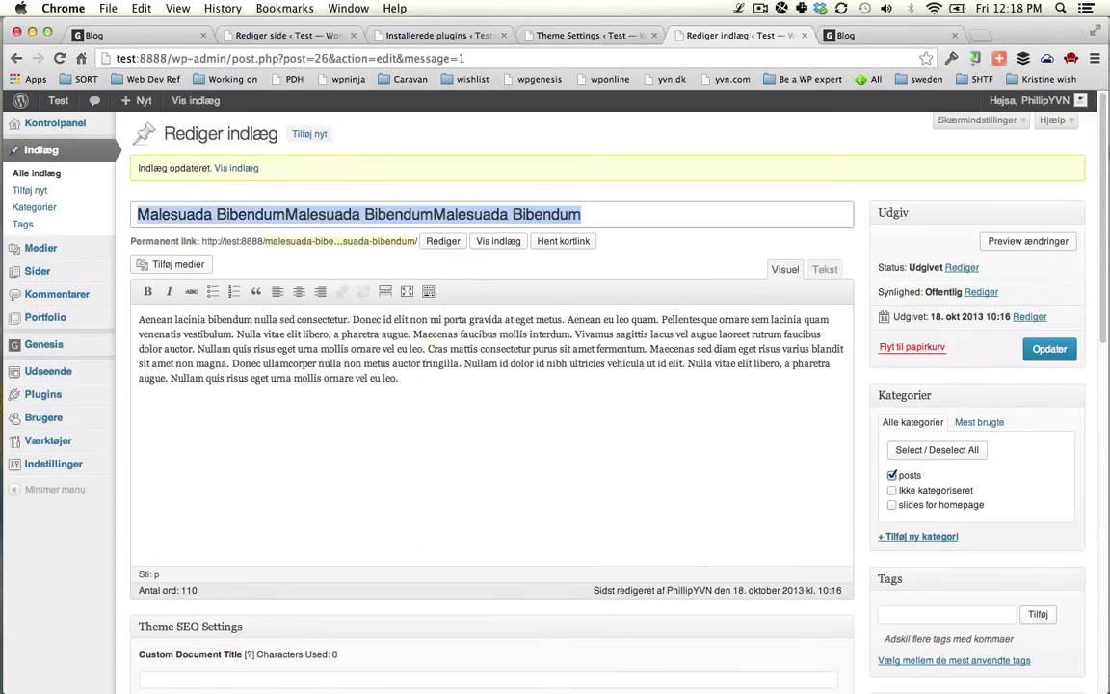
{"action": "key", "text": "super+w"}
- Reload the live Blog page, examine the listed posts and their categories, and reload it once more
{"action": "key", "text": "super+r"}
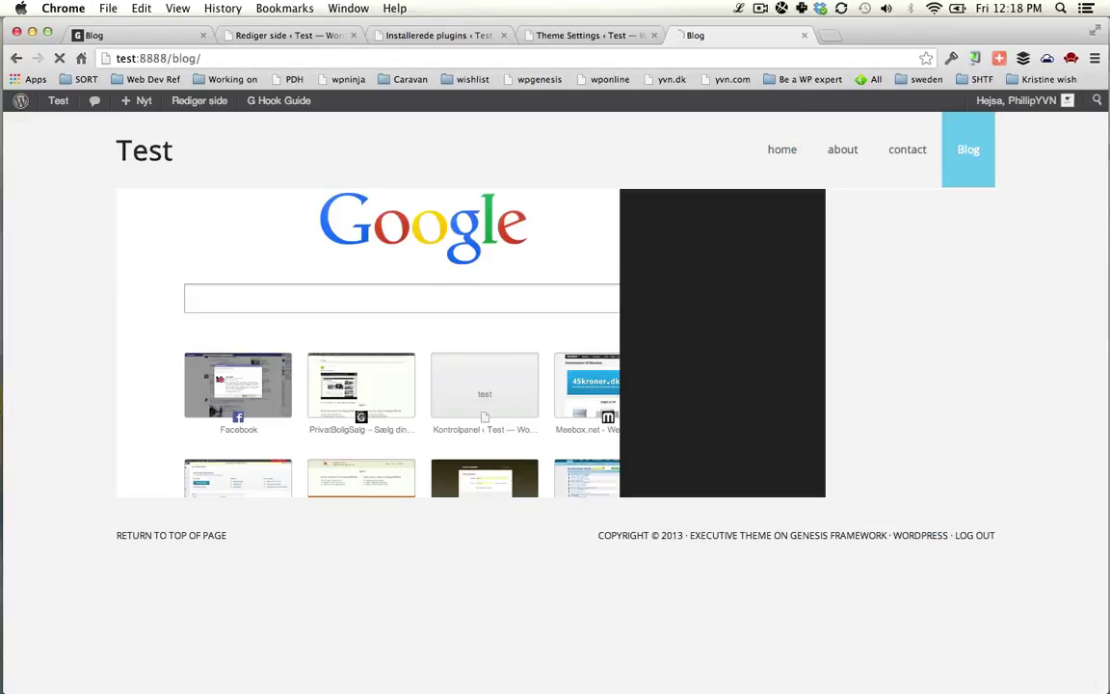
{"action": "scroll", "coordinate": [784, 275], "scroll_direction": "down", "scroll_amount": 10}
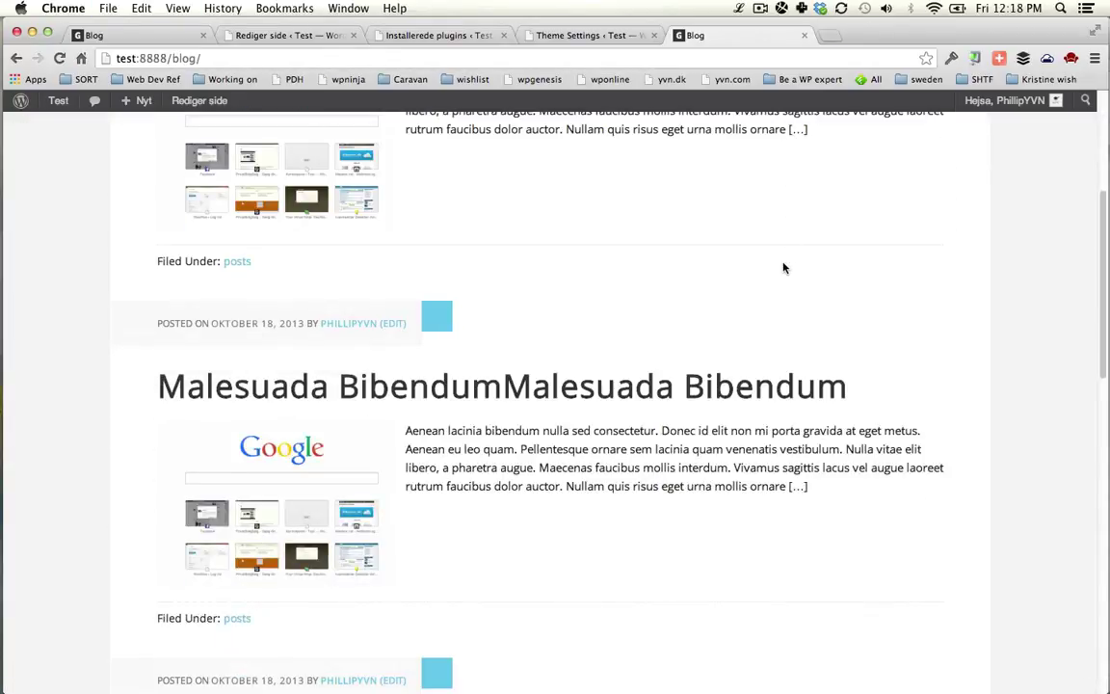
{"action": "scroll", "coordinate": [785, 277], "scroll_direction": "down", "scroll_amount": 12}
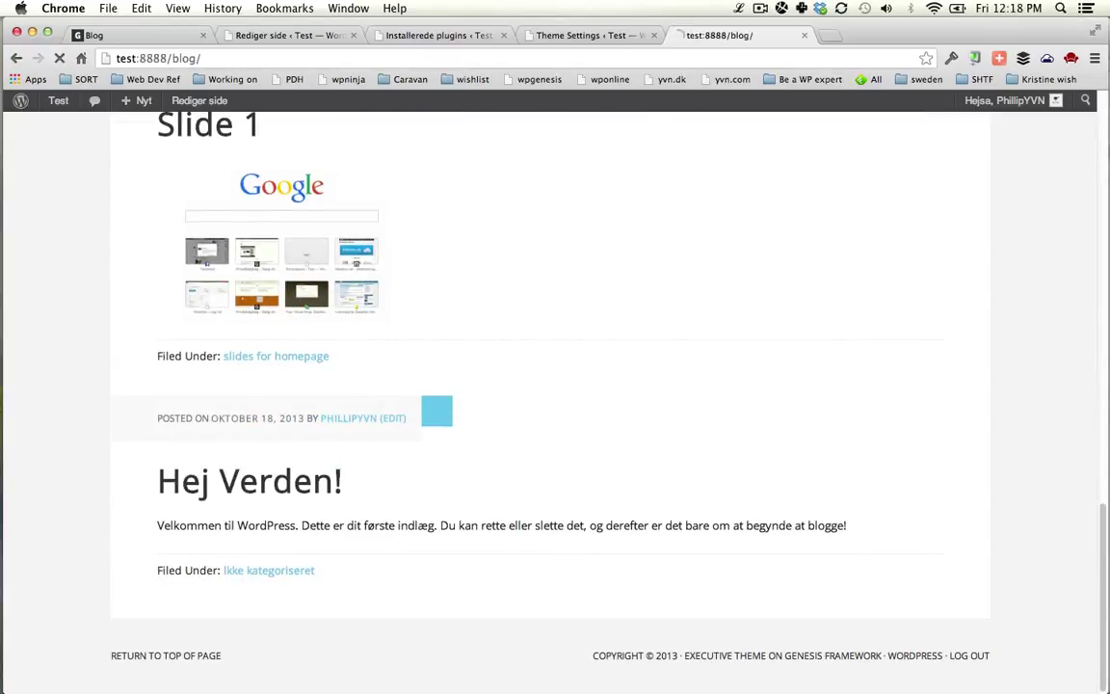
{"action": "key", "text": "super+r"}
- Check the open admin pages and the saved Blog Page Template options in the Theme Settings, returning to the live Blog page
{"action": "key", "text": "super+2"}
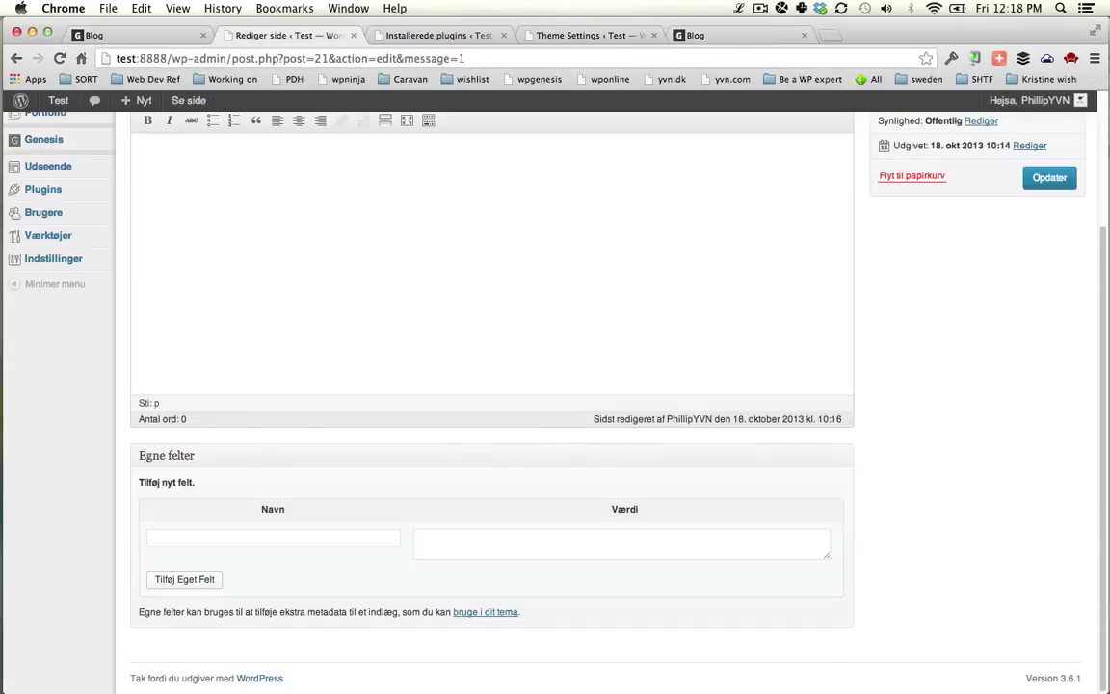
{"action": "scroll", "coordinate": [694, 317], "scroll_direction": "up", "scroll_amount": 4}
{"action": "key", "text": "super+3"}
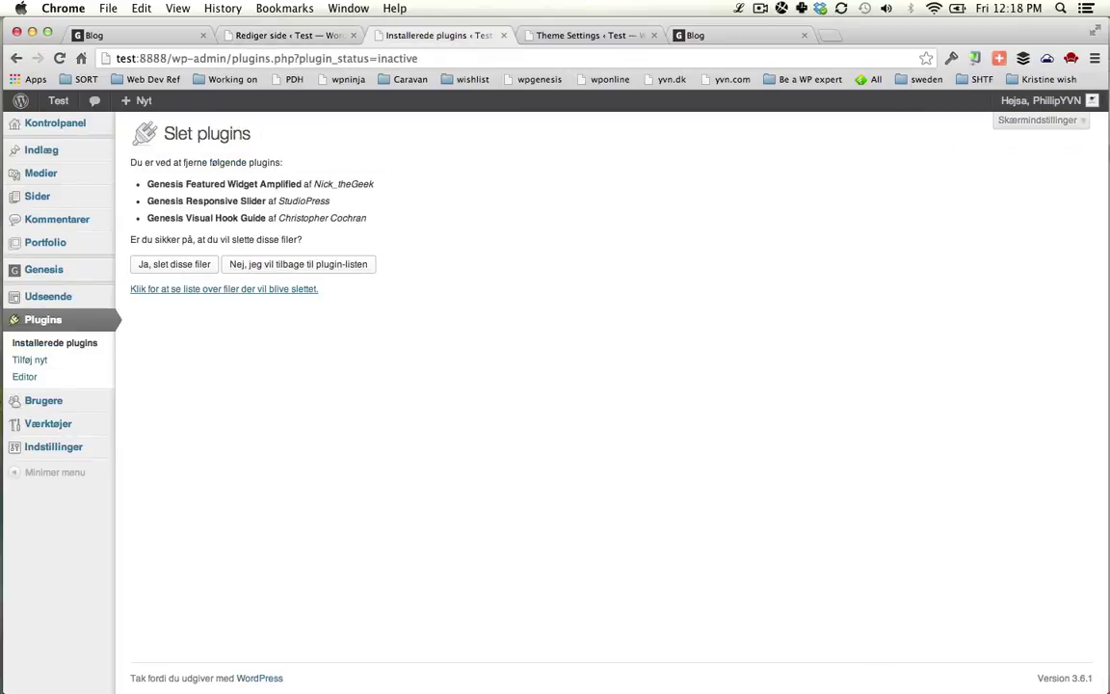
{"action": "key", "text": "super+4"}
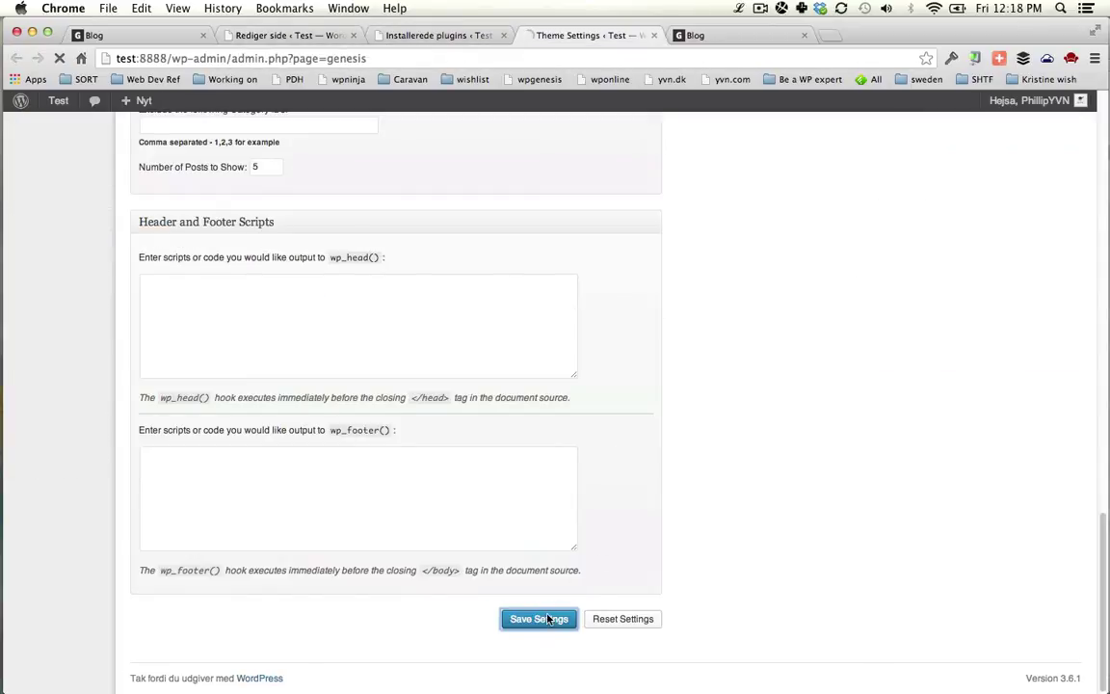
{"action": "scroll", "coordinate": [750, 381], "scroll_direction": "down", "scroll_amount": 5}
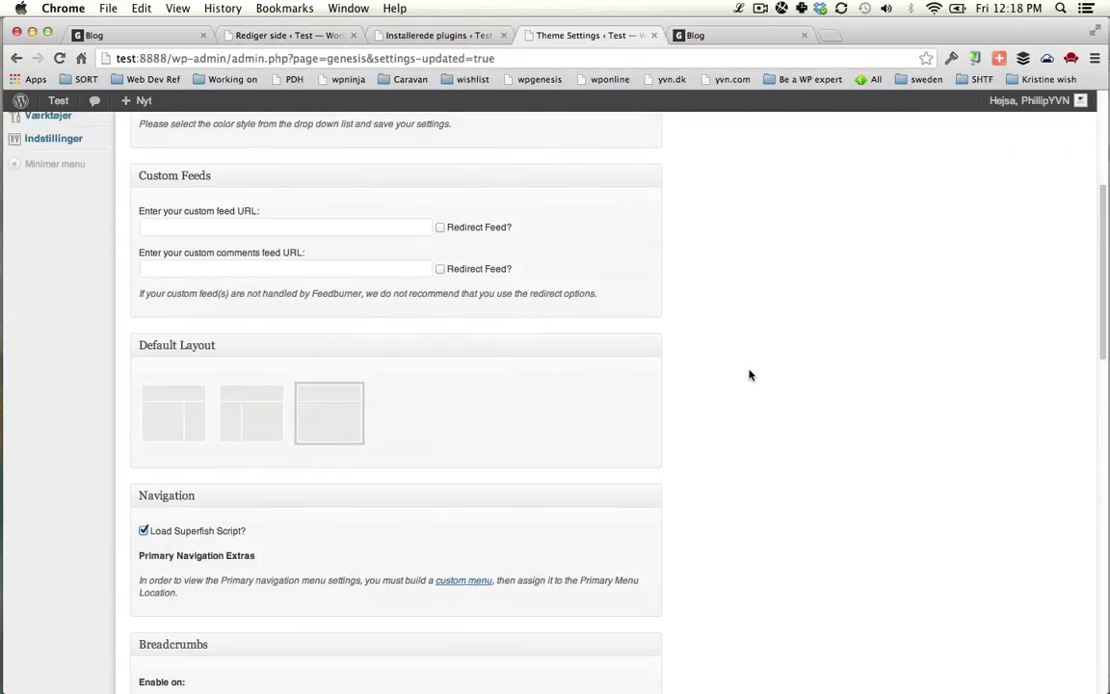
{"action": "scroll", "coordinate": [750, 375], "scroll_direction": "down", "scroll_amount": 8}
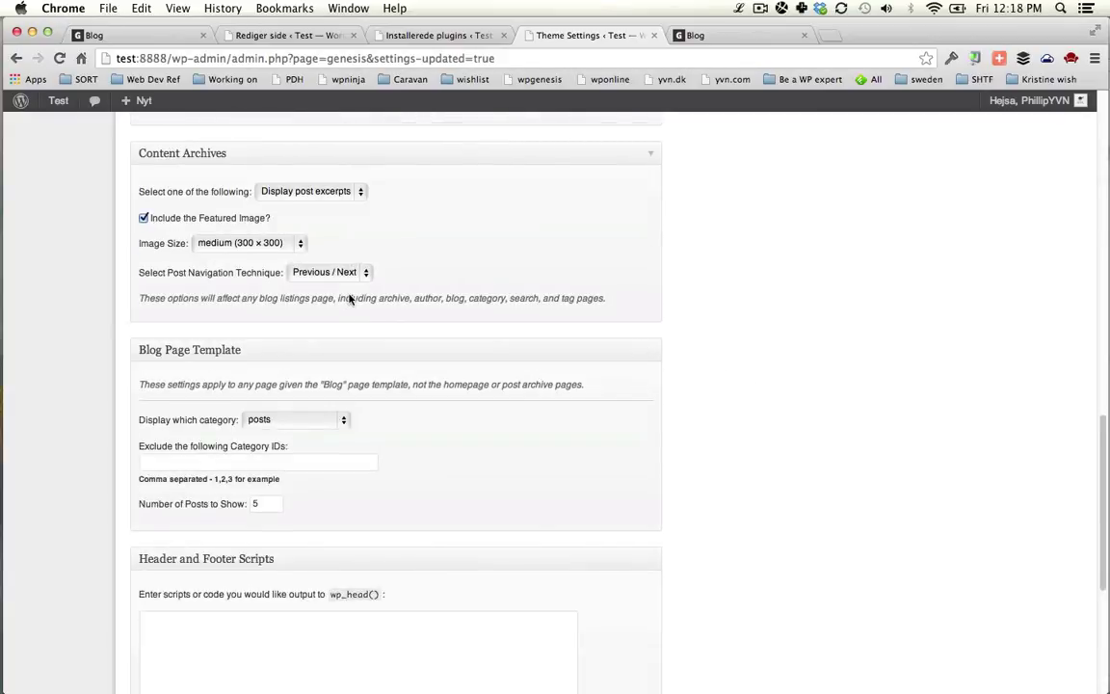
{"action": "scroll", "coordinate": [347, 226], "scroll_direction": "up", "scroll_amount": 1}
{"action": "scroll", "coordinate": [290, 386], "scroll_direction": "down", "scroll_amount": 1}
{"action": "key", "text": "ctrl+Tab"}
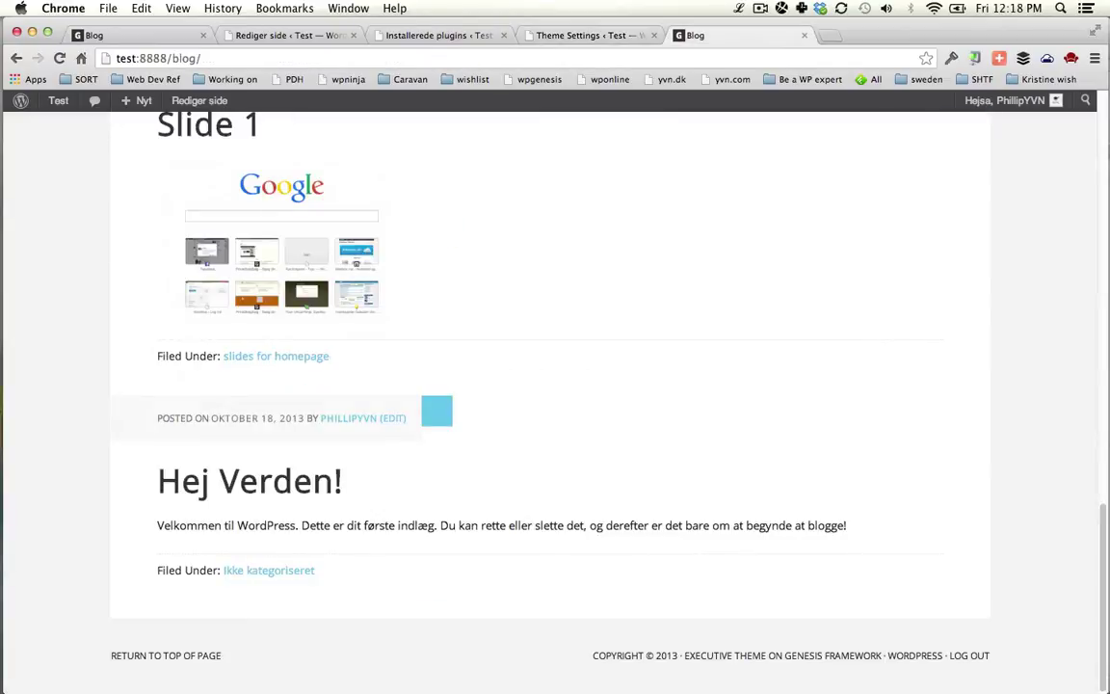
- Enable the page attributes box (Sideegenskaber) in the Blog page editor, check its Blog template and update the page
{"action": "key", "text": "ctrl+Tab"}
{"action": "key", "text": "ctrl+Tab"}
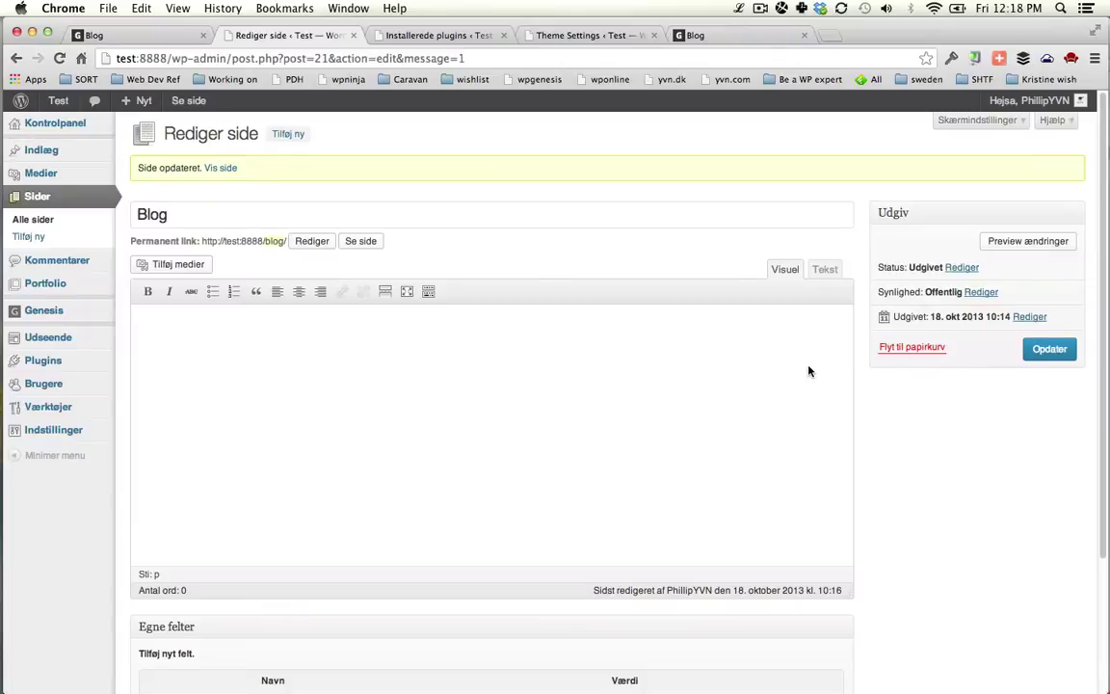
{"action": "left_click", "coordinate": [975, 119]}
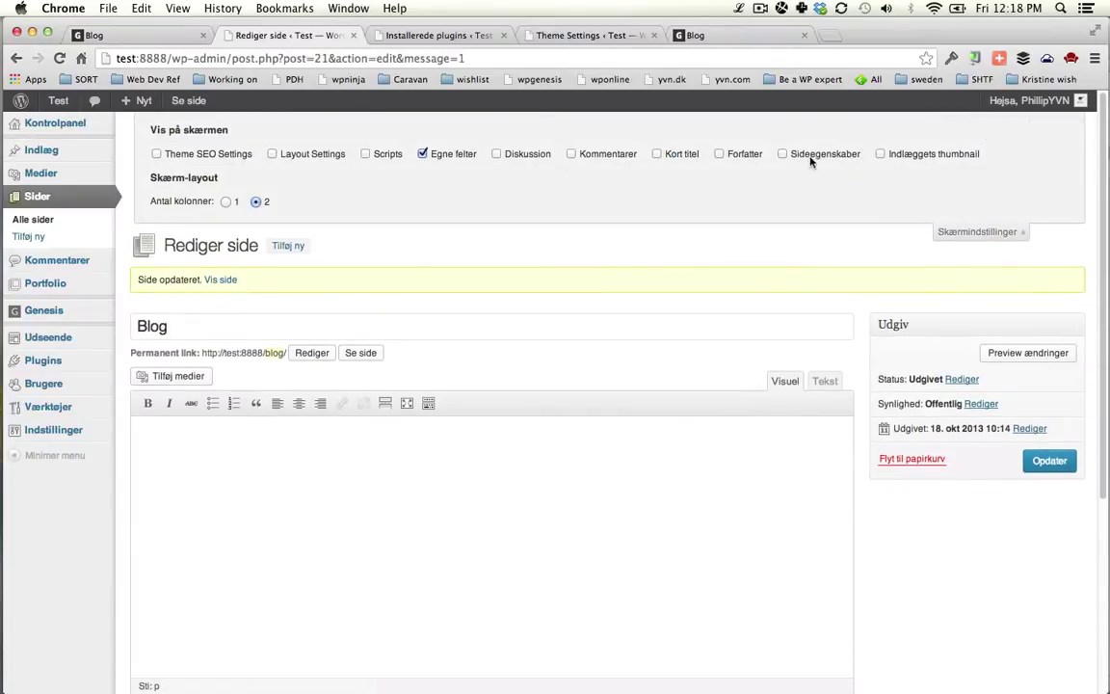
{"action": "left_click", "coordinate": [783, 154]}
{"action": "scroll", "coordinate": [891, 369], "scroll_direction": "down", "scroll_amount": 4}
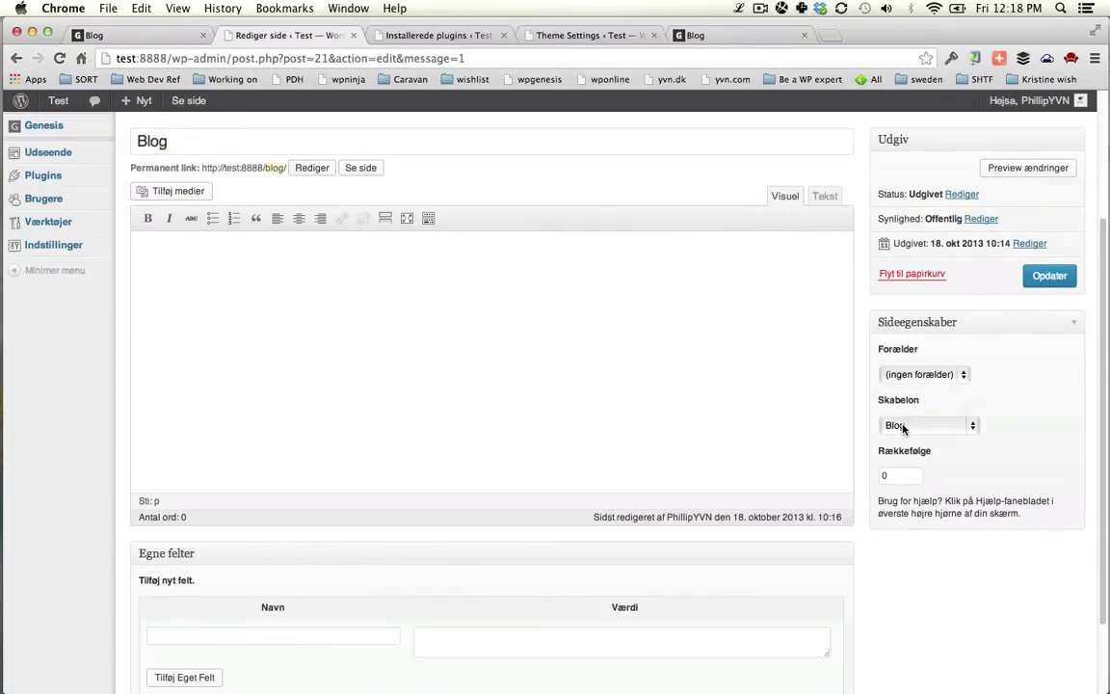
{"action": "left_click", "coordinate": [1047, 278]}
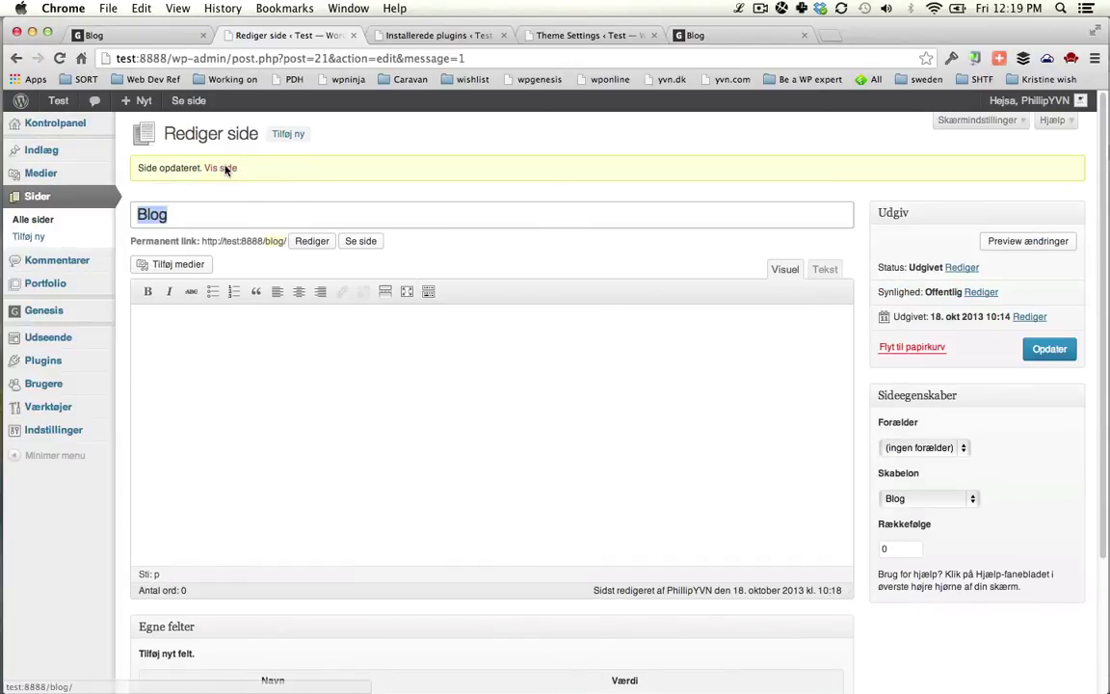
- View the updated Blog page in a separate tab, examine which posts it lists, and close that tab
{"action": "left_click", "coordinate": [225, 169], "text": "super"}
{"action": "key", "text": "ctrl+Tab"}
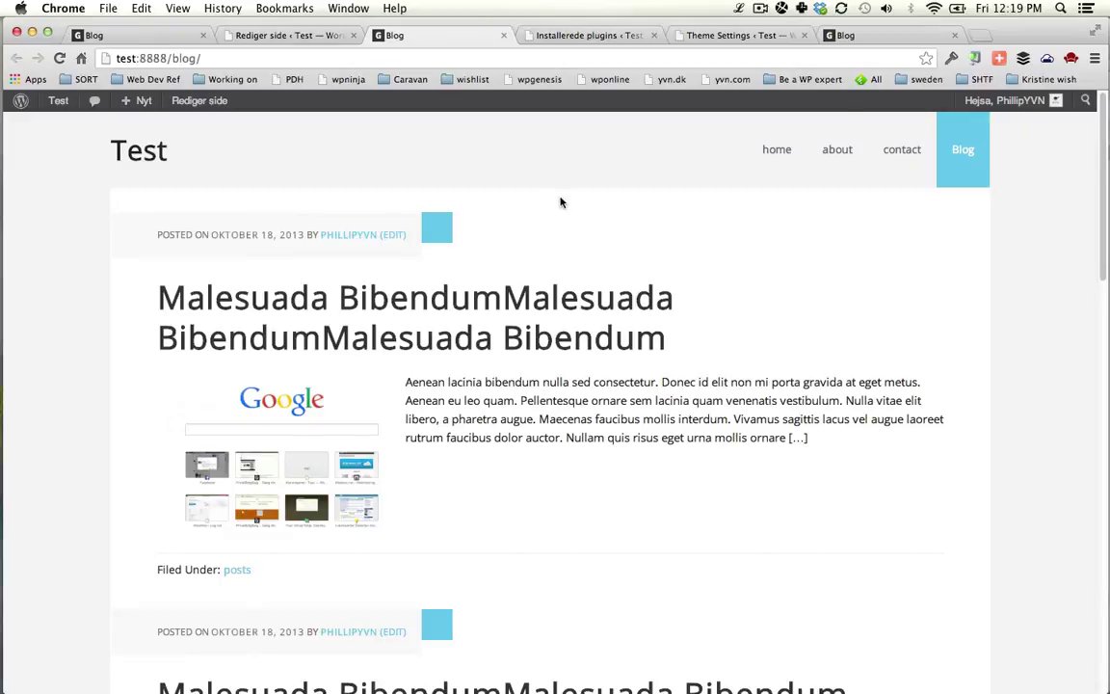
{"action": "scroll", "coordinate": [569, 207], "scroll_direction": "down", "scroll_amount": 15}
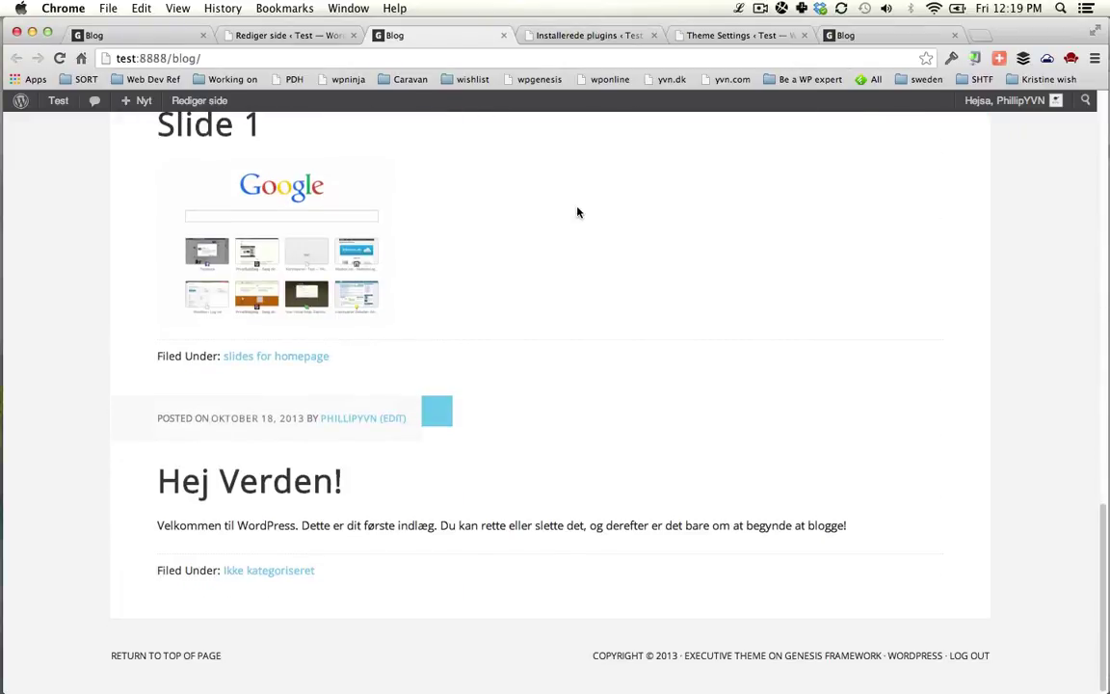
{"action": "key", "text": "super+w"}
- In a new tab, set the front page in the Reading settings to show the latest posts (Dine seneste indlæg) and save
{"action": "mouse_move", "coordinate": [91, 430]}
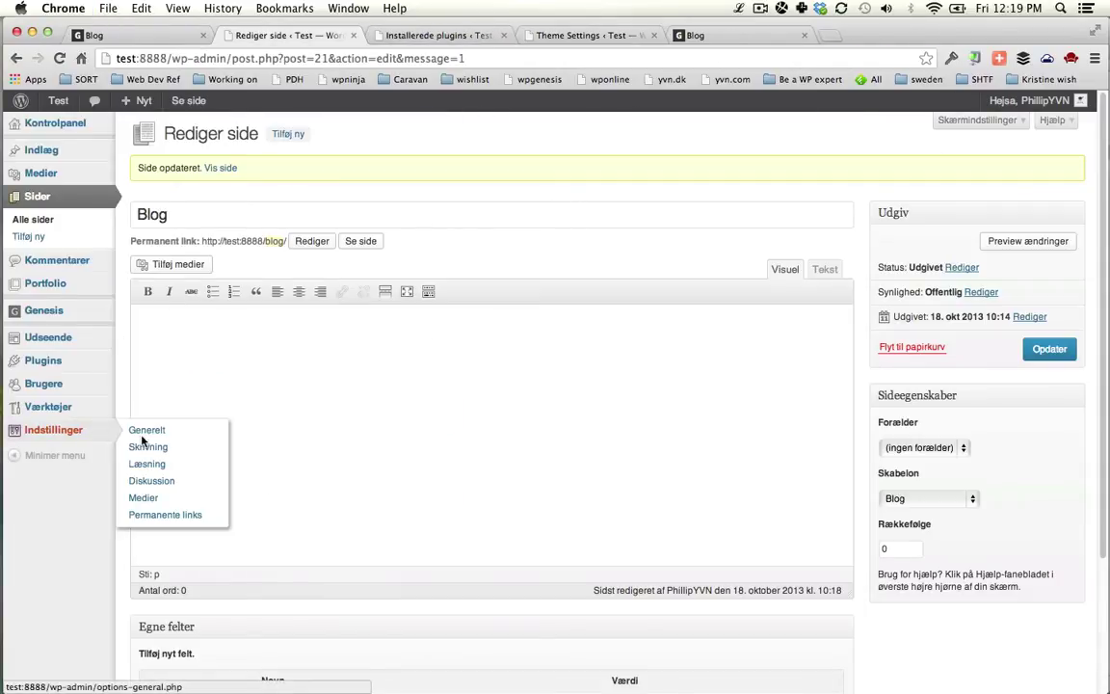
{"action": "left_click", "coordinate": [147, 465], "text": "super"}
{"action": "key", "text": "super+alt+Right"}
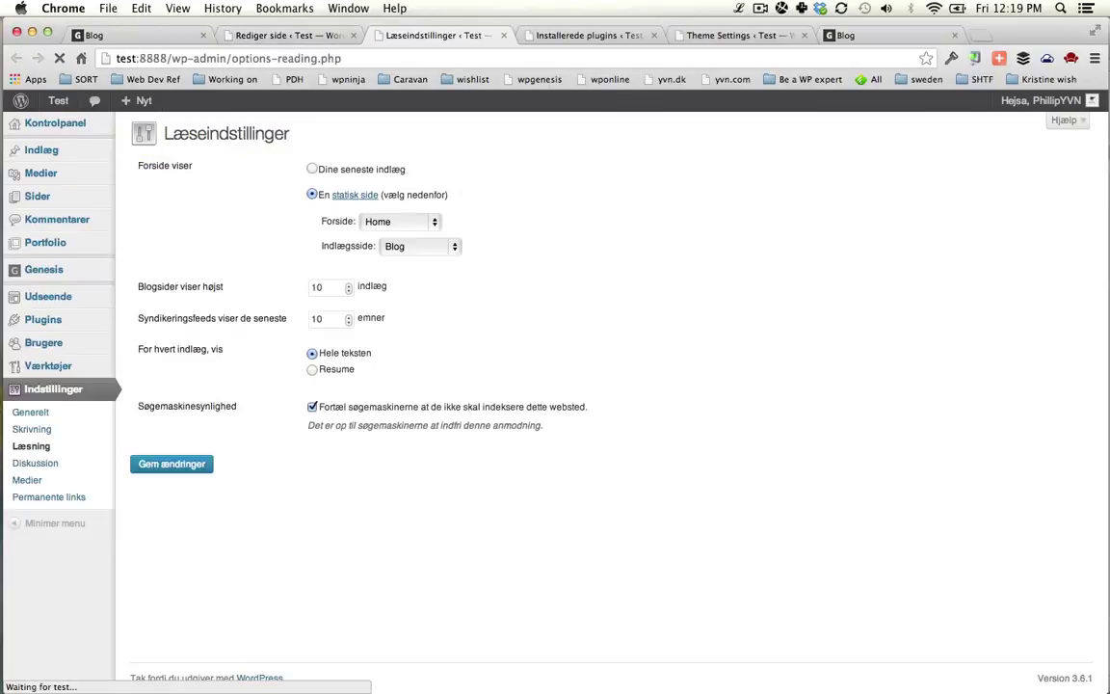
{"action": "left_click", "coordinate": [312, 169]}
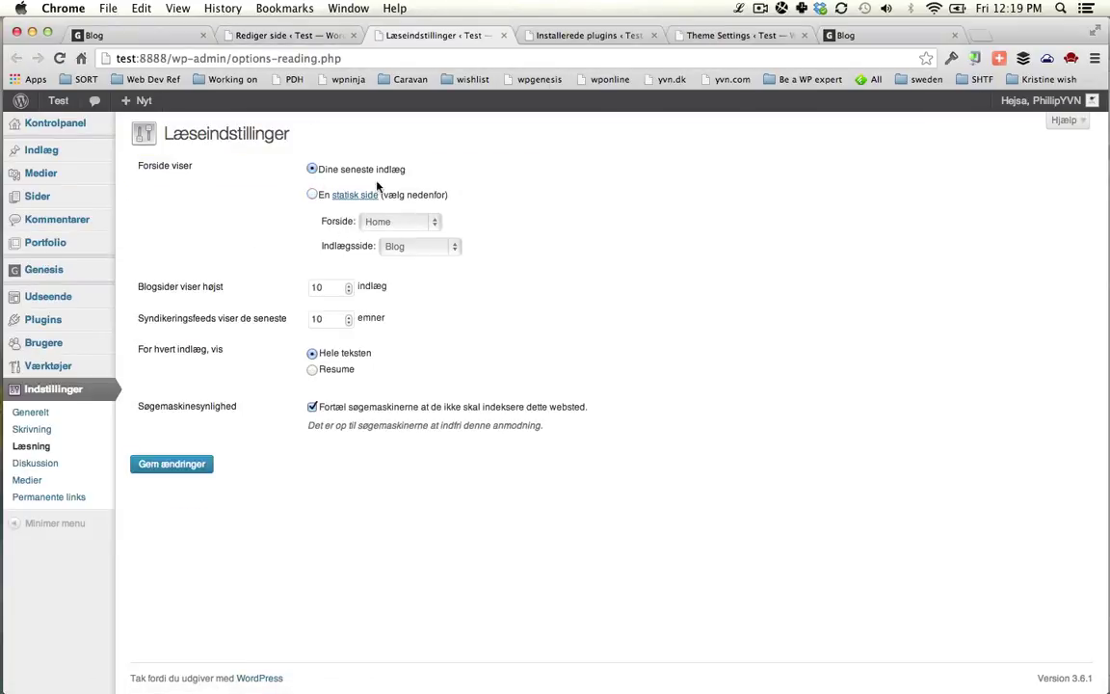
{"action": "left_click", "coordinate": [172, 464]}
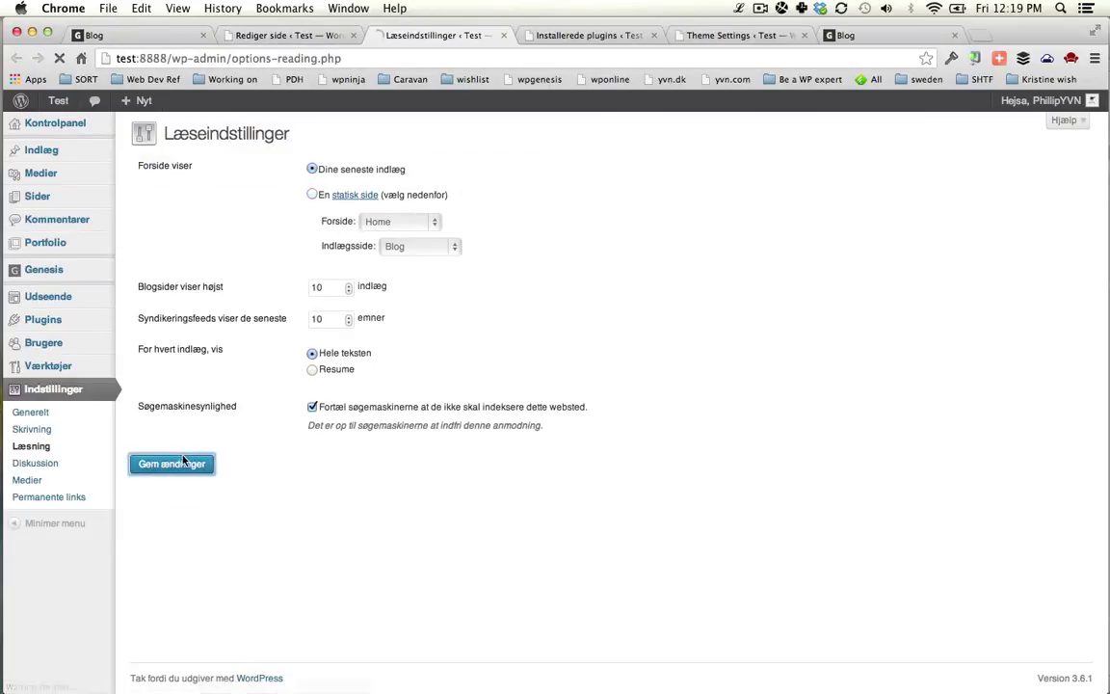
- View the live Blog page from its page editor and examine the listed posts and their categories
{"action": "key", "text": "super+alt+Left"}
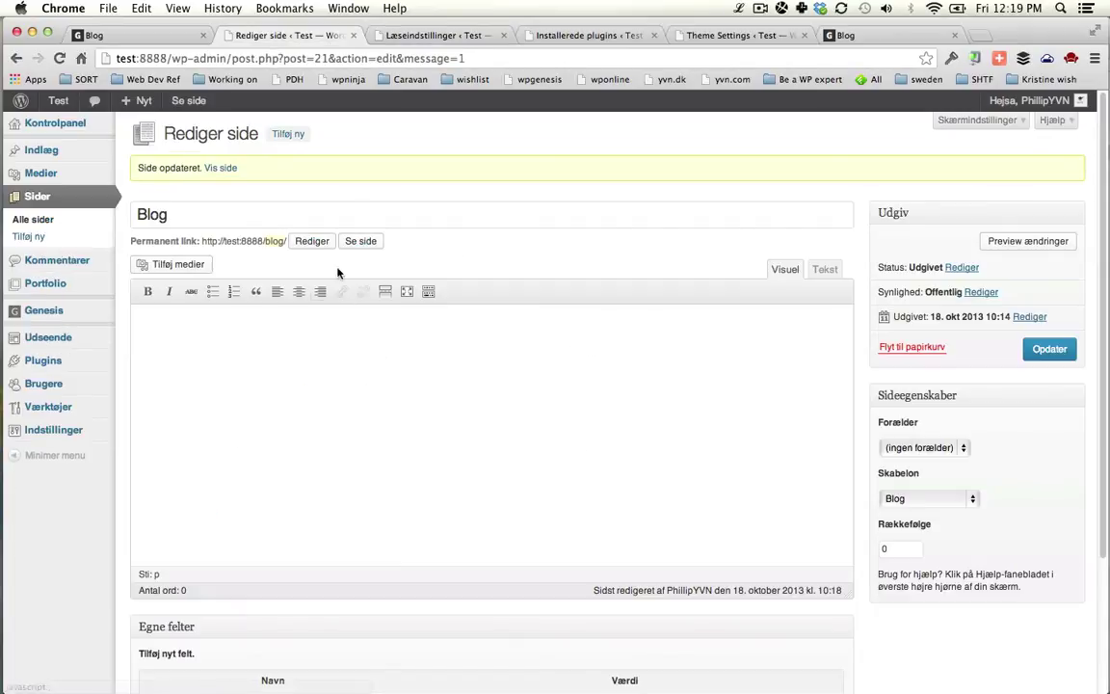
{"action": "left_click", "coordinate": [359, 241]}
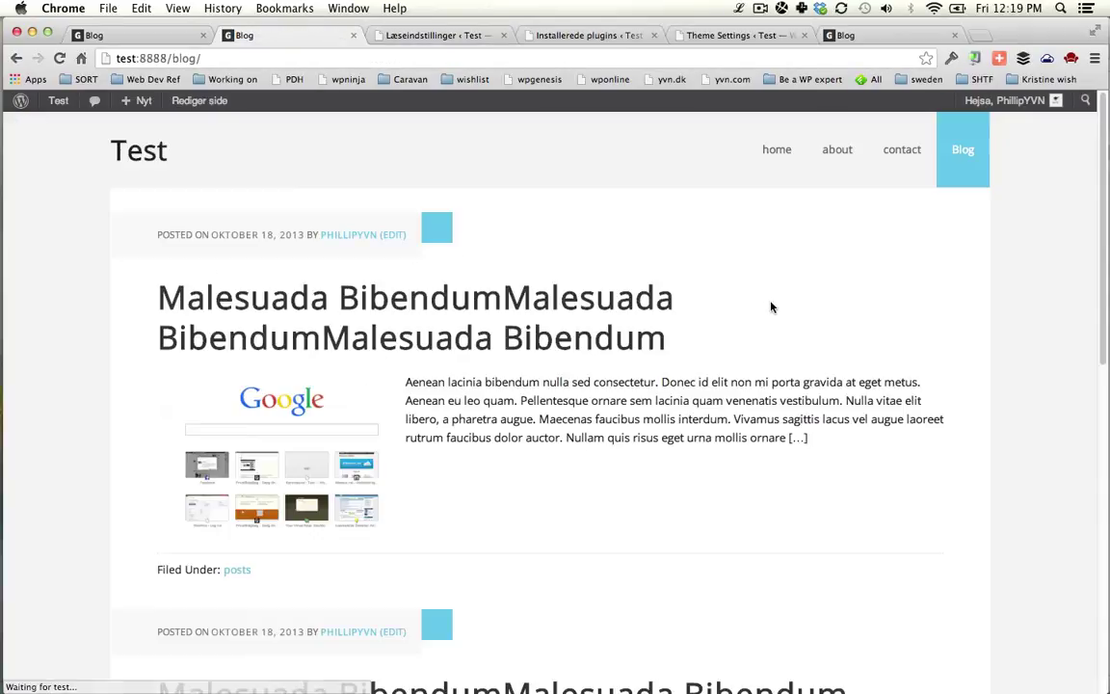
{"action": "scroll", "coordinate": [775, 309], "scroll_direction": "down", "scroll_amount": 3}
{"action": "scroll", "coordinate": [818, 342], "scroll_direction": "down", "scroll_amount": 3}
{"action": "scroll", "coordinate": [815, 340], "scroll_direction": "up", "scroll_amount": 3}
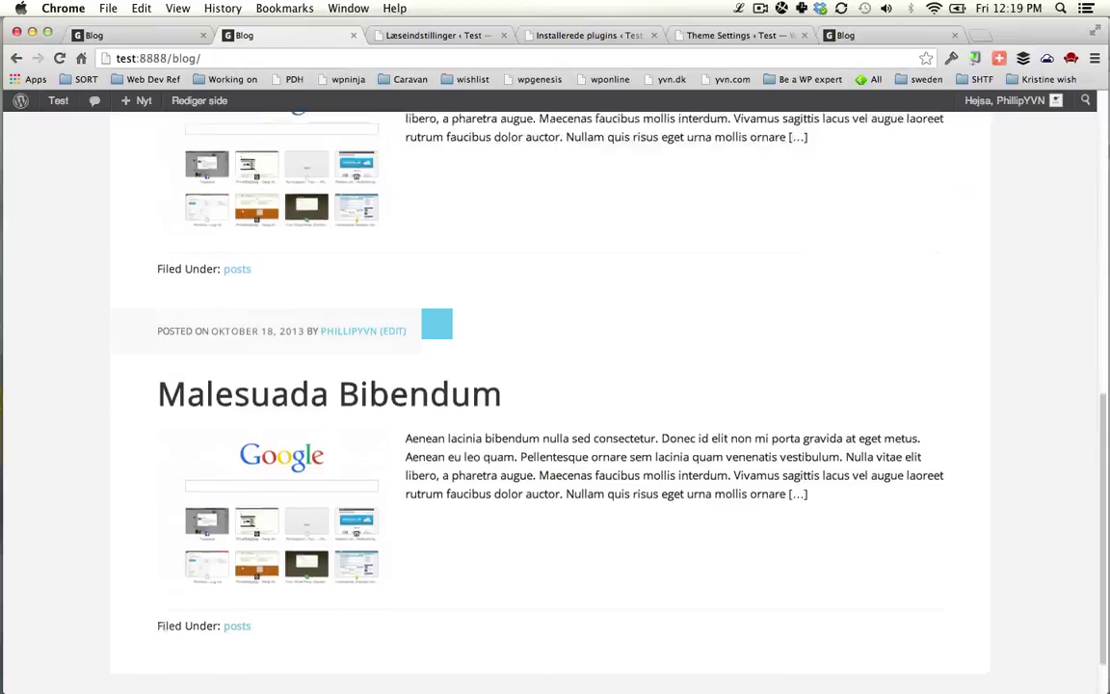
{"action": "scroll", "coordinate": [555, 405], "scroll_direction": "up", "scroll_amount": 2}
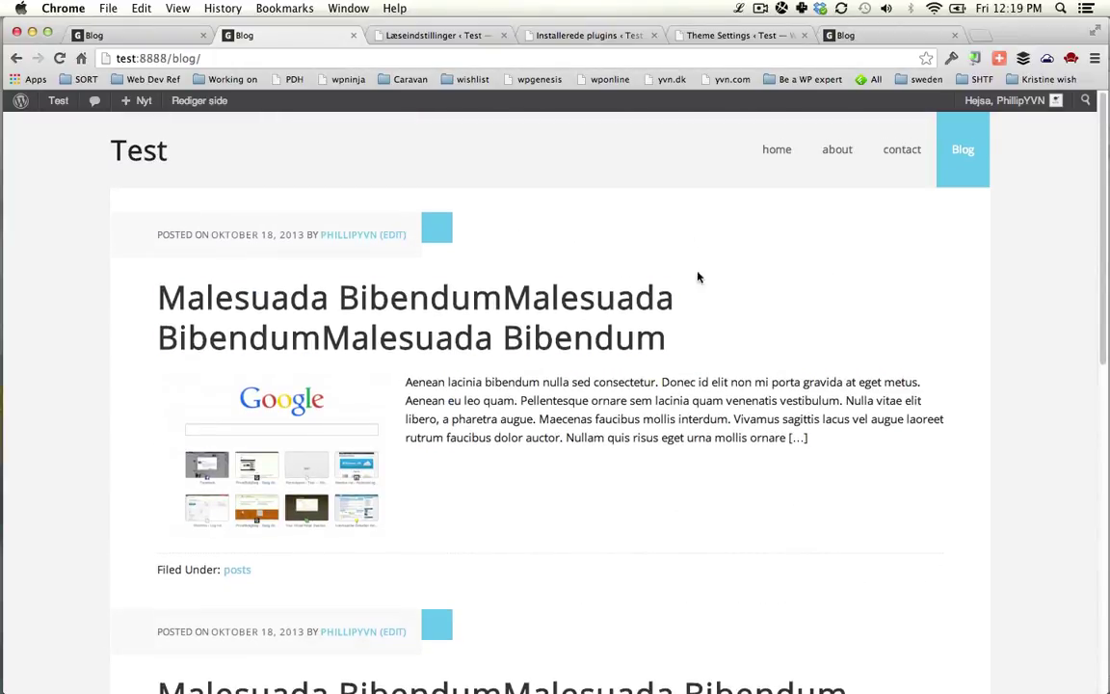
- Confirm deleting the Genesis Featured Widget Amplified, Genesis Responsive Slider and Genesis Visual Hook Guide plugin files
{"action": "key", "text": "ctrl+Tab"}
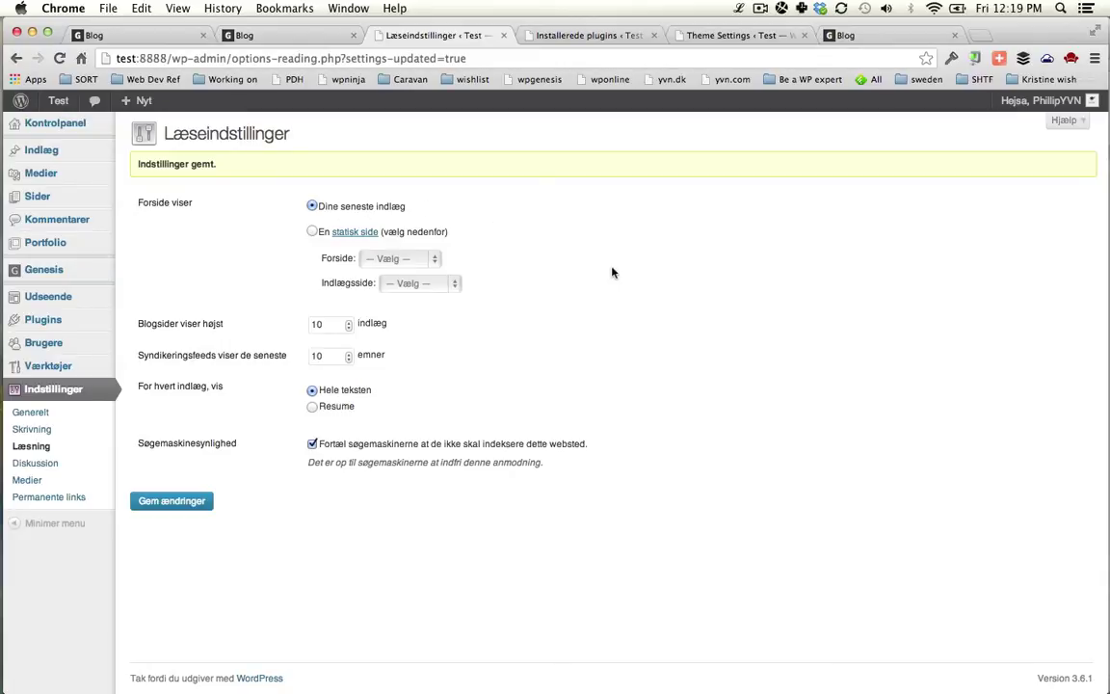
{"action": "key", "text": "ctrl+Tab"}
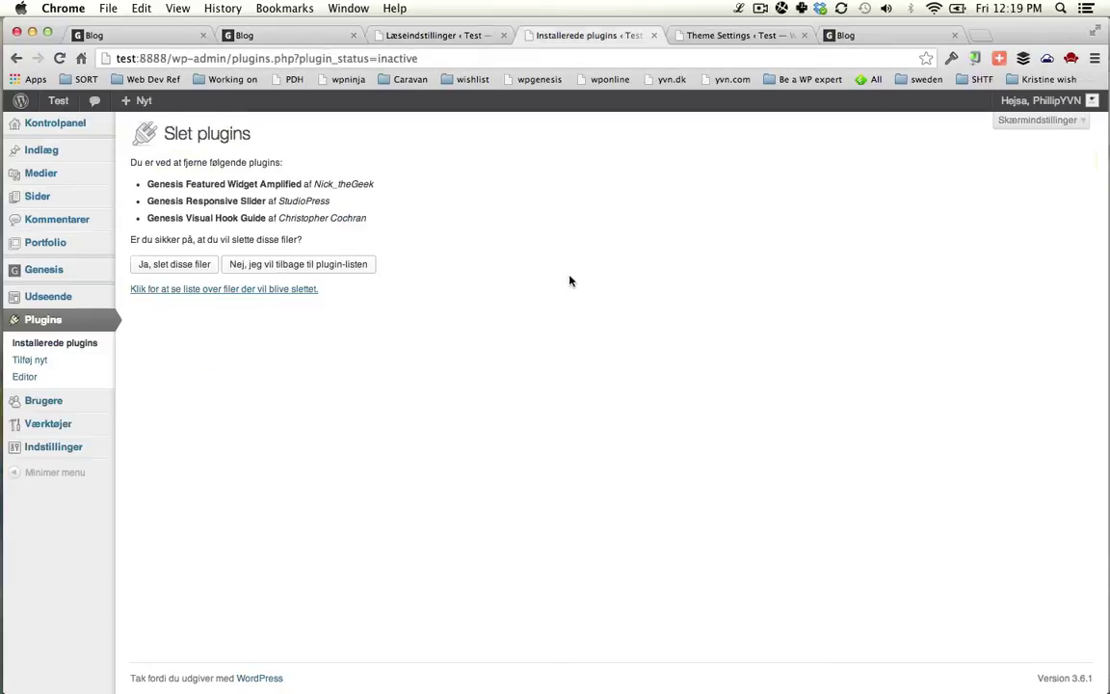
{"action": "left_click", "coordinate": [174, 265]}
- Visit the site's front page from the Theme Settings page, examine its listed posts, and check the other open Blog page
{"action": "key", "text": "ctrl+Tab"}
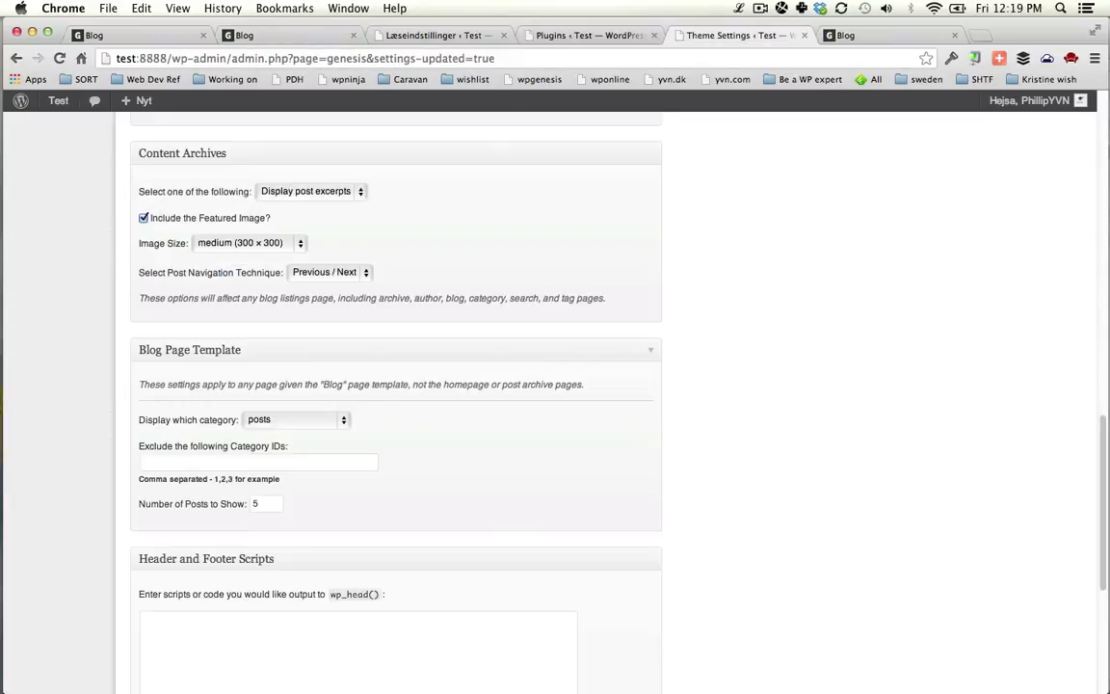
{"action": "mouse_move", "coordinate": [58, 101]}
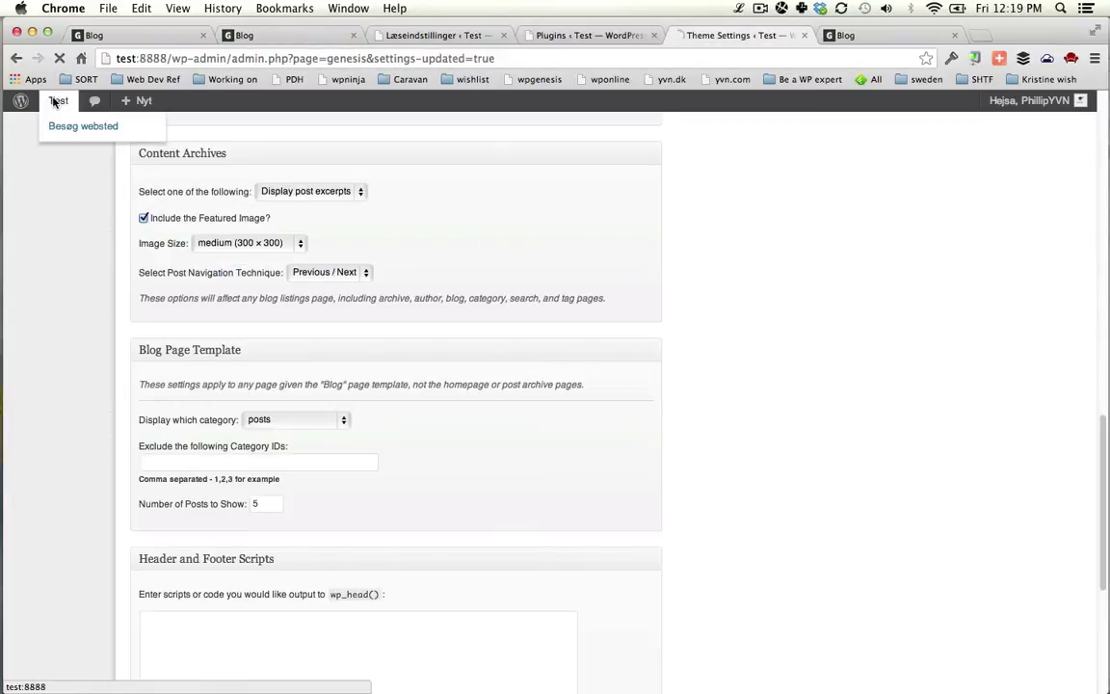
{"action": "left_click", "coordinate": [67, 122]}
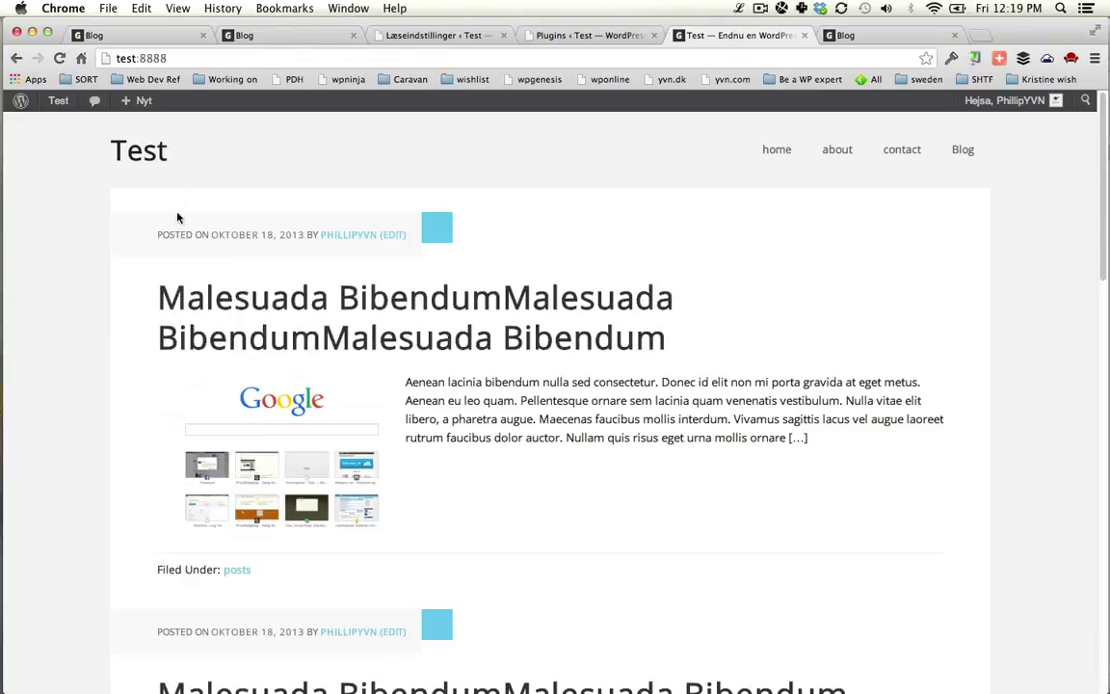
{"action": "scroll", "coordinate": [743, 405], "scroll_direction": "down", "scroll_amount": 15}
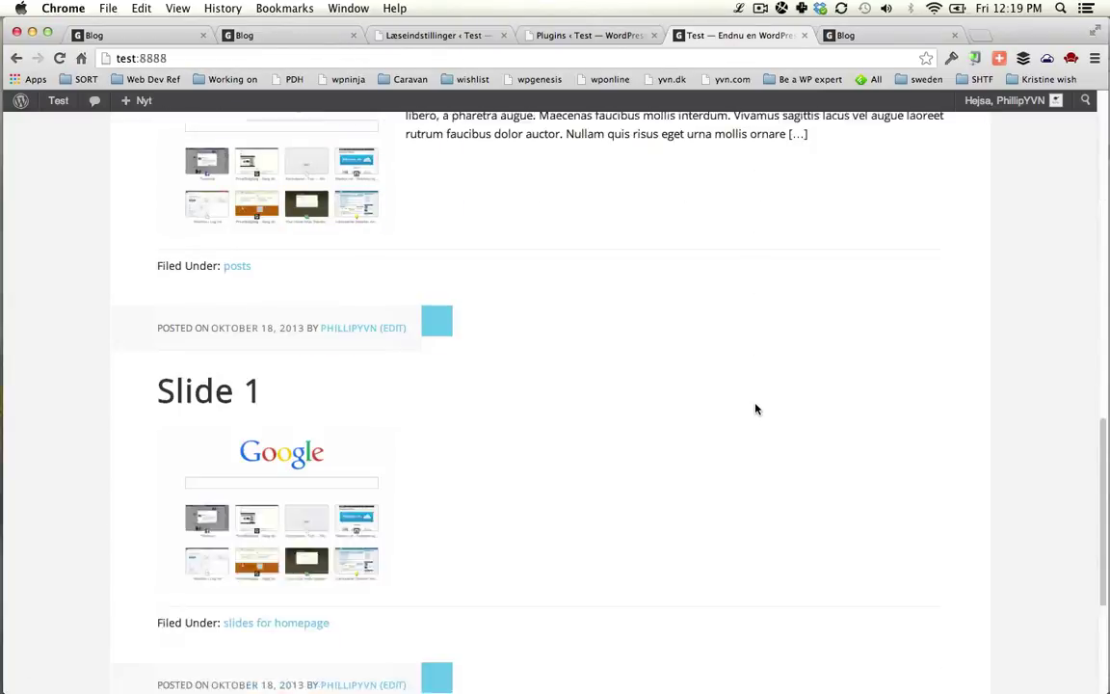
{"action": "scroll", "coordinate": [334, 386], "scroll_direction": "up", "scroll_amount": 2}
{"action": "key", "text": "super+r"}
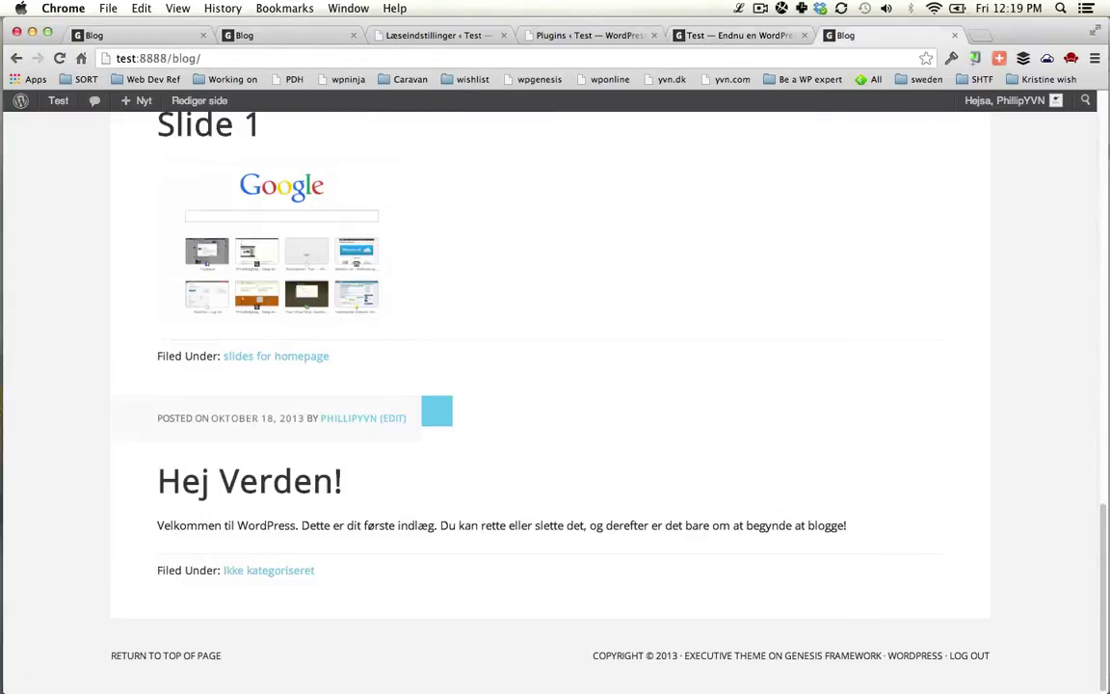
{"action": "scroll", "coordinate": [736, 378], "scroll_direction": "up", "scroll_amount": 2}
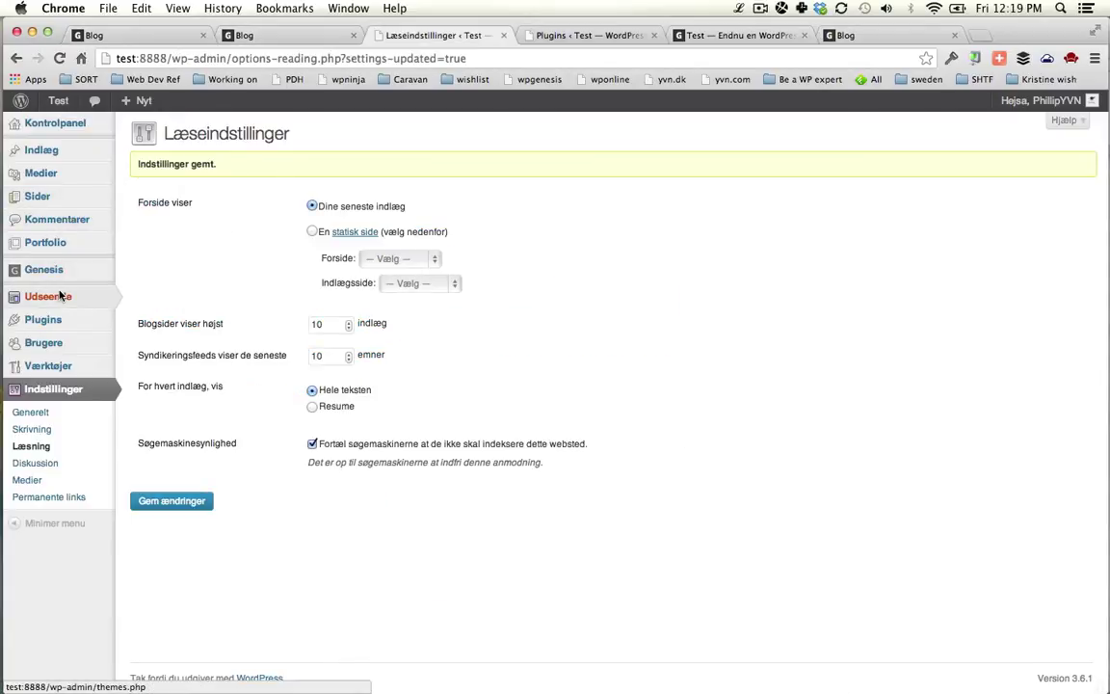
- Open the Widgets page and add a Genesis - Featured Page widget to the Home - Slider area
{"action": "mouse_move", "coordinate": [68, 291]}
{"action": "left_click", "coordinate": [145, 329]}
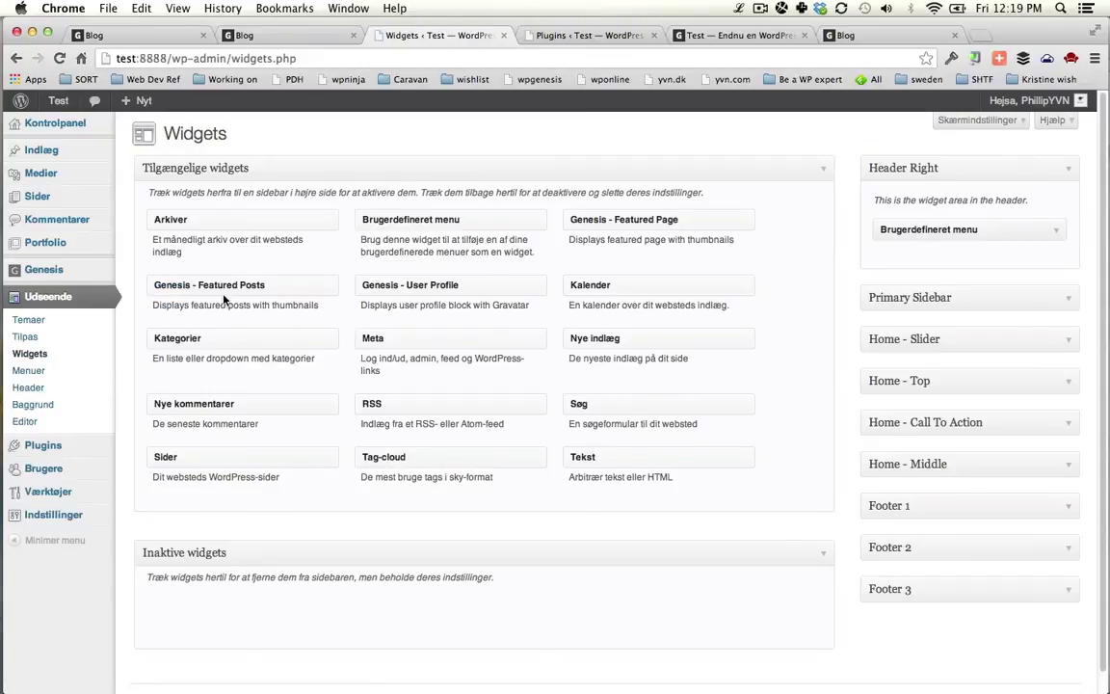
{"action": "scroll", "coordinate": [289, 414], "scroll_direction": "down", "scroll_amount": 2}
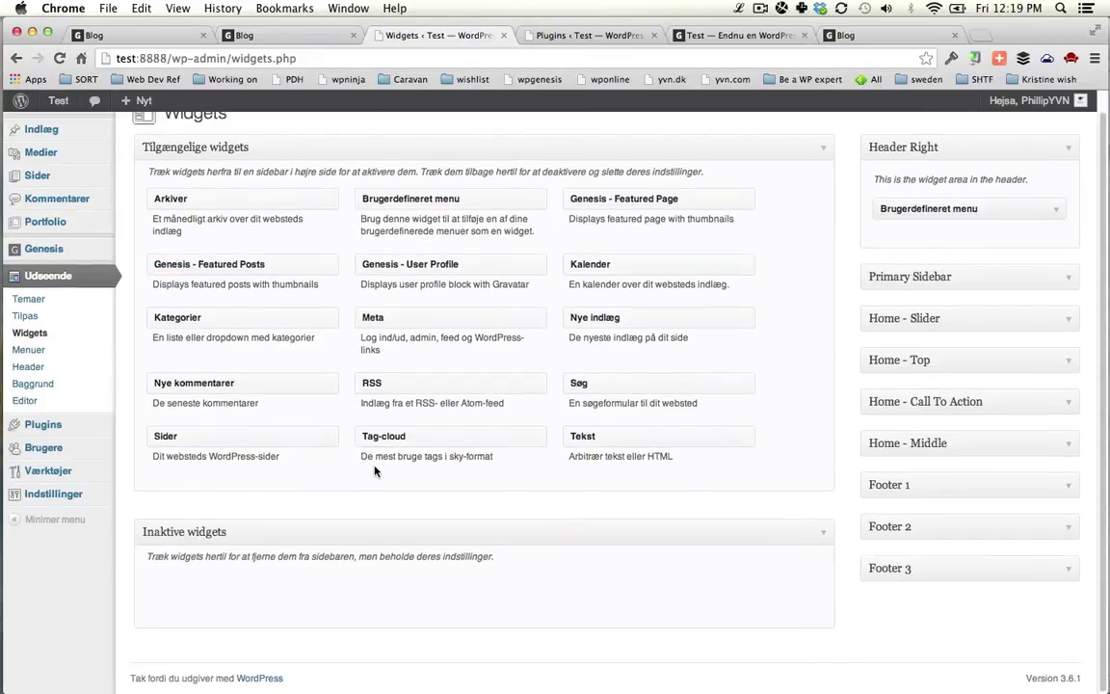
{"action": "scroll", "coordinate": [578, 347], "scroll_direction": "up", "scroll_amount": 2}
{"action": "left_click", "coordinate": [942, 339]}
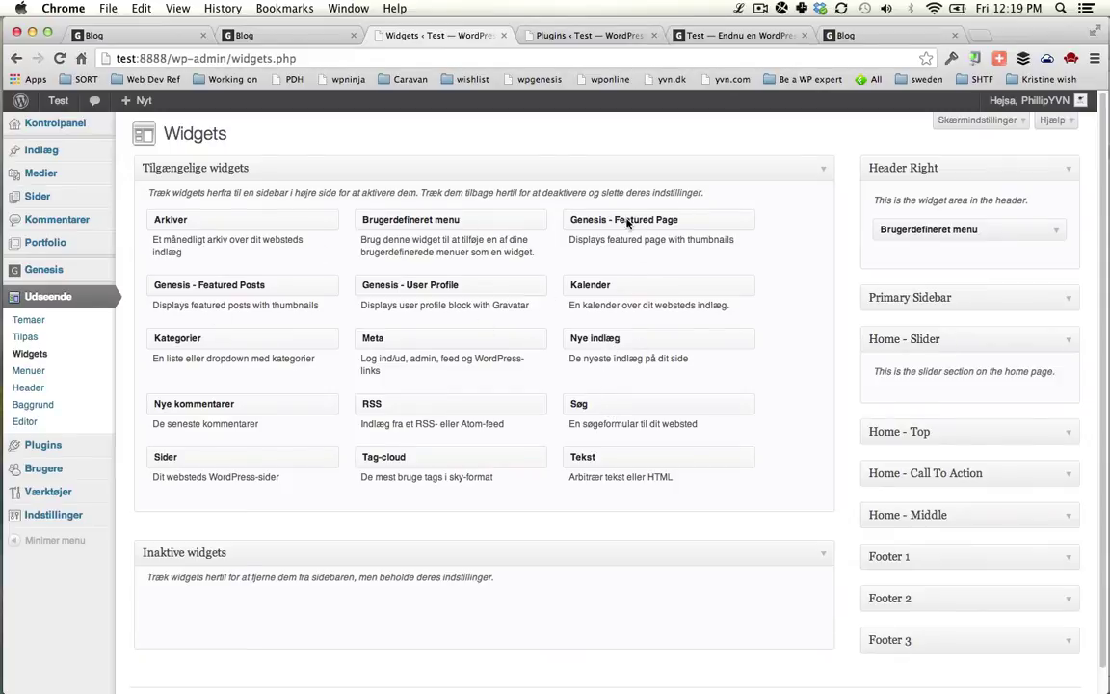
{"action": "left_click_drag", "start_coordinate": [259, 295], "coordinate": [564, 325]}
{"action": "left_click_drag", "start_coordinate": [655, 240], "coordinate": [921, 397]}
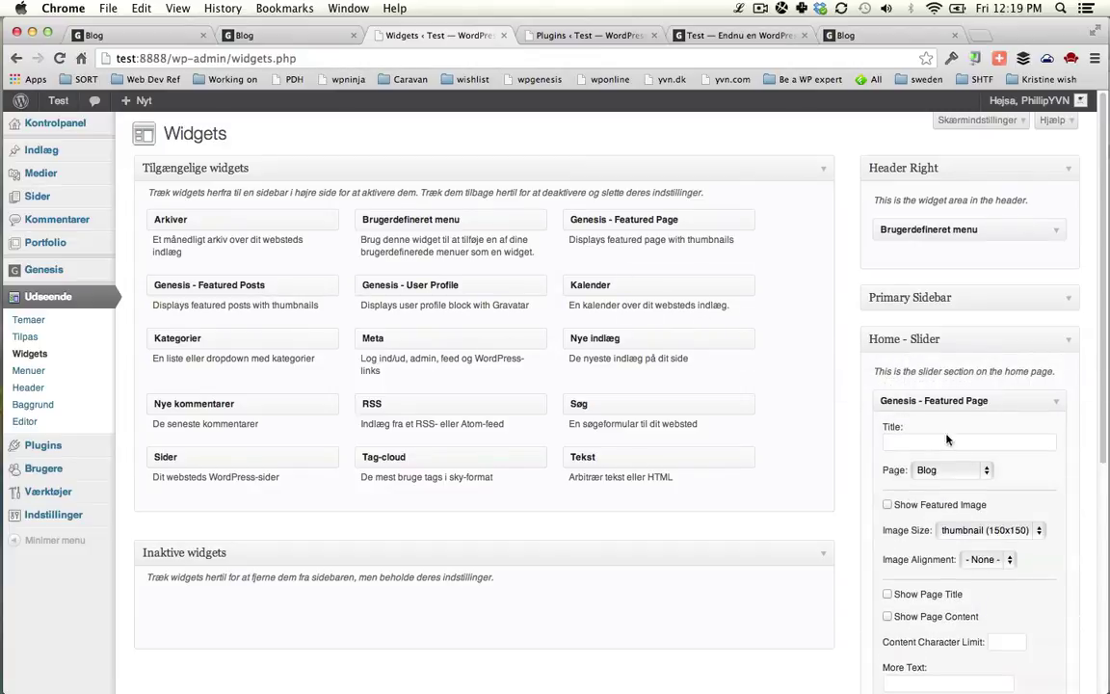
- Set the Featured Page widget's page to Eksempelside and save the widget
{"action": "left_click", "coordinate": [927, 469]}
{"action": "left_click", "coordinate": [949, 483]}
{"action": "scroll", "coordinate": [1011, 466], "scroll_direction": "down", "scroll_amount": 5}
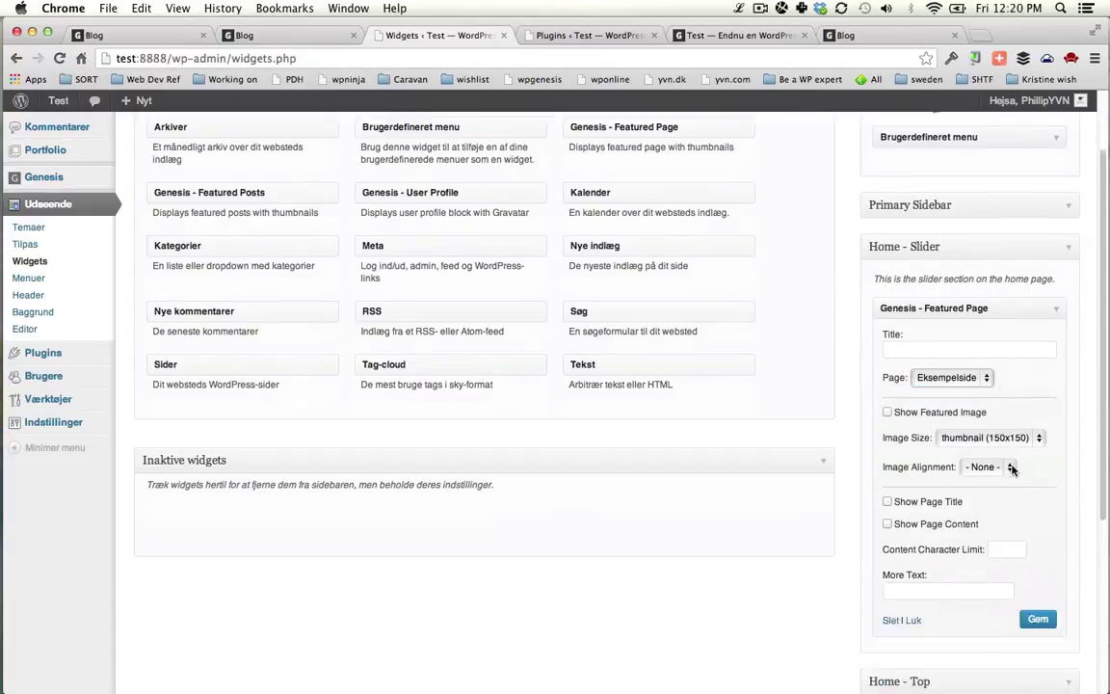
{"action": "left_click", "coordinate": [1037, 464]}
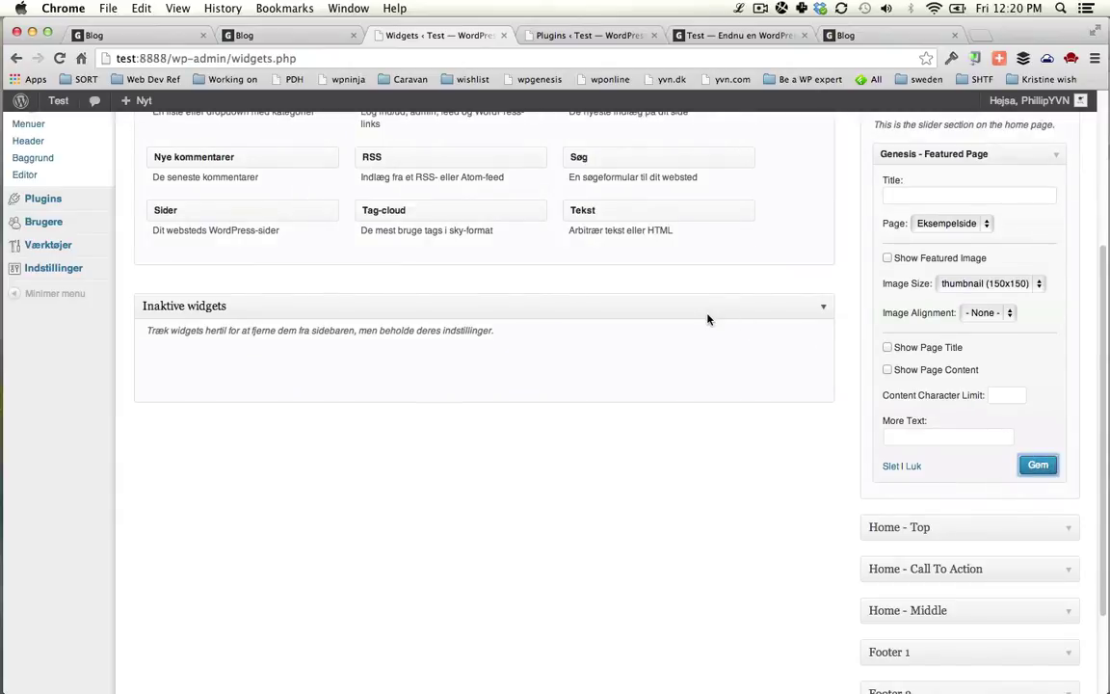
- Visit the site's front page, then open the Blog page from the site navigation and examine its listed posts
{"action": "left_click", "coordinate": [58, 96]}
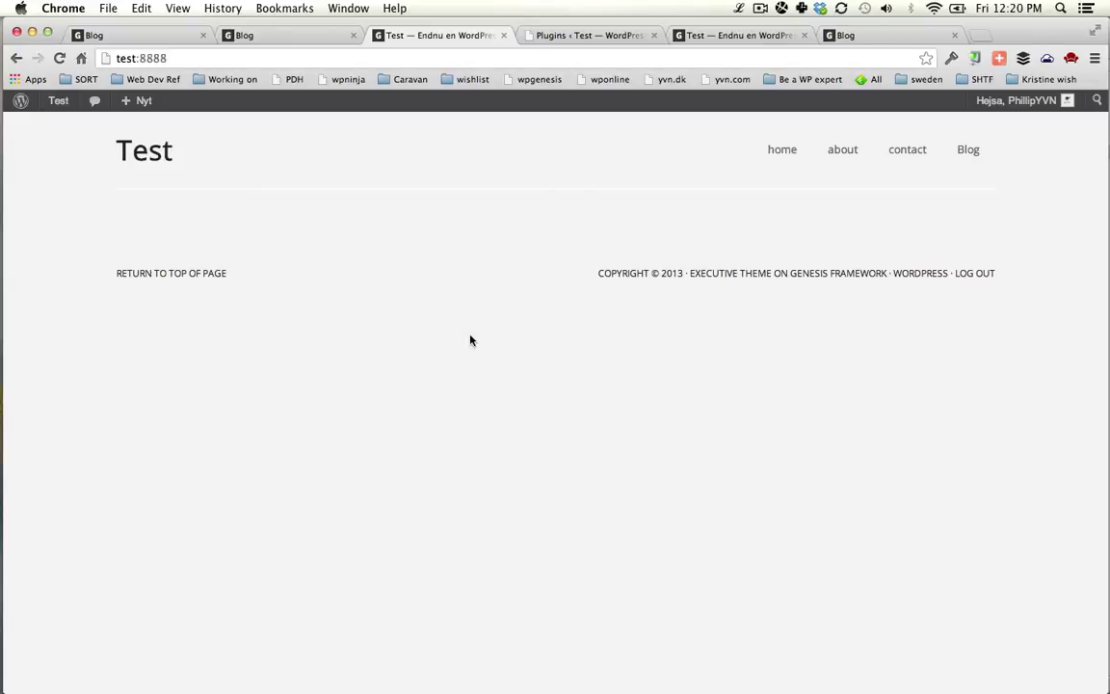
{"action": "left_click", "coordinate": [140, 150]}
{"action": "left_click", "coordinate": [949, 151]}
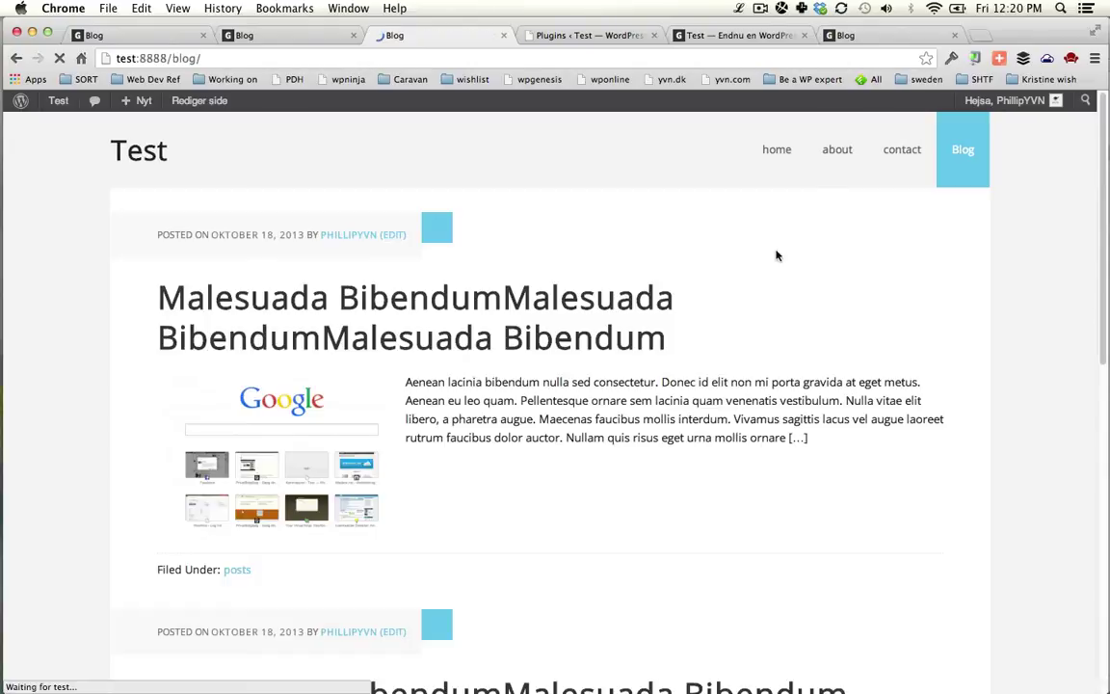
{"action": "scroll", "coordinate": [699, 333], "scroll_direction": "down", "scroll_amount": 10}
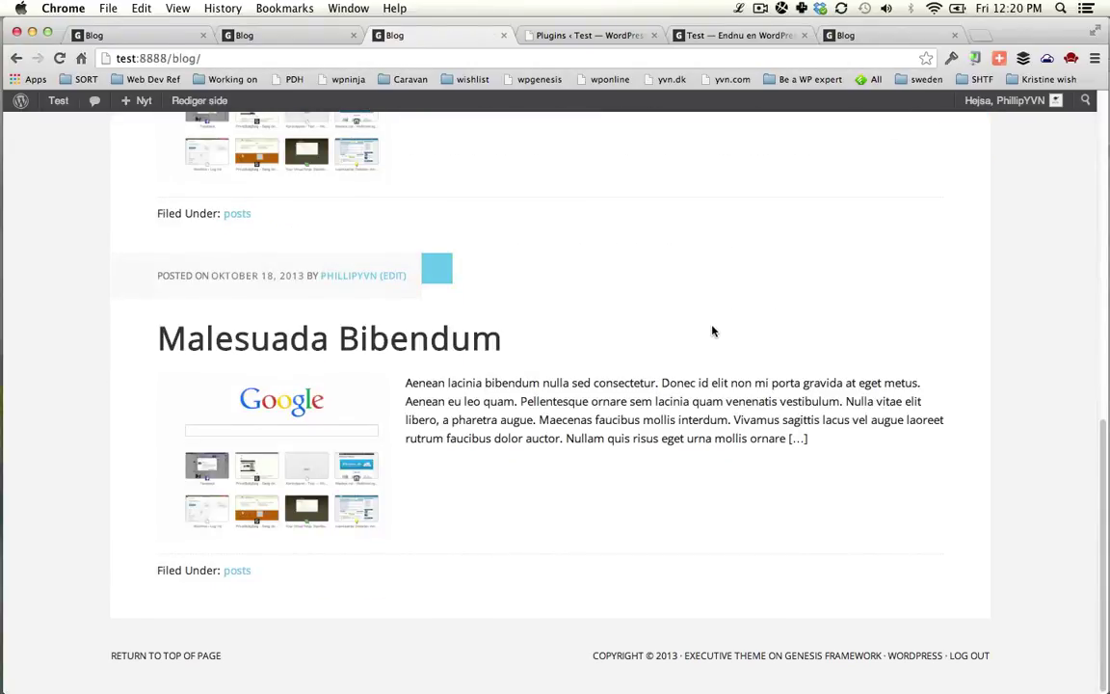
{"action": "key", "text": "Home"}
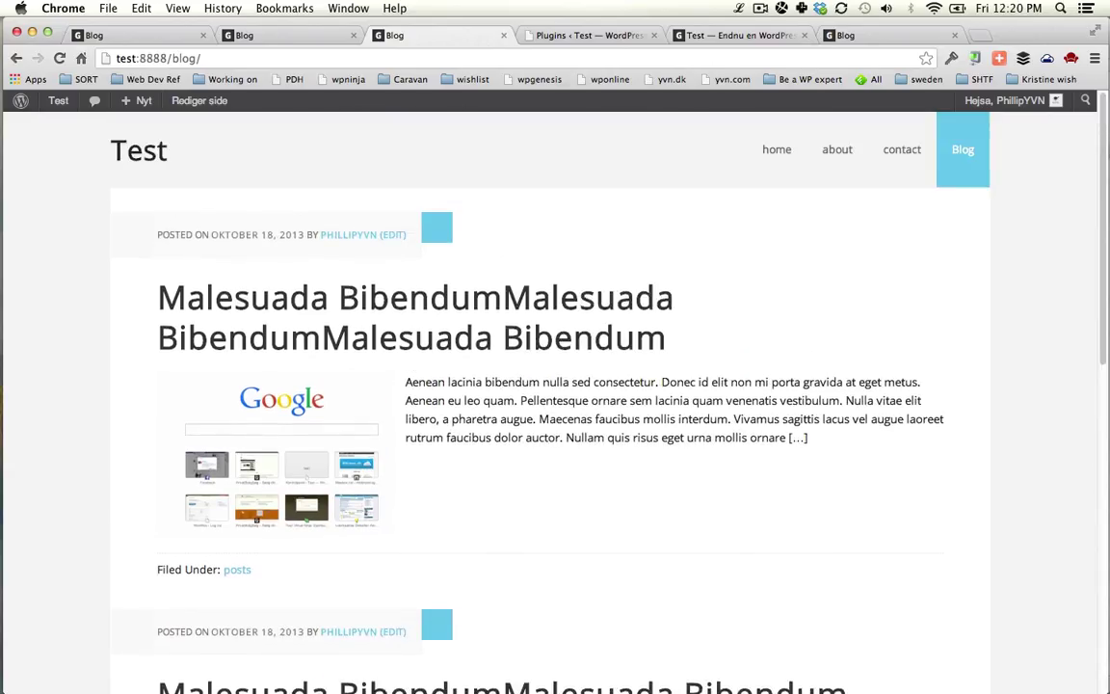
- Check the site's other open pages and open the admin dashboard (Kontrolpanel) from the second Blog tab
{"action": "left_click", "coordinate": [836, 149]}
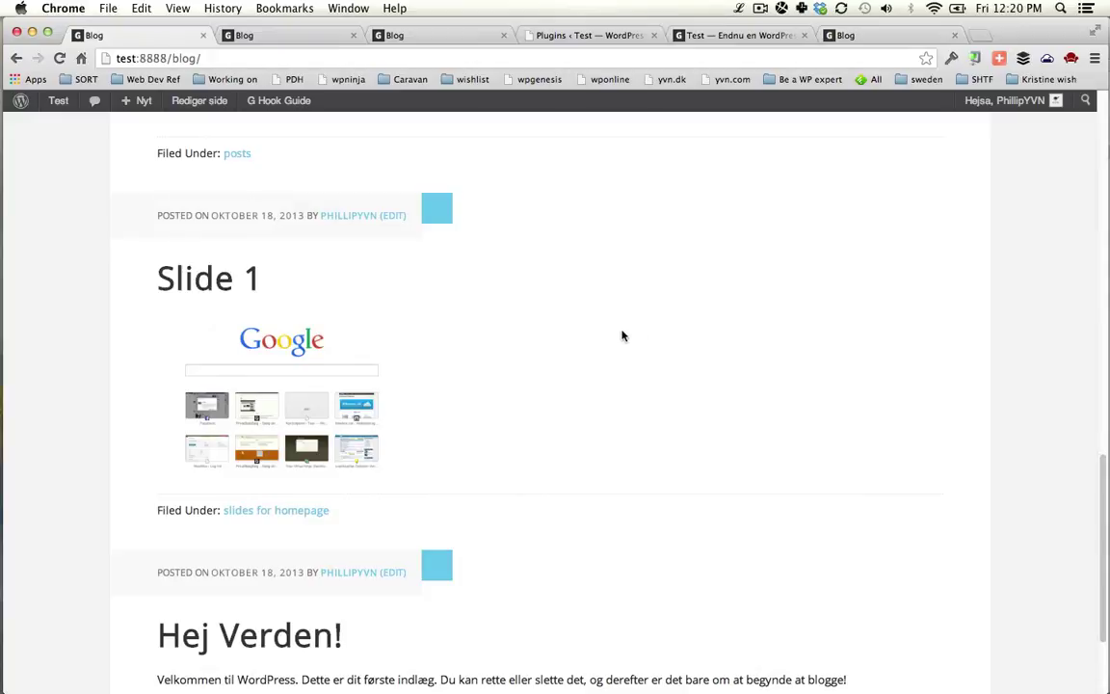
{"action": "key", "text": "ctrl+Tab"}
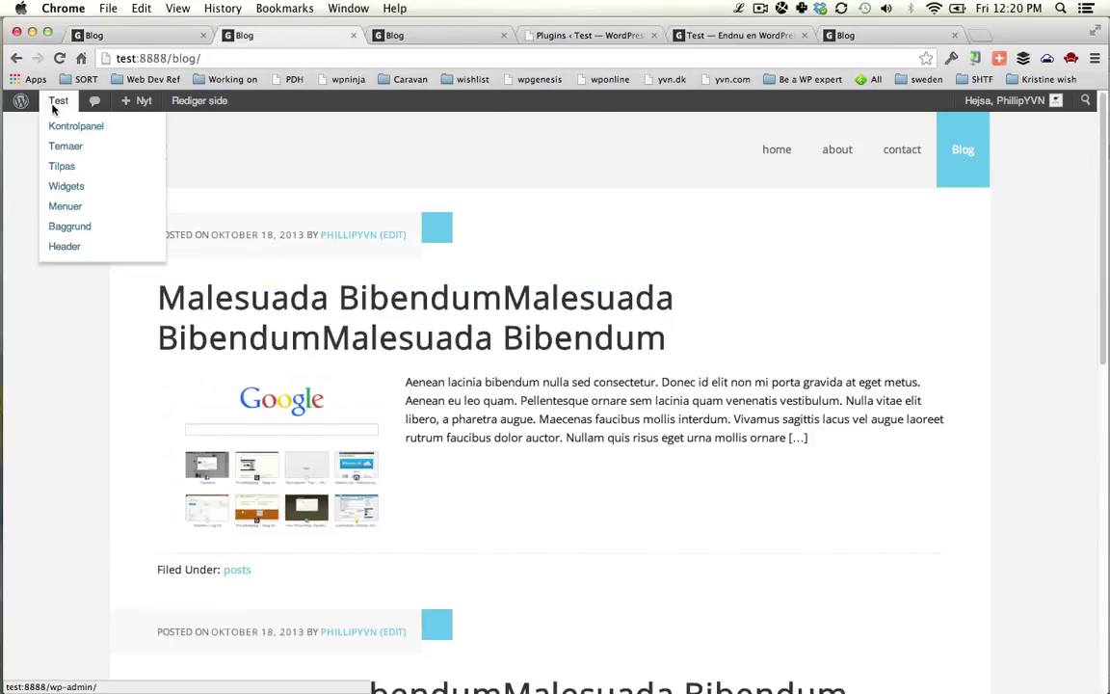
{"action": "left_click", "coordinate": [58, 123]}
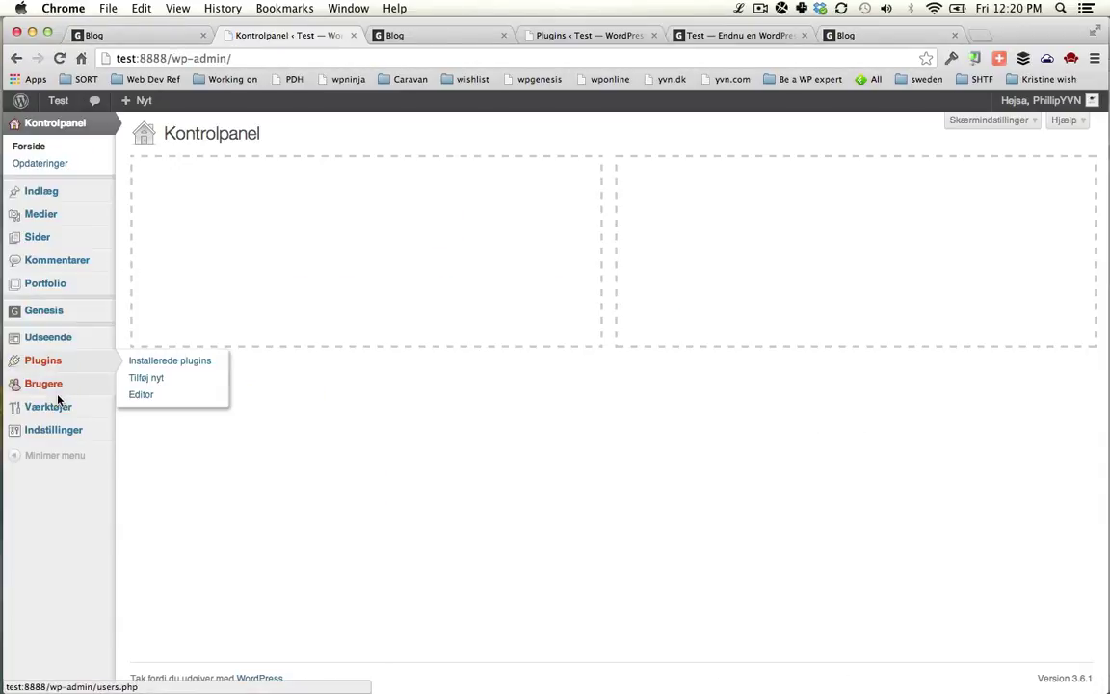
- Open the reading settings (Læsning), then view the site's front page from the neighbouring Blog tab
{"action": "mouse_move", "coordinate": [85, 431]}
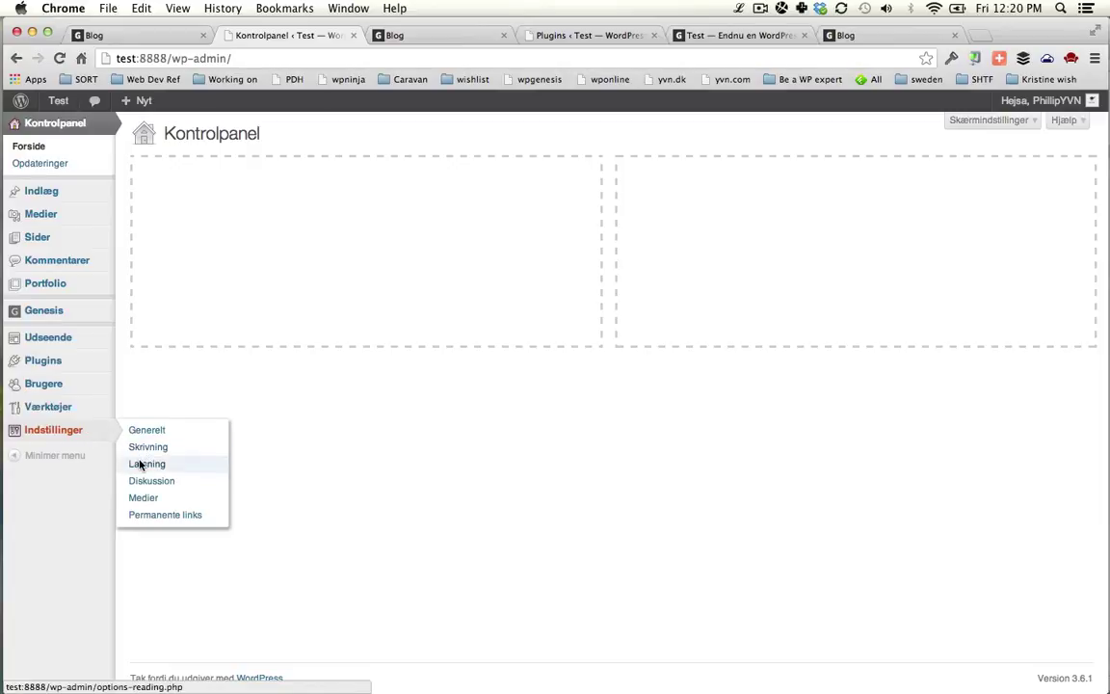
{"action": "left_click", "coordinate": [144, 463]}
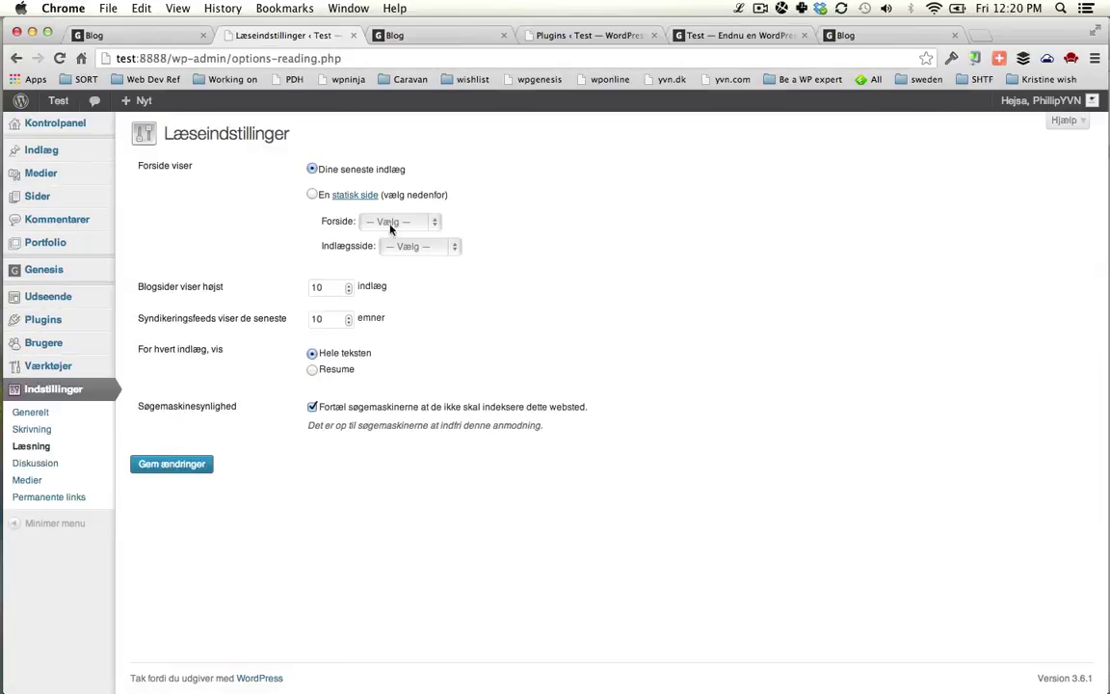
{"action": "left_click", "coordinate": [453, 35]}
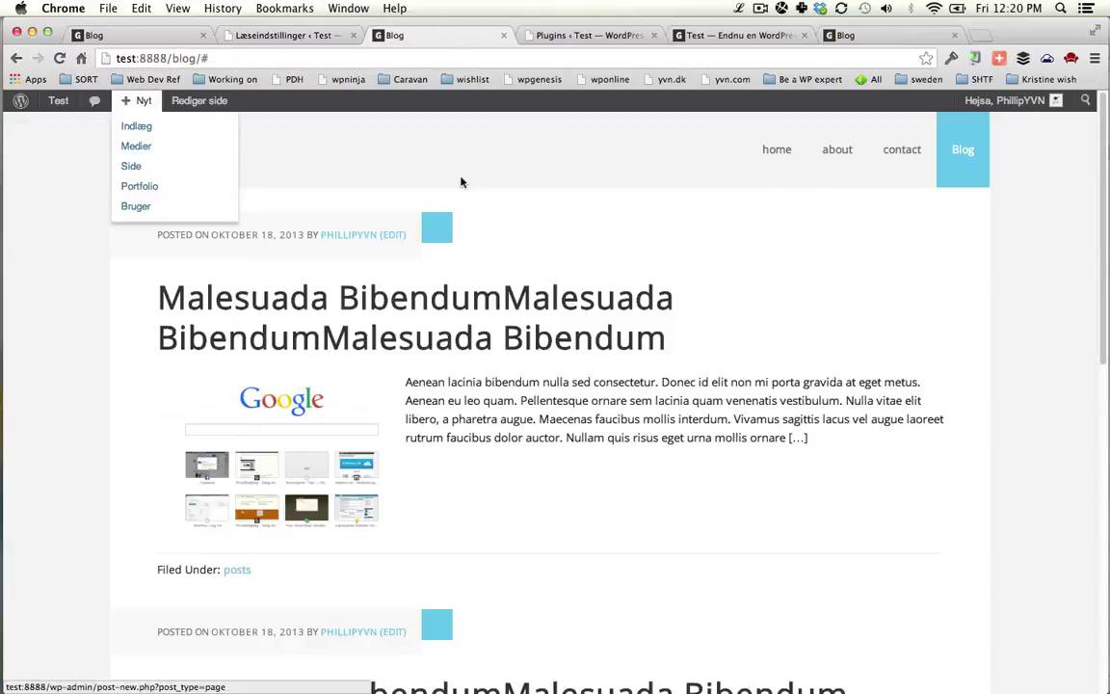
{"action": "left_click", "coordinate": [135, 150]}
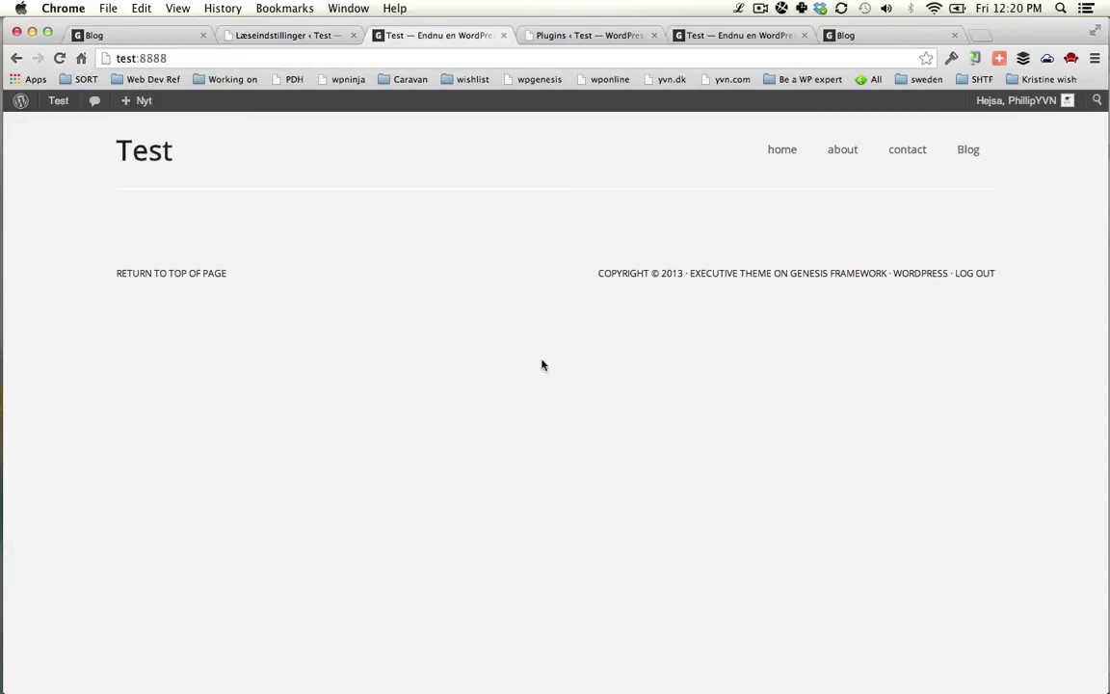
- Close the first Blog tab and open the Widgets page in a new tab from the reading settings page
{"action": "key", "text": "super+1"}
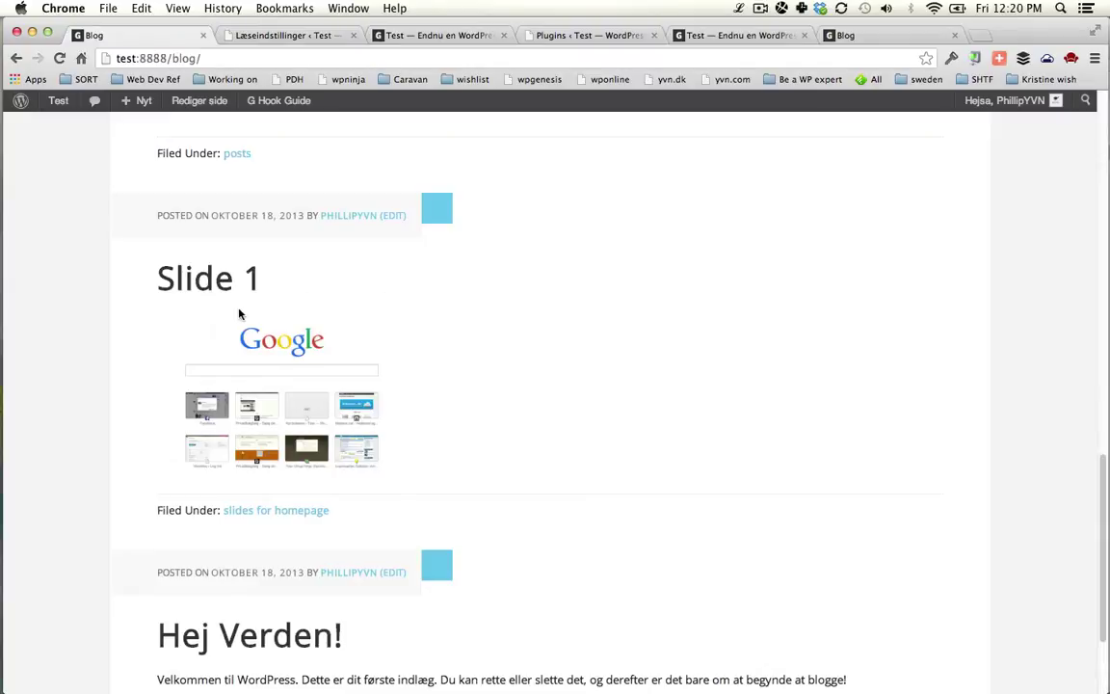
{"action": "key", "text": "super+w"}
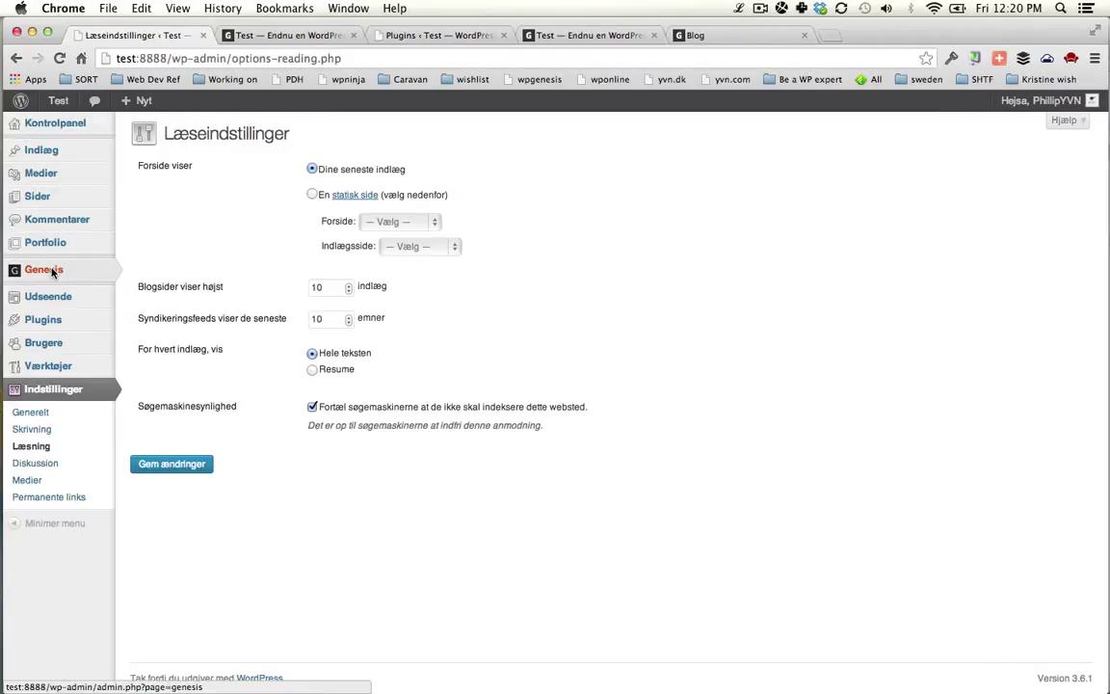
{"action": "mouse_move", "coordinate": [60, 296]}
{"action": "left_click", "coordinate": [148, 330], "text": "super"}
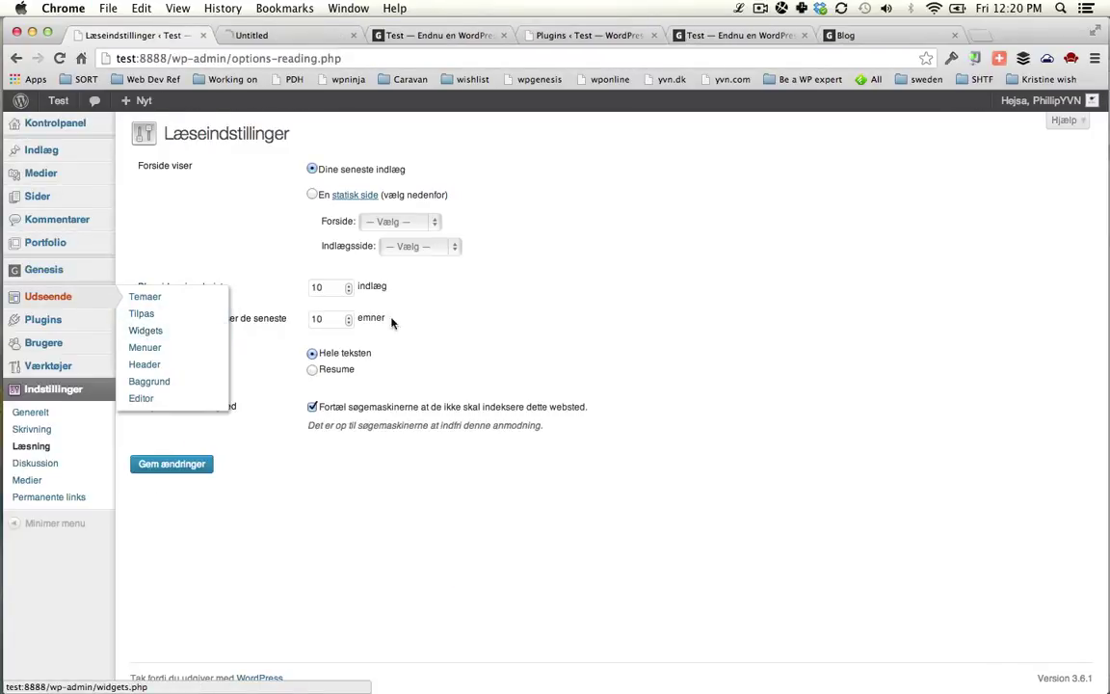
{"action": "key", "text": "super+2"}
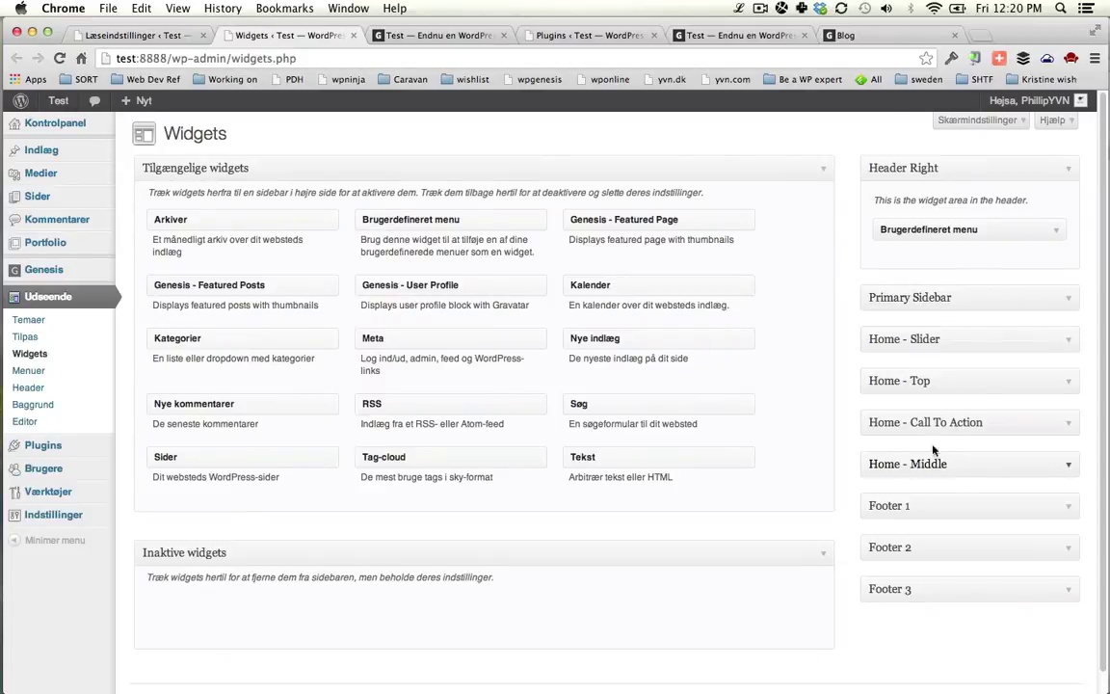
- Set the Home - Slider Featured Page widget to Eksempelside, enable Show Featured Image and Show Page Content, and save it
{"action": "left_click", "coordinate": [927, 336]}
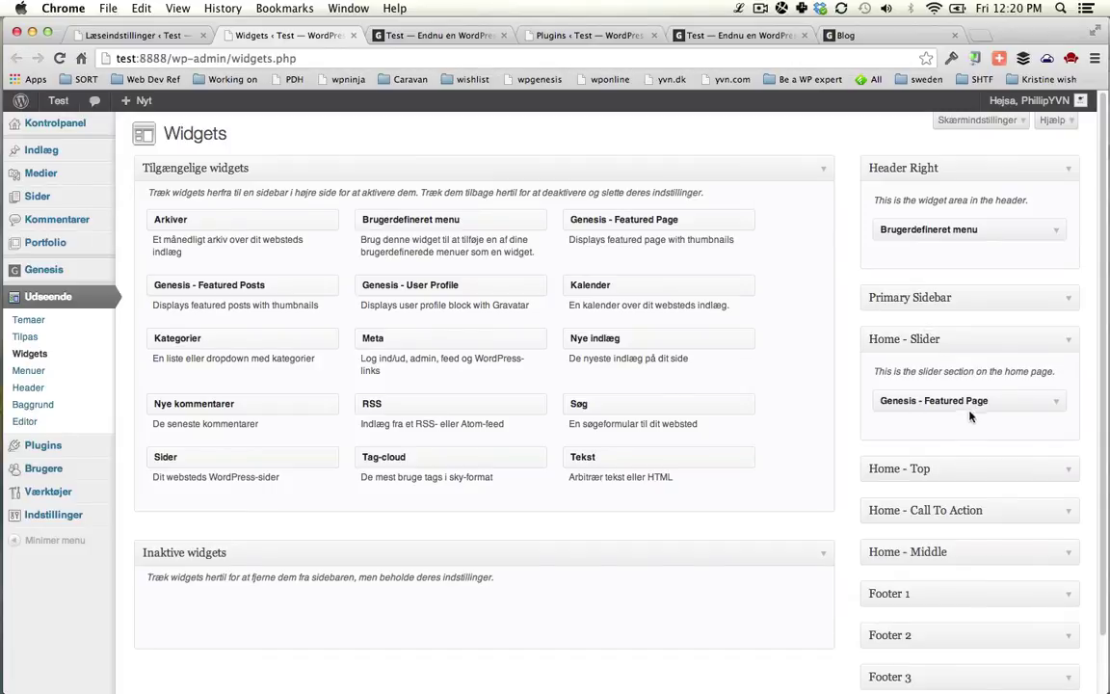
{"action": "left_click", "coordinate": [939, 400]}
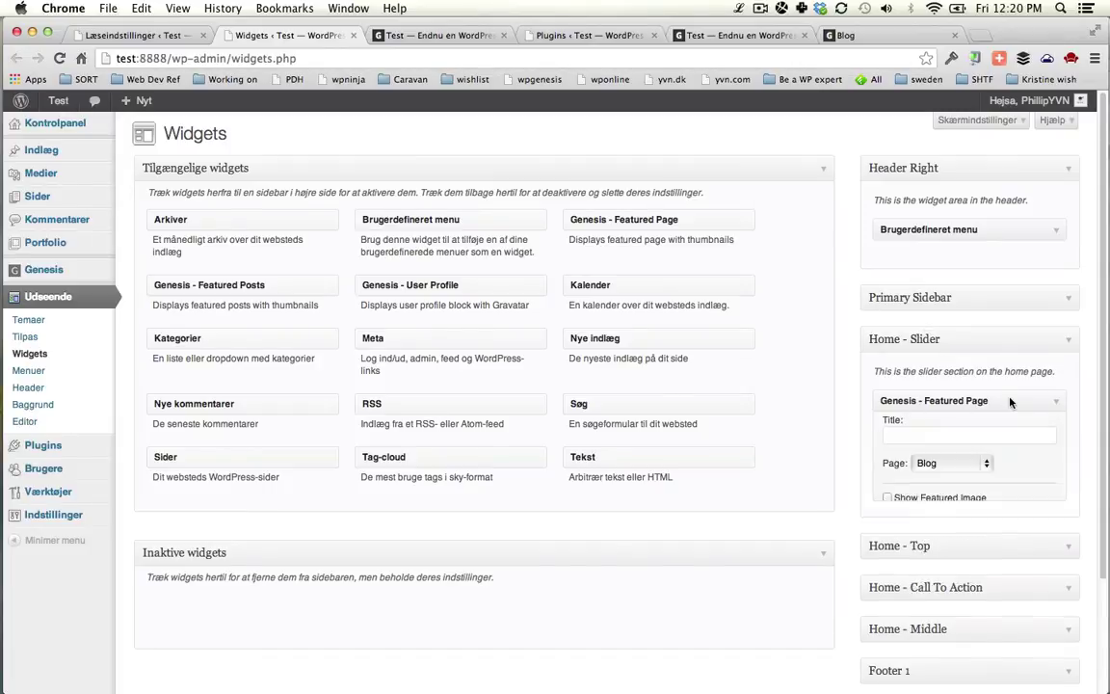
{"action": "left_click", "coordinate": [942, 470]}
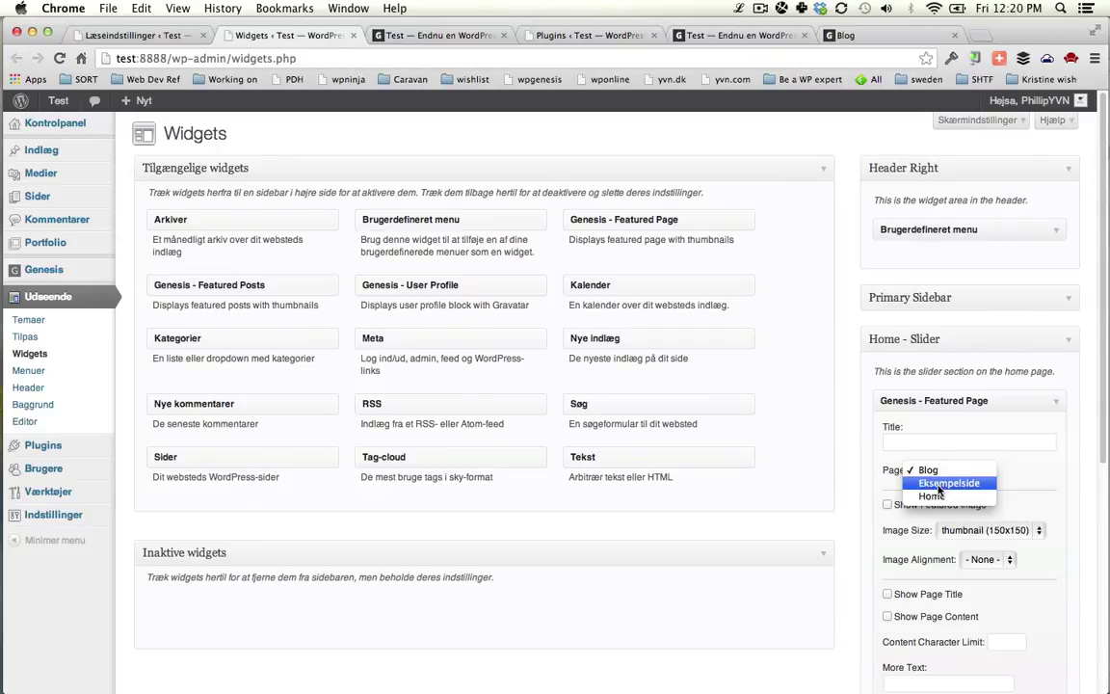
{"action": "left_click", "coordinate": [939, 483]}
{"action": "left_click", "coordinate": [886, 504]}
{"action": "scroll", "coordinate": [887, 504], "scroll_direction": "down", "scroll_amount": 3}
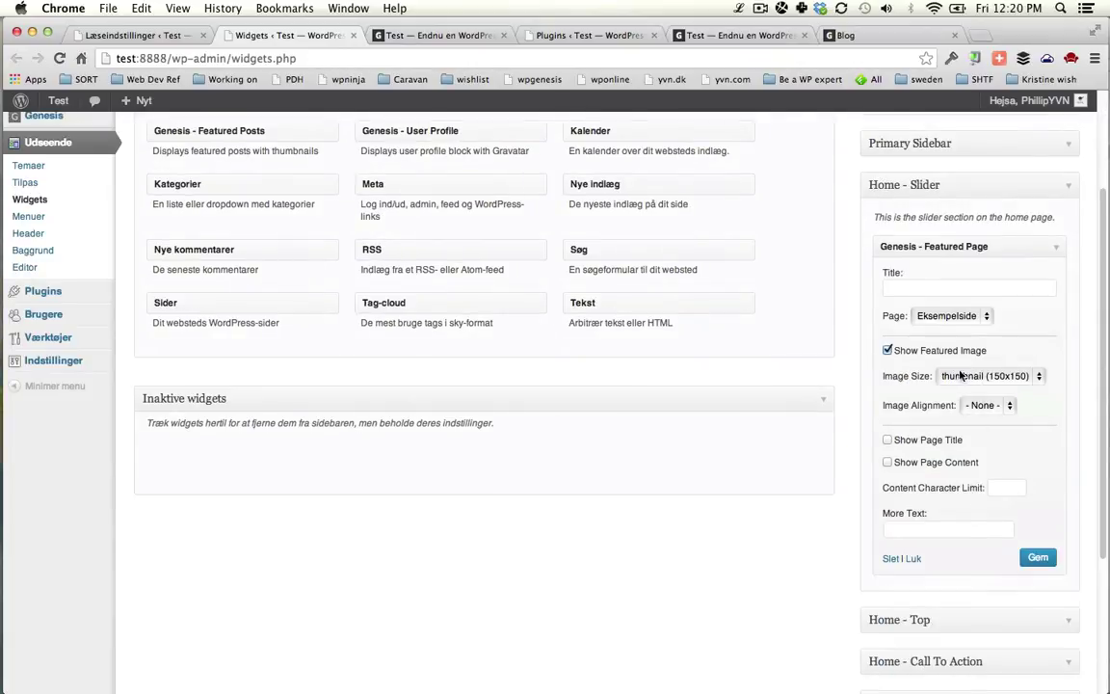
{"action": "left_click", "coordinate": [906, 467]}
{"action": "left_click", "coordinate": [1037, 557]}
- Reload the site's front page to check the widget's output, then return to the Widgets page
{"action": "left_click", "coordinate": [438, 35]}
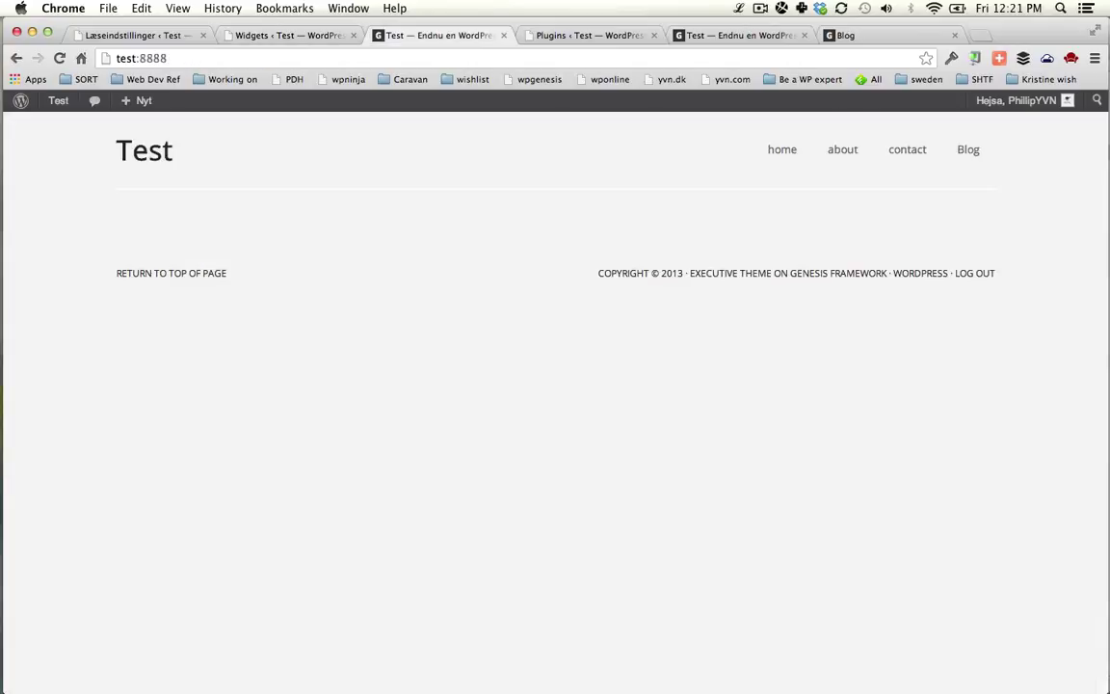
{"action": "key", "text": "super+r"}
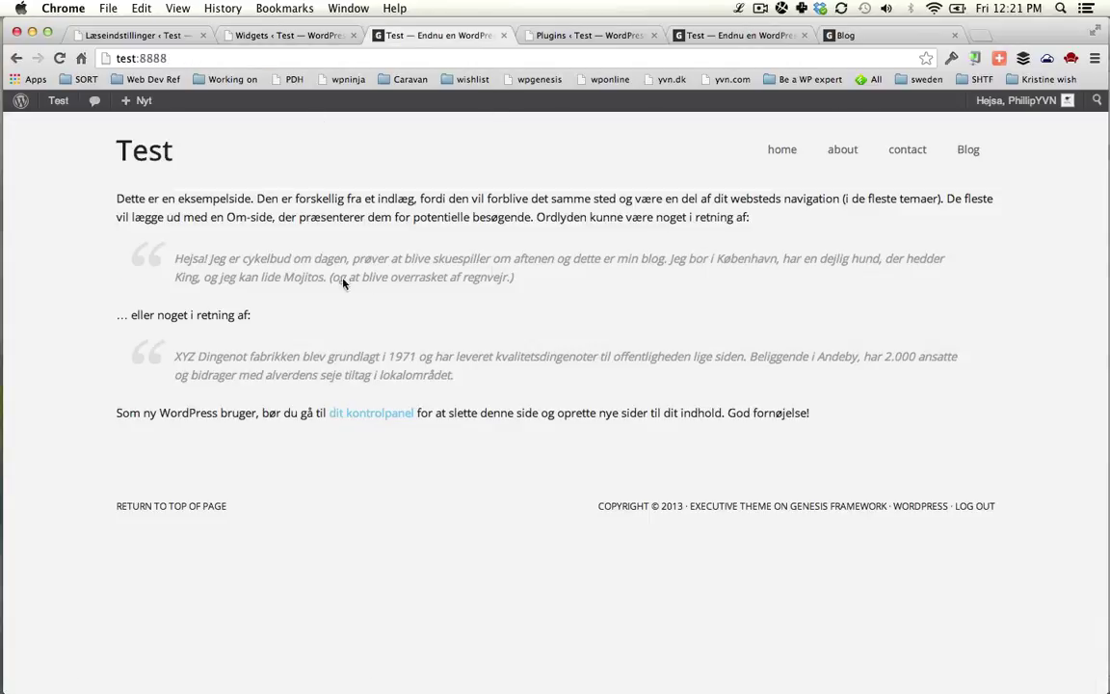
{"action": "key", "text": "super+alt+Left"}
- Open the user list (Alle brugere) and the own profile page (Din profil) in new tabs
{"action": "scroll", "coordinate": [906, 315], "scroll_direction": "up", "scroll_amount": 5}
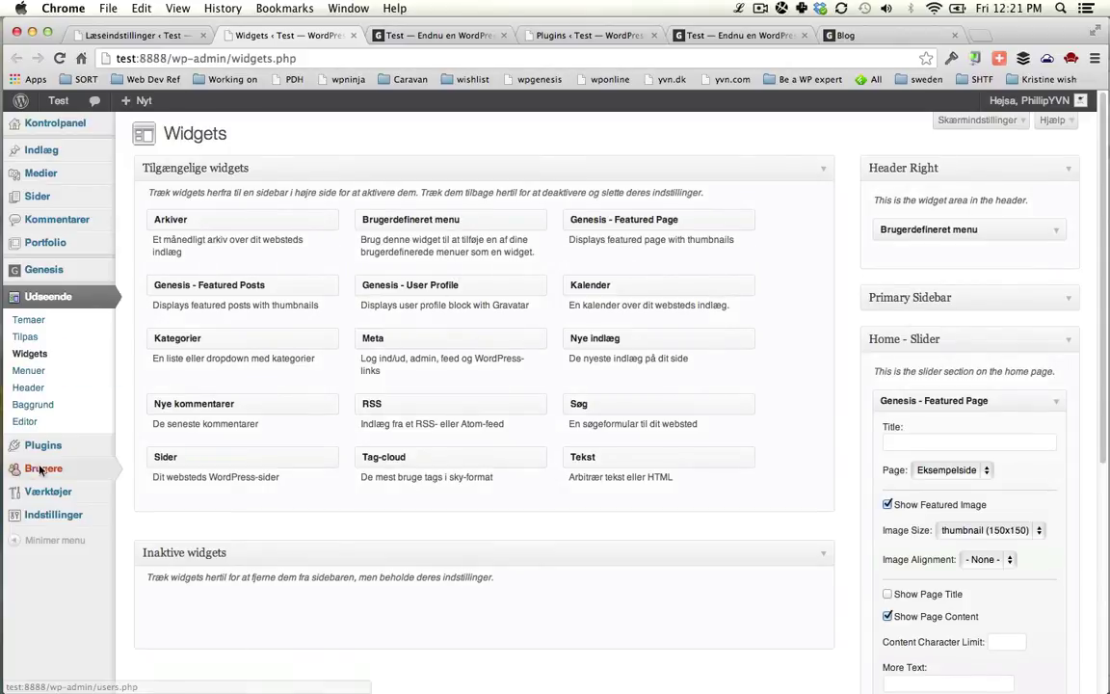
{"action": "mouse_move", "coordinate": [61, 447]}
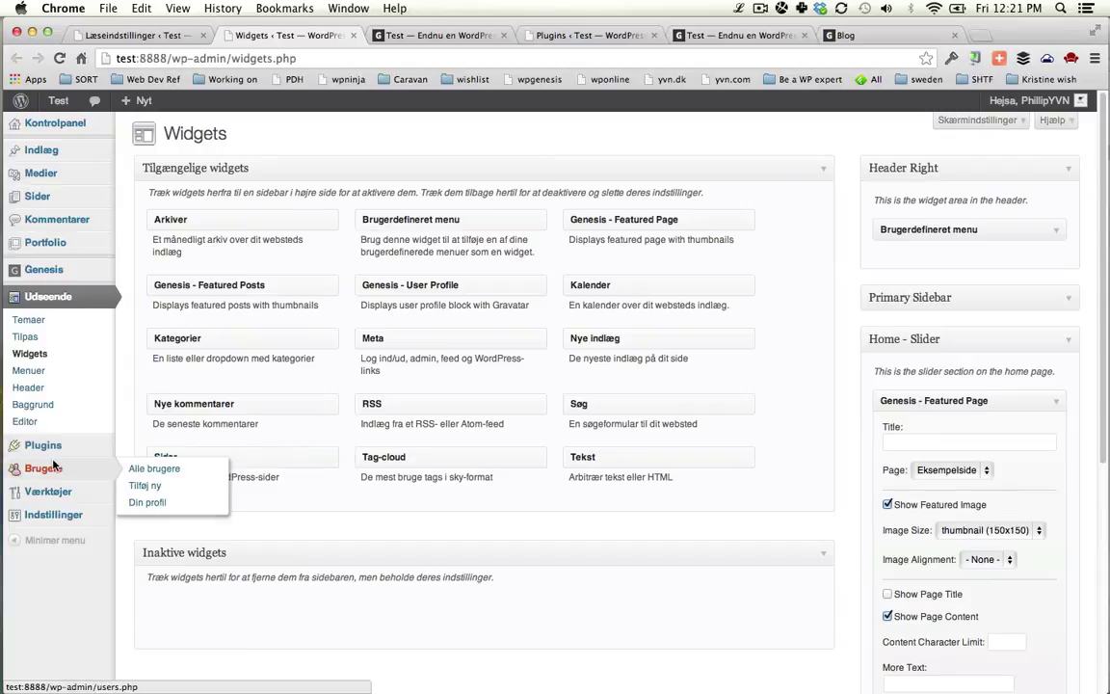
{"action": "scroll", "coordinate": [60, 491], "scroll_direction": "down", "scroll_amount": 5}
{"action": "scroll", "coordinate": [143, 369], "scroll_direction": "up", "scroll_amount": 5}
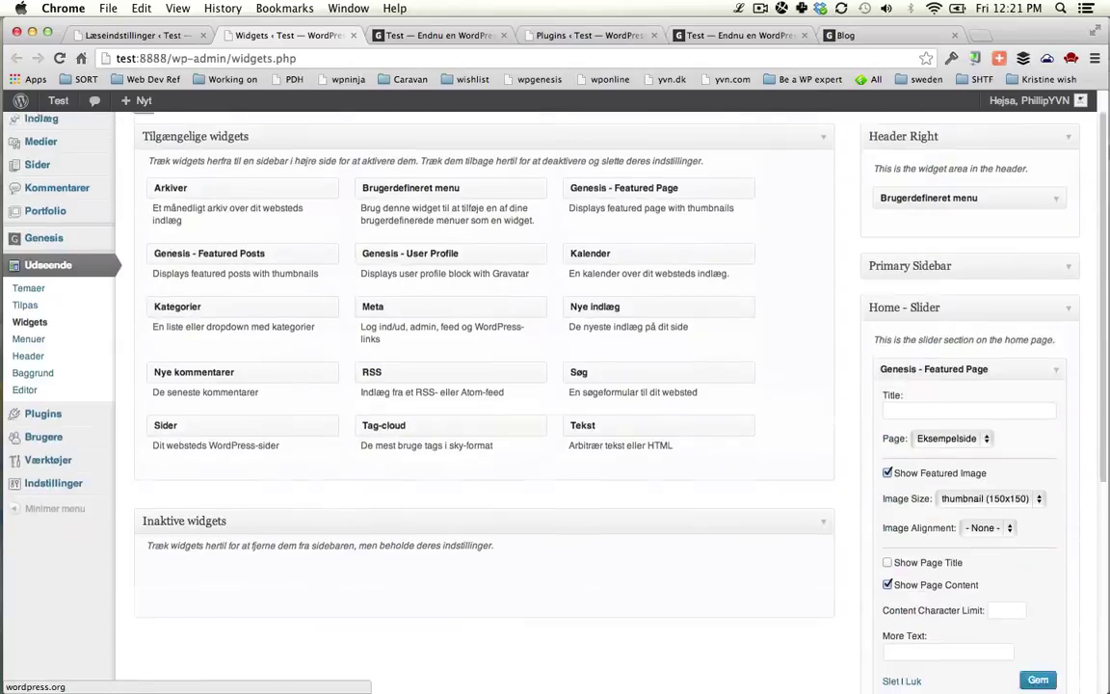
{"action": "mouse_move", "coordinate": [51, 513]}
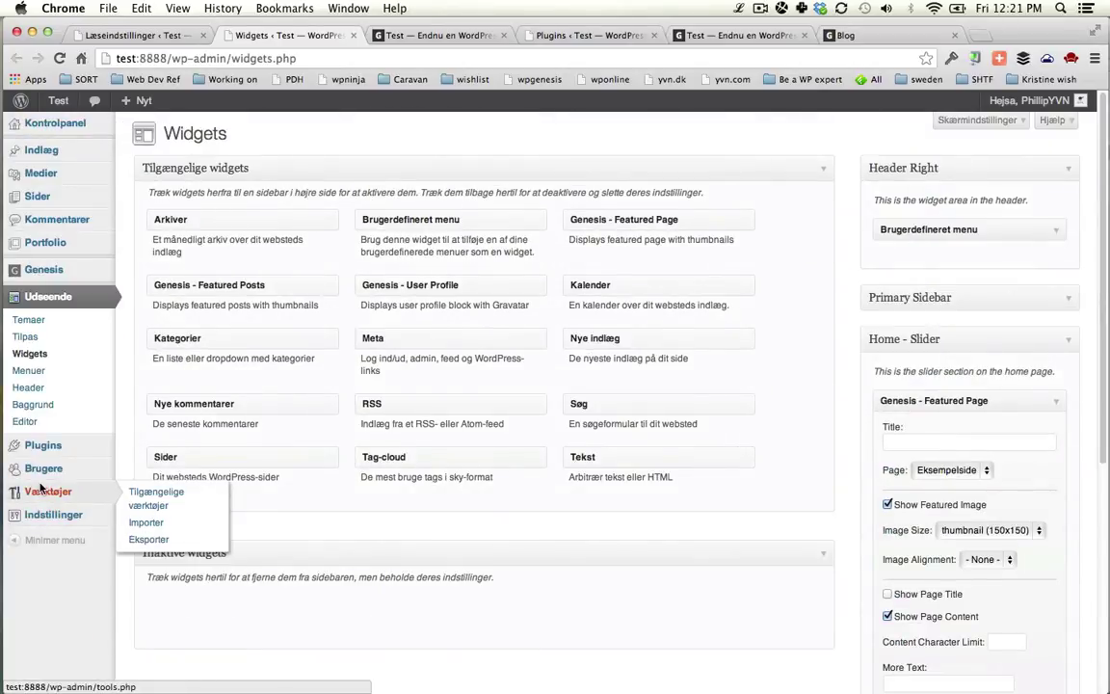
{"action": "mouse_move", "coordinate": [48, 469]}
{"action": "left_click", "coordinate": [165, 468], "text": "super"}
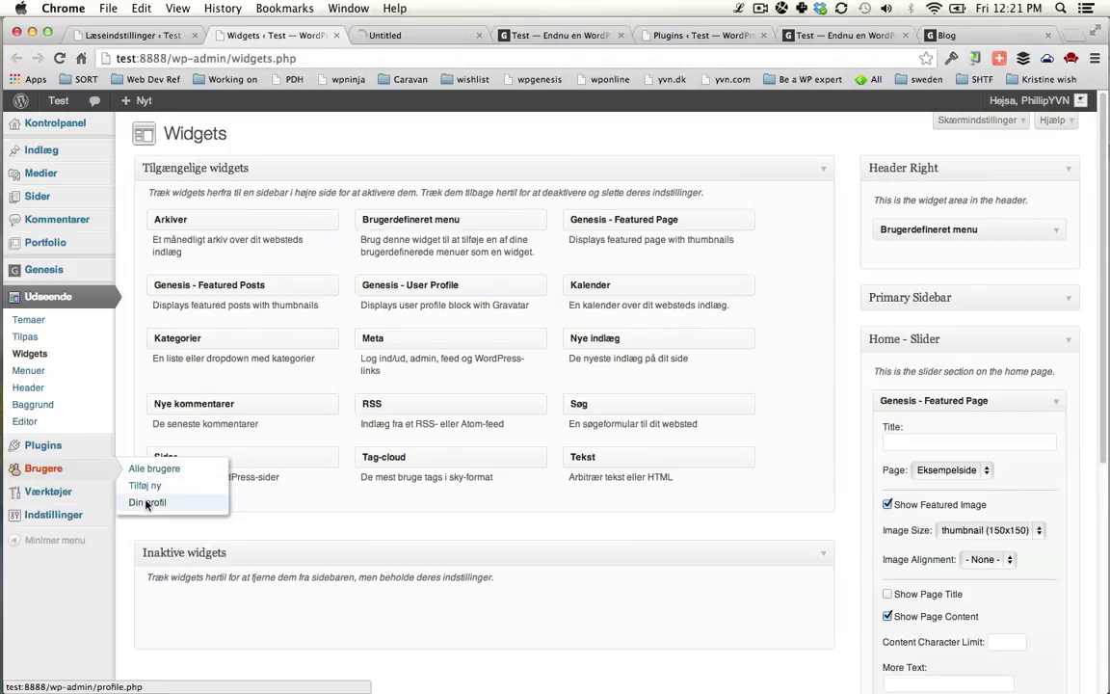
{"action": "left_click", "coordinate": [146, 502], "text": "super"}
- Open the Blog page for editing from the page list and examine its available page templates
{"action": "mouse_move", "coordinate": [80, 270]}
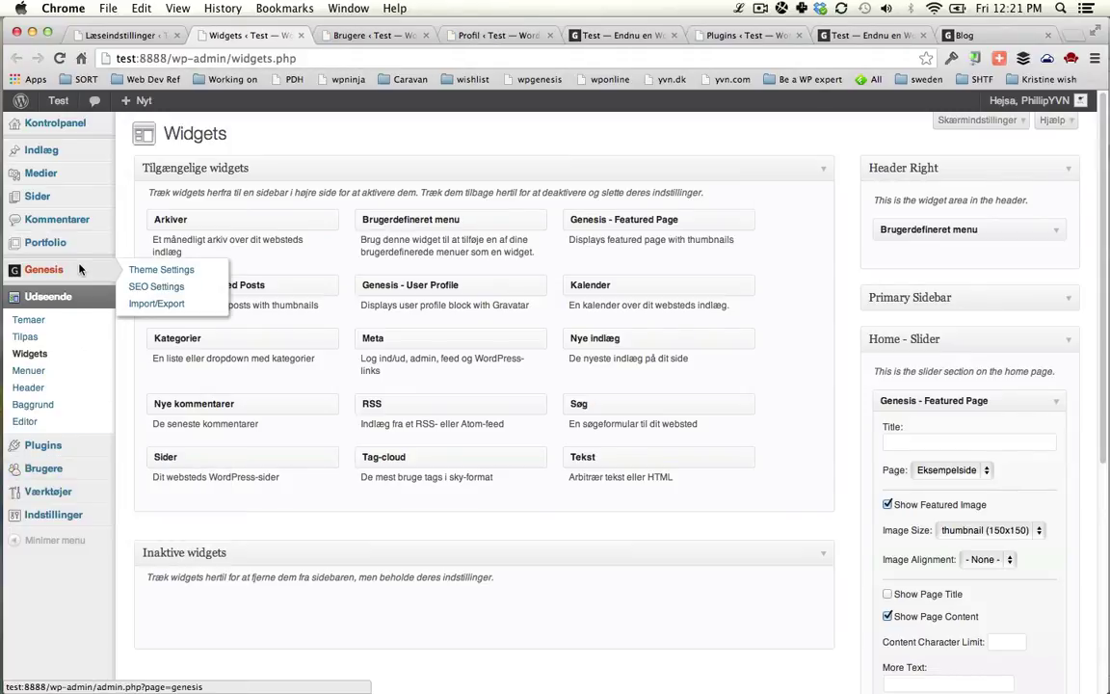
{"action": "left_click", "coordinate": [77, 195]}
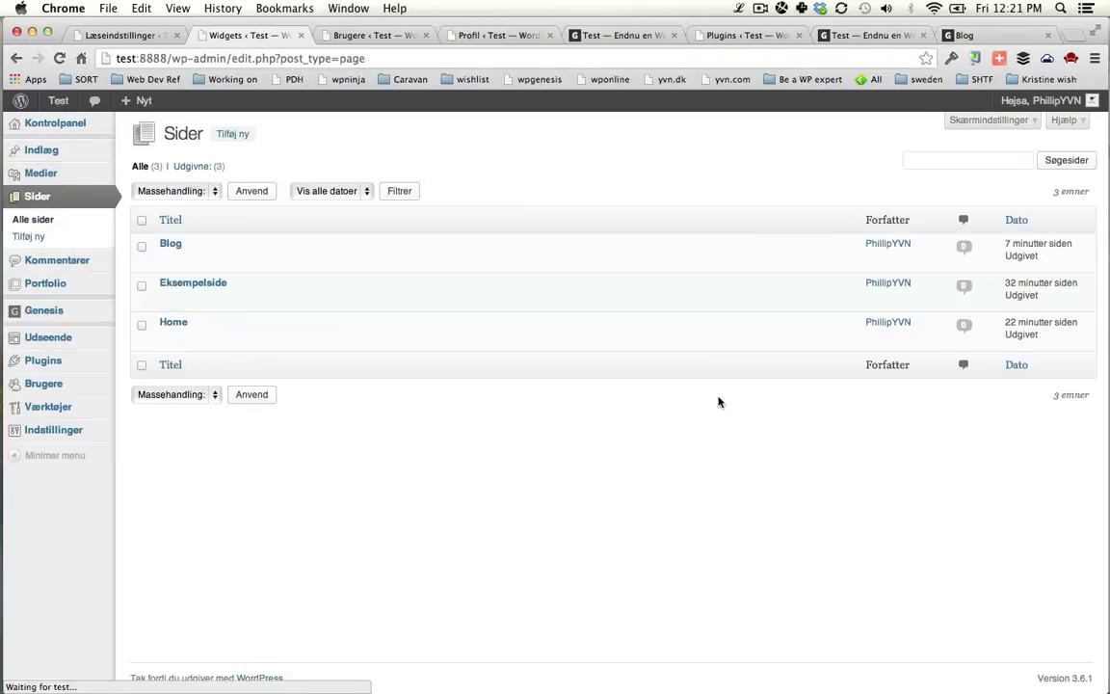
{"action": "left_click", "coordinate": [174, 259]}
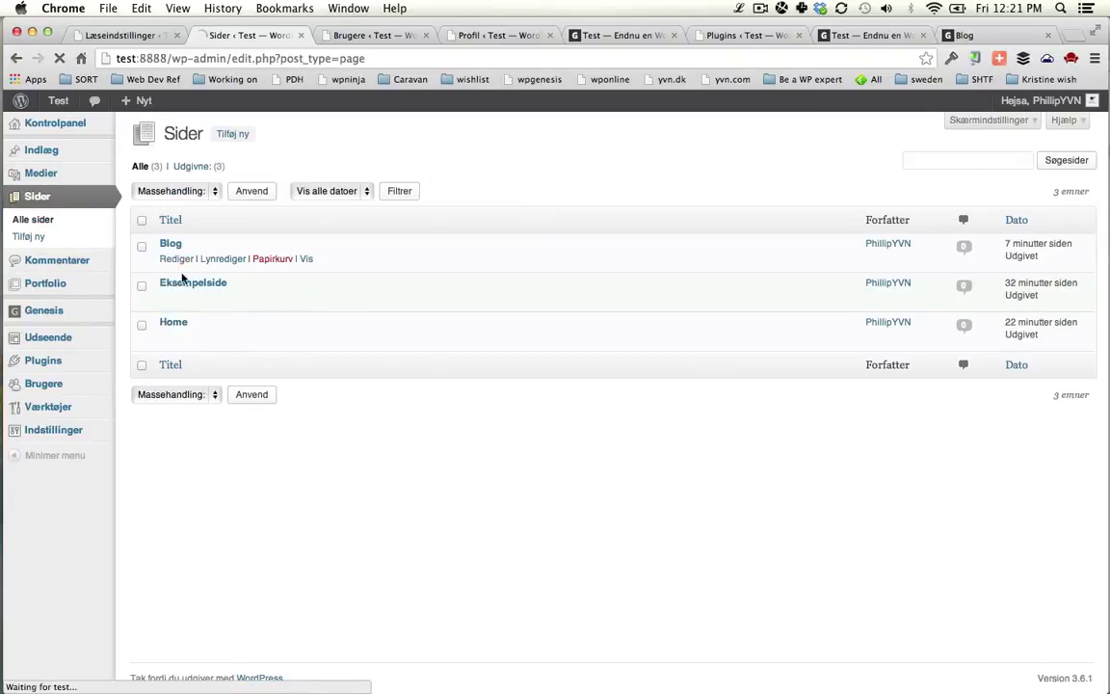
{"action": "scroll", "coordinate": [910, 448], "scroll_direction": "down", "scroll_amount": 3}
{"action": "left_click", "coordinate": [925, 364]}
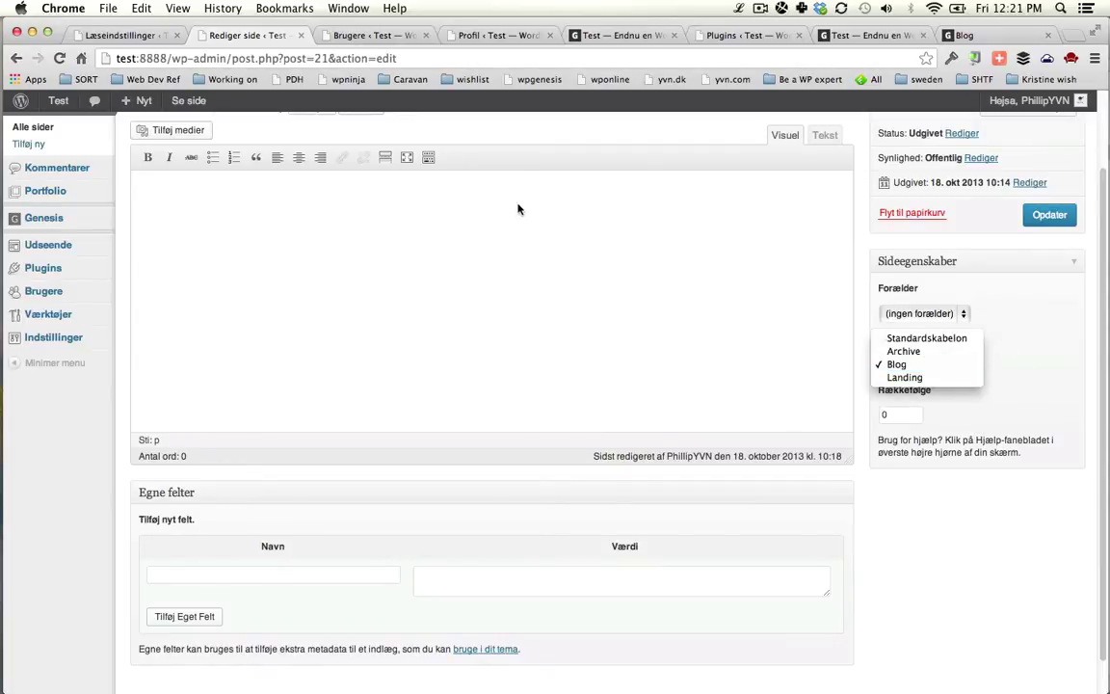
{"action": "left_click", "coordinate": [479, 132]}
{"action": "scroll", "coordinate": [478, 140], "scroll_direction": "up", "scroll_amount": 3}
- Create a new page titled Landing page with two lines of placeholder text, dsadfsajkbdfshjb and abdsfhgdhg
{"action": "left_click", "coordinate": [285, 135]}
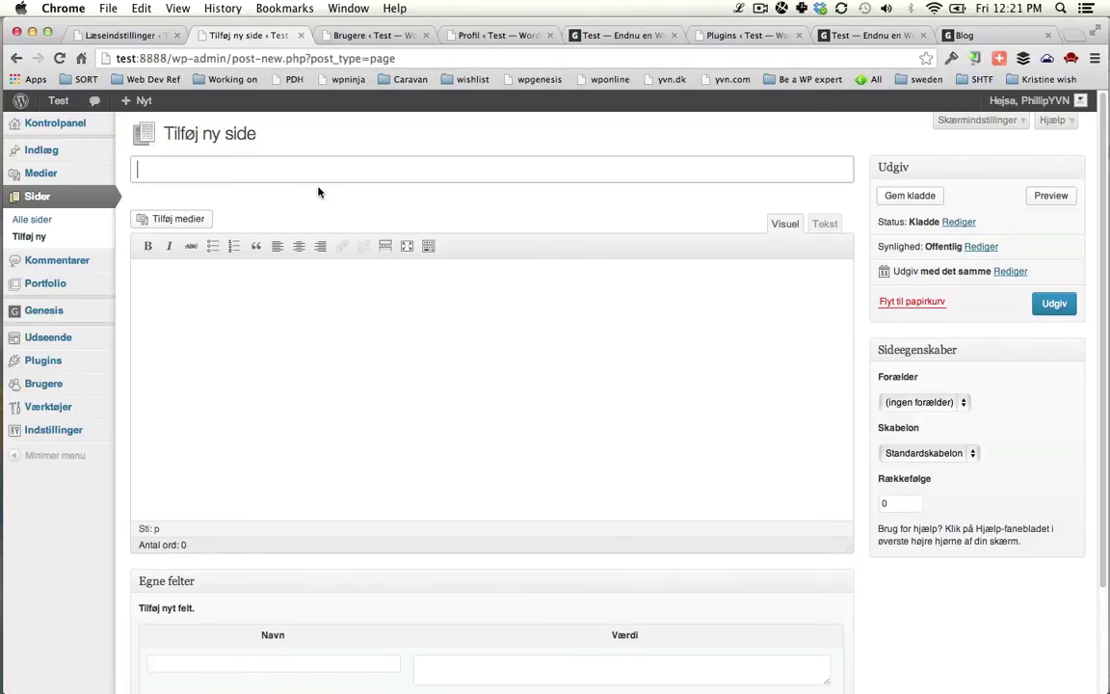
{"action": "type", "text": "Landing pag"}
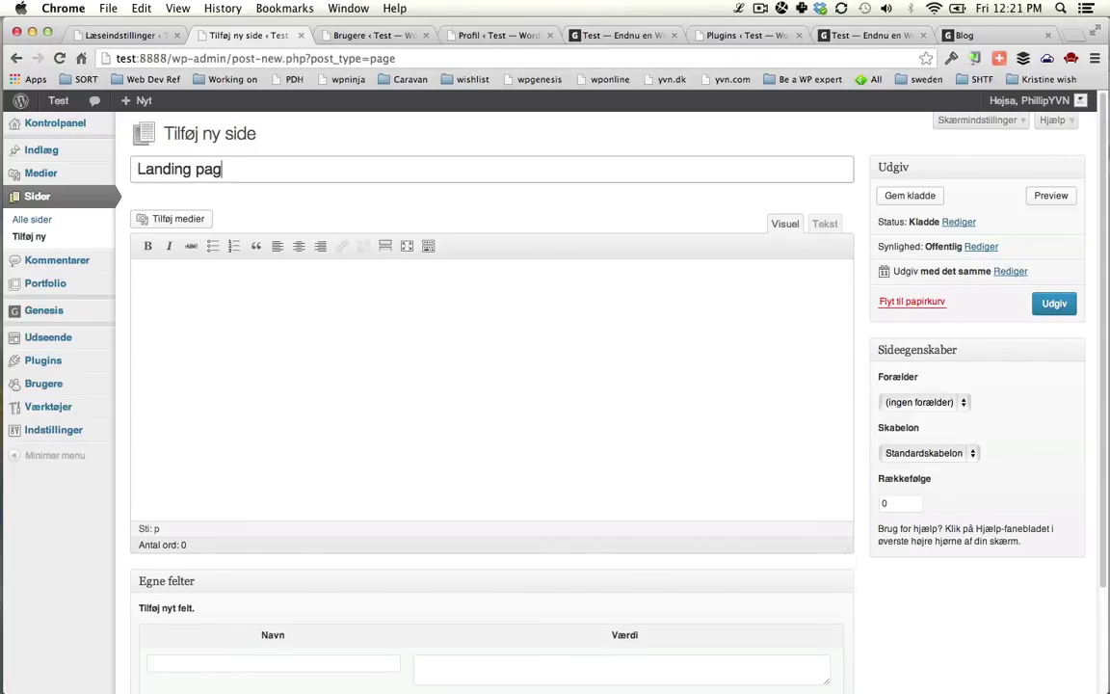
{"action": "type", "text": "e"}
{"action": "left_click", "coordinate": [355, 367]}
{"action": "type", "text": "ds"}
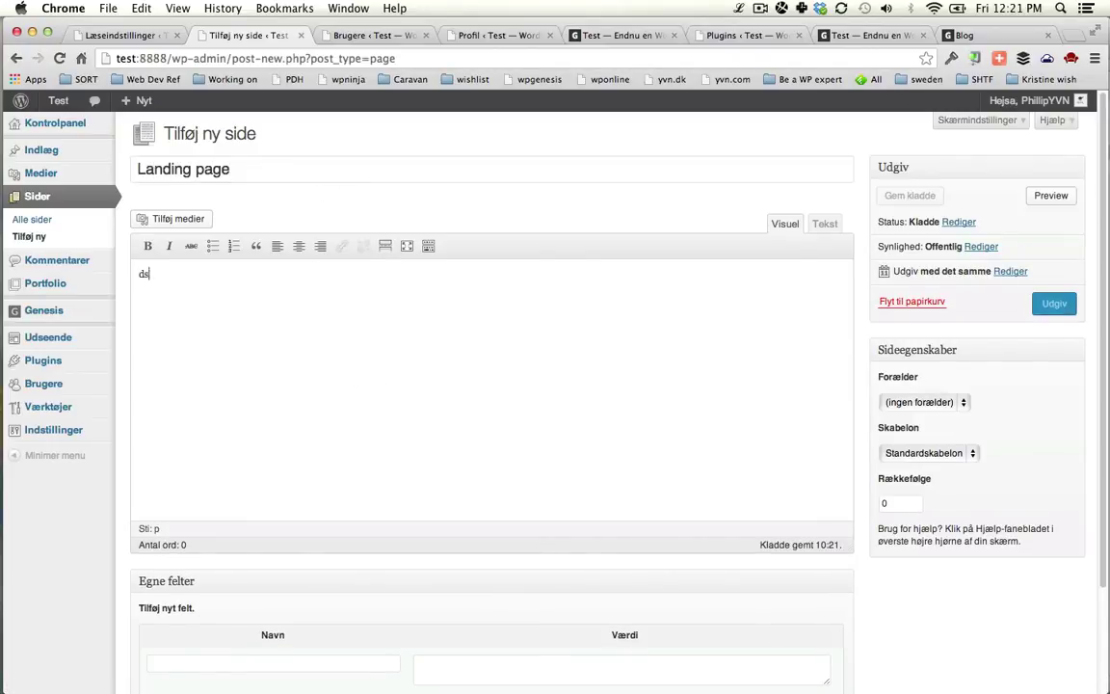
{"action": "type", "text": "adfsajkbdfshjb"}
{"action": "key", "text": "Return"}
{"action": "key", "text": "Return"}
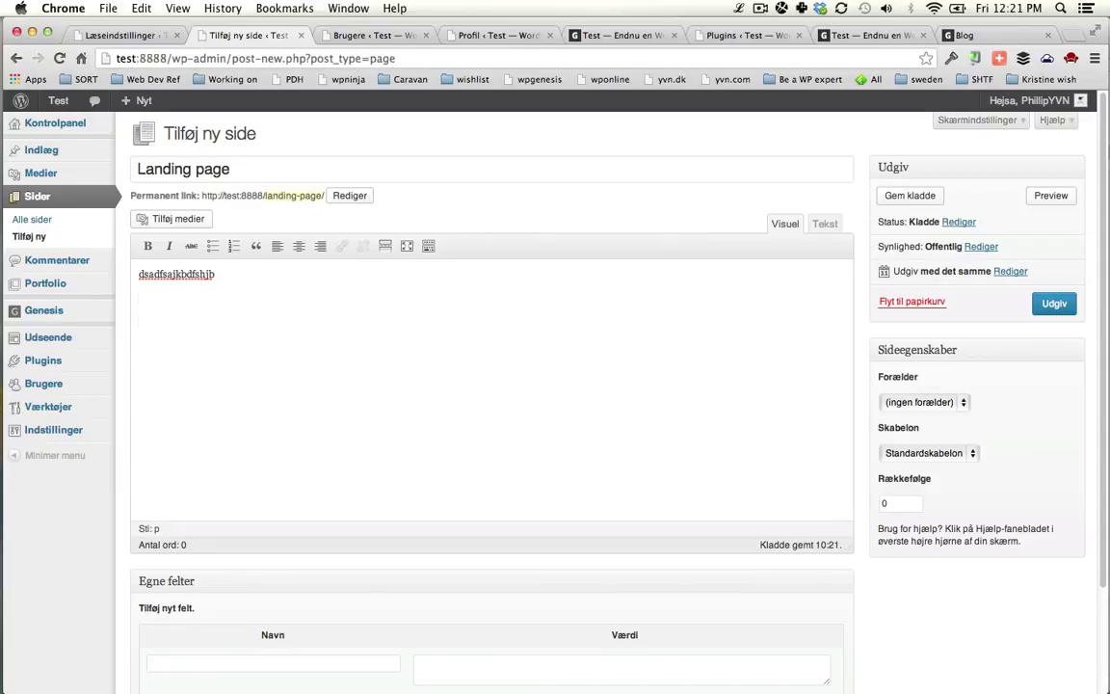
{"action": "type", "text": "abdsfhgdhg"}
{"action": "key", "text": "super+shift+Left"}
{"action": "left_click", "coordinate": [344, 246]}
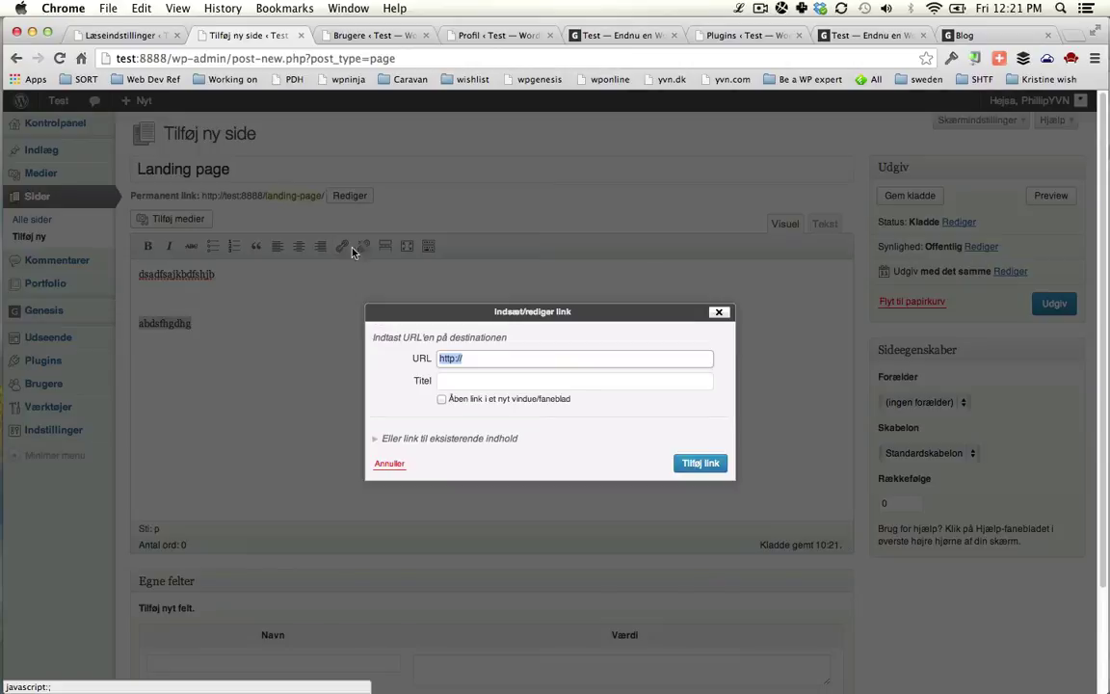
{"action": "left_click", "coordinate": [701, 464]}
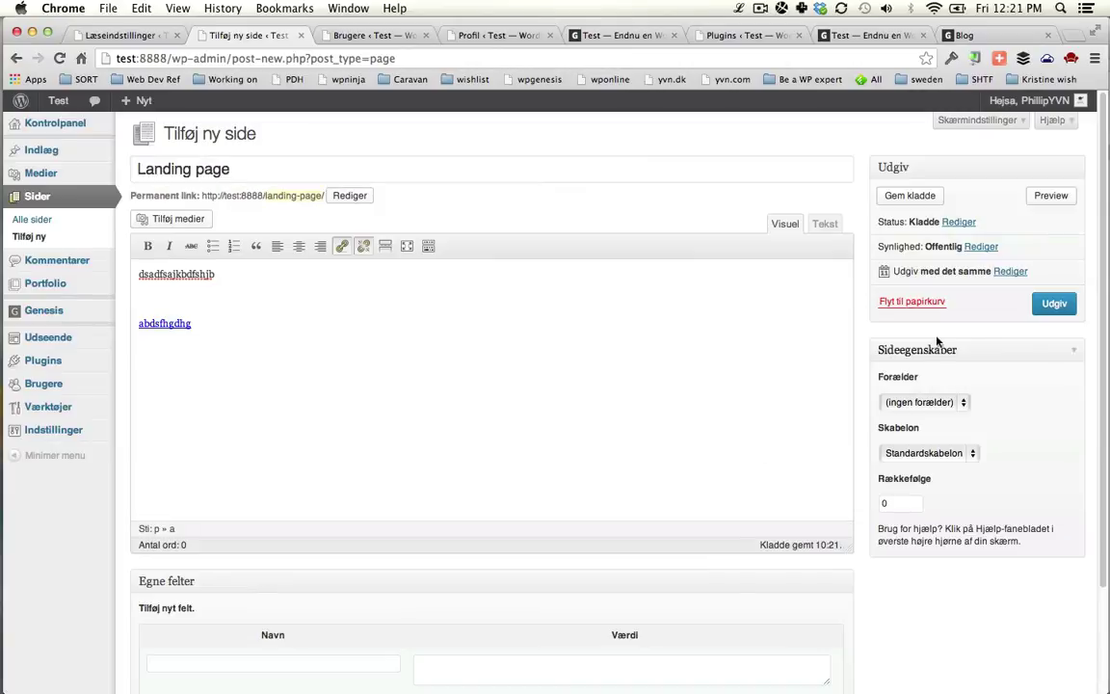
- Assign the Landing template to the new page and publish it
{"action": "left_click", "coordinate": [967, 452]}
{"action": "left_click", "coordinate": [935, 492]}
{"action": "left_click", "coordinate": [1050, 306]}
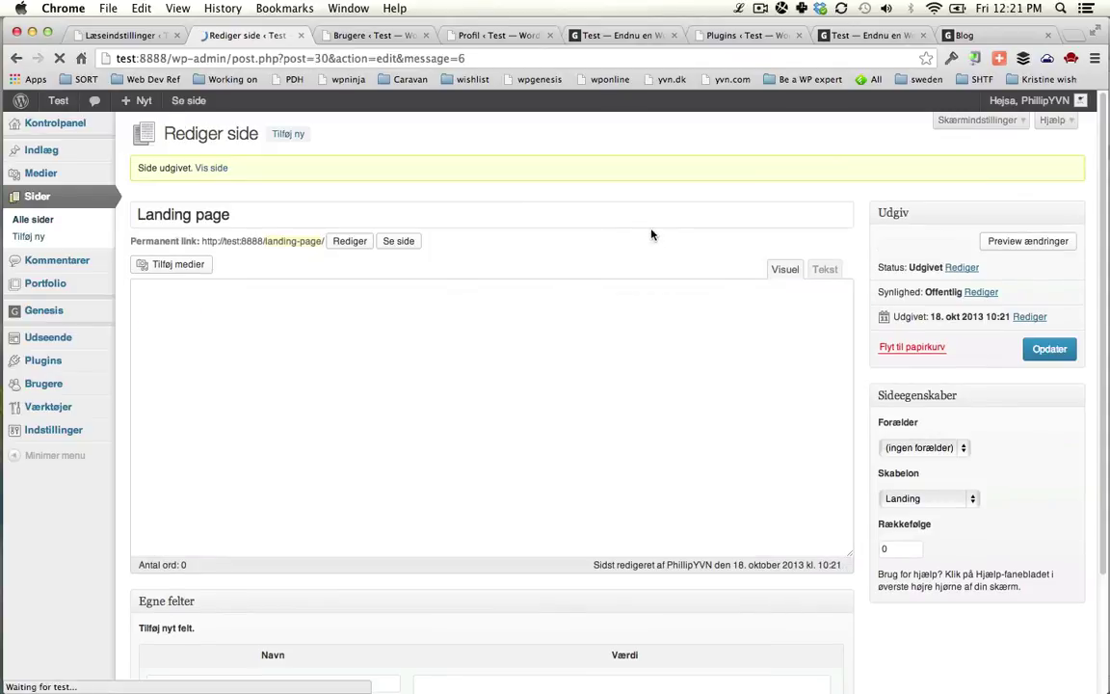
- Visit the site from the user list tab, open its Blog page and look through the listed posts
{"action": "key", "text": "super+alt+Right"}
{"action": "mouse_move", "coordinate": [48, 100]}
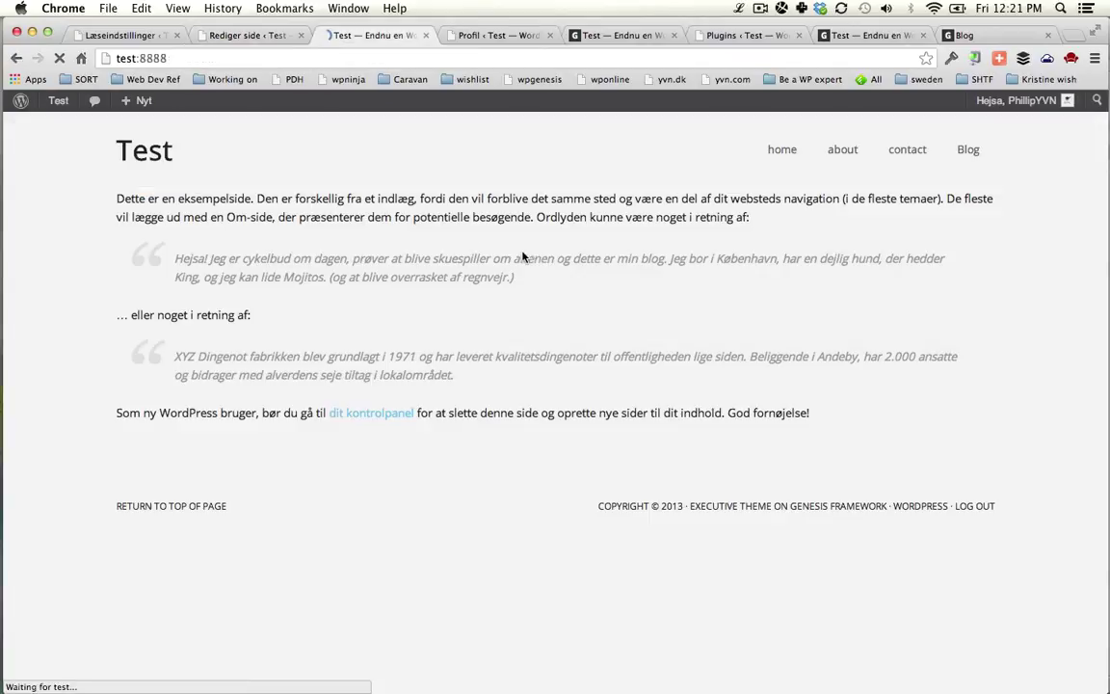
{"action": "left_click", "coordinate": [967, 151]}
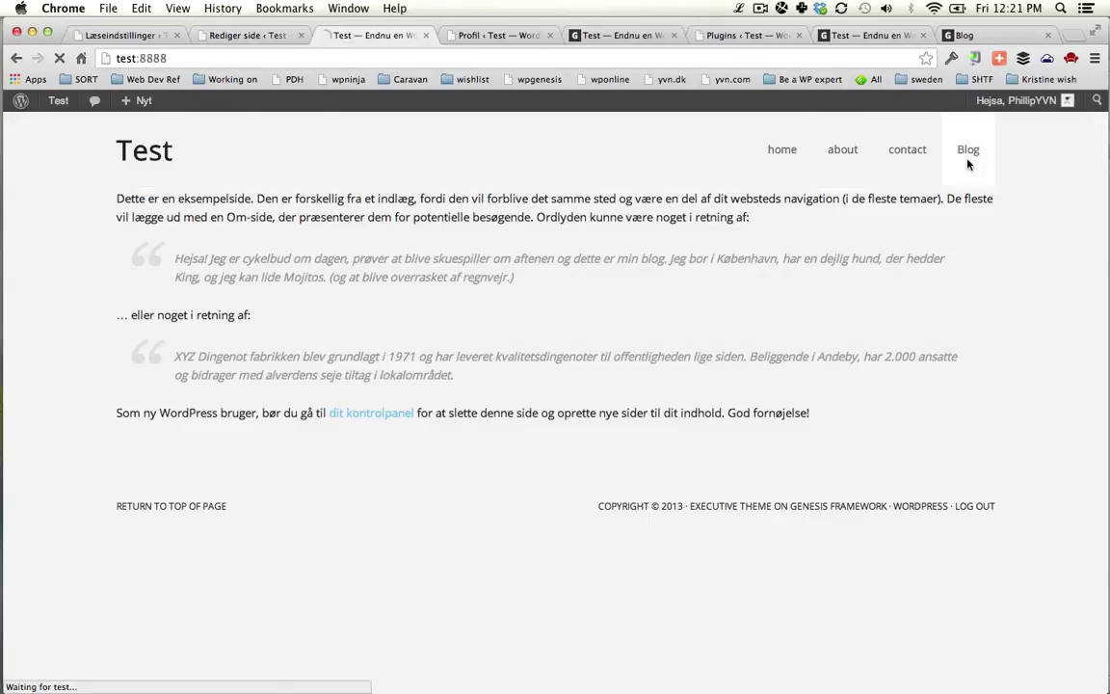
{"action": "scroll", "coordinate": [874, 189], "scroll_direction": "down", "scroll_amount": 1}
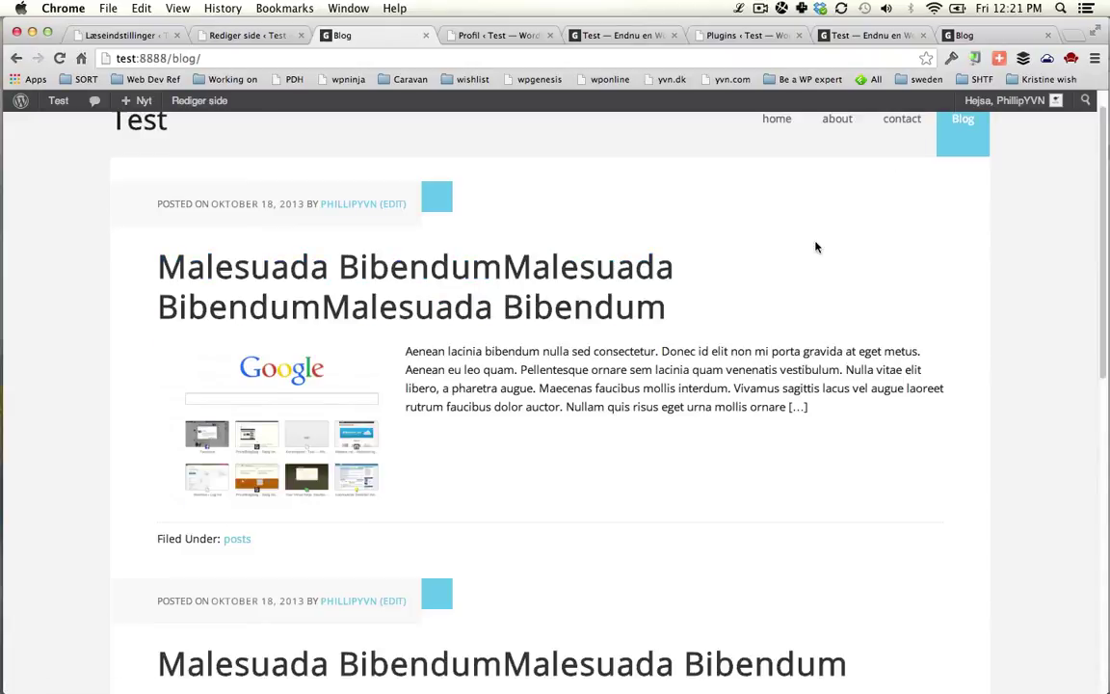
{"action": "scroll", "coordinate": [817, 246], "scroll_direction": "down", "scroll_amount": 8}
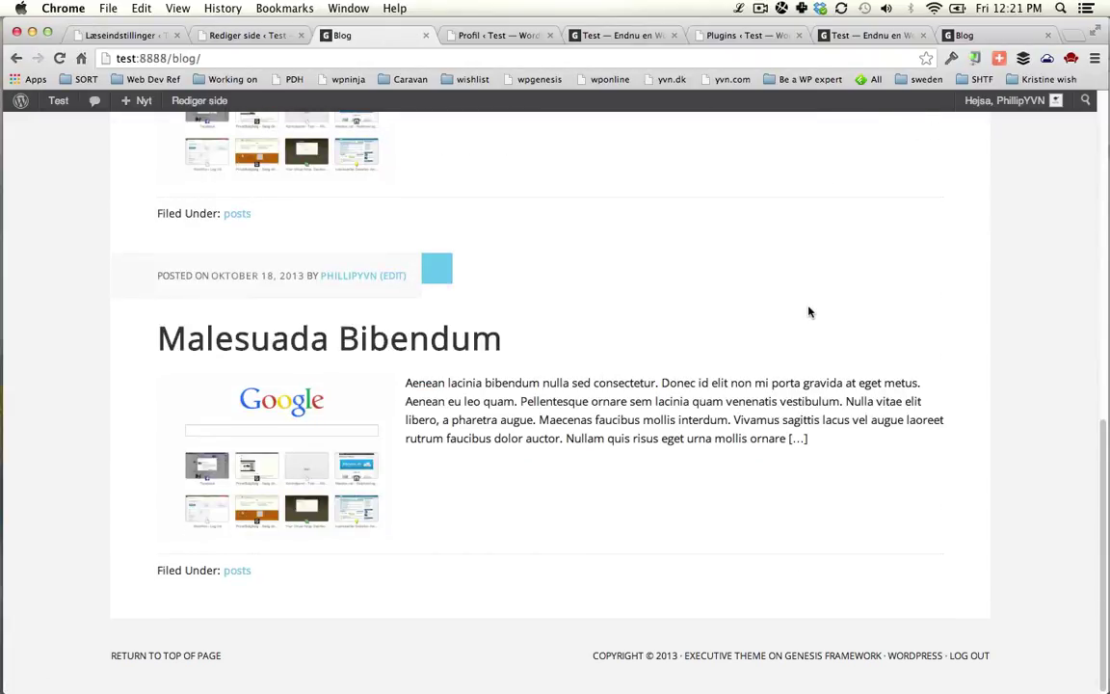
- Open the site's widget settings from the front page tab and add the Søg widget to the Footer 1 area
{"action": "key", "text": "ctrl+Tab"}
{"action": "mouse_move", "coordinate": [58, 178]}
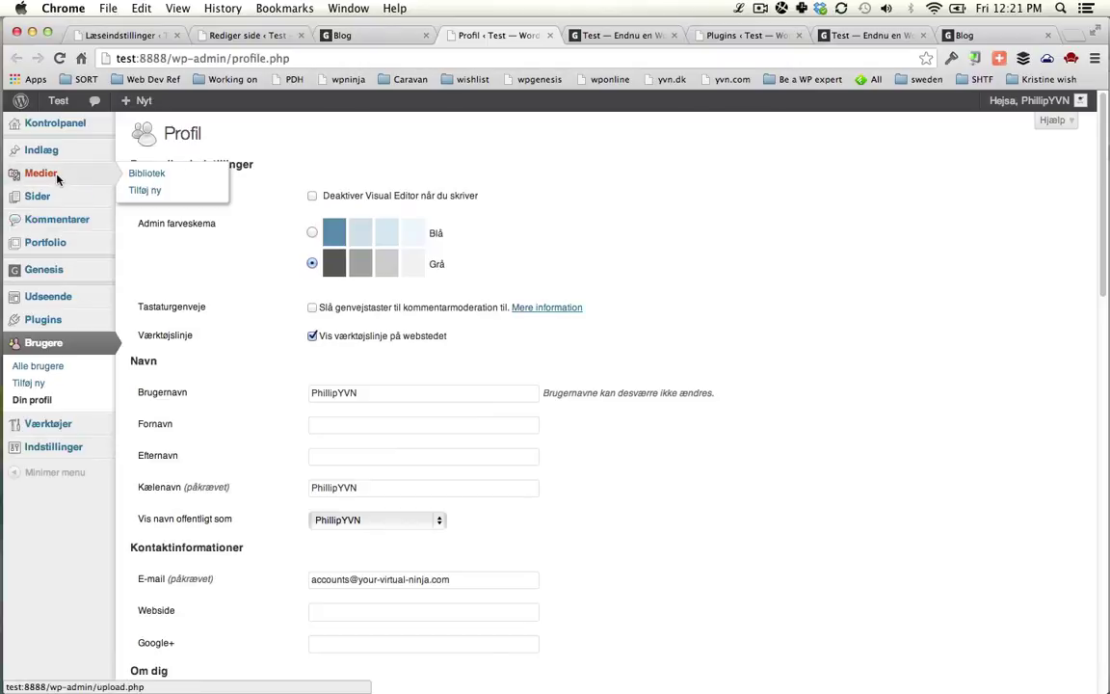
{"action": "key", "text": "ctrl+Tab"}
{"action": "mouse_move", "coordinate": [57, 100]}
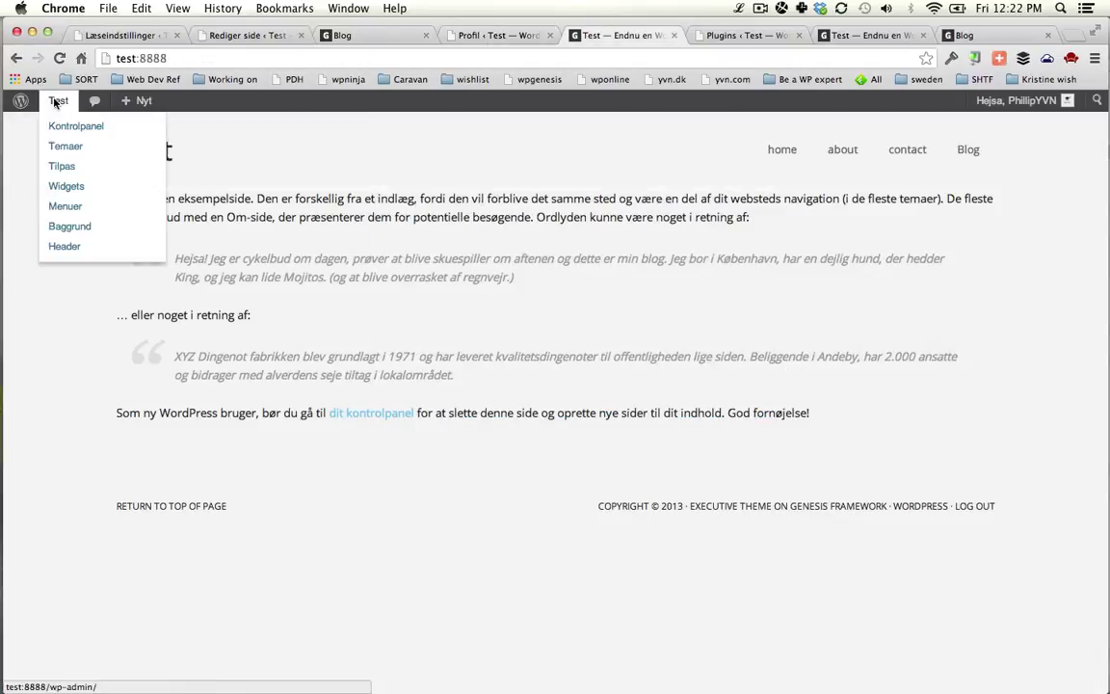
{"action": "left_click", "coordinate": [55, 187]}
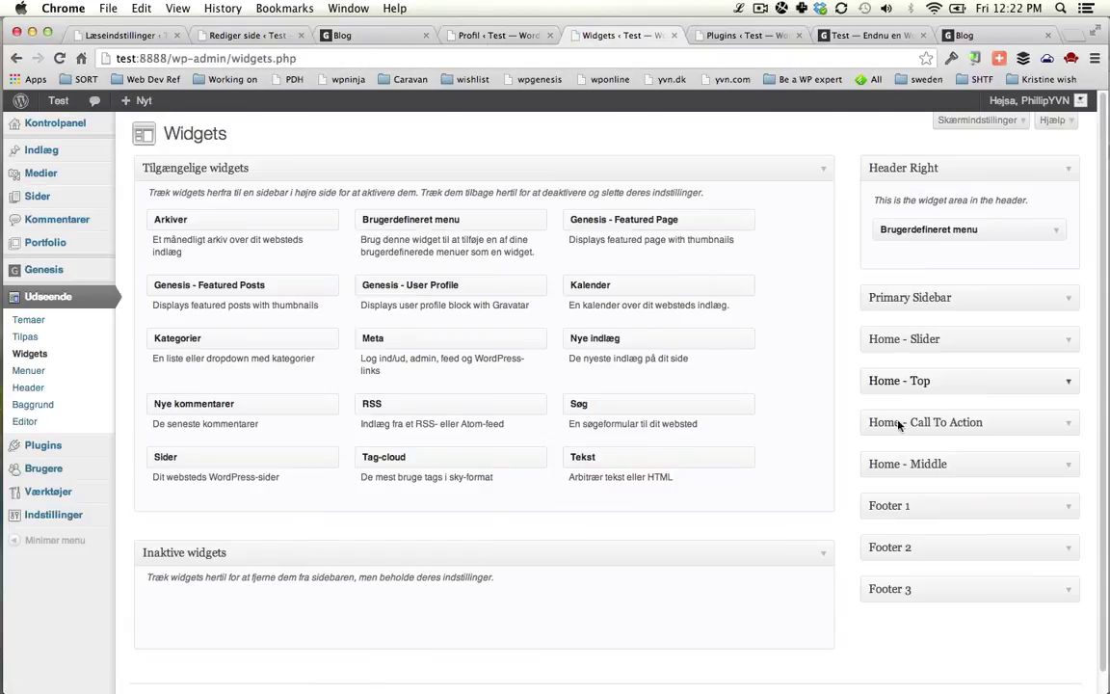
{"action": "left_click", "coordinate": [882, 438]}
{"action": "scroll", "coordinate": [891, 382], "scroll_direction": "down", "scroll_amount": 1}
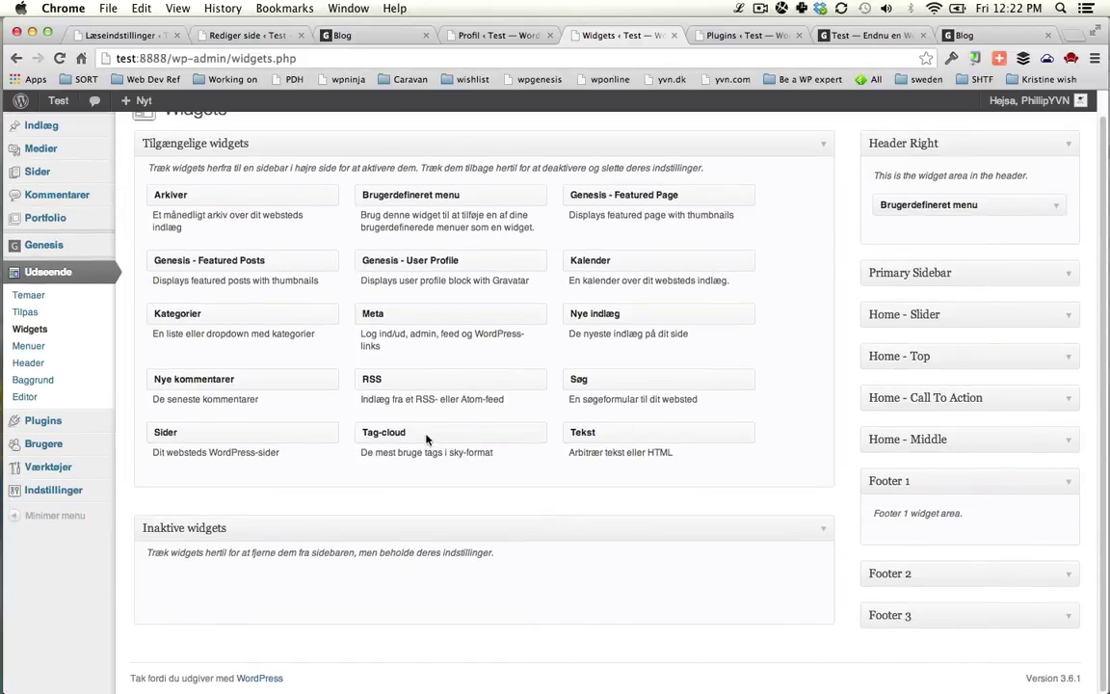
{"action": "left_click_drag", "start_coordinate": [566, 384], "coordinate": [925, 569]}
- Add the Genesis - User Profile widget to the Footer 2 area
{"action": "scroll", "coordinate": [940, 575], "scroll_direction": "down", "scroll_amount": 2}
{"action": "left_click", "coordinate": [940, 575]}
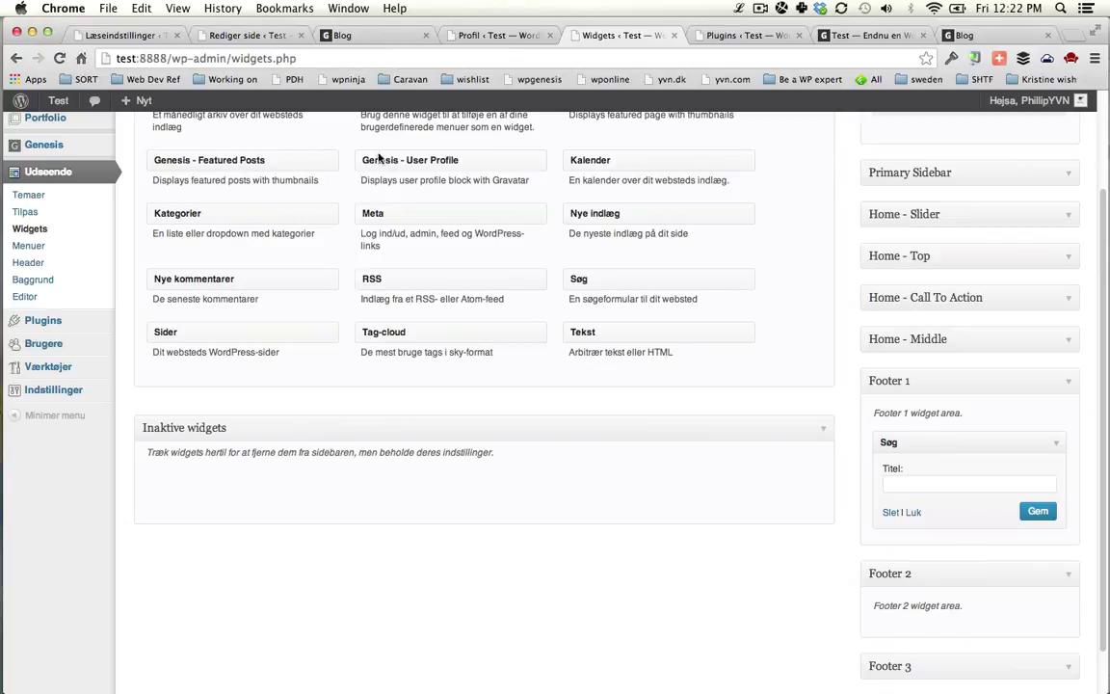
{"action": "left_click_drag", "start_coordinate": [473, 167], "coordinate": [991, 587]}
{"action": "scroll", "coordinate": [854, 212], "scroll_direction": "up", "scroll_amount": 2}
{"action": "left_click", "coordinate": [955, 255]}
{"action": "scroll", "coordinate": [966, 252], "scroll_direction": "down", "scroll_amount": 3}
{"action": "scroll", "coordinate": [979, 393], "scroll_direction": "down", "scroll_amount": 3}
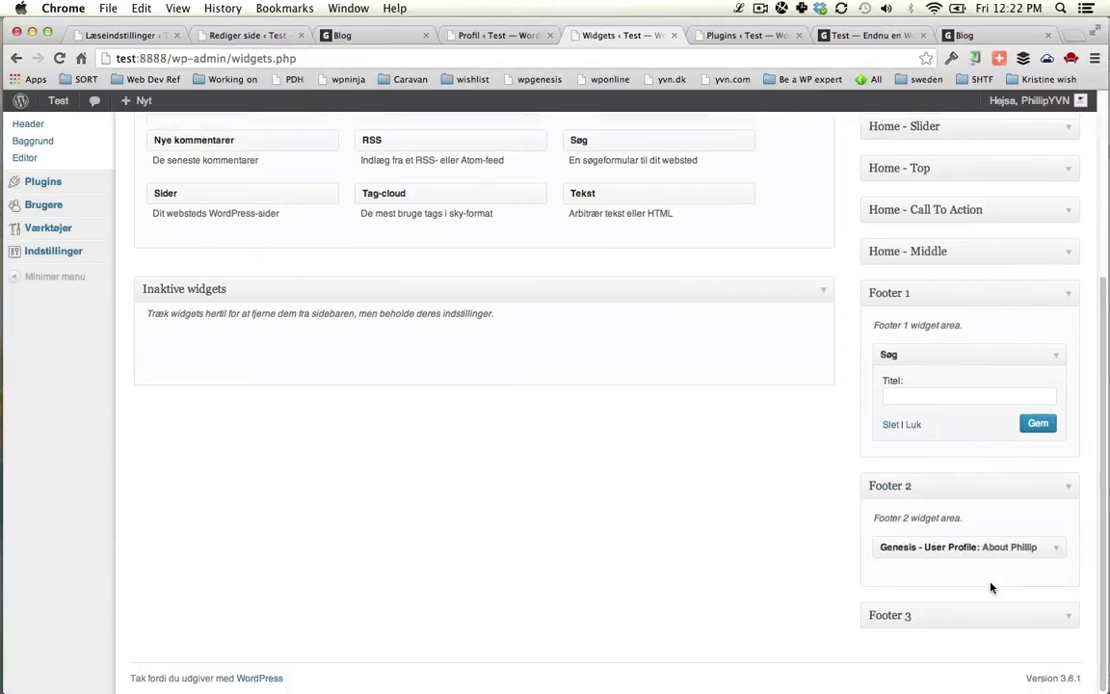
- Add the Kalender widget to the Footer 3 area
{"action": "scroll", "coordinate": [840, 563], "scroll_direction": "up", "scroll_amount": 5}
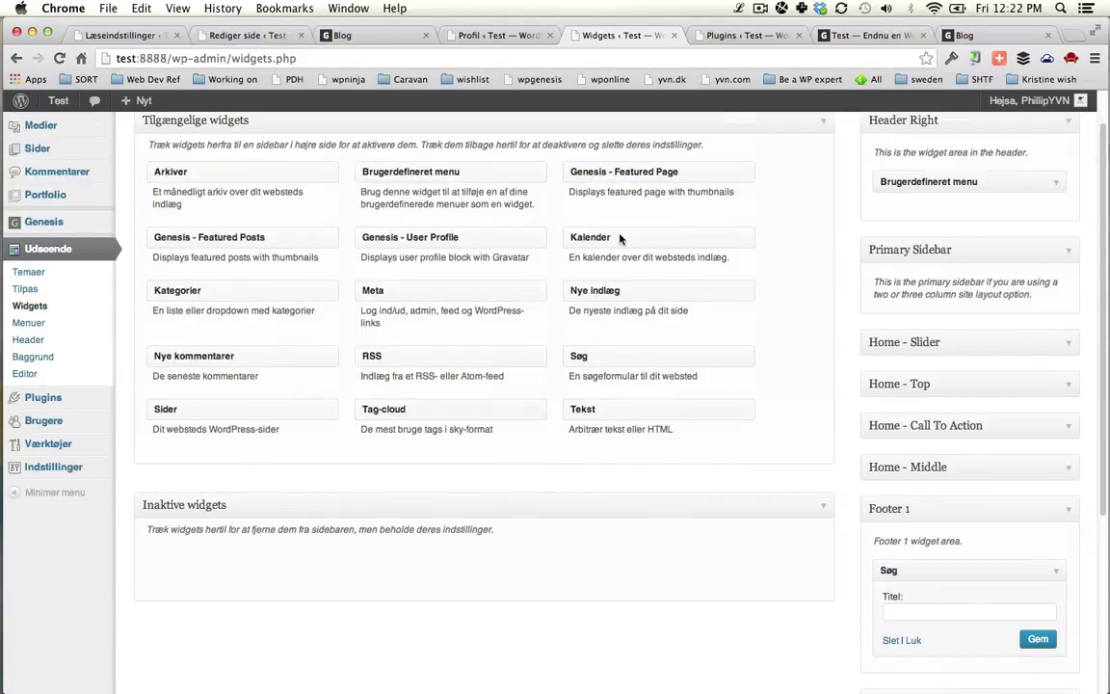
{"action": "left_click_drag", "start_coordinate": [621, 238], "coordinate": [967, 607]}
{"action": "scroll", "coordinate": [719, 344], "scroll_direction": "down", "scroll_amount": 6}
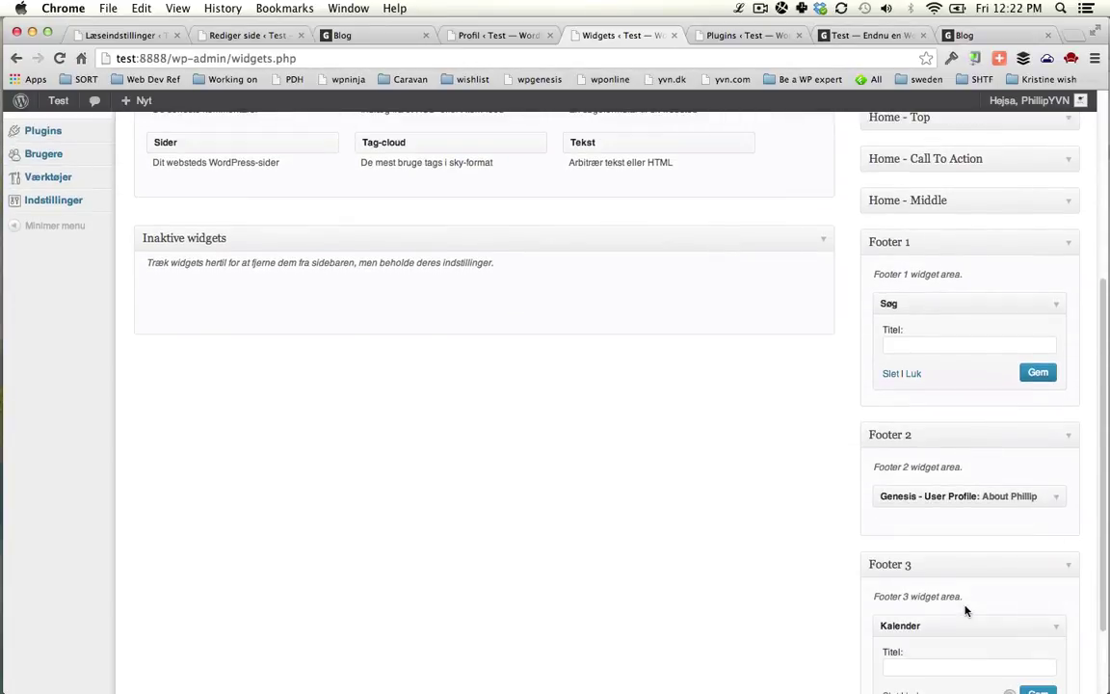
- Save the search, calendar and user profile widgets in the three footer areas with their existing settings
{"action": "left_click", "coordinate": [1023, 376]}
{"action": "scroll", "coordinate": [1023, 594], "scroll_direction": "down", "scroll_amount": 2}
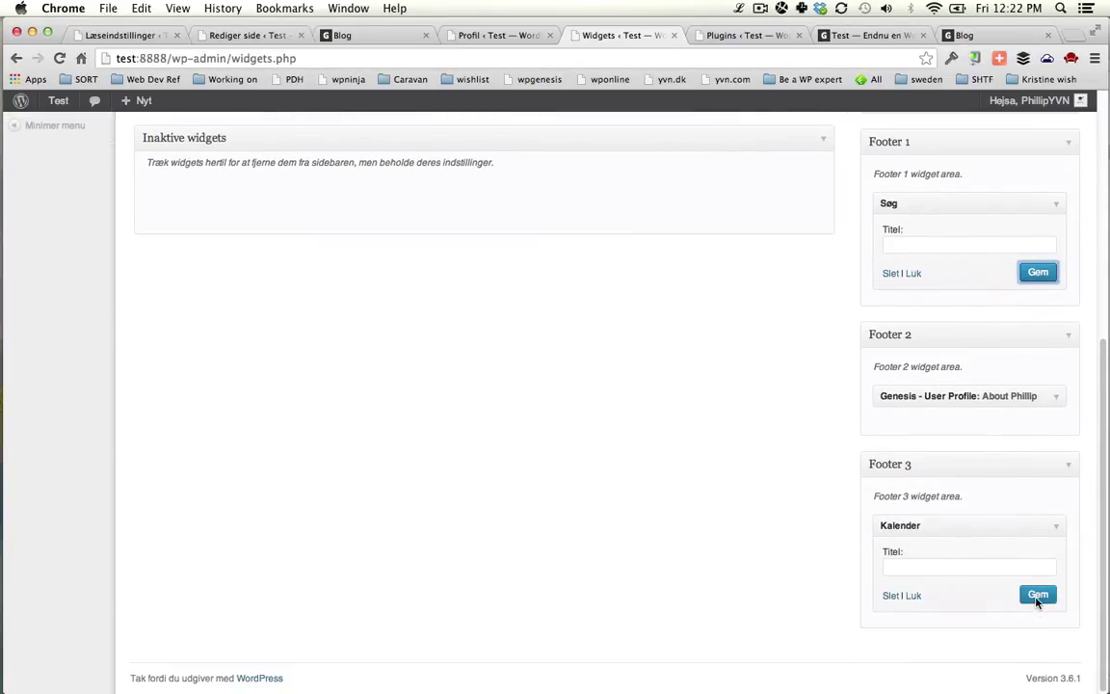
{"action": "left_click", "coordinate": [1037, 598]}
{"action": "left_click", "coordinate": [1041, 401]}
{"action": "scroll", "coordinate": [963, 539], "scroll_direction": "down", "scroll_amount": 5}
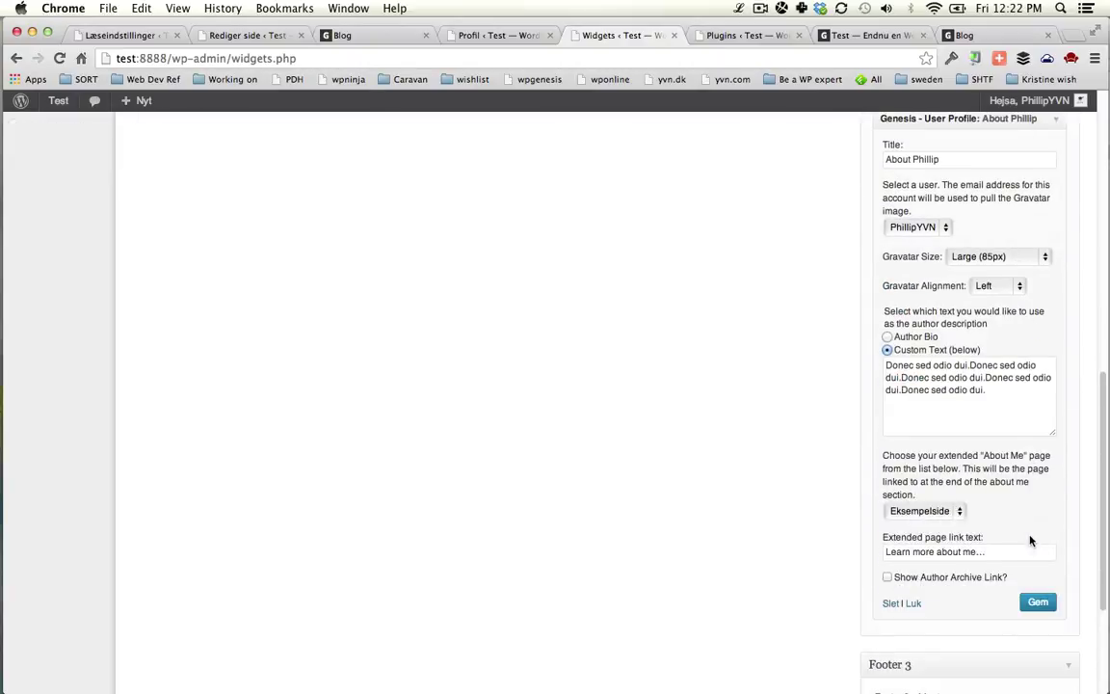
{"action": "left_click", "coordinate": [1040, 601]}
- Visit the site's front page and examine the three widget areas in its footer
{"action": "key", "text": "ctrl+shift+Tab"}
{"action": "key", "text": "ctrl+Tab"}
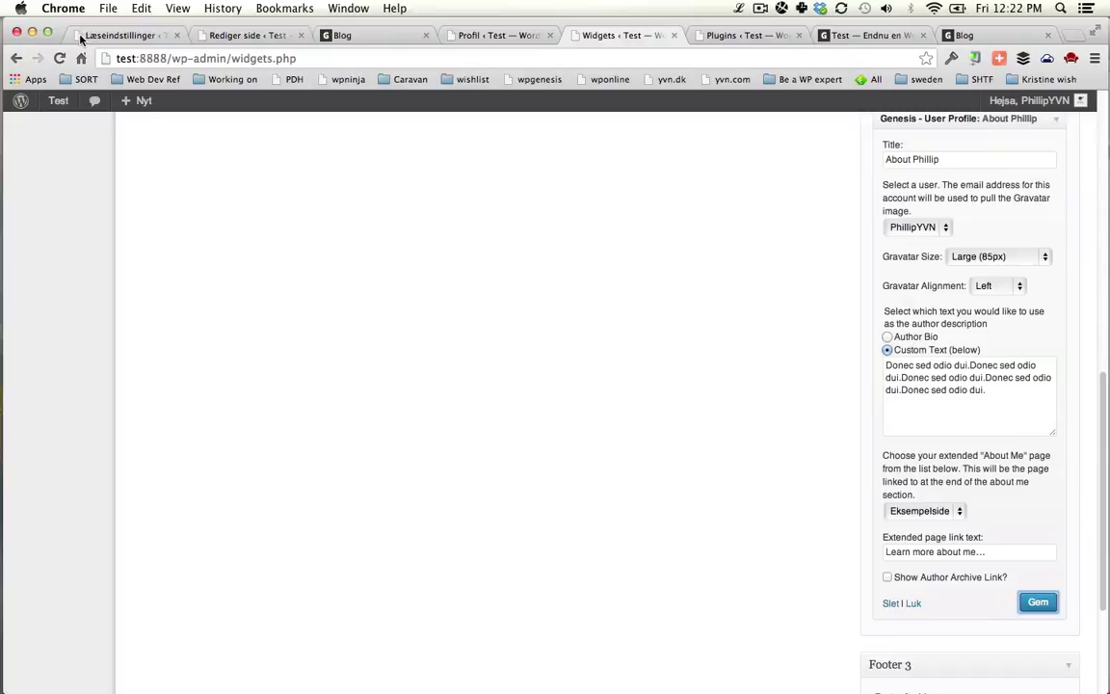
{"action": "left_click", "coordinate": [56, 102]}
{"action": "scroll", "coordinate": [682, 373], "scroll_direction": "down", "scroll_amount": 2}
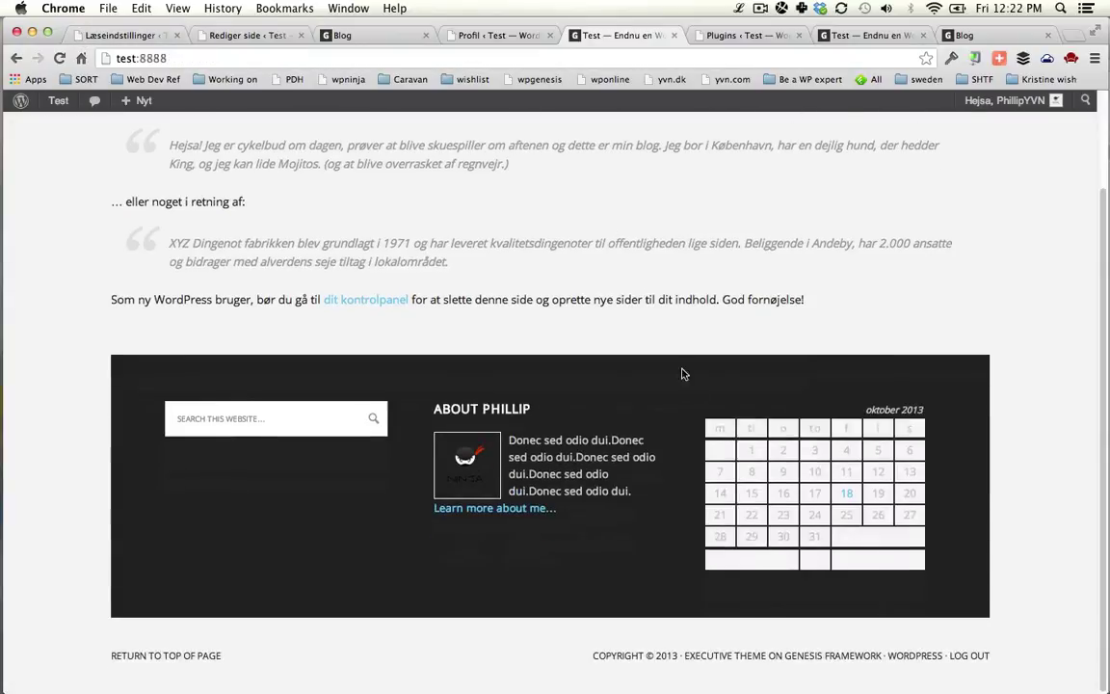
{"action": "scroll", "coordinate": [681, 391], "scroll_direction": "up", "scroll_amount": 2}
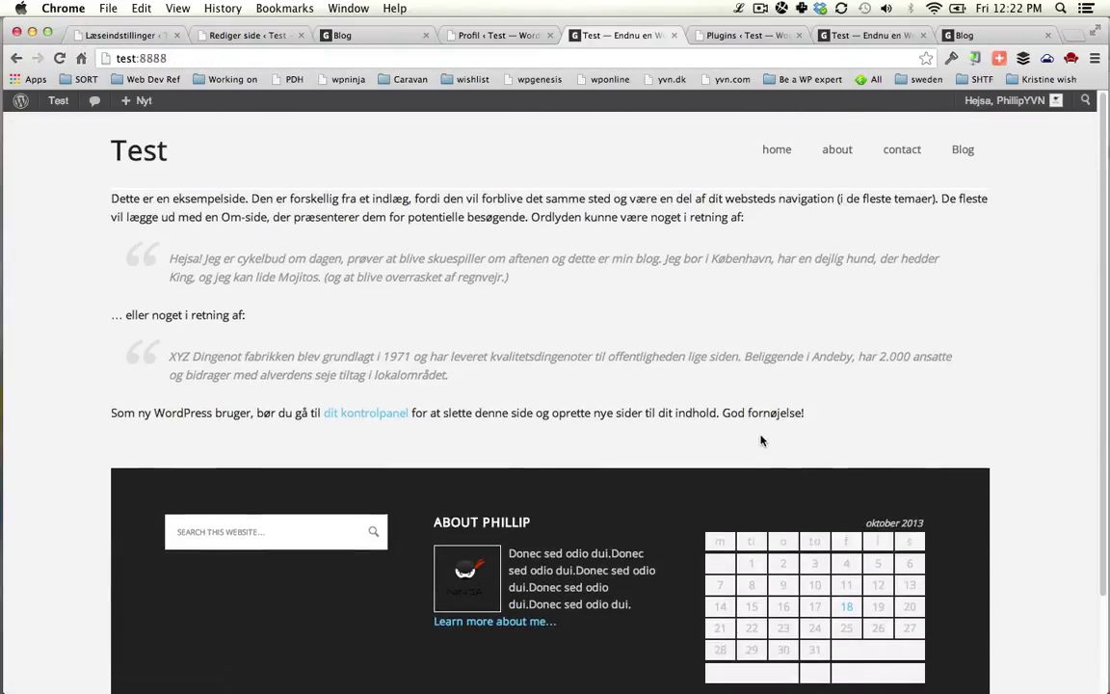
{"action": "scroll", "coordinate": [378, 342], "scroll_direction": "down", "scroll_amount": 2}
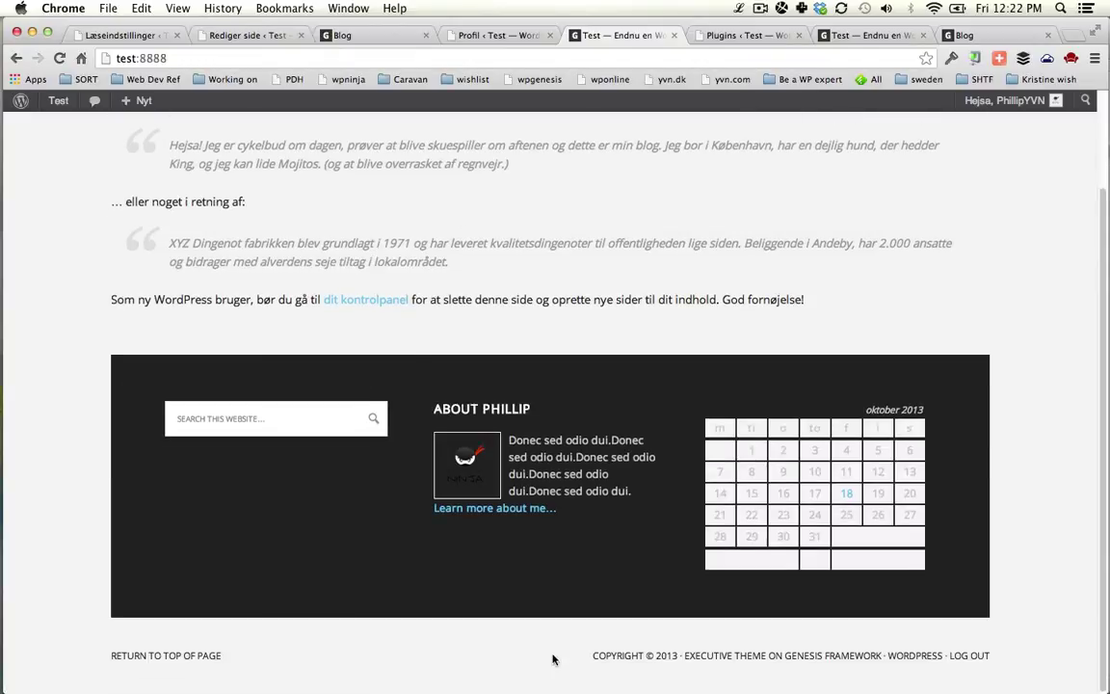
- View the published Landing page and compare its layout with the header and footer of the Blog page
{"action": "key", "text": "ctrl+shift+Tab"}
{"action": "key", "text": "ctrl+shift+Tab"}
{"action": "key", "text": "ctrl+shift+Tab"}
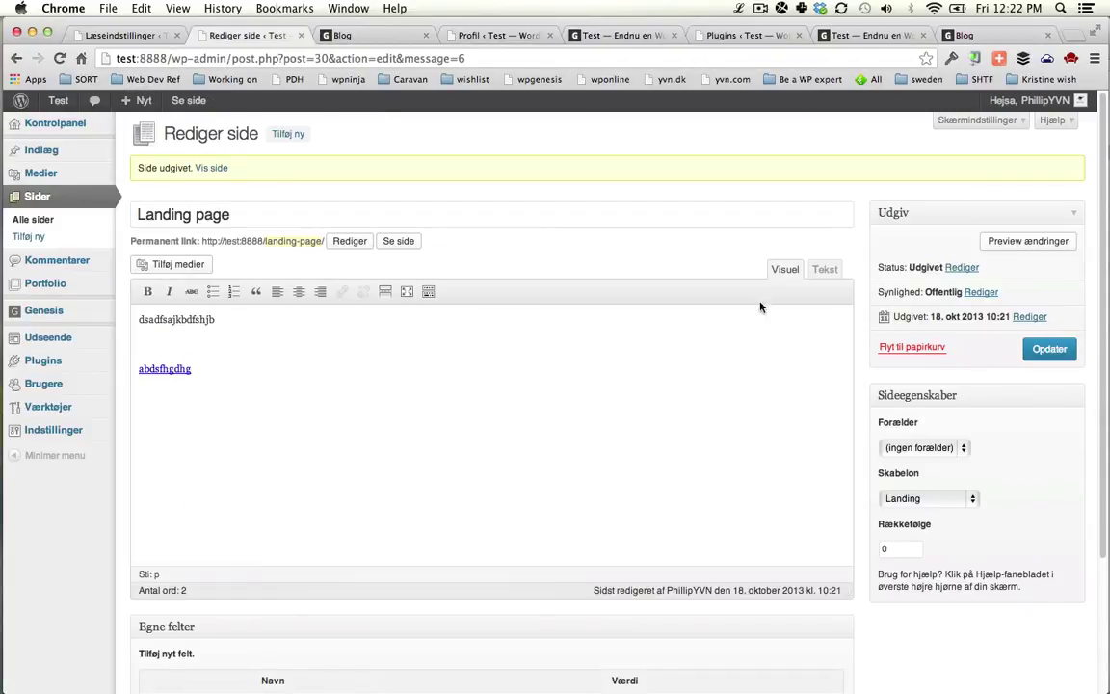
{"action": "left_click", "coordinate": [216, 167]}
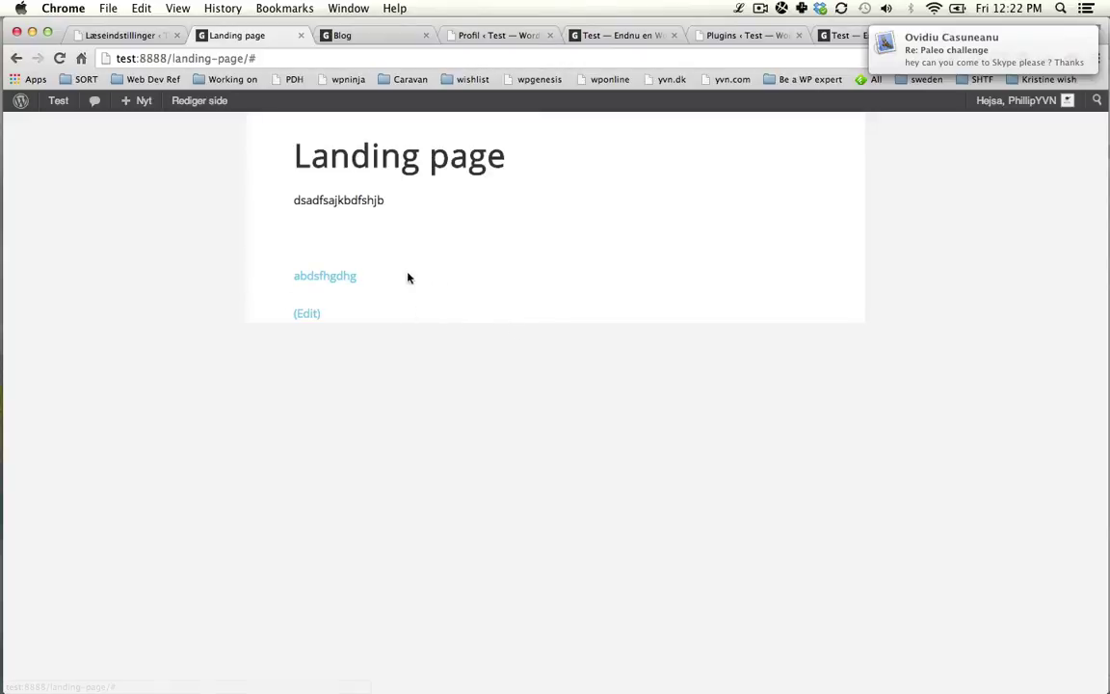
{"action": "key", "text": "ctrl+Tab"}
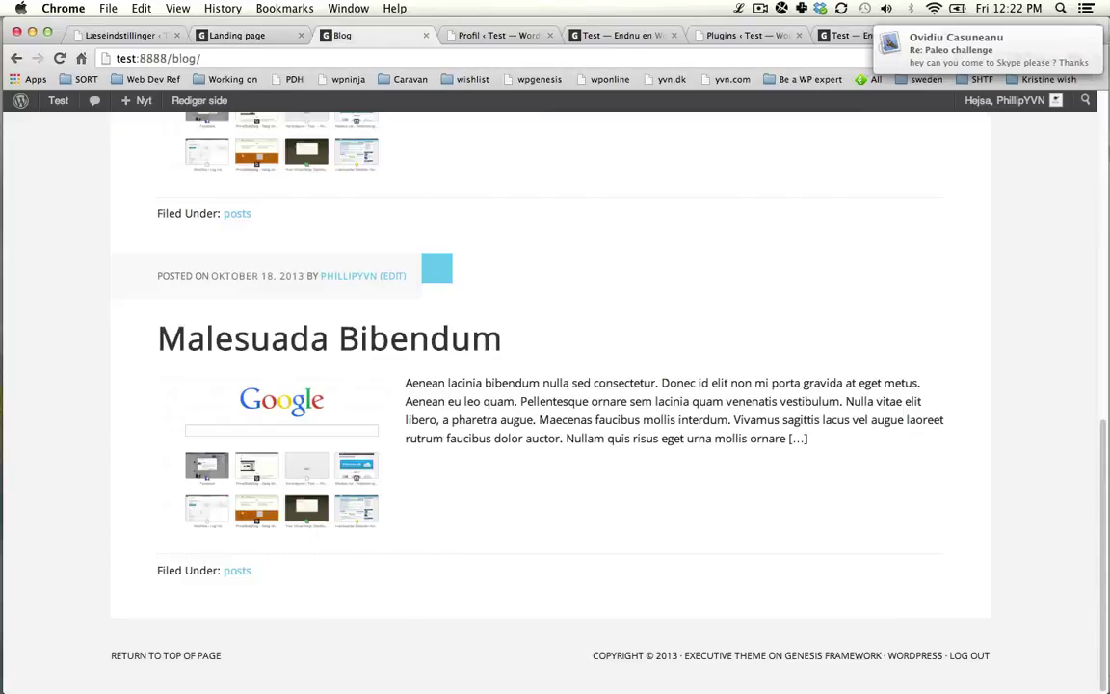
{"action": "scroll", "coordinate": [555, 385], "scroll_direction": "up", "scroll_amount": 10}
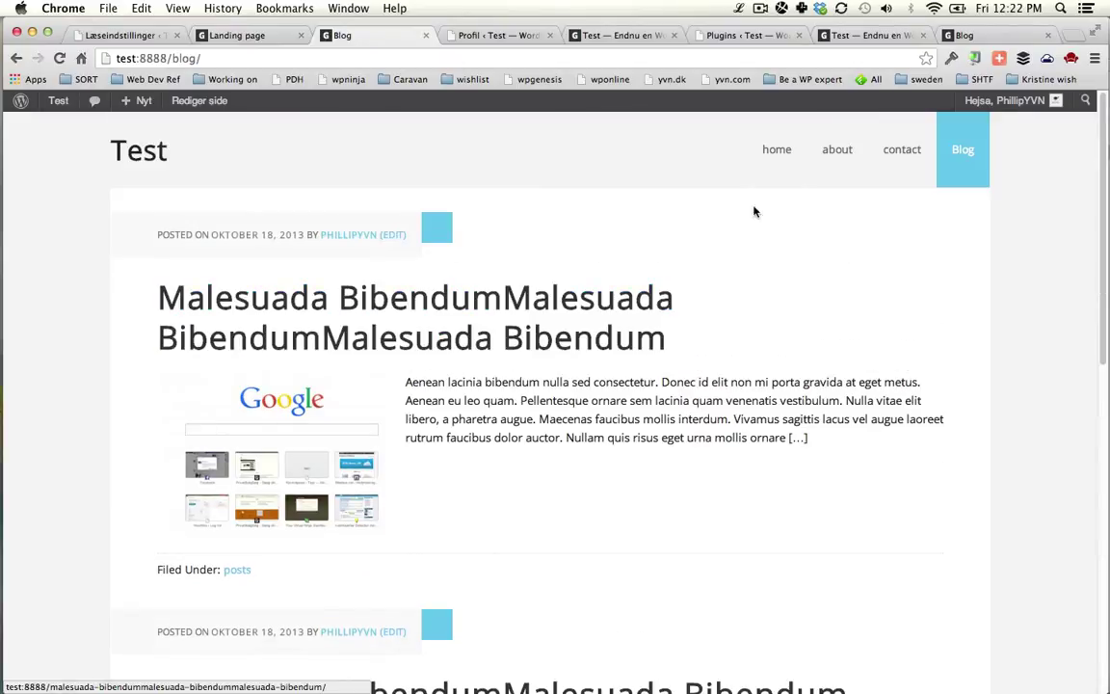
{"action": "key", "text": "ctrl+shift+Tab"}
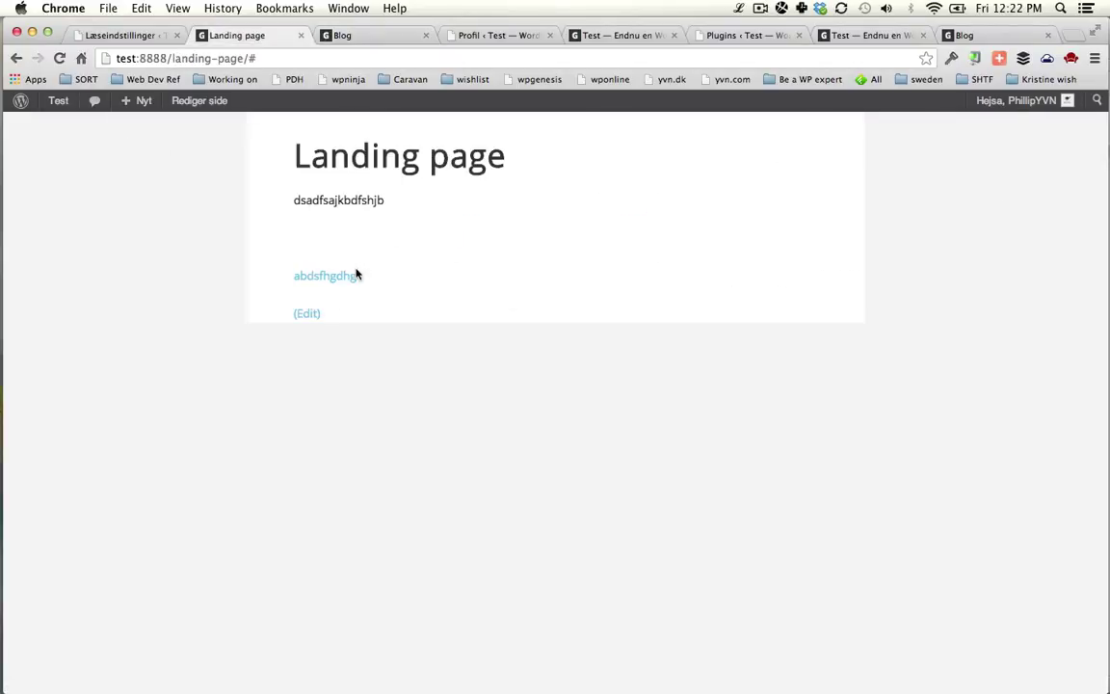
- Go to the dashboard and create a new page titled archives
{"action": "left_click", "coordinate": [58, 101]}
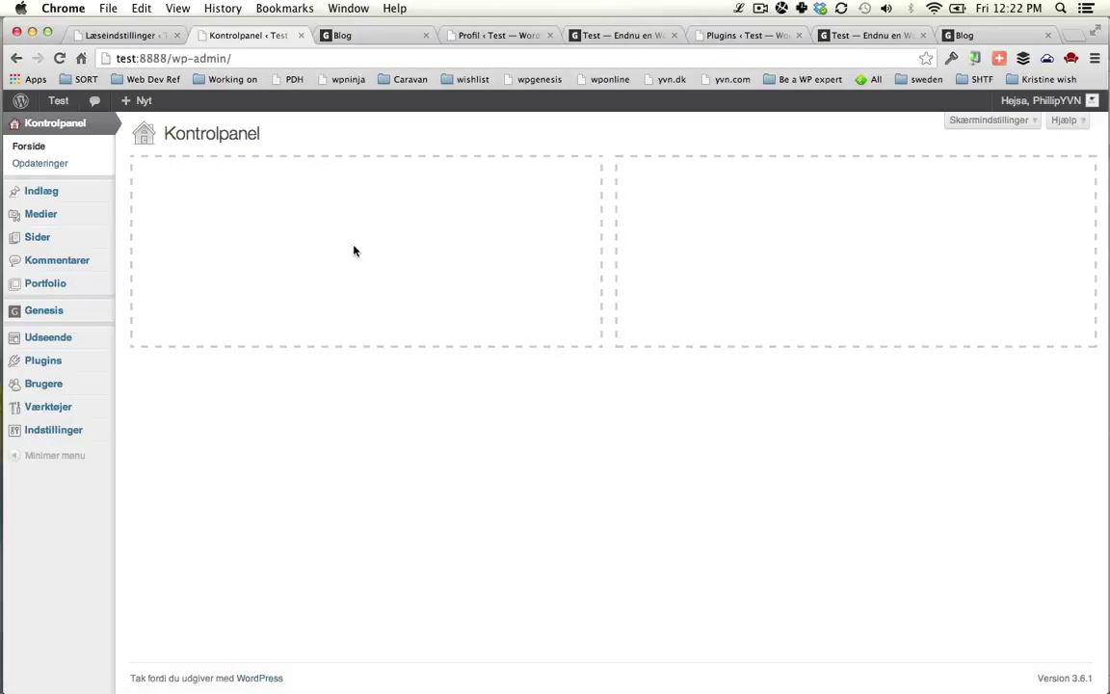
{"action": "mouse_move", "coordinate": [64, 240]}
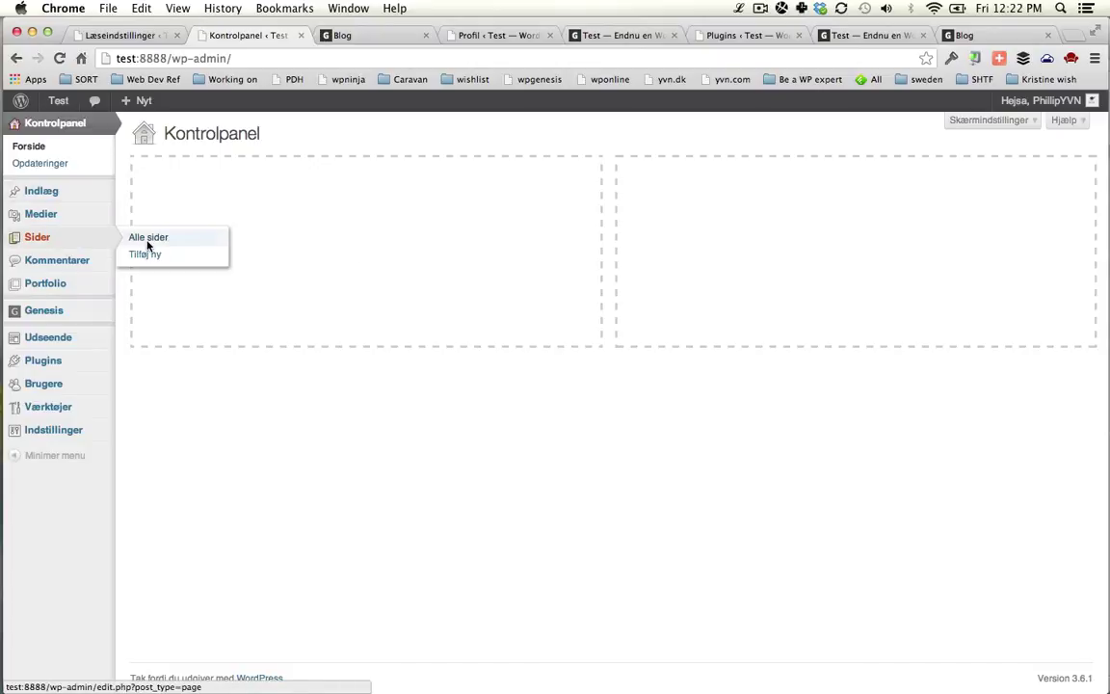
{"action": "left_click", "coordinate": [141, 255]}
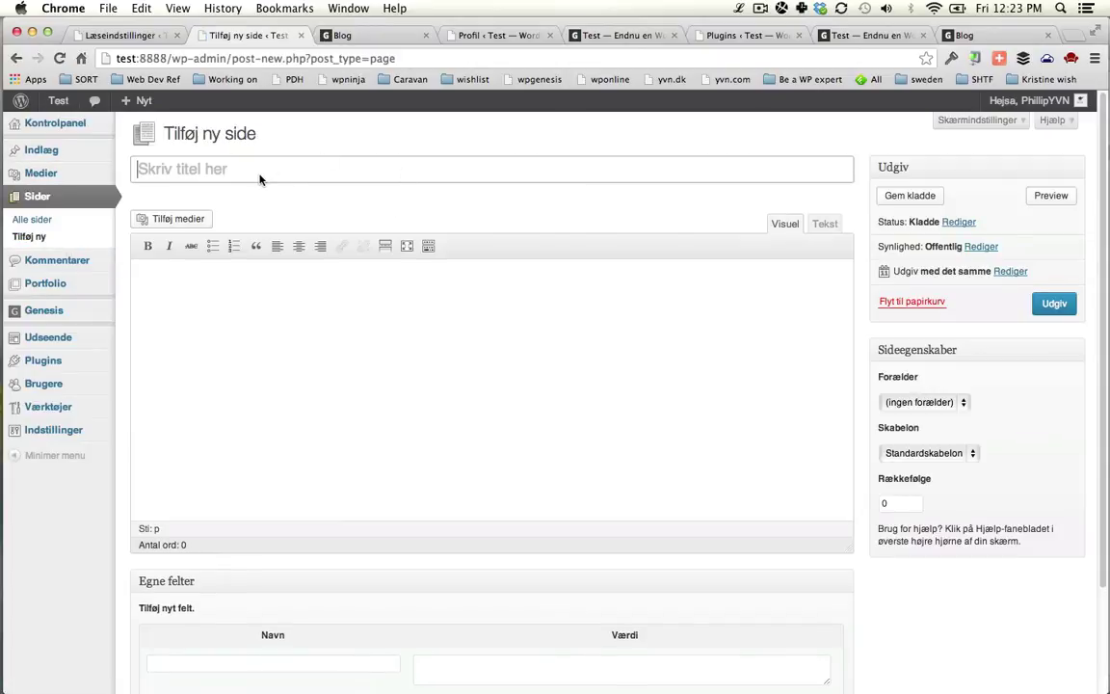
{"action": "left_click", "coordinate": [260, 176]}
{"action": "type", "text": "archives"}
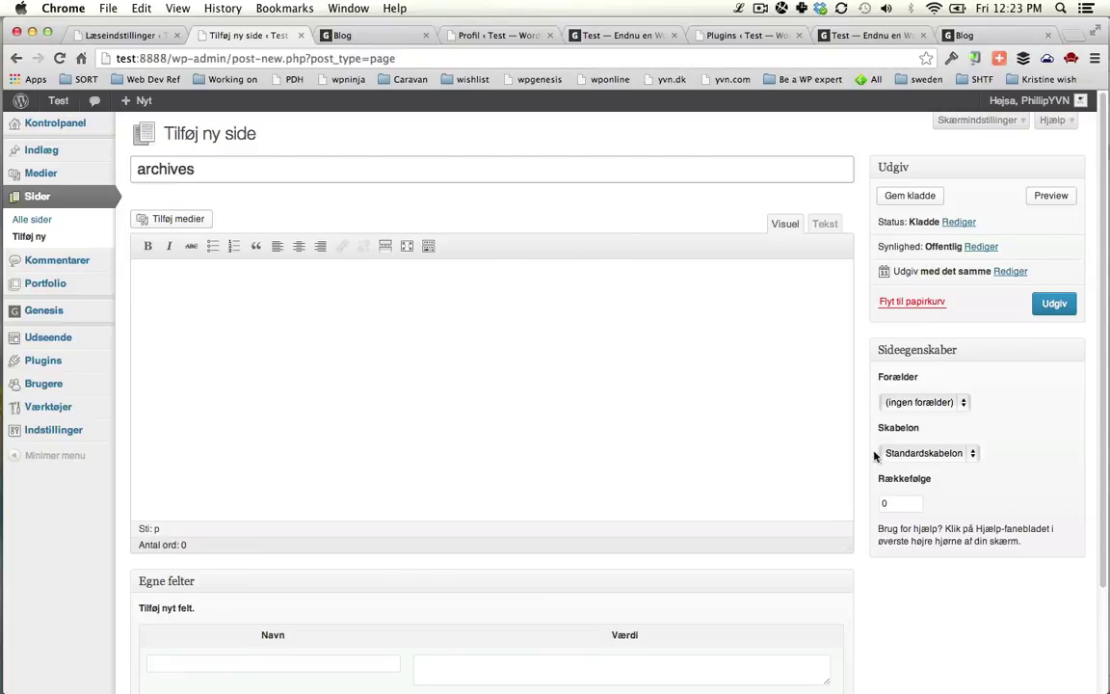
- Assign the Archive template to the archives page and publish it
{"action": "left_click", "coordinate": [882, 453]}
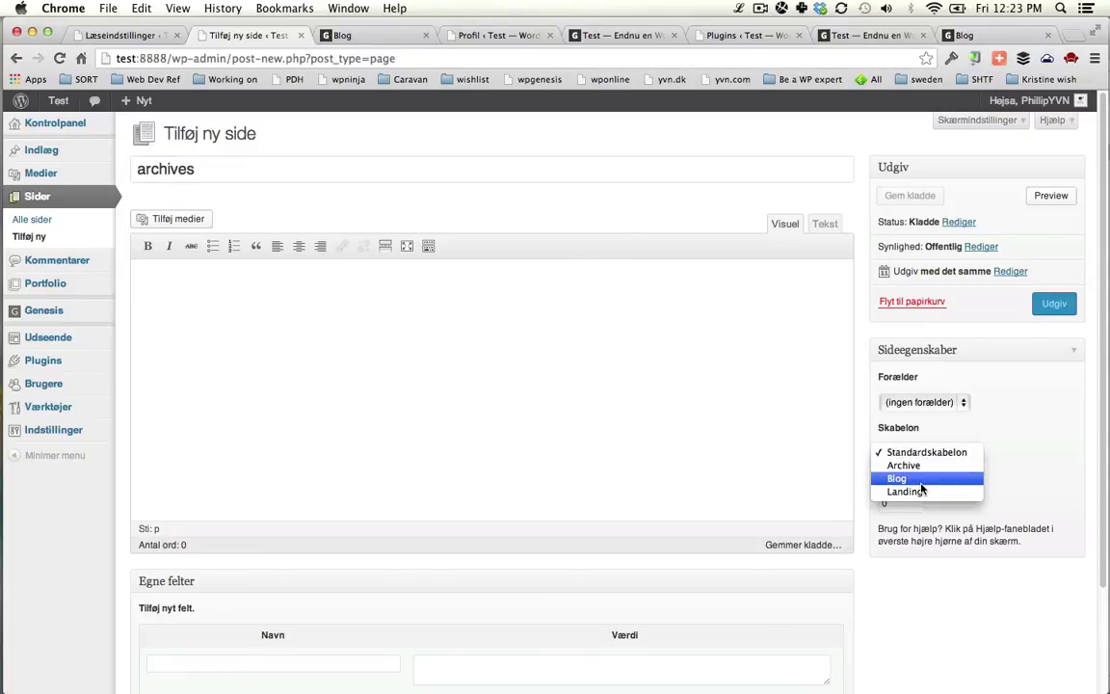
{"action": "left_click", "coordinate": [923, 464]}
{"action": "scroll", "coordinate": [995, 354], "scroll_direction": "down", "scroll_amount": 2}
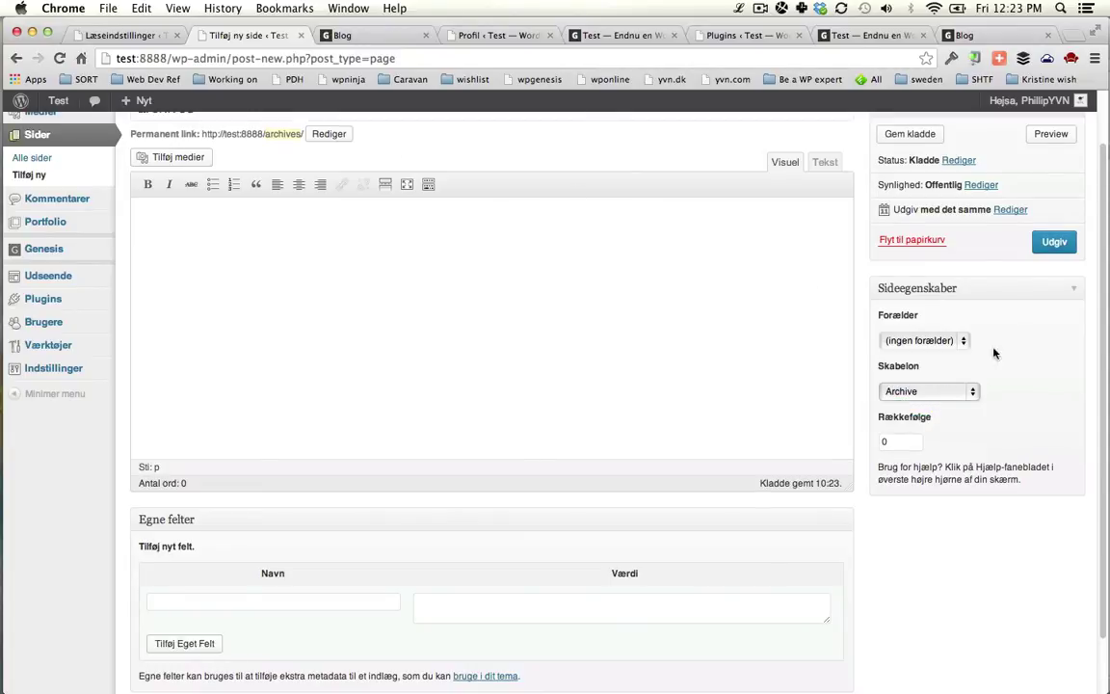
{"action": "left_click", "coordinate": [1058, 241]}
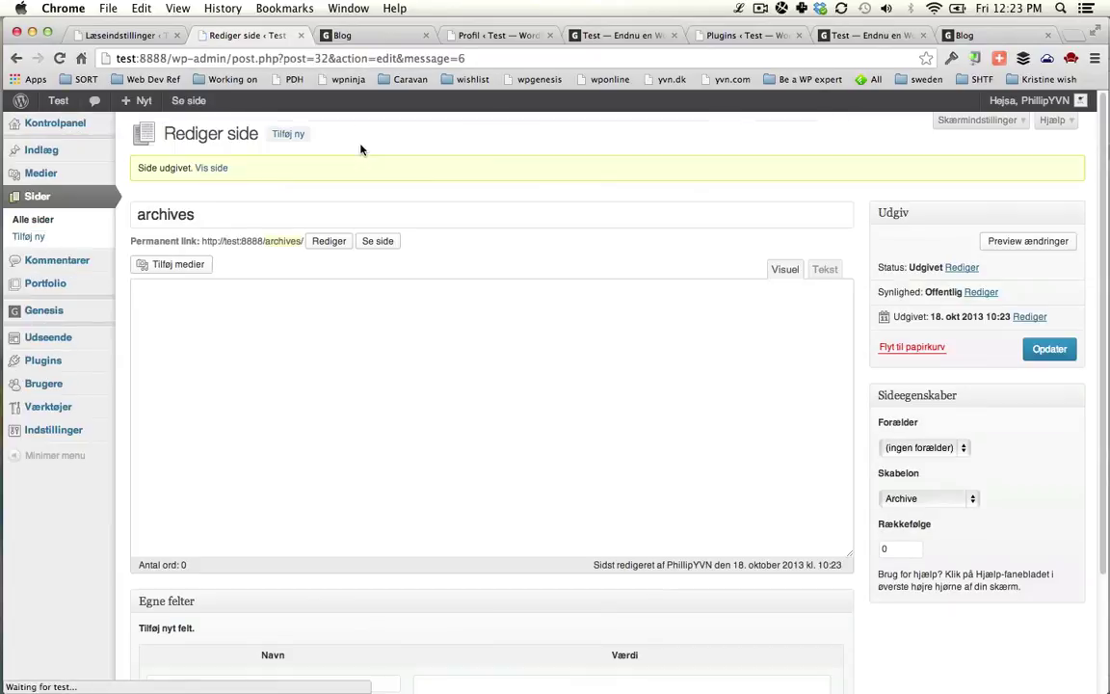
- Look through the published archives page in a separate tab, and return to the custom field name entry in its editor
{"action": "left_click", "coordinate": [211, 167], "text": "super"}
{"action": "key", "text": "super+alt+Right"}
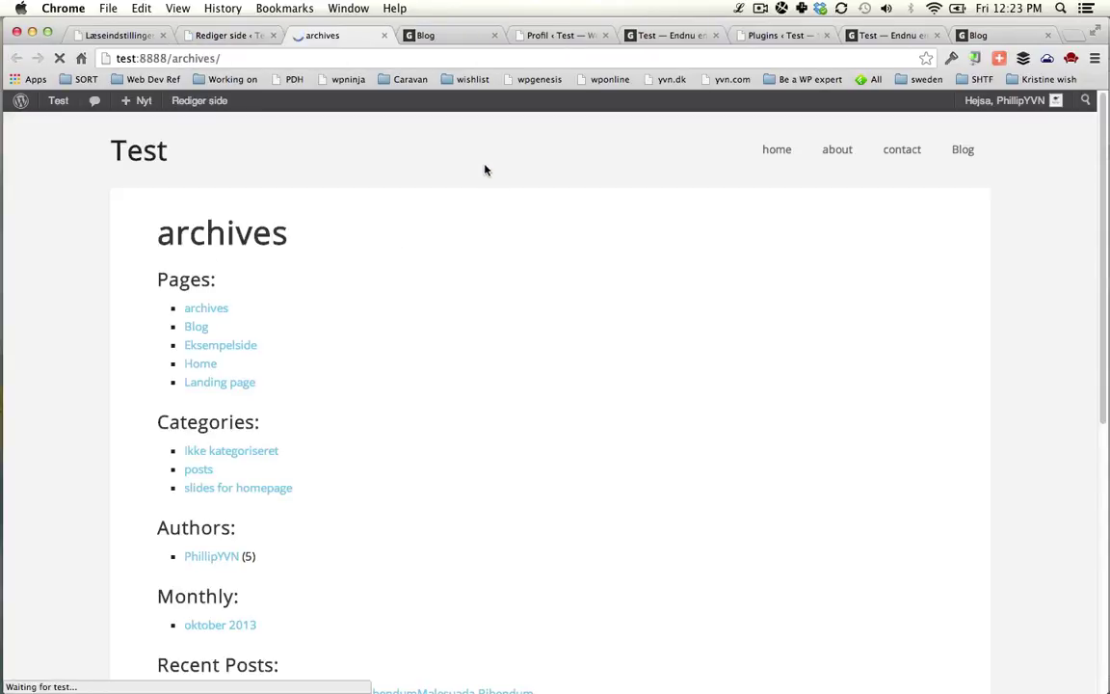
{"action": "scroll", "coordinate": [434, 327], "scroll_direction": "down", "scroll_amount": 10}
{"action": "key", "text": "super+w"}
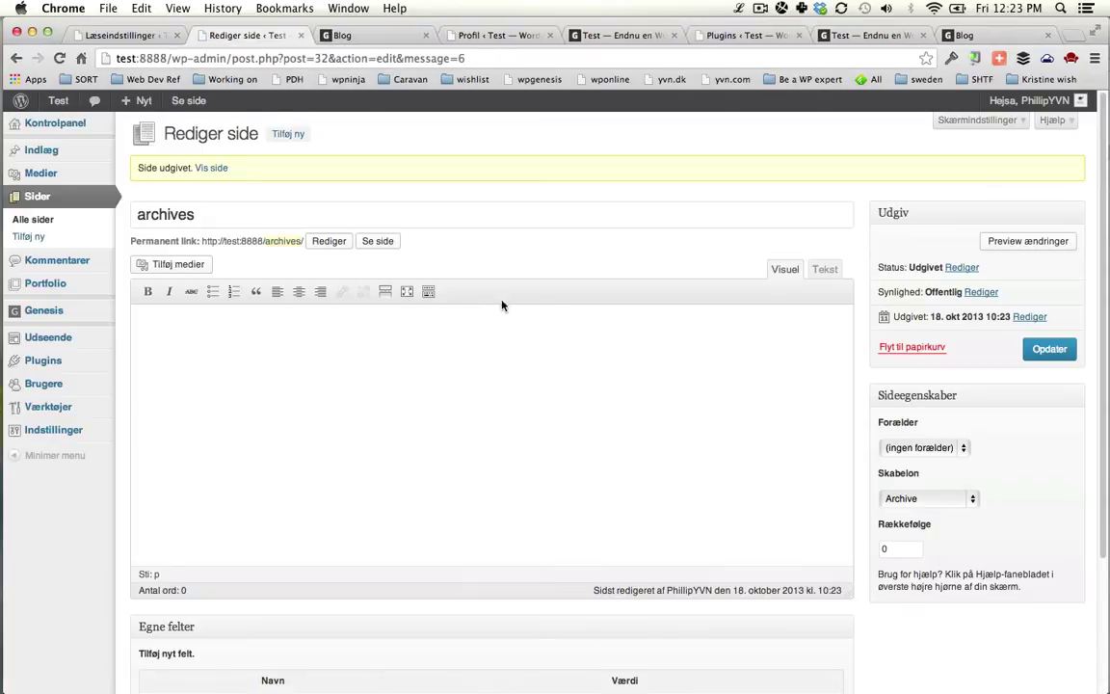
{"action": "scroll", "coordinate": [515, 393], "scroll_direction": "down", "scroll_amount": 3}
{"action": "left_click", "coordinate": [248, 538]}
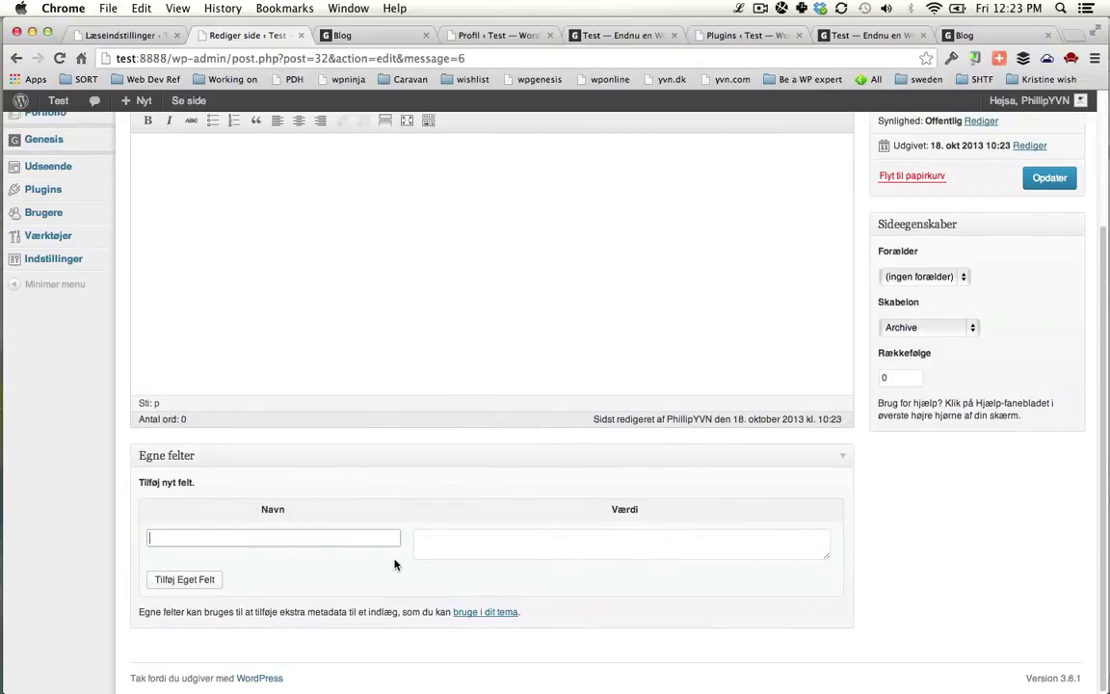
- Search Google for query args genesis in a new tab and open the tutorial Genesis Framework — Using Query Args
{"action": "key", "text": "super+t"}
{"action": "type", "text": "qu"}
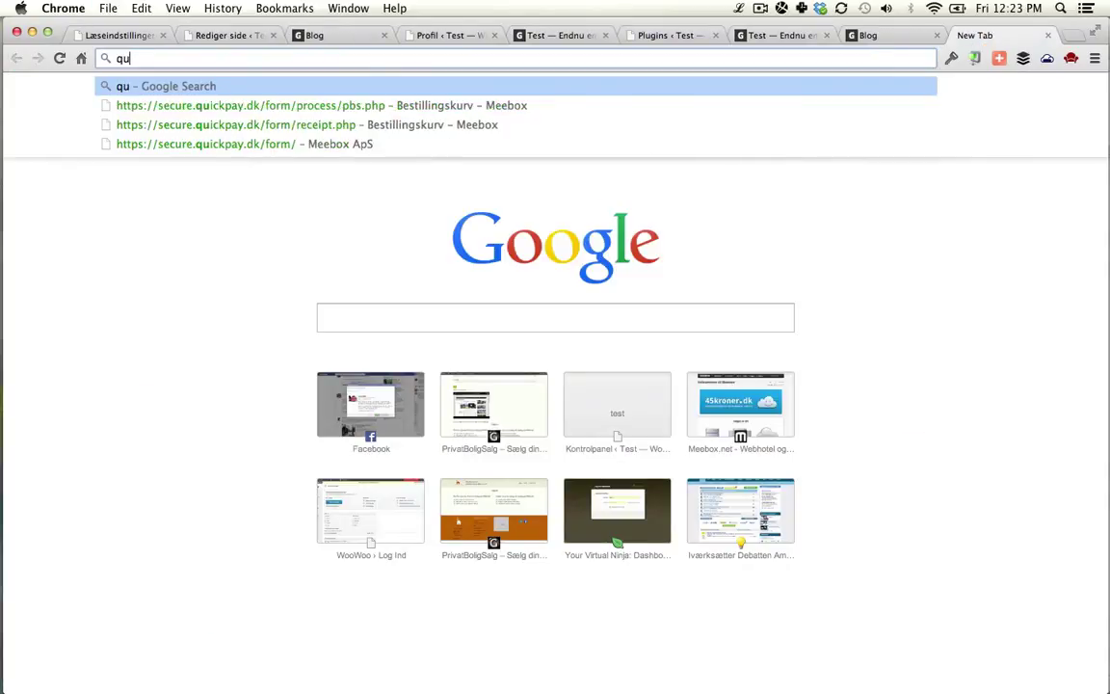
{"action": "type", "text": "ery arc"}
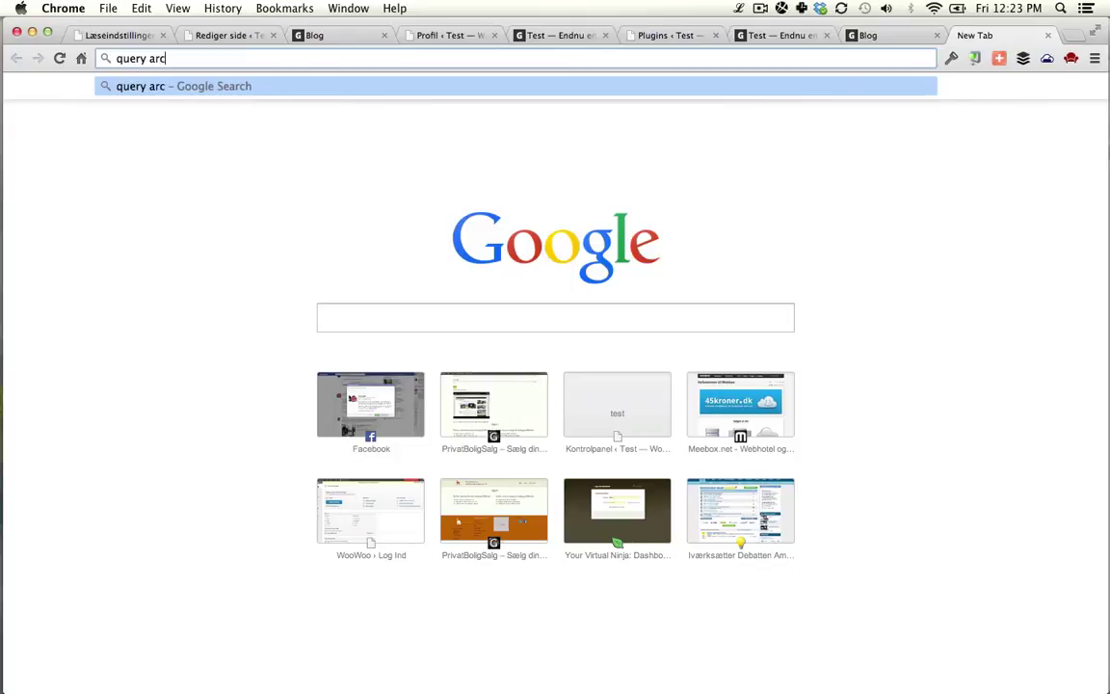
{"action": "key", "text": "BackSpace"}
{"action": "type", "text": "qs genesis"}
{"action": "key", "text": "Return"}
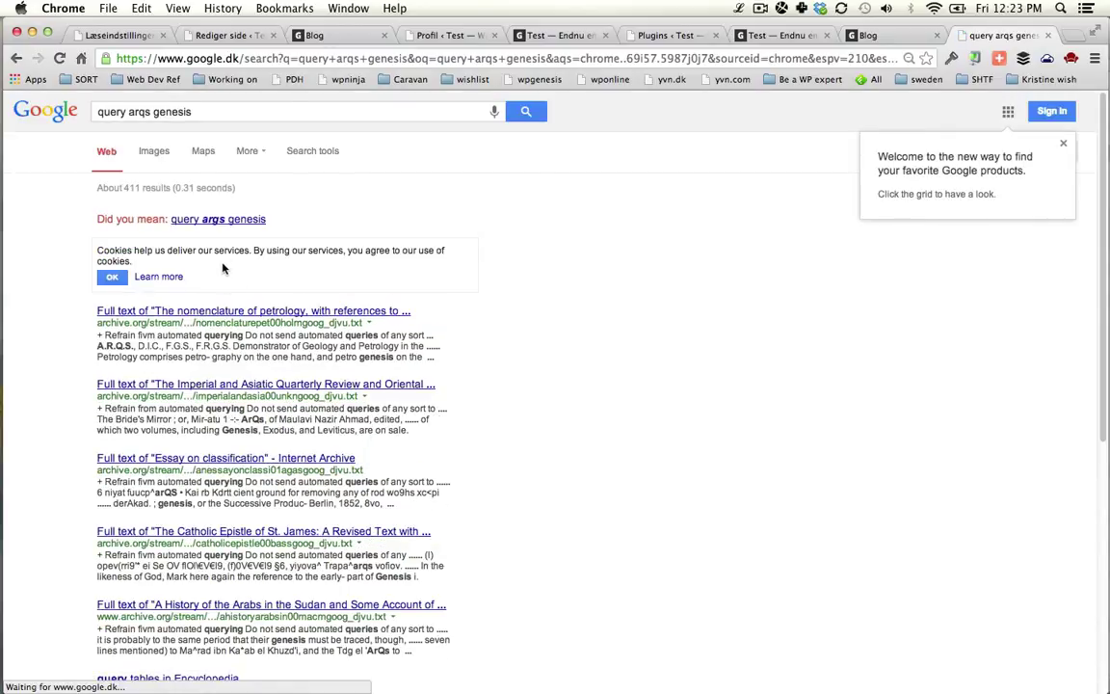
{"action": "left_click", "coordinate": [232, 223]}
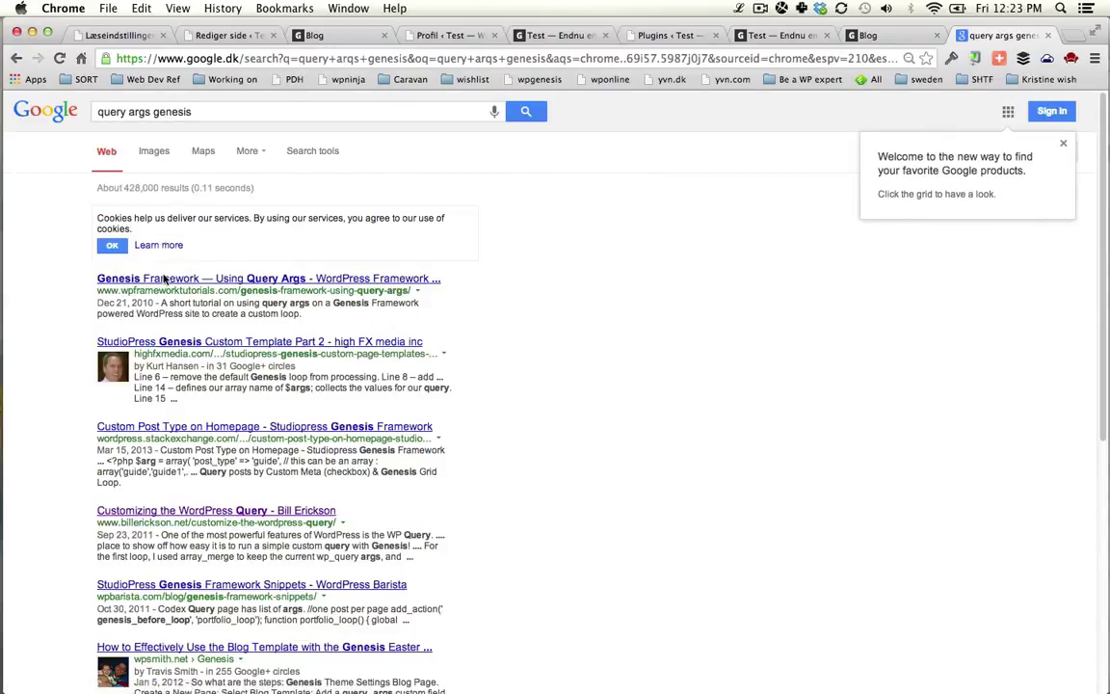
{"action": "left_click", "coordinate": [196, 279], "text": "super"}
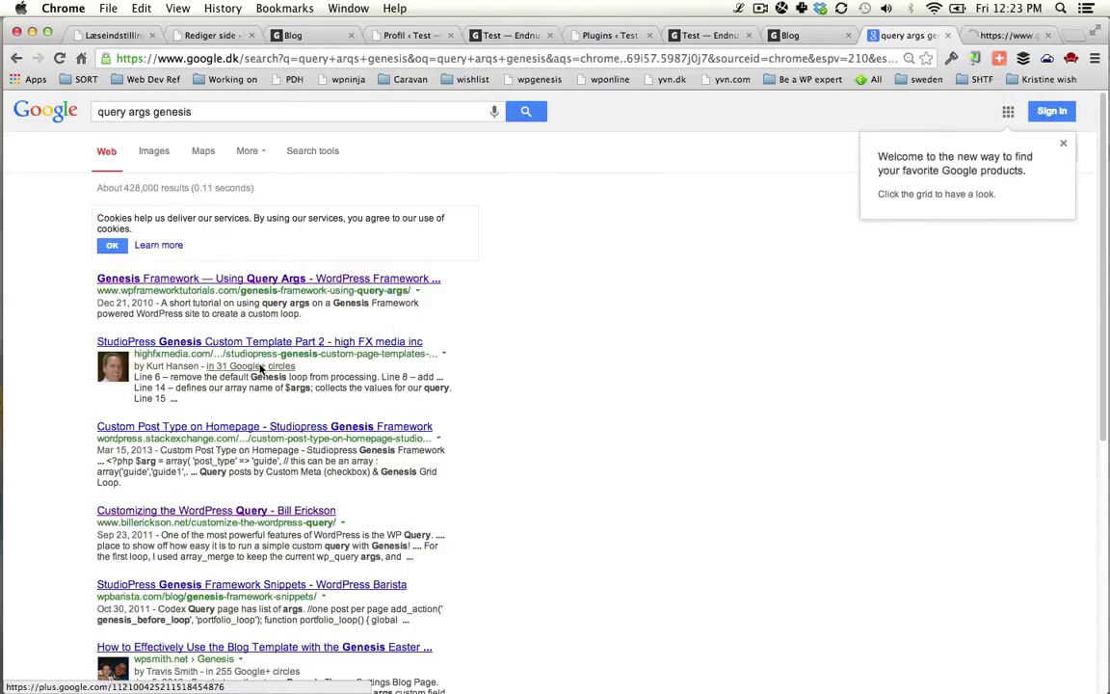
{"action": "key", "text": "ctrl+Tab"}
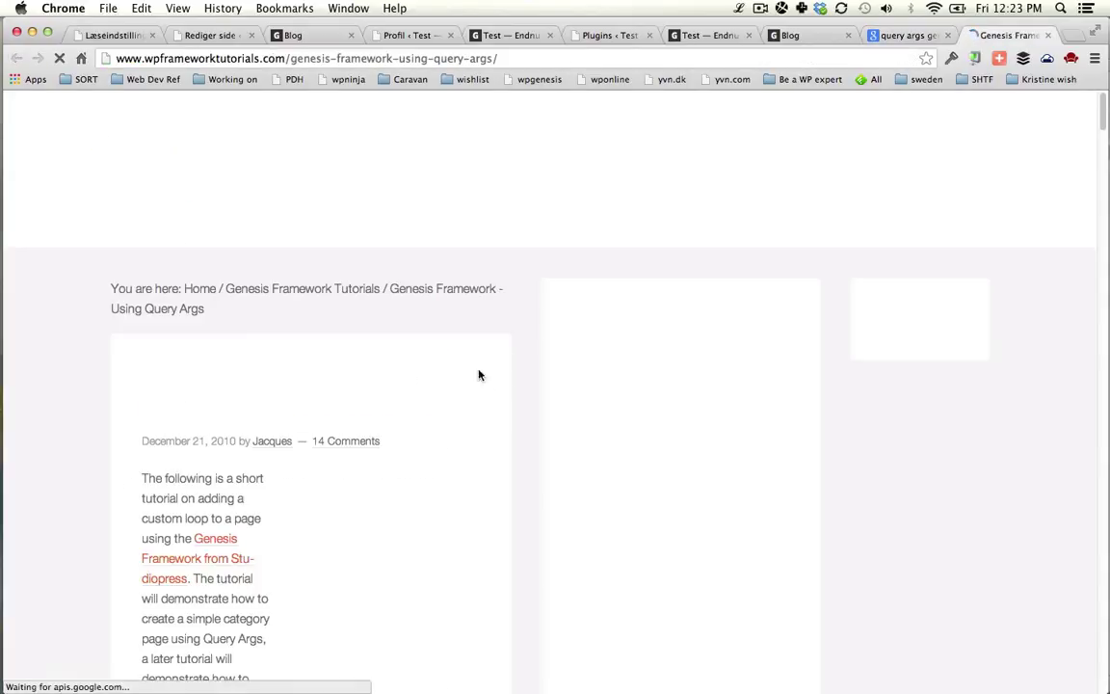
- Read through the tutorial's query args method, including the page template, the query_args custom field and its category values
{"action": "scroll", "coordinate": [426, 372], "scroll_direction": "down", "scroll_amount": 5}
{"action": "scroll", "coordinate": [412, 401], "scroll_direction": "down", "scroll_amount": 6}
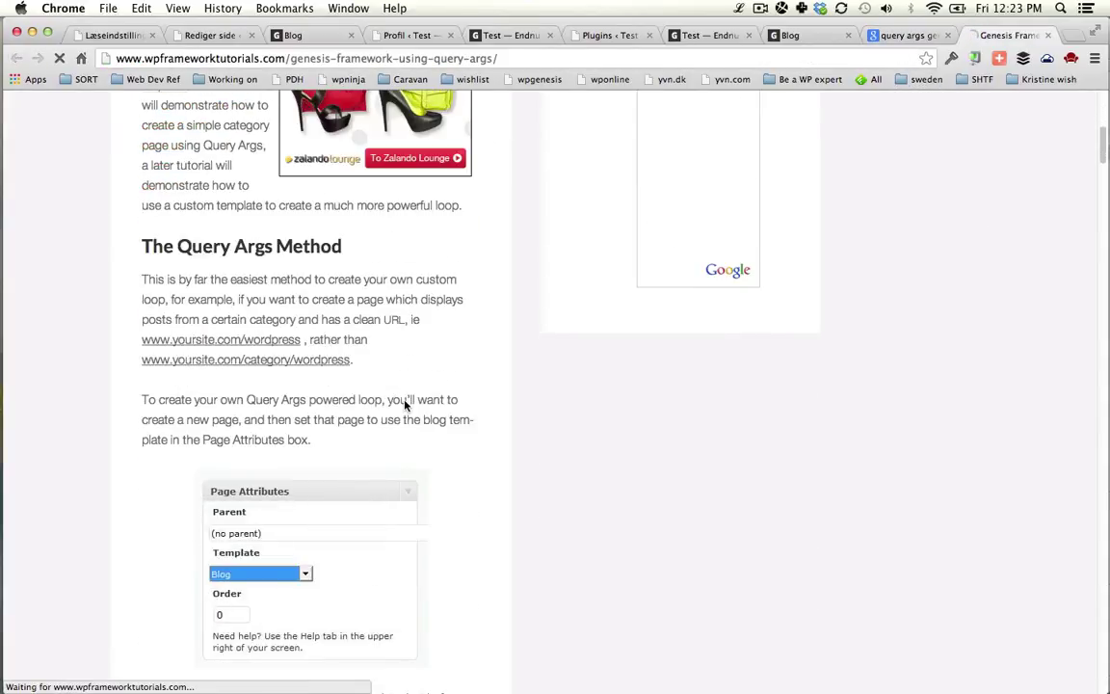
{"action": "scroll", "coordinate": [371, 437], "scroll_direction": "down", "scroll_amount": 3}
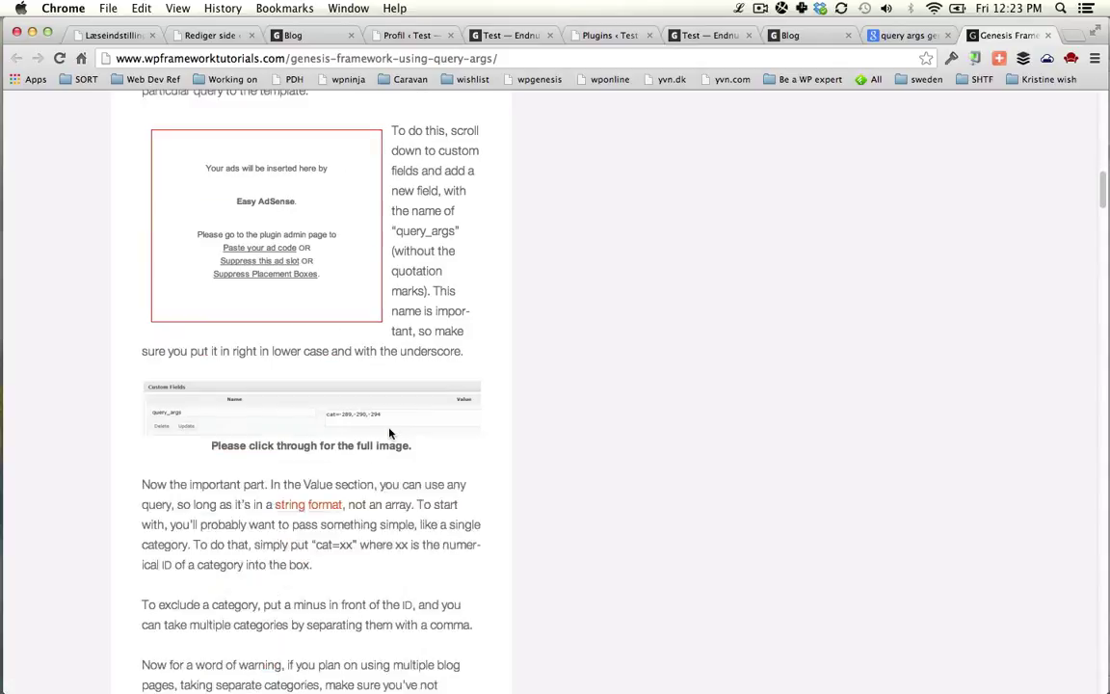
{"action": "scroll", "coordinate": [389, 434], "scroll_direction": "down", "scroll_amount": 1}
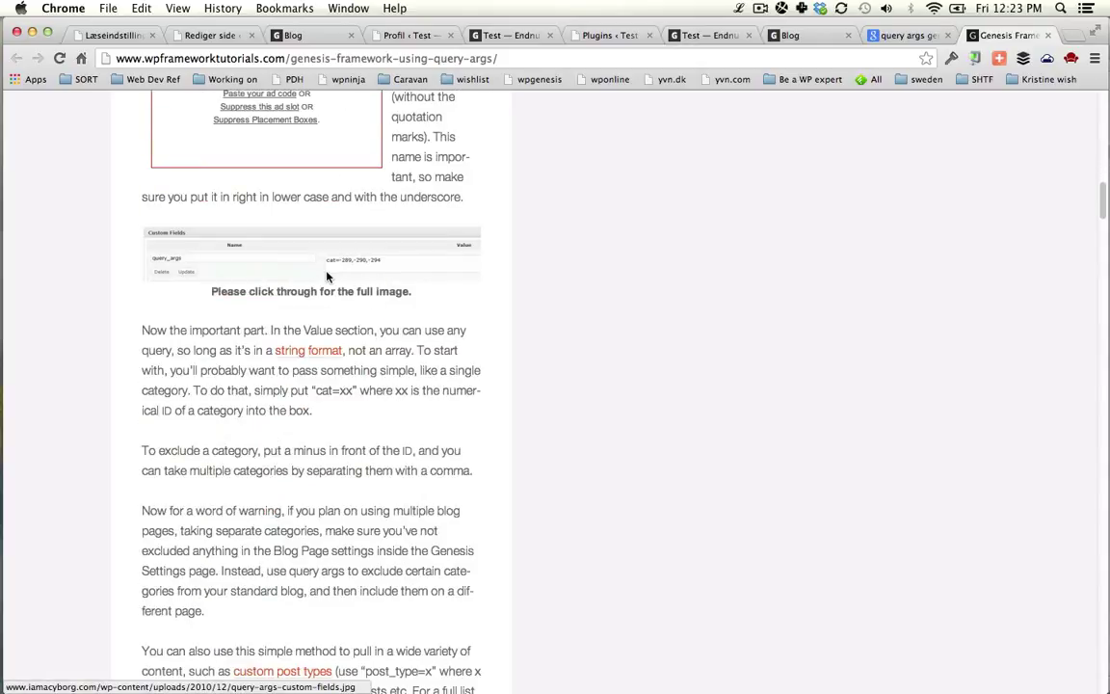
{"action": "scroll", "coordinate": [515, 397], "scroll_direction": "down", "scroll_amount": 6}
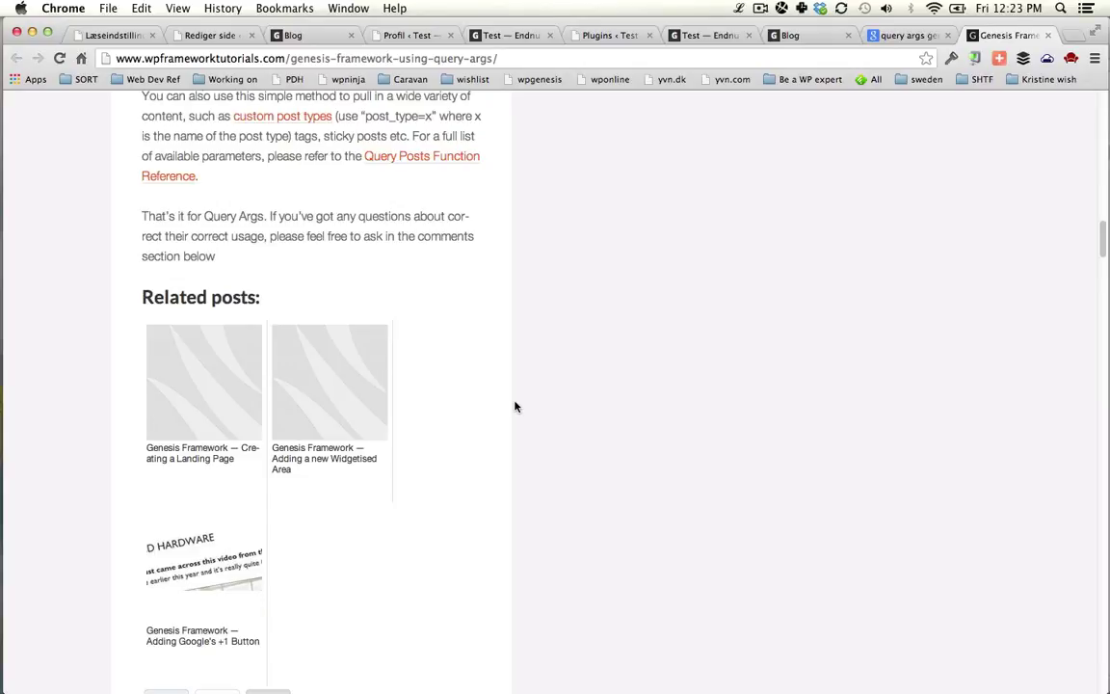
- Open the Query Posts Function Reference linked in the tutorial and examine its description and WP query functions diagram
{"action": "scroll", "coordinate": [540, 385], "scroll_direction": "up", "scroll_amount": 2}
{"action": "left_click", "coordinate": [413, 344]}
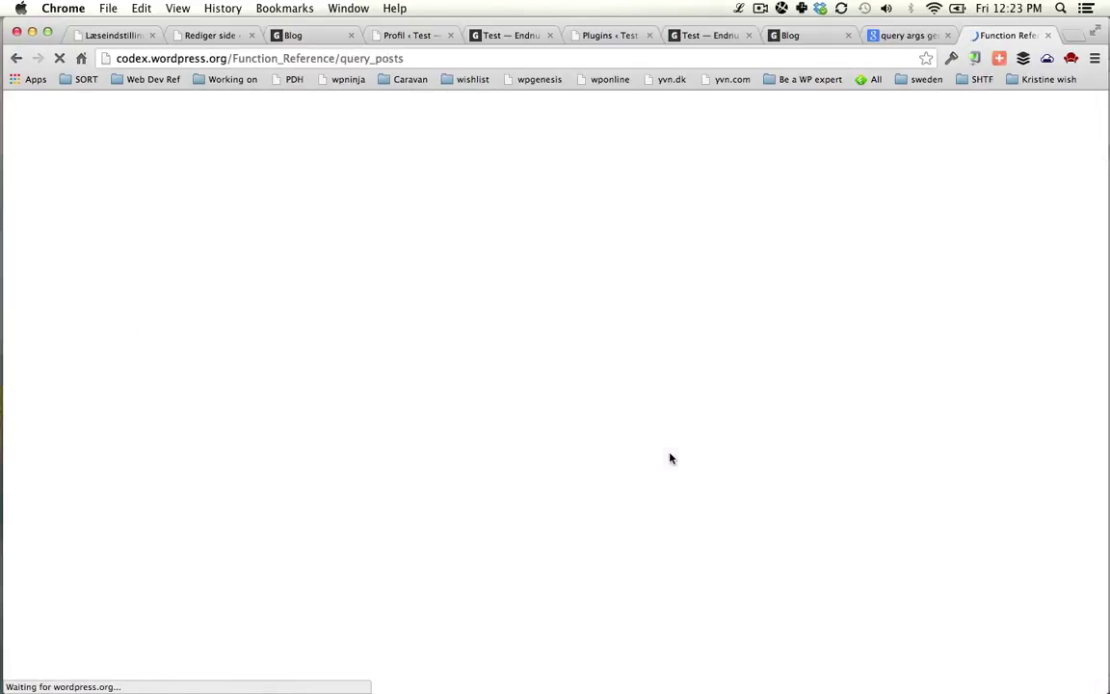
{"action": "scroll", "coordinate": [515, 294], "scroll_direction": "down", "scroll_amount": 5}
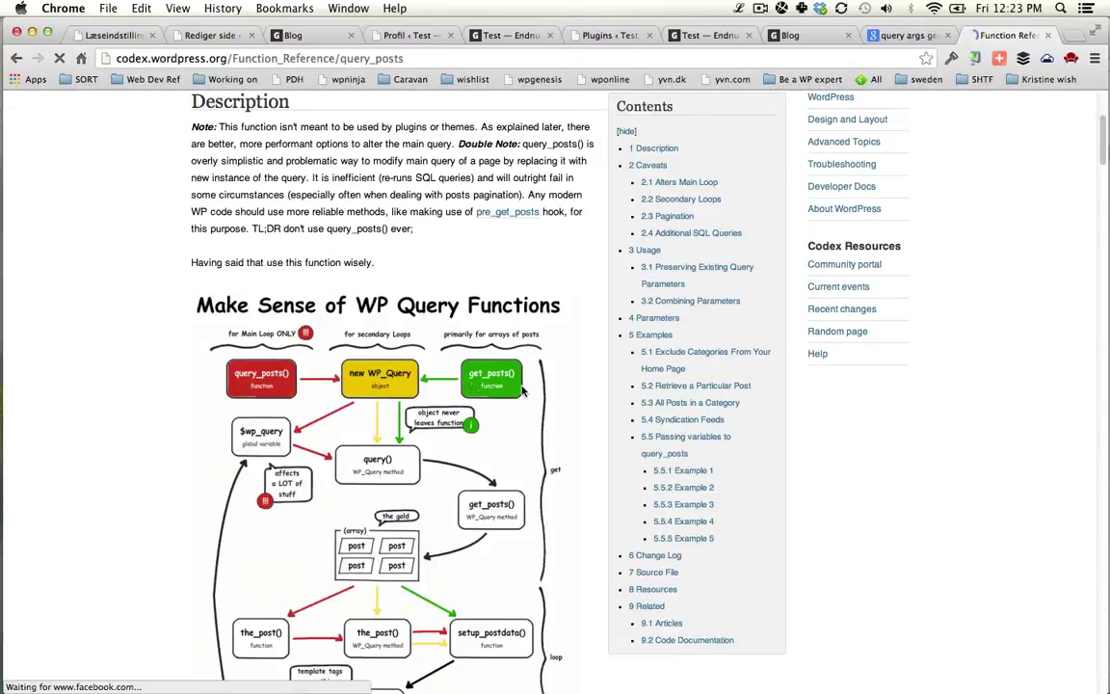
{"action": "scroll", "coordinate": [586, 401], "scroll_direction": "up", "scroll_amount": 1}
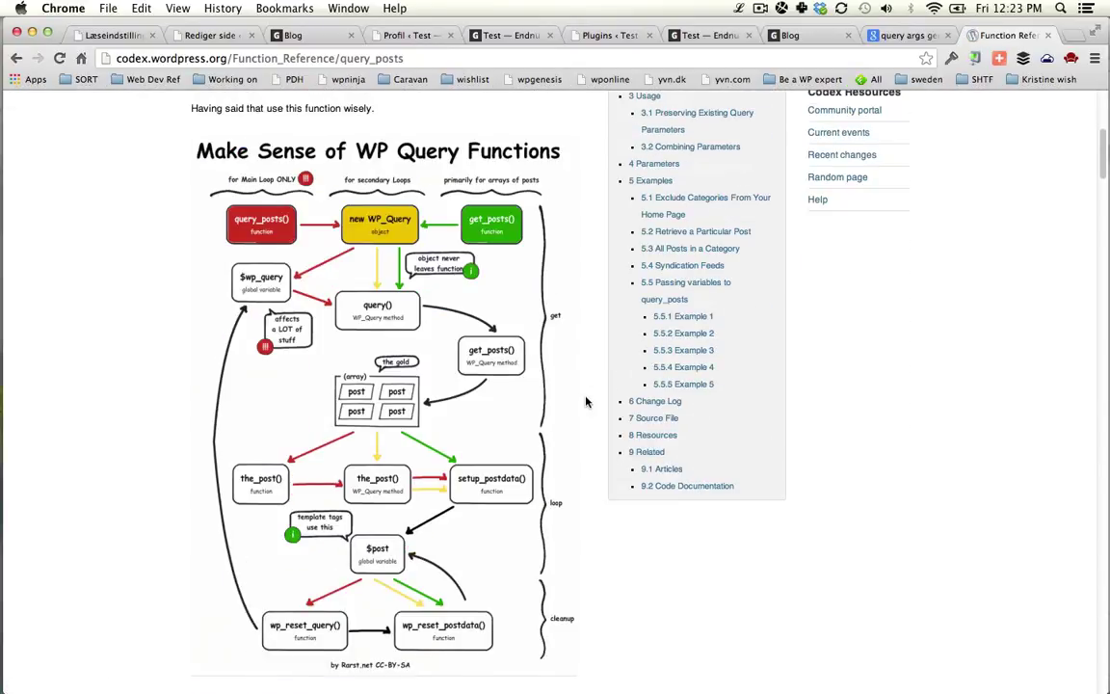
- Close the function reference, the Google search and the last Blog and Test site tabs, and return to the archives page editor
{"action": "key", "text": "super+w"}
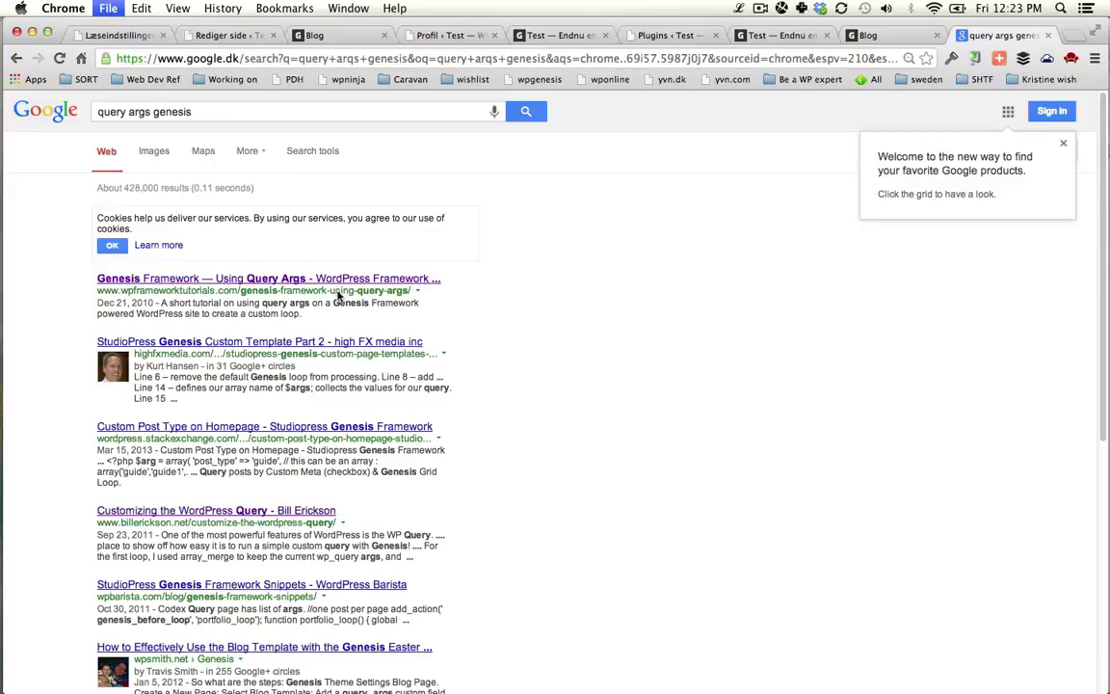
{"action": "key", "text": "super+w"}
{"action": "key", "text": "super+w"}
{"action": "key", "text": "super+w"}
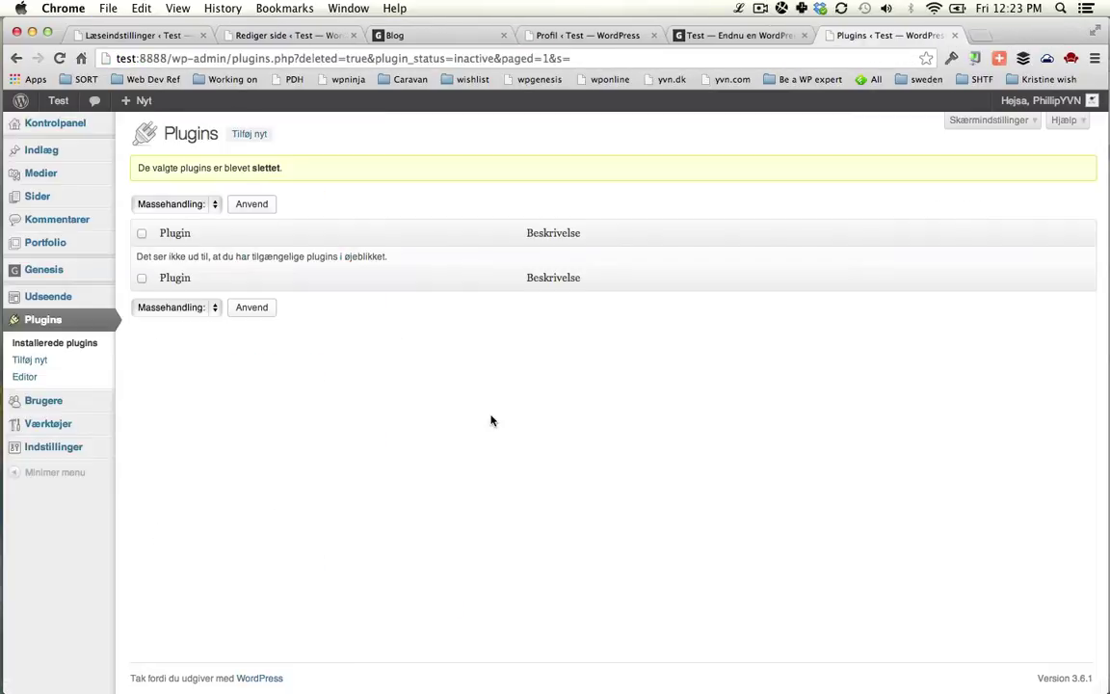
{"action": "key", "text": "super+alt+Left"}
{"action": "key", "text": "super+alt+Left"}
{"action": "key", "text": "super+alt+Left"}
{"action": "key", "text": "super+alt+Left"}
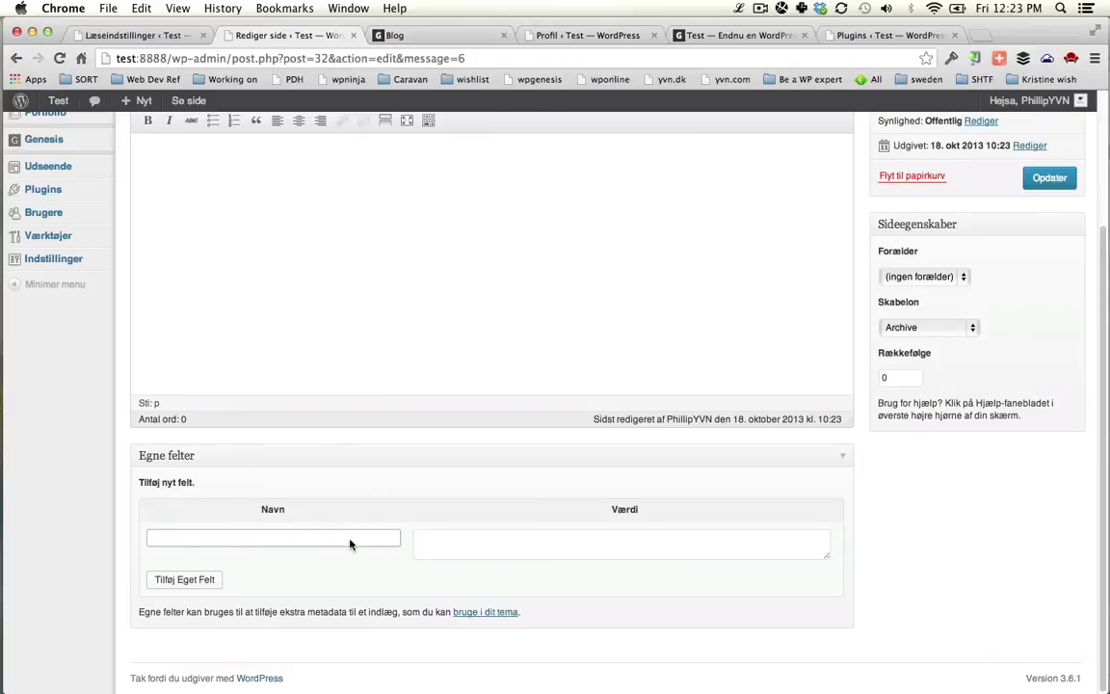
- Close the remaining Blog tab and review the user profile's Genesis permissions, author archive, SEO and layout settings
{"action": "key", "text": "super+alt+Right"}
{"action": "key", "text": "super+w"}
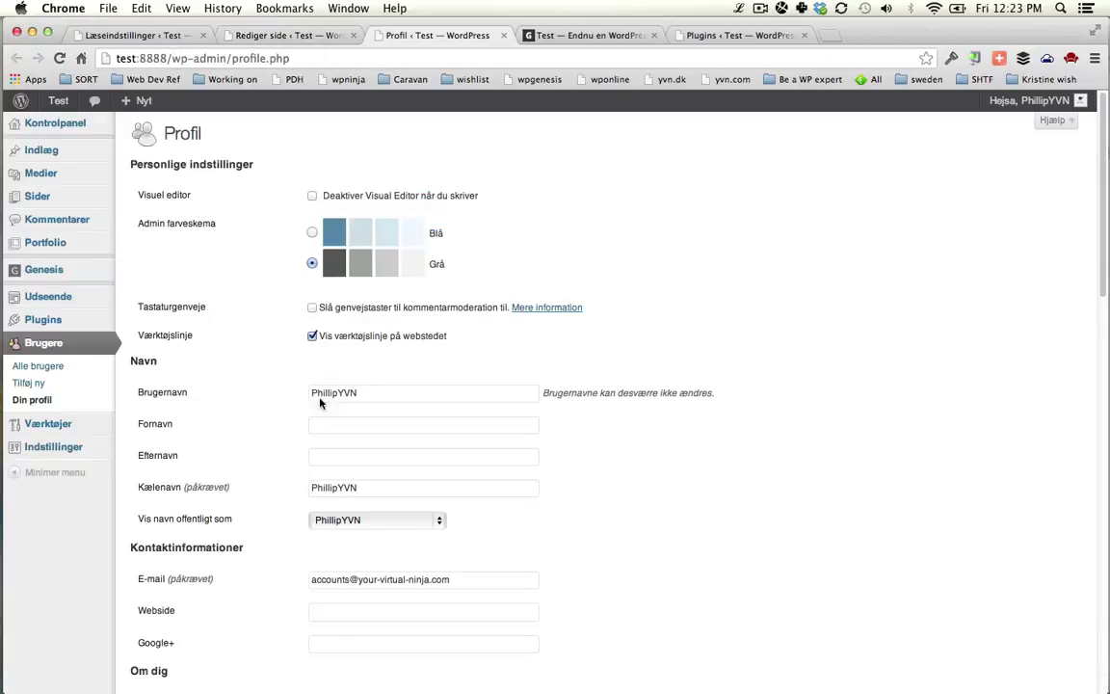
{"action": "scroll", "coordinate": [236, 338], "scroll_direction": "down", "scroll_amount": 8}
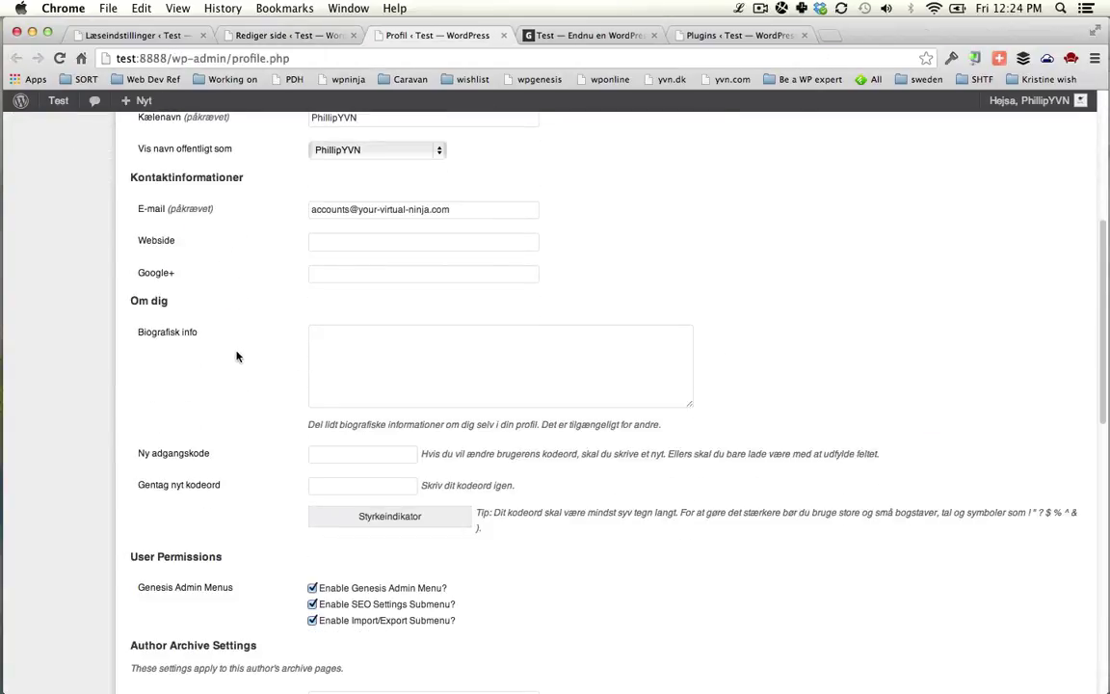
{"action": "scroll", "coordinate": [241, 438], "scroll_direction": "down", "scroll_amount": 6}
{"action": "scroll", "coordinate": [352, 364], "scroll_direction": "down", "scroll_amount": 3}
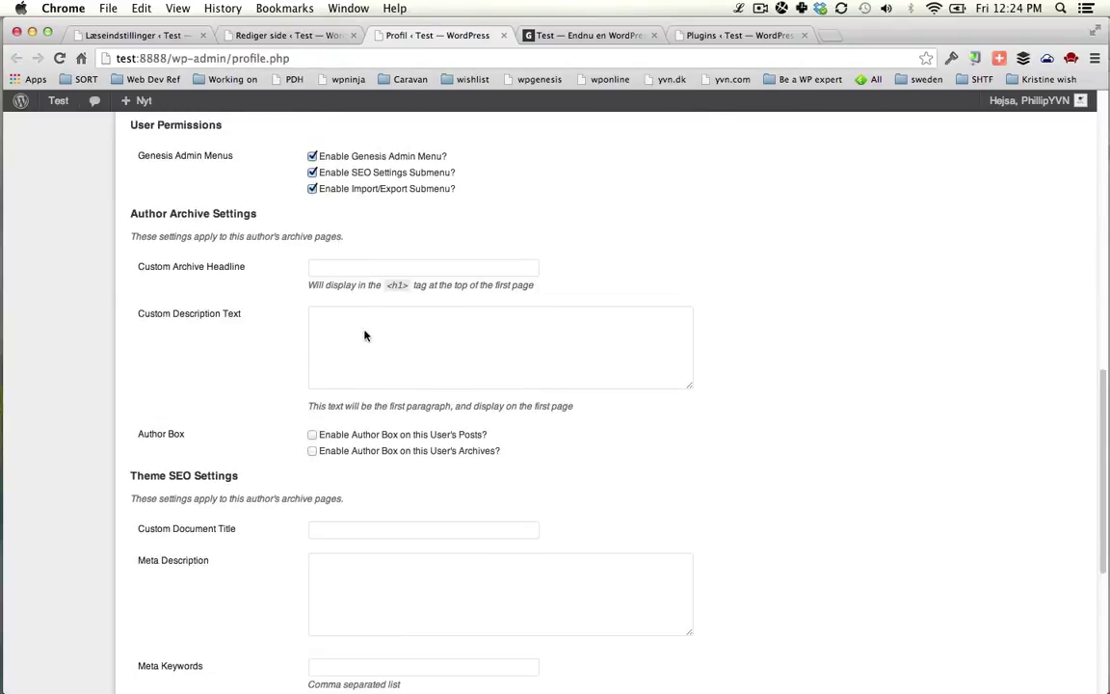
{"action": "scroll", "coordinate": [290, 459], "scroll_direction": "down", "scroll_amount": 5}
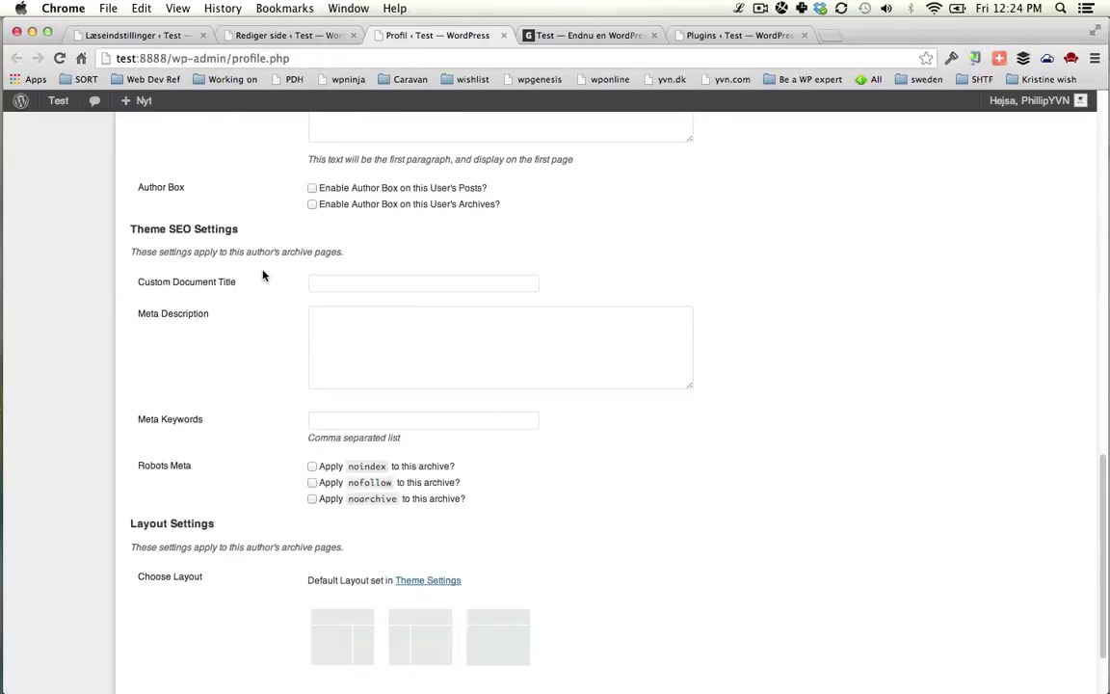
{"action": "scroll", "coordinate": [207, 400], "scroll_direction": "down", "scroll_amount": 2}
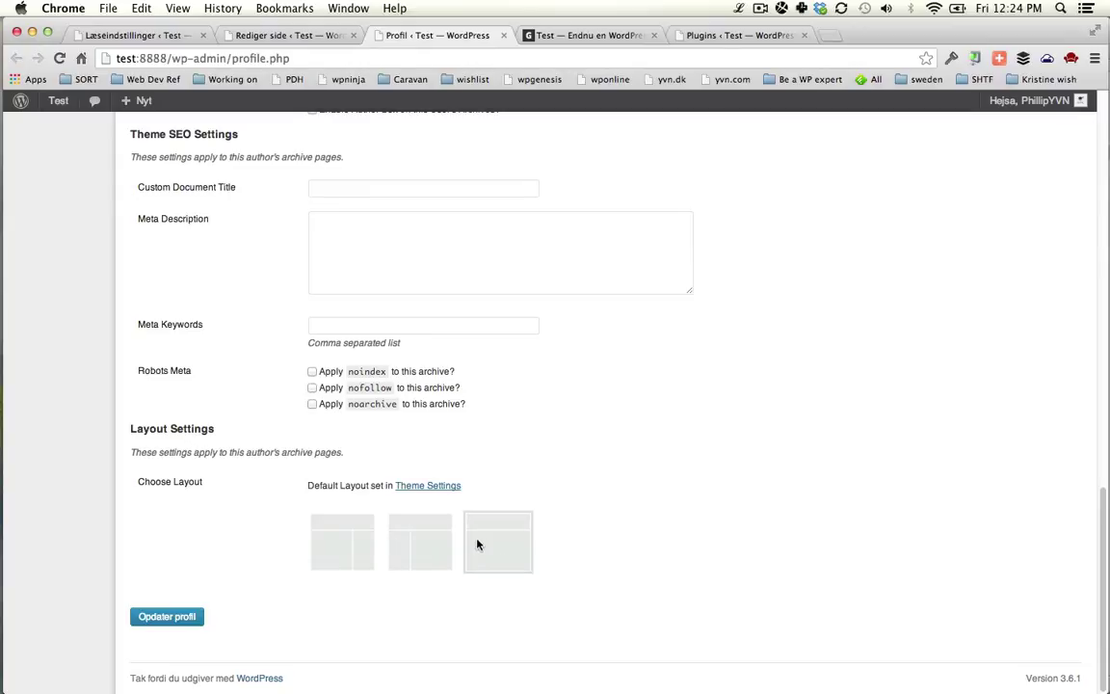
{"action": "scroll", "coordinate": [591, 519], "scroll_direction": "up", "scroll_amount": 20}
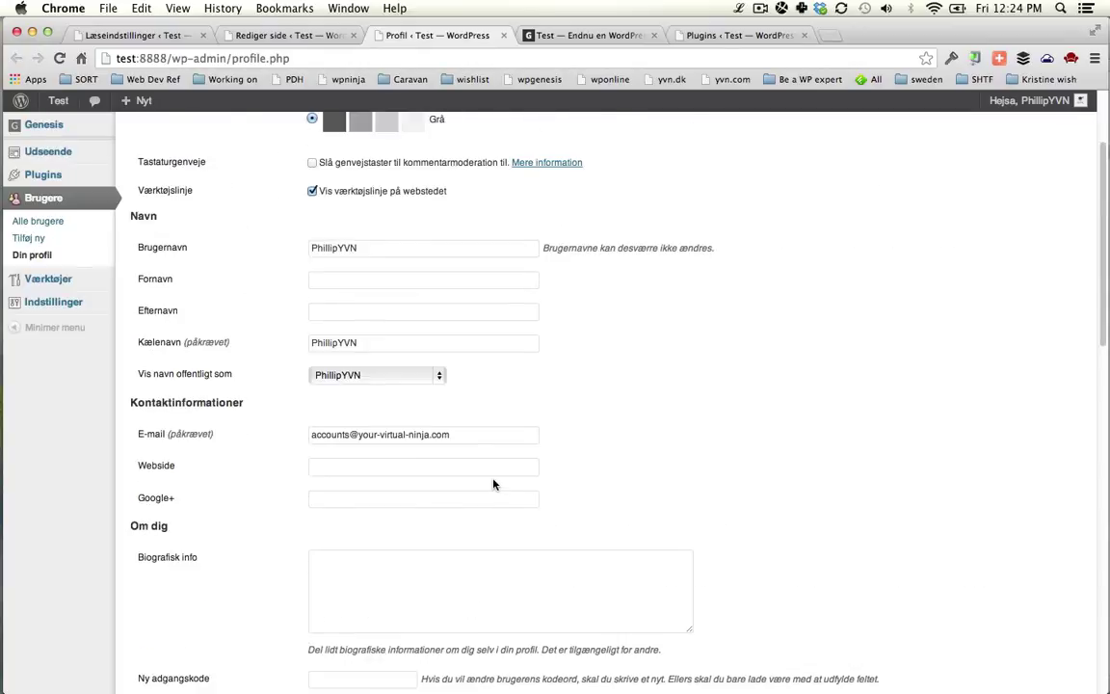
{"action": "scroll", "coordinate": [317, 493], "scroll_direction": "down", "scroll_amount": 3}
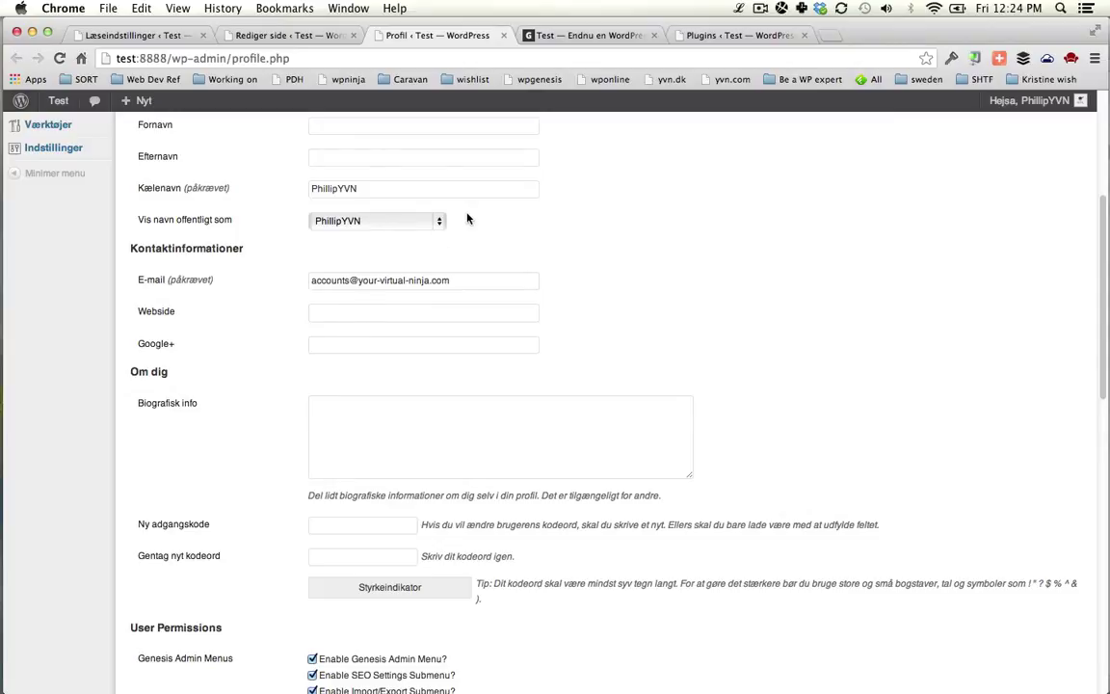
{"action": "key", "text": "super+Tab"}
{"action": "key", "text": "super+Tab"}
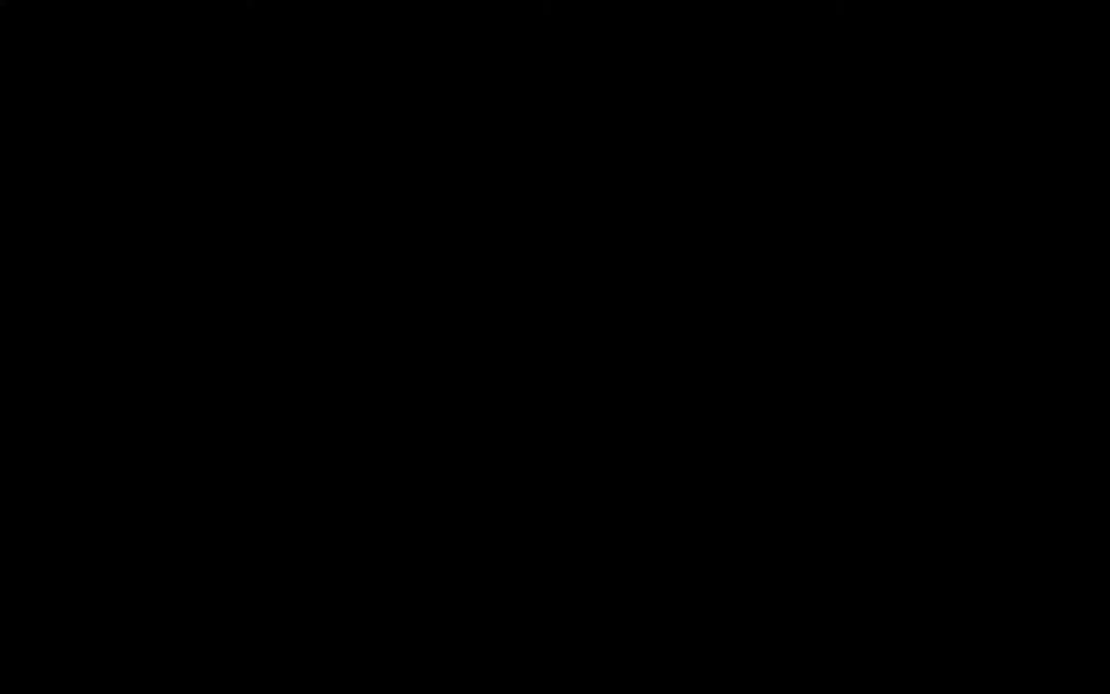